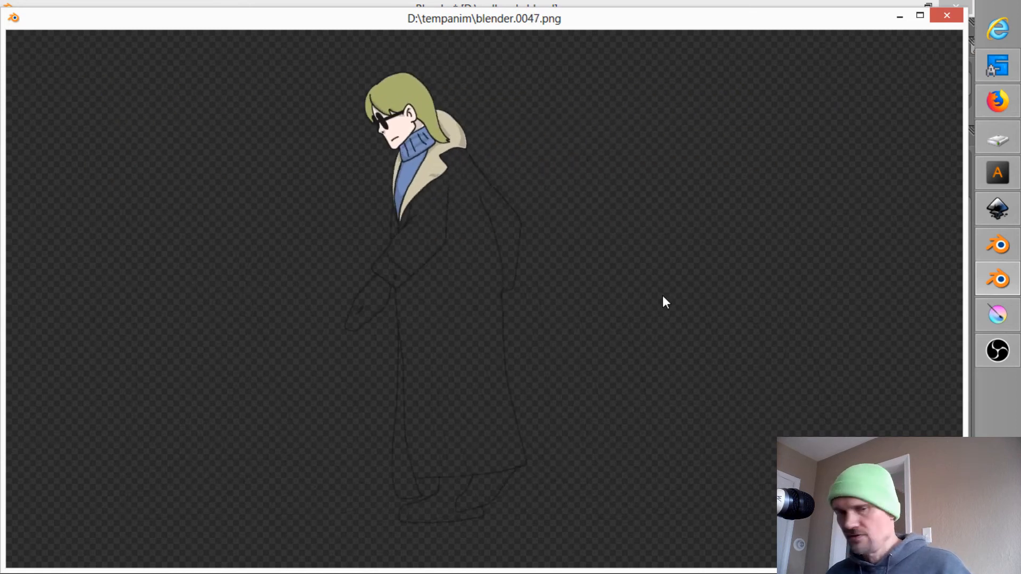
# Step: Close the rendered image, switch to Krita and preview the walk cycle animation
pyautogui.press('Escape')
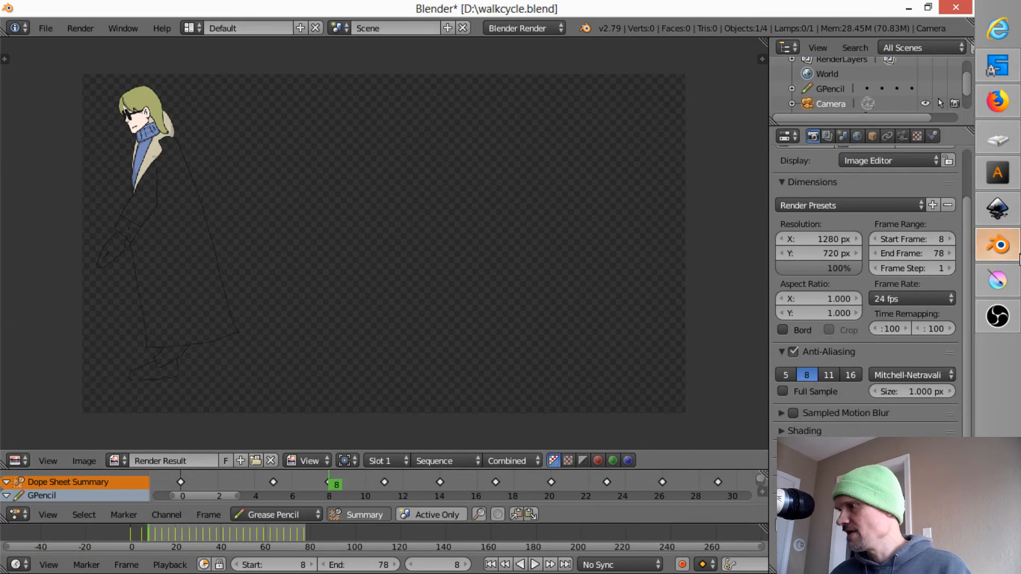
pyautogui.click(997, 280)
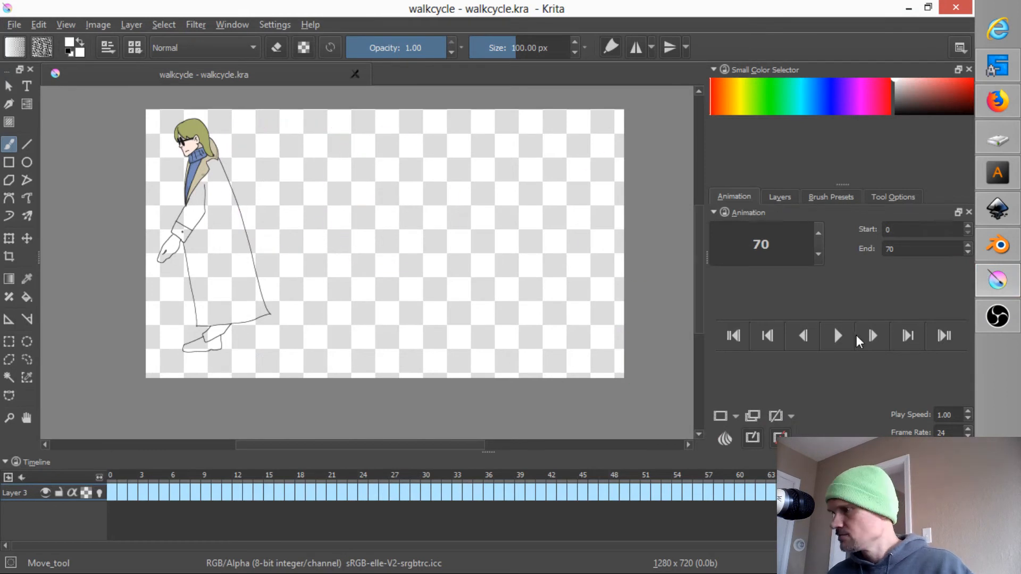
pyautogui.click(837, 337)
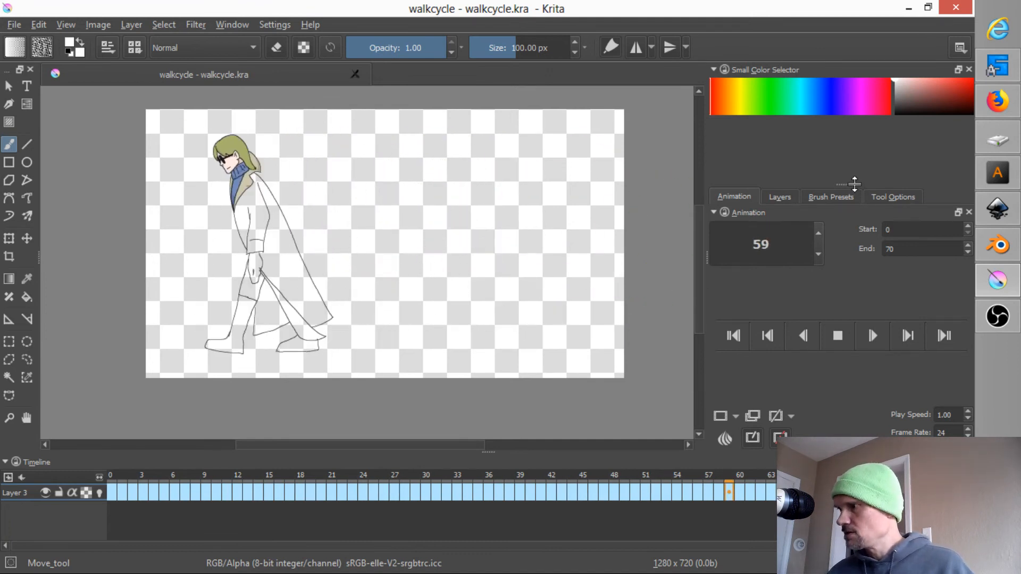
pyautogui.click(837, 333)
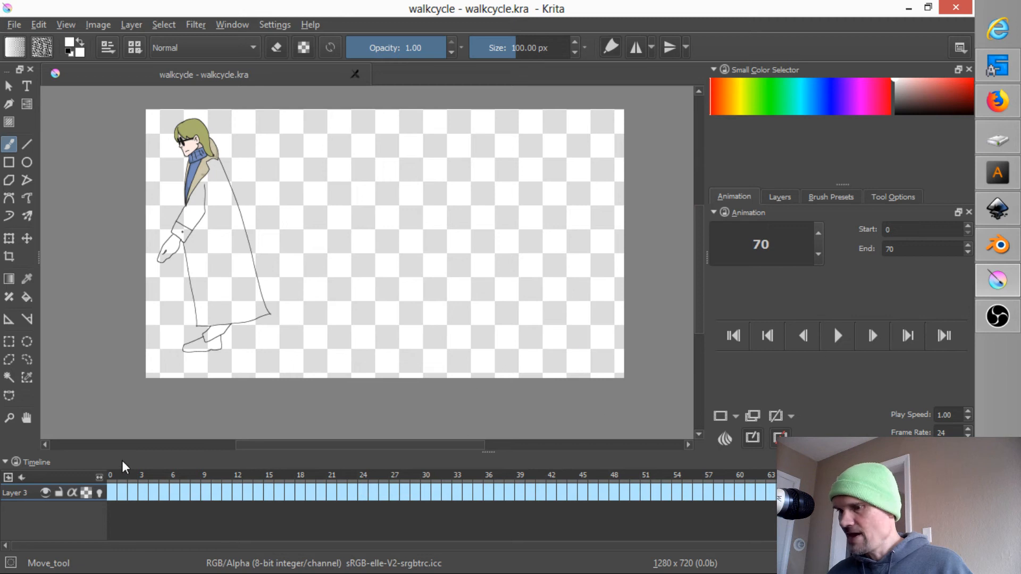
# Step: Move to frame 0 of the walk cycle and make Layer 2 the active layer
pyautogui.click(116, 477)
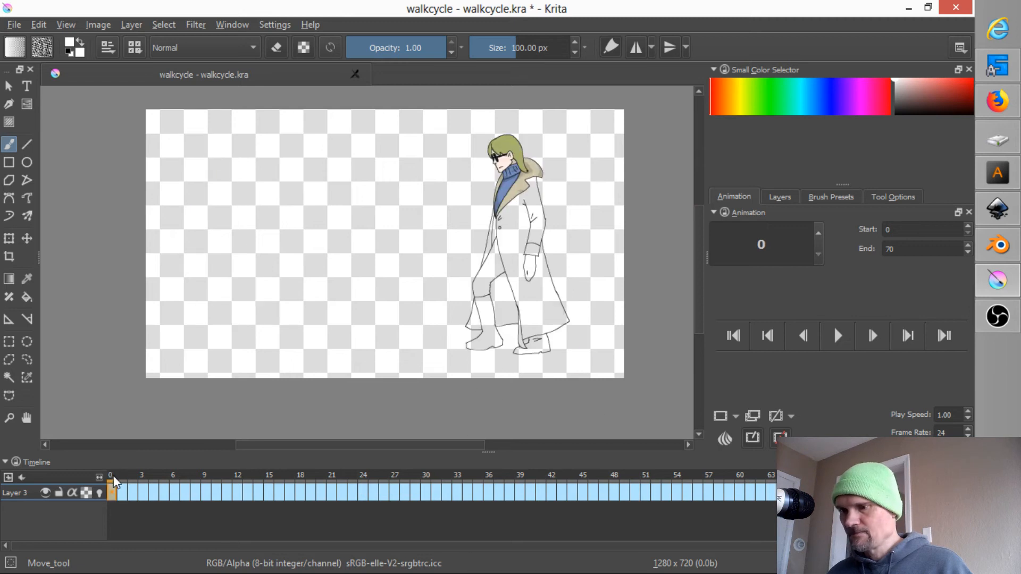
pyautogui.click(786, 197)
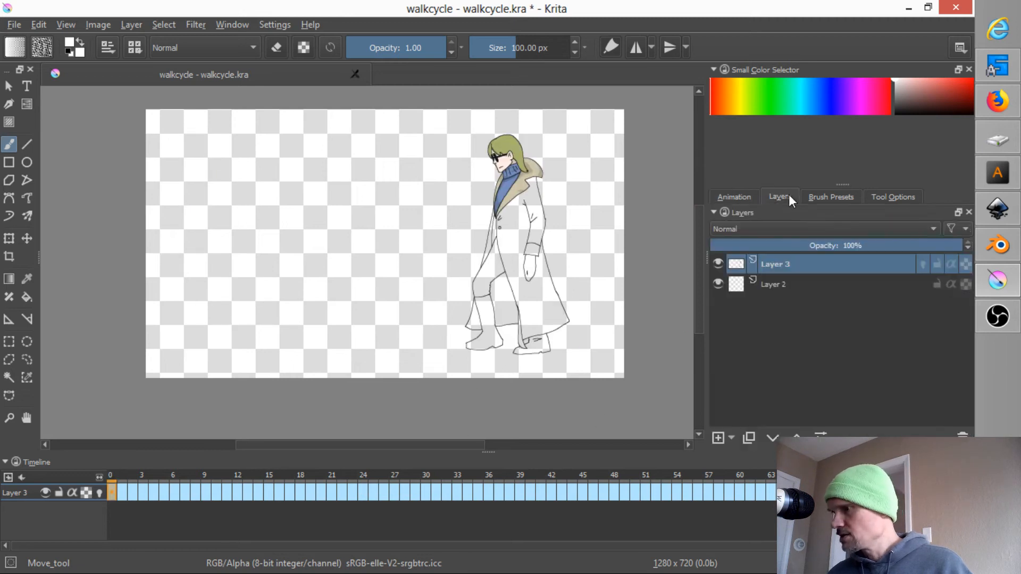
pyautogui.click(781, 281)
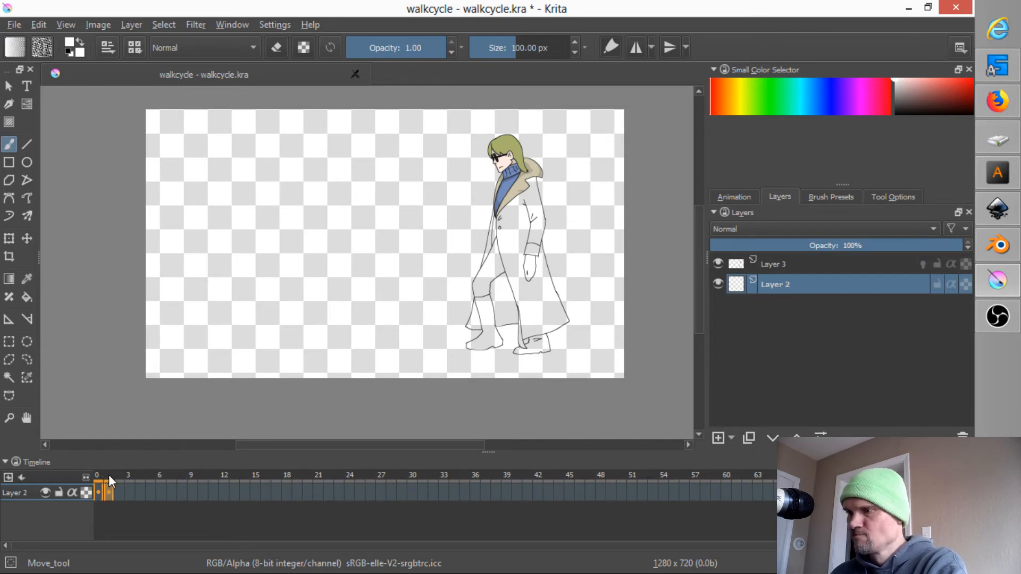
pyautogui.moveTo(123, 478); pyautogui.dragTo(89, 476)
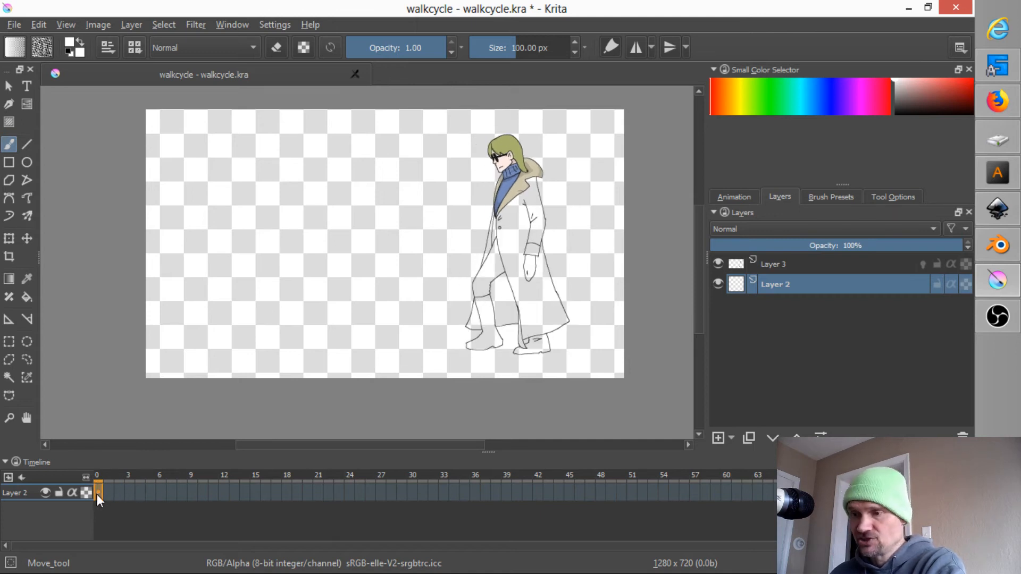
# Step: Examine the coat and leg line art on Layer 3 up close, and return to Layer 2
pyautogui.click(789, 266)
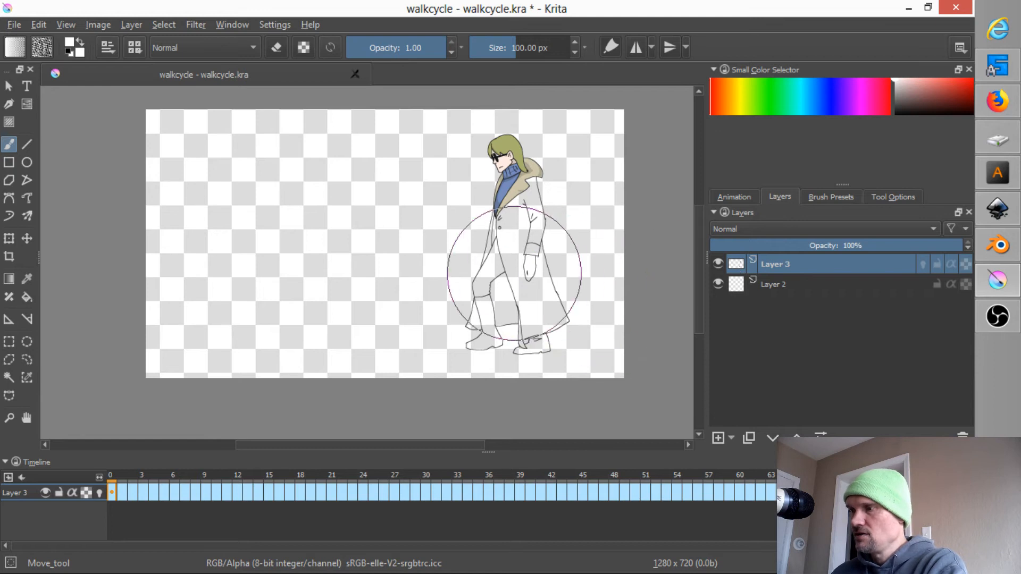
pyautogui.scroll(4, 517, 275)
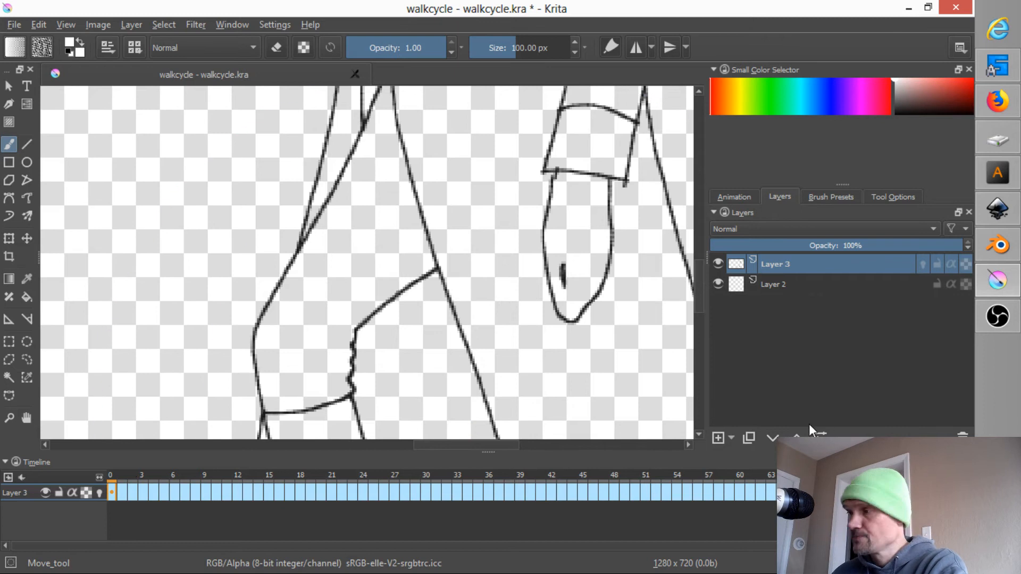
pyautogui.click(780, 284)
pyautogui.scroll(-4, 476, 356)
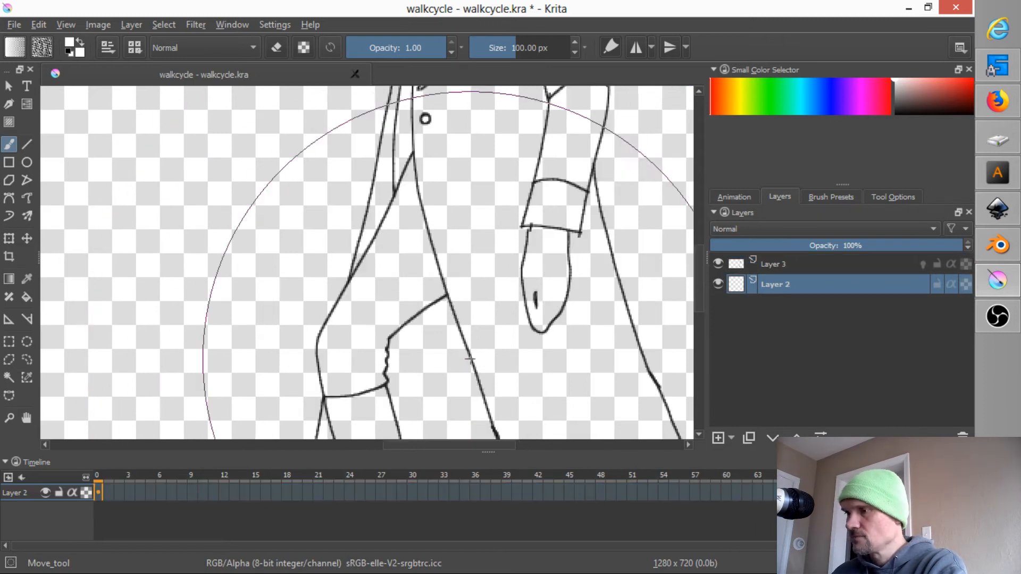
pyautogui.scroll(2, 476, 356)
pyautogui.scroll(-2, 476, 356)
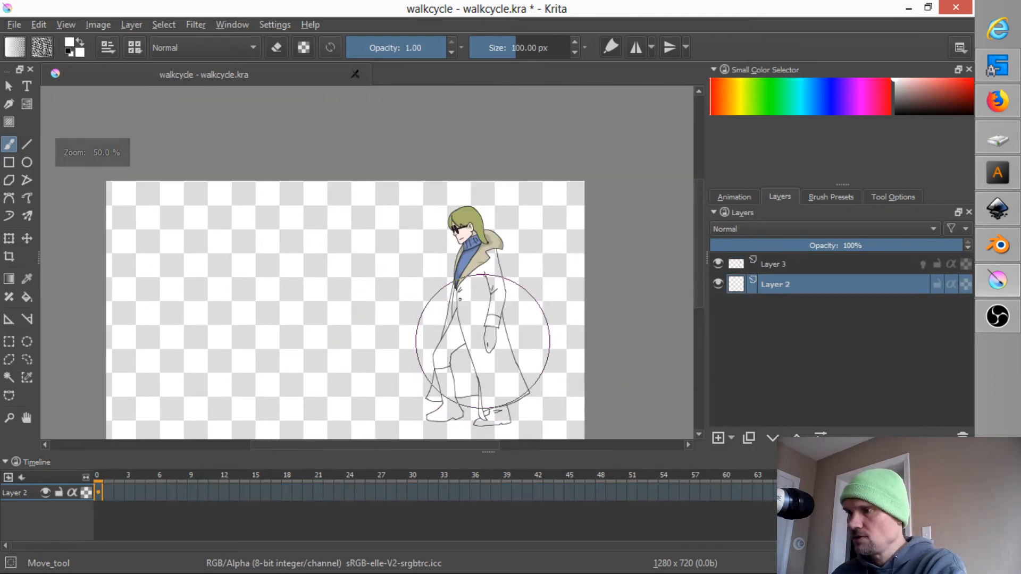
# Step: Select the Ink_gpen_10 brush preset and set the painting colour to black
pyautogui.click(840, 195)
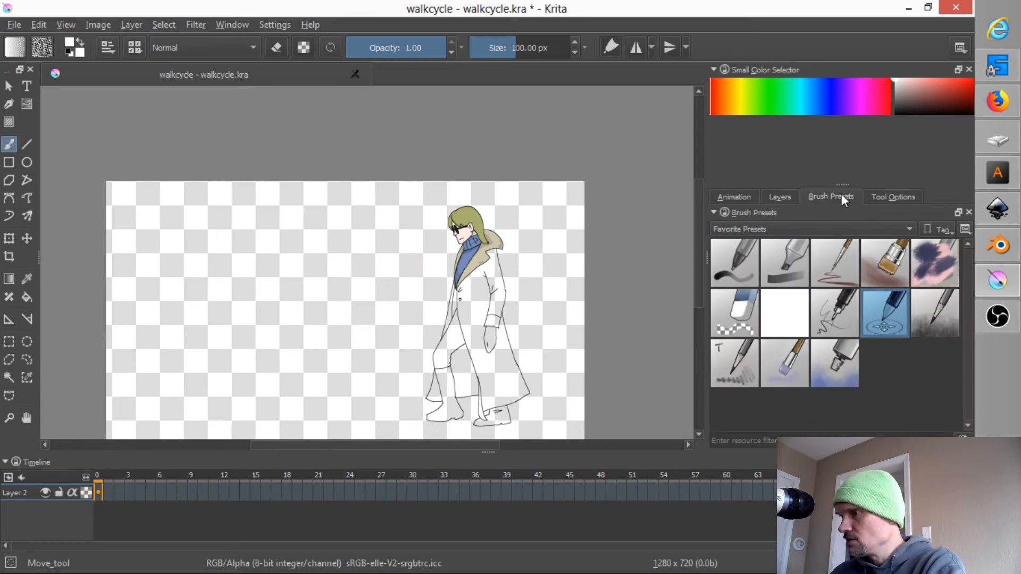
pyautogui.click(831, 311)
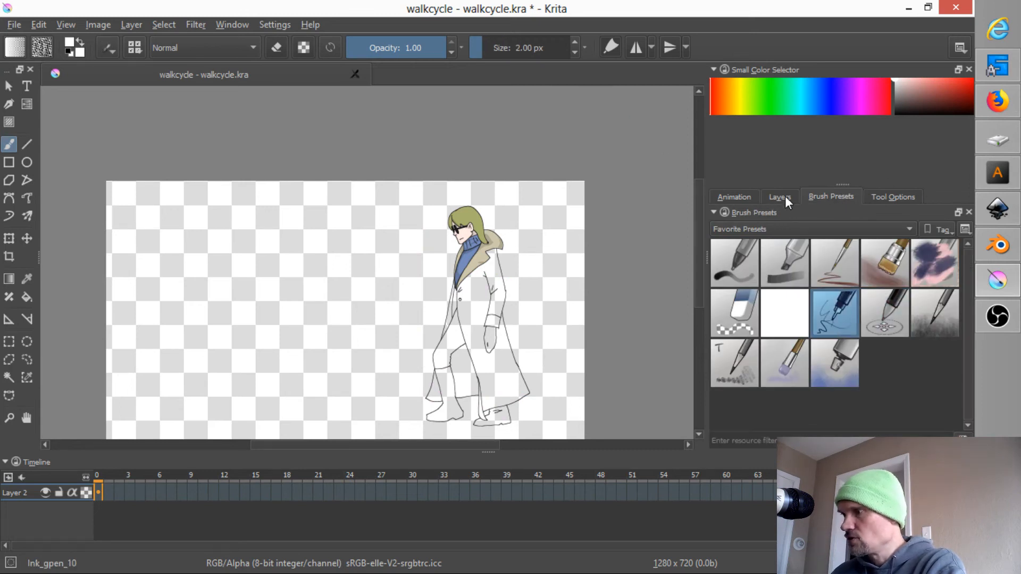
pyautogui.click(732, 195)
pyautogui.scroll(5, 539, 264)
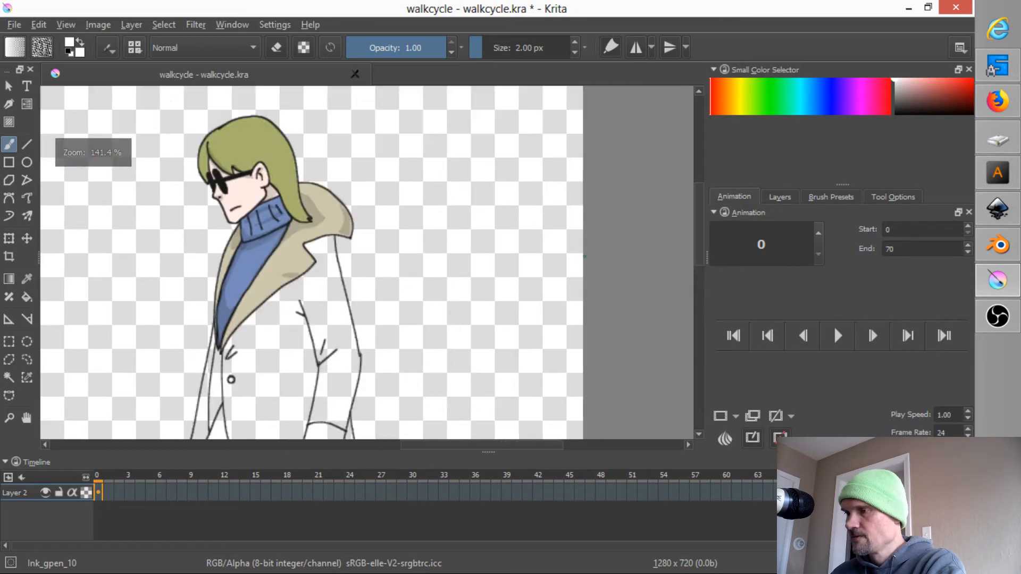
pyautogui.click(894, 112)
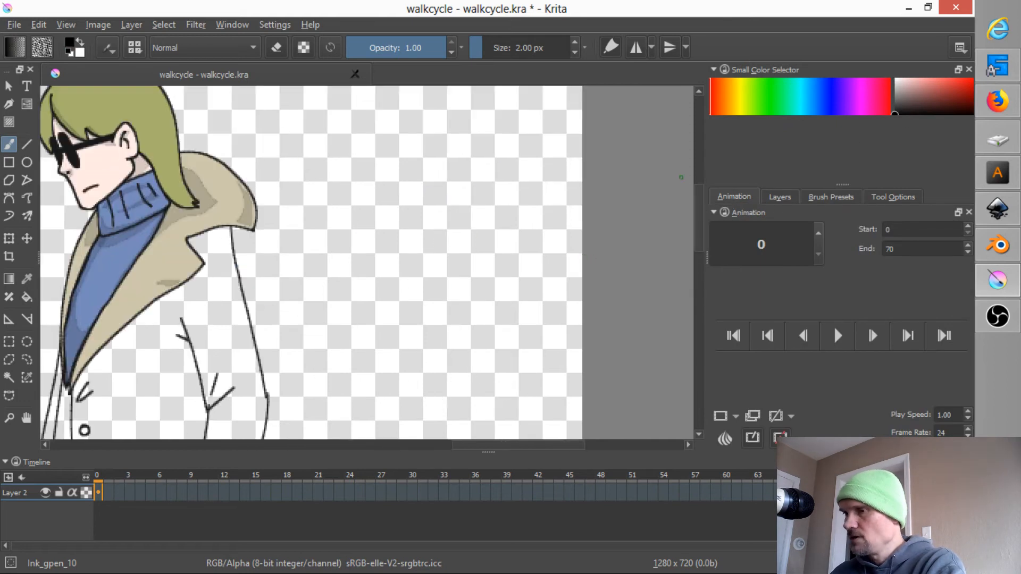
pyautogui.moveTo(329, 225); pyautogui.dragTo(492, 182)
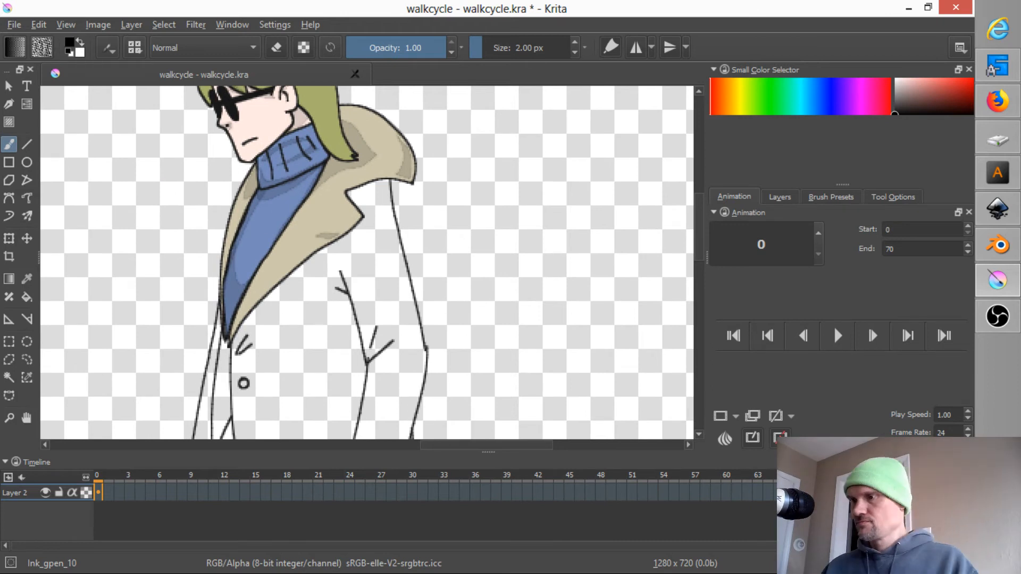
# Step: Sample the light tan of the coat collar and choose the Ink_gpen_10 brush preset
pyautogui.press('/')
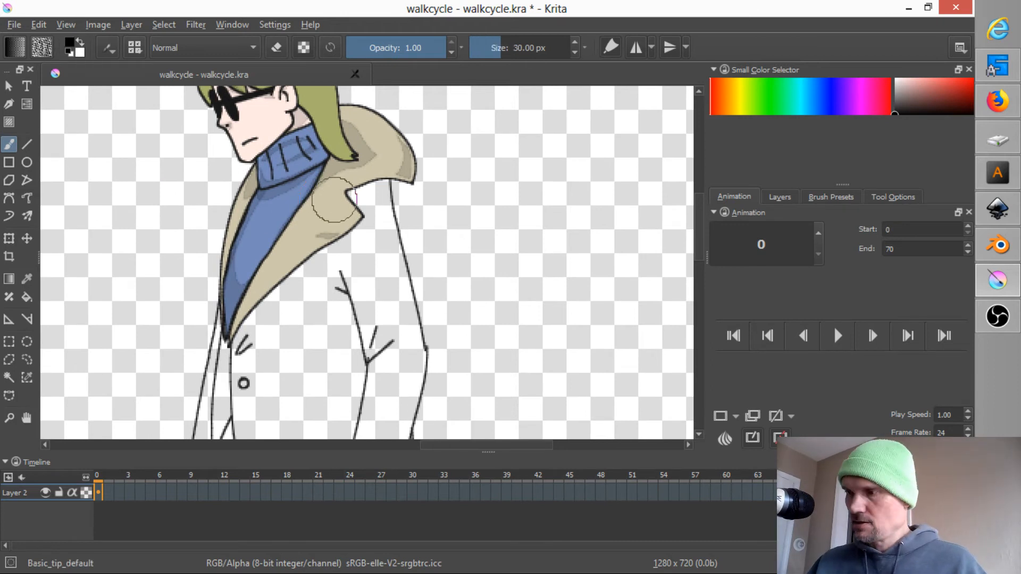
pyautogui.keyDown('ctrl'); pyautogui.click(330, 210); pyautogui.keyUp('ctrl')
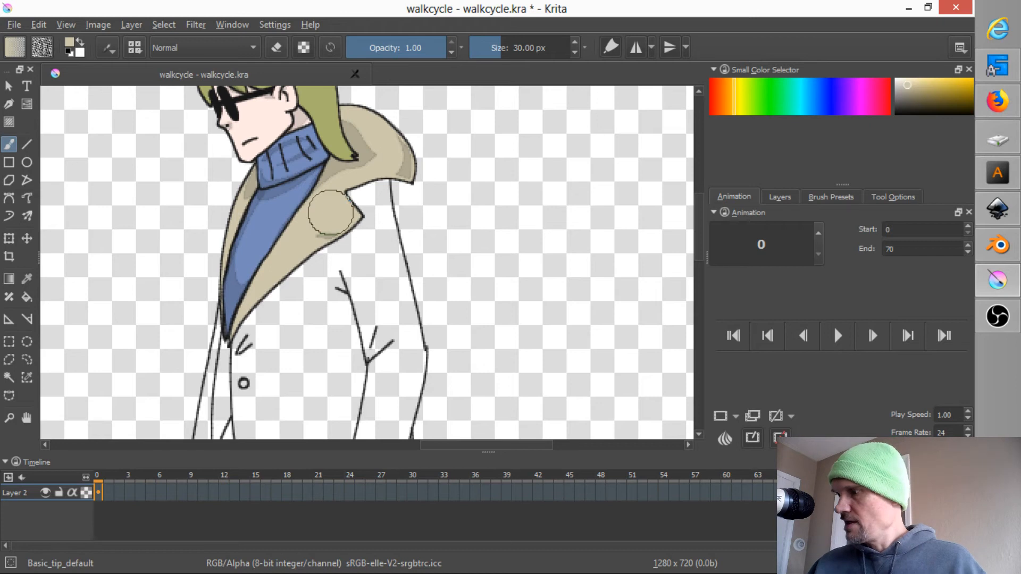
pyautogui.click(834, 199)
pyautogui.click(820, 320)
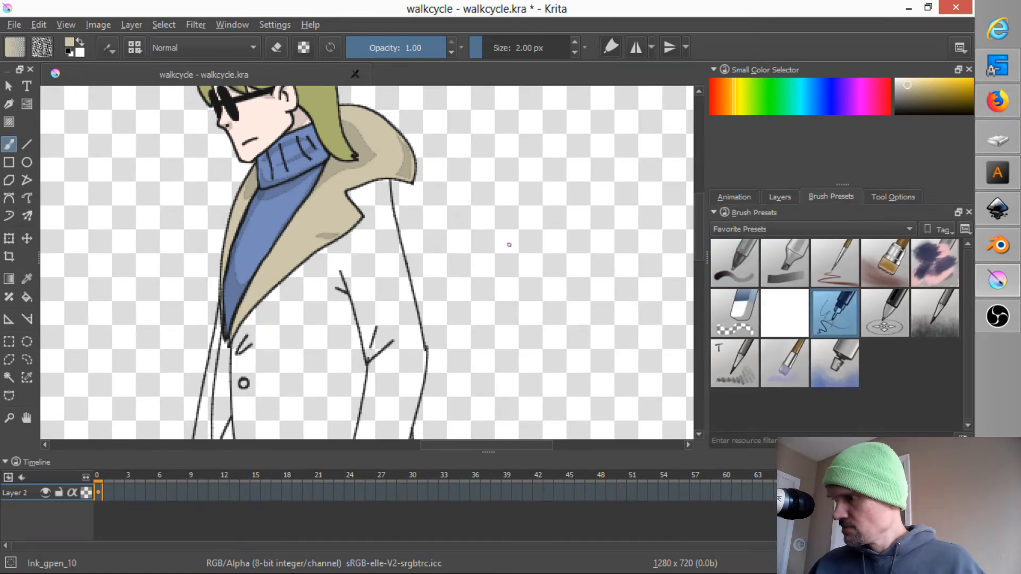
pyautogui.keyDown('ctrl'); pyautogui.click(341, 211); pyautogui.keyUp('ctrl')
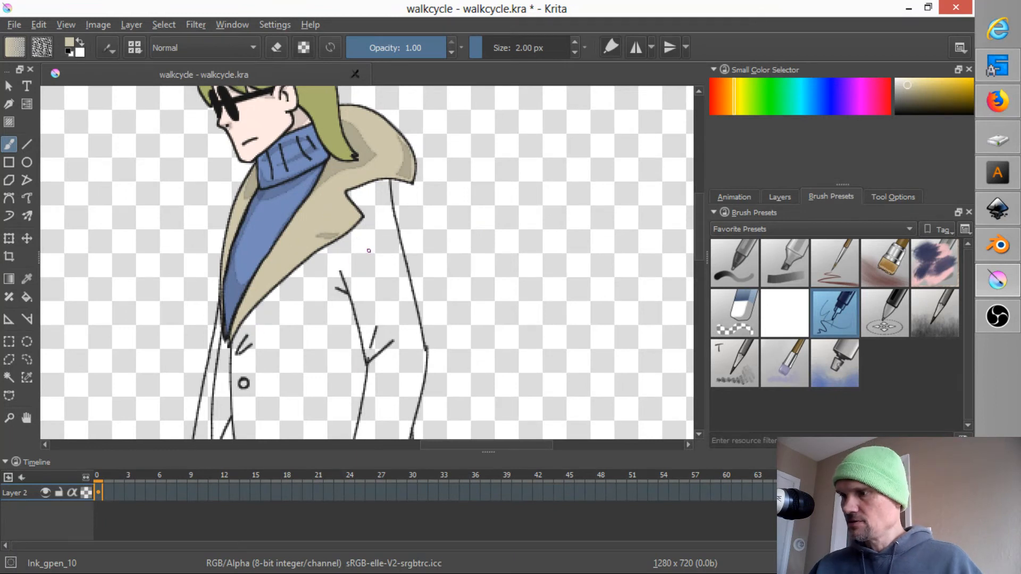
# Step: Flood-fill the coat body, sleeve, cuff and narrow front flap with the sampled light tan on Layer 2
pyautogui.click(779, 197)
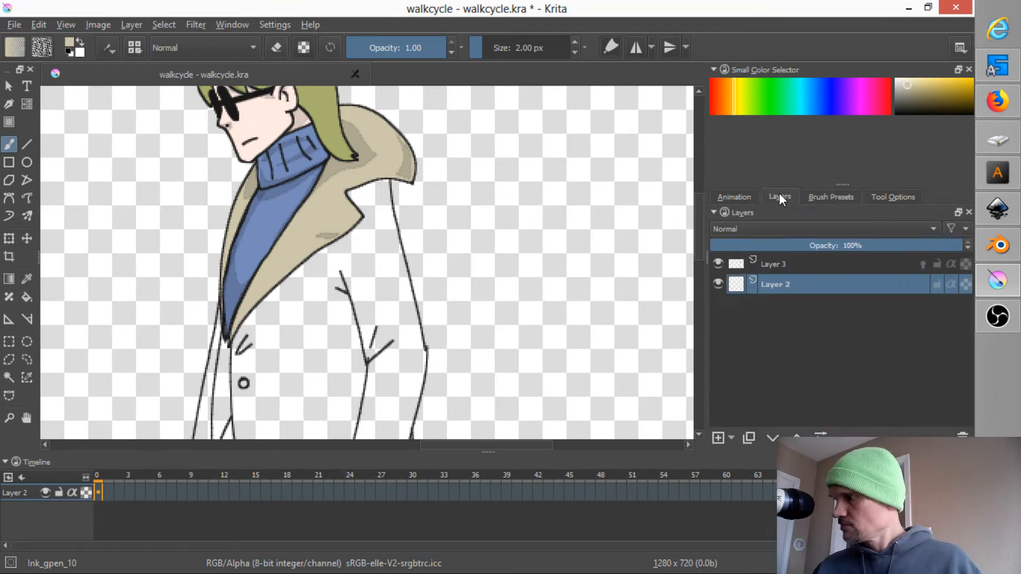
pyautogui.press('f')
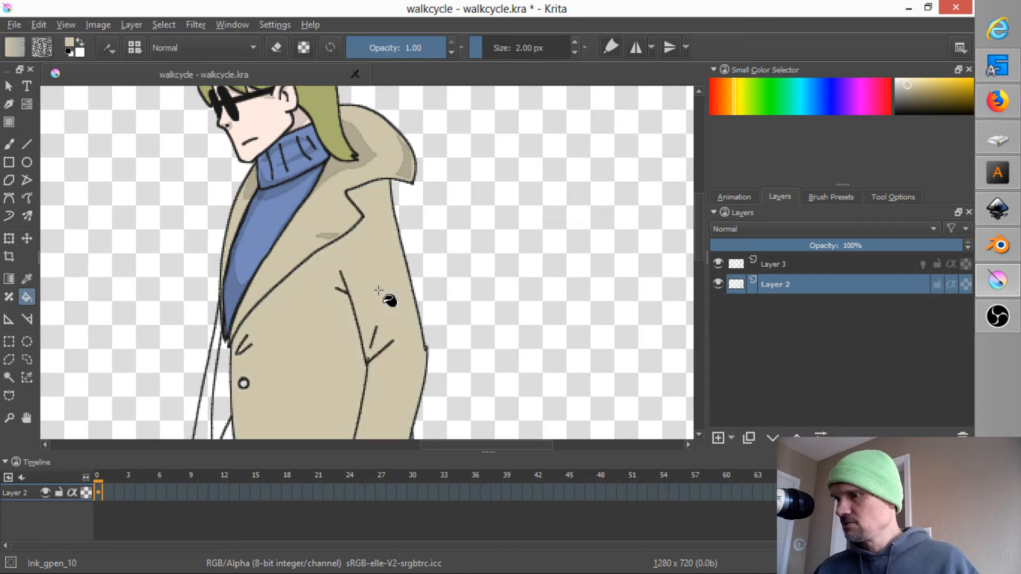
pyautogui.moveTo(456, 298); pyautogui.dragTo(516, 251)
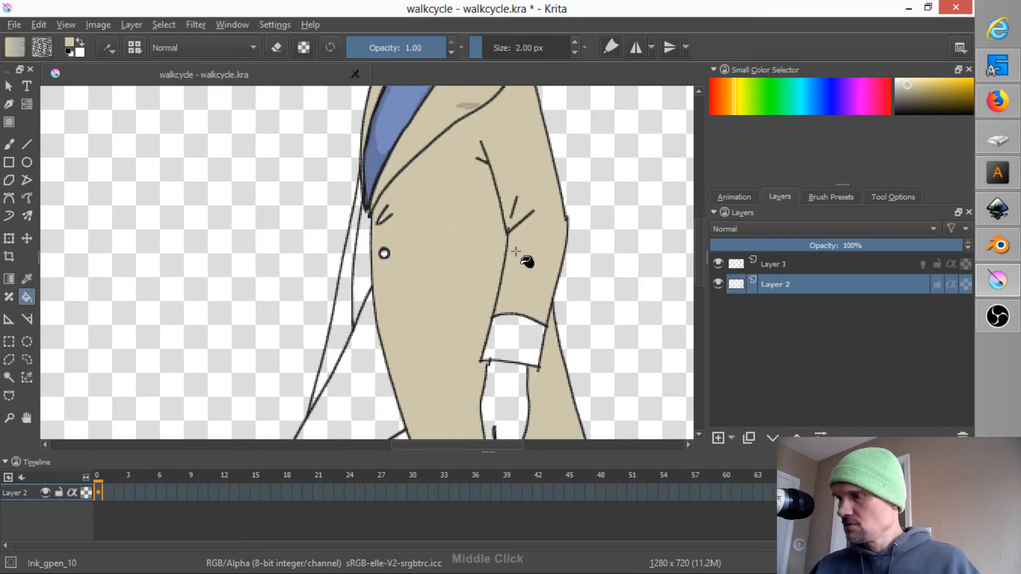
pyautogui.click(512, 335)
pyautogui.click(389, 345)
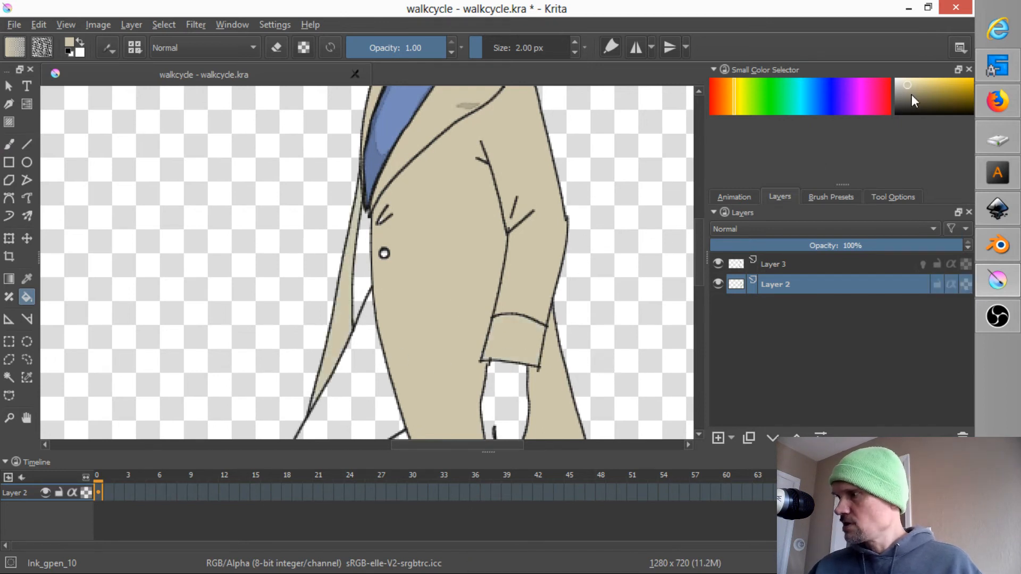
# Step: Fill the inner side of the coat's front opening with the darker tan sampled from the collar's shadow
pyautogui.moveTo(475, 218); pyautogui.dragTo(396, 425)
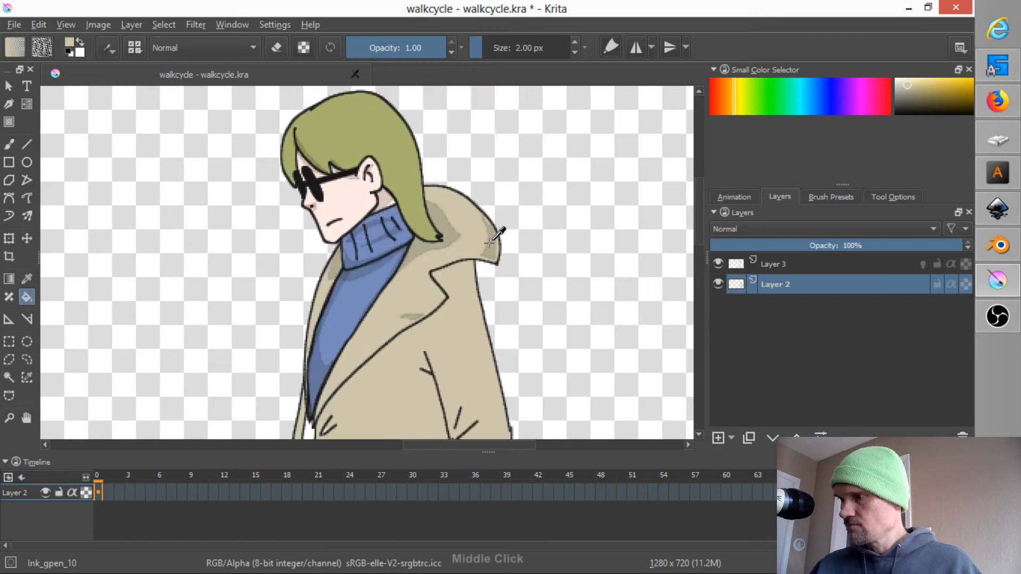
pyautogui.moveTo(372, 382); pyautogui.dragTo(496, 227)
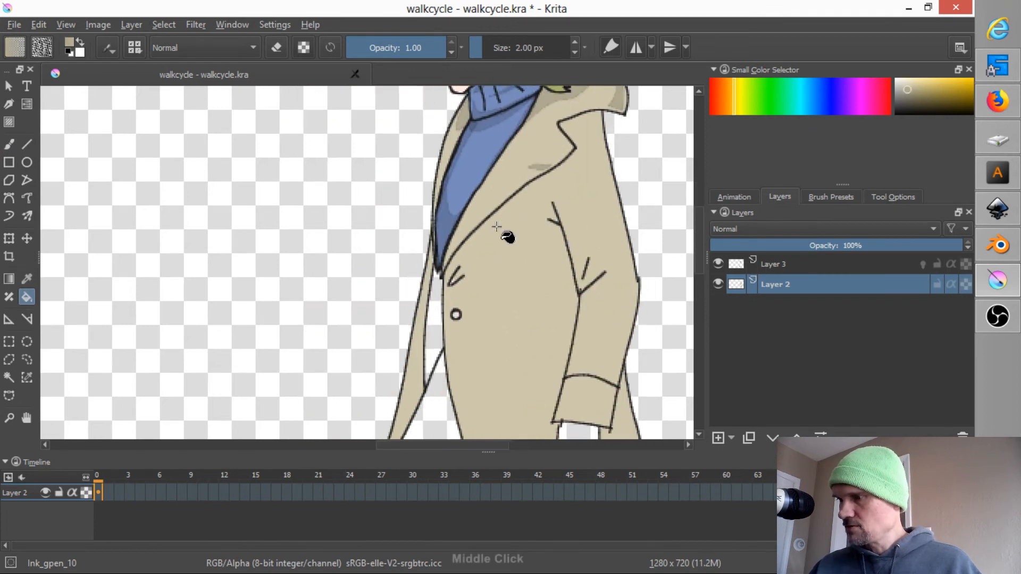
pyautogui.click(431, 335)
# Step: Fill the front trouser leg with the dark blue sampled from the sweater's shaded edge
pyautogui.moveTo(431, 335); pyautogui.dragTo(507, 260)
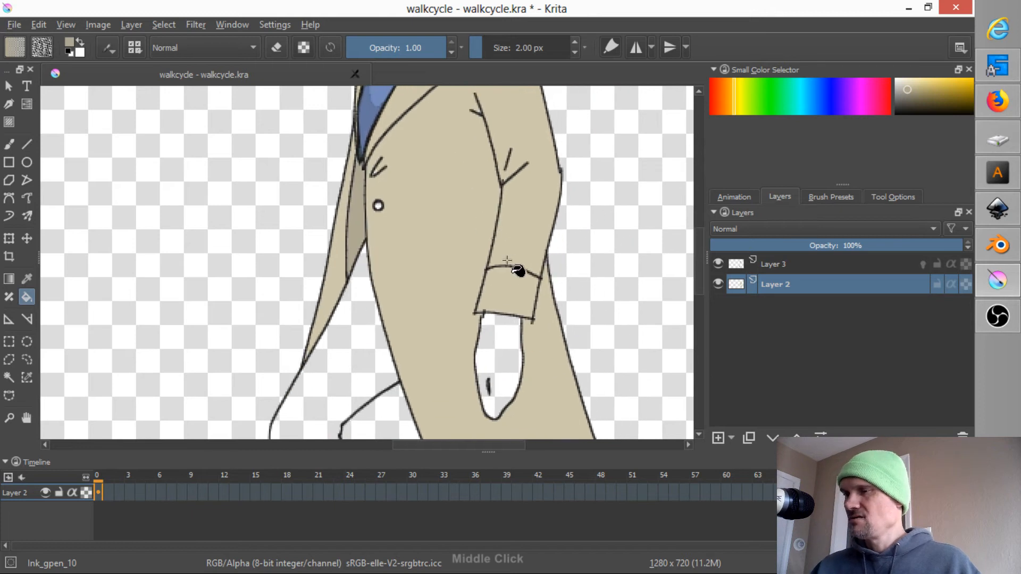
pyautogui.keyDown('ctrl'); pyautogui.click(369, 114); pyautogui.keyUp('ctrl')
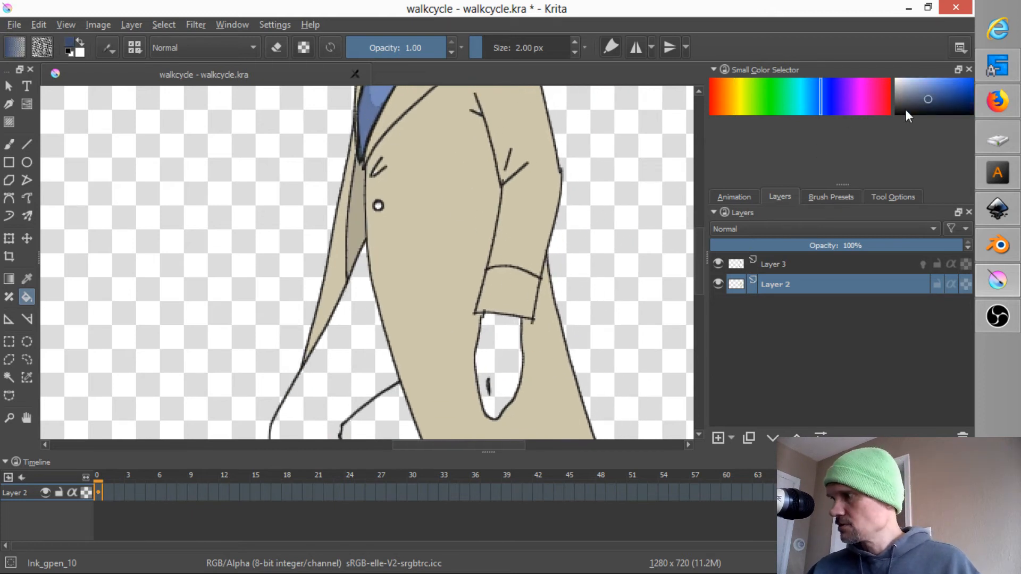
pyautogui.click(349, 361)
# Step: Darken the blue to near black and fill both boots with it
pyautogui.moveTo(468, 356); pyautogui.dragTo(528, 227)
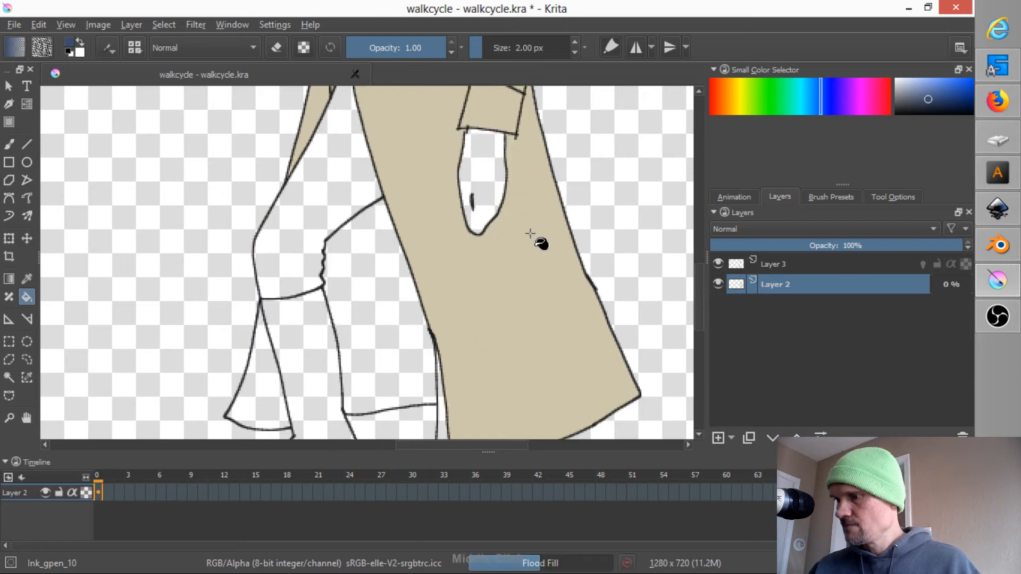
pyautogui.moveTo(480, 349); pyautogui.dragTo(528, 273)
pyautogui.click(918, 108)
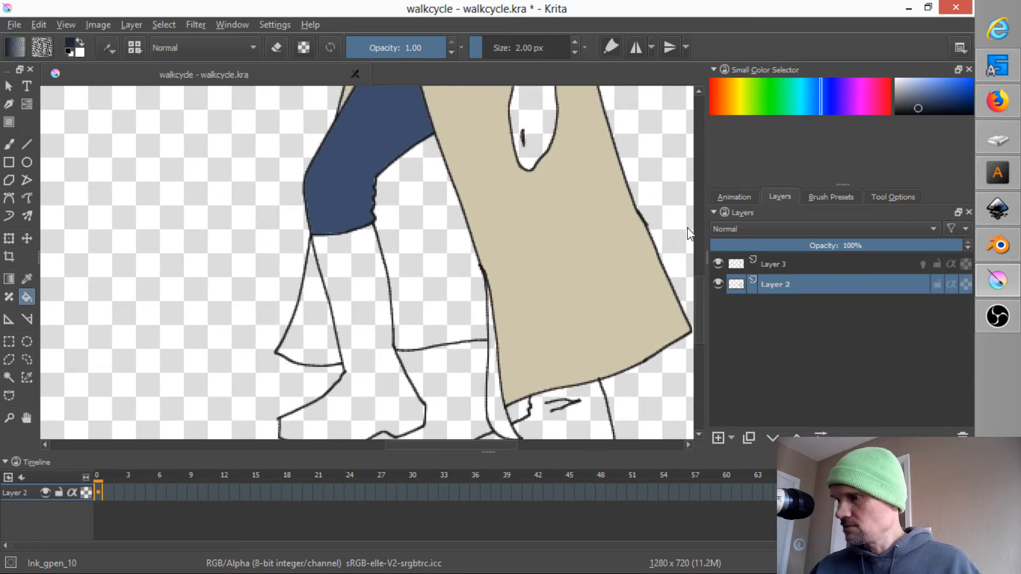
pyautogui.click(363, 345)
pyautogui.click(580, 431)
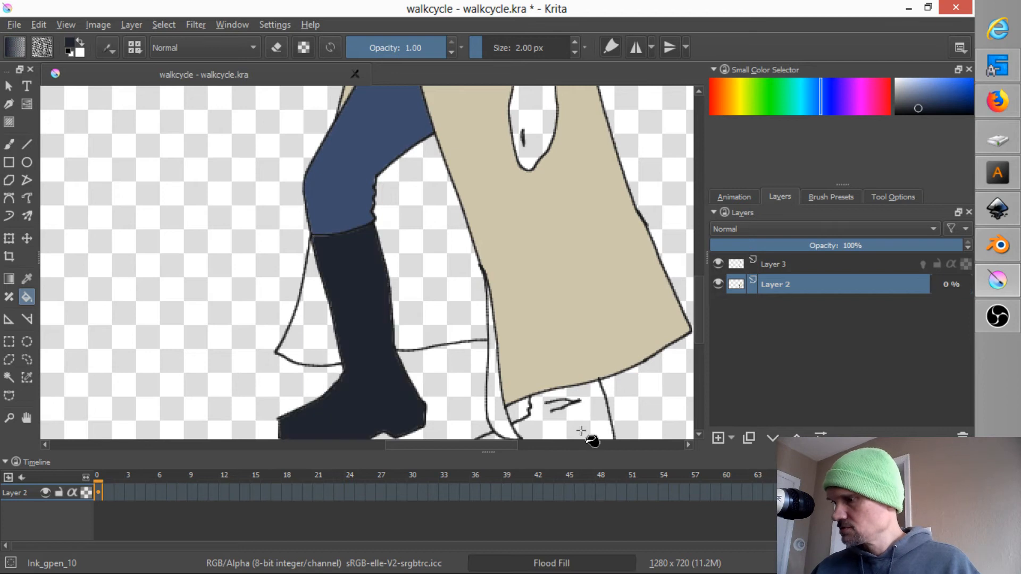
# Step: Fill the narrow lower coat flap with the coat's light tan and the coat interior behind the leg with the darker shadow tan
pyautogui.keyDown('ctrl'); pyautogui.click(571, 298); pyautogui.keyUp('ctrl')
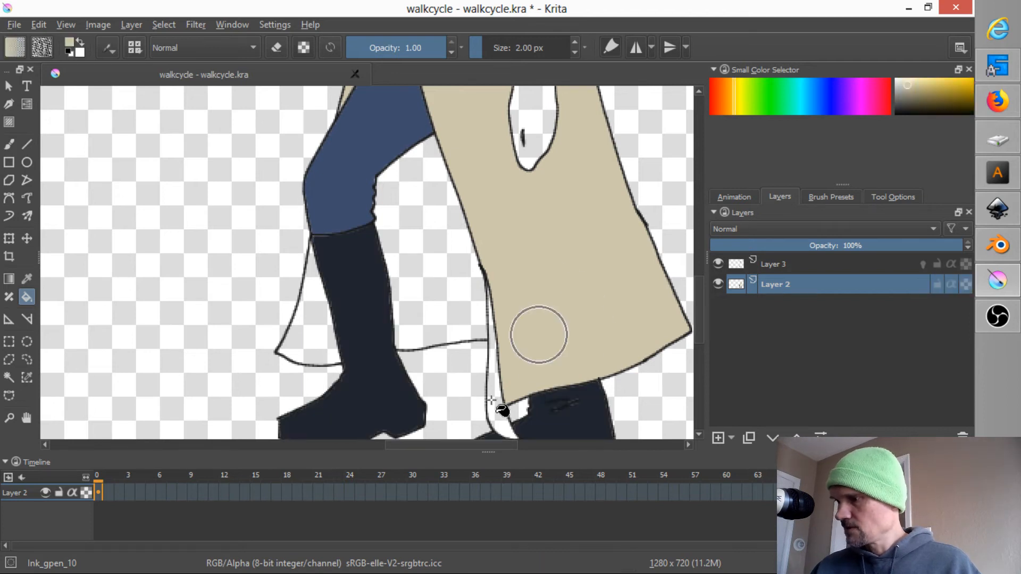
pyautogui.moveTo(506, 200); pyautogui.dragTo(540, 358)
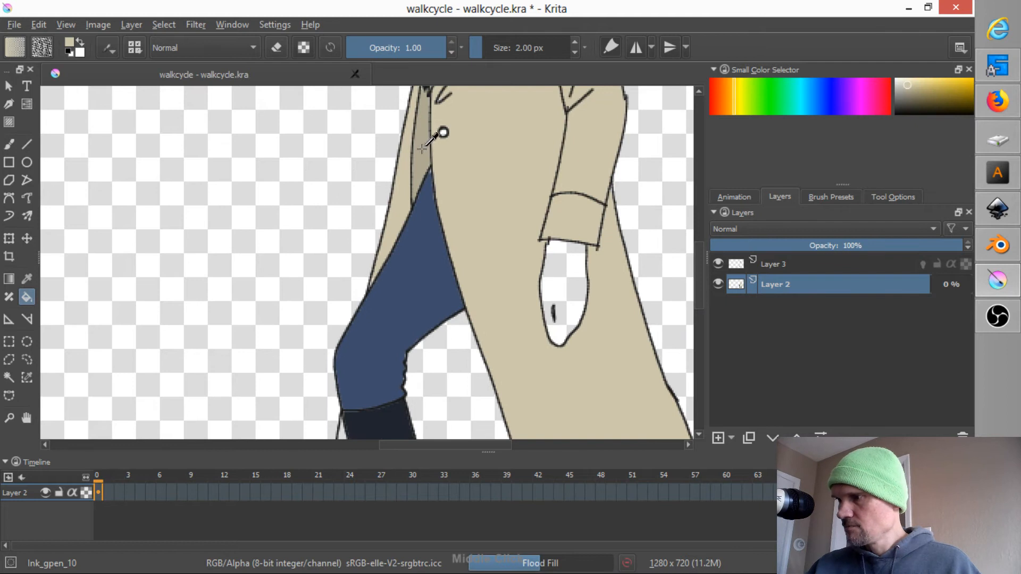
pyautogui.moveTo(588, 300); pyautogui.dragTo(598, 197)
pyautogui.click(599, 197)
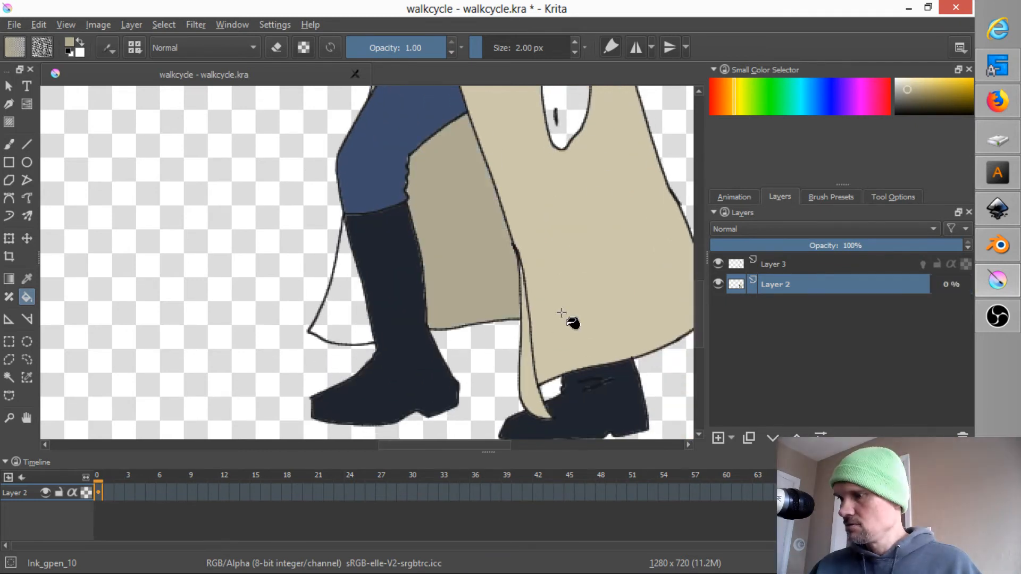
# Step: Fill the character's hand with the pale skin tone sampled from the face
pyautogui.moveTo(559, 189); pyautogui.dragTo(461, 394)
pyautogui.moveTo(517, 221); pyautogui.dragTo(494, 434)
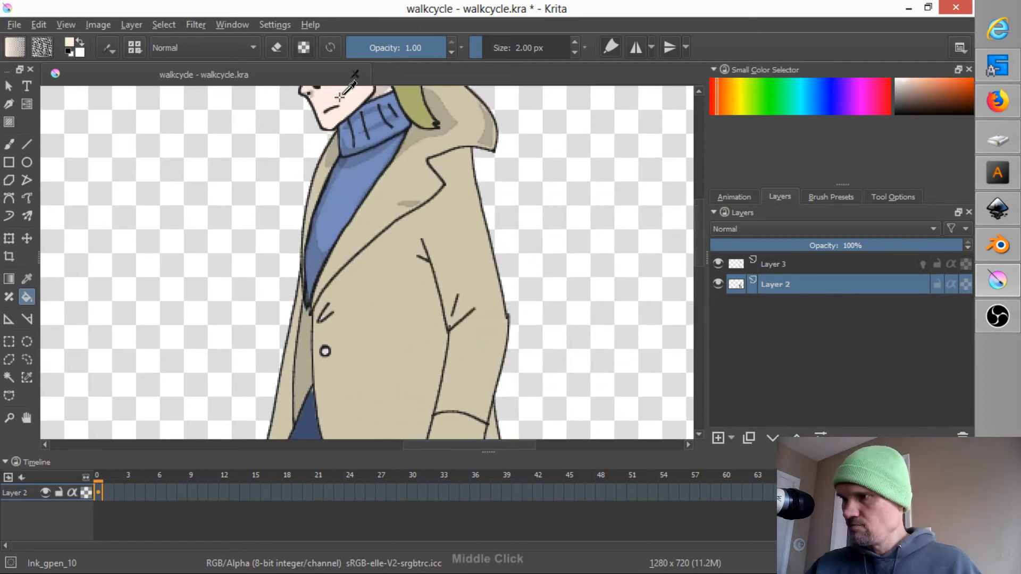
pyautogui.moveTo(551, 345); pyautogui.dragTo(520, 239)
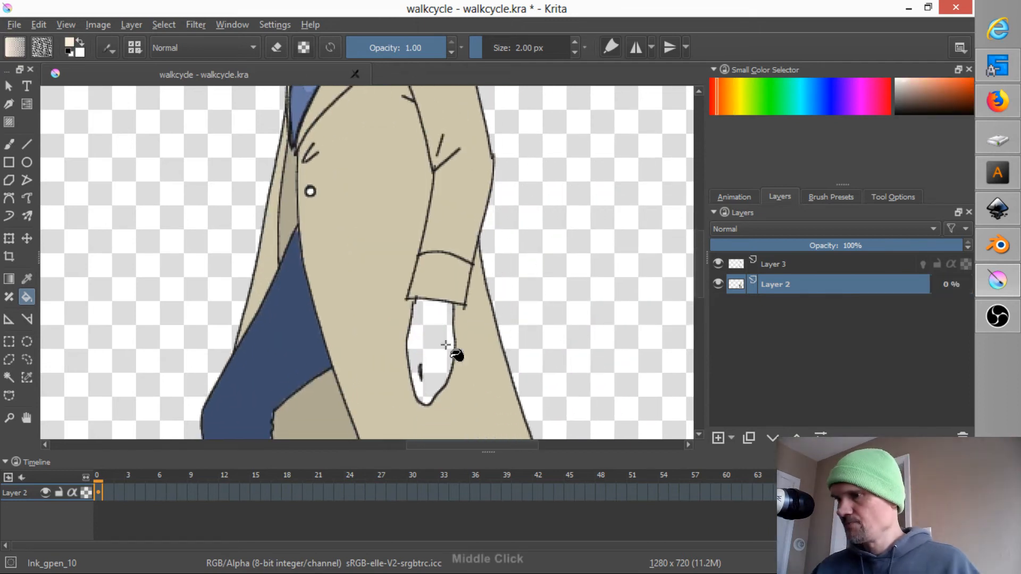
pyautogui.click(445, 345)
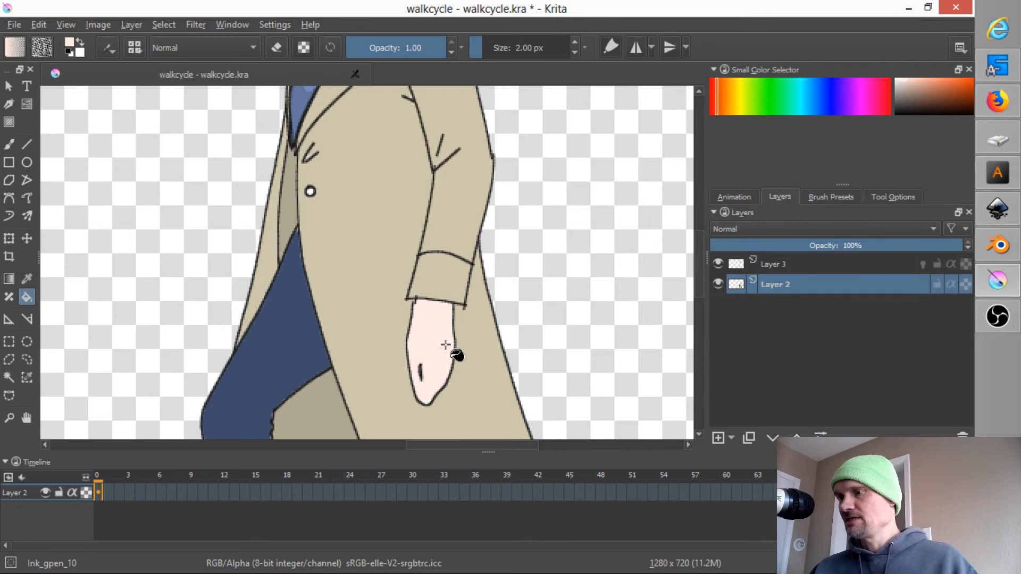
# Step: Fill the coat button with the near-black colour sampled from the boots
pyautogui.scroll(-5, 468, 342)
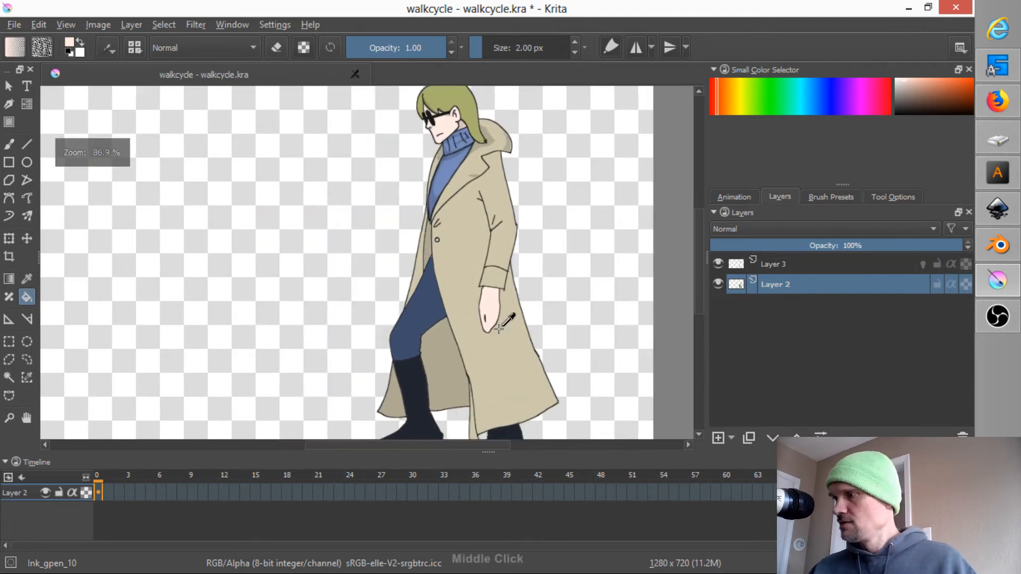
pyautogui.keyDown('ctrl'); pyautogui.click(498, 329); pyautogui.keyUp('ctrl')
pyautogui.scroll(5, 429, 231)
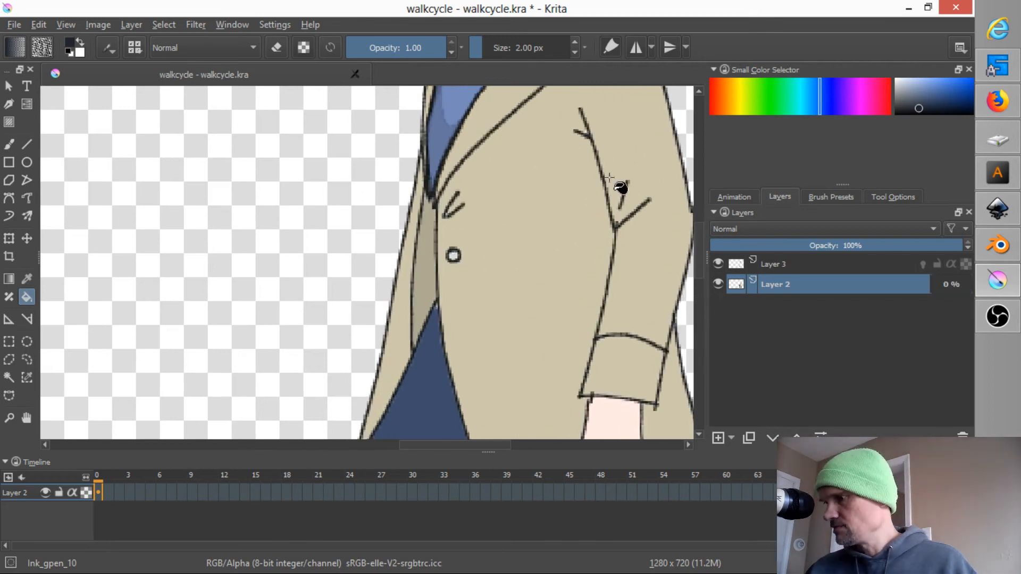
pyautogui.scroll(-7, 467, 312)
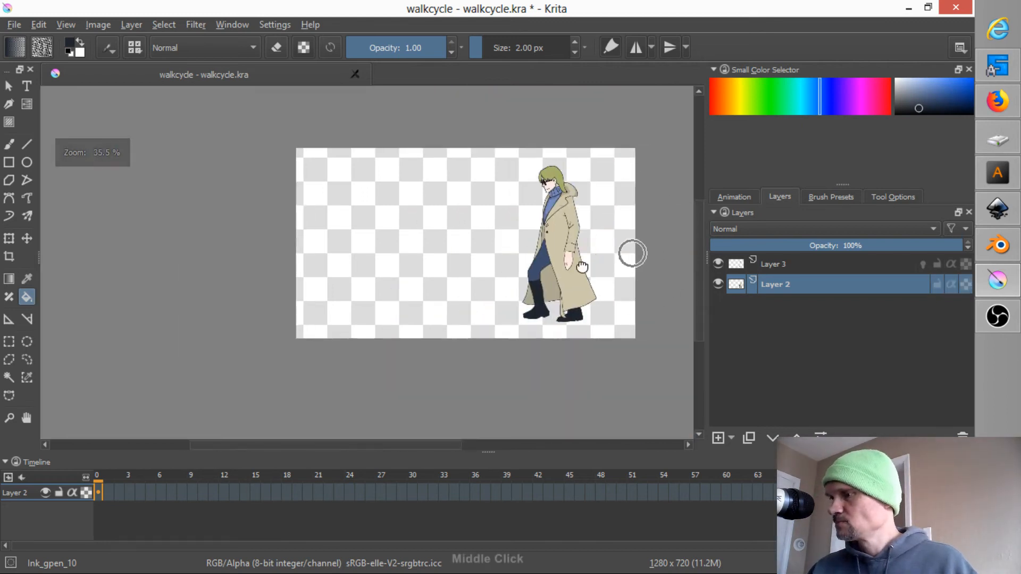
pyautogui.moveTo(582, 266); pyautogui.dragTo(416, 293)
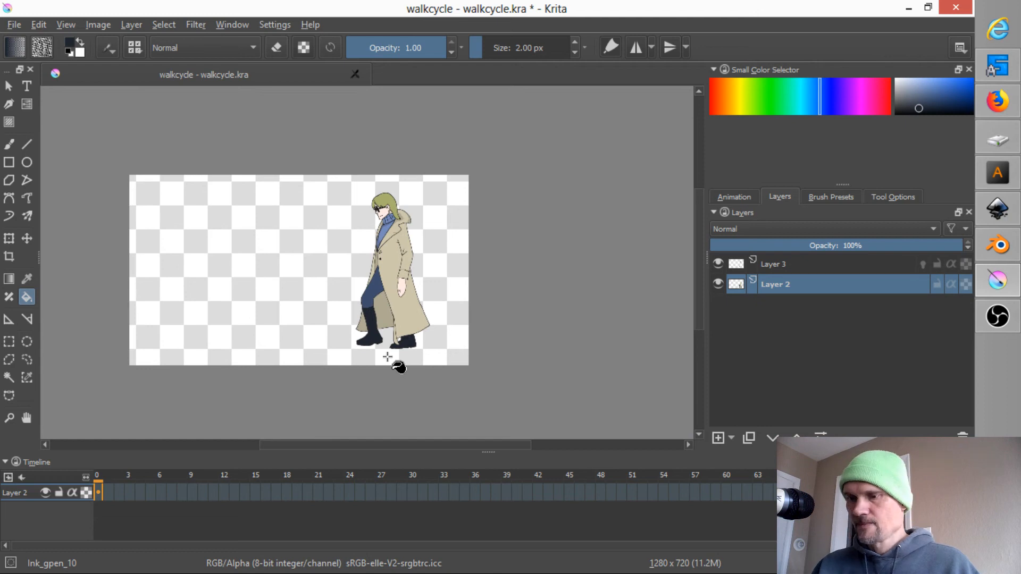
# Step: Make the colouring on Layer 2 a keyframe at frame 0 and add a blank keyframe at frame 3
pyautogui.rightClick(100, 490)
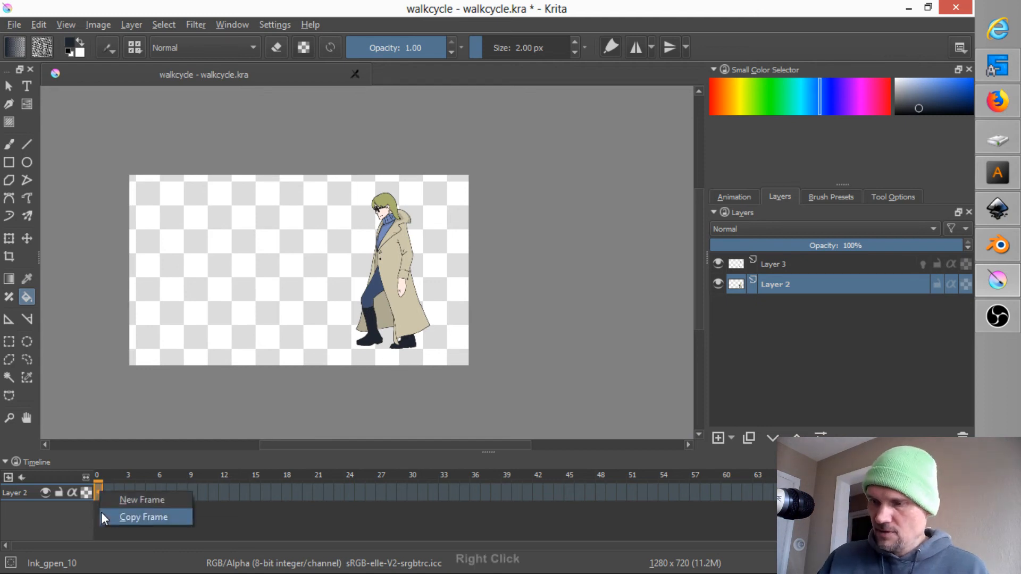
pyautogui.click(102, 514)
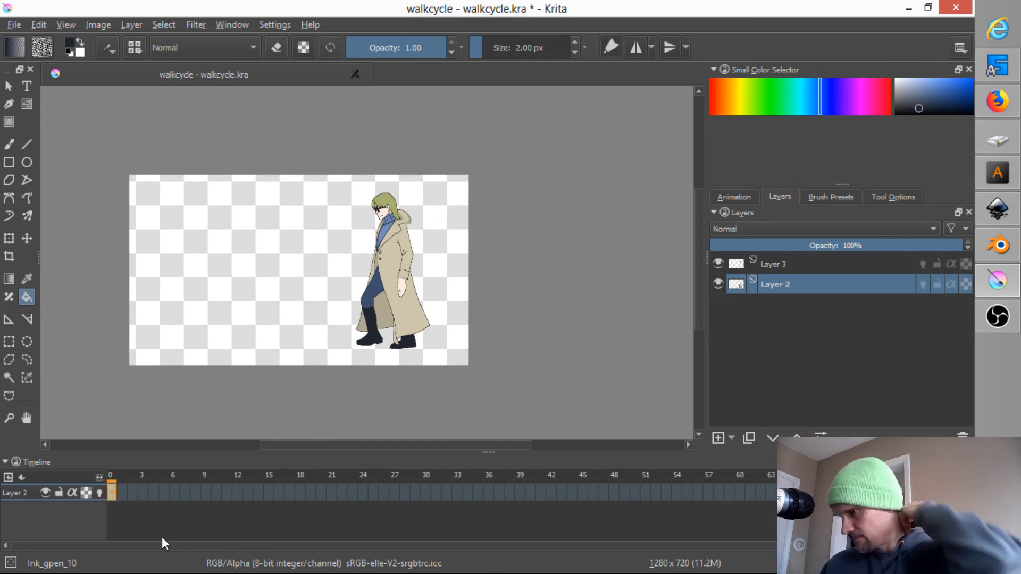
pyautogui.press('Right')
pyautogui.press('Right')
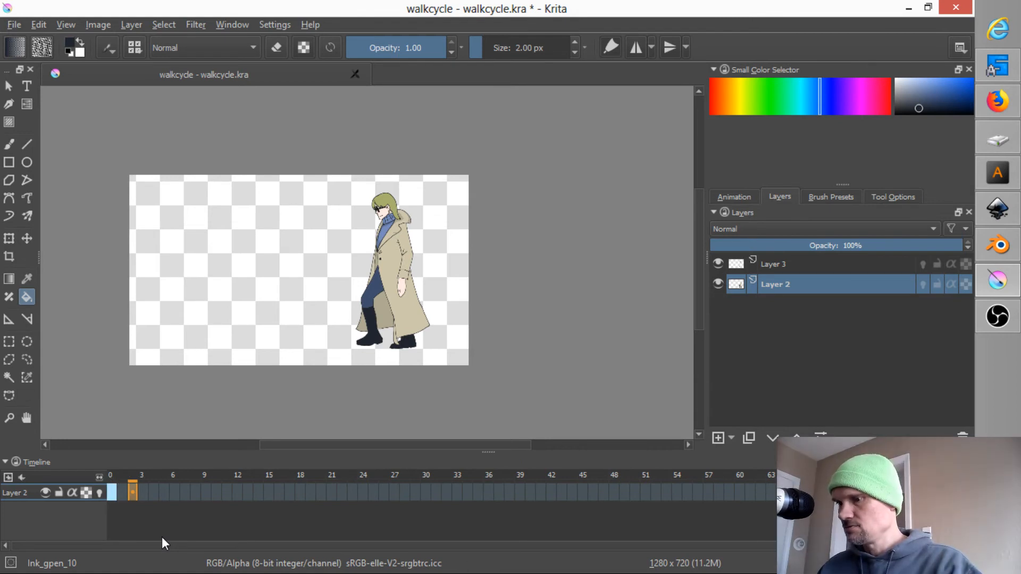
pyautogui.press('Right')
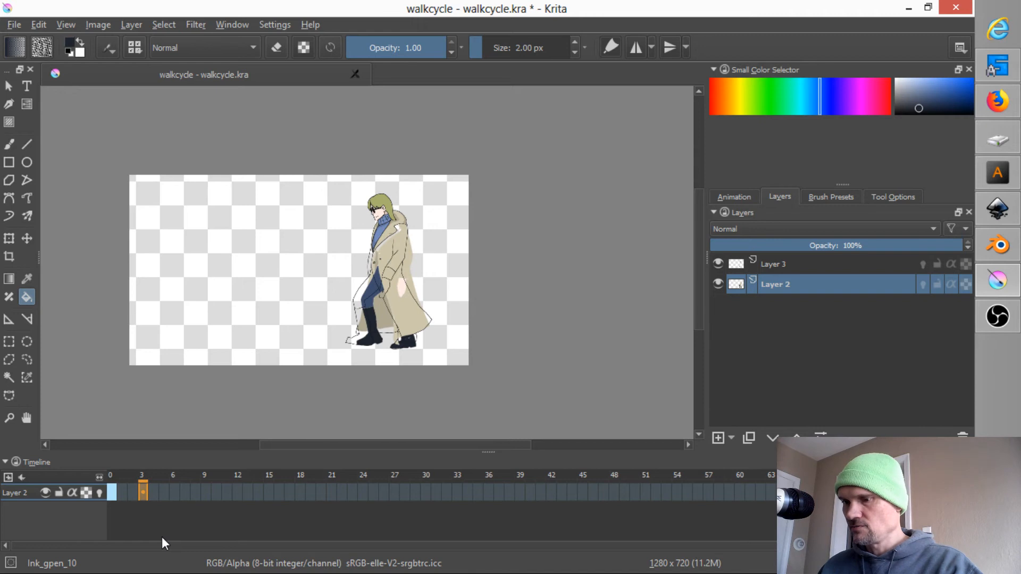
pyautogui.hotkey('ctrl', 'z')
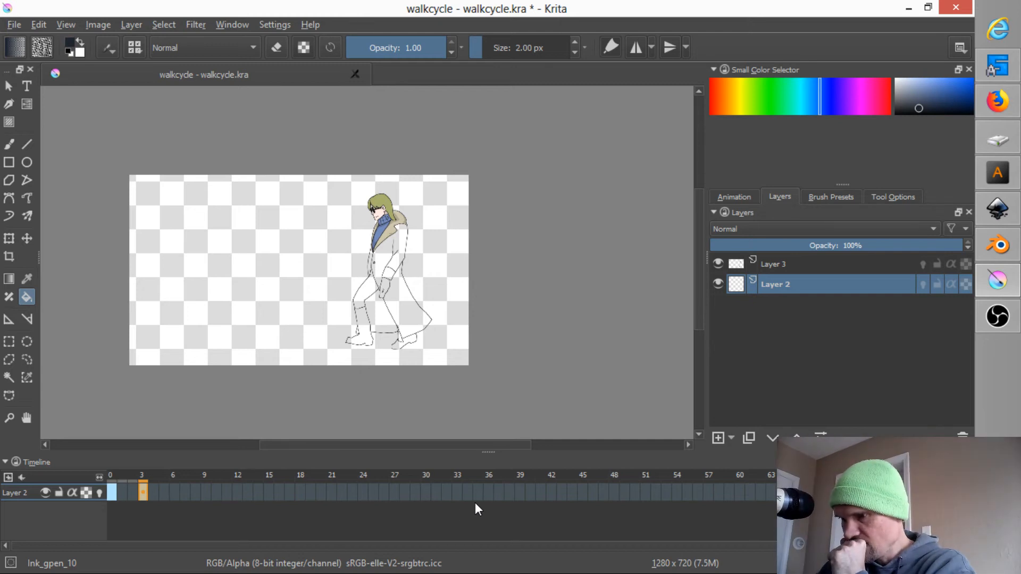
# Step: Return to the coloured pose at frame 0 and save the walkcycle file
pyautogui.click(110, 477)
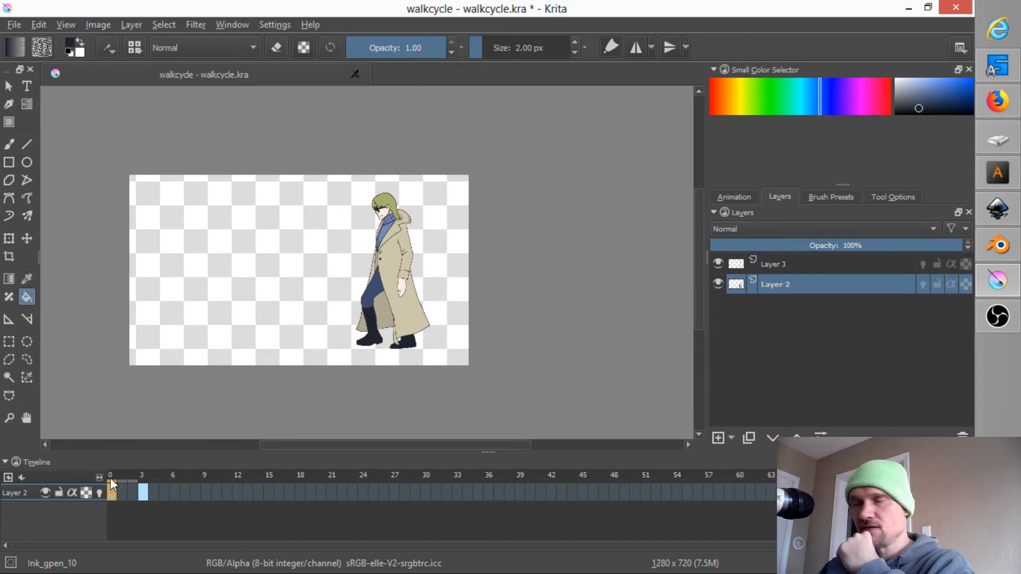
pyautogui.scroll(3, 346, 392)
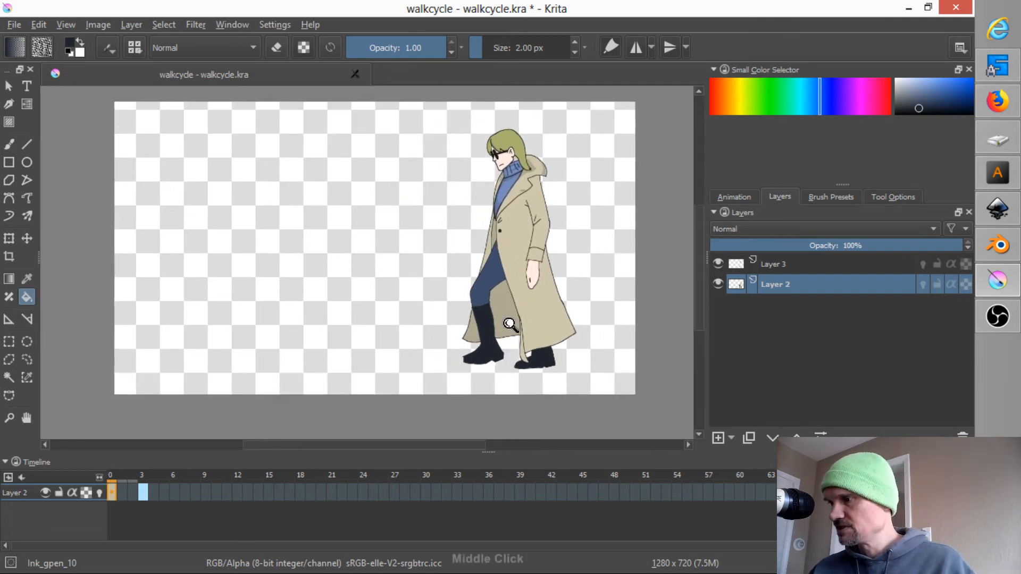
pyautogui.scroll(1, 541, 307)
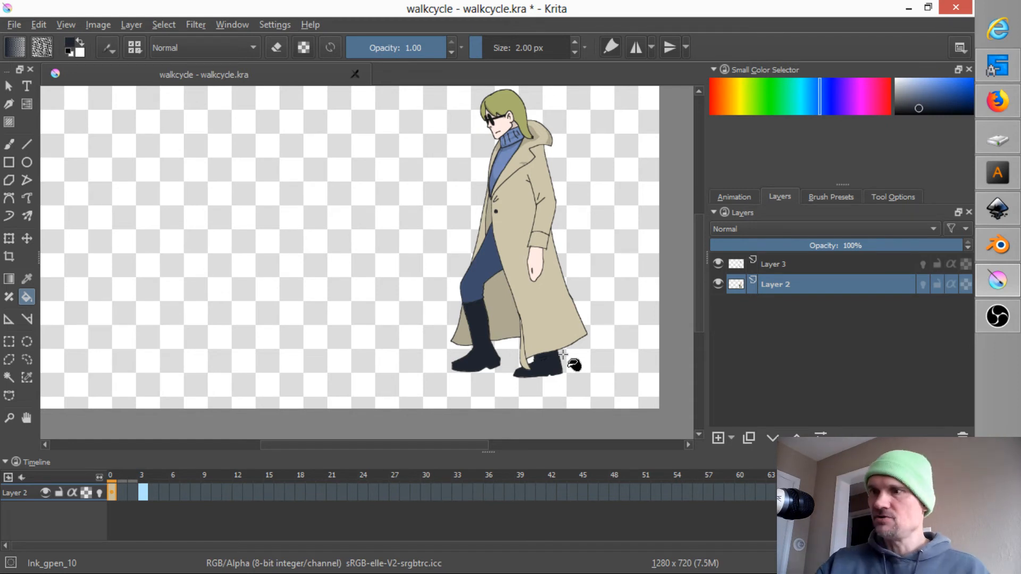
pyautogui.click(14, 26)
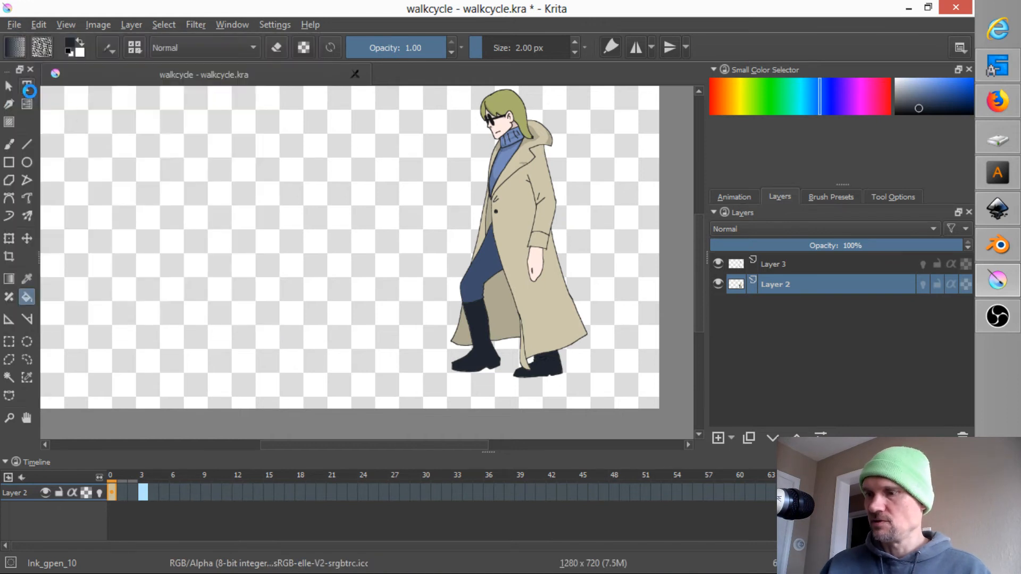
pyautogui.hotkey('ctrl', 's')
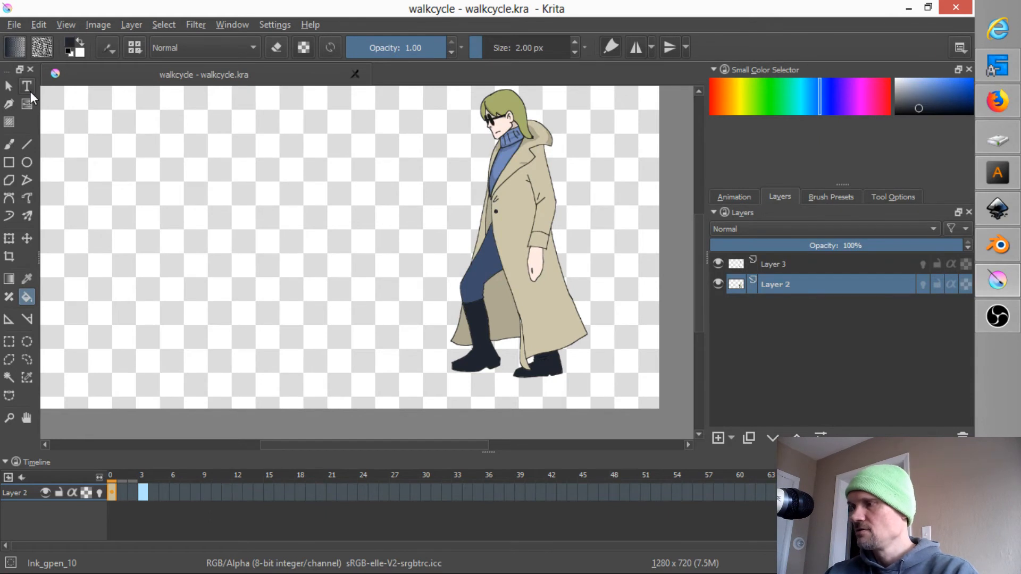
# Step: Duplicate Layer 3 and Layer 2 together and merge the two copies into a single layer
pyautogui.keyDown('shift'); pyautogui.click(801, 266); pyautogui.keyUp('shift')
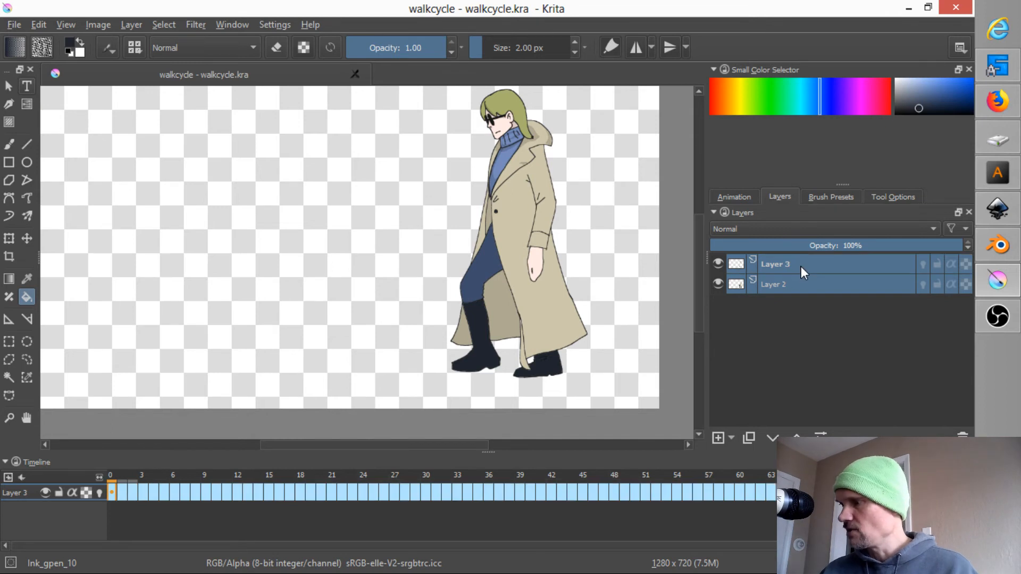
pyautogui.click(748, 438)
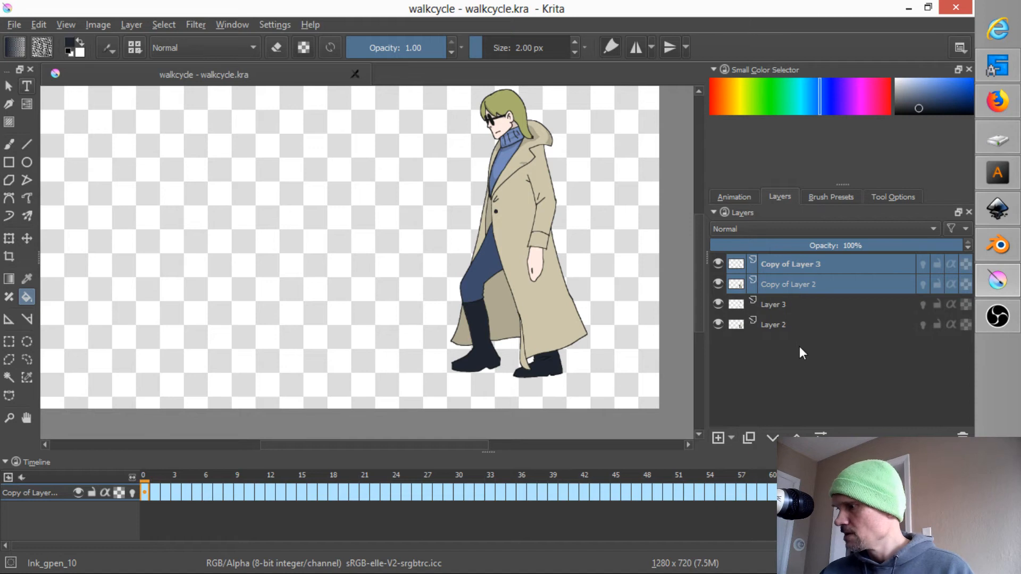
pyautogui.moveTo(783, 278)
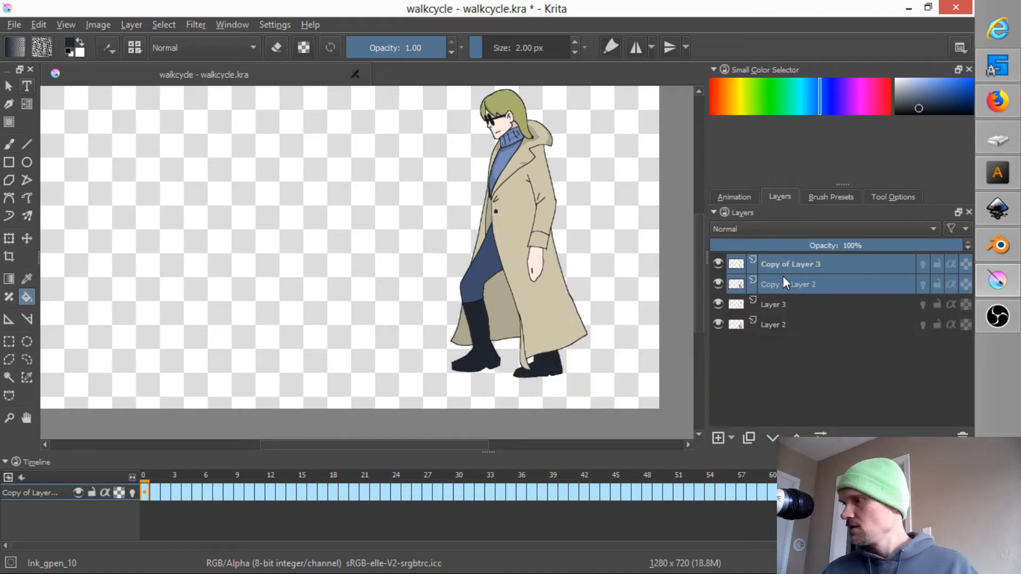
pyautogui.hotkey('ctrl', 'e')
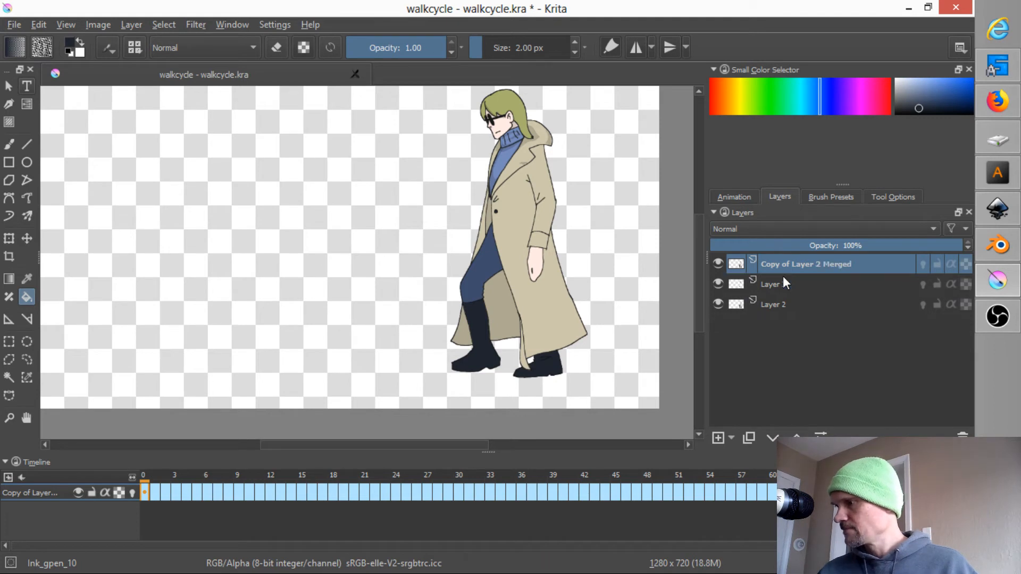
# Step: Place the merged copy beneath Layer 2 and hide Layer 3 and Layer 2, keeping only the merged copy visible
pyautogui.click(772, 438)
pyautogui.click(773, 438)
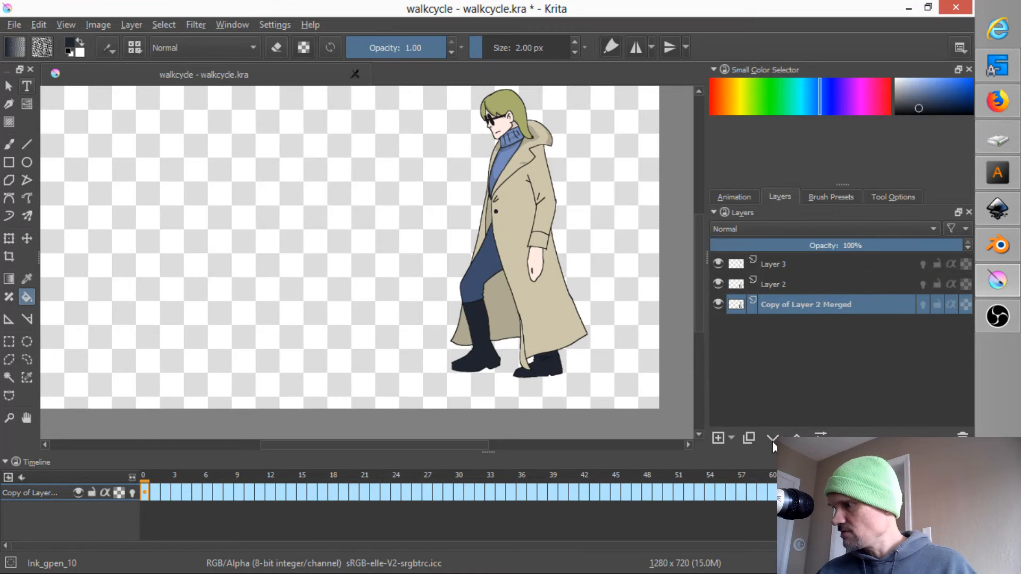
pyautogui.click(718, 283)
pyautogui.click(719, 269)
pyautogui.click(718, 304)
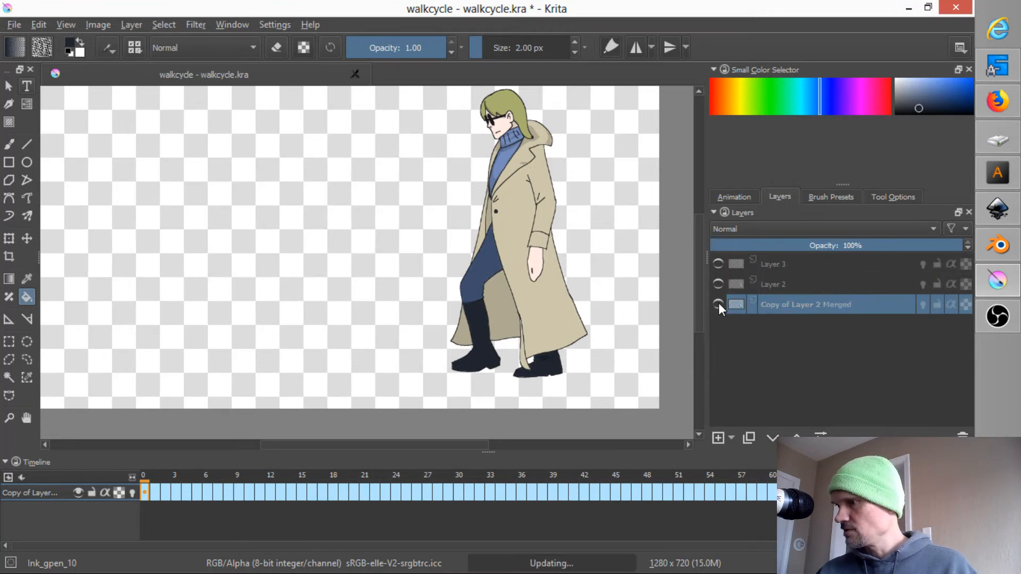
pyautogui.click(719, 303)
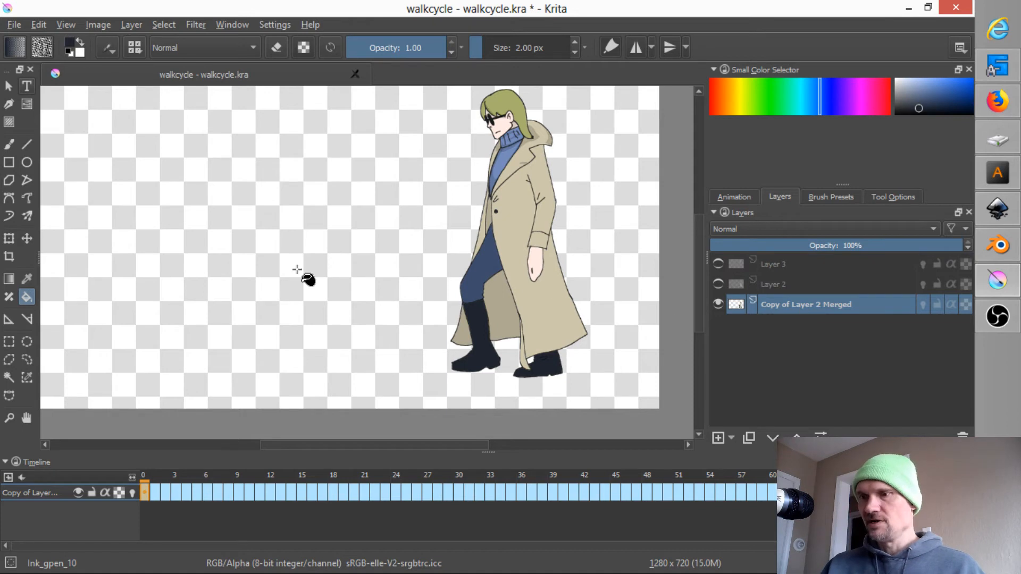
# Step: Move the merged coloured character to the empty left end of the canvas with the Transform tool, and widen the canvas area
pyautogui.click(9, 239)
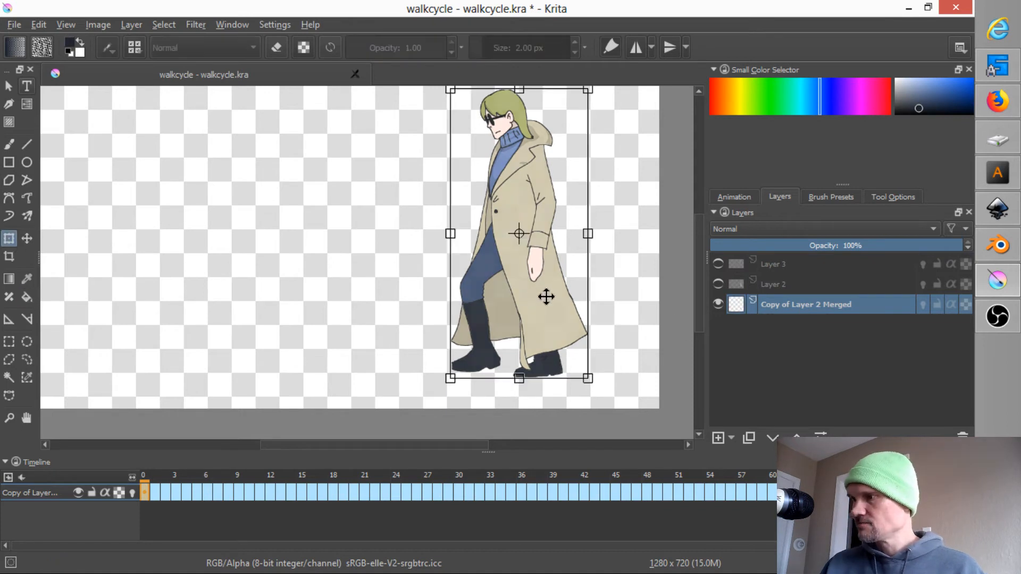
pyautogui.moveTo(546, 295); pyautogui.dragTo(144, 305)
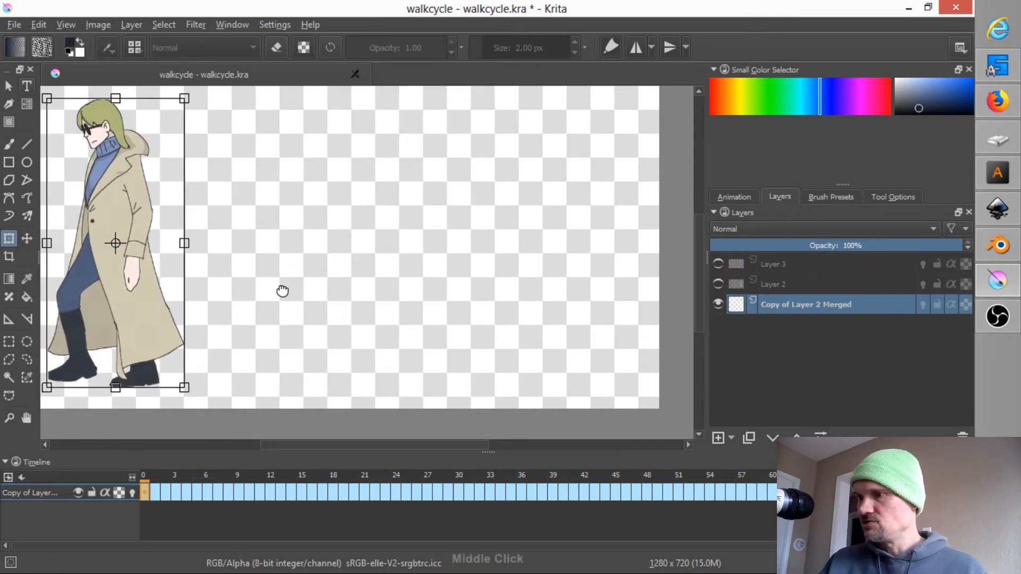
pyautogui.moveTo(282, 289); pyautogui.dragTo(296, 326)
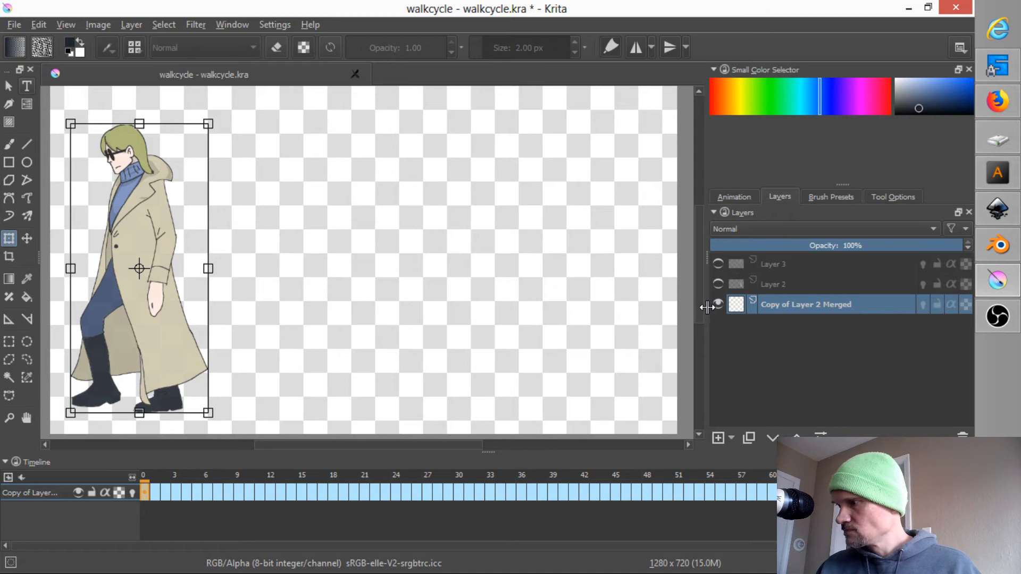
pyautogui.moveTo(706, 307); pyautogui.dragTo(778, 304)
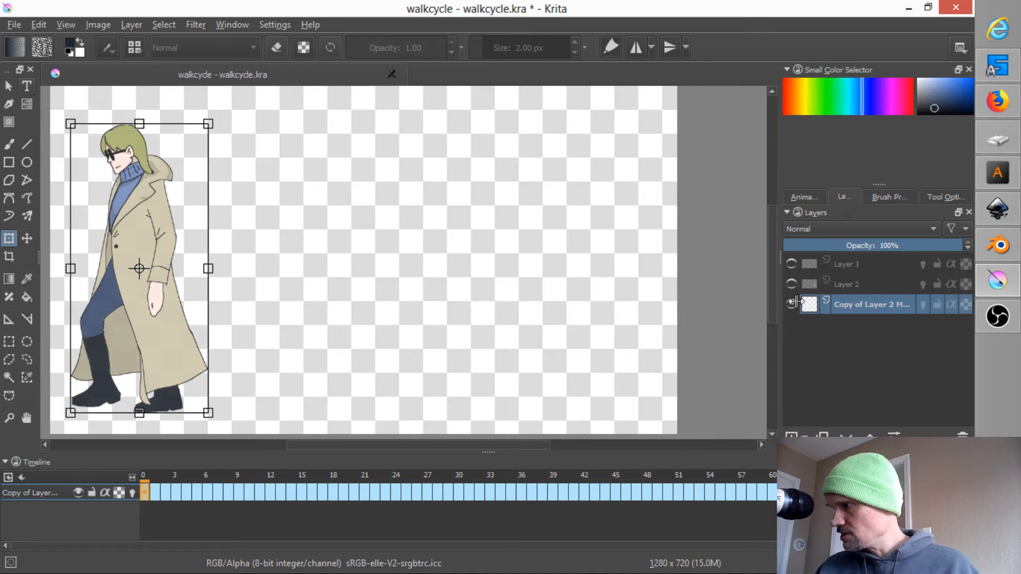
pyautogui.moveTo(521, 298); pyautogui.dragTo(566, 307)
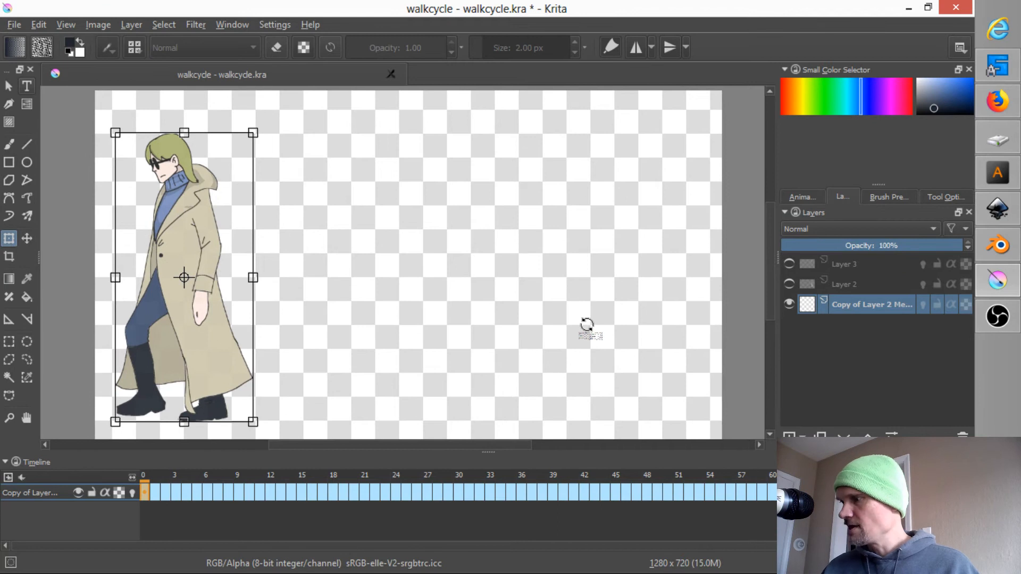
# Step: Show Layer 2 and Layer 3 briefly to compare them with the moved copy, and check the copy on the timeline
pyautogui.click(790, 285)
pyautogui.click(790, 264)
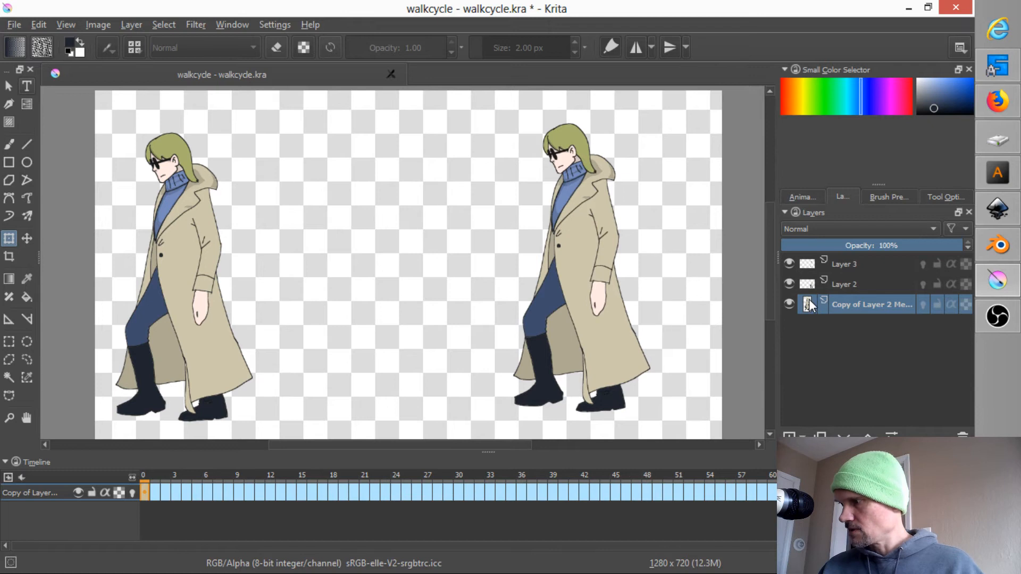
pyautogui.click(789, 284)
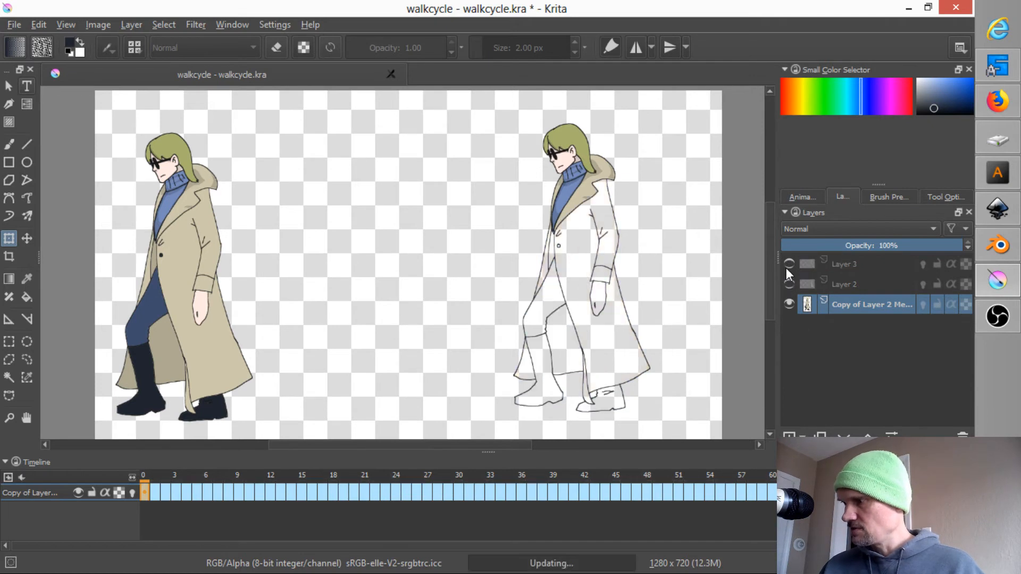
pyautogui.click(788, 264)
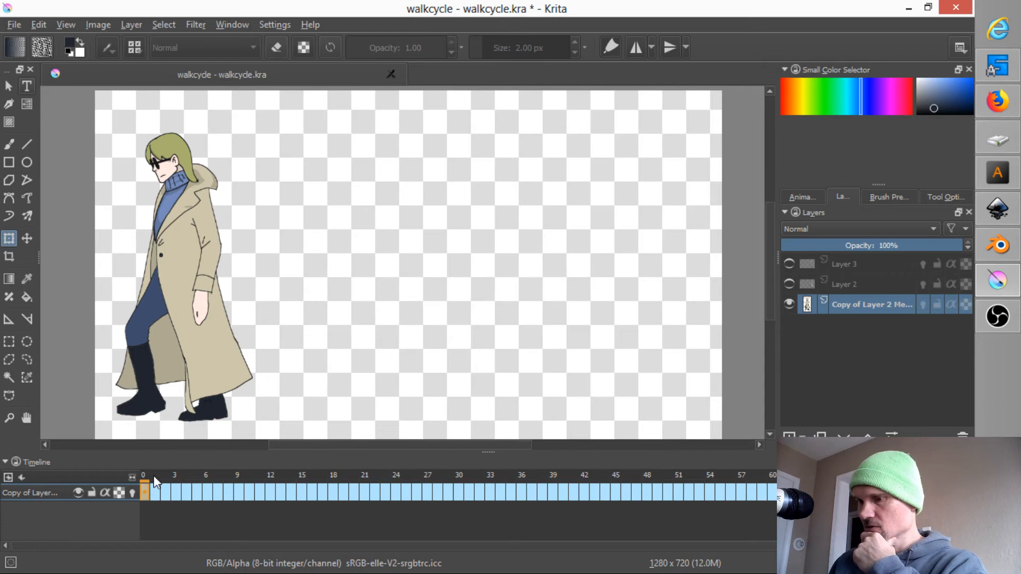
pyautogui.moveTo(155, 481)
pyautogui.mouseDown()
pyautogui.moveTo(751, 461)
pyautogui.moveTo(699, 480)
pyautogui.moveTo(144, 483)
pyautogui.mouseUp()
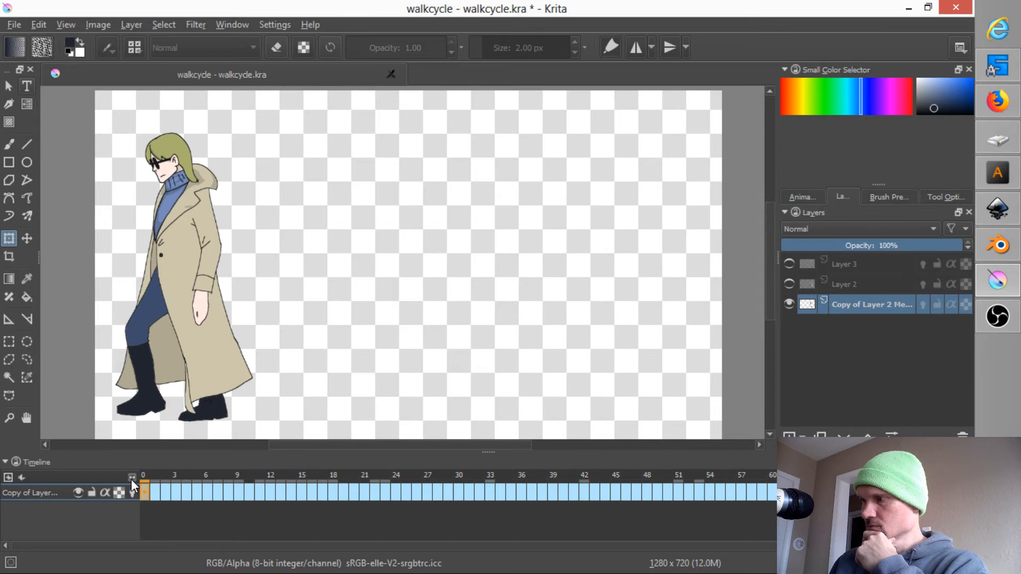
# Step: Hide the merged copy, show Layer 2 and Layer 3 again, and play the walk cycle
pyautogui.click(789, 304)
pyautogui.click(788, 284)
pyautogui.click(788, 264)
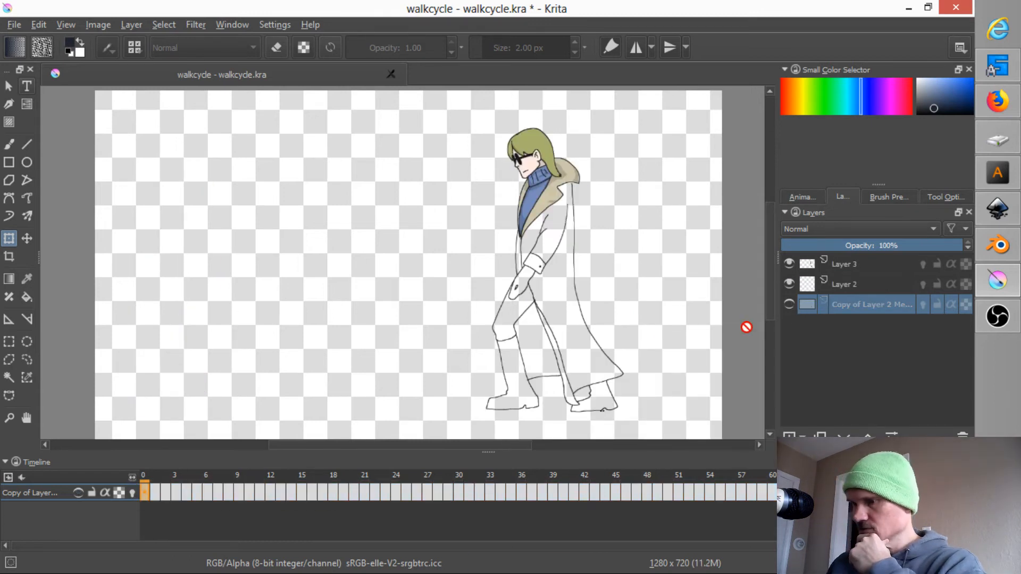
pyautogui.press('space')
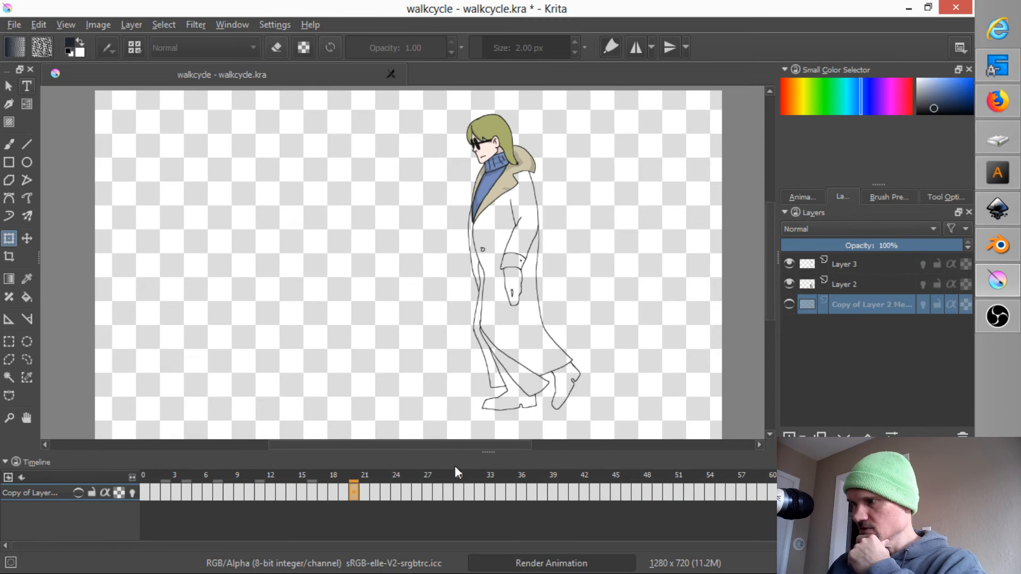
# Step: Stop the walk cycle playback, show the merged copy again, and remove all of its frames after frame 0
pyautogui.press('space')
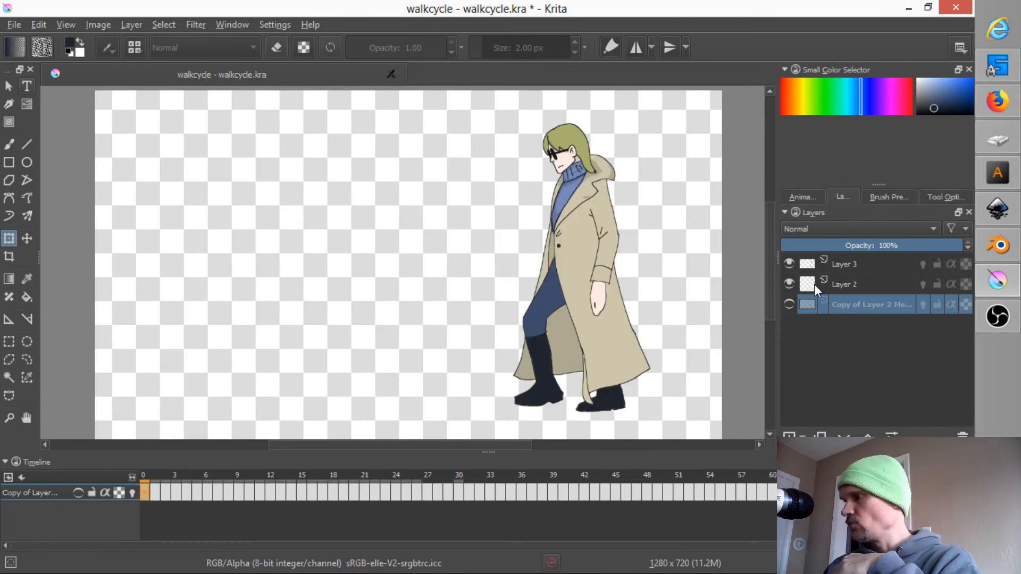
pyautogui.click(789, 304)
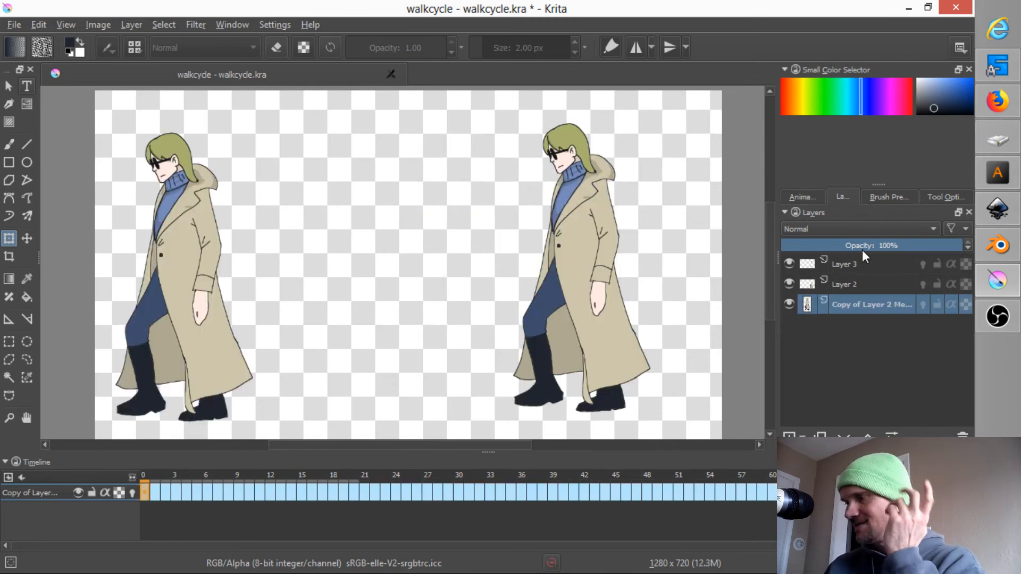
pyautogui.click(156, 493)
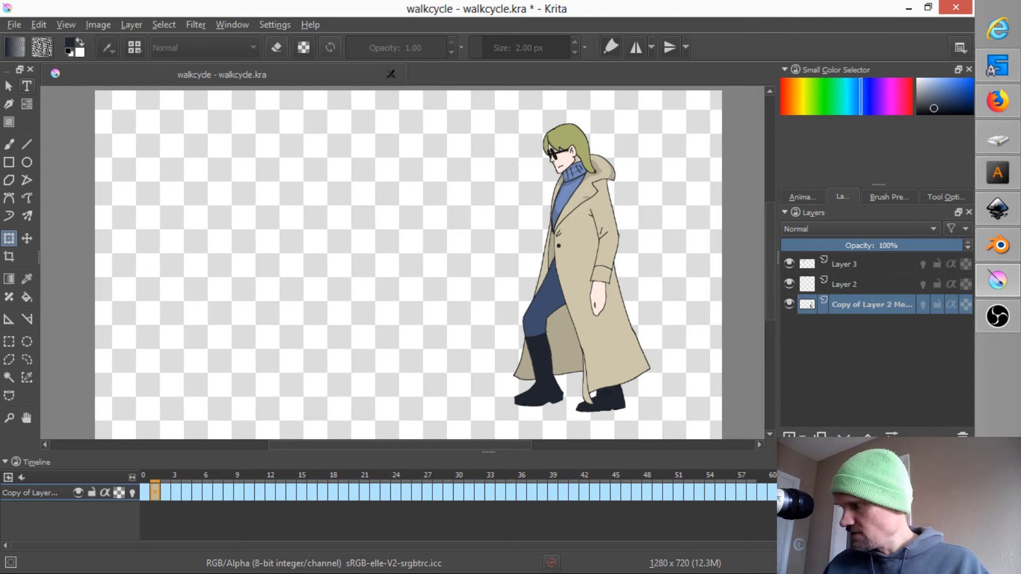
pyautogui.click(144, 492)
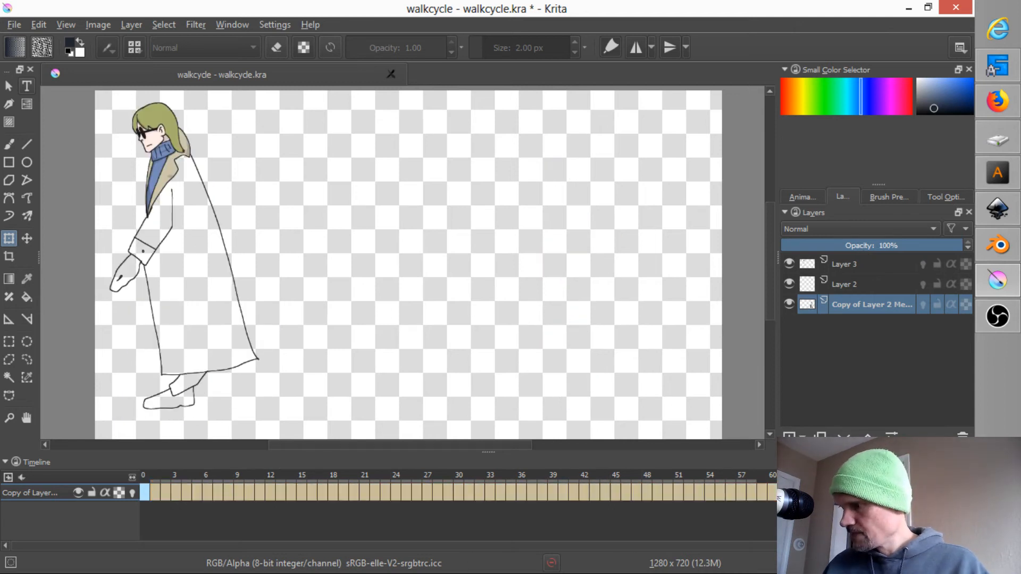
pyautogui.rightClick(644, 501)
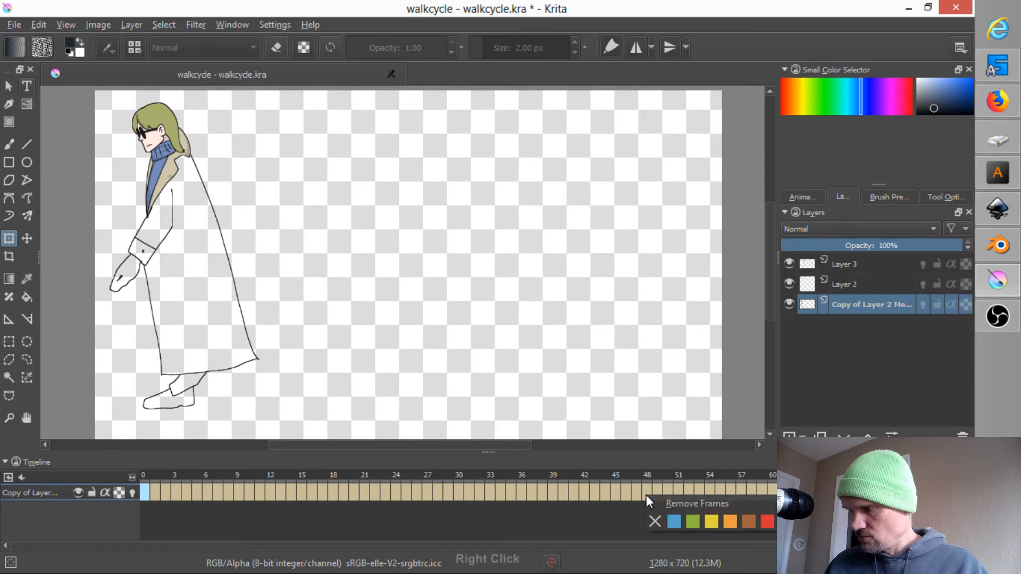
pyautogui.click(650, 499)
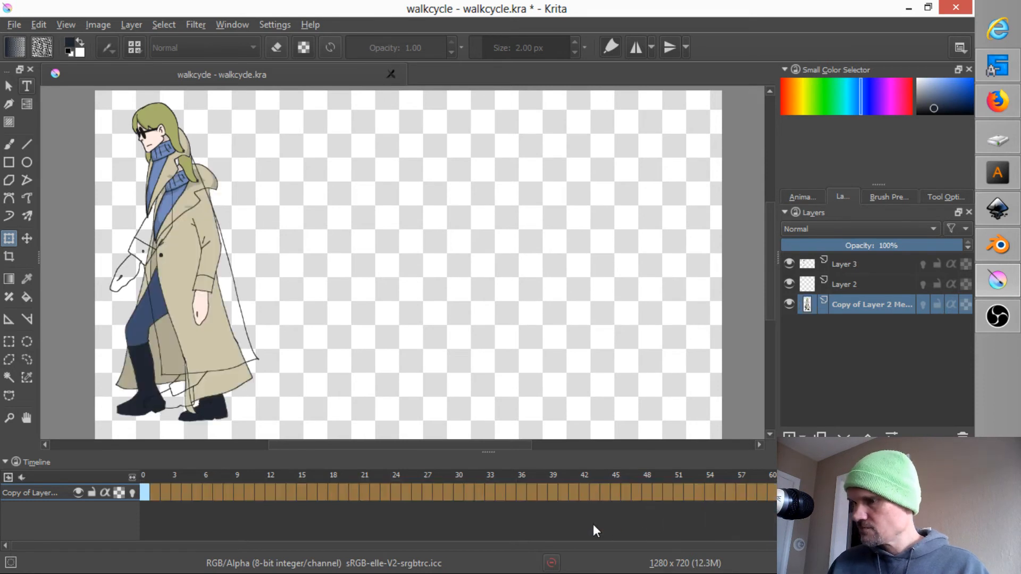
# Step: Return to frame 0 with the merged copy beside the walking character and save the file
pyautogui.moveTo(149, 476); pyautogui.dragTo(109, 449)
pyautogui.click(142, 474)
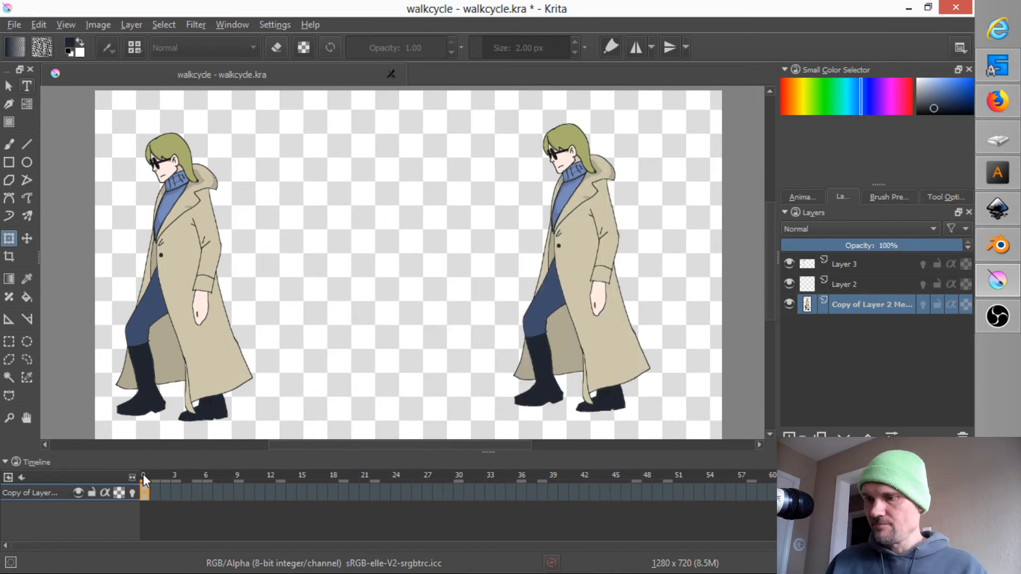
pyautogui.click(142, 474)
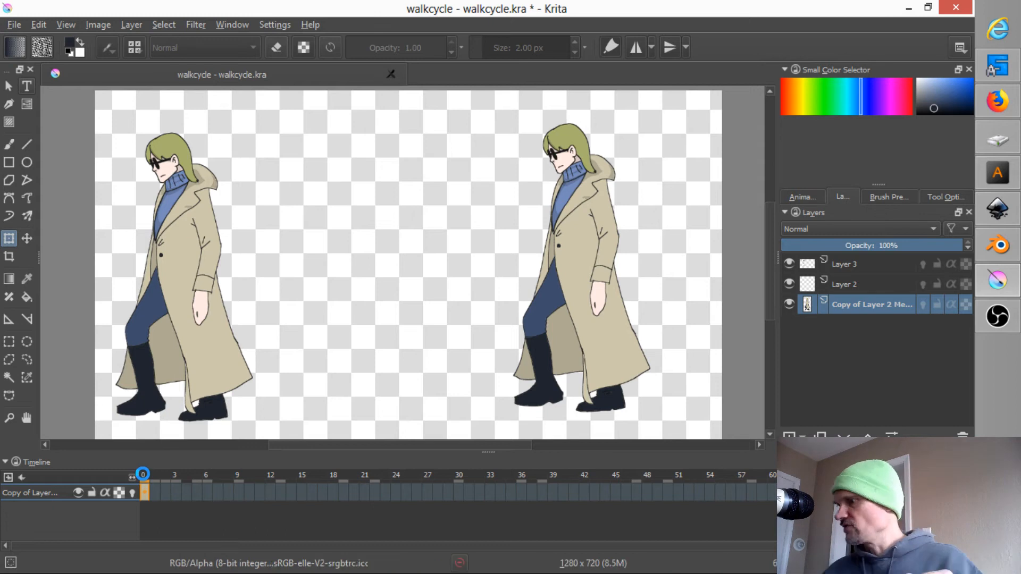
pyautogui.hotkey('ctrl', 's')
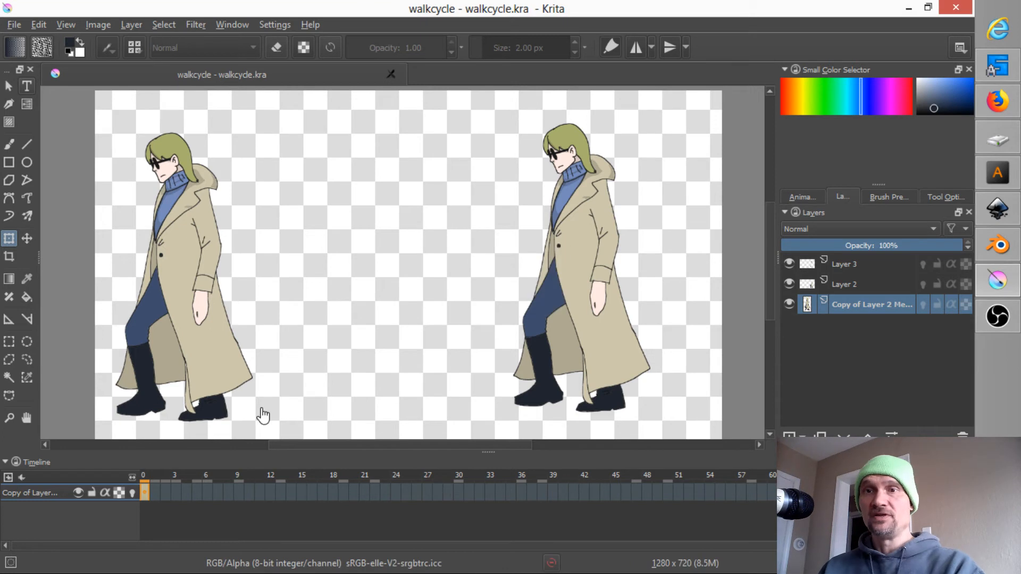
# Step: On Layer 2 at frame 3, fill the walking character's coat and sleeve with the light tan sampled from the merged copy
pyautogui.click(840, 281)
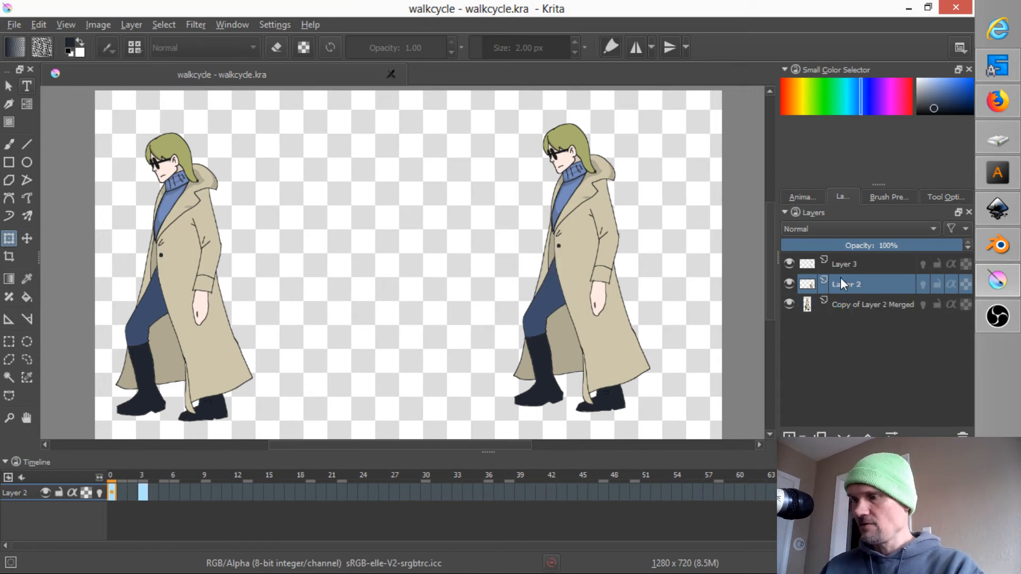
pyautogui.moveTo(840, 282)
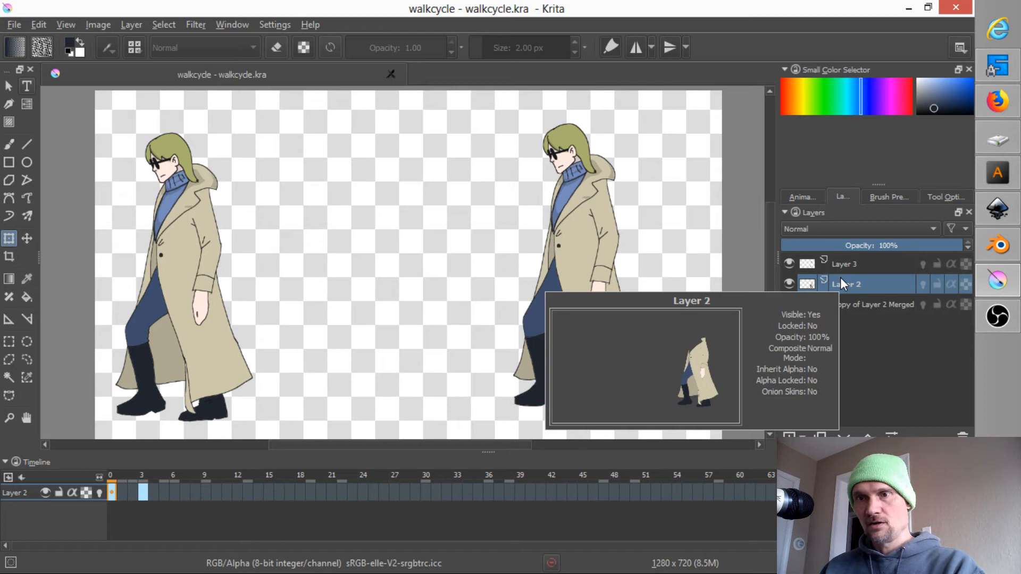
pyautogui.click(132, 473)
pyautogui.click(142, 474)
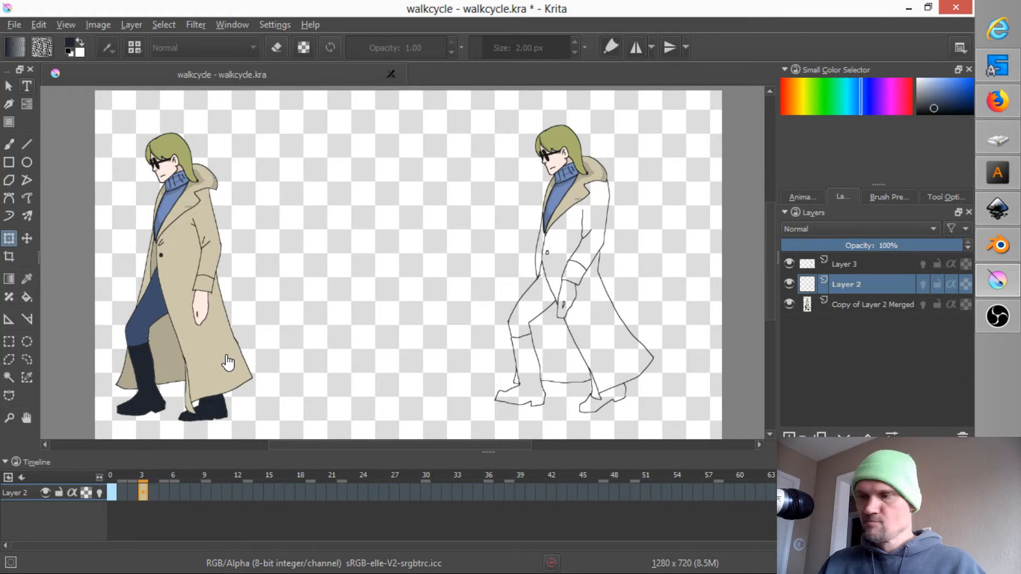
pyautogui.press('ctrl')
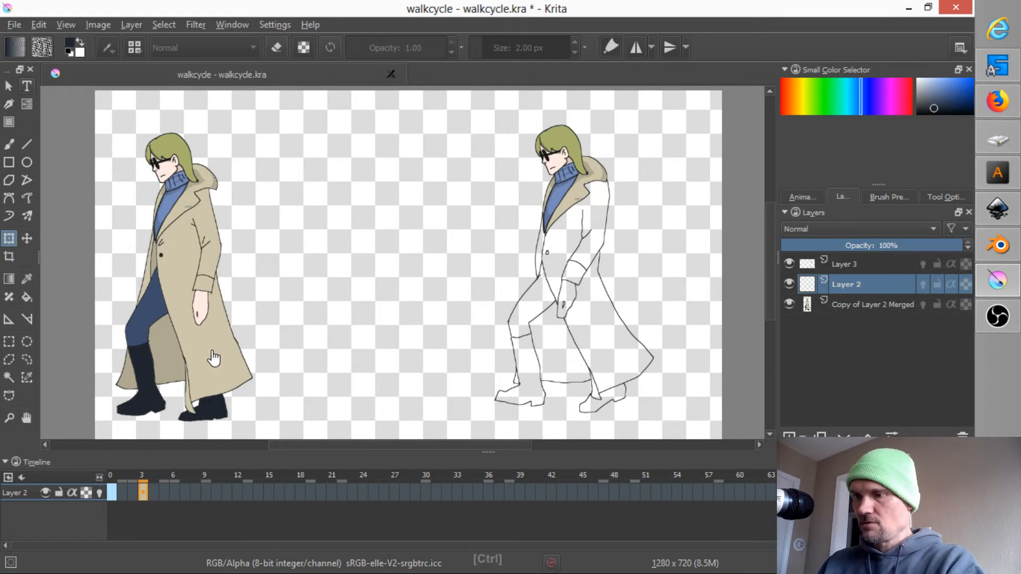
pyautogui.click(214, 355)
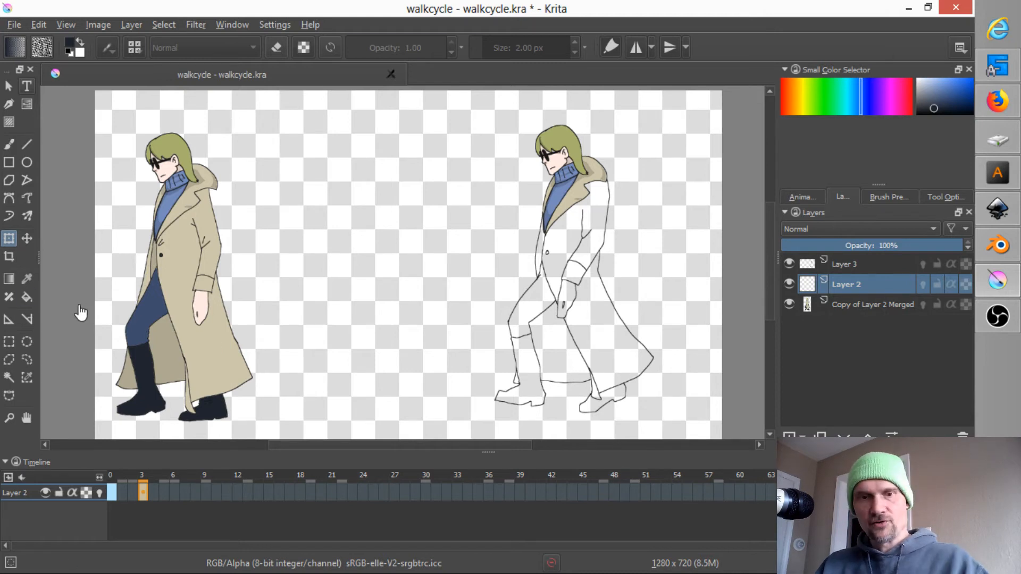
pyautogui.press('f')
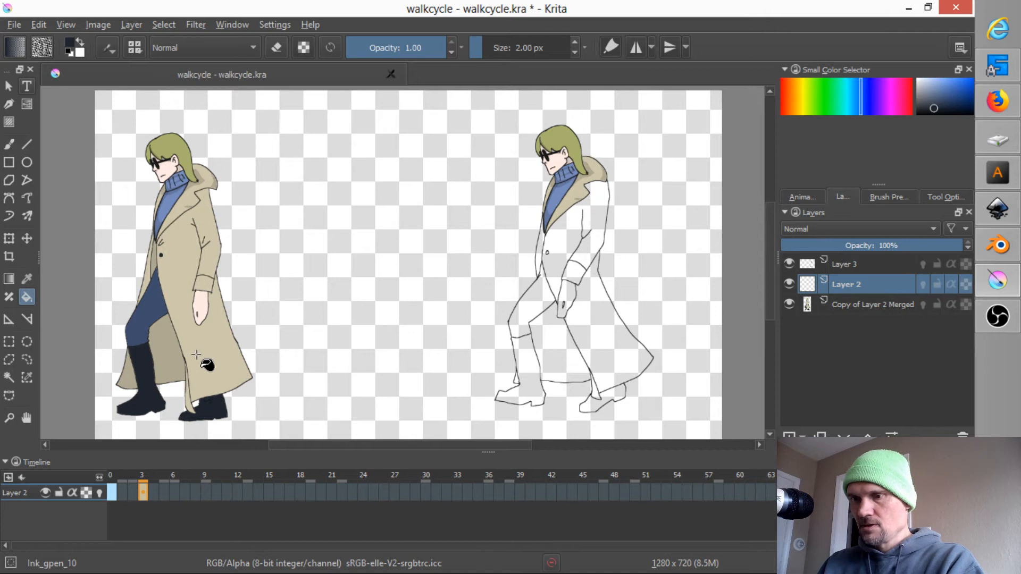
pyautogui.keyDown('ctrl'); pyautogui.click(215, 347); pyautogui.keyUp('ctrl')
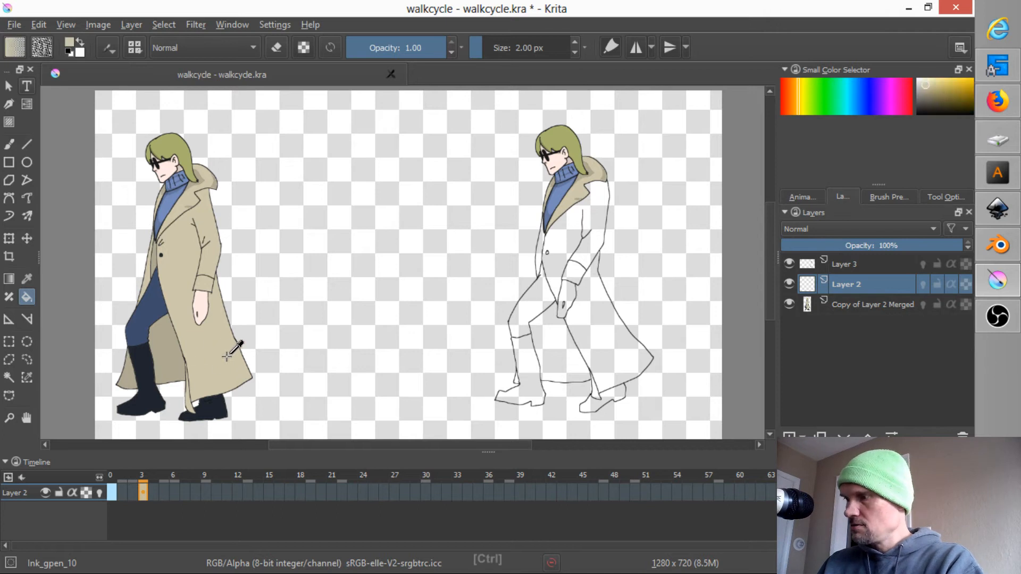
pyautogui.click(608, 239)
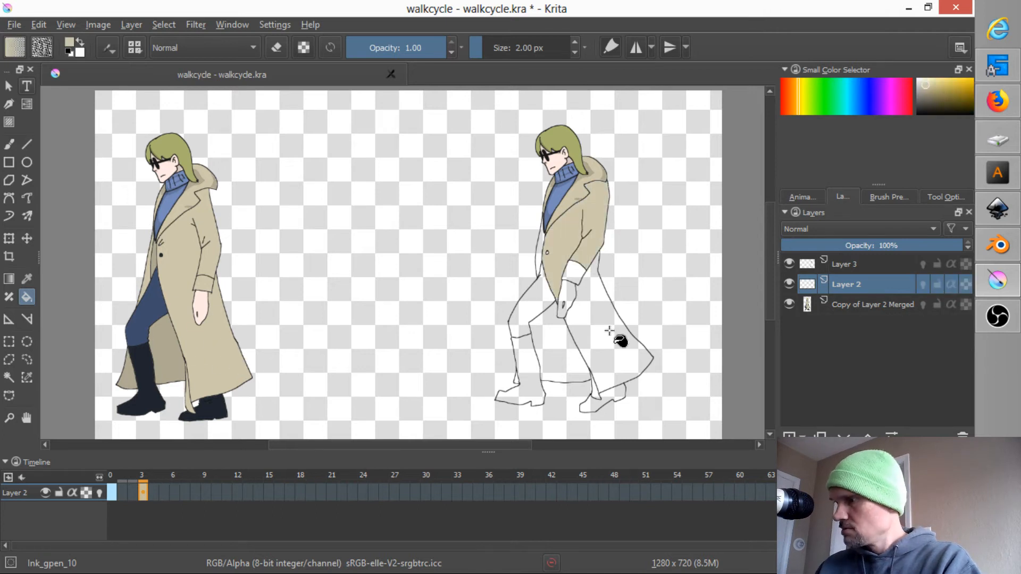
pyautogui.click(575, 283)
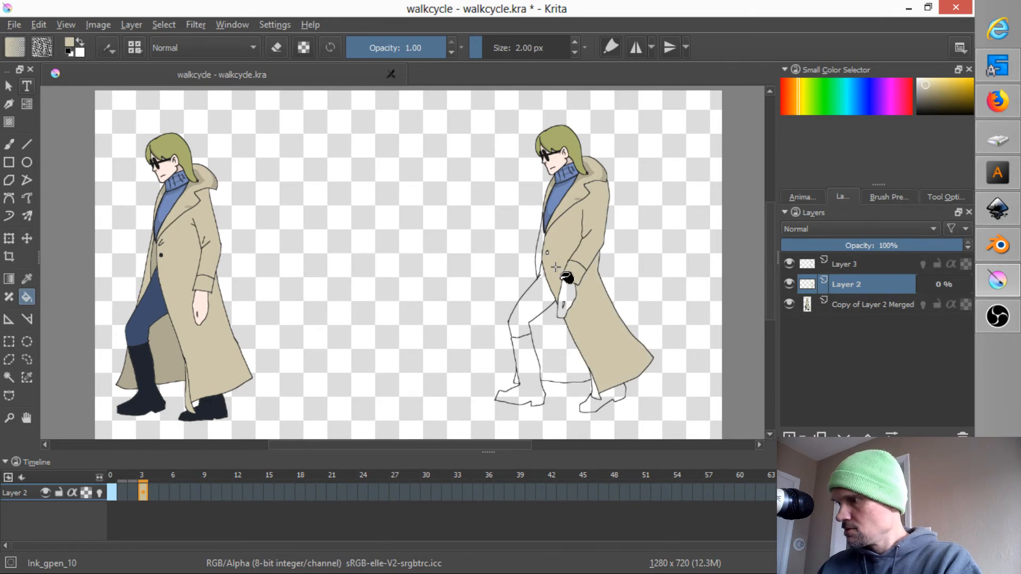
# Step: Fill the character's trousers on frame 3 with the copy's blue and both boots with its dark boot colour
pyautogui.keyDown('ctrl'); pyautogui.click(153, 303); pyautogui.keyUp('ctrl')
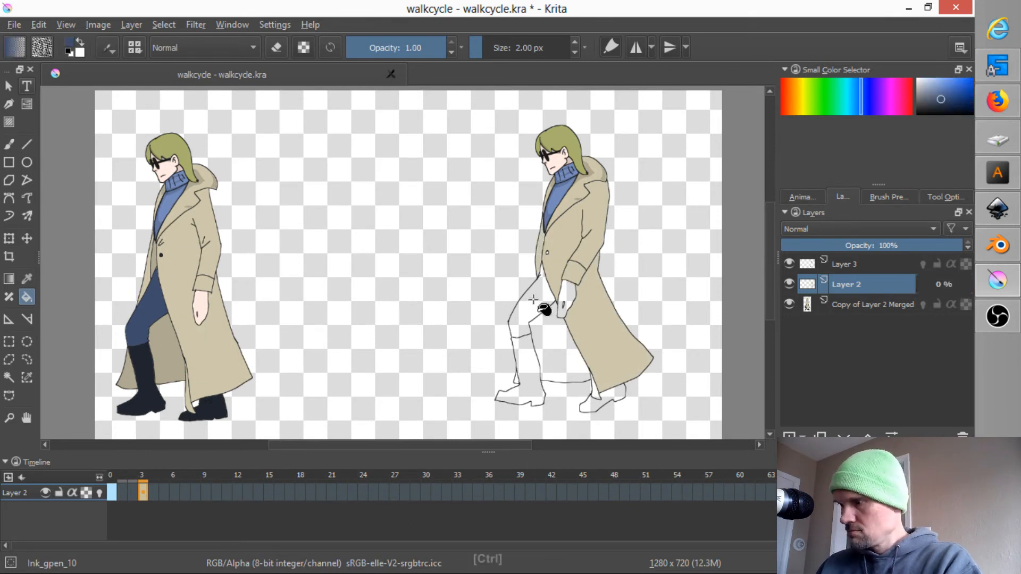
pyautogui.keyDown('ctrl'); pyautogui.click(141, 361); pyautogui.keyUp('ctrl')
pyautogui.click(531, 306)
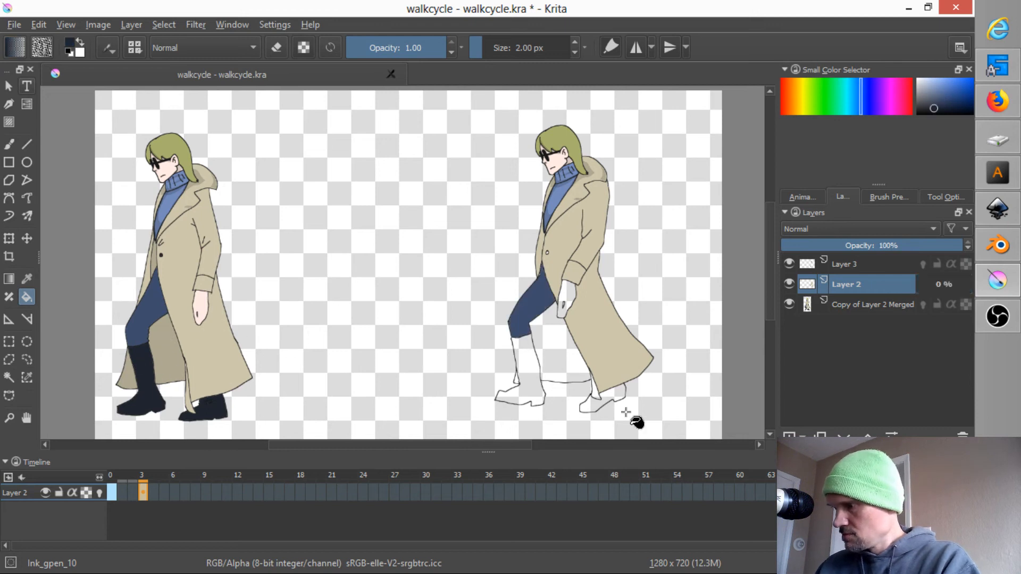
pyautogui.click(518, 396)
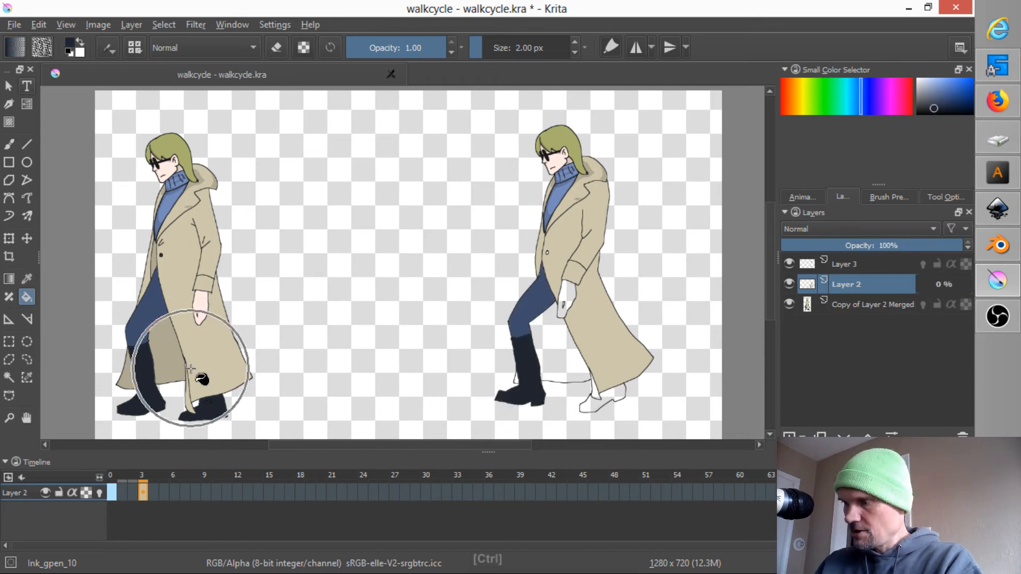
pyautogui.click(600, 398)
pyautogui.keyDown('ctrl'); pyautogui.click(596, 380); pyautogui.keyUp('ctrl')
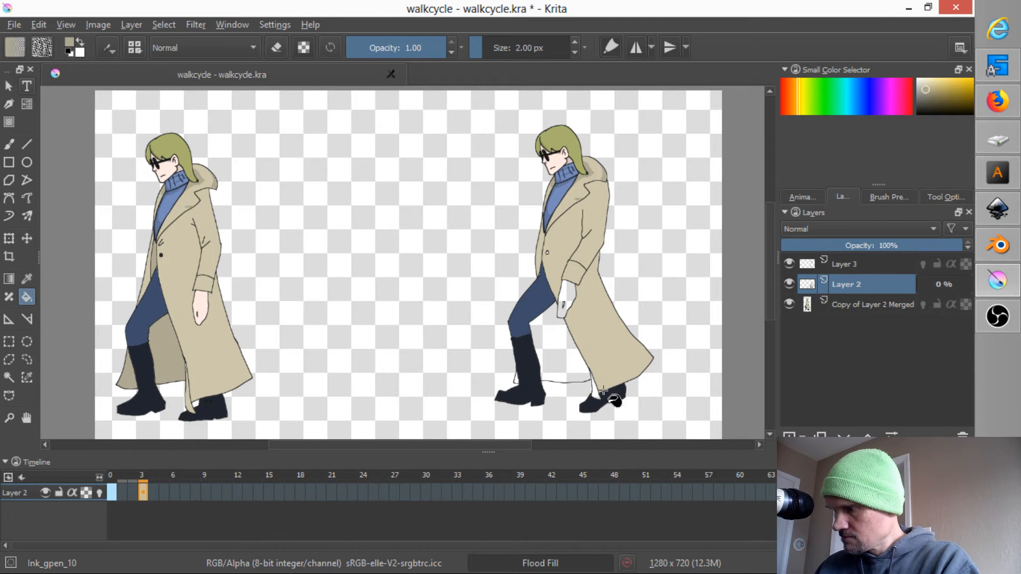
pyautogui.click(587, 379)
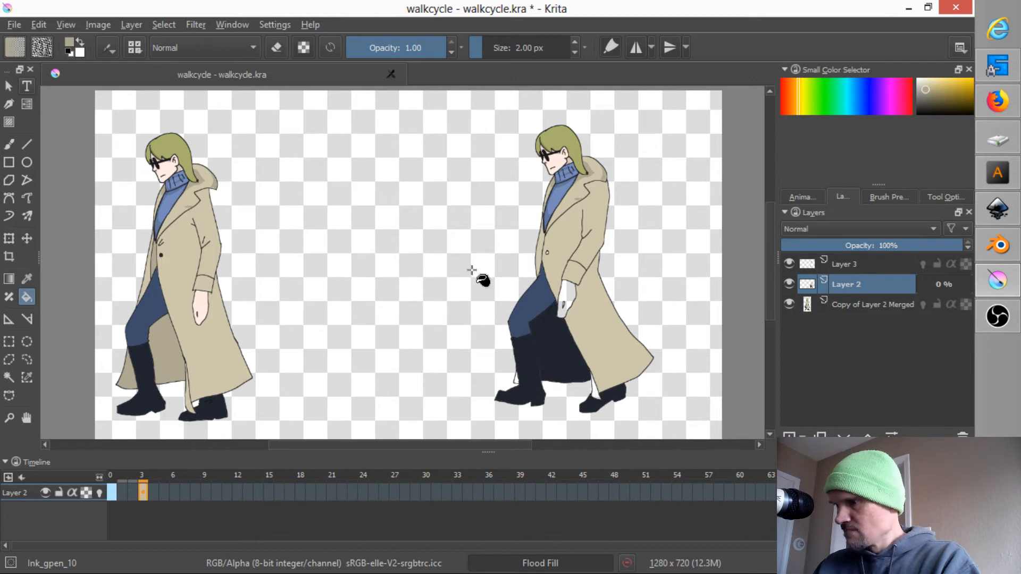
pyautogui.keyDown('ctrl'); pyautogui.click(177, 169); pyautogui.keyUp('ctrl')
pyautogui.click(577, 297)
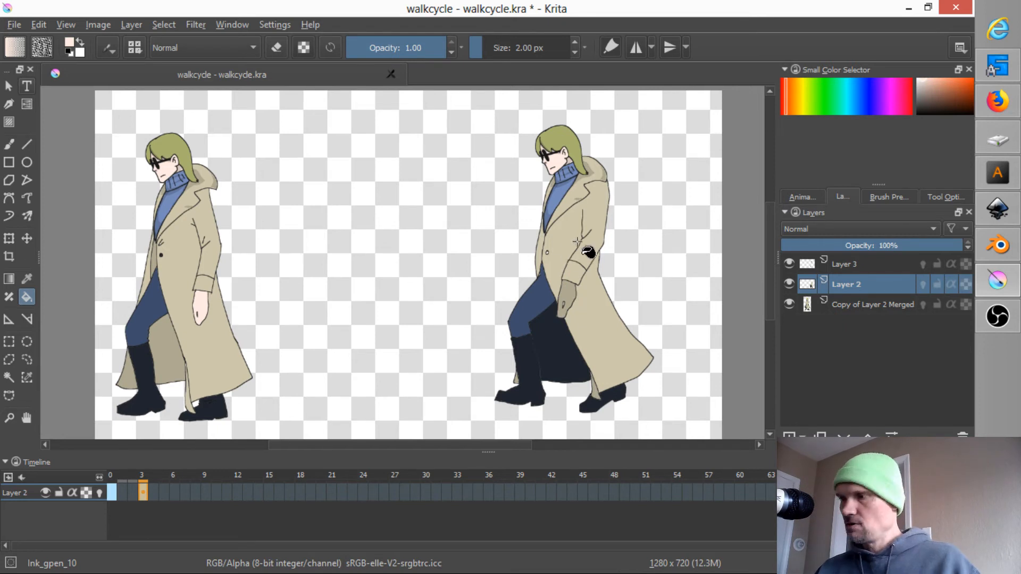
pyautogui.hotkey('ctrl', 'z')
pyautogui.keyDown('ctrl'); pyautogui.click(563, 159); pyautogui.keyUp('ctrl')
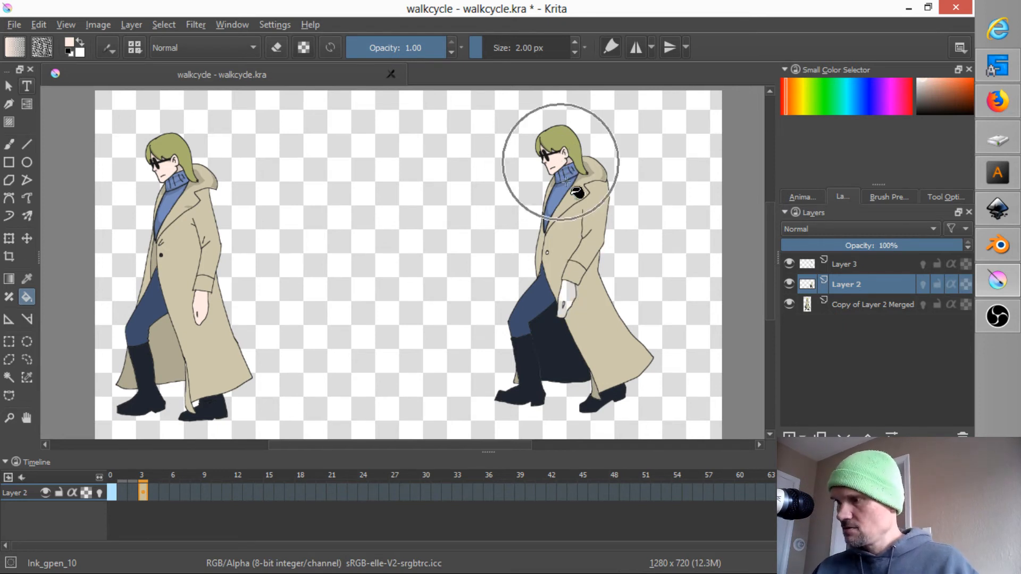
pyautogui.click(569, 287)
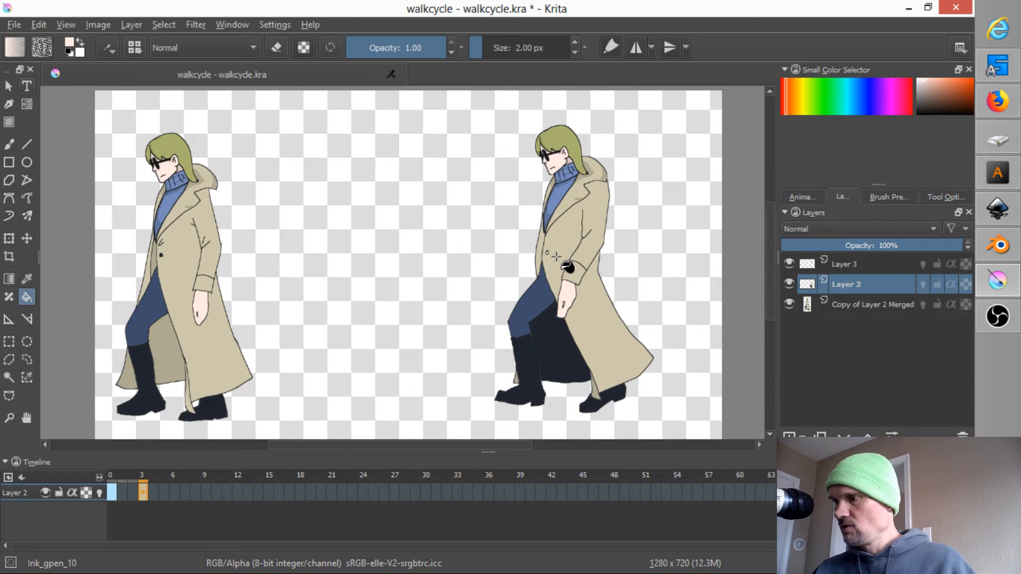
pyautogui.keyDown('ctrl'); pyautogui.click(554, 352); pyautogui.keyUp('ctrl')
pyautogui.click(562, 356)
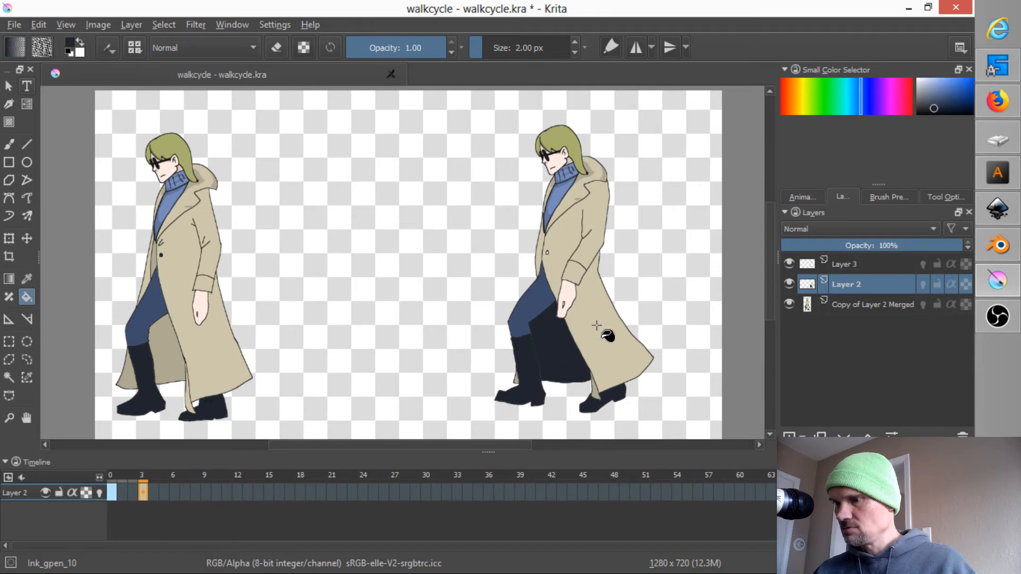
pyautogui.hotkey('ctrl', 'z')
pyautogui.hotkey('ctrl', 'z')
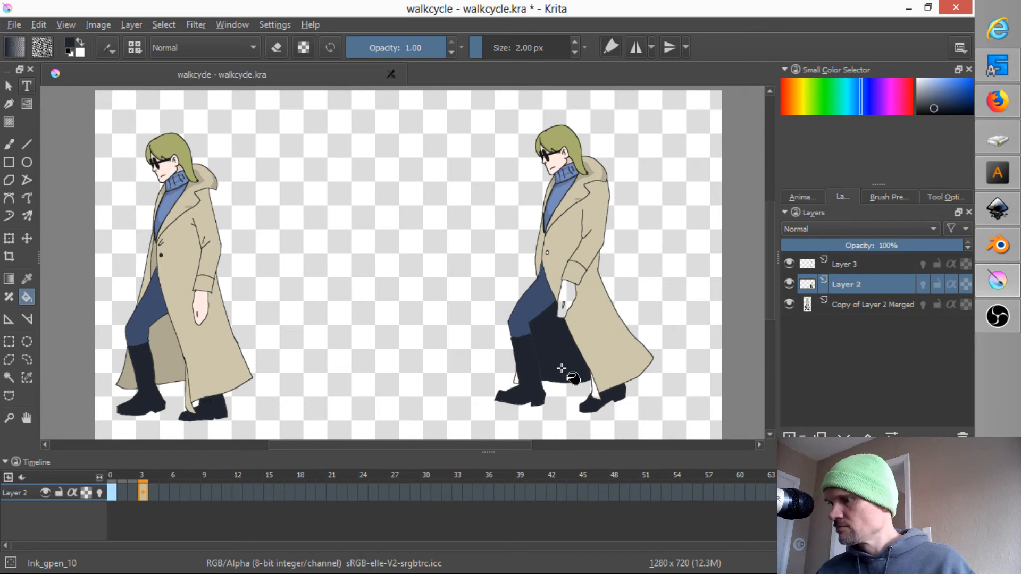
pyautogui.hotkey('ctrl', 'z')
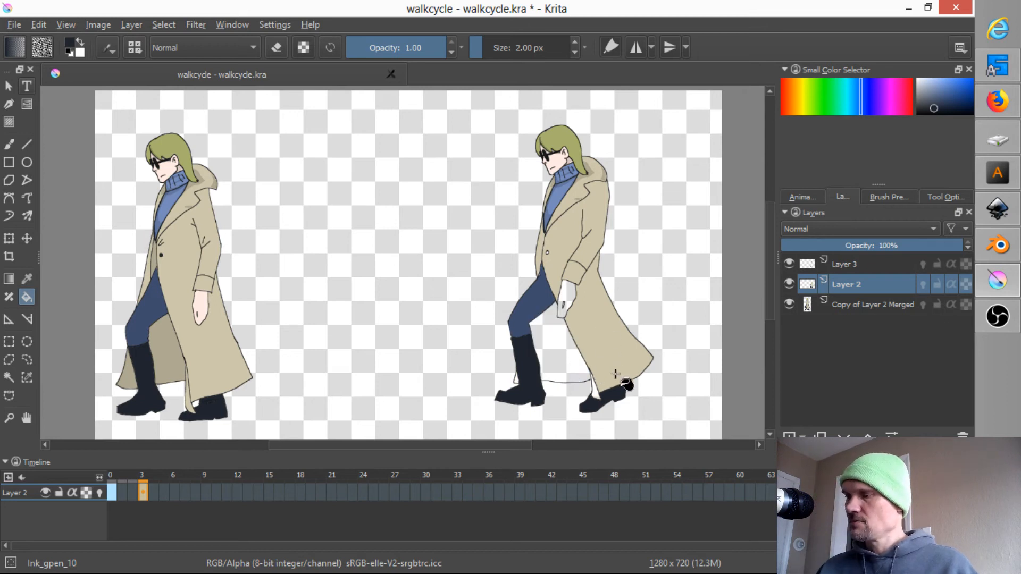
# Step: Fill the coat's inner lining on frame 3 with the copy's darker tan and the hand with the skin colour from the face
pyautogui.keyDown('ctrl'); pyautogui.click(169, 343); pyautogui.keyUp('ctrl')
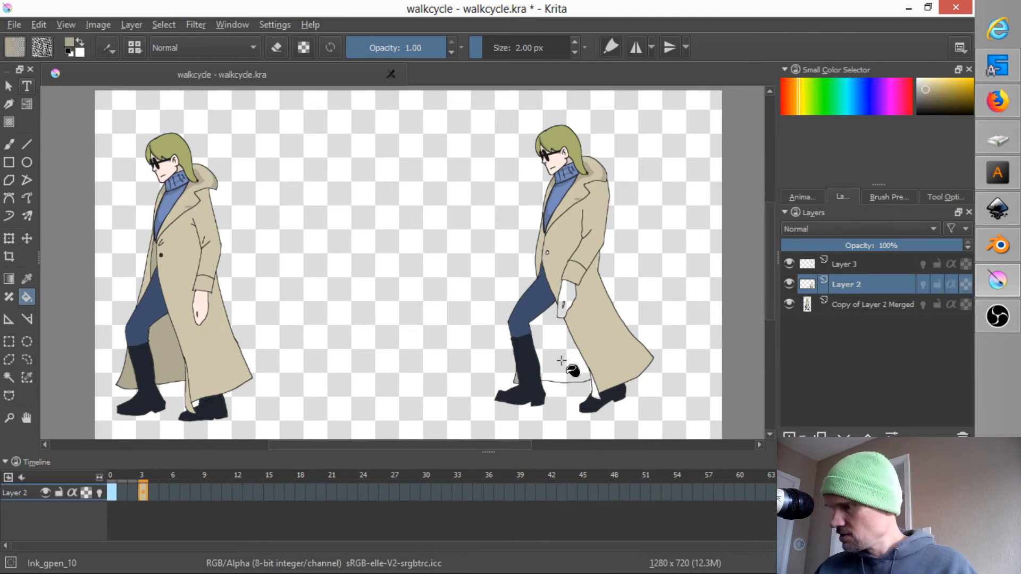
pyautogui.click(589, 379)
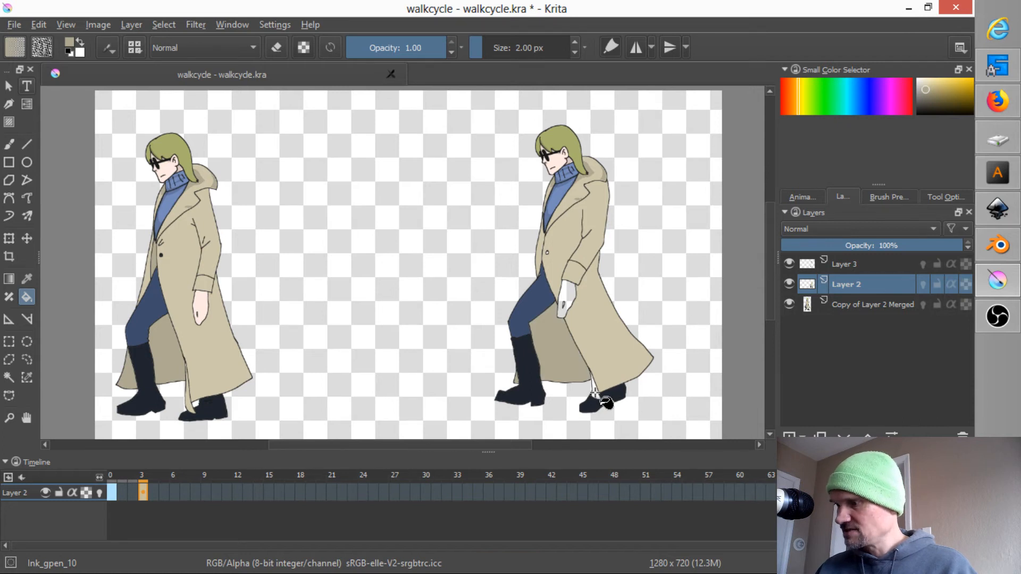
pyautogui.click(597, 405)
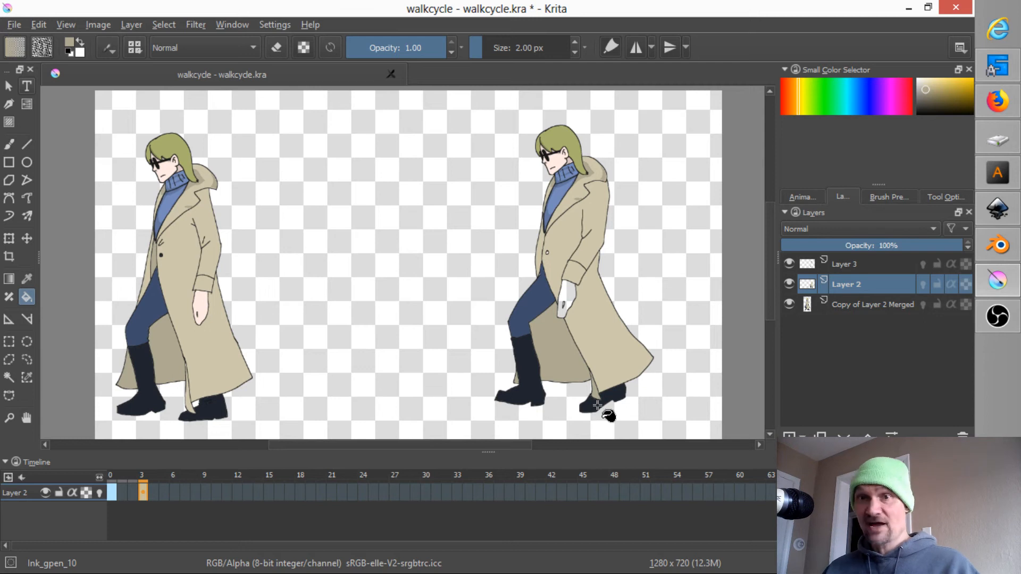
pyautogui.keyDown('ctrl'); pyautogui.click(561, 160); pyautogui.keyUp('ctrl')
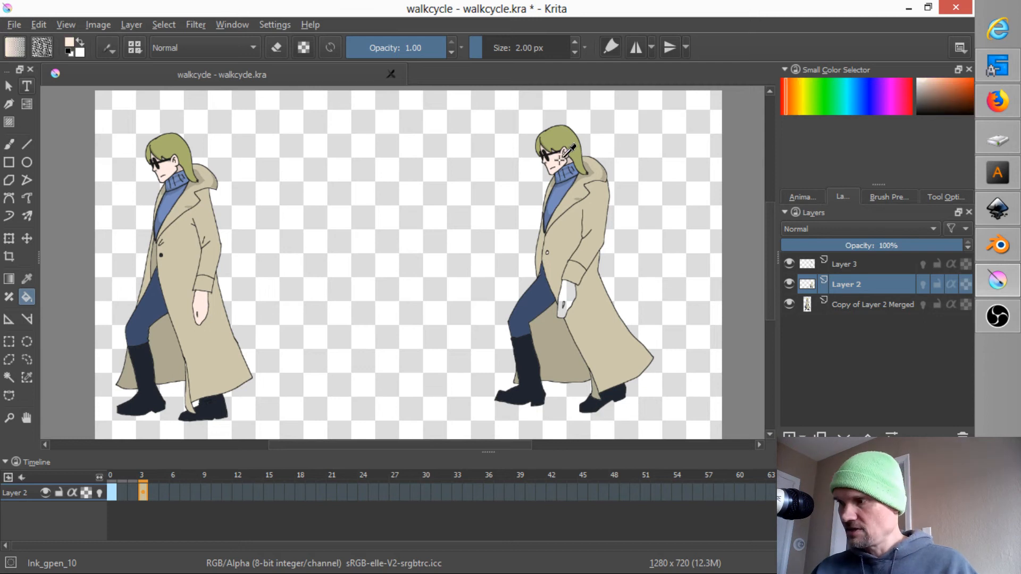
pyautogui.click(565, 288)
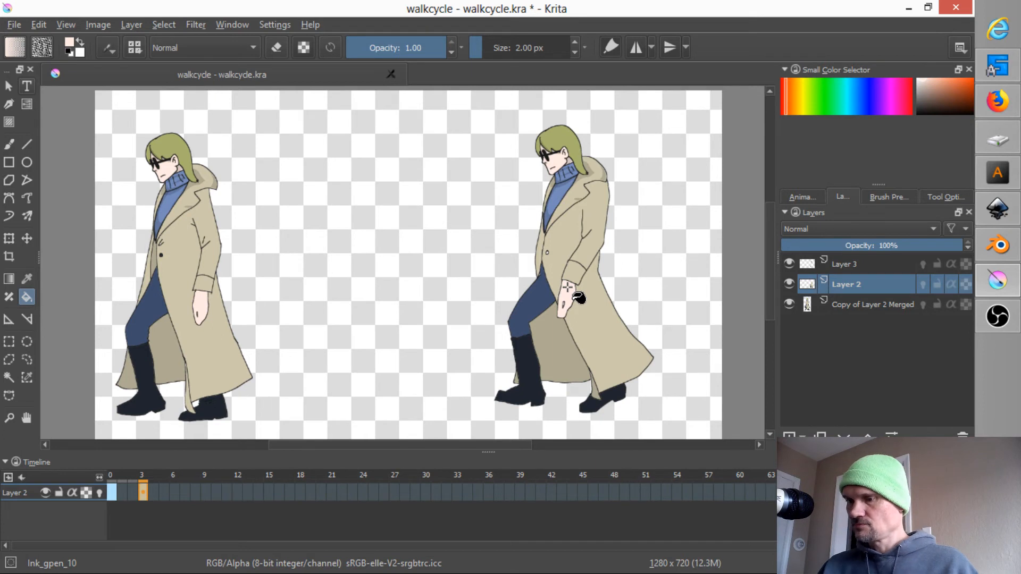
# Step: On Layer 2 at frames 6 and 9, clear the colours carried over from the previous frame and fill the hand with the skin colour
pyautogui.press('.')
pyautogui.press('.')
pyautogui.press('.')
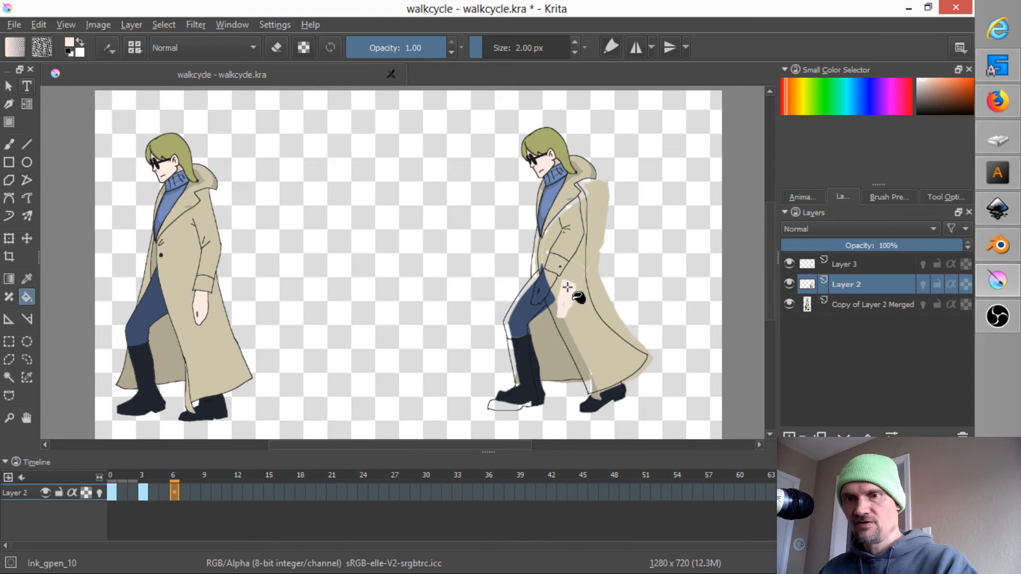
pyautogui.hotkey('ctrl', 'z')
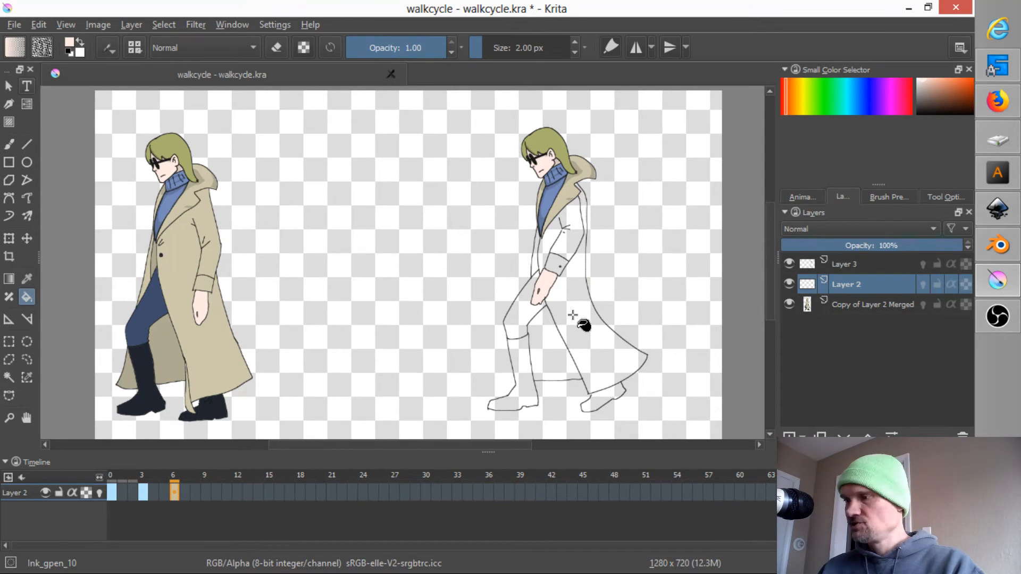
pyautogui.press('.')
pyautogui.press('.')
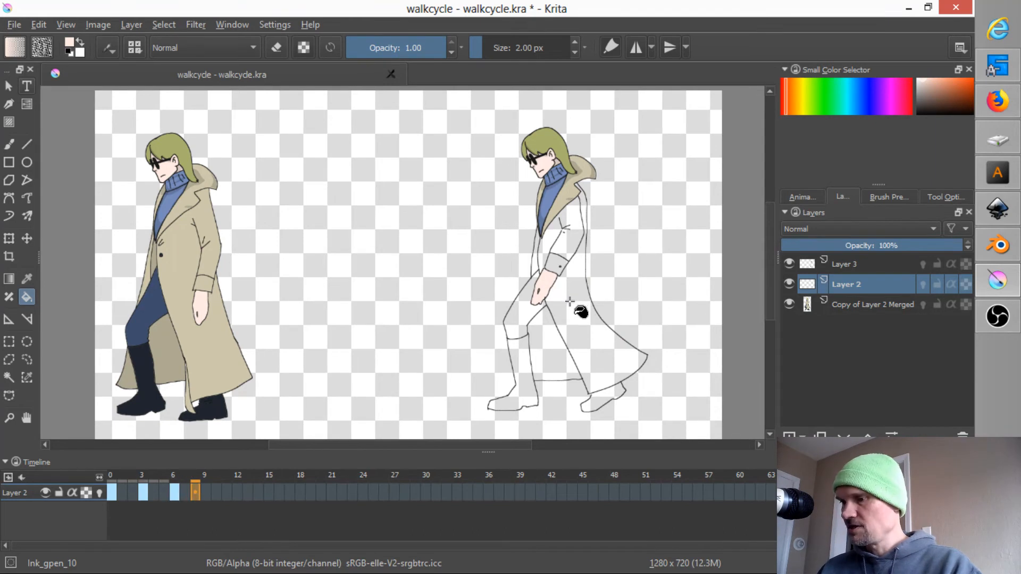
pyautogui.press('.')
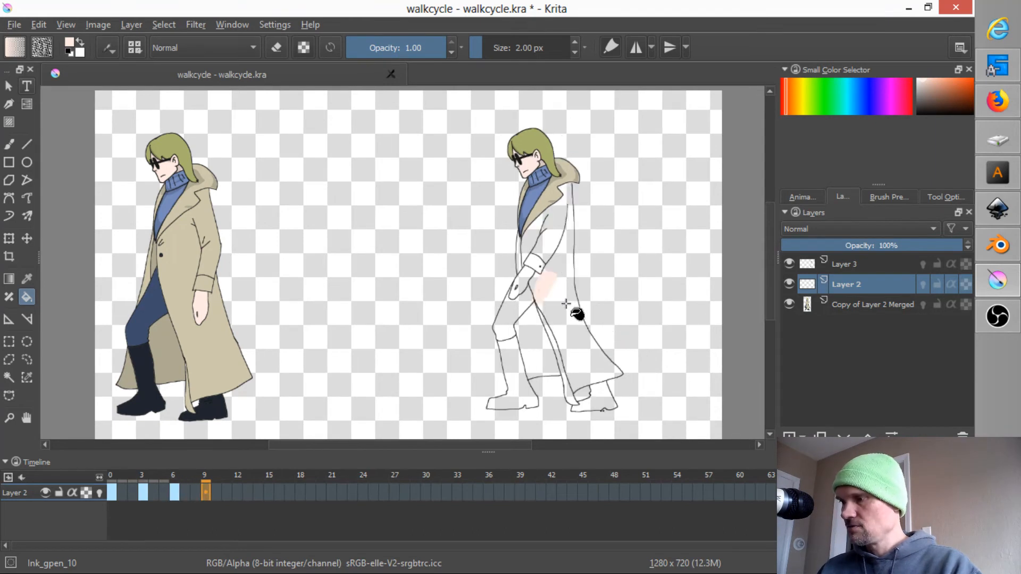
pyautogui.click(527, 287)
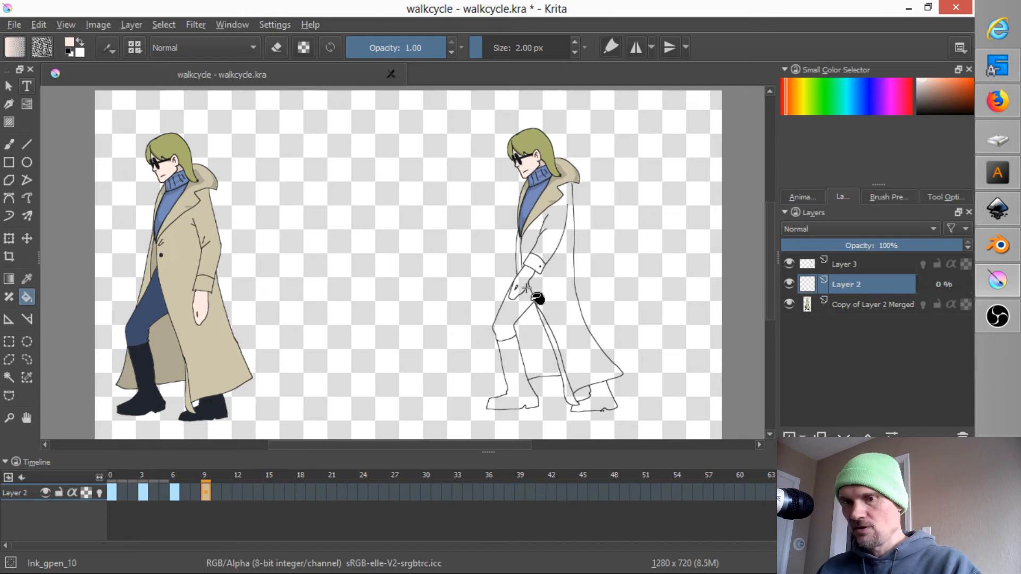
# Step: Clear the carried-over fill on Layer 2 and fill the character's hand with the skin colour at frames 12 and 15
pyautogui.press('.')
pyautogui.press('.')
pyautogui.press('.')
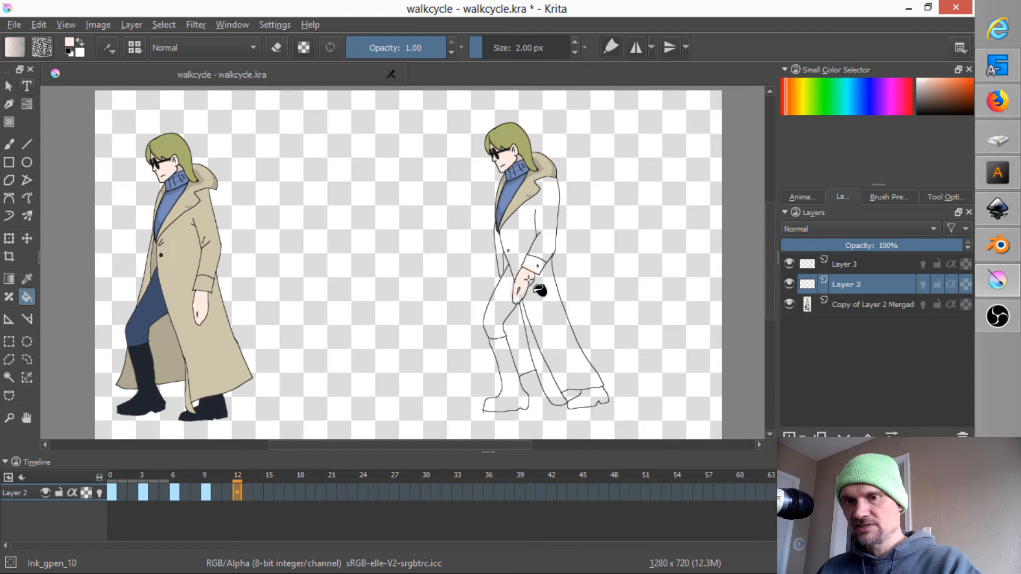
pyautogui.click(528, 278)
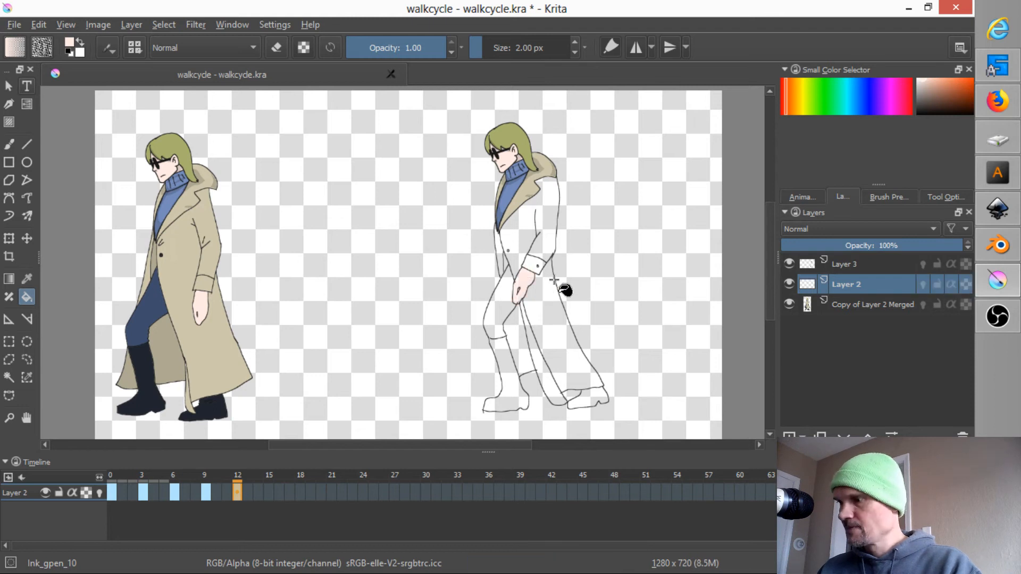
pyautogui.press('.')
pyautogui.press('.')
pyautogui.press('.')
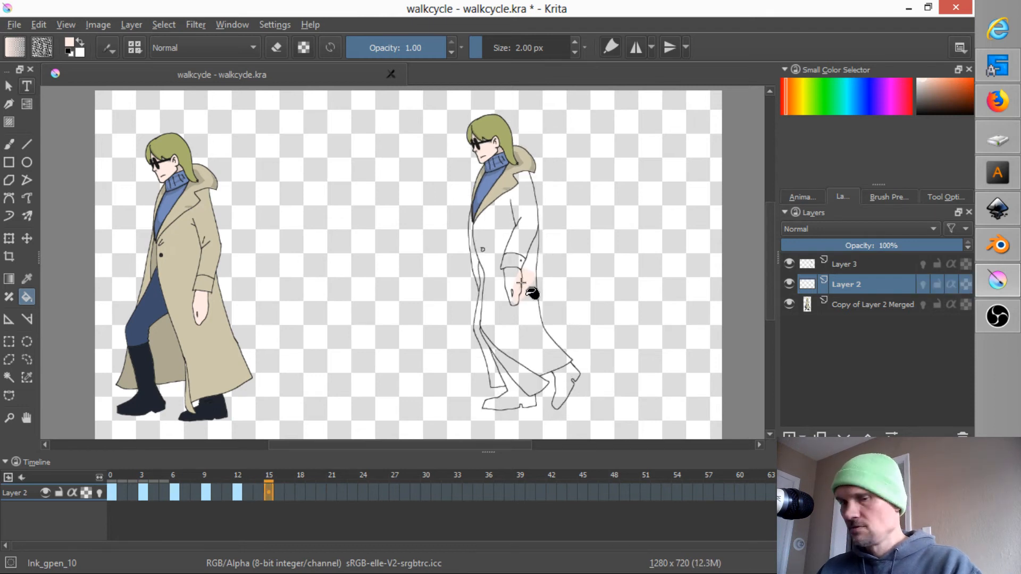
pyautogui.click(520, 281)
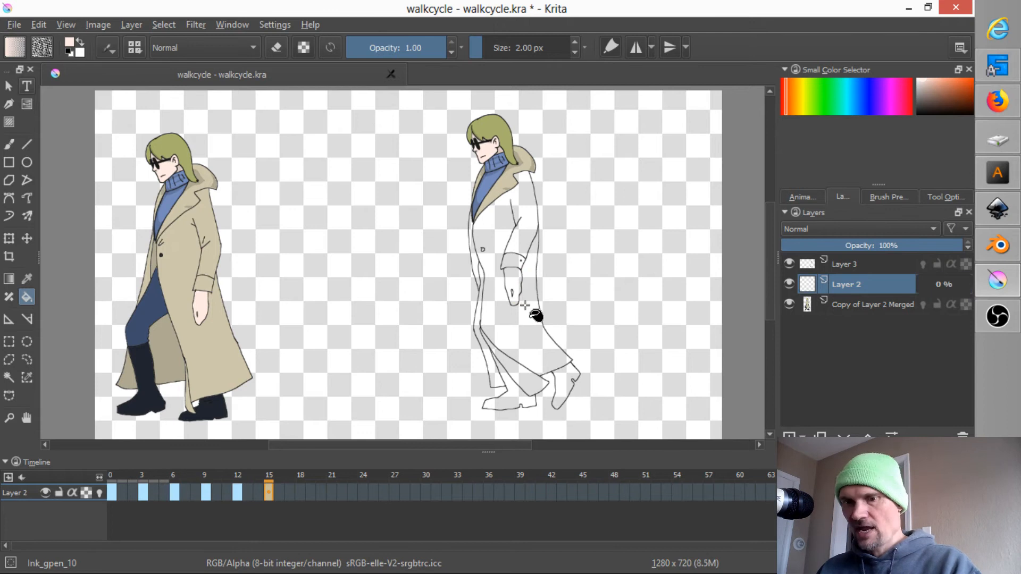
# Step: Replace the carried-over fill on frames 18 and 21 of Layer 2 with a skin-coloured fill inside the hand outline
pyautogui.press('.')
pyautogui.press('.')
pyautogui.press('.')
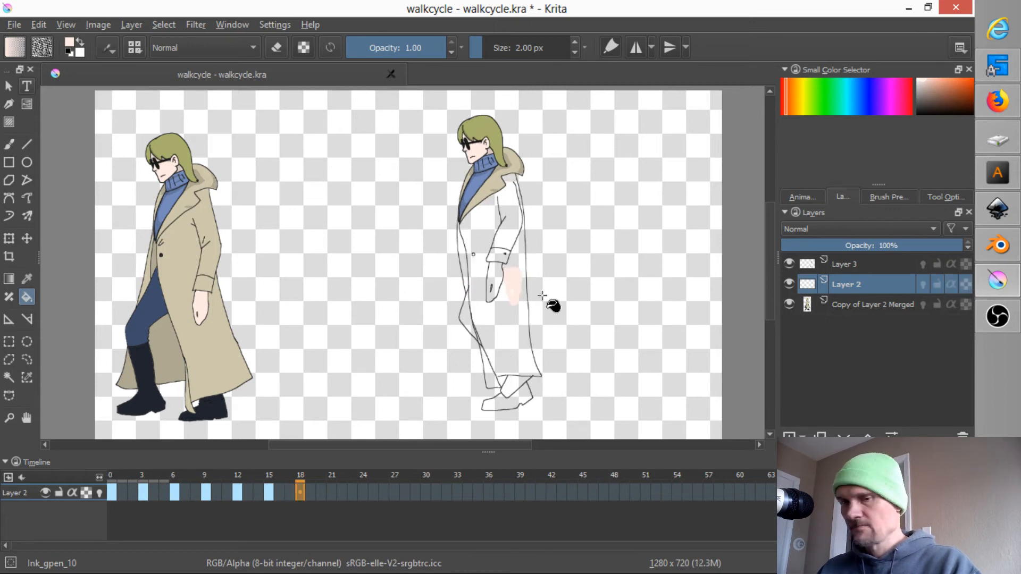
pyautogui.click(495, 273)
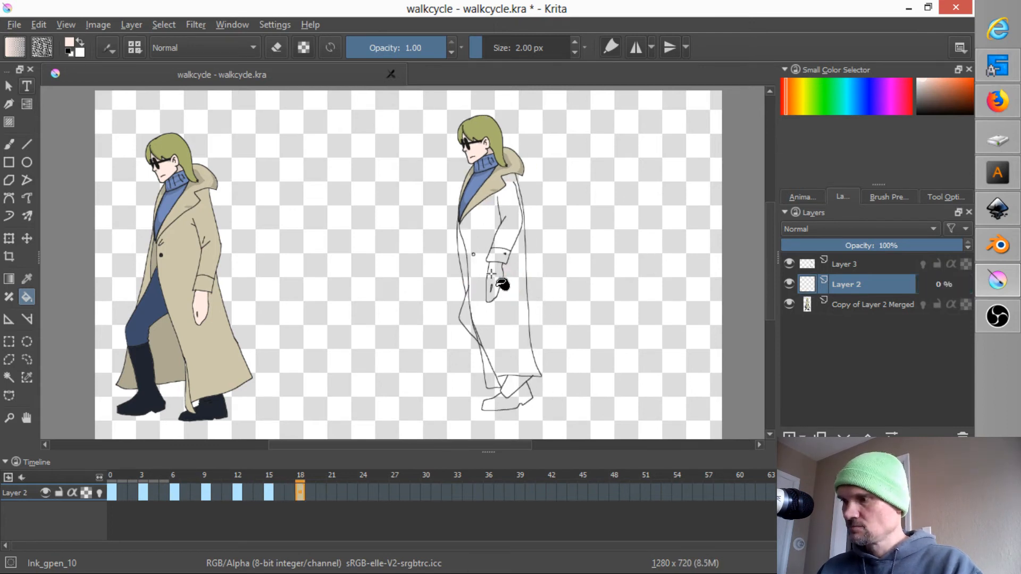
pyautogui.press('.')
pyautogui.press('.')
pyautogui.press('.')
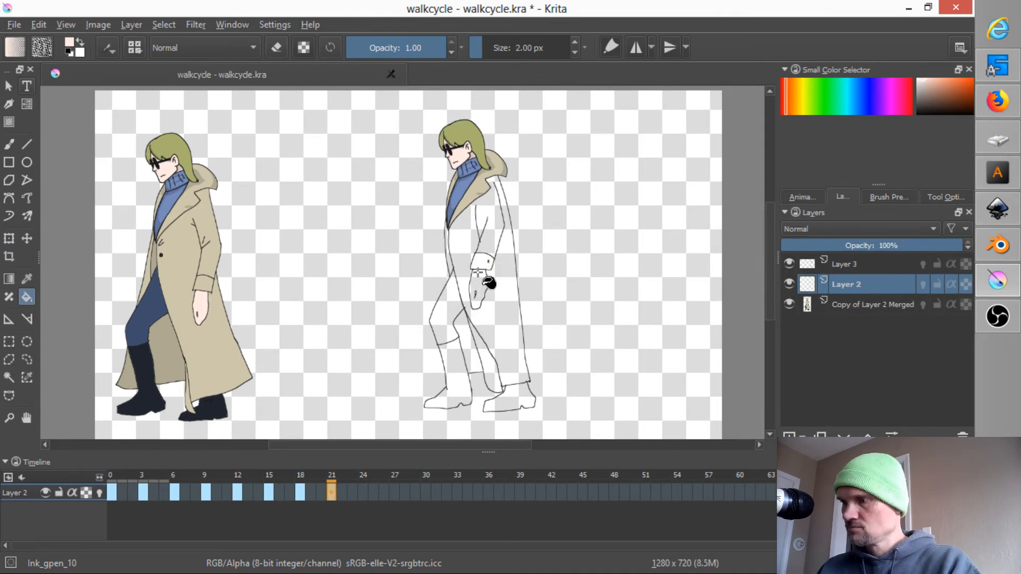
pyautogui.click(480, 282)
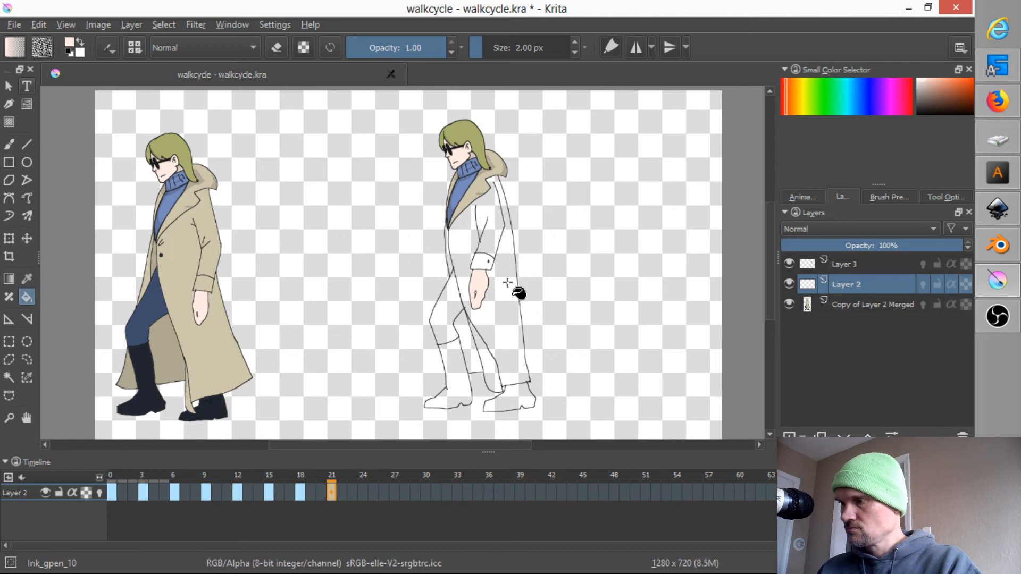
# Step: At frames 24 and 27 of Layer 2, clear the previous frame's colour and fill the hand with the skin colour
pyautogui.press('.')
pyautogui.press('.')
pyautogui.press('.')
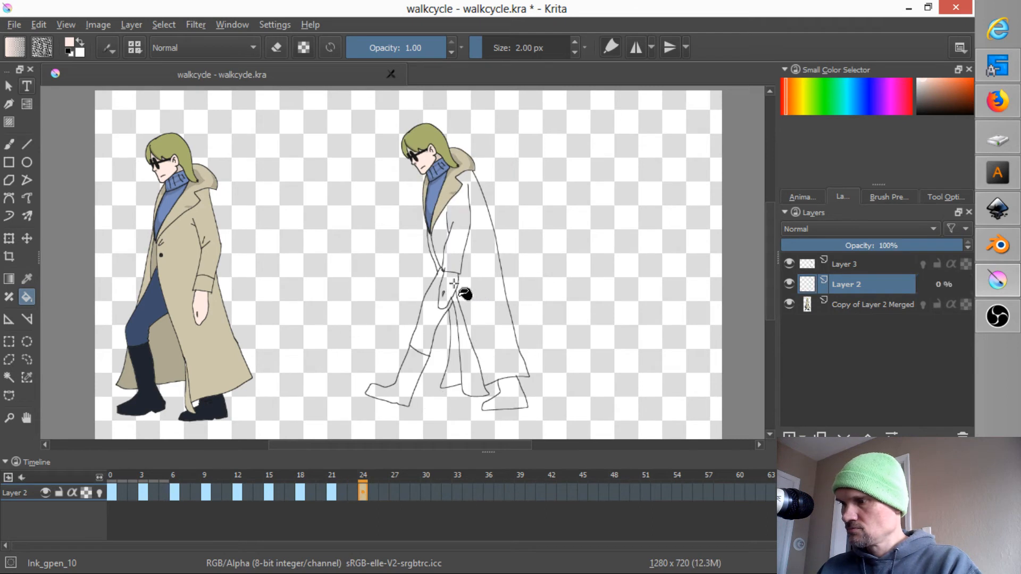
pyautogui.click(455, 289)
pyautogui.press('.')
pyautogui.press('.')
pyautogui.press('.')
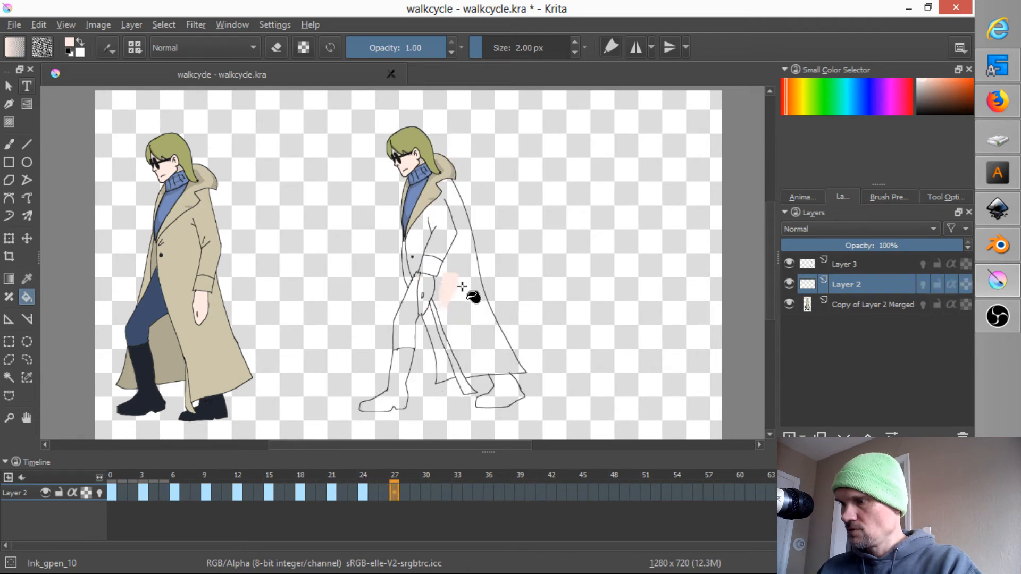
pyautogui.hotkey('ctrl', 'z')
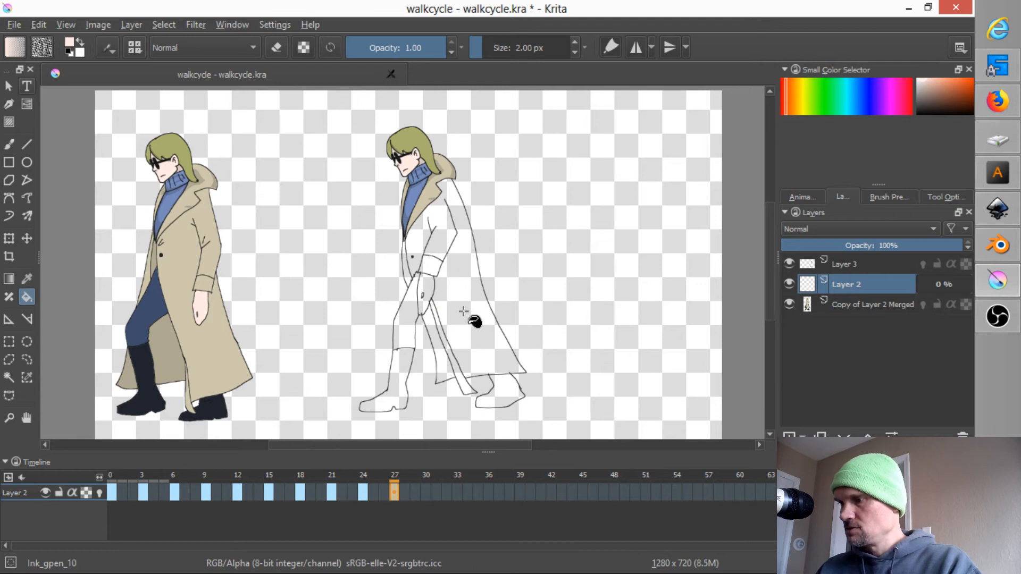
# Step: At frames 30 and 33 of Layer 2, remove the carried-over colour and fill the hand with the skin colour
pyautogui.press('.')
pyautogui.press('.')
pyautogui.press('.')
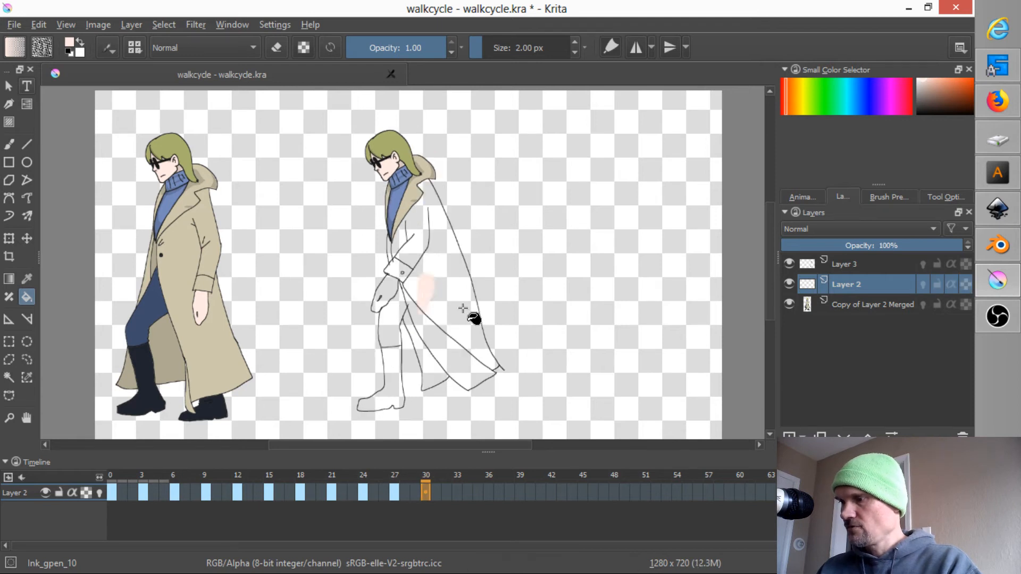
pyautogui.click(392, 286)
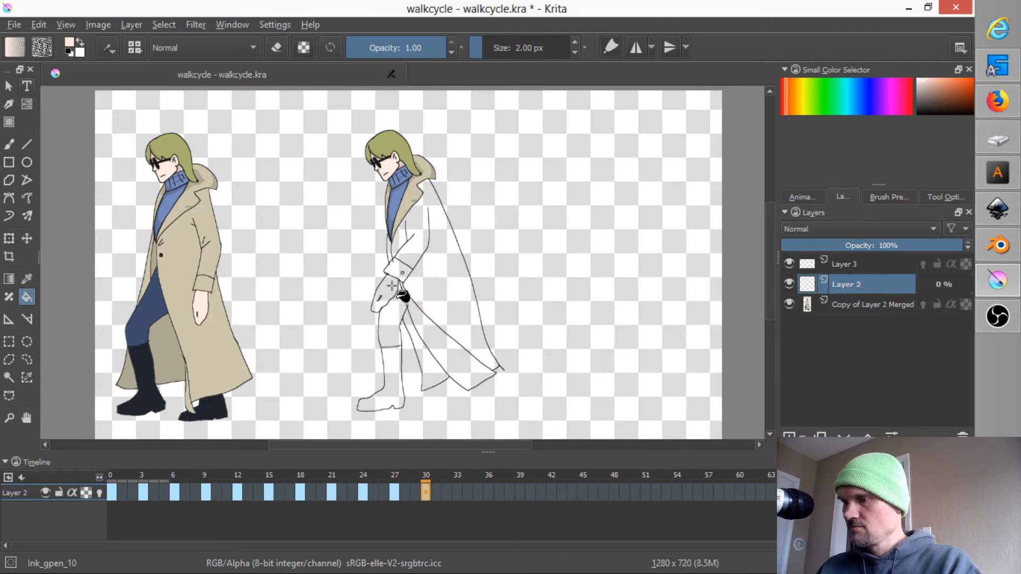
pyautogui.press('.')
pyautogui.press('.')
pyautogui.press('.')
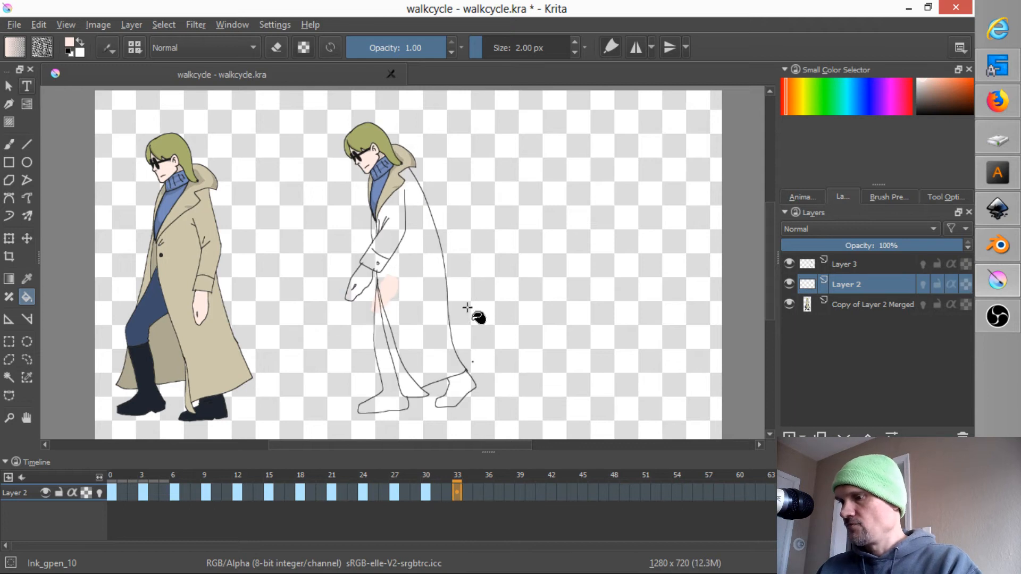
pyautogui.click(358, 287)
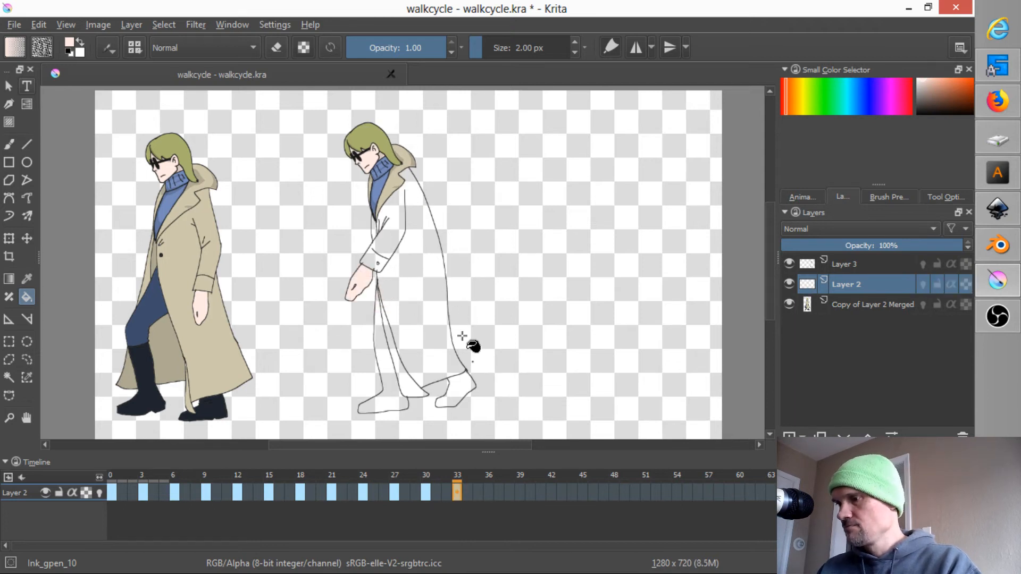
# Step: Fill the forward-swinging hand with the skin colour on frames 36 and 39 of Layer 2, clearing the previous frame's fill
pyautogui.press('.')
pyautogui.press('.')
pyautogui.press('.')
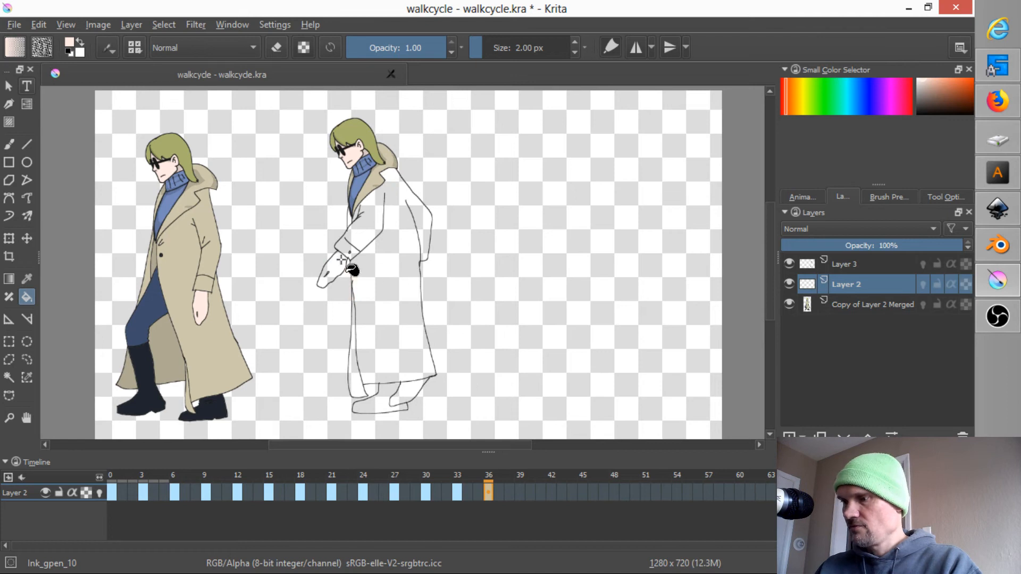
pyautogui.click(341, 260)
pyautogui.press('.')
pyautogui.press('.')
pyautogui.press('.')
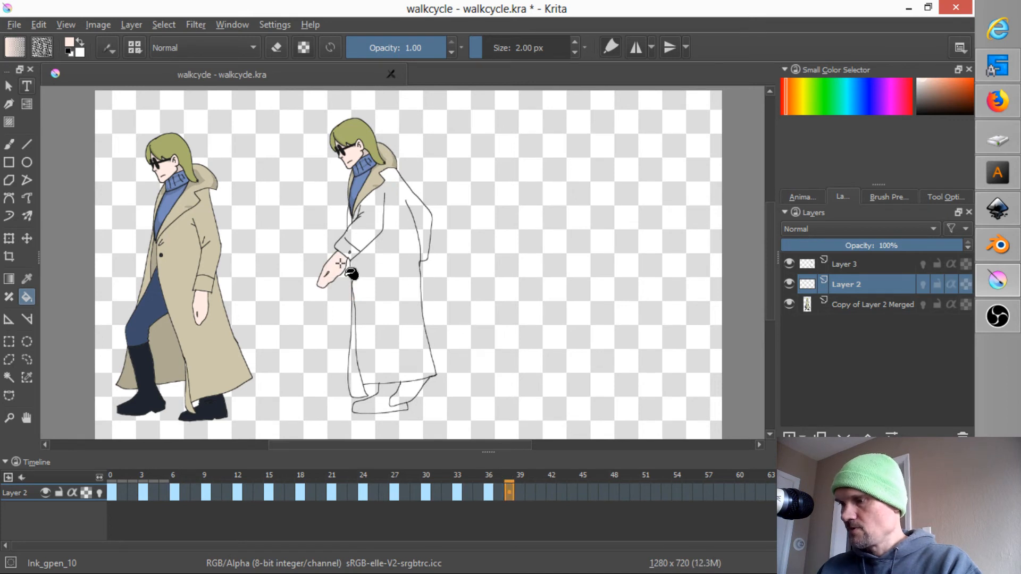
pyautogui.click(312, 259)
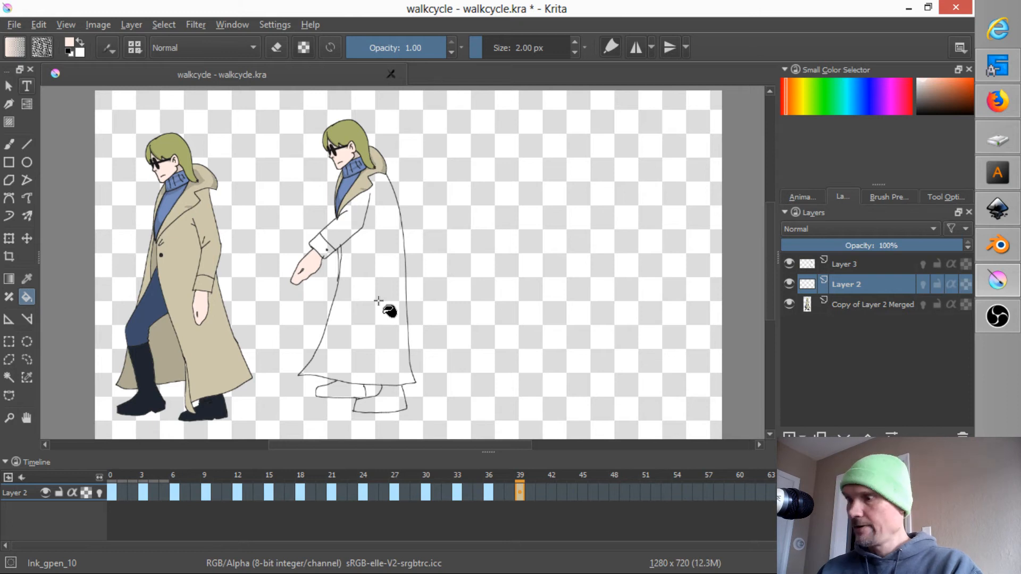
# Step: Clear the leftover hand colour on Layer 2 and fill the hand with the skin colour at frames 42 and 45
pyautogui.press('.')
pyautogui.press('.')
pyautogui.press('.')
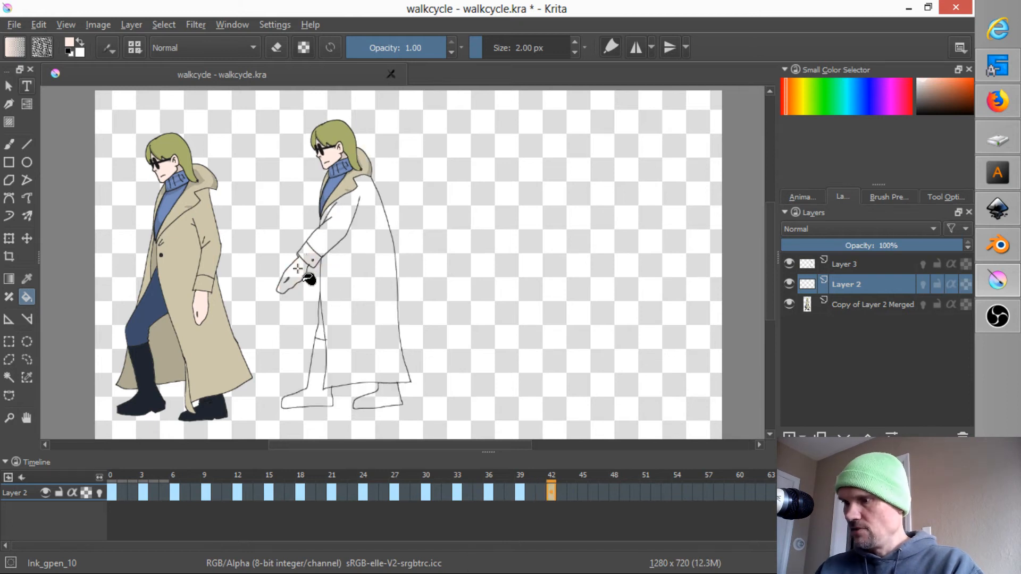
pyautogui.click(304, 275)
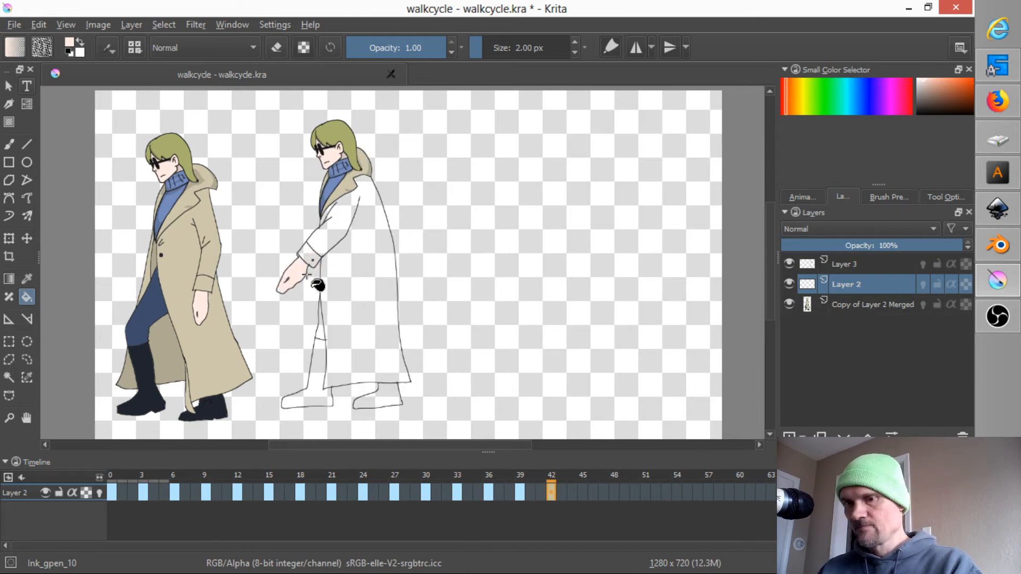
pyautogui.press('.')
pyautogui.press('.')
pyautogui.press('.')
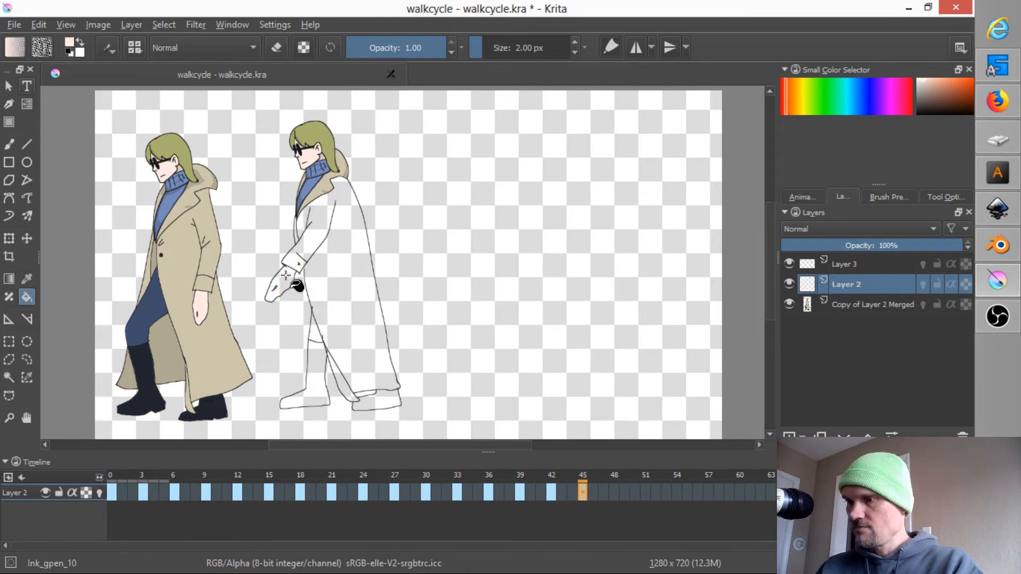
pyautogui.click(286, 275)
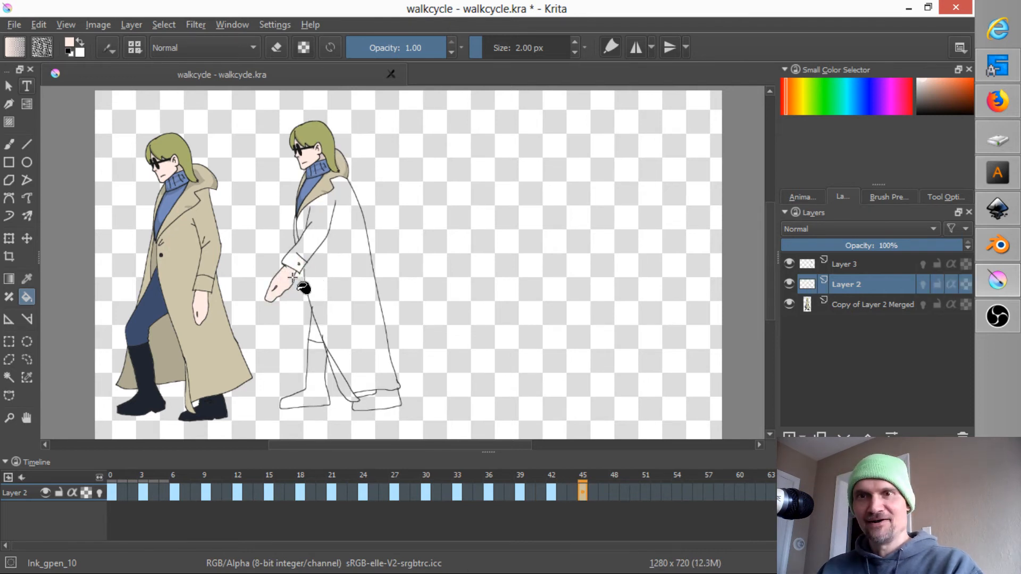
# Step: On frames 48 and 51 of Layer 2, clear the carried-over colour and fill the hand with the skin colour
pyautogui.press('.')
pyautogui.press('.')
pyautogui.press('.')
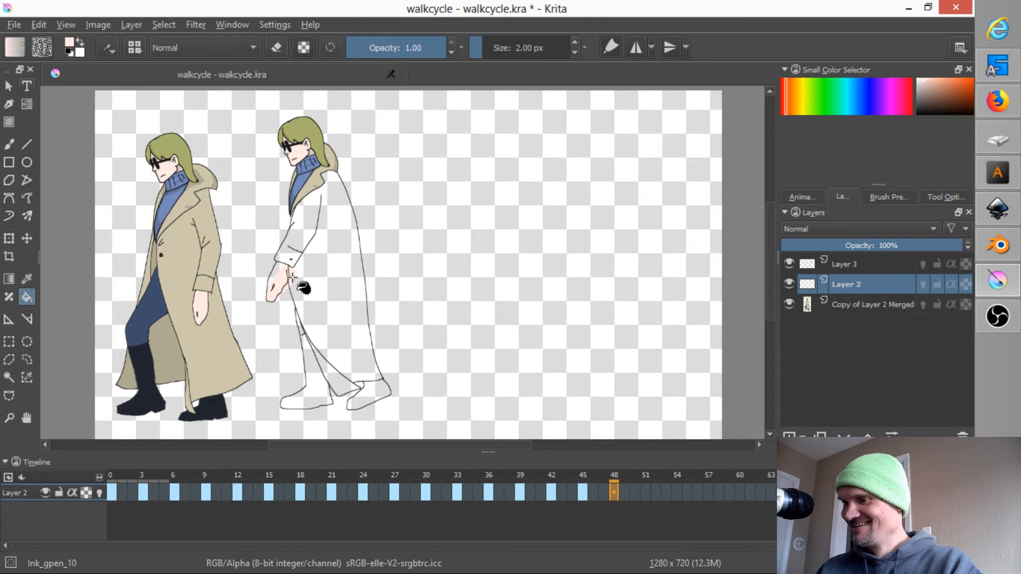
pyautogui.click(282, 273)
pyautogui.press('.')
pyautogui.press('.')
pyautogui.press('.')
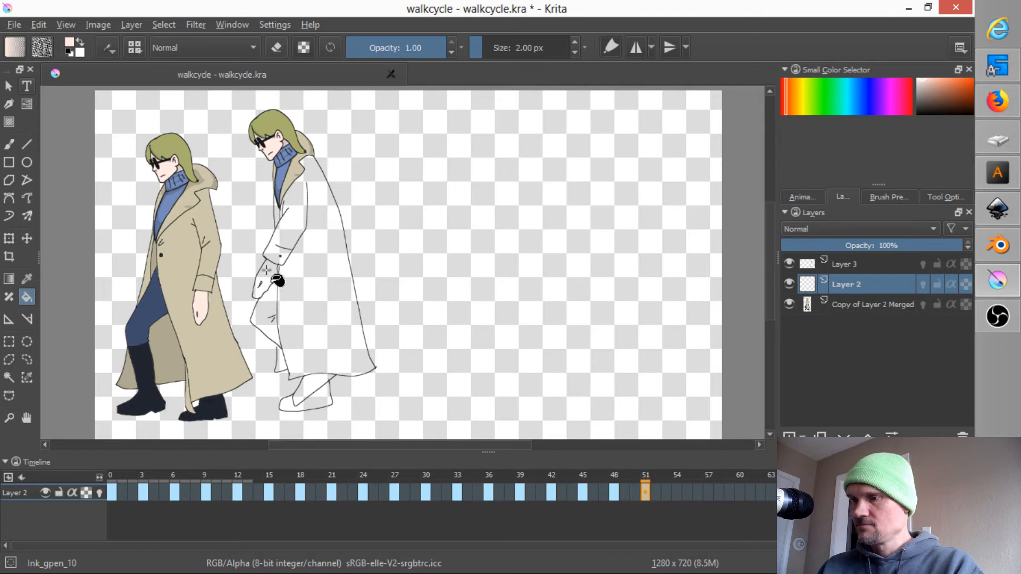
pyautogui.click(267, 271)
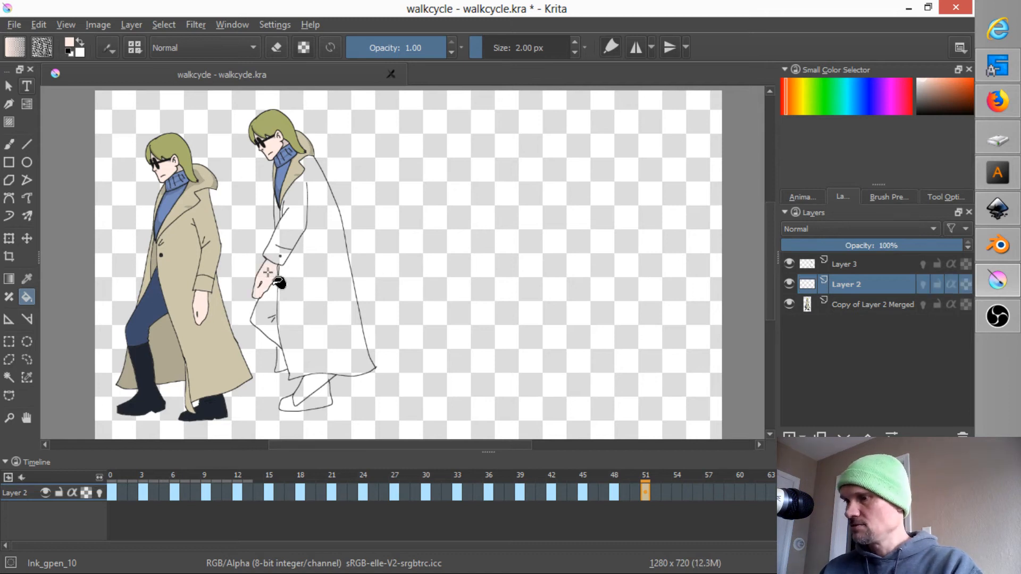
# Step: Hide the merged copy layer and fill the hand with the skin colour on cleared frames 54 and 57 of Layer 2
pyautogui.click(790, 303)
pyautogui.press('Right')
pyautogui.press('Right')
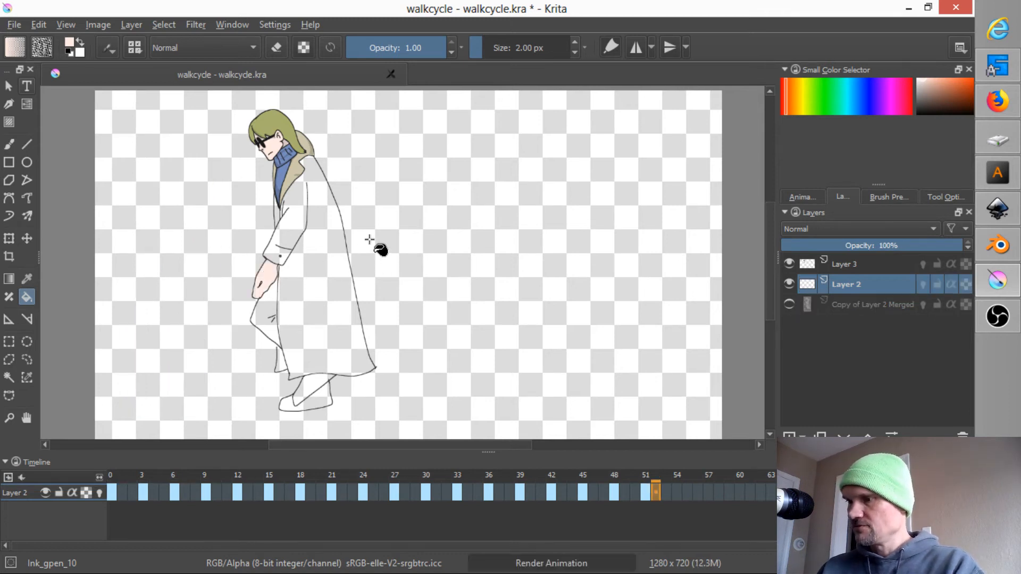
pyautogui.press('Right')
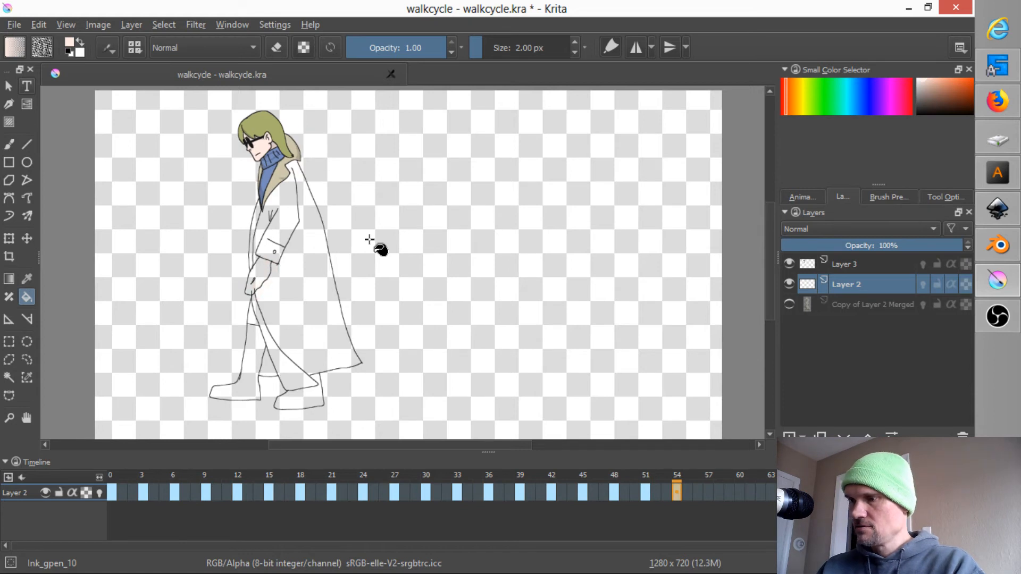
pyautogui.press('Right')
pyautogui.press('Right')
pyautogui.press('Right')
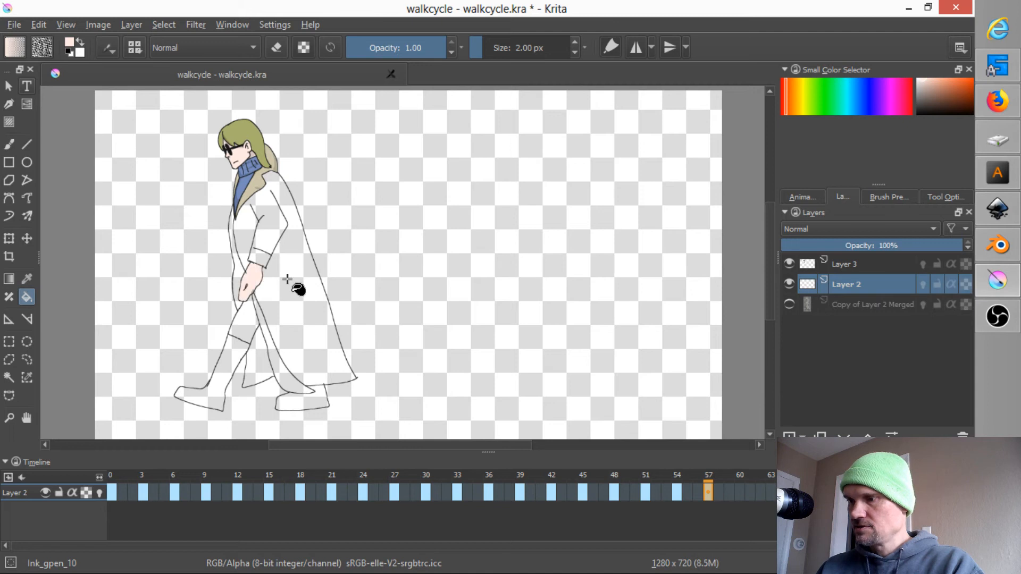
# Step: Fill the hand with the skin colour on frames 60 and 63 of Layer 2
pyautogui.press('Right')
pyautogui.press('Right')
pyautogui.press('Right')
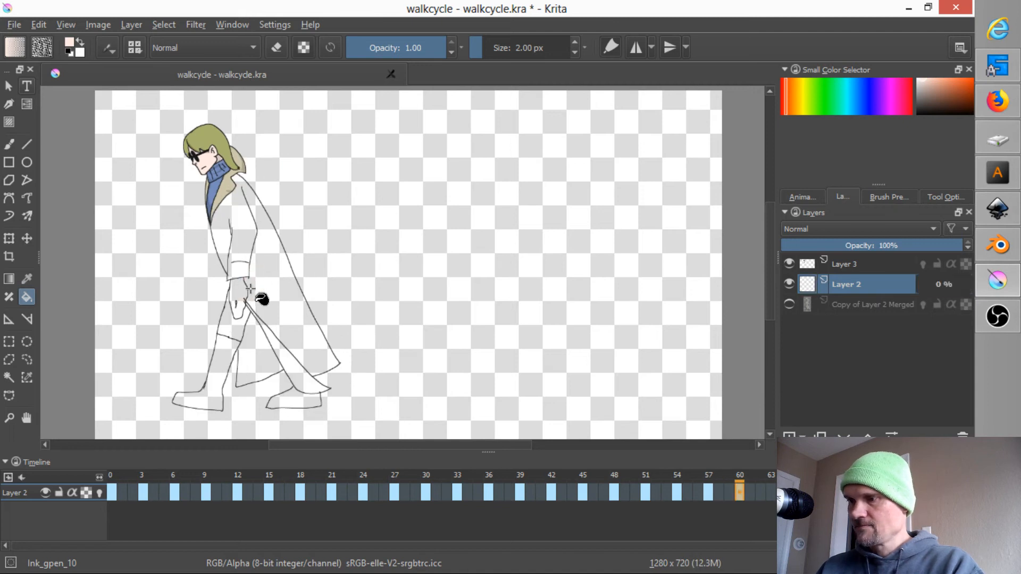
pyautogui.press('Right')
pyautogui.press('Right')
pyautogui.press('Right')
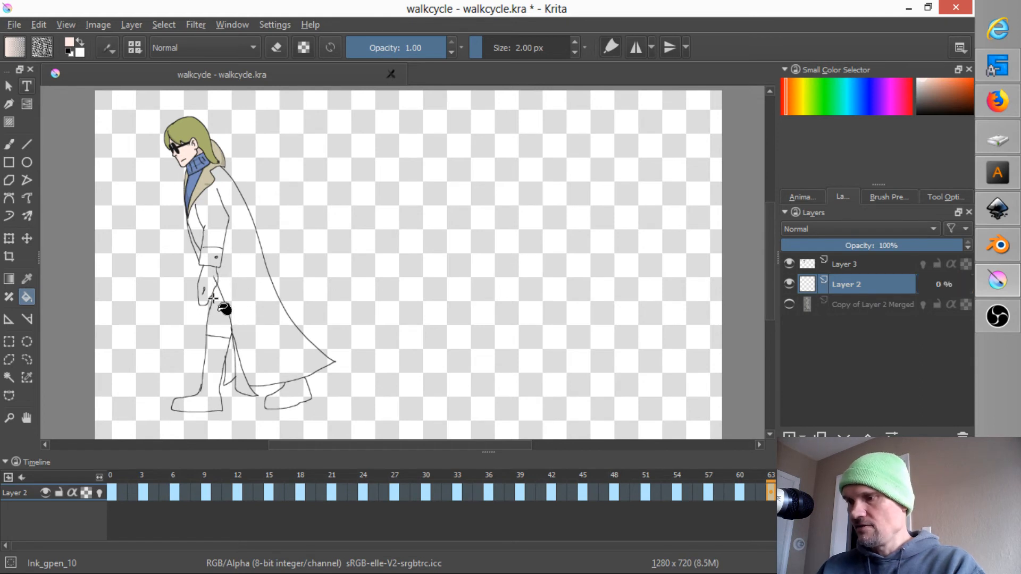
pyautogui.click(210, 293)
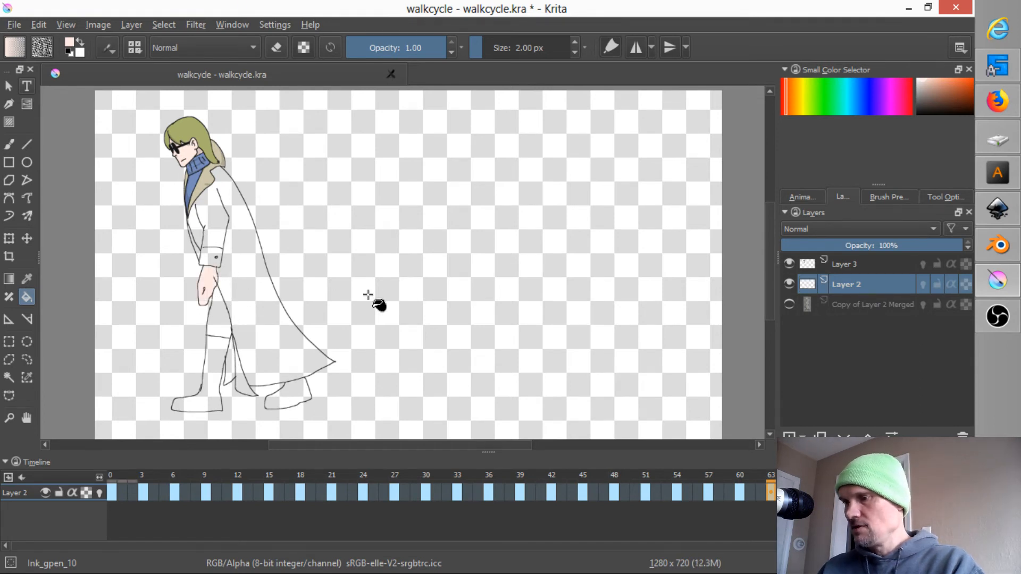
# Step: Fill the forward-swinging hand with the skin colour on the two Layer 2 keyframes following frame 63
pyautogui.press('Left')
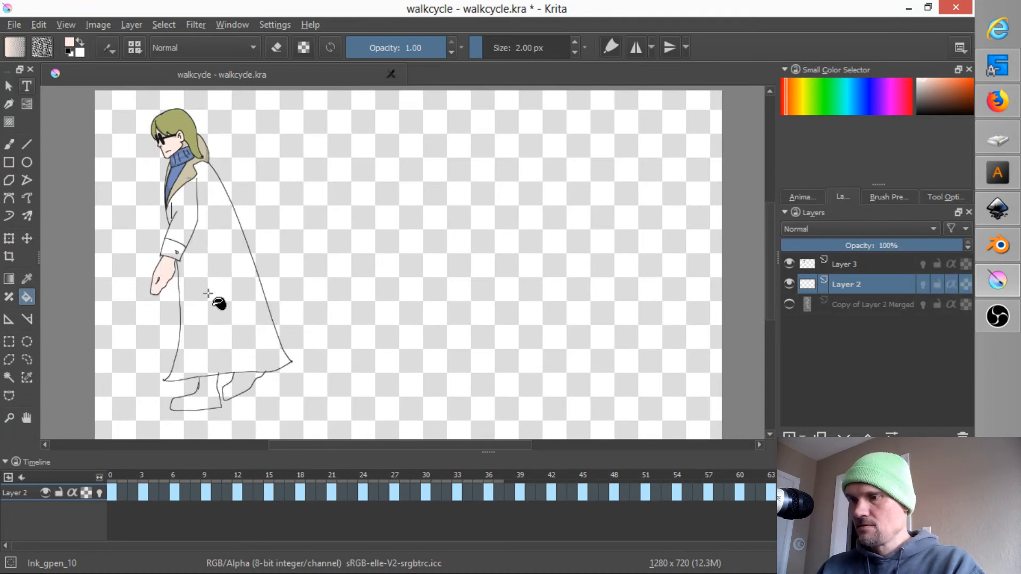
pyautogui.press('Left')
pyautogui.click(128, 274)
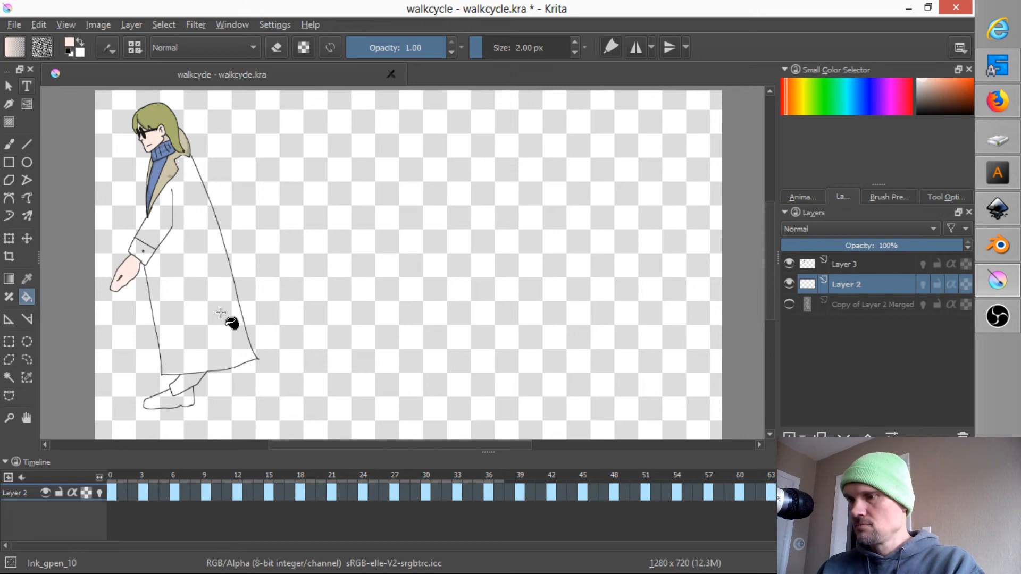
pyautogui.click(241, 322)
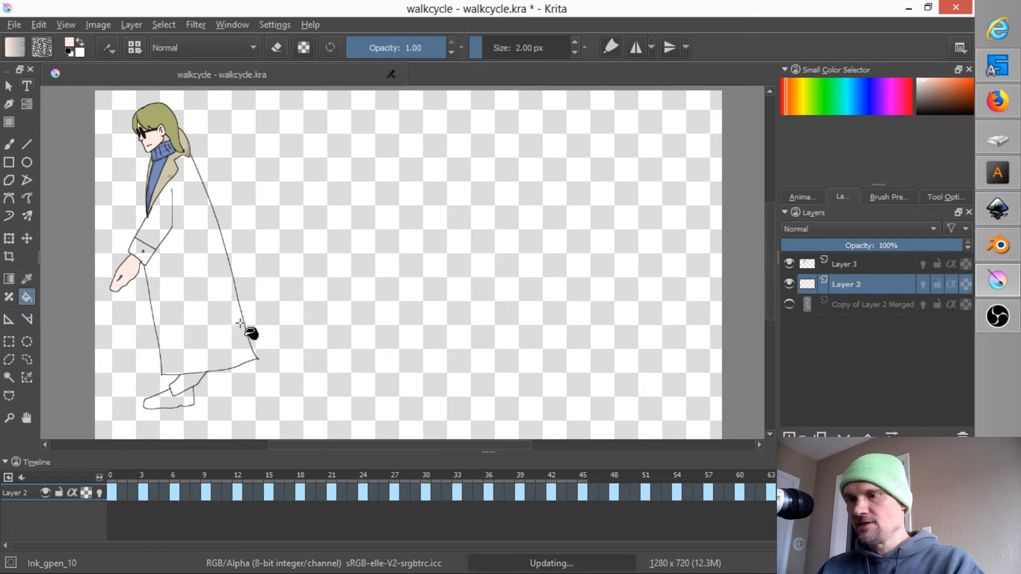
# Step: Return to frame 63 and erase the stray coat line crossing the hand on the Layer 3 line art
pyautogui.press('Left')
pyautogui.press('Left')
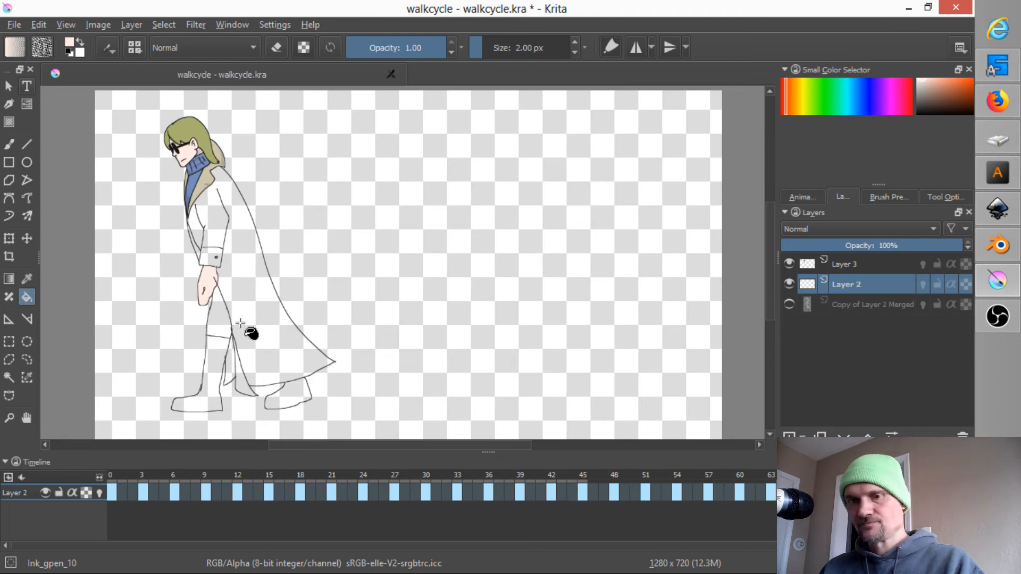
pyautogui.press('Left')
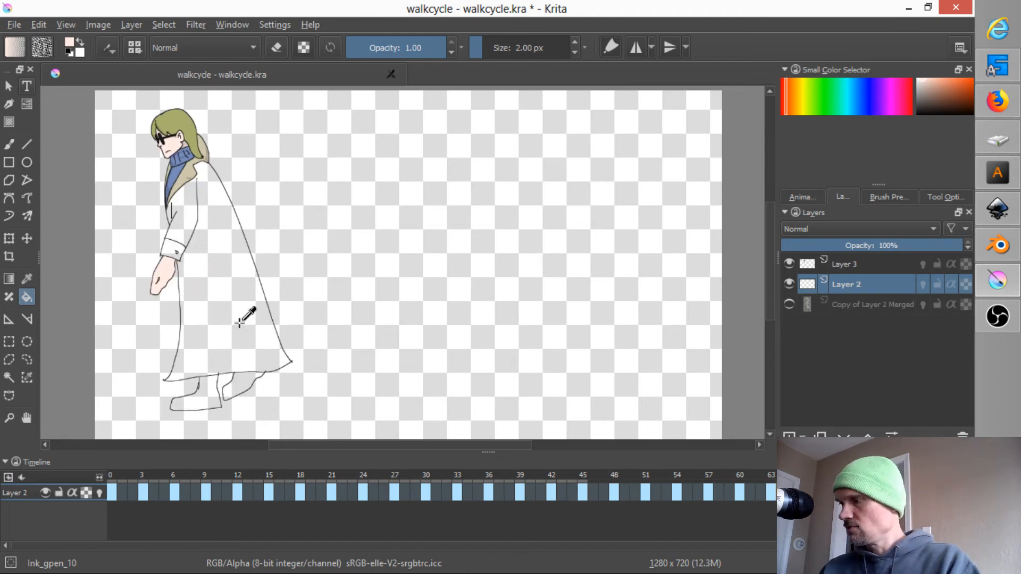
pyautogui.press('Left')
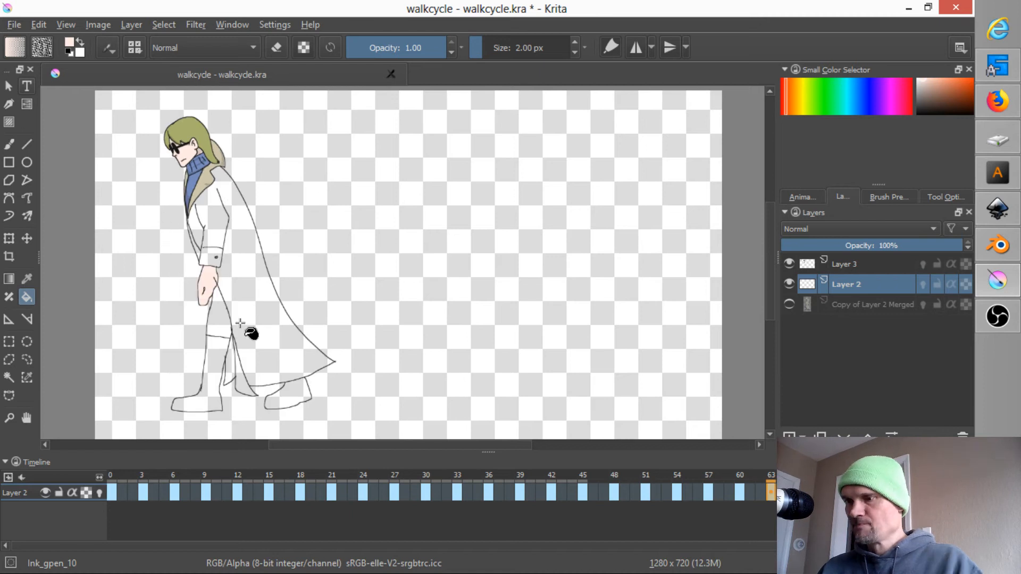
pyautogui.scroll(5, 190, 321)
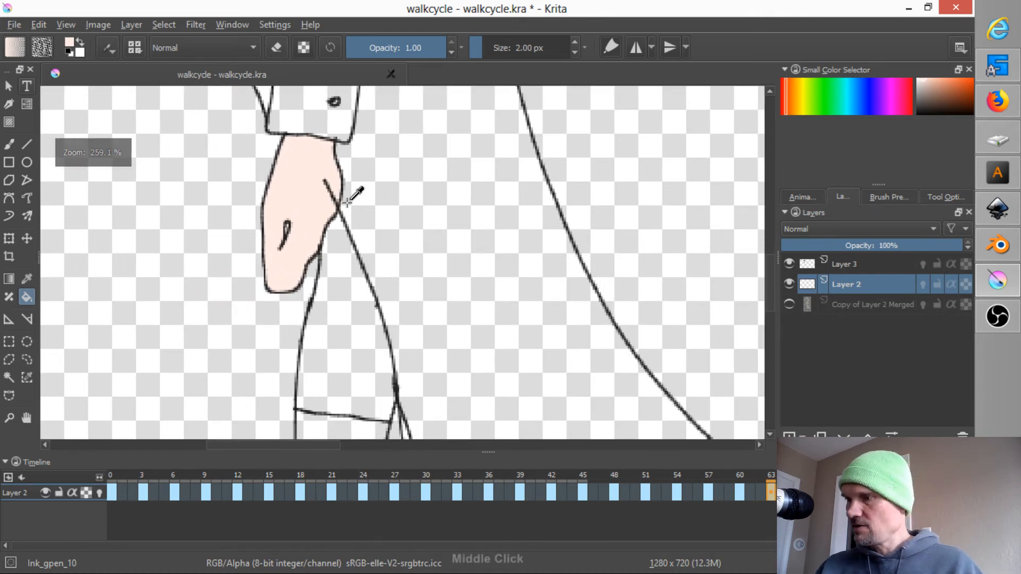
pyautogui.click(861, 263)
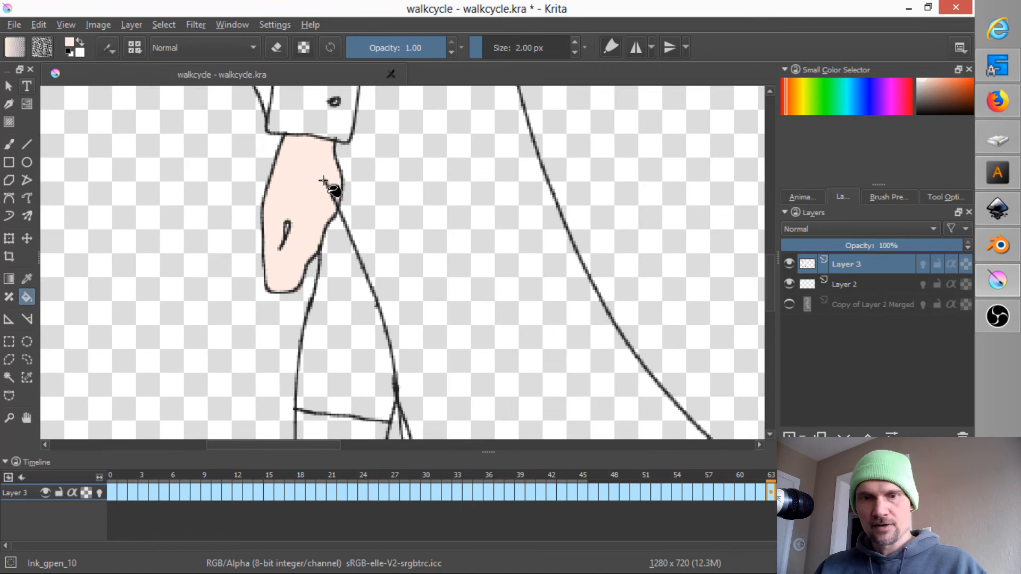
pyautogui.press('b')
pyautogui.press('e')
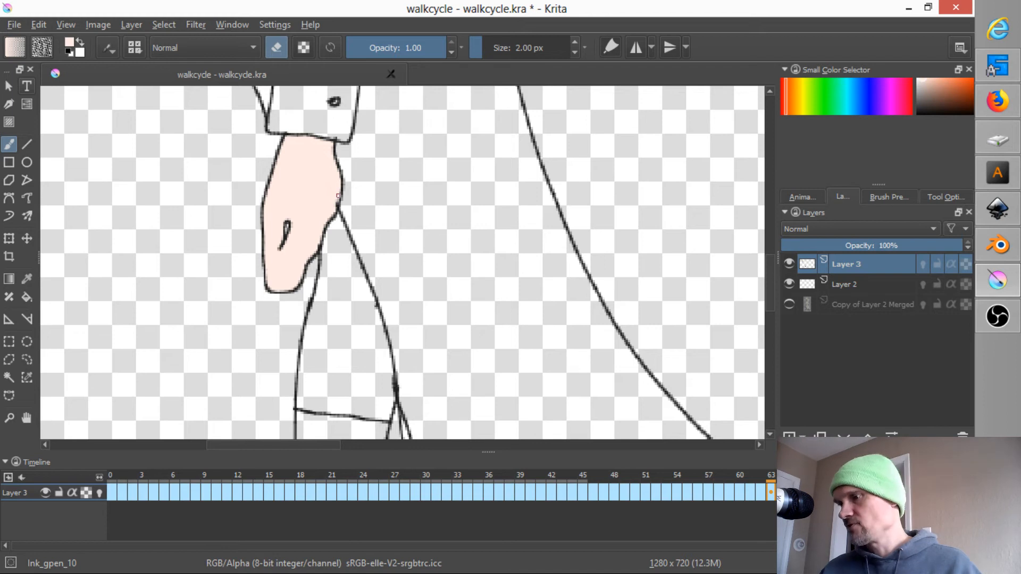
# Step: Make Layer 2 the active layer again and save the walkcycle document
pyautogui.scroll(-8, 437, 299)
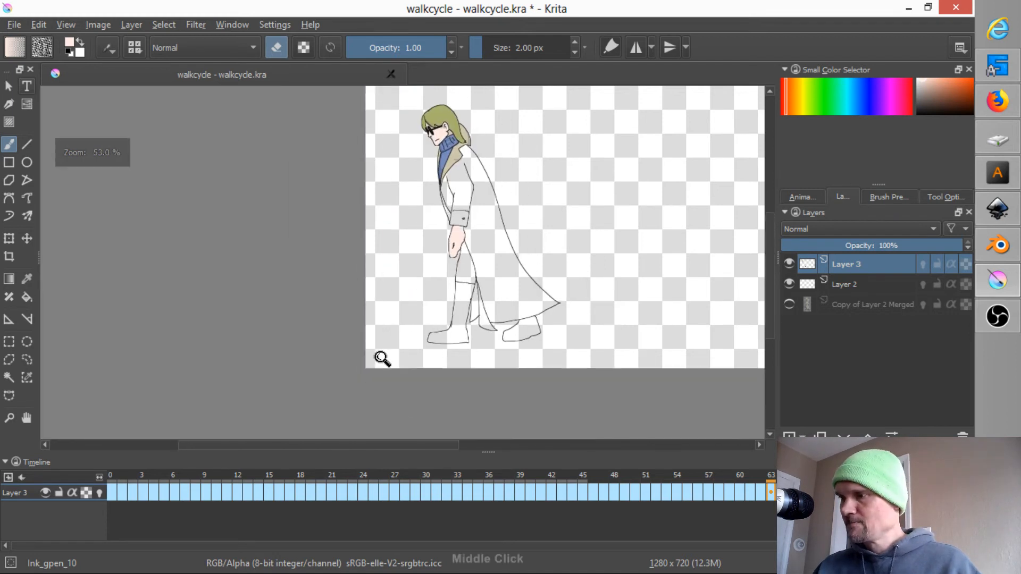
pyautogui.scroll(1, 428, 341)
pyautogui.middleClick(483, 292)
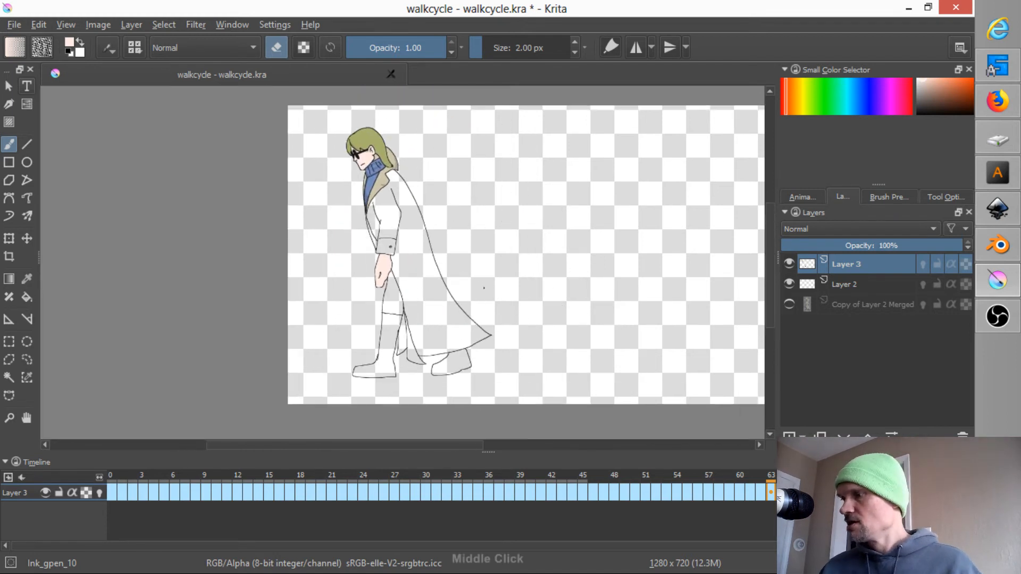
pyautogui.click(846, 284)
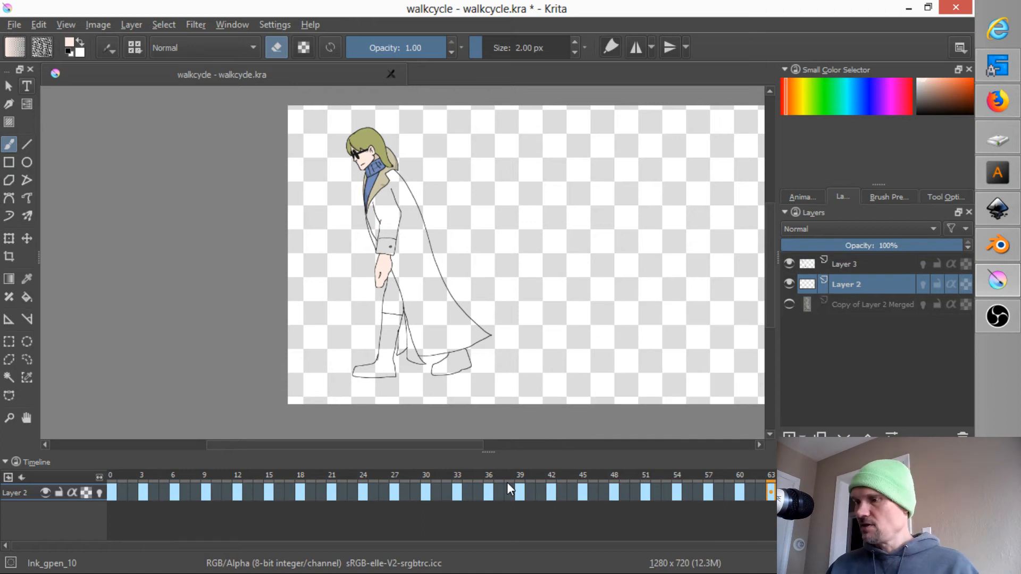
pyautogui.click(14, 23)
pyautogui.click(31, 90)
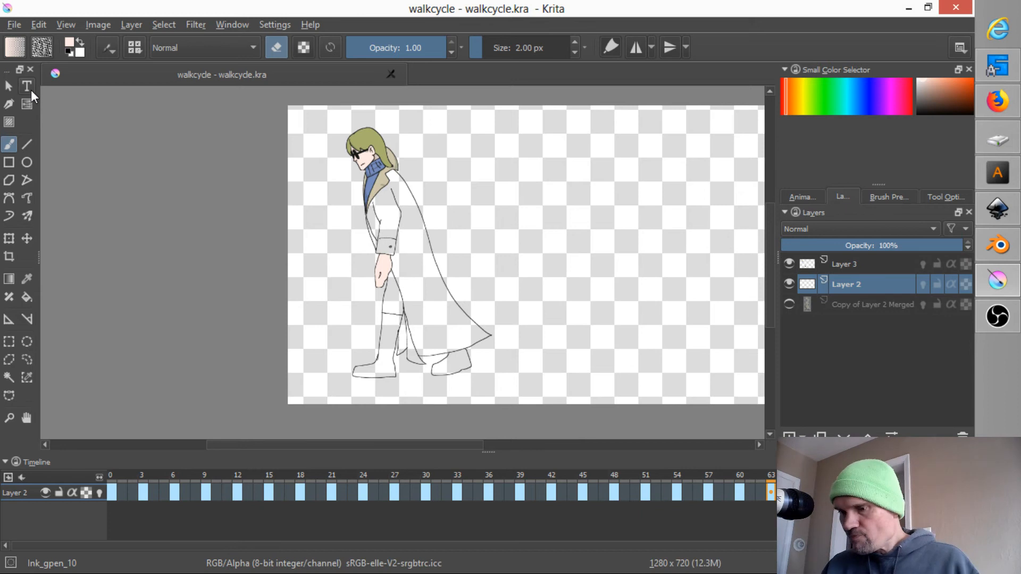
# Step: Return to frame 0, briefly compare with the merged copy layer, and sample the coat's tan colour
pyautogui.click(111, 477)
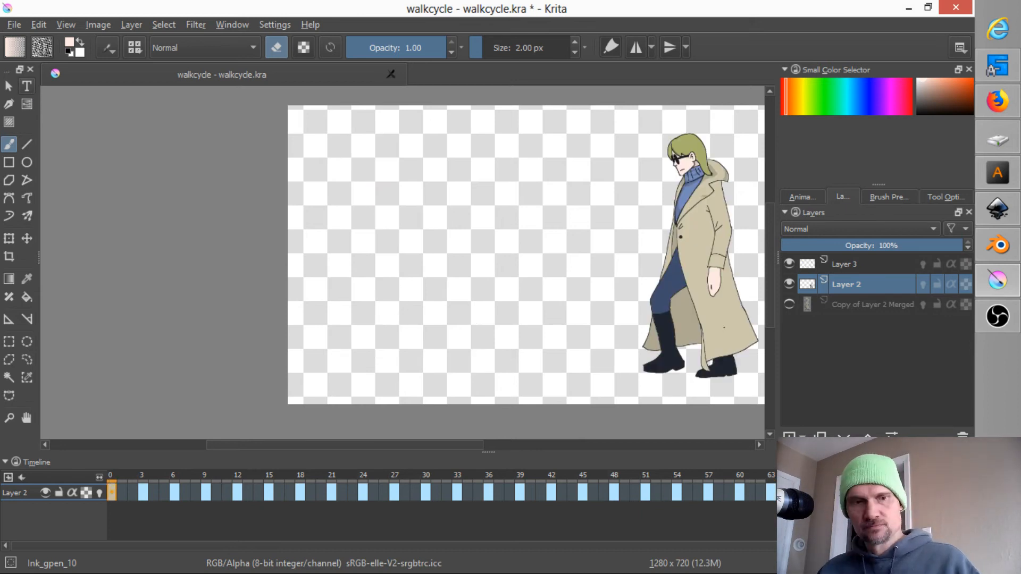
pyautogui.keyDown('ctrl'); pyautogui.click(726, 369); pyautogui.keyUp('ctrl')
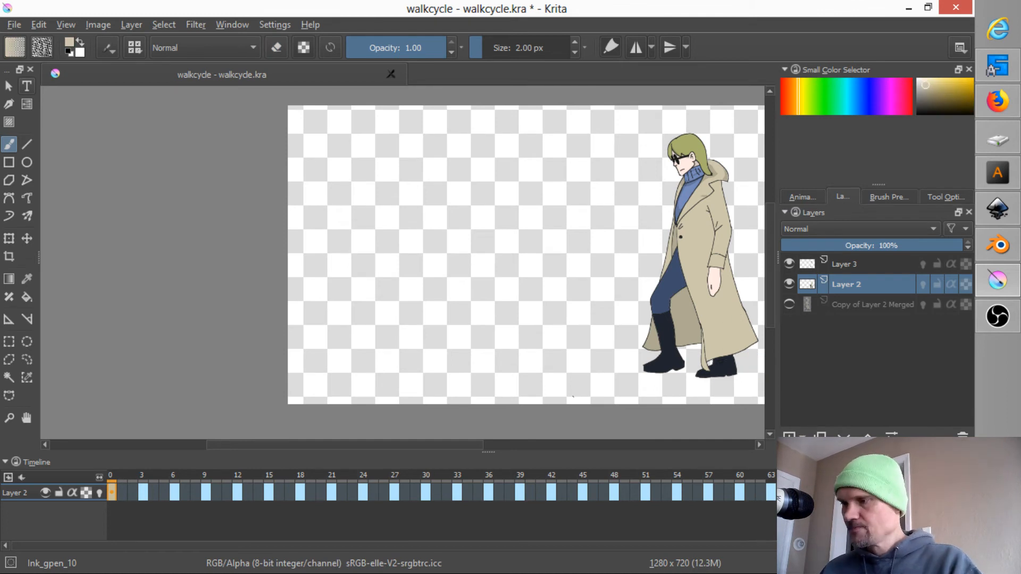
pyautogui.click(791, 305)
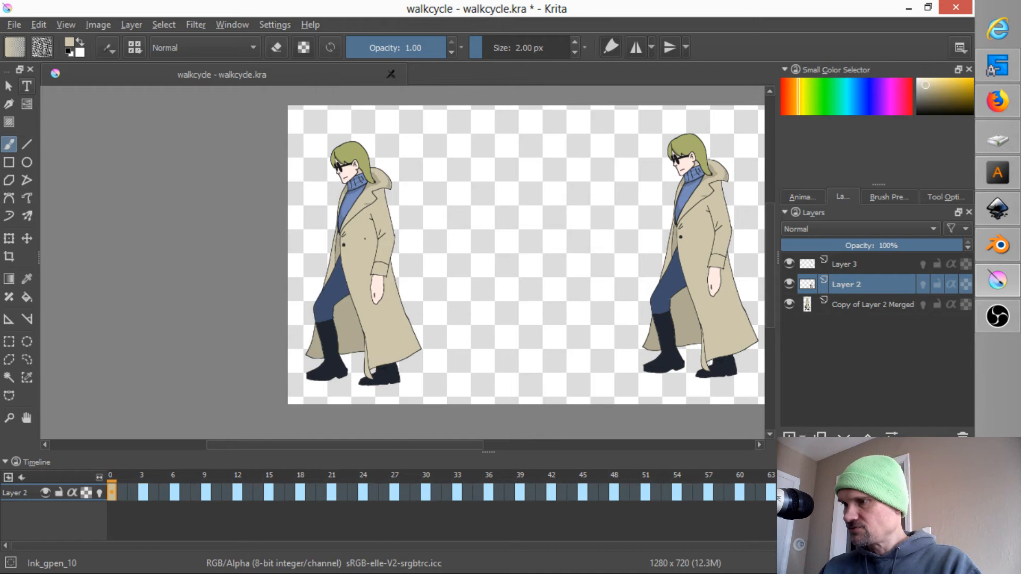
pyautogui.click(789, 304)
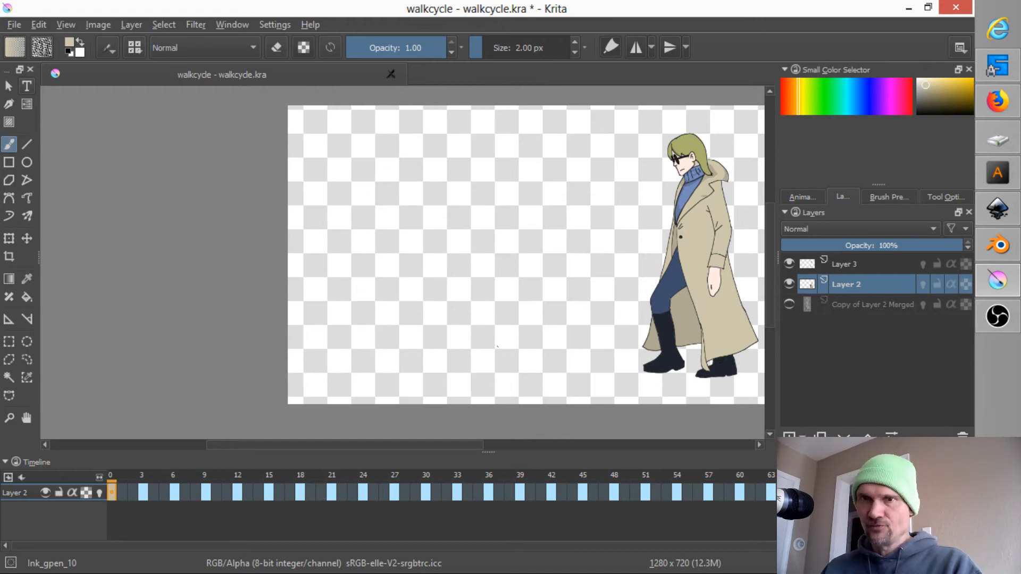
pyautogui.press('ctrl')
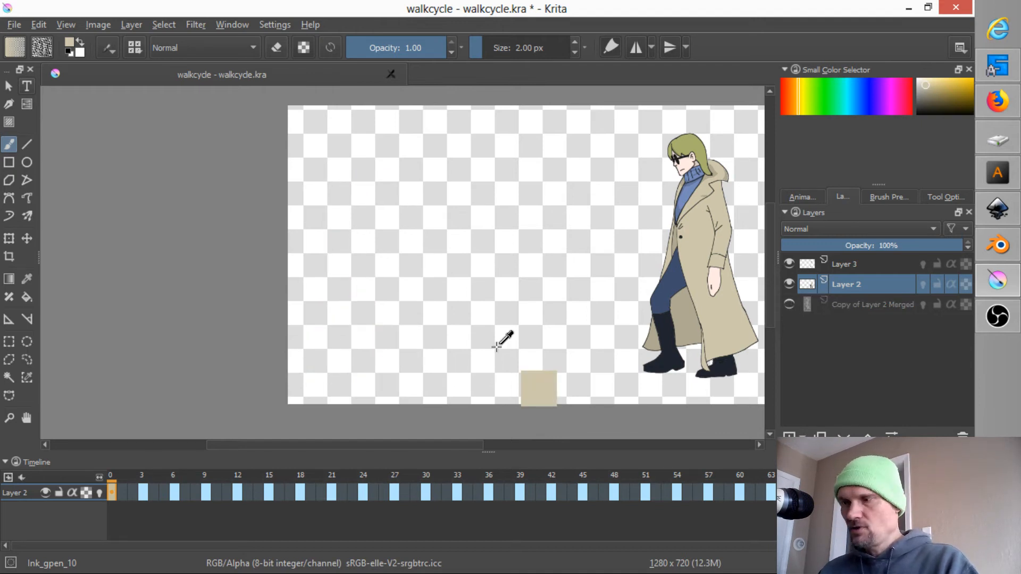
# Step: Fill the coat body, sleeve and cuff with the sampled tan on frame 6 of Layer 2
pyautogui.press('.')
pyautogui.press('.')
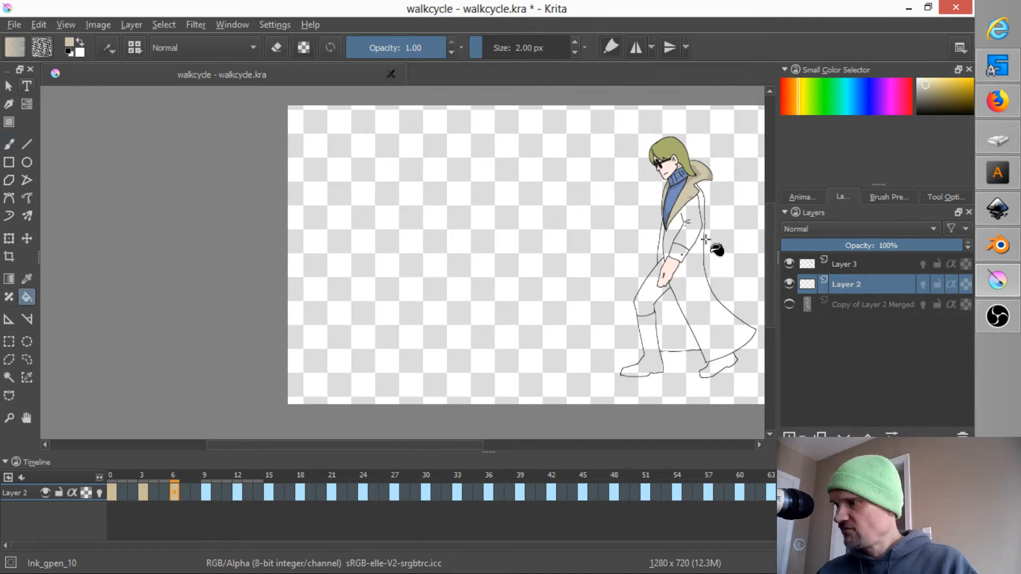
pyautogui.press('f')
pyautogui.click(659, 255)
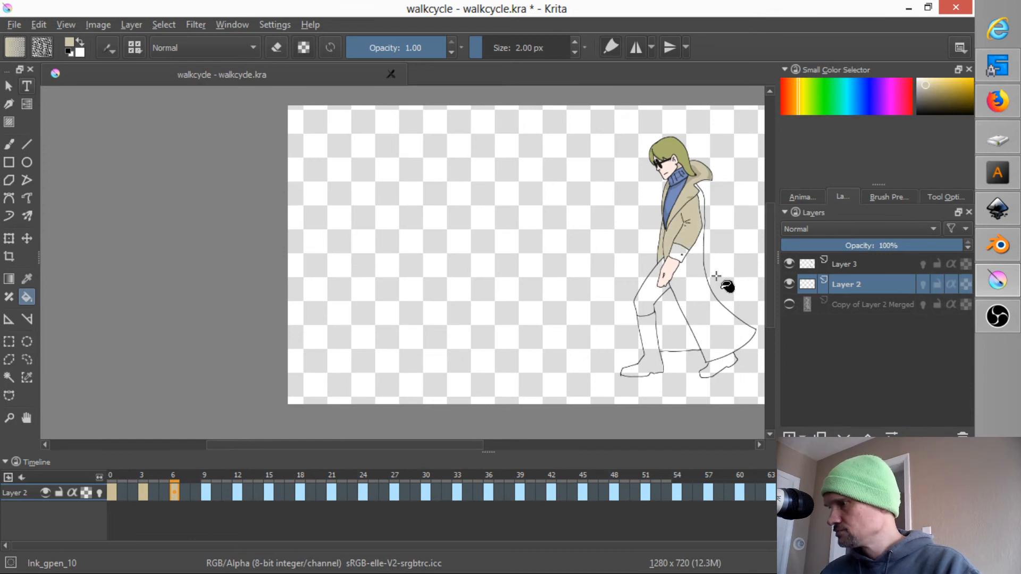
pyautogui.click(707, 302)
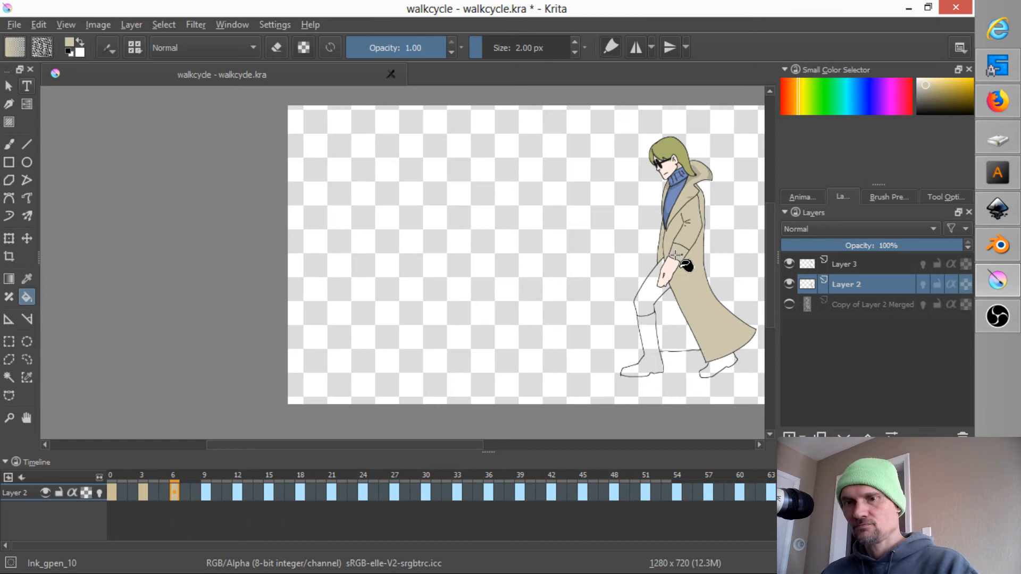
# Step: Fill the coat and sleeve with the tan colour on frames 9 and 12 of Layer 2
pyautogui.press('.')
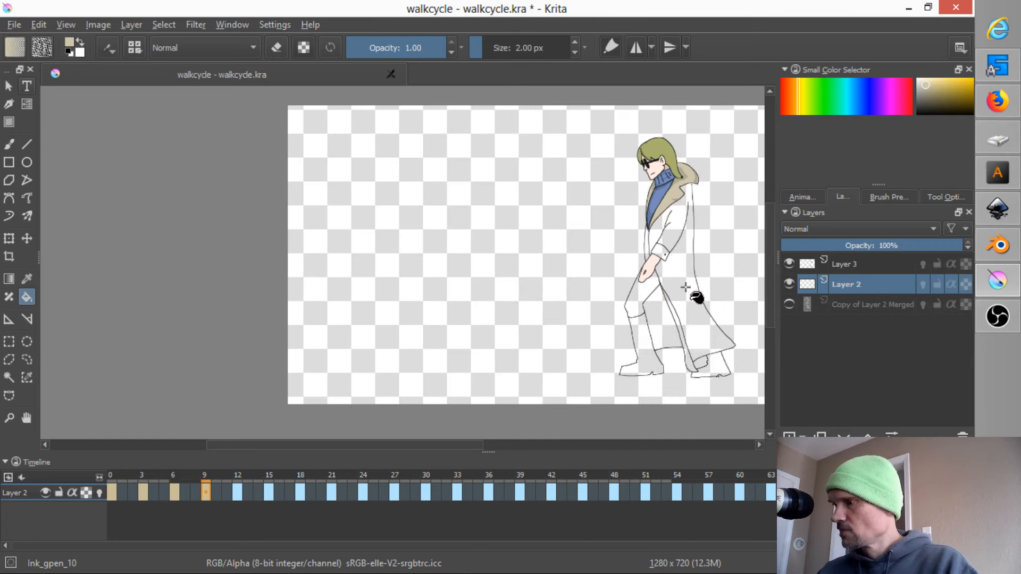
pyautogui.click(646, 246)
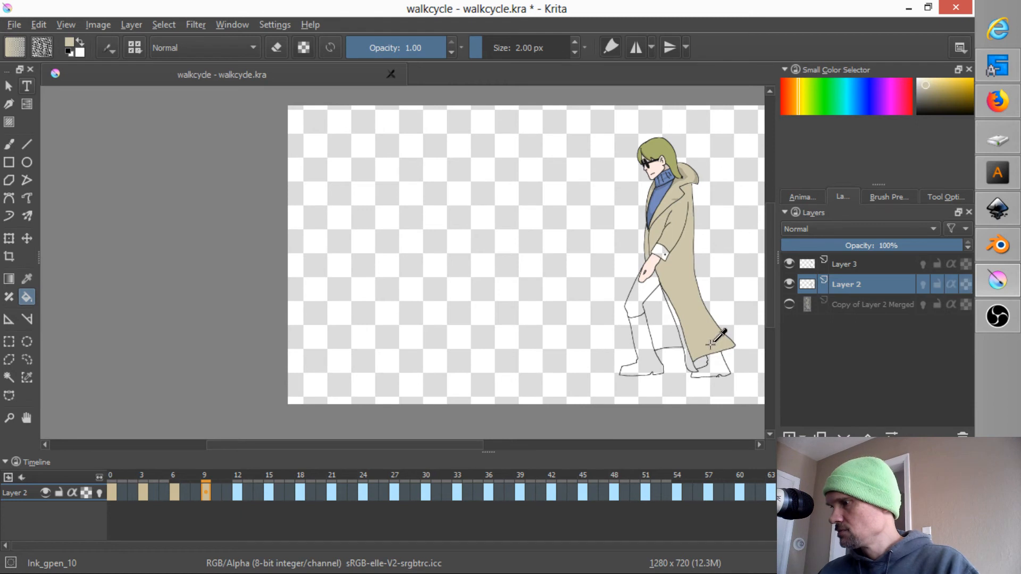
pyautogui.press('.')
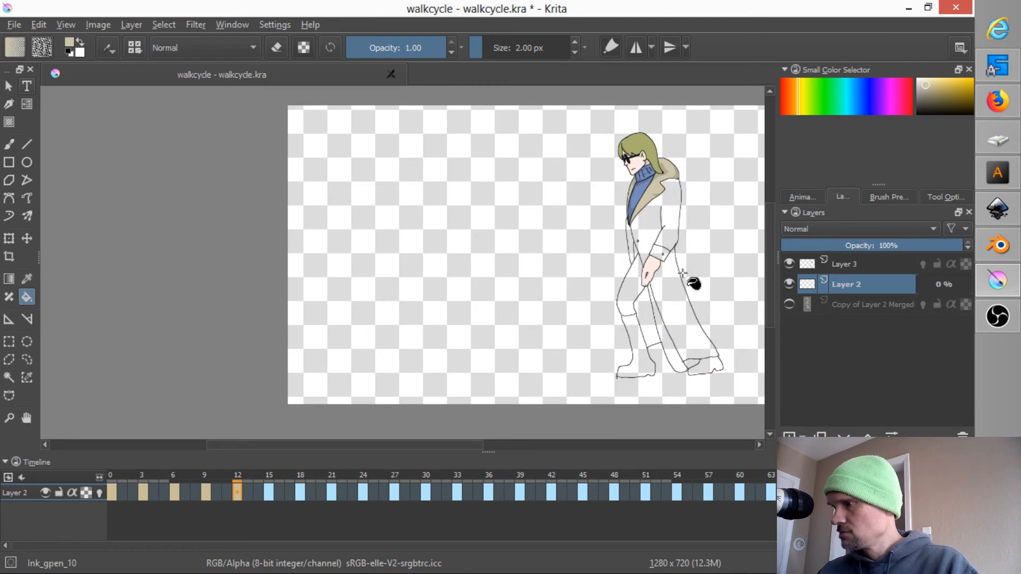
pyautogui.click(671, 228)
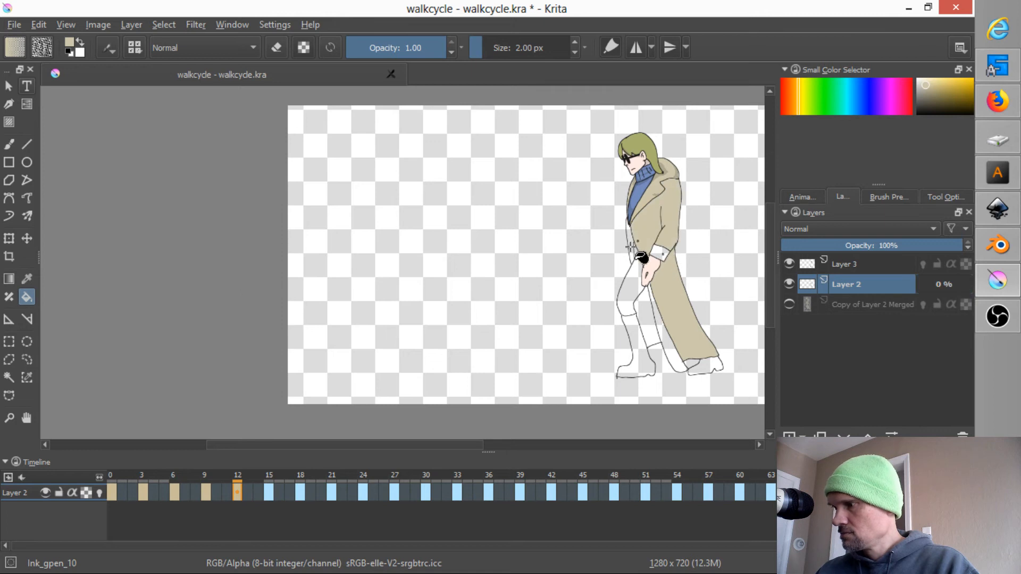
pyautogui.click(648, 249)
# Step: Check the coat fill on frames 9 and 12, fill the coat with tan on frame 15, and advance to frame 18
pyautogui.press('Left')
pyautogui.press('Left')
pyautogui.press('Left')
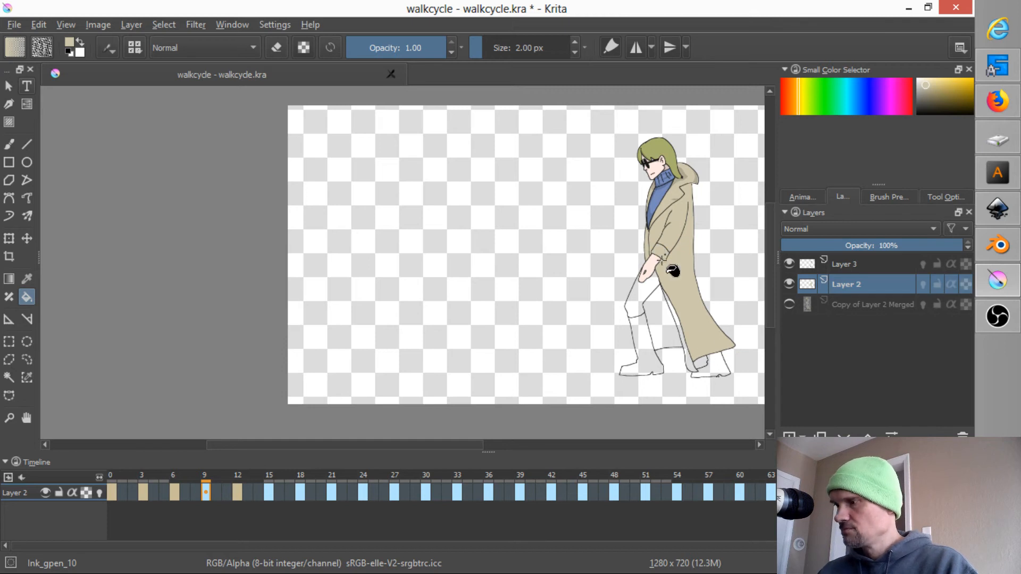
pyautogui.scroll(3, 706, 285)
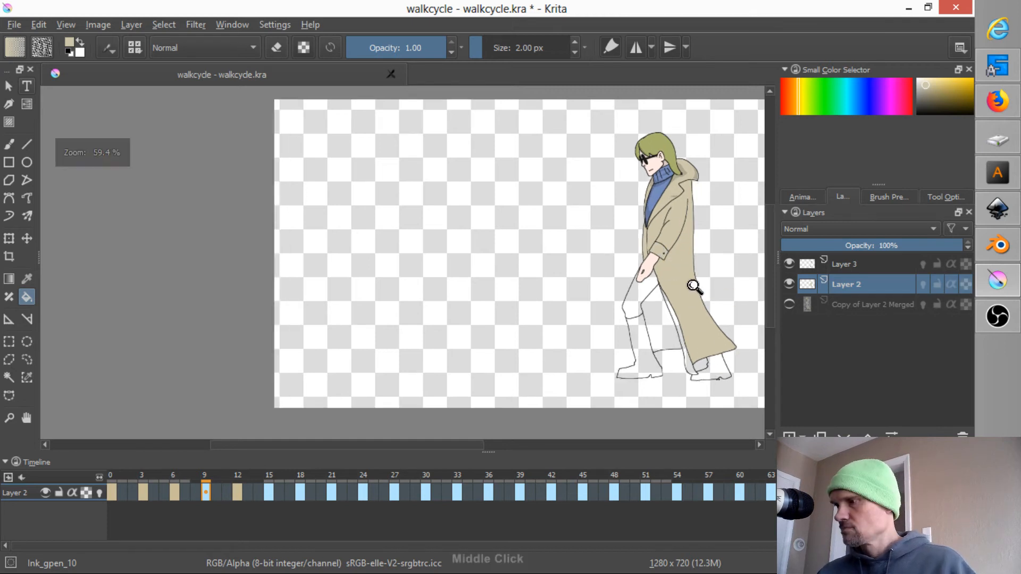
pyautogui.moveTo(702, 274); pyautogui.dragTo(635, 297)
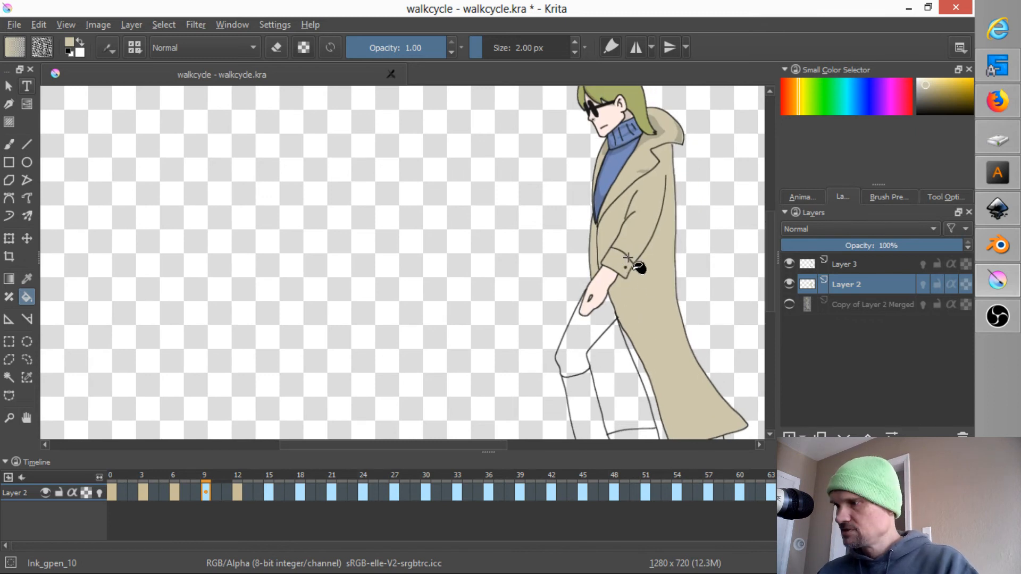
pyautogui.press('.')
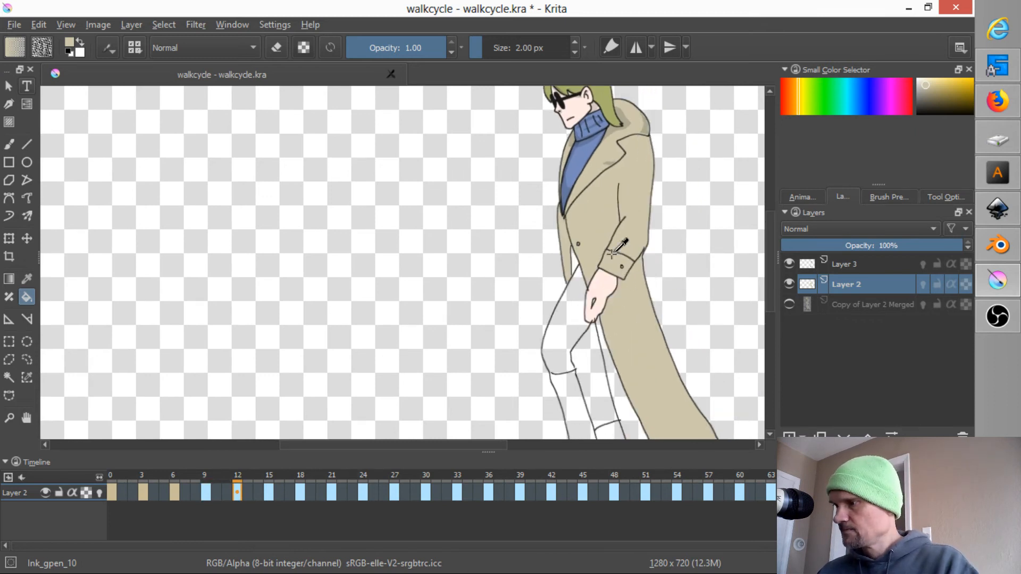
pyautogui.press('.')
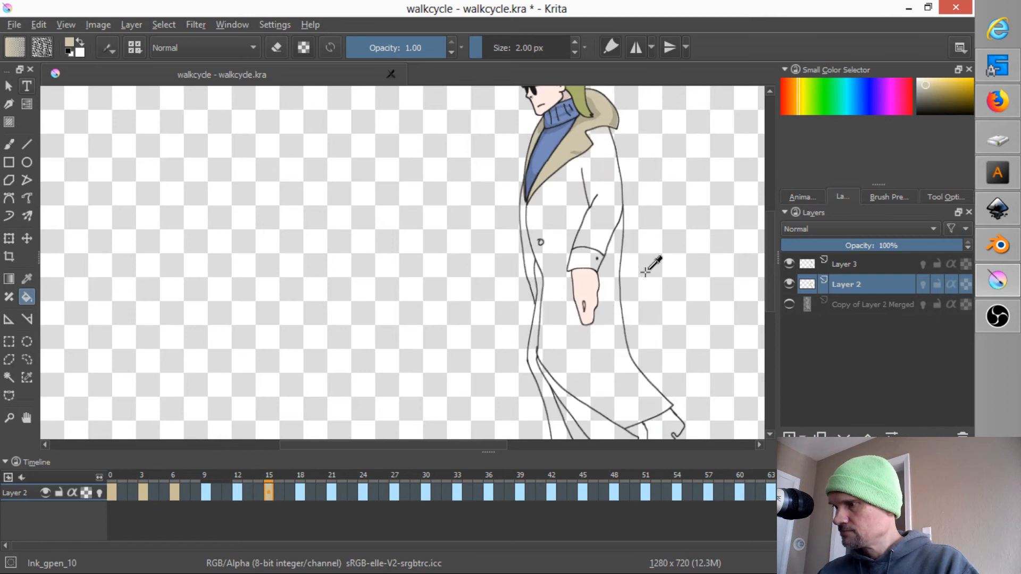
pyautogui.click(599, 232)
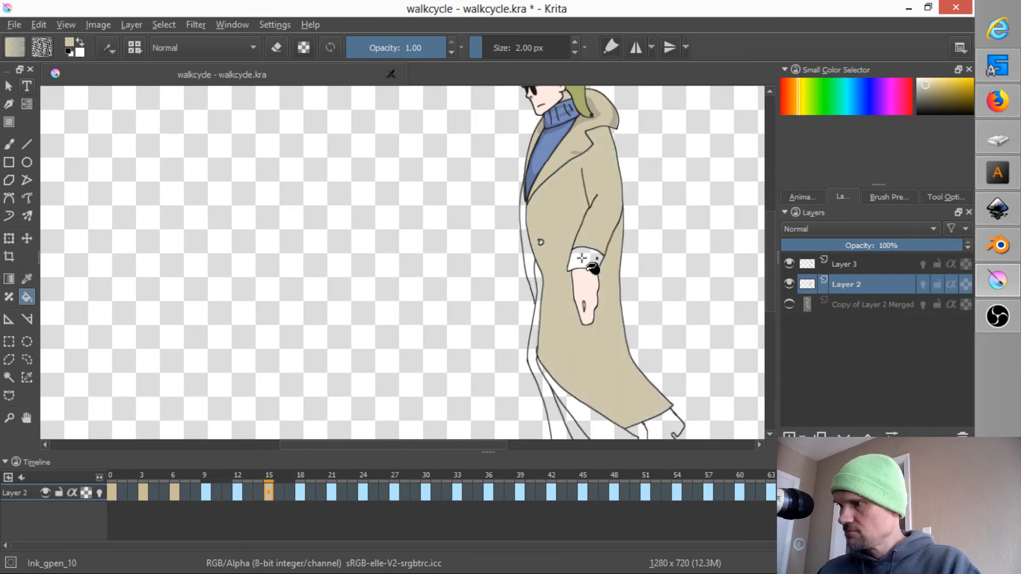
pyautogui.click(526, 257)
pyautogui.press('.')
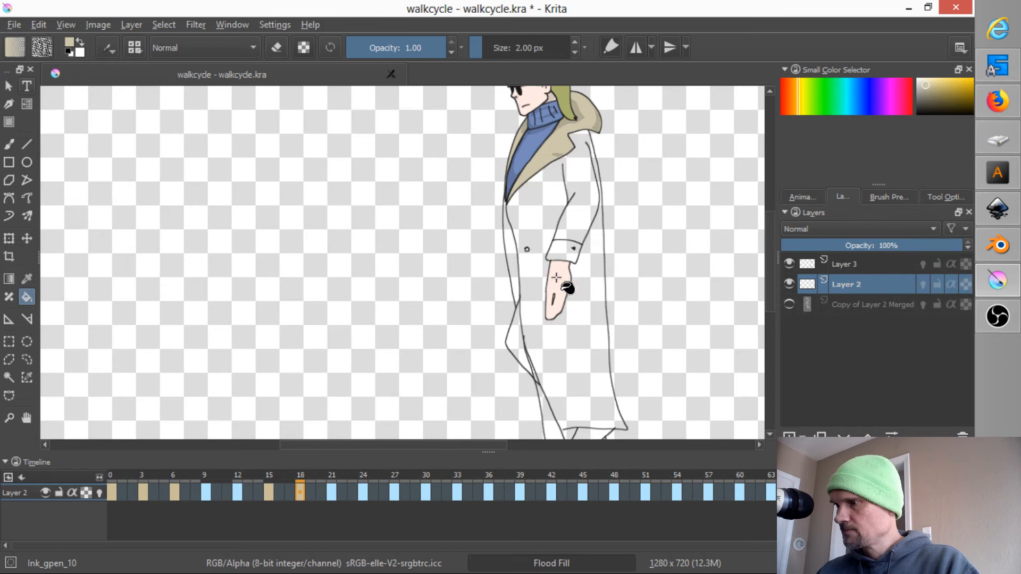
# Step: Fill the coat body, sleeve and cuff with tan on frames 18 and 21 of Layer 2
pyautogui.click(533, 221)
pyautogui.click(561, 245)
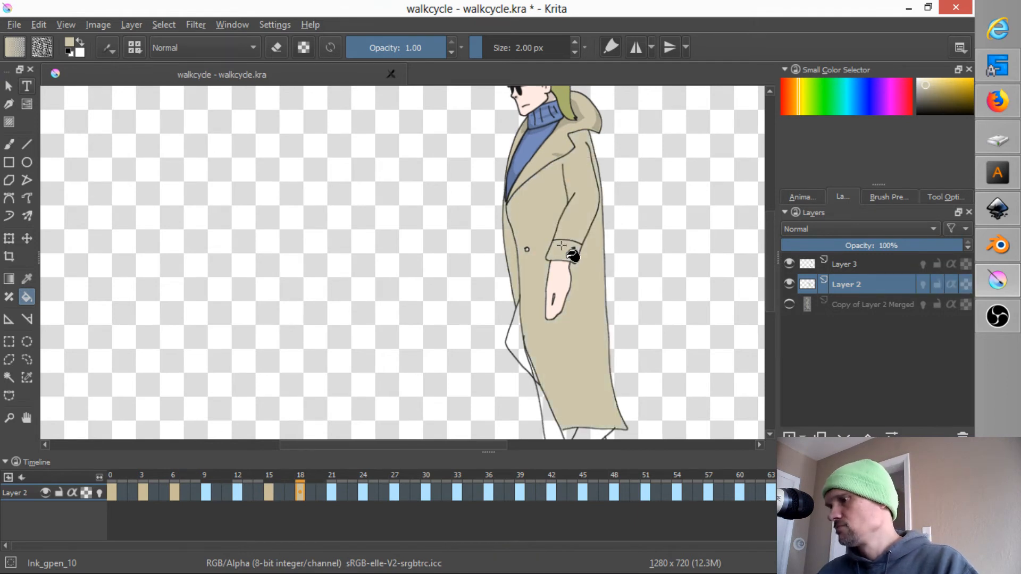
pyautogui.press('.')
pyautogui.click(552, 232)
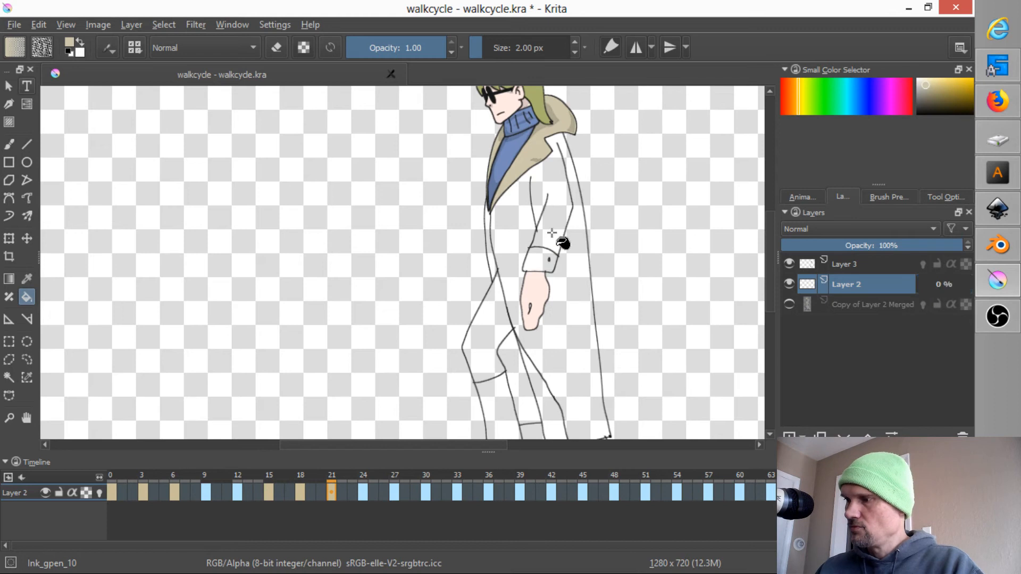
pyautogui.click(491, 262)
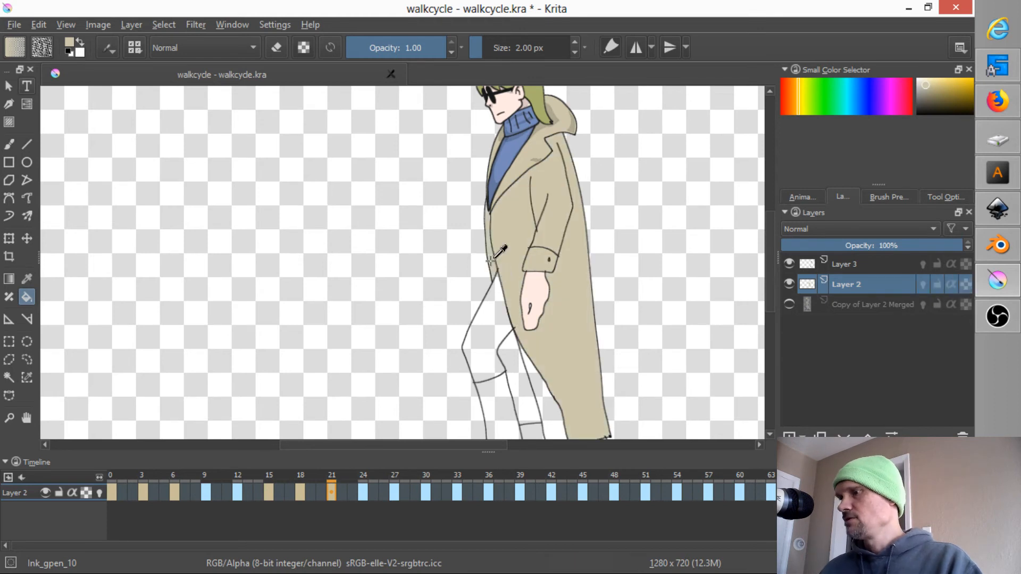
# Step: Fill the coat with tan on frame 24 of Layer 2, look ahead at the following frames and return to frame 24
pyautogui.press('.')
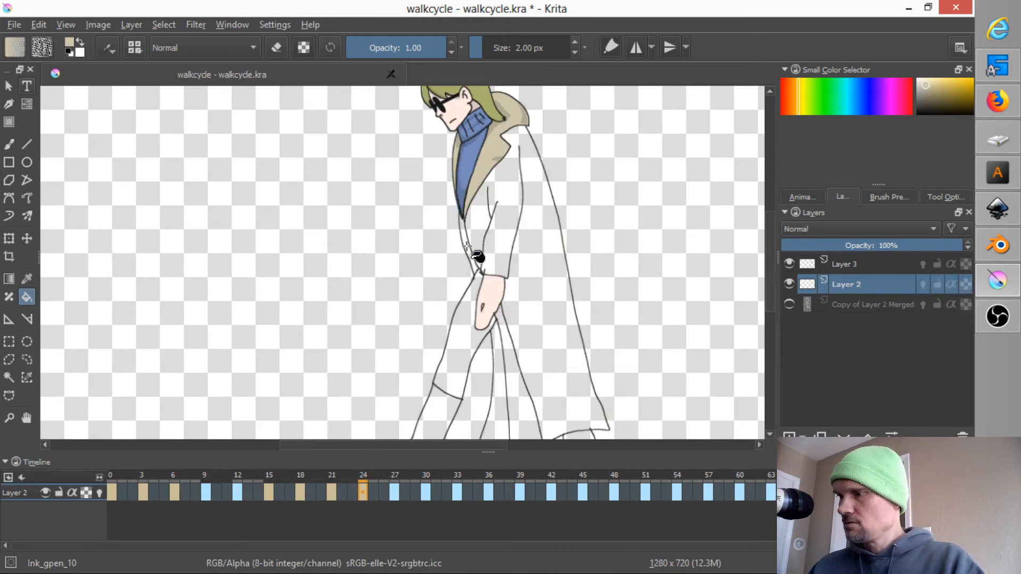
pyautogui.click(475, 224)
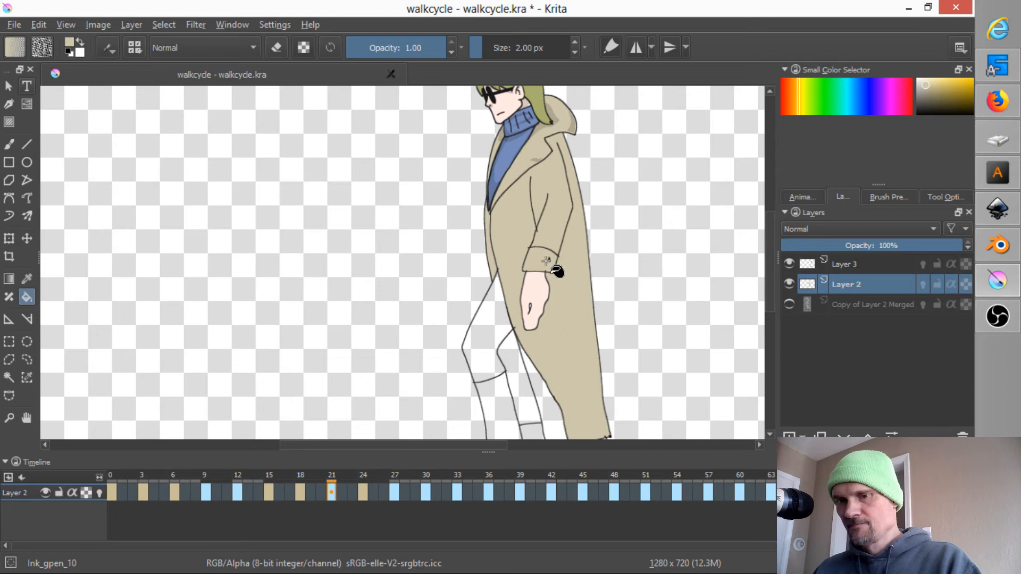
pyautogui.press('.')
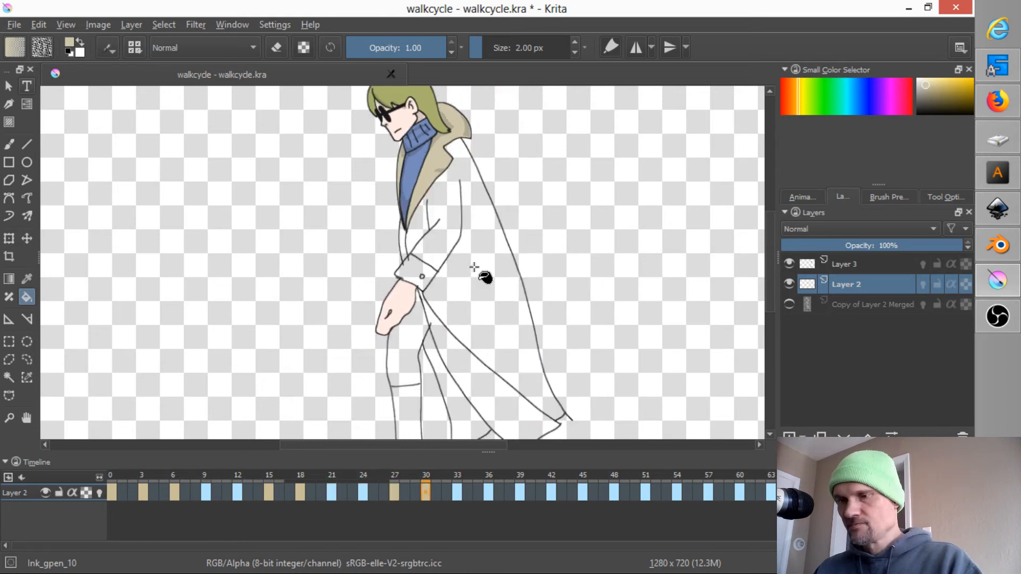
pyautogui.press(',')
# Step: Select Layer 3 and ready the Ink_gpen_10 brush with the default black foreground colour
pyautogui.click(842, 265)
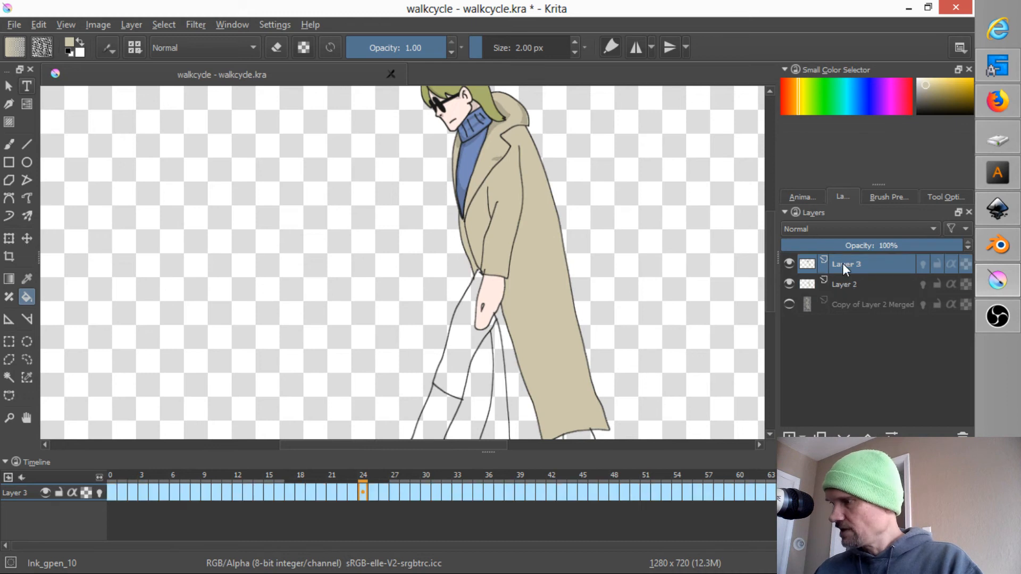
pyautogui.click(889, 197)
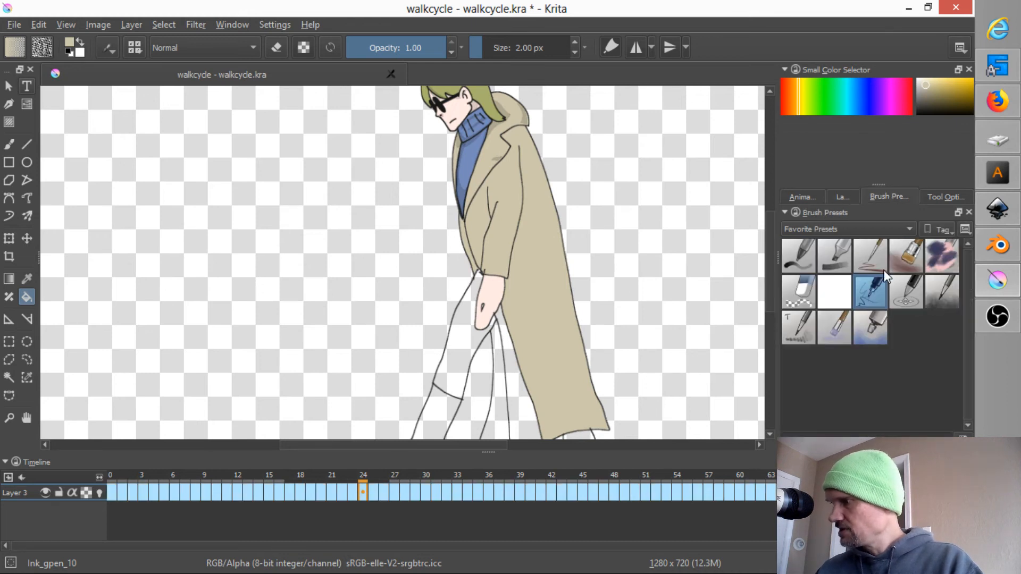
pyautogui.click(837, 295)
pyautogui.click(872, 293)
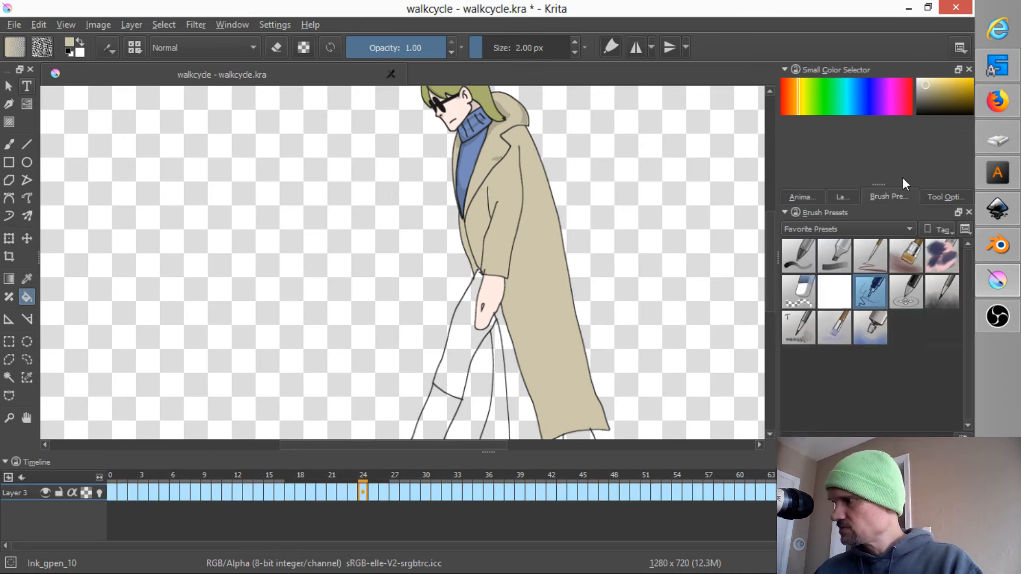
pyautogui.press('d')
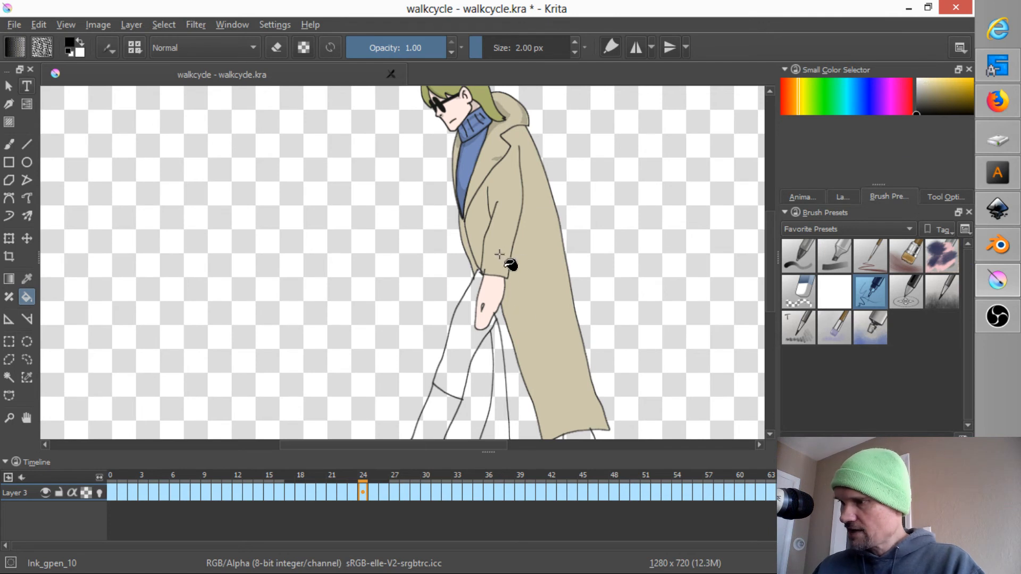
pyautogui.press('b')
# Step: Try to start the missing cuff line on the frame 24 sleeve with the 2 px brush, and undo the strokes
pyautogui.middleClick(497, 266)
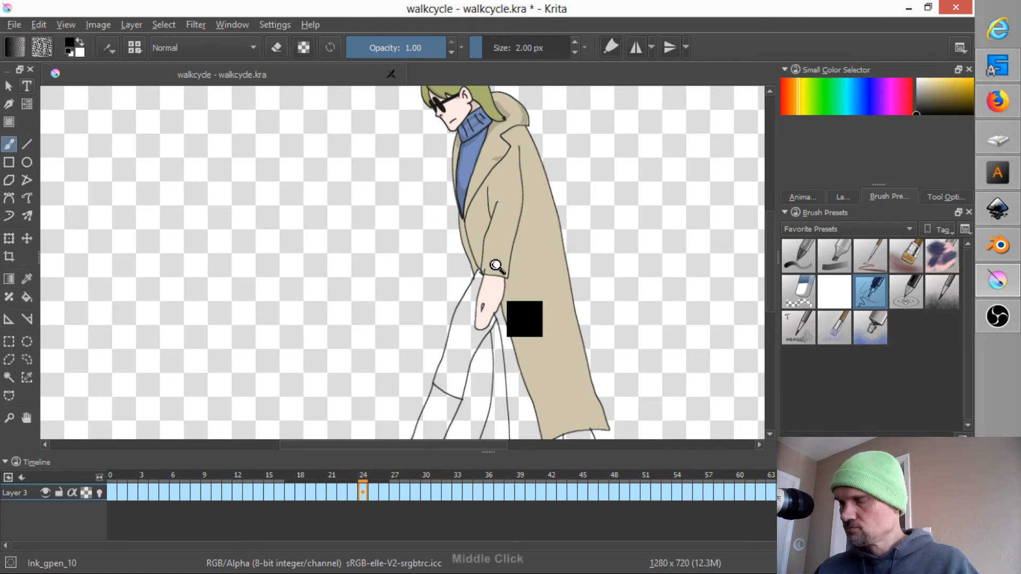
pyautogui.moveTo(497, 265); pyautogui.dragTo(754, 193)
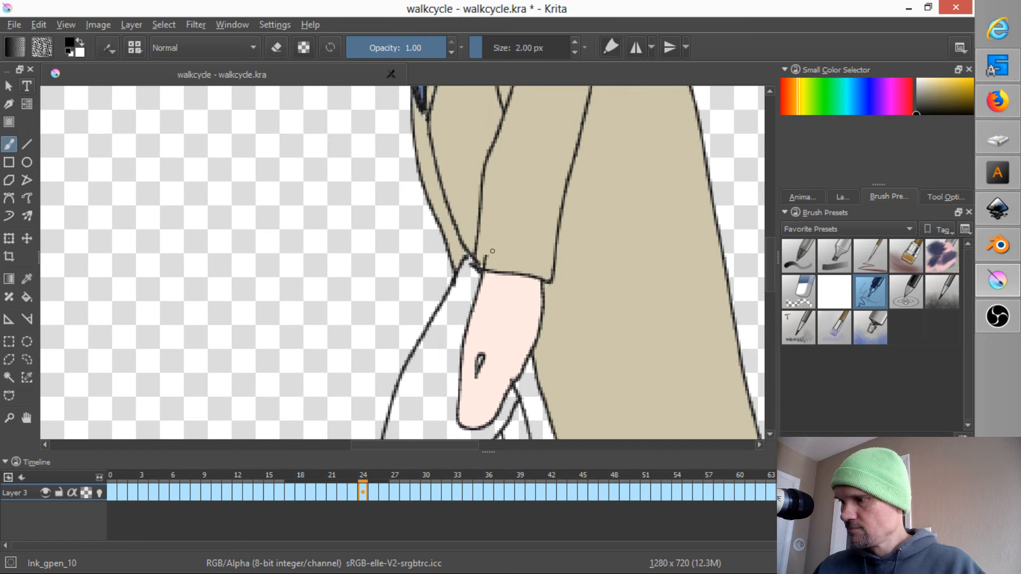
pyautogui.press('e')
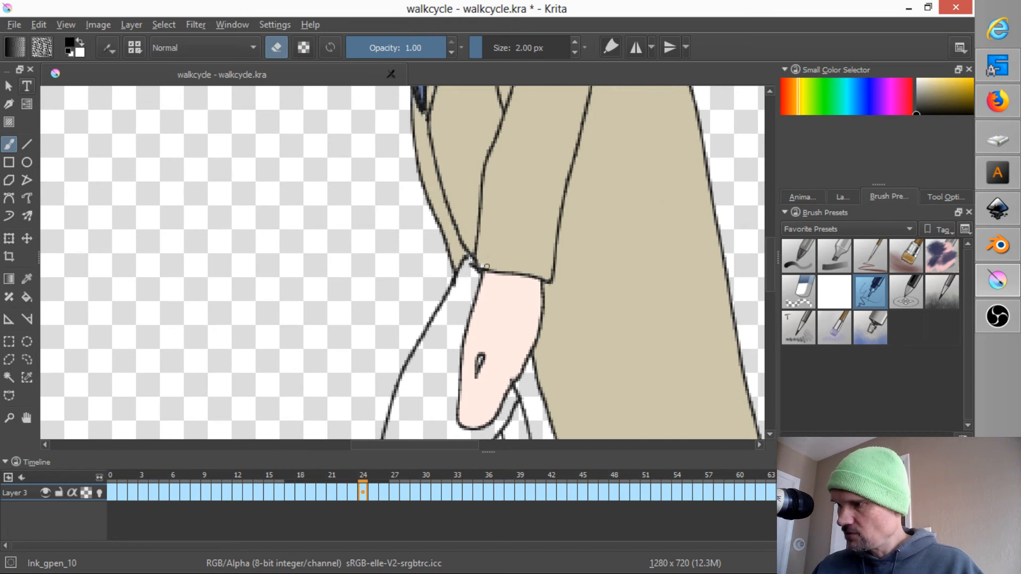
pyautogui.press('e')
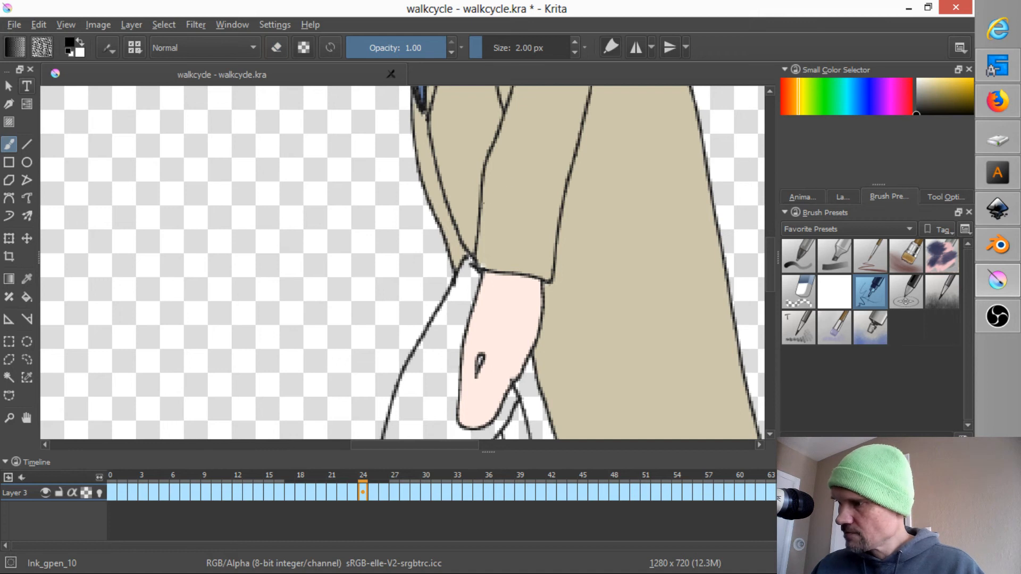
pyautogui.moveTo(486, 202)
pyautogui.mouseDown()
pyautogui.moveTo(557, 206)
pyautogui.moveTo(490, 202)
pyautogui.mouseUp()
pyautogui.hotkey('ctrl', 'z')
pyautogui.hotkey('ctrl', 'z')
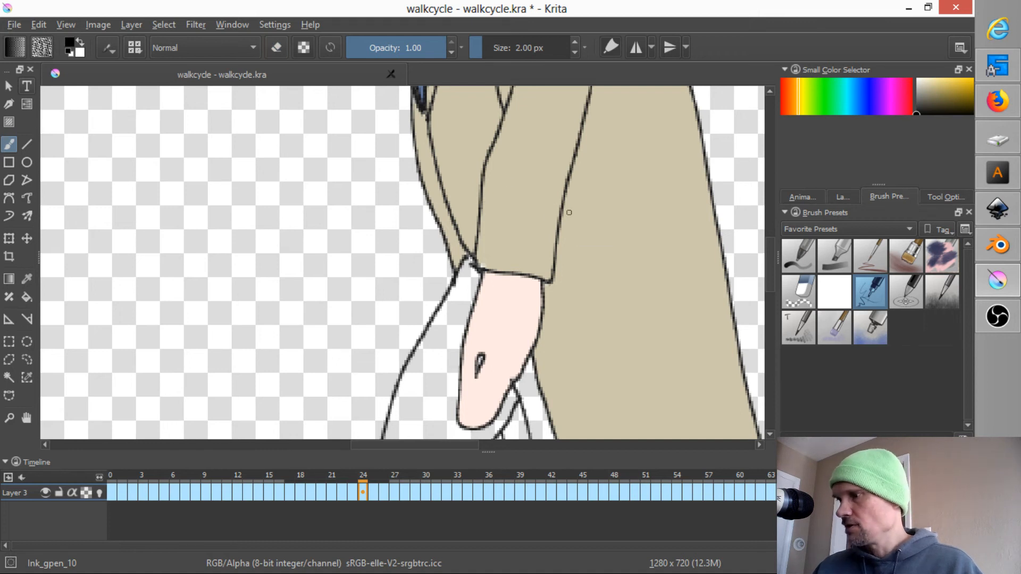
# Step: Set the brush size to 1 px and draw a cuff line and button on the frame 24 sleeve
pyautogui.click(574, 51)
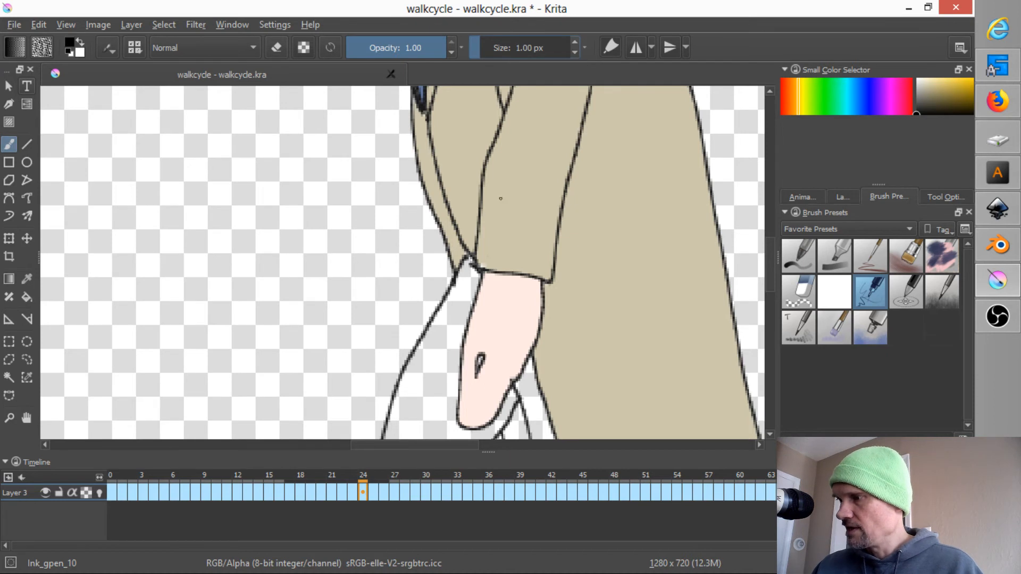
pyautogui.moveTo(481, 208)
pyautogui.mouseDown()
pyautogui.moveTo(552, 216)
pyautogui.moveTo(539, 241)
pyautogui.mouseUp()
pyautogui.keyDown('ctrl'); pyautogui.middleClick(549, 298); pyautogui.keyUp('ctrl')
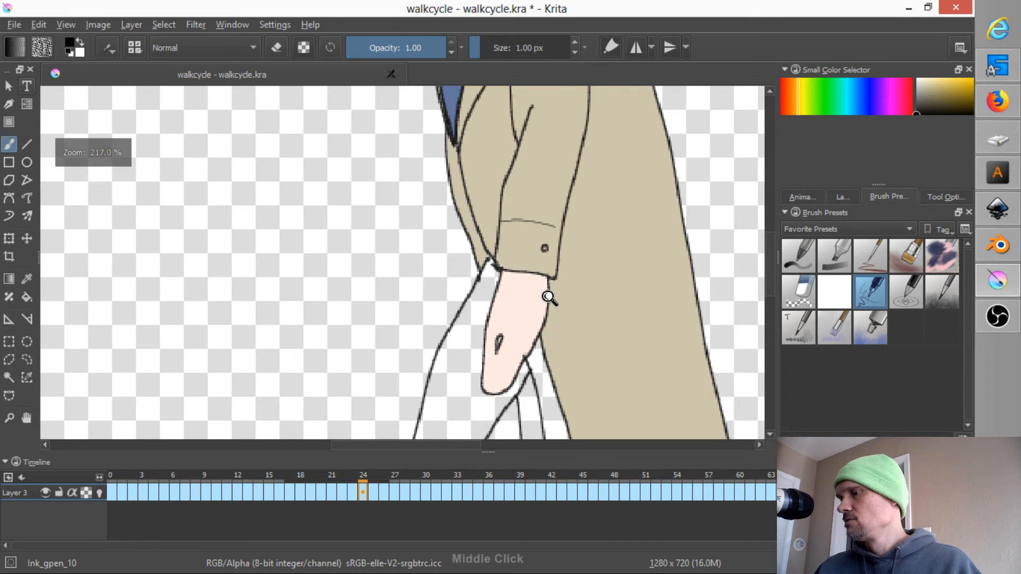
pyautogui.scroll(-1, 549, 298)
# Step: Draw a matching cuff line and button on the frame 25 sleeve of Layer 3, checking against the adjacent frames
pyautogui.press('Left')
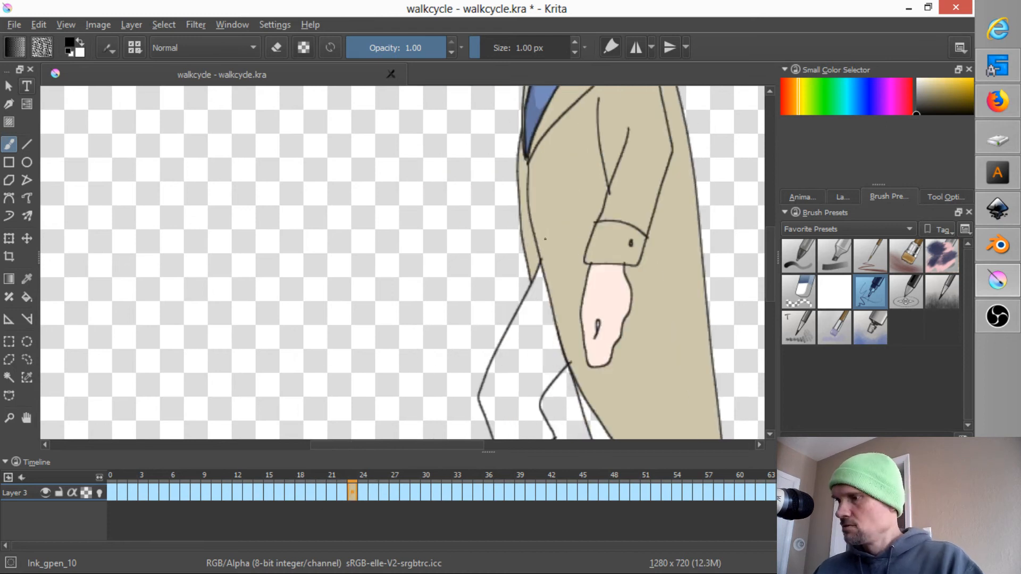
pyautogui.press('Right')
pyautogui.press('Right')
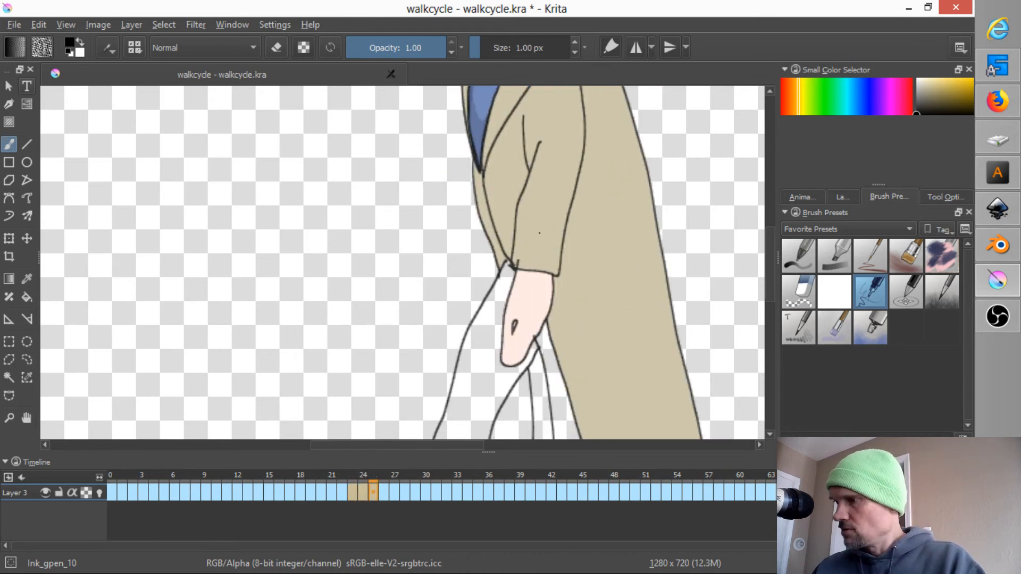
pyautogui.moveTo(517, 233)
pyautogui.mouseDown()
pyautogui.moveTo(559, 236)
pyautogui.moveTo(548, 250)
pyautogui.mouseUp()
pyautogui.press('Left')
pyautogui.press('Left')
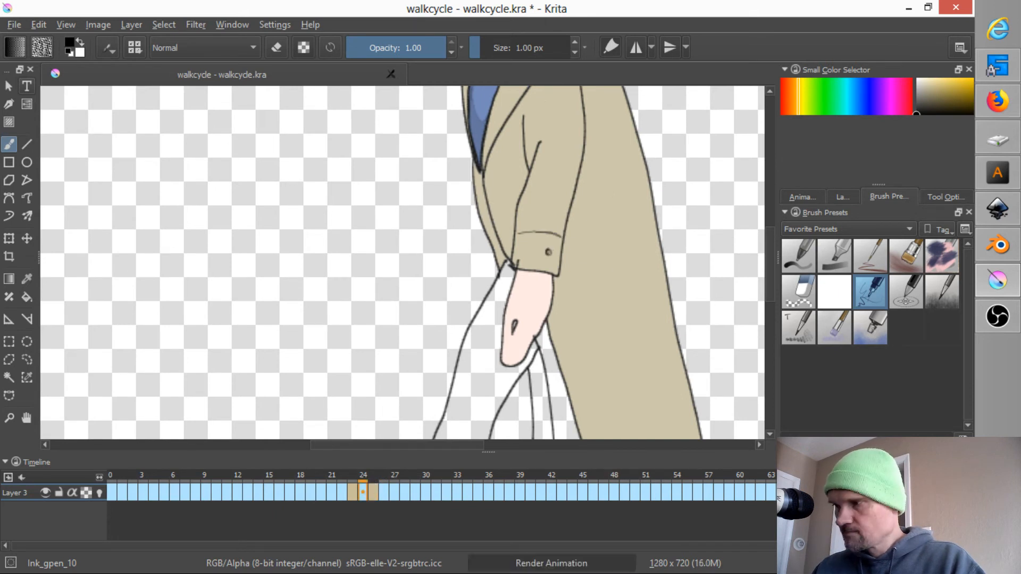
# Step: Compare the sleeve on frames 23 to 25, and undo the cuff line and button drawn on frame 25
pyautogui.press('Right')
pyautogui.press('Right')
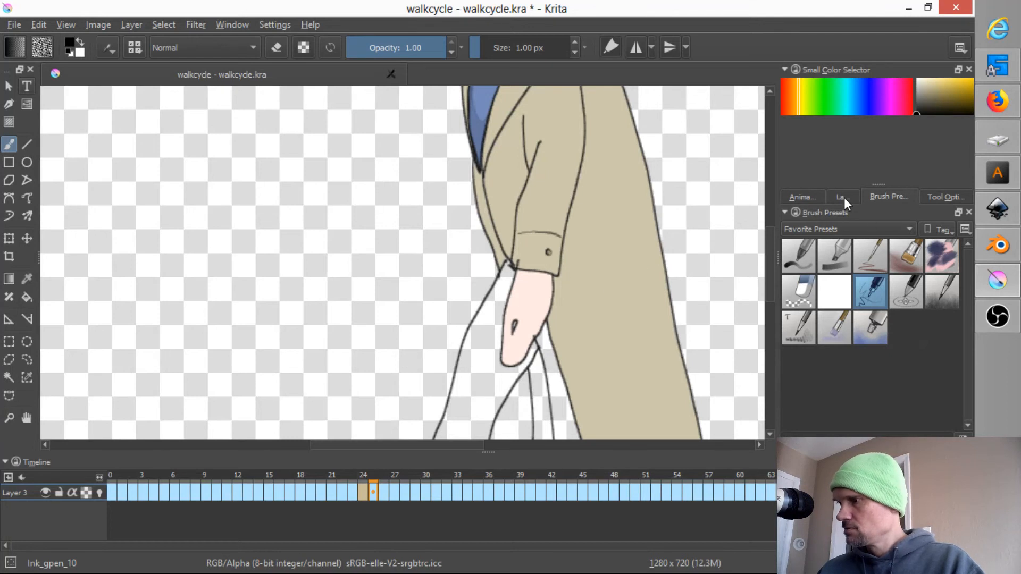
pyautogui.press('Left')
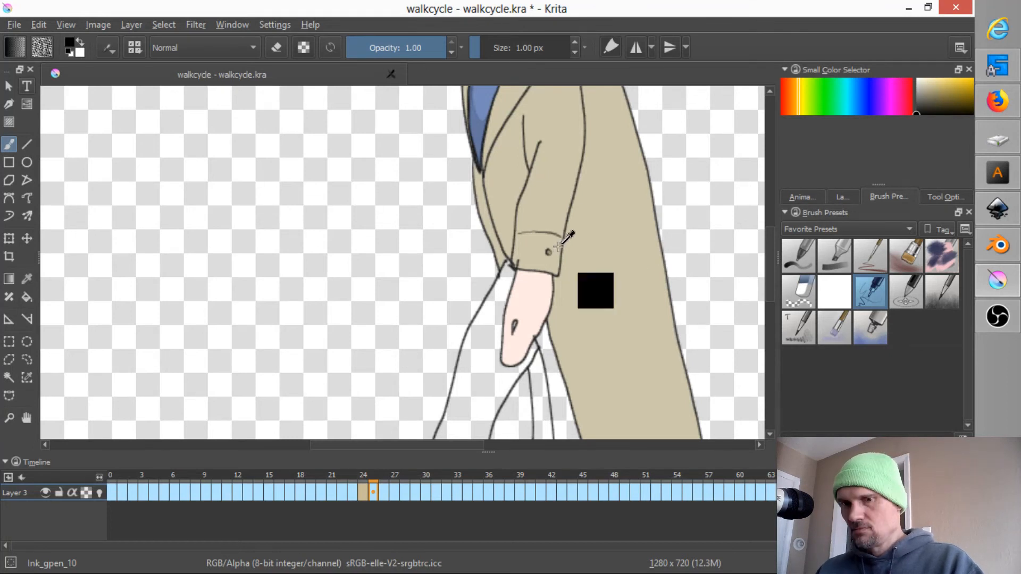
pyautogui.press('Left')
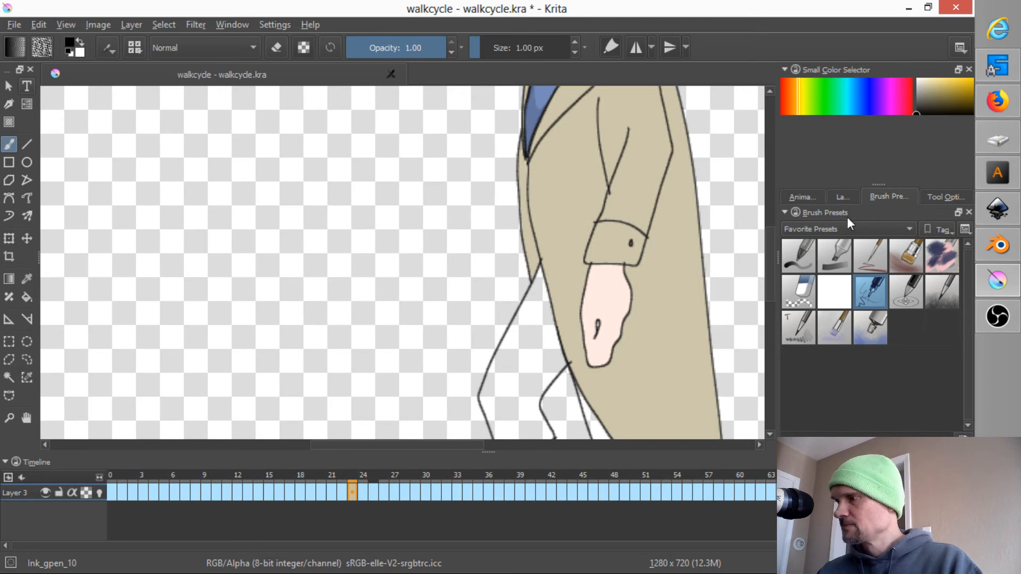
pyautogui.click(847, 196)
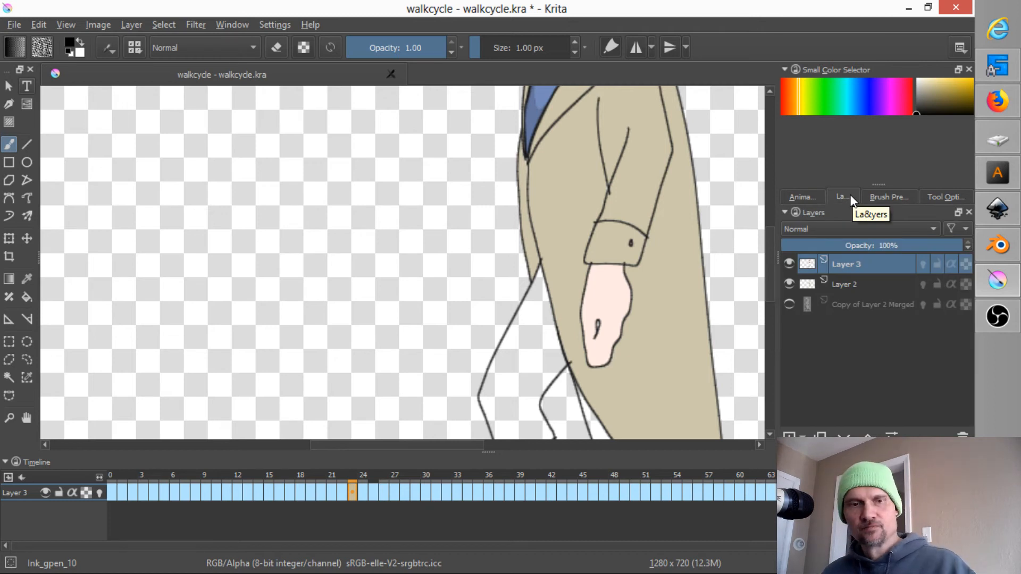
pyautogui.press('.')
pyautogui.press('.')
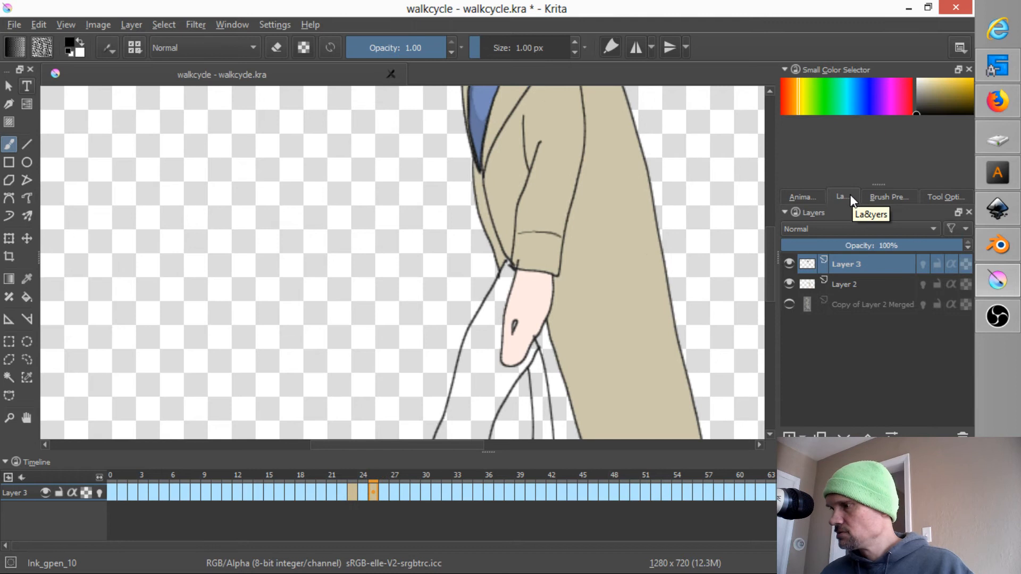
pyautogui.hotkey('ctrl', 'z')
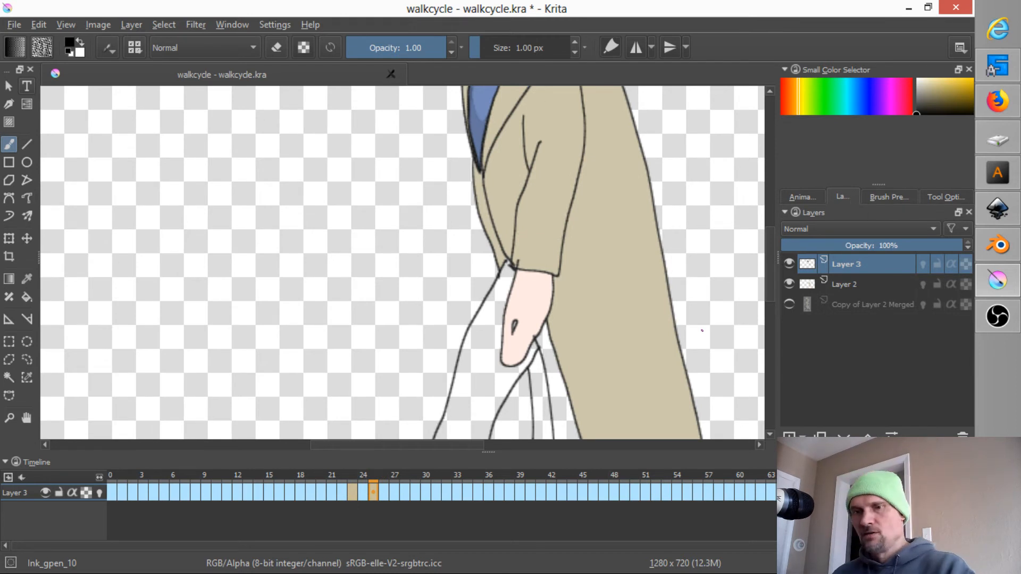
# Step: Step back and forth through frames 22 to 26 of Layer 3 to examine how the cuff detail changes between frames
pyautogui.press('Left')
pyautogui.press('Left')
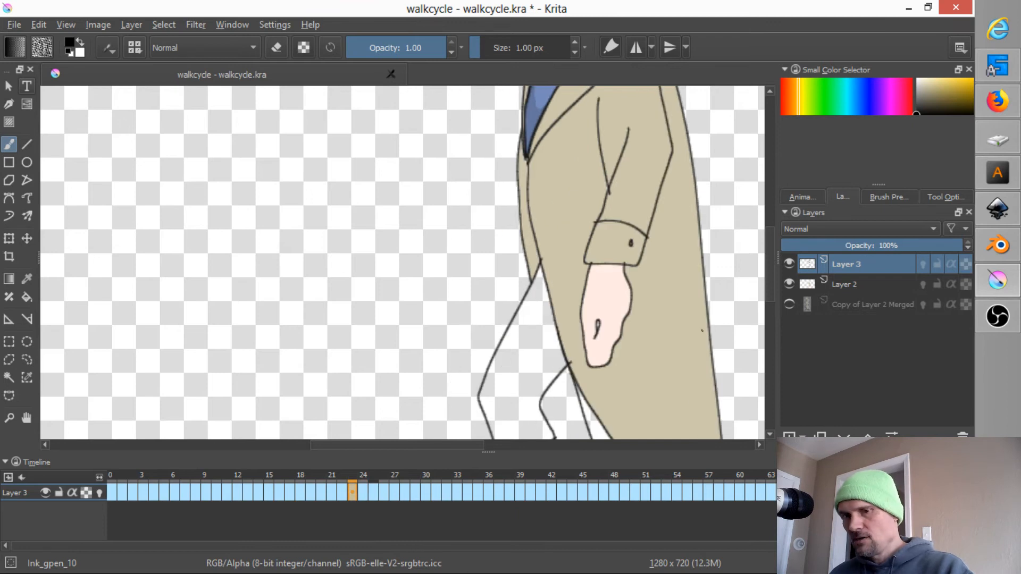
pyautogui.press('Right')
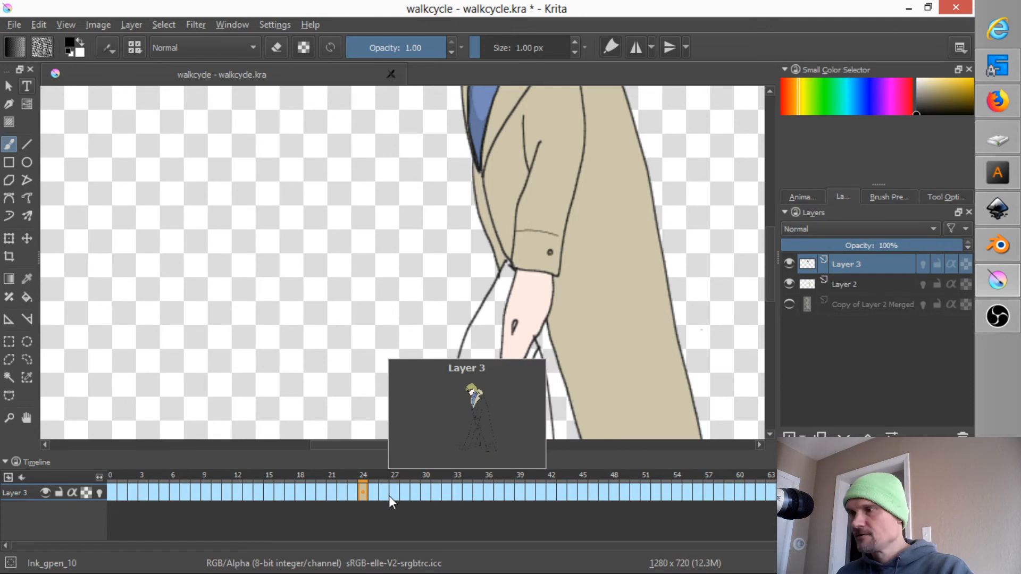
pyautogui.press('.')
pyautogui.press(',')
pyautogui.press(',')
pyautogui.press(',')
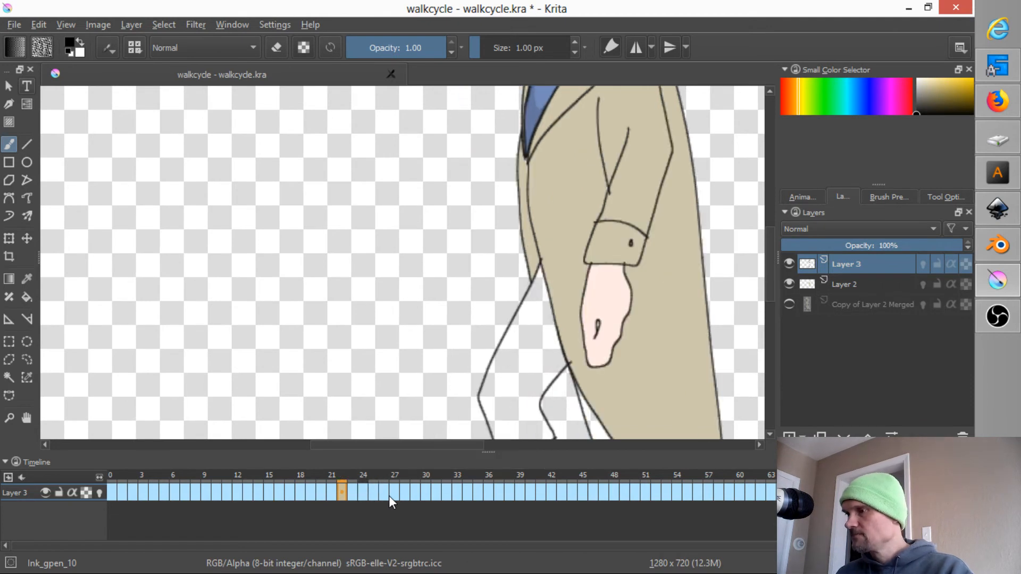
pyautogui.press('.')
pyautogui.press('.')
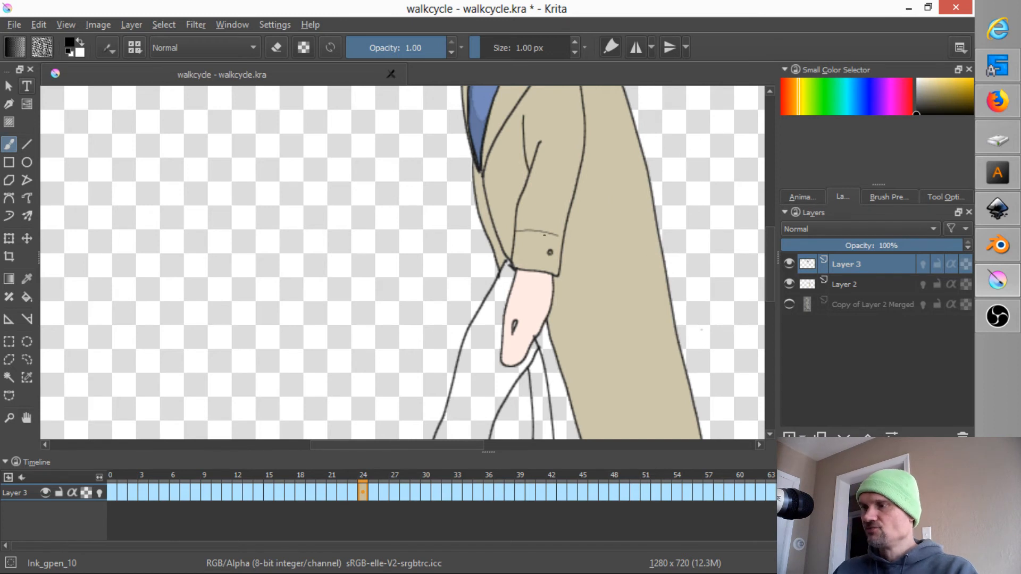
pyautogui.press('.')
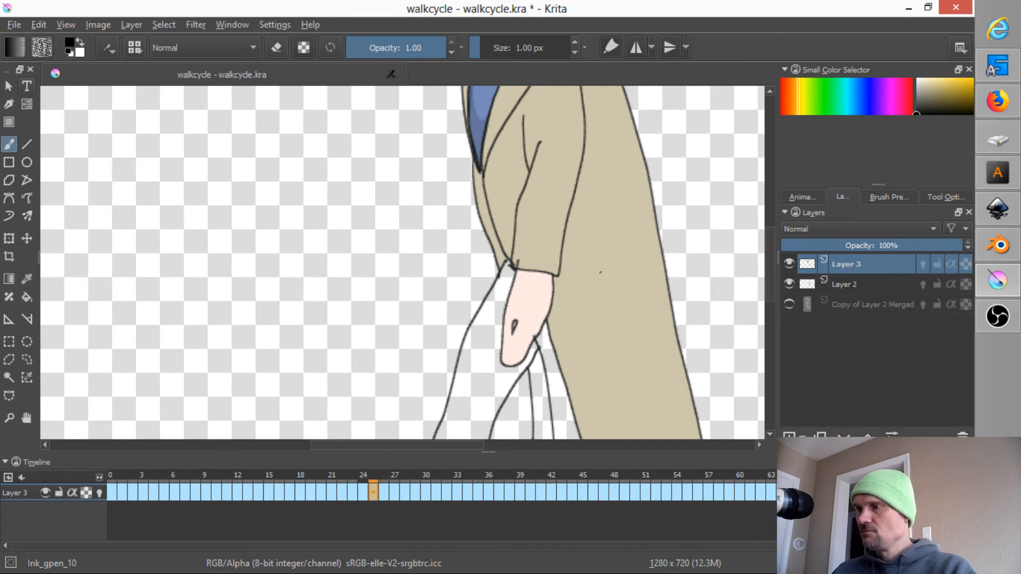
pyautogui.press('.')
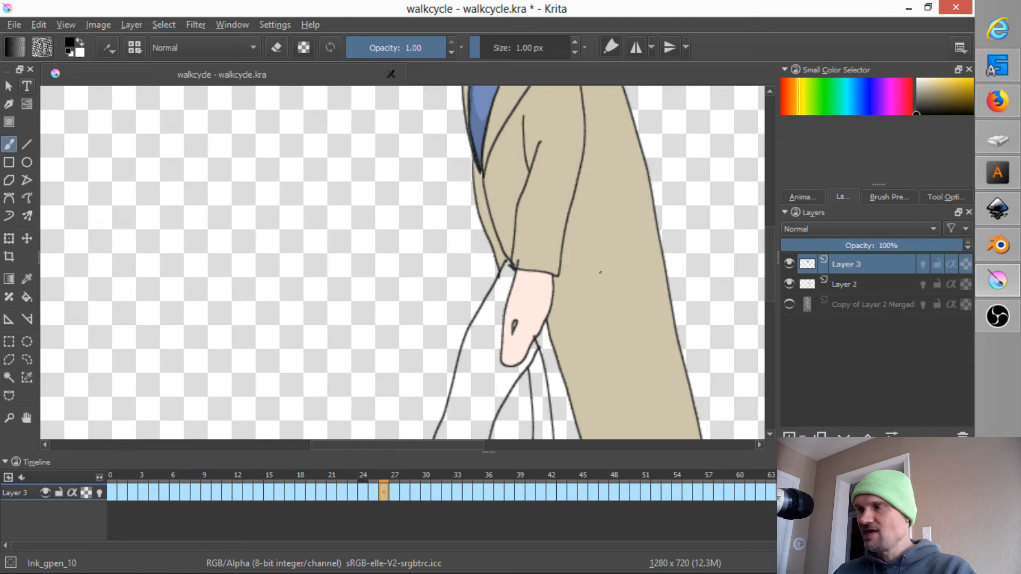
pyautogui.press(',')
pyautogui.press(',')
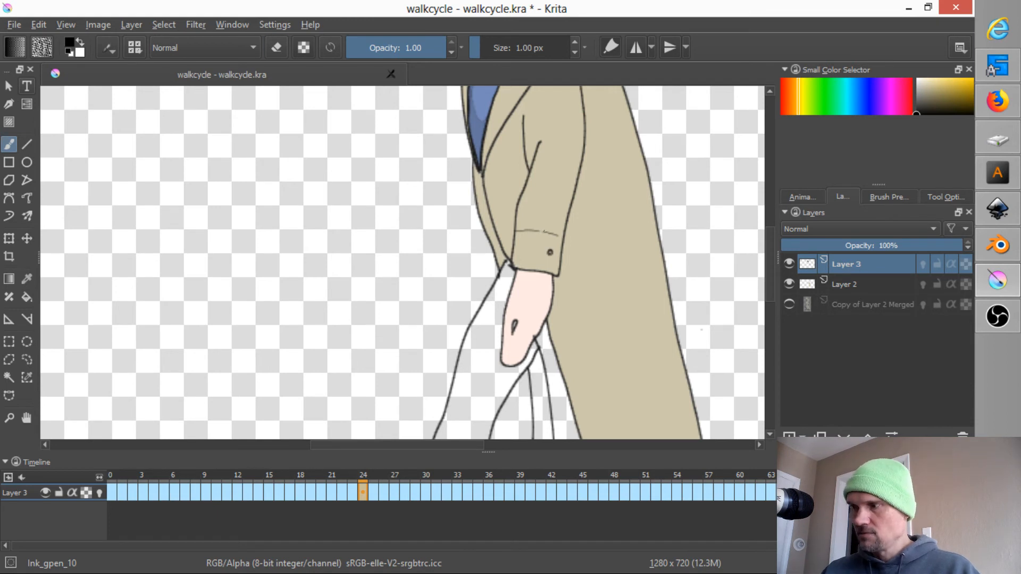
# Step: Erase the cuff line and button from the frame 24 sleeve, and add a new paint layer above Layer 3
pyautogui.moveTo(534, 239)
pyautogui.mouseDown()
pyautogui.moveTo(552, 226)
pyautogui.moveTo(522, 232)
pyautogui.mouseUp()
pyautogui.press('e')
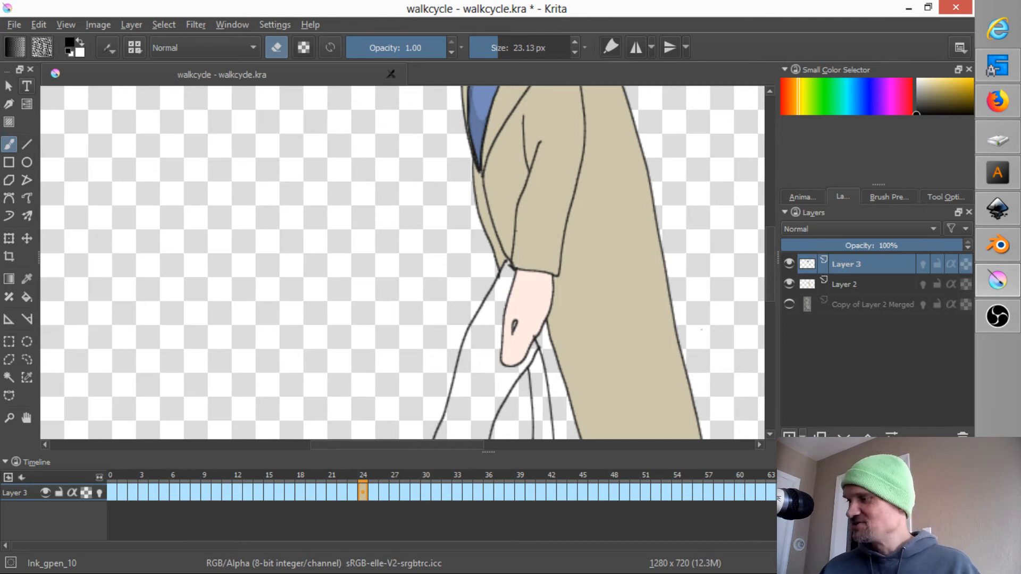
pyautogui.click(789, 434)
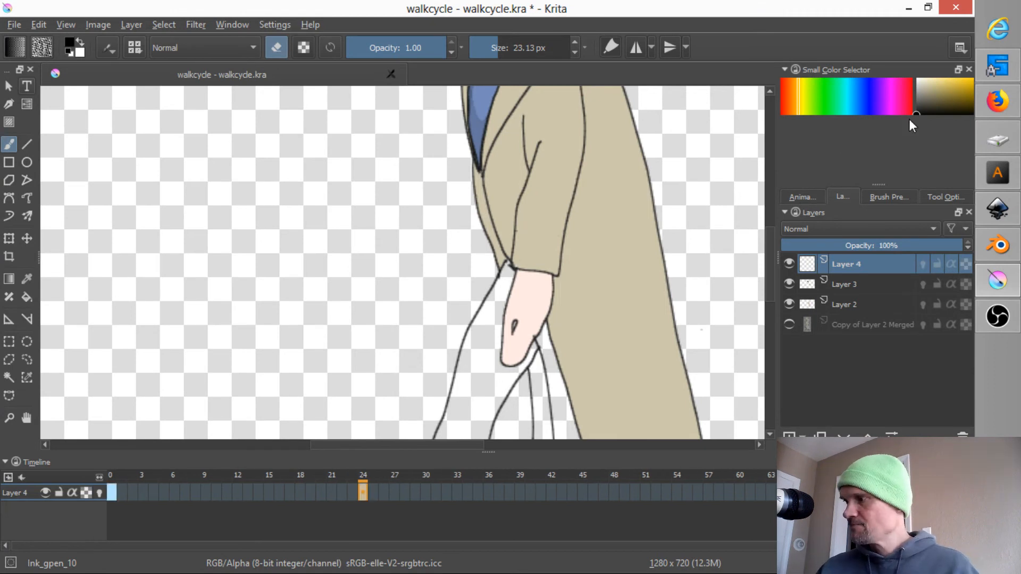
# Step: Draw a cuff line and button on the frame 24 sleeve of Layer 4 with a black 1 px ink pen
pyautogui.click(874, 196)
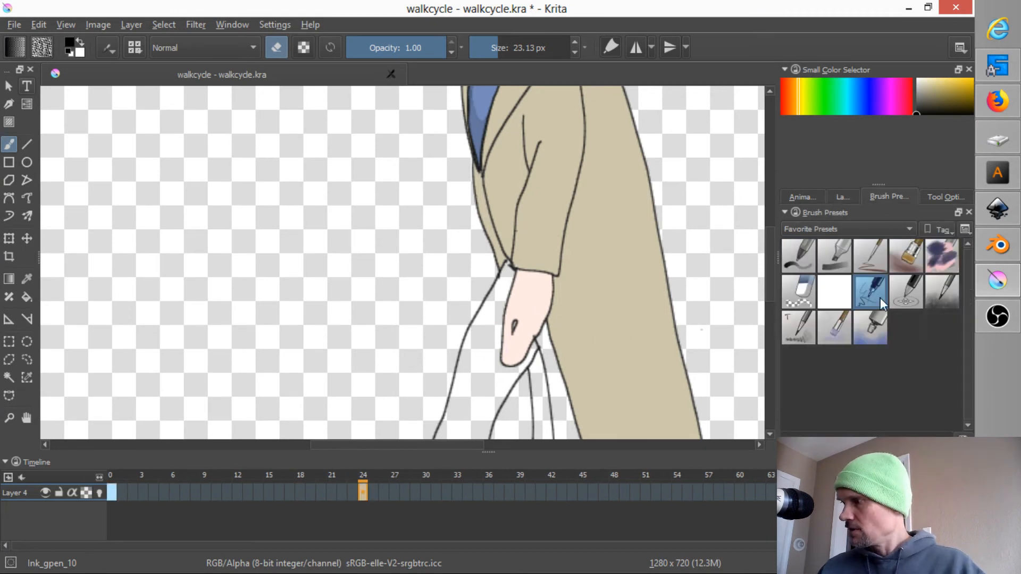
pyautogui.click(862, 295)
pyautogui.click(867, 291)
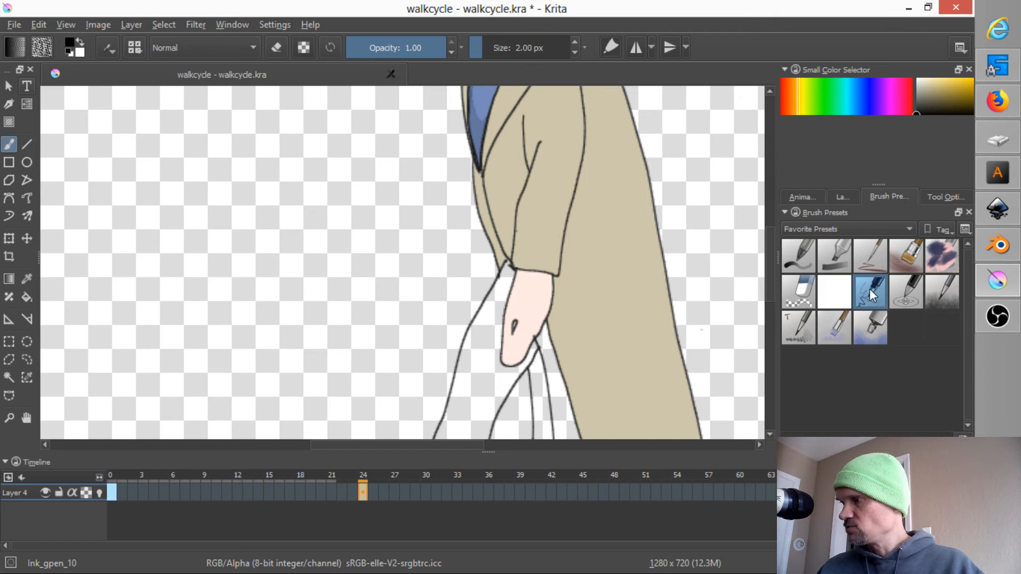
pyautogui.click(574, 53)
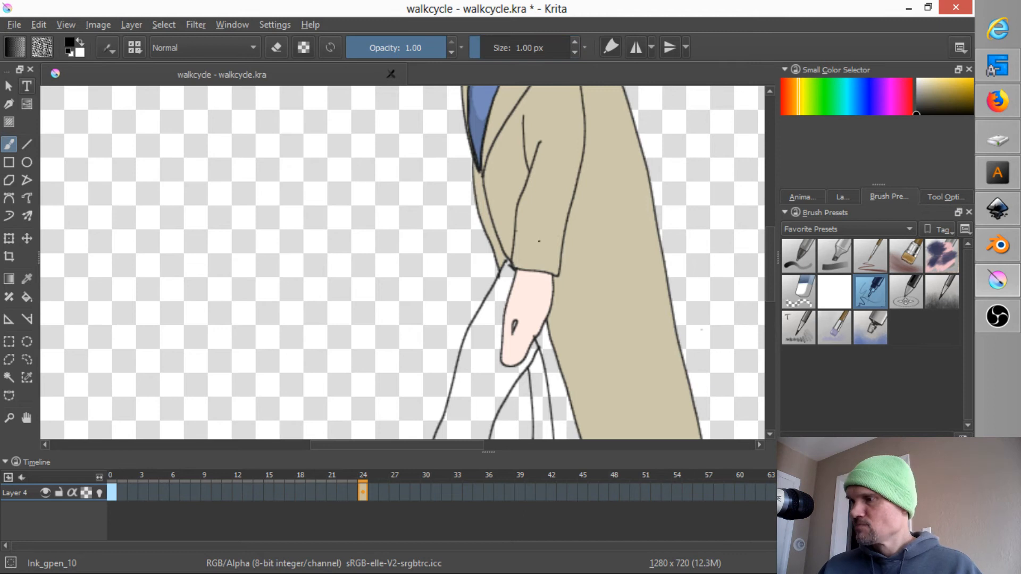
pyautogui.click(522, 233)
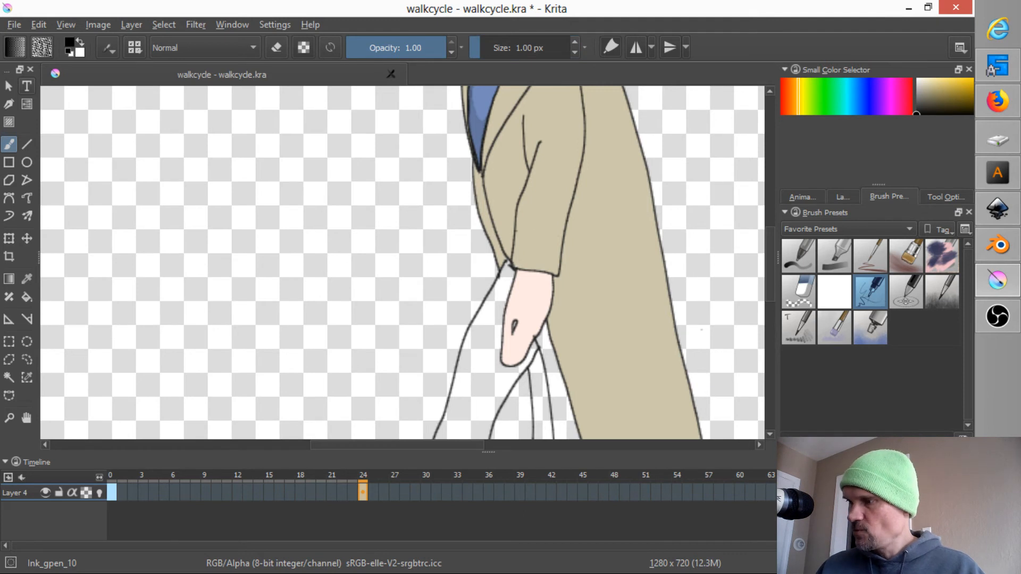
pyautogui.moveTo(523, 229)
pyautogui.mouseDown()
pyautogui.moveTo(550, 231)
pyautogui.moveTo(549, 248)
pyautogui.mouseUp()
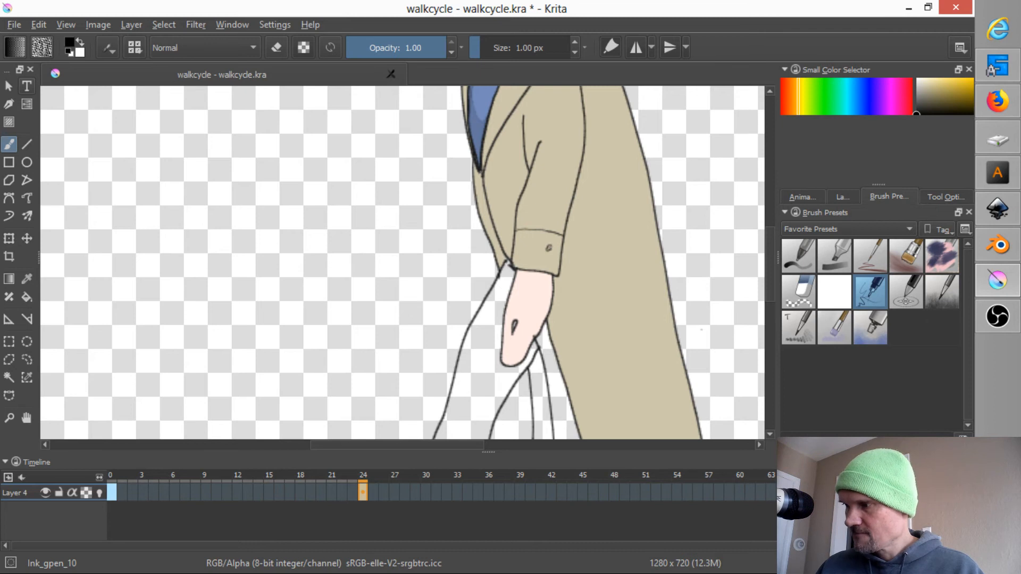
# Step: Step back and forth through frames 24 to 26 to check the cuff line and button against the sleeve
pyautogui.press('.')
pyautogui.press('.')
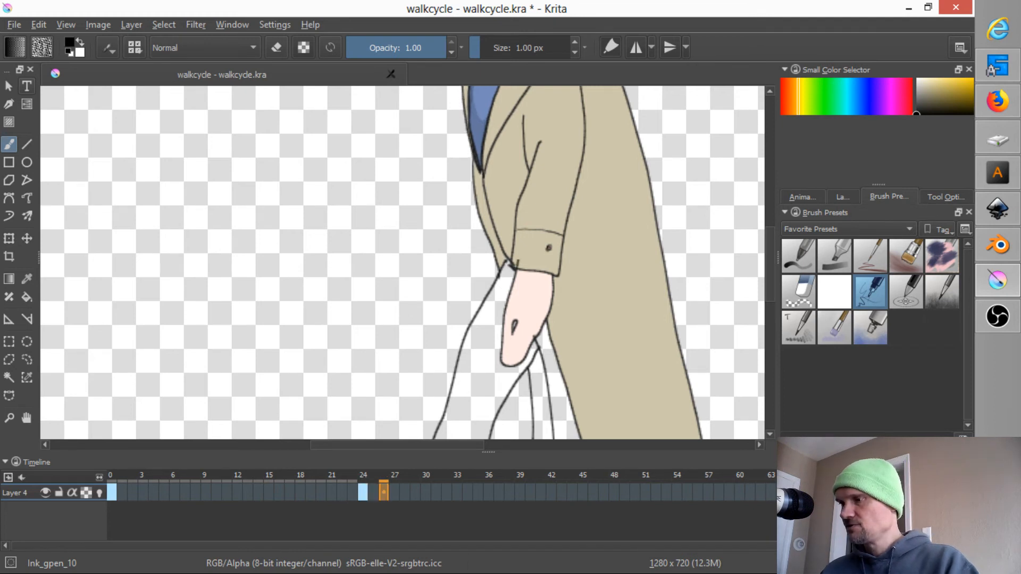
pyautogui.press('.')
pyautogui.press(',')
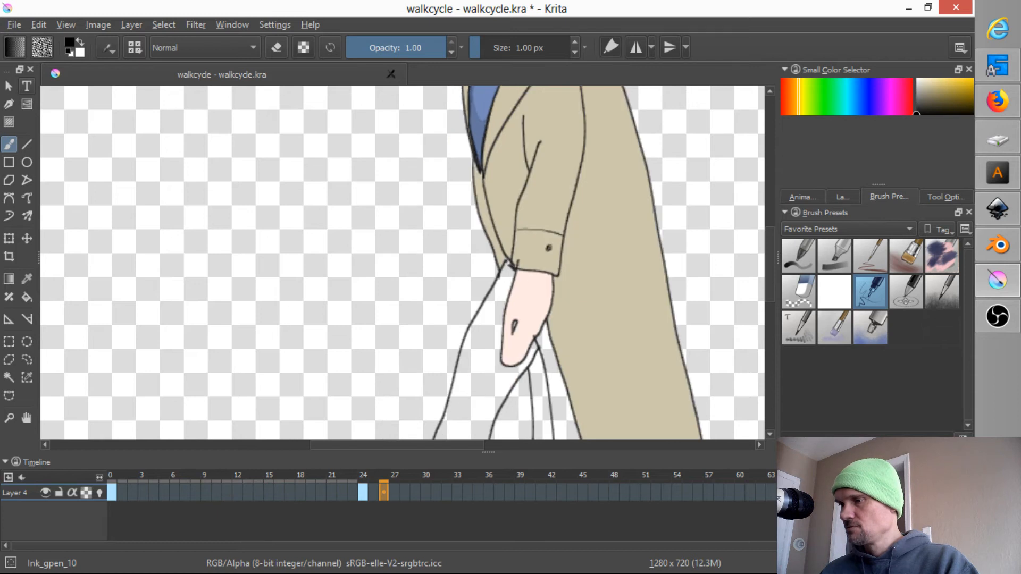
pyautogui.press(',')
pyautogui.press(',')
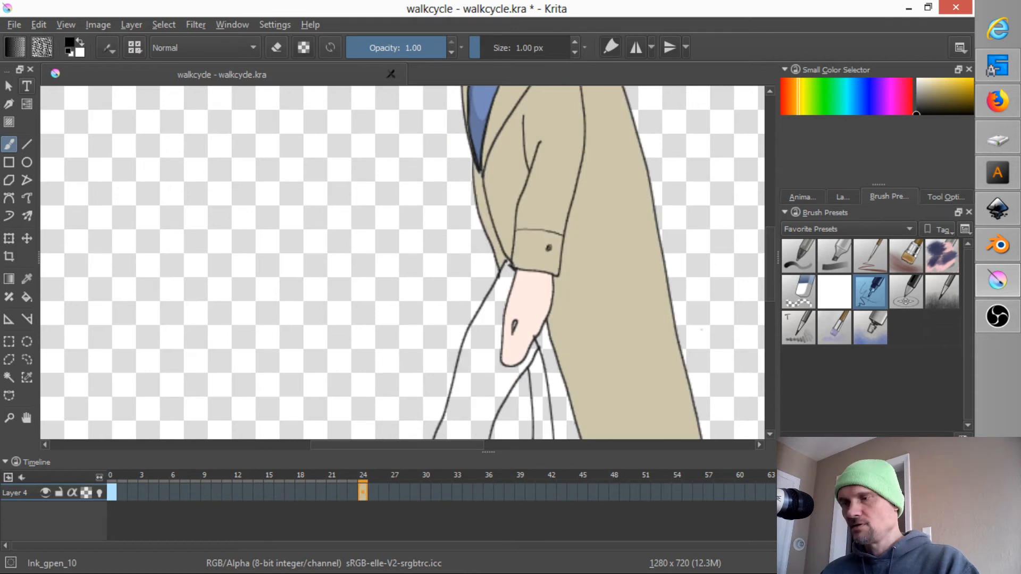
pyautogui.press('.')
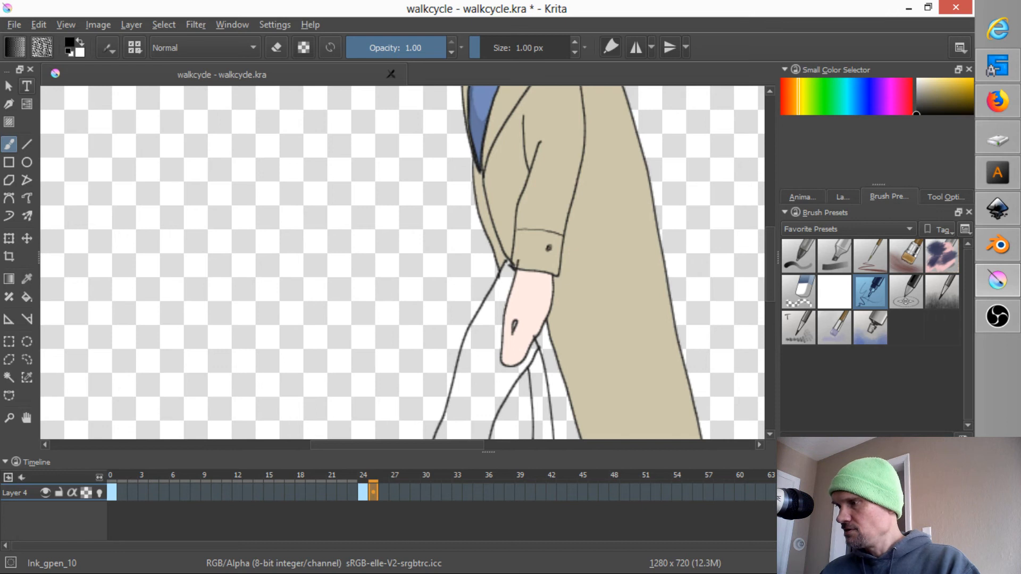
# Step: Erase the stray marks at the lower front corner of the cuff on frames 25 and 26 of Layer 3
pyautogui.click(841, 197)
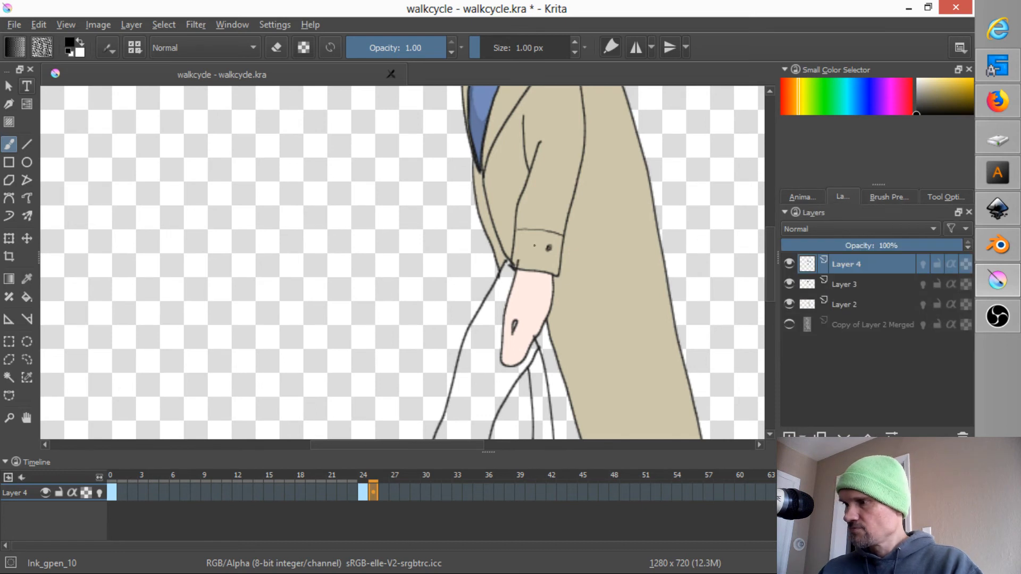
pyautogui.click(831, 285)
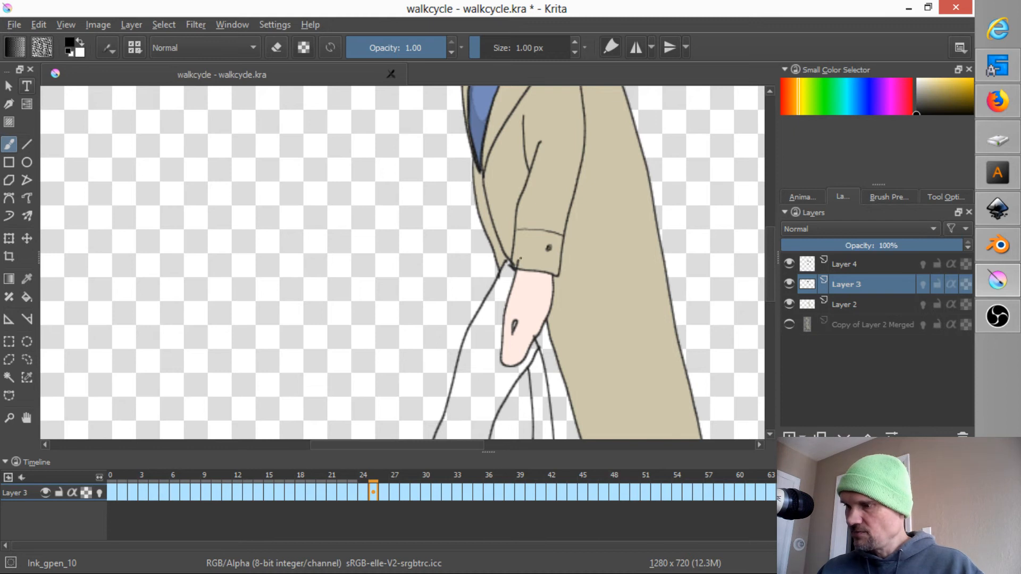
pyautogui.press('e')
pyautogui.press('e')
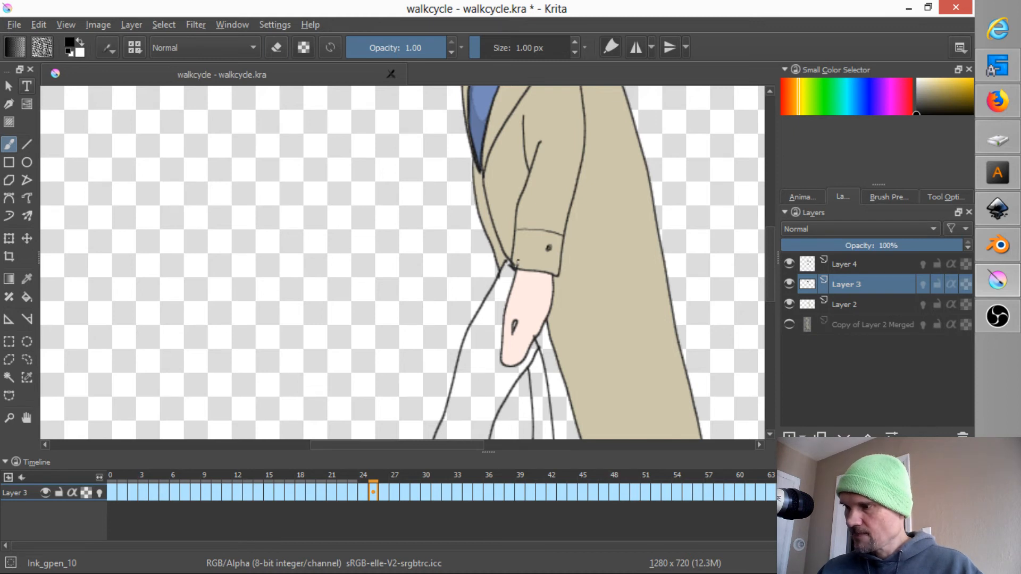
pyautogui.press('e')
pyautogui.press('e')
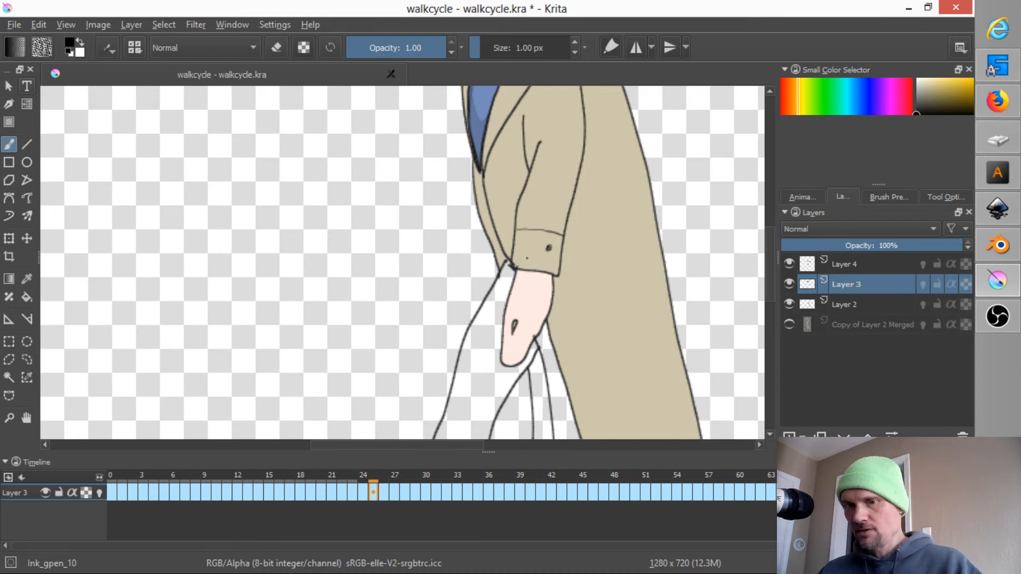
pyautogui.press('.')
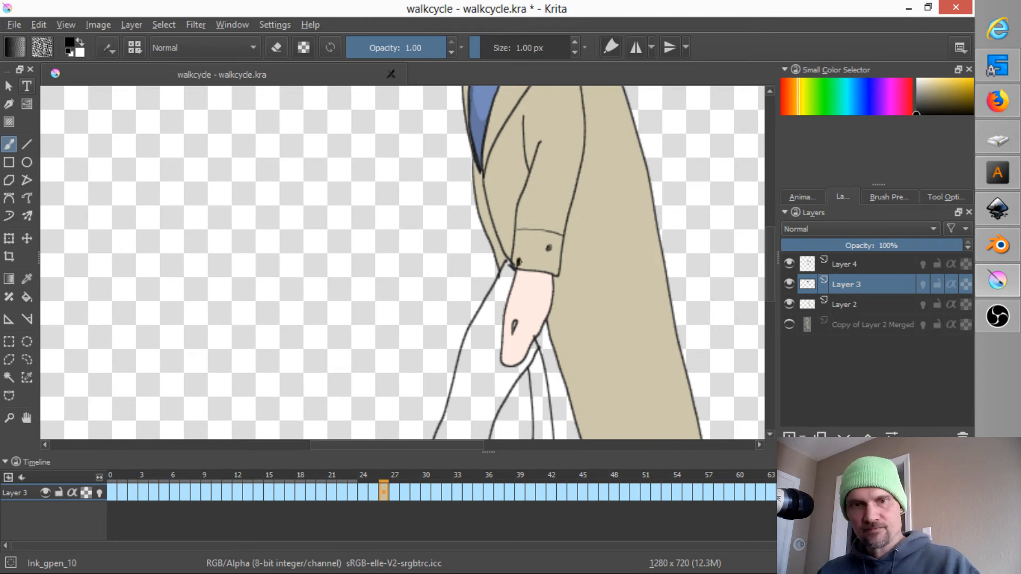
pyautogui.press('e')
pyautogui.moveTo(519, 259); pyautogui.dragTo(518, 262)
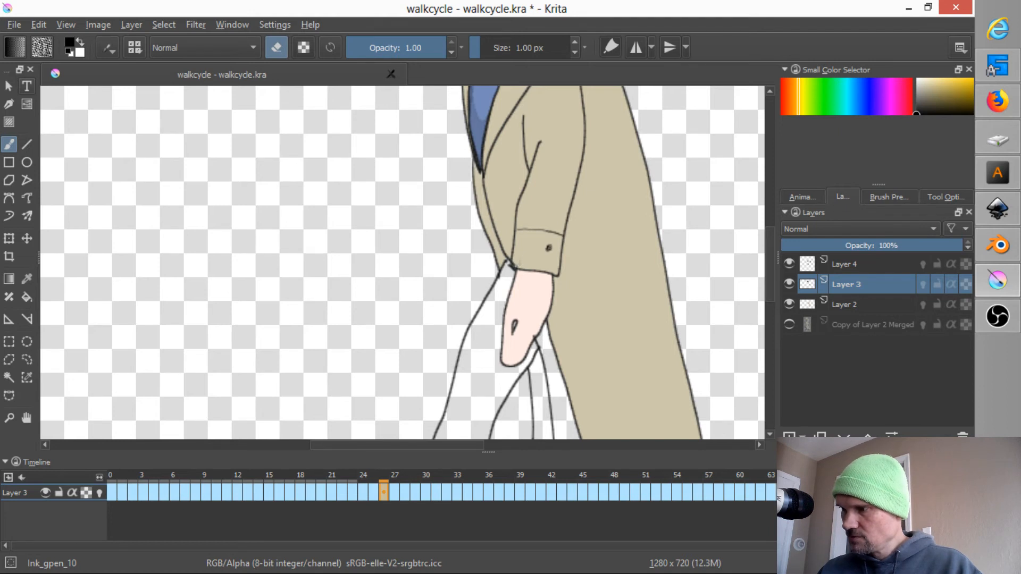
# Step: Add a blank keyframe at frame 27 of Layer 4 and draw a solid black button on the sleeve cuff
pyautogui.press('.')
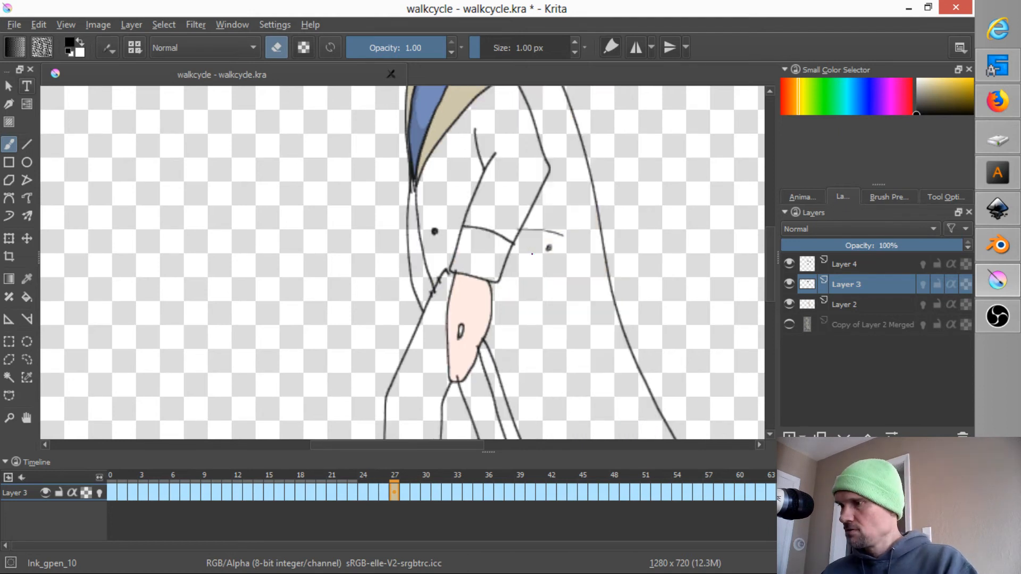
pyautogui.click(834, 263)
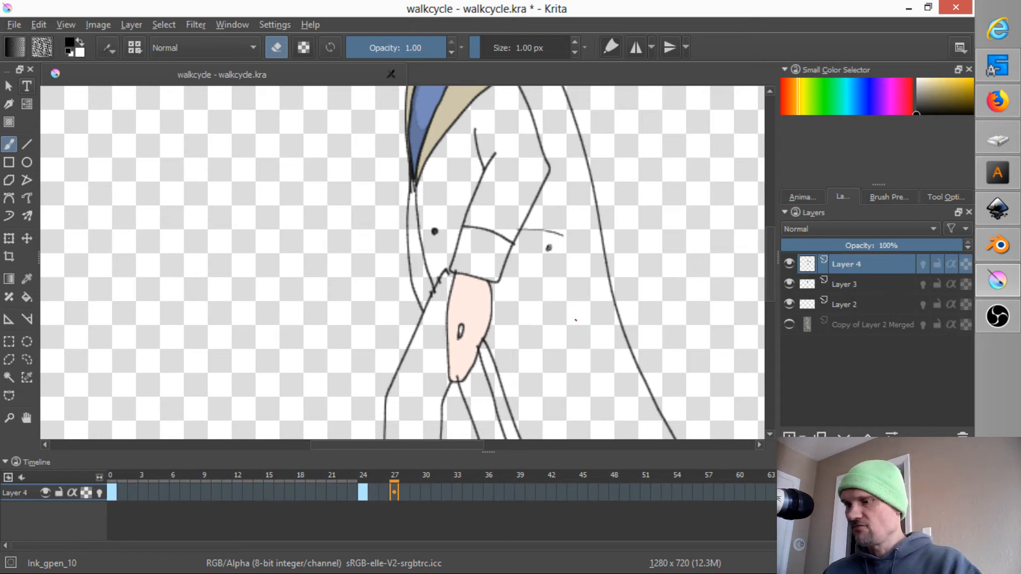
pyautogui.hotkey('ctrl', 'z')
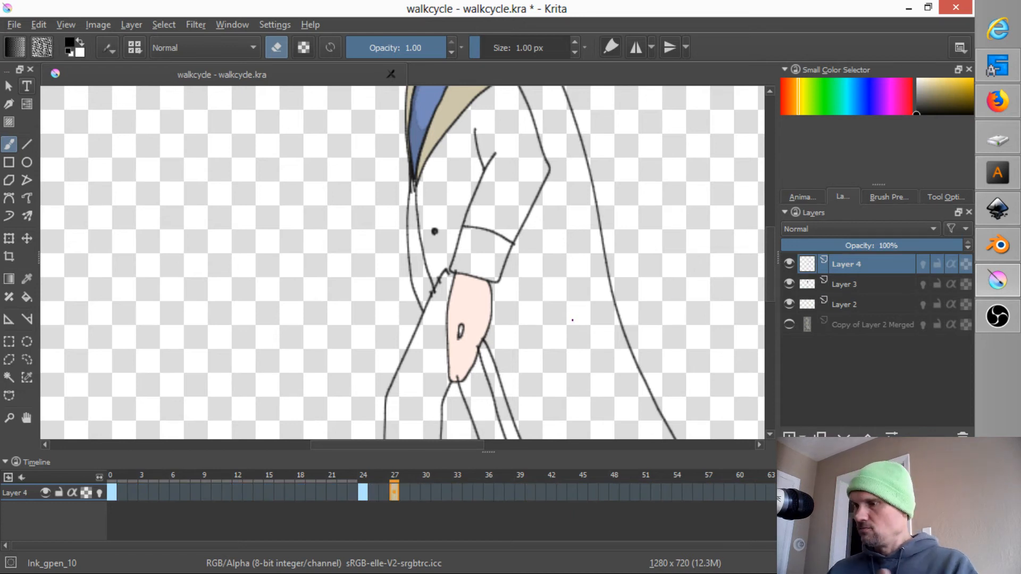
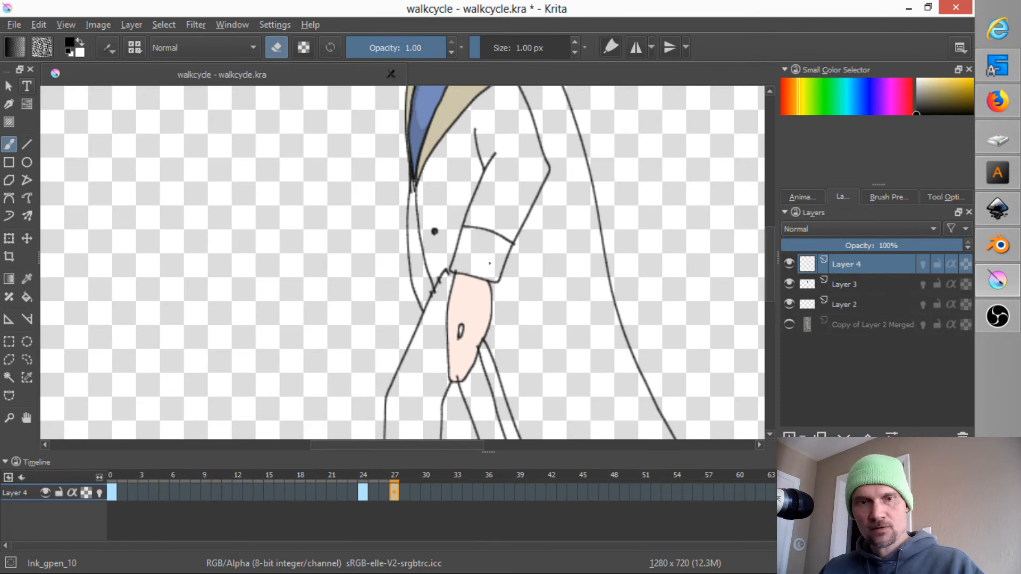
pyautogui.press('e')
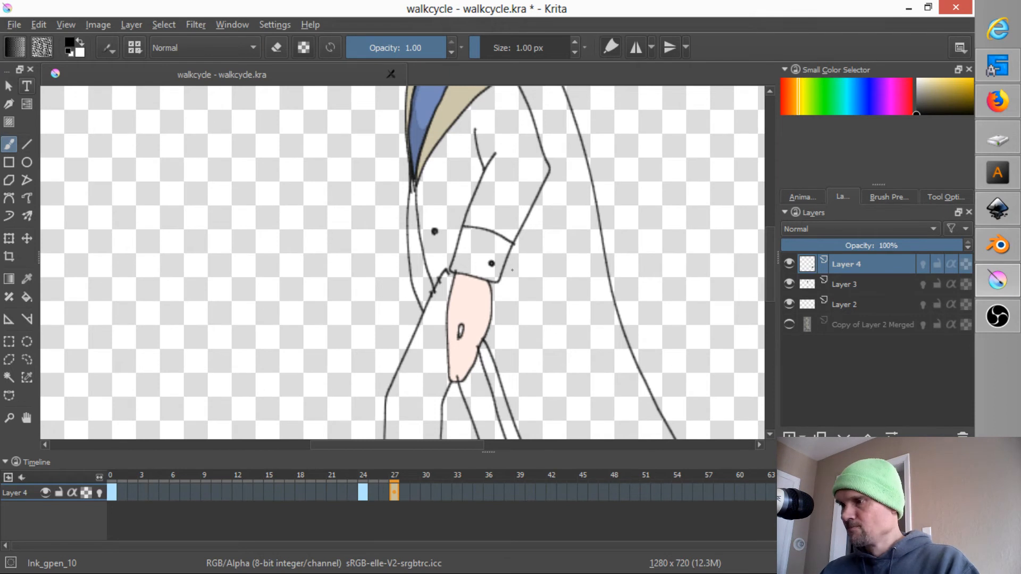
# Step: End the button drawing with a blank keyframe at frame 30 of Layer 4, and merge Layer 4 down into Layer 3
pyautogui.press('.')
pyautogui.press('.')
pyautogui.press('.')
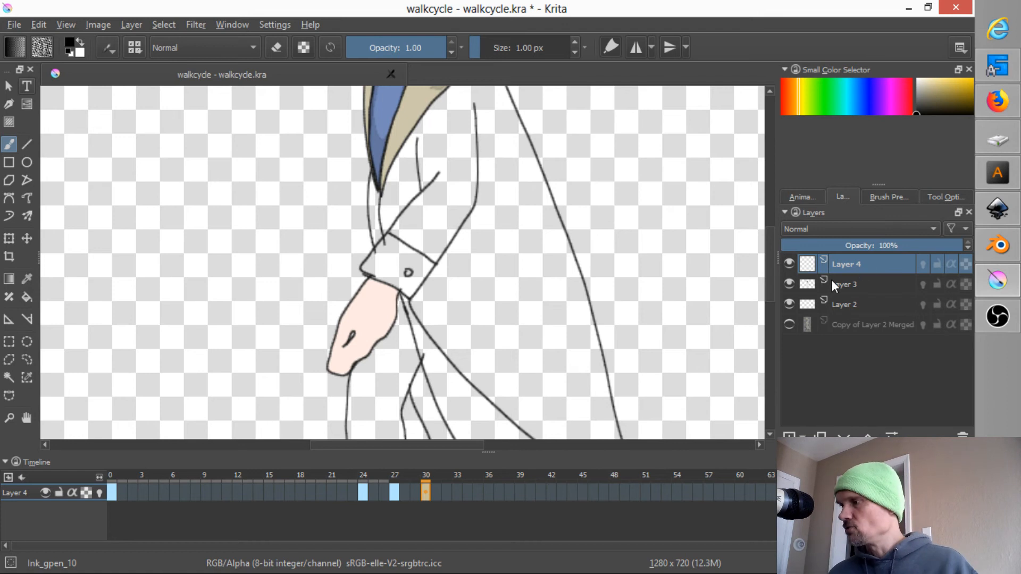
pyautogui.hotkey('ctrl', 'e')
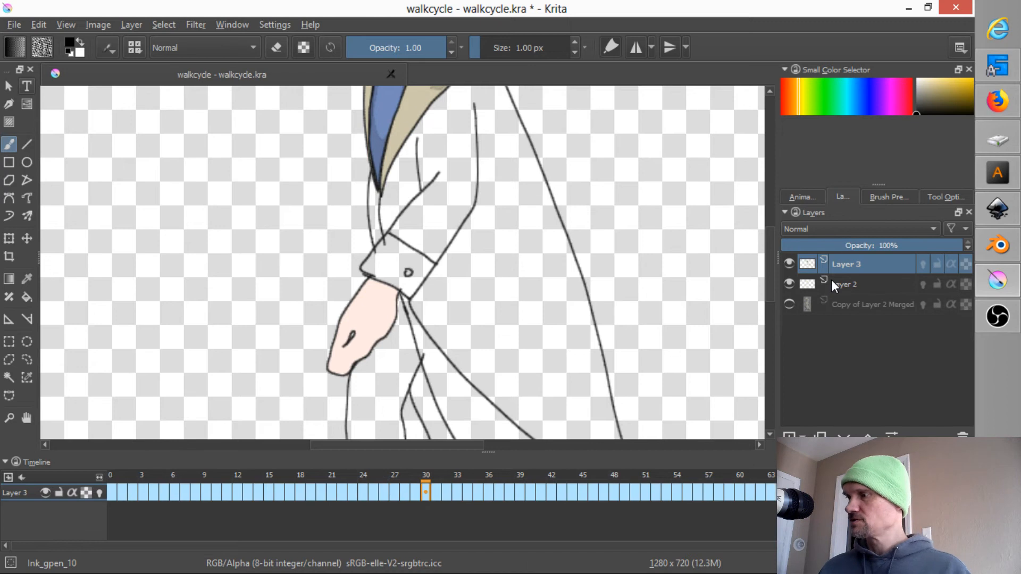
# Step: Switch to Layer 2 at frame 21 and compare its coat colouring with frame 18
pyautogui.moveTo(394, 473); pyautogui.dragTo(343, 467)
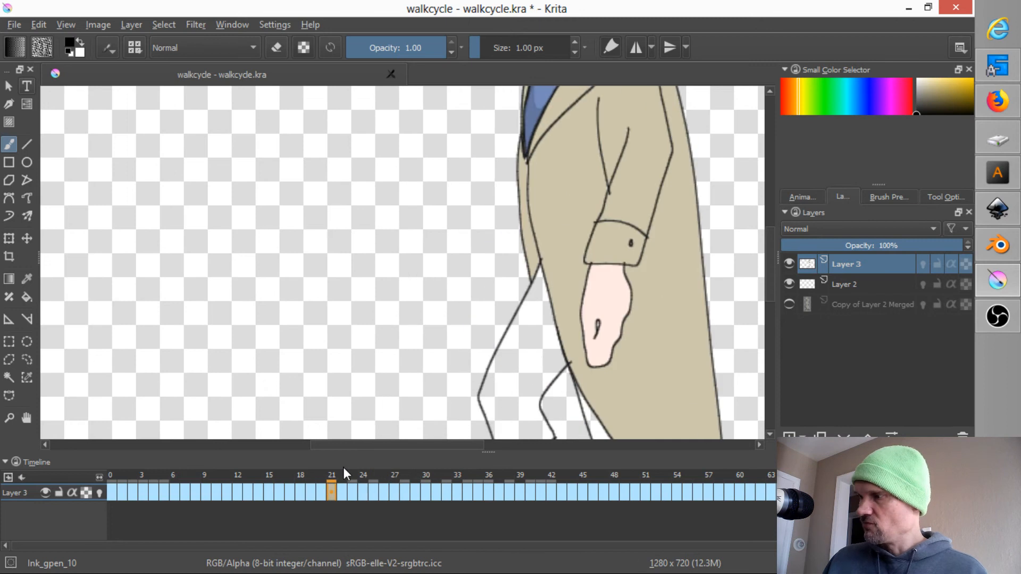
pyautogui.click(858, 285)
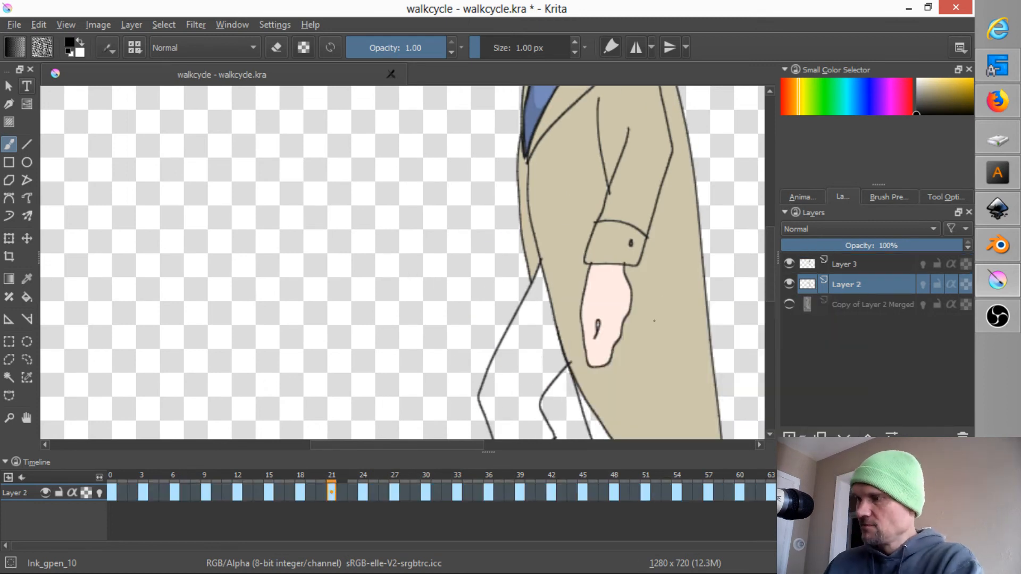
pyautogui.middleClick(644, 303)
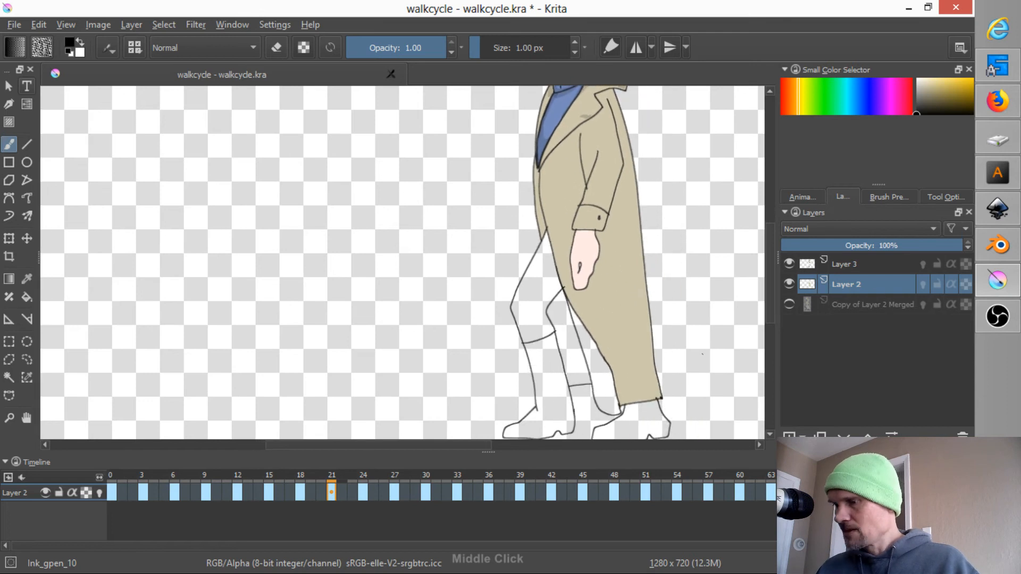
pyautogui.click(301, 479)
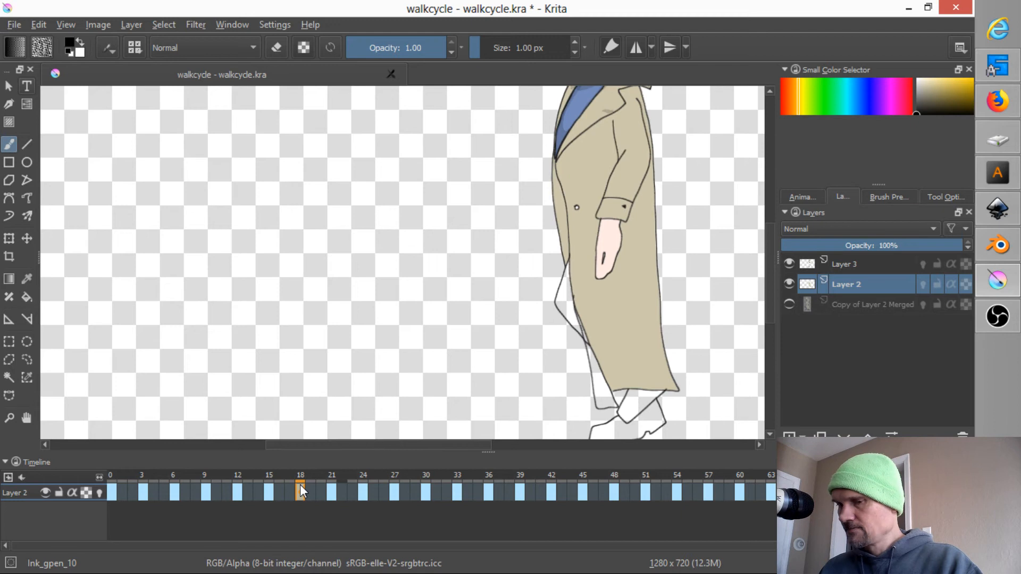
pyautogui.press('Right')
pyautogui.press('Right')
pyautogui.press('Right')
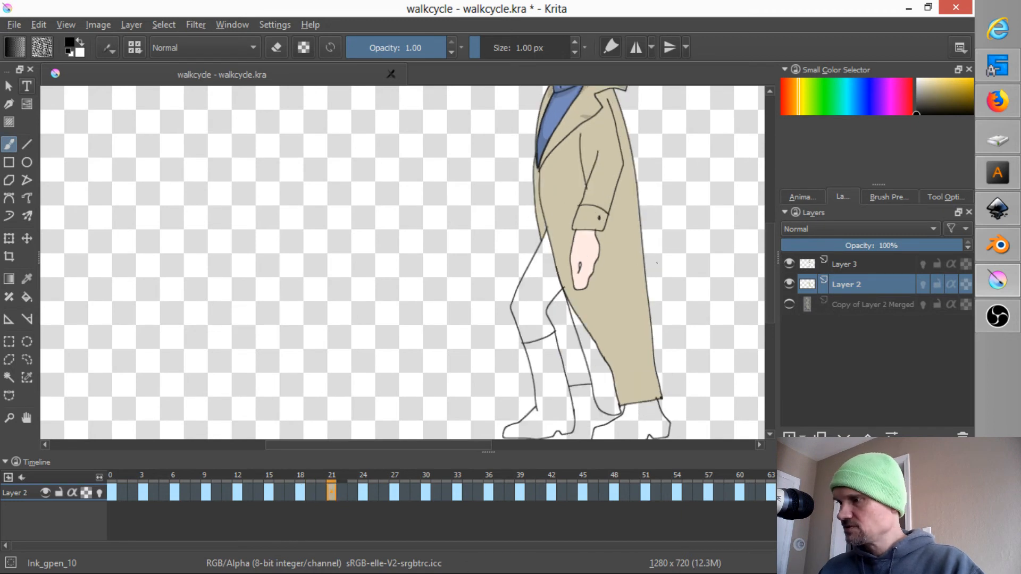
# Step: Sample the coat's beige and fill the coat, sleeve and cuff with it on frame 27 of Layer 2
pyautogui.keyDown('ctrl'); pyautogui.click(620, 313); pyautogui.keyUp('ctrl')
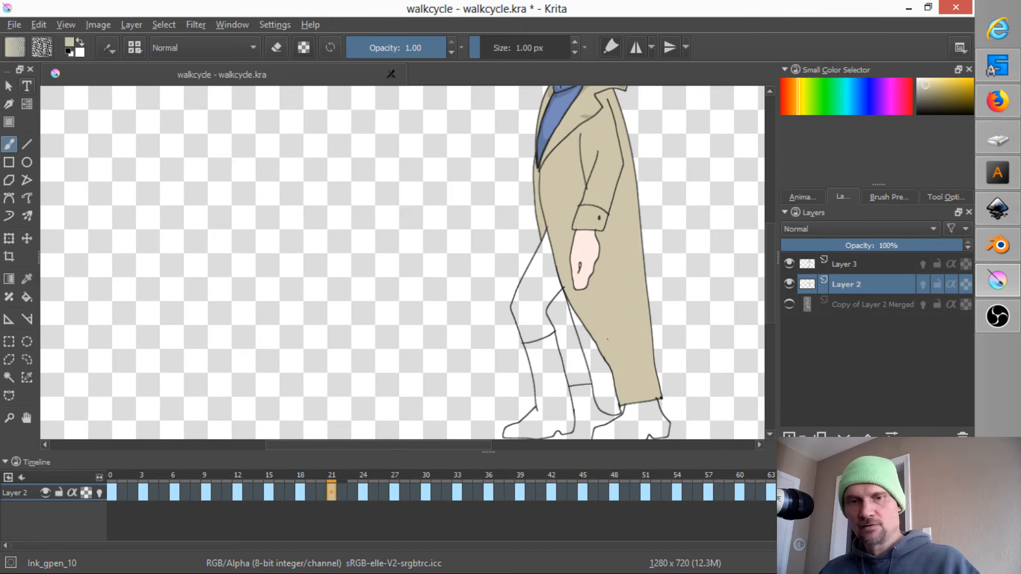
pyautogui.press('f')
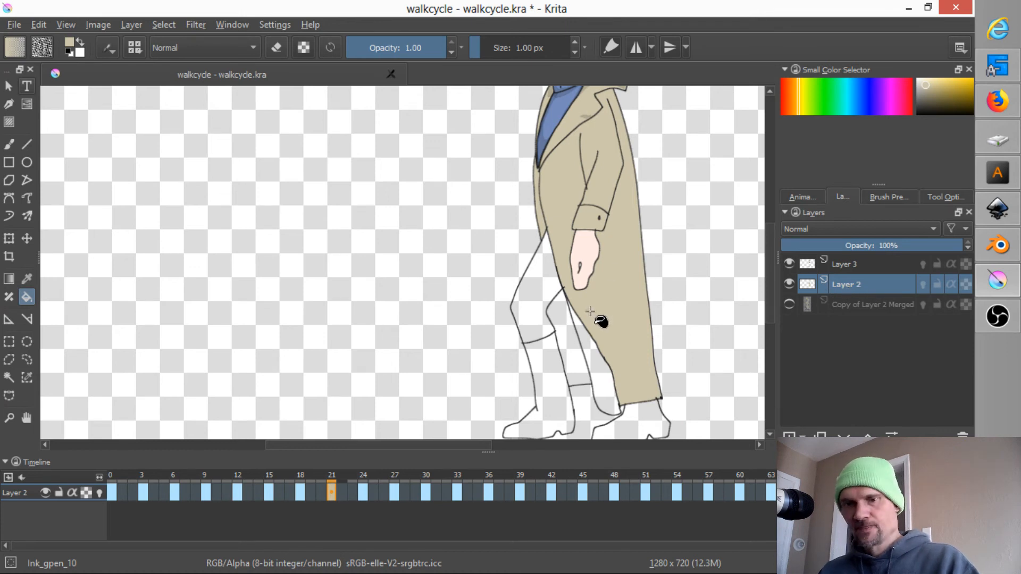
pyautogui.press('.')
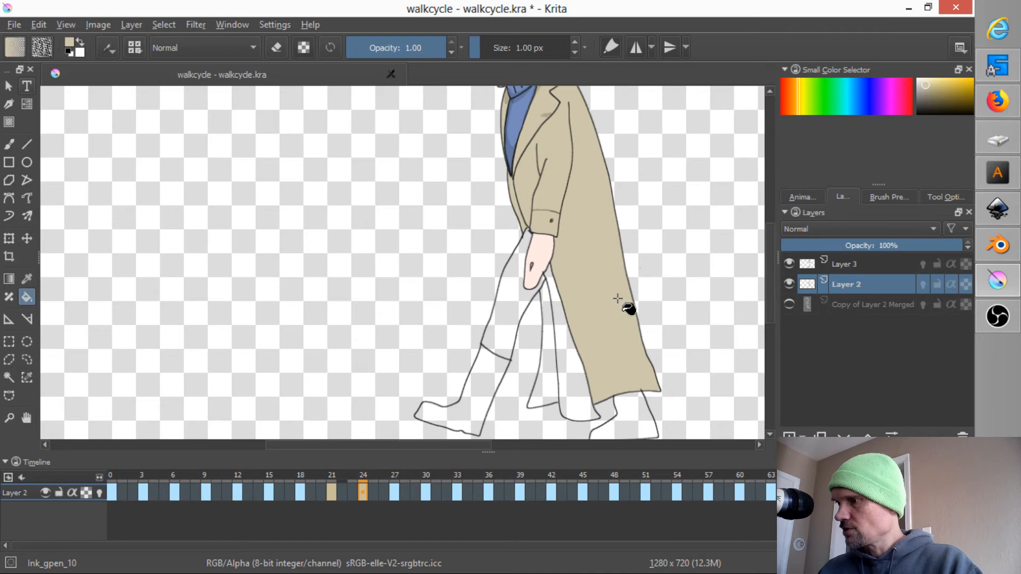
pyautogui.press('.')
pyautogui.click(575, 299)
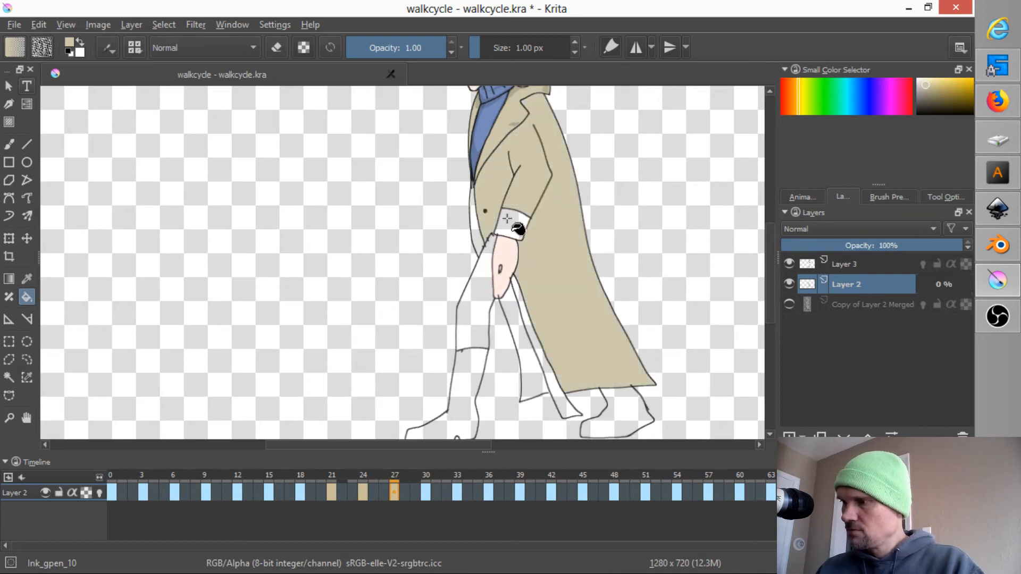
# Step: Fill the coat and sleeve areas with the same beige on frames 30 and 33 of Layer 2
pyautogui.press('.')
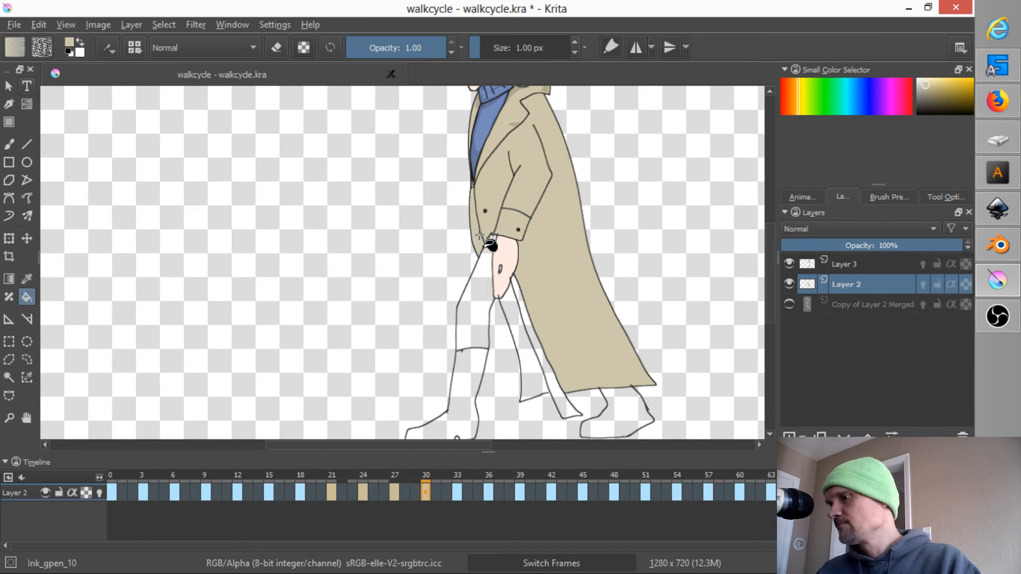
pyautogui.click(461, 213)
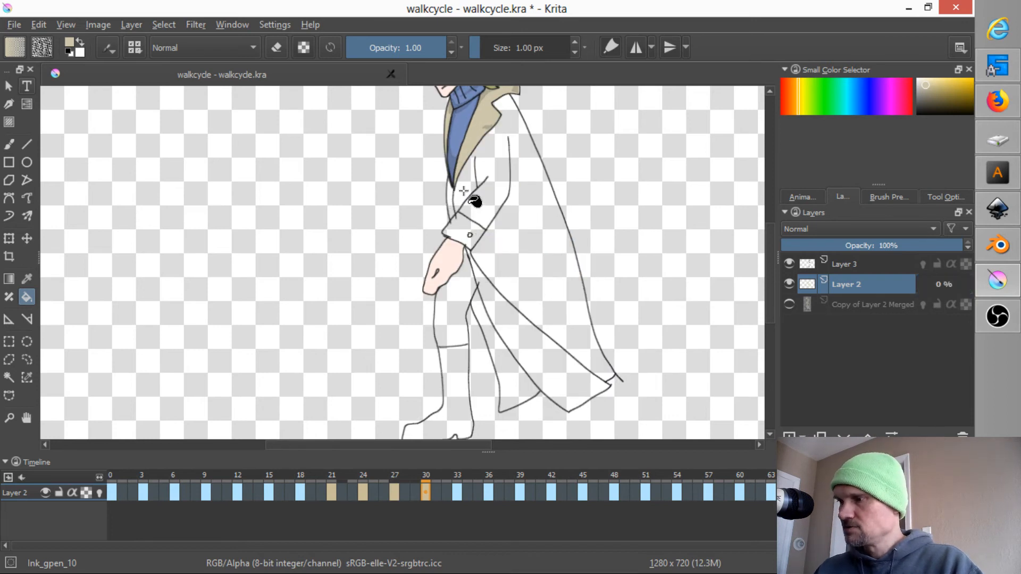
pyautogui.click(469, 225)
pyautogui.press('.')
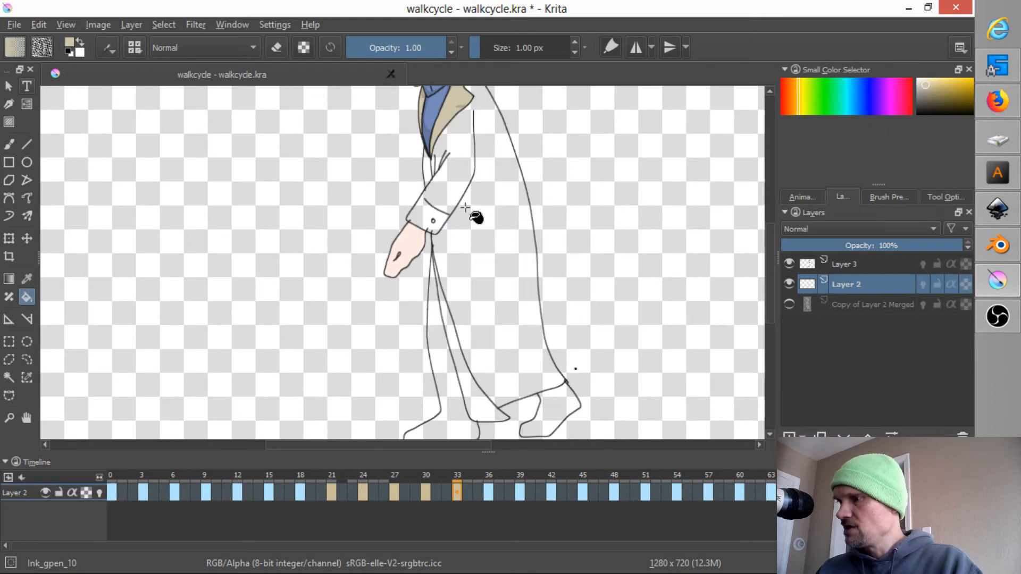
pyautogui.click(428, 173)
pyautogui.click(485, 180)
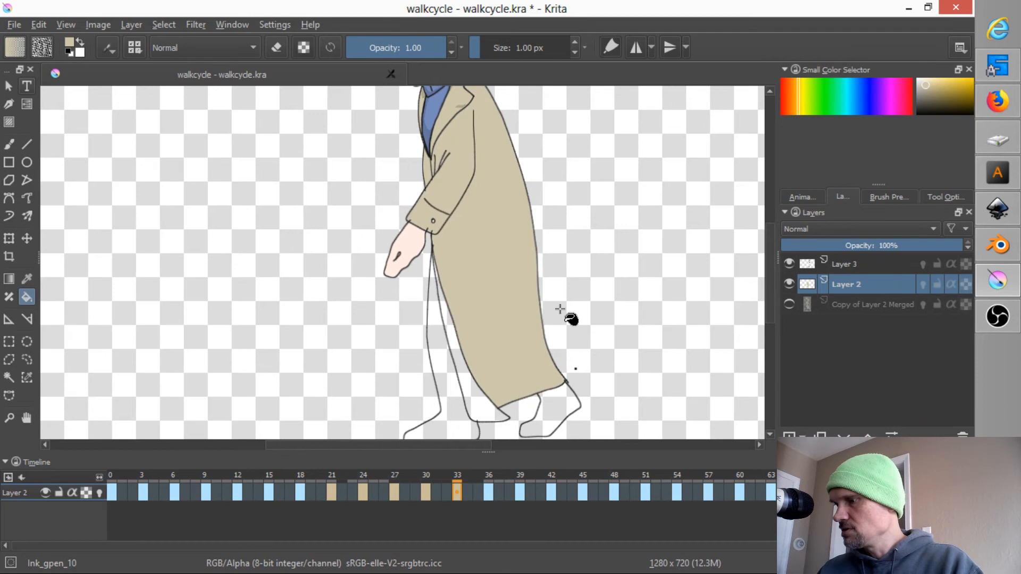
# Step: Fill the coat, sleeves and cuff with the coat's beige on frames 36 and 39 of Layer 2
pyautogui.press('.')
pyautogui.click(493, 182)
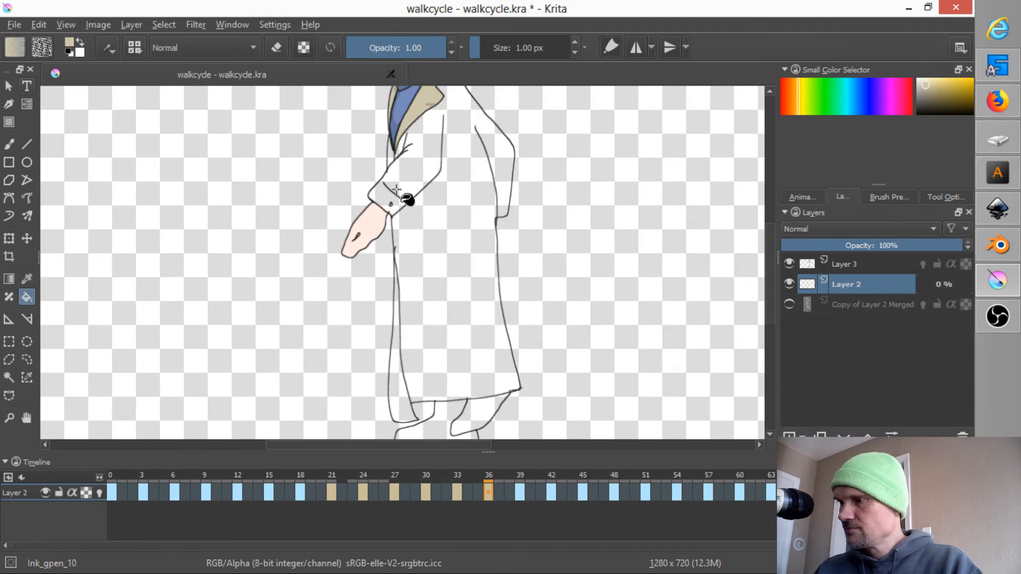
pyautogui.click(389, 154)
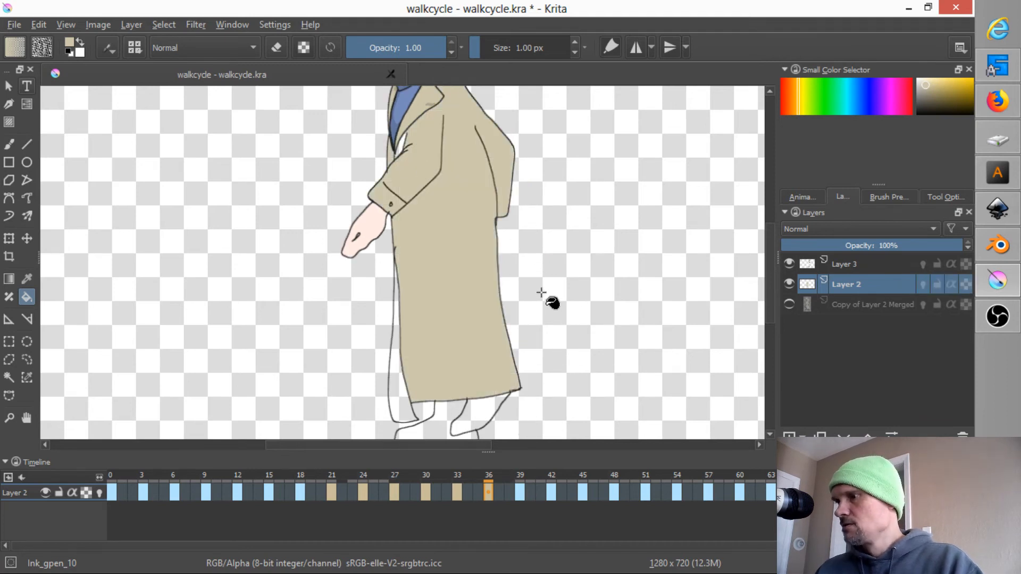
pyautogui.click(404, 144)
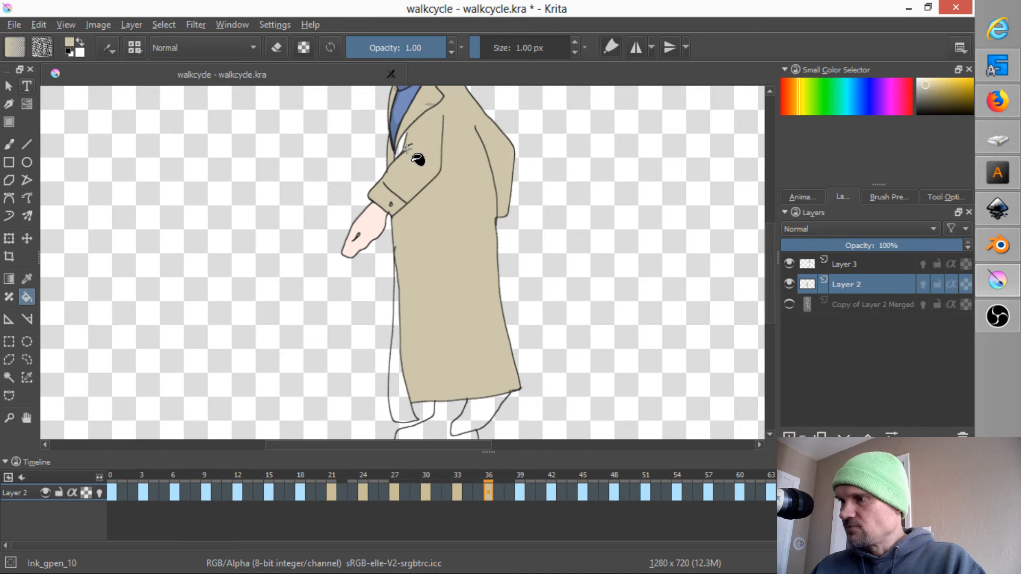
pyautogui.press('Down')
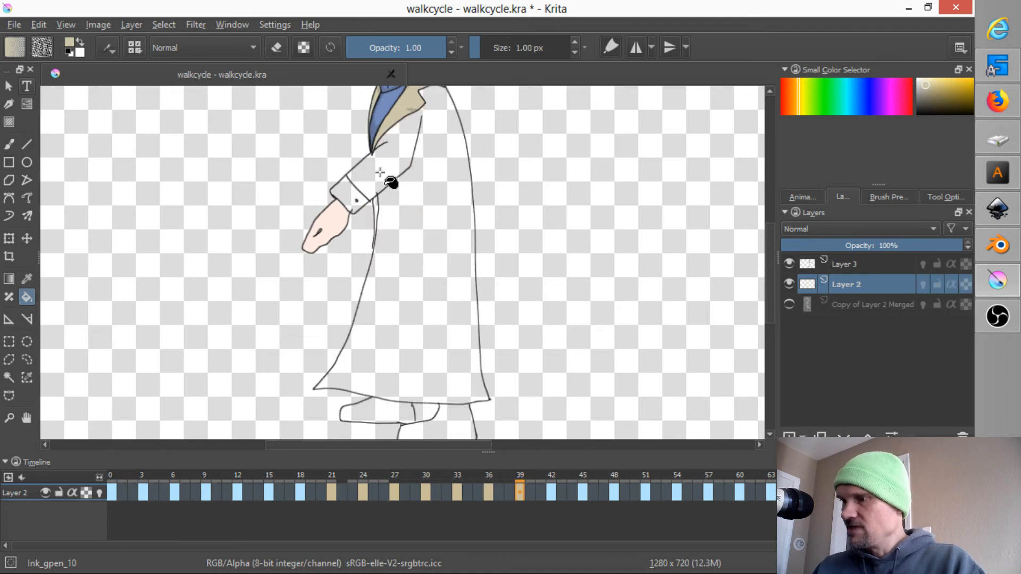
pyautogui.click(393, 170)
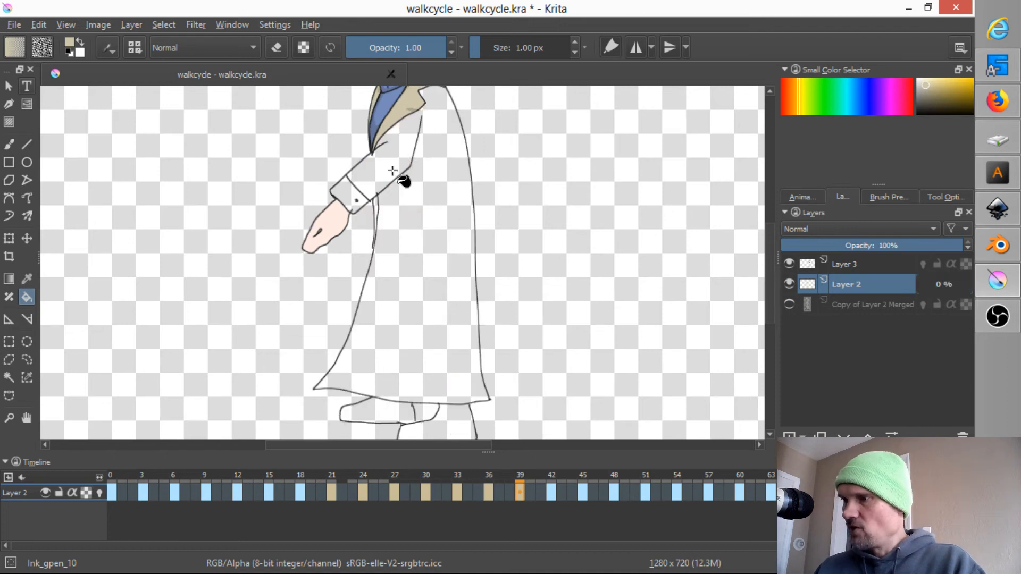
pyautogui.click(355, 202)
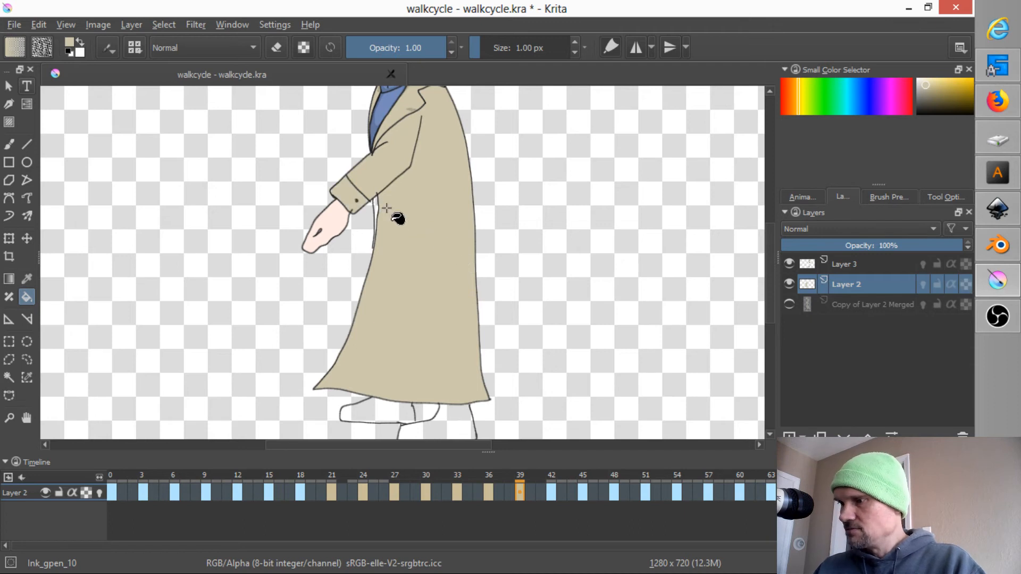
# Step: Colour the cuff, sleeve and coat body beige on frames 42 and 45 of Layer 2
pyautogui.press('Down')
pyautogui.click(330, 200)
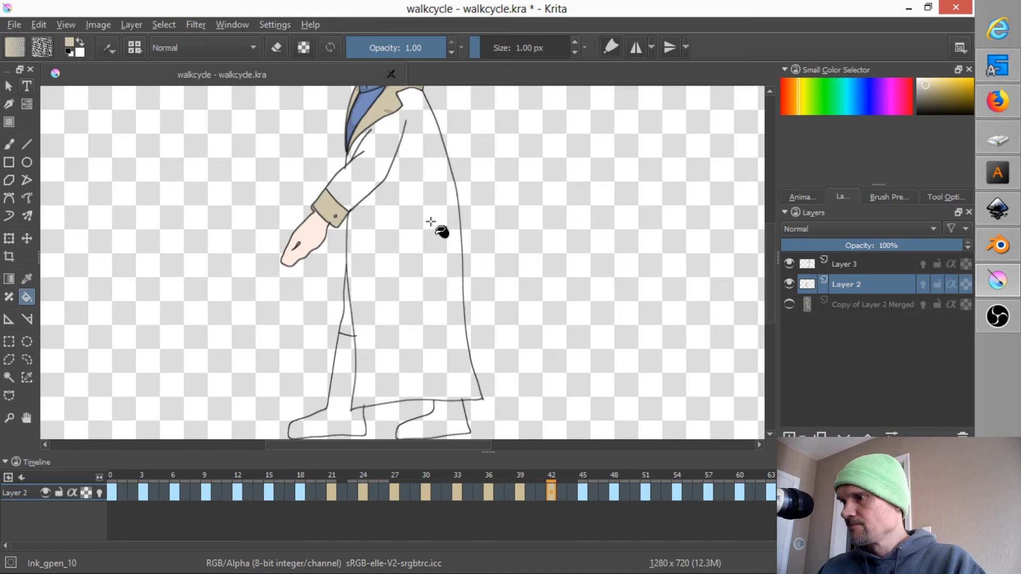
pyautogui.click(430, 221)
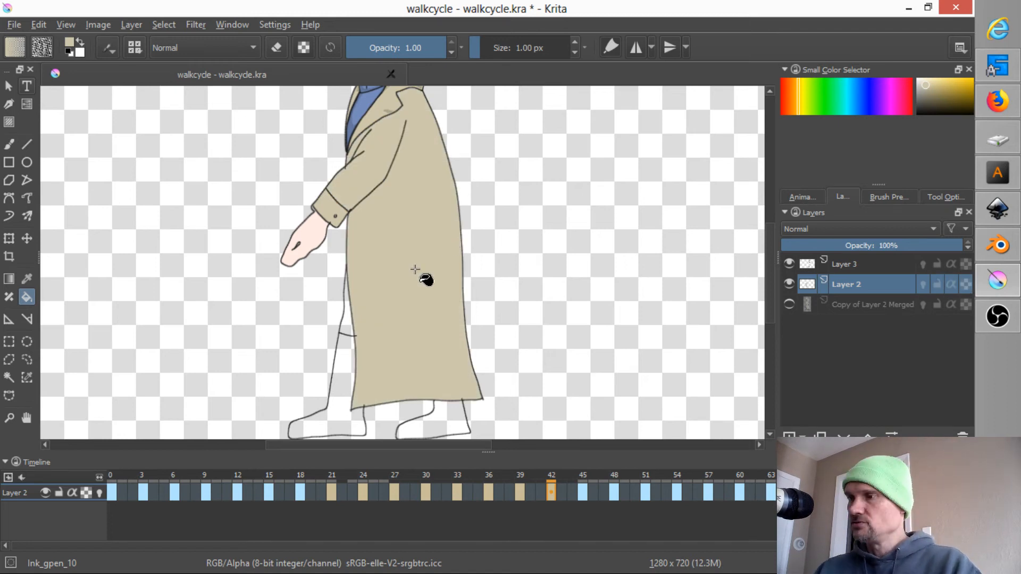
pyautogui.press('Down')
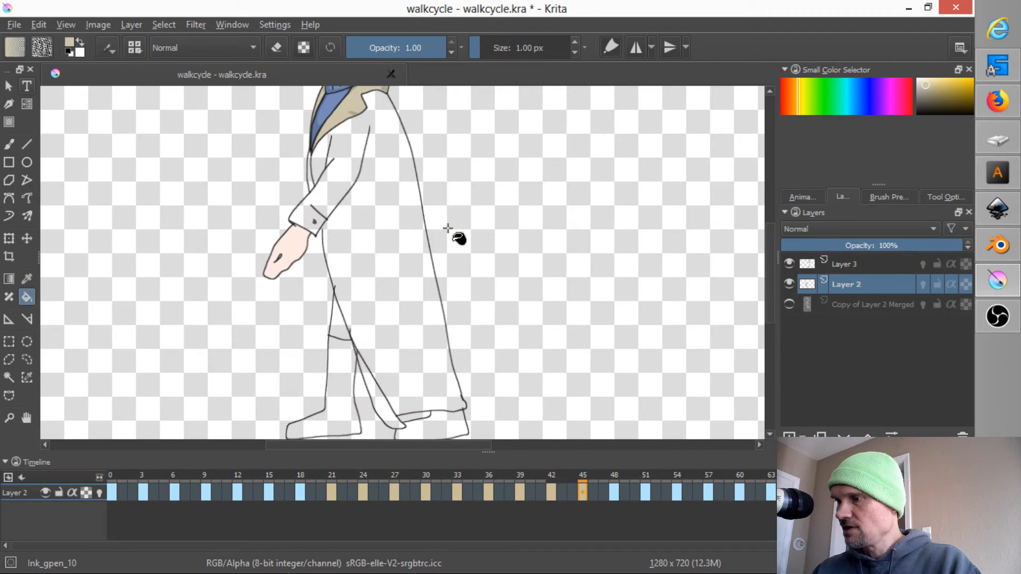
pyautogui.click(340, 183)
pyautogui.click(322, 183)
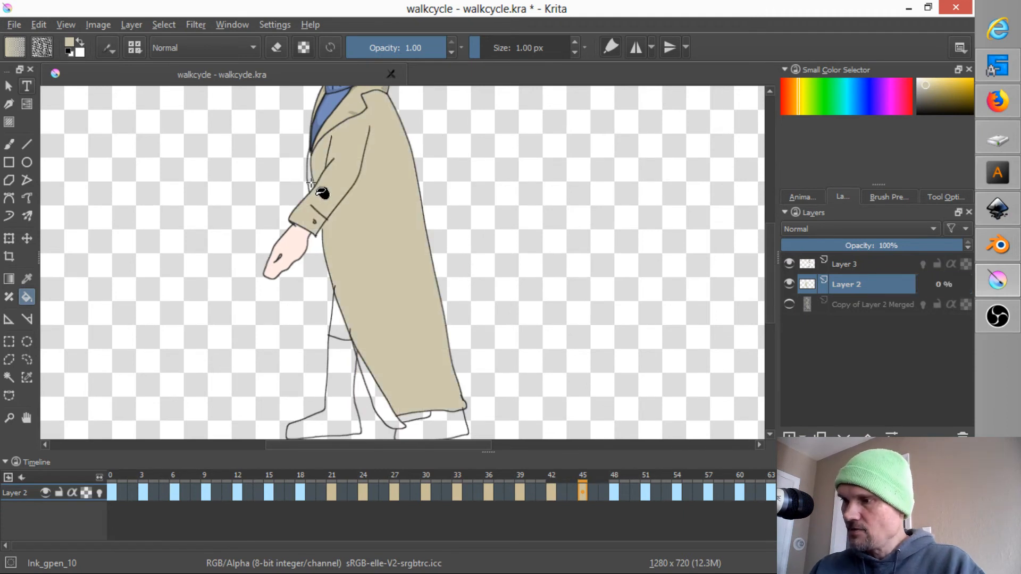
# Step: Fill the coat and sleeve beige on frames 48 and 51, including the coat's narrow front edge on frame 51
pyautogui.press('Down')
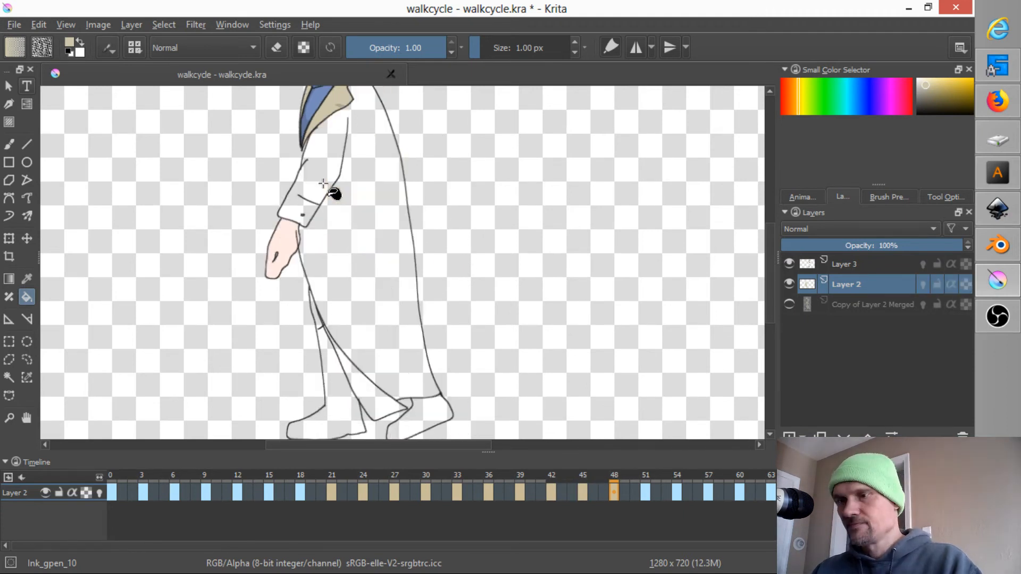
pyautogui.click(331, 163)
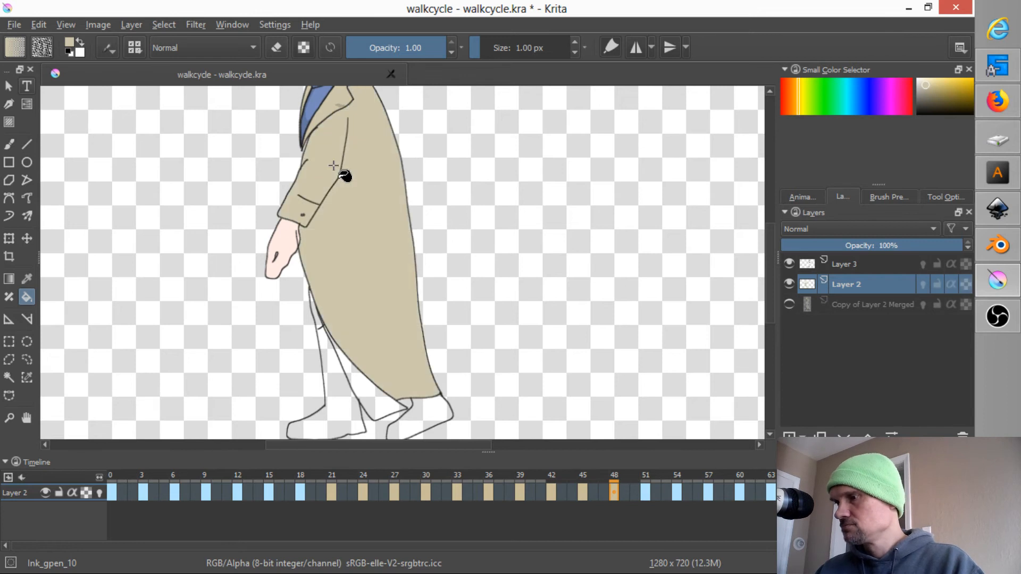
pyautogui.press('Down')
pyautogui.click(305, 125)
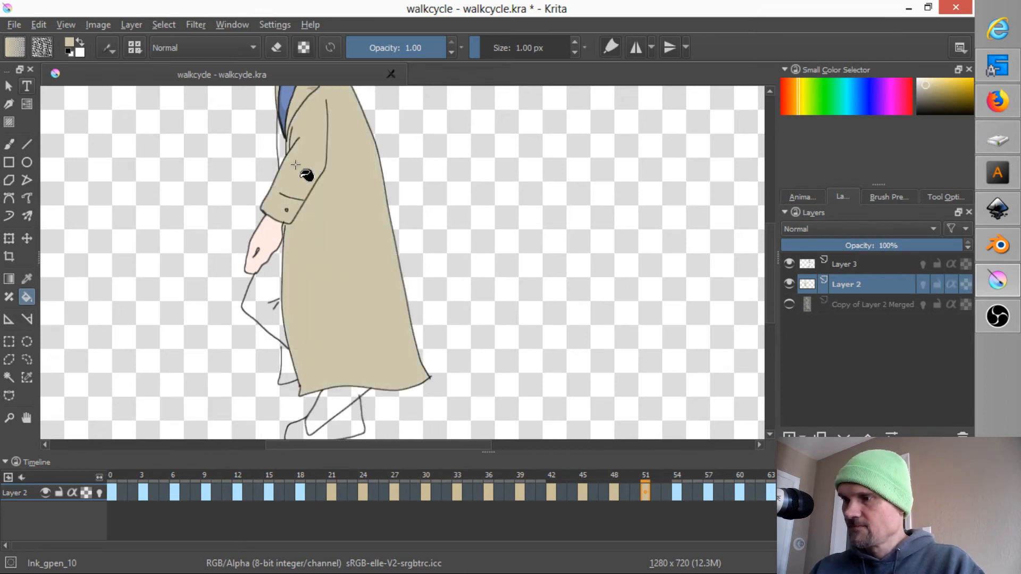
pyautogui.click(280, 147)
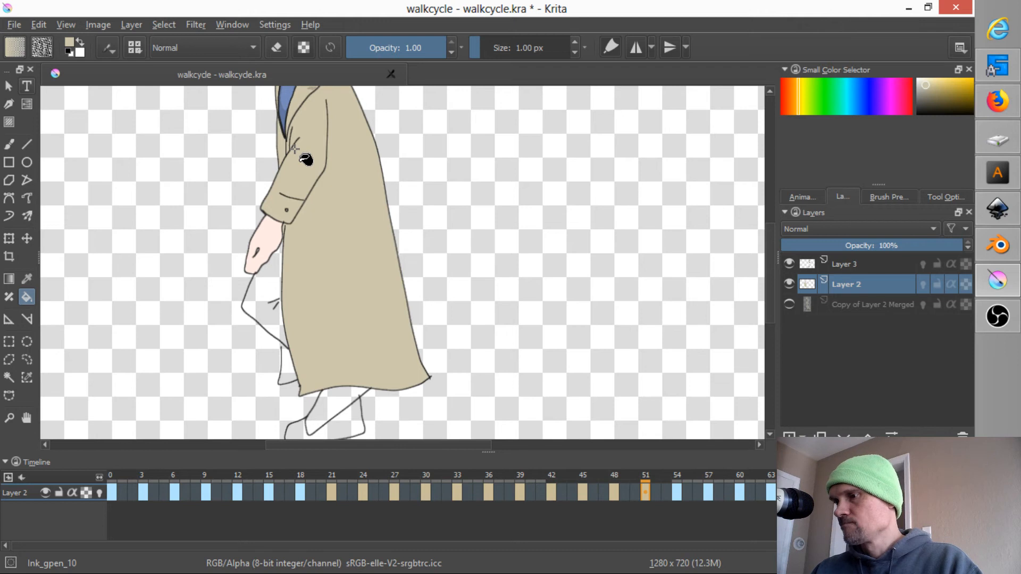
# Step: Fill the coat and its front edge with the same beige on frames 54 and 57 of Layer 2
pyautogui.press('Down')
pyautogui.click(336, 219)
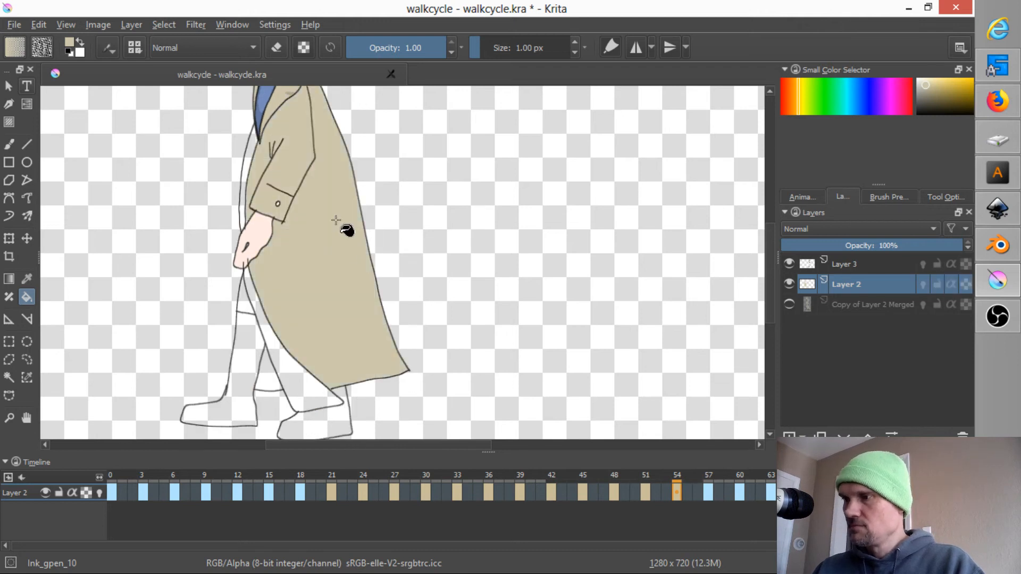
pyautogui.click(255, 158)
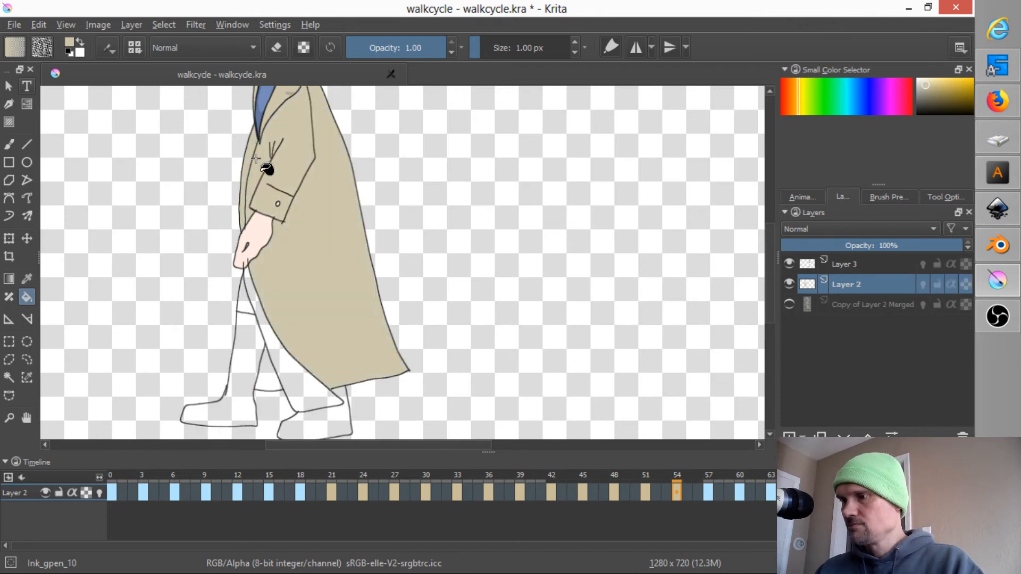
pyautogui.press('Down')
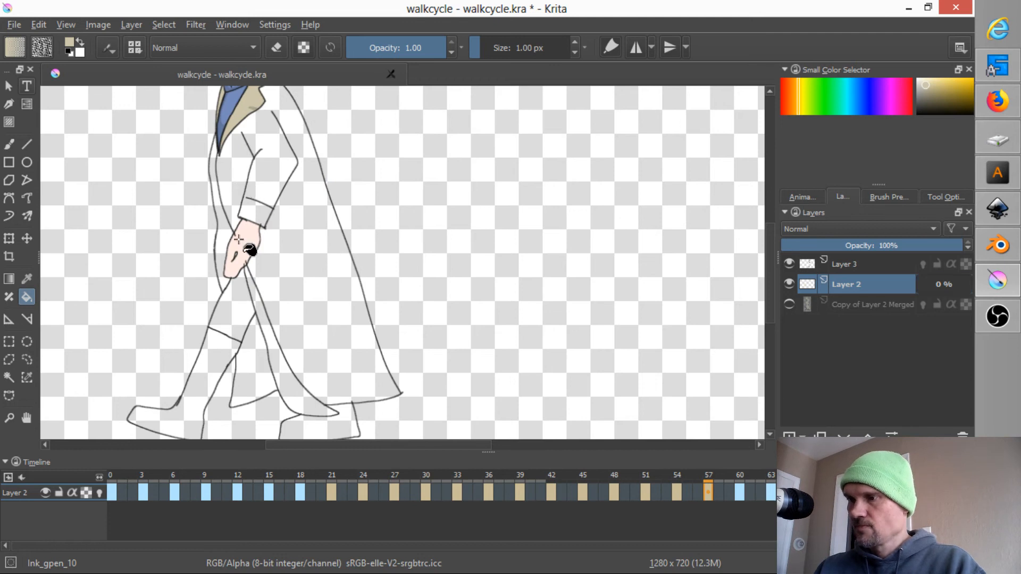
pyautogui.click(226, 236)
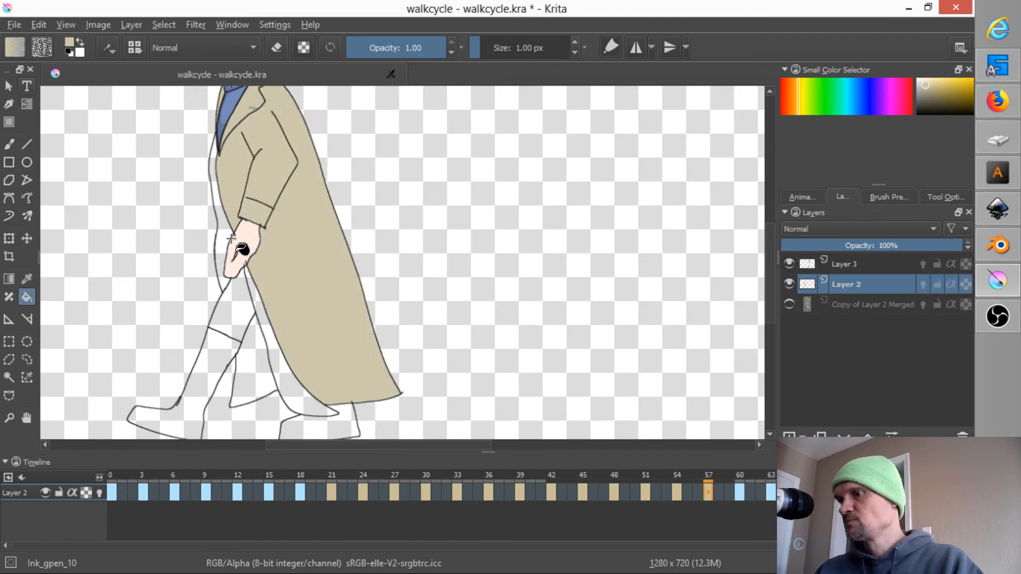
pyautogui.click(231, 238)
# Step: Fill the coat, sleeve and cuff areas beige on frames 60 and 63 of Layer 2
pyautogui.press('.')
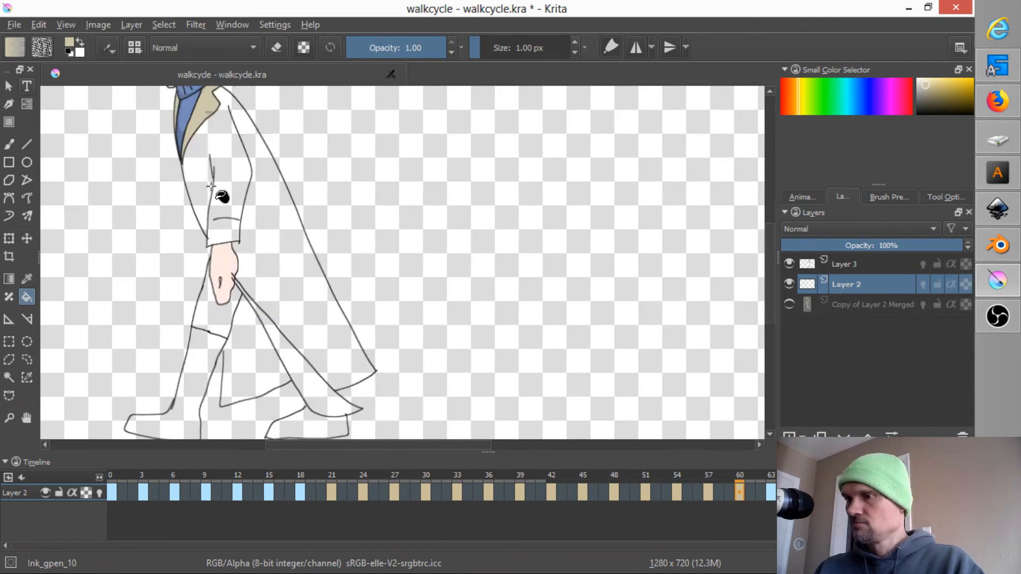
pyautogui.click(206, 171)
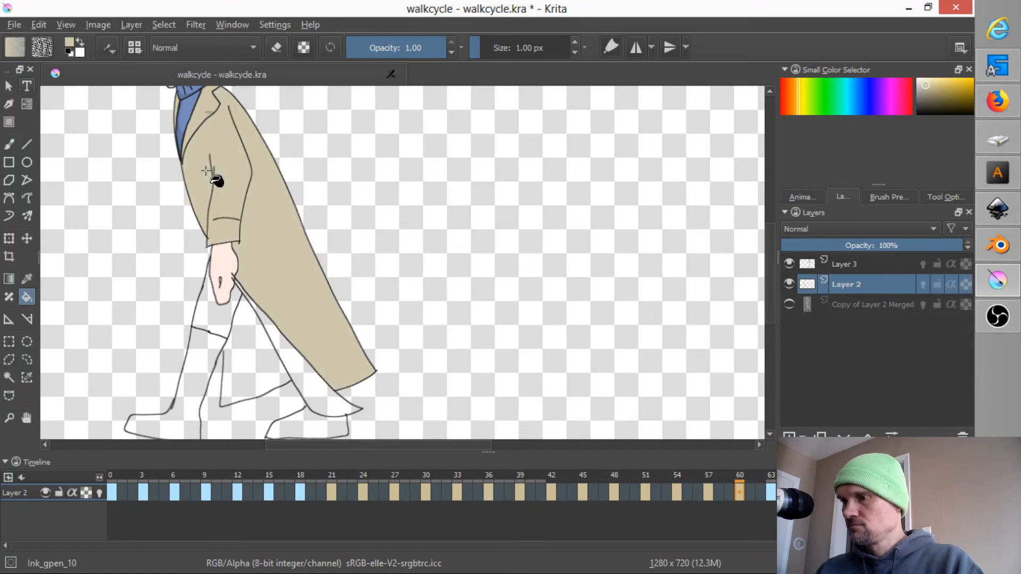
pyautogui.press('.')
pyautogui.click(169, 172)
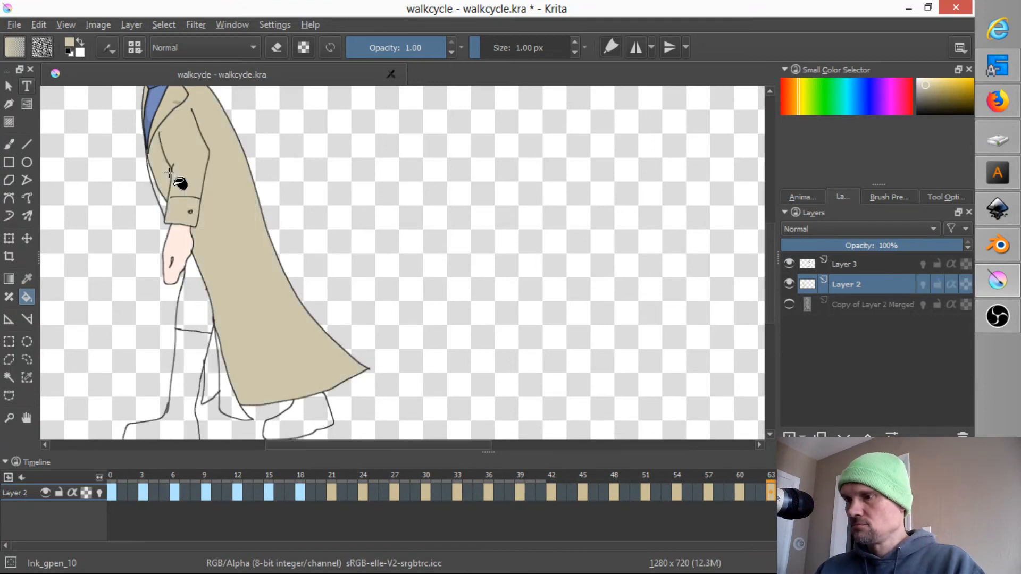
pyautogui.click(178, 211)
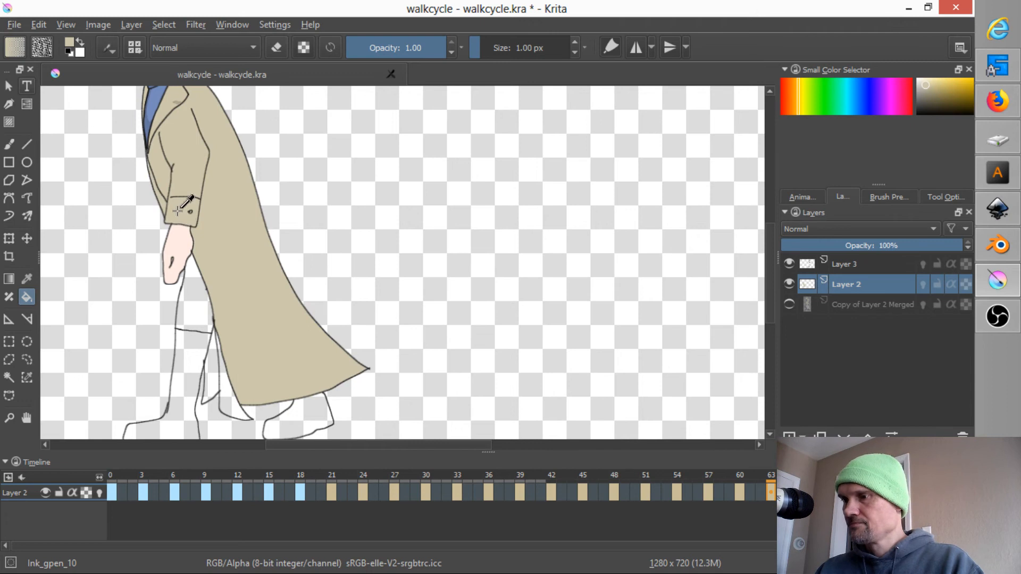
# Step: Fill the coat, sleeve and cuff beige on the two keyframes following frame 63 of Layer 2
pyautogui.press('.')
pyautogui.click(167, 155)
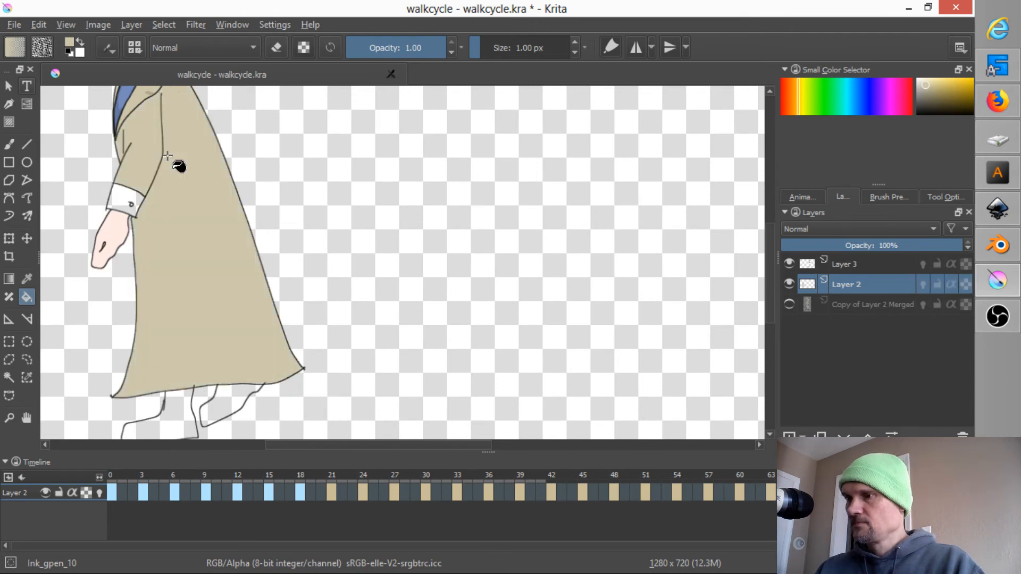
pyautogui.press('.')
pyautogui.click(119, 166)
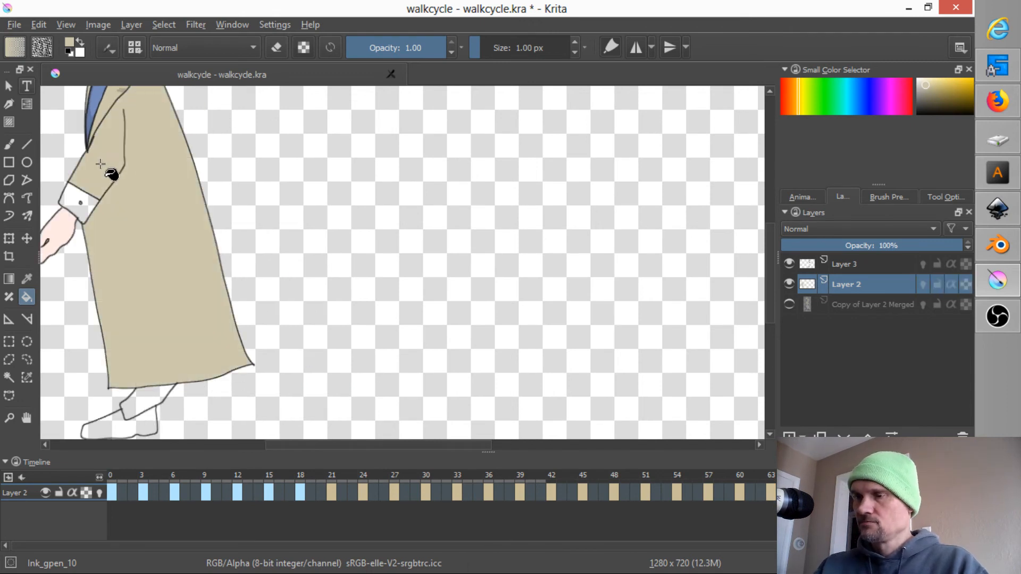
pyautogui.click(108, 165)
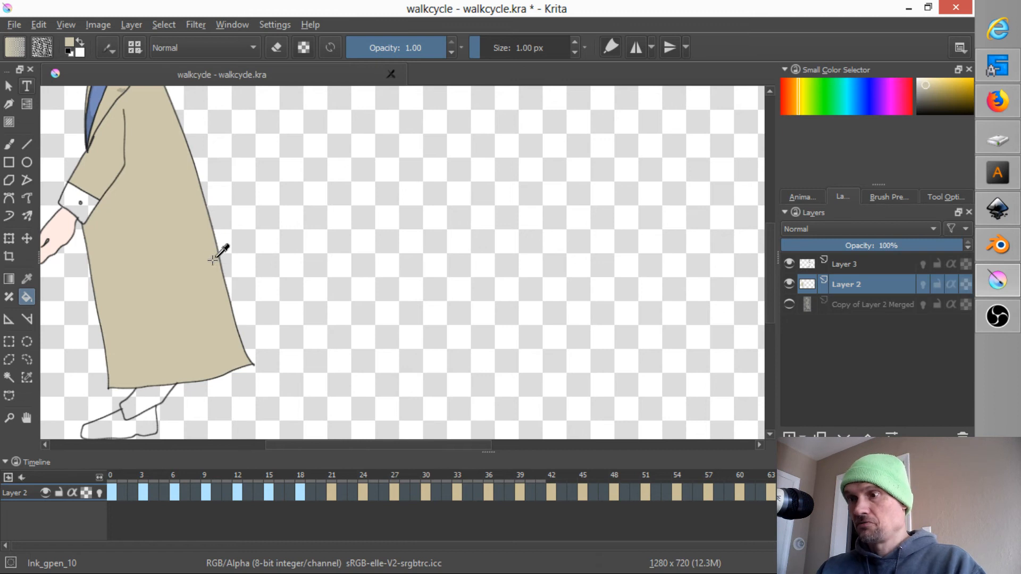
pyautogui.press('.')
pyautogui.click(135, 197)
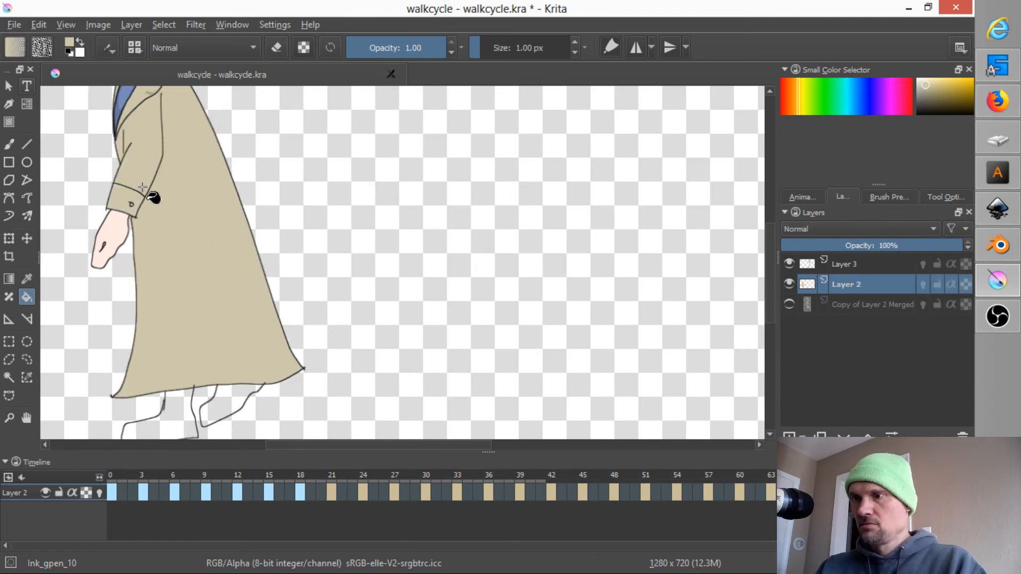
pyautogui.press('.')
pyautogui.click(75, 198)
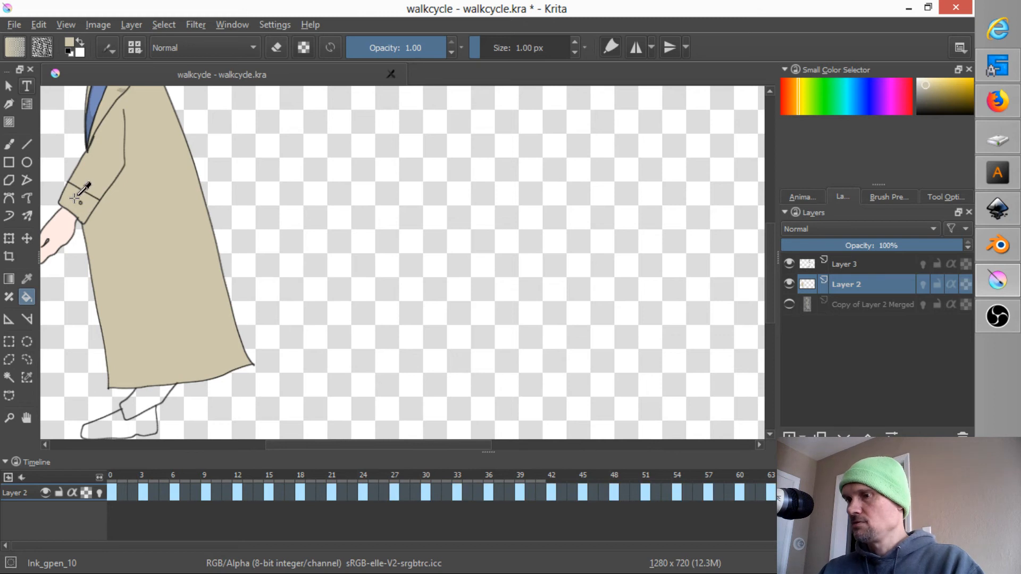
# Step: Step back through the coloured keyframes of Layer 2 to frame 3, checking the coat fills
pyautogui.press('.')
pyautogui.press('.')
pyautogui.press(',')
pyautogui.press(',')
pyautogui.press(',')
pyautogui.press(',')
pyautogui.press(',')
pyautogui.press(',')
pyautogui.press(',')
pyautogui.press(',')
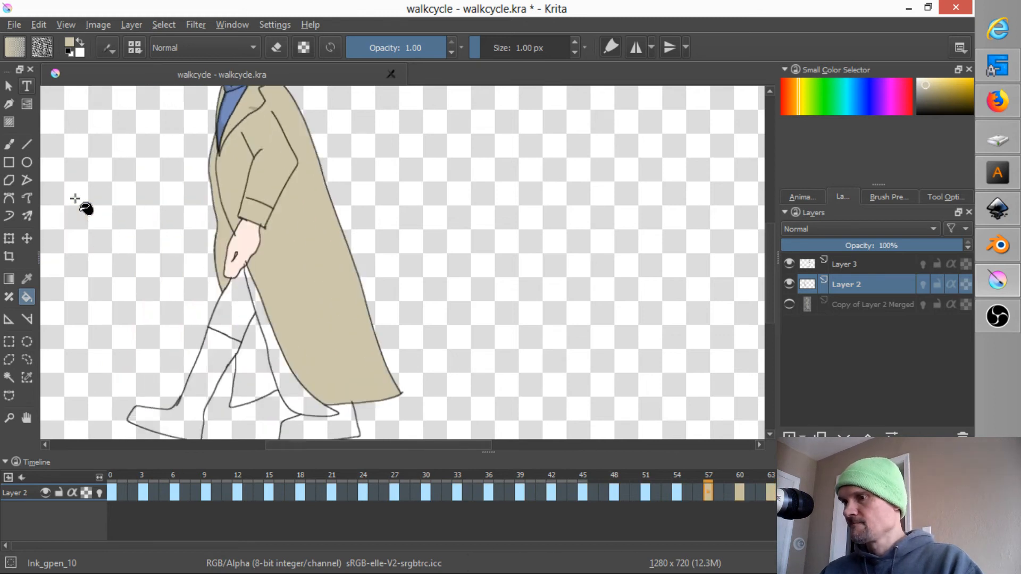
pyautogui.press(',')
pyautogui.press(',')
pyautogui.press(',')
pyautogui.press(',')
pyautogui.press(',')
pyautogui.press(',')
pyautogui.press(',')
pyautogui.press(',')
pyautogui.press(',')
pyautogui.press(',')
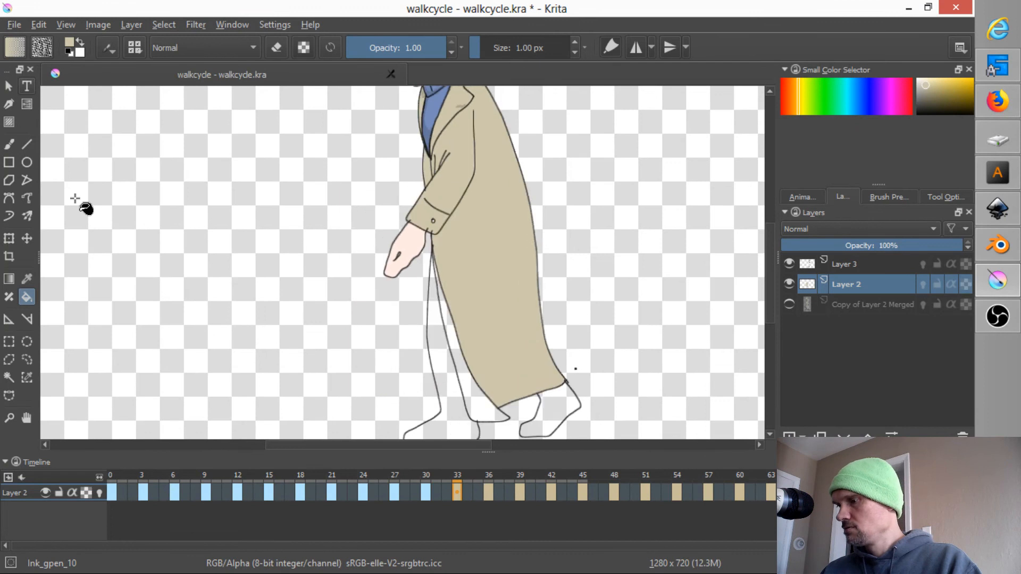
pyautogui.press(',')
pyautogui.press(',')
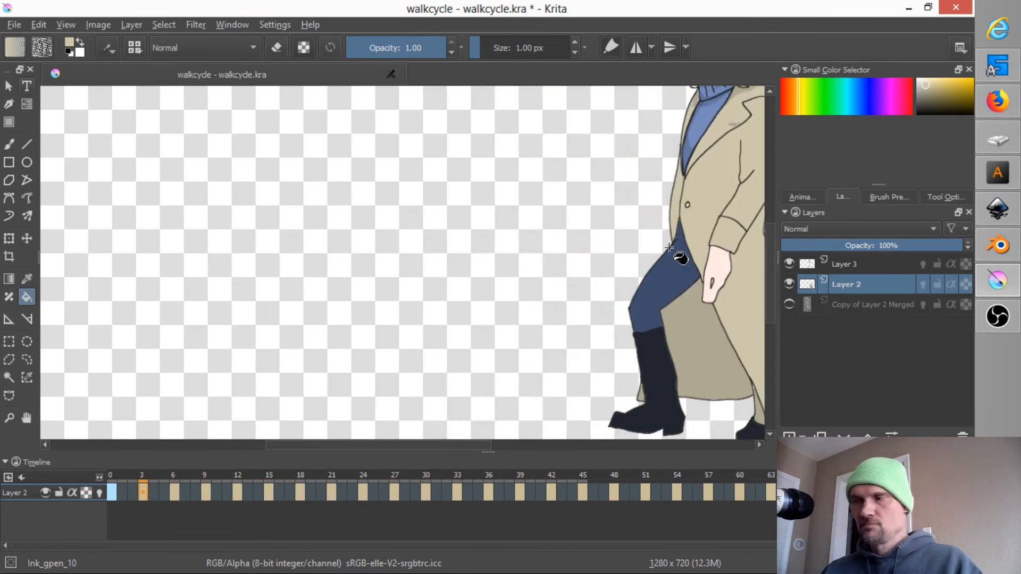
# Step: Sample the dark blue of the trousers on frame 3 and fill the front thigh with it on frame 6
pyautogui.keyDown('ctrl'); pyautogui.click(669, 280); pyautogui.keyUp('ctrl')
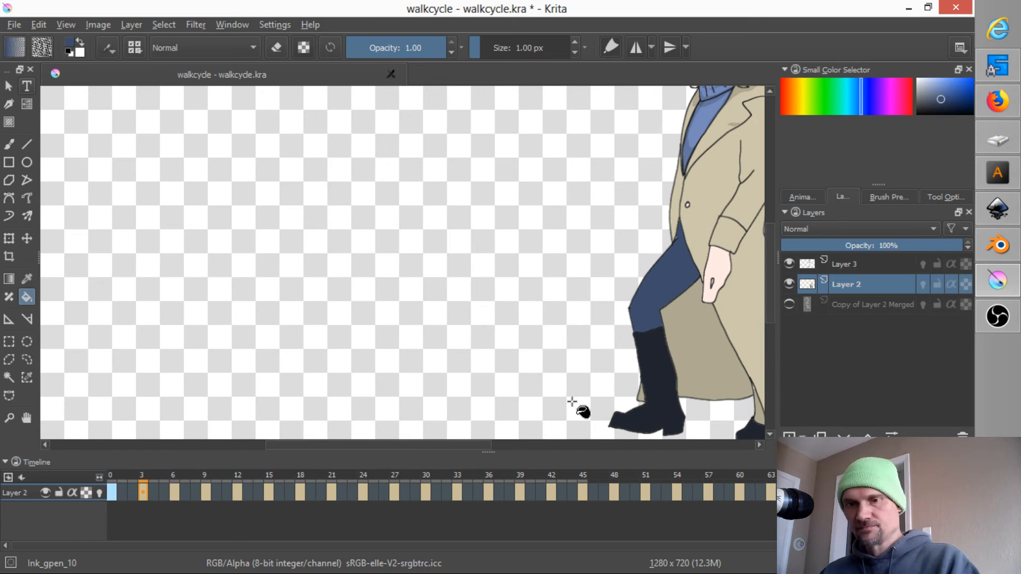
pyautogui.press('.')
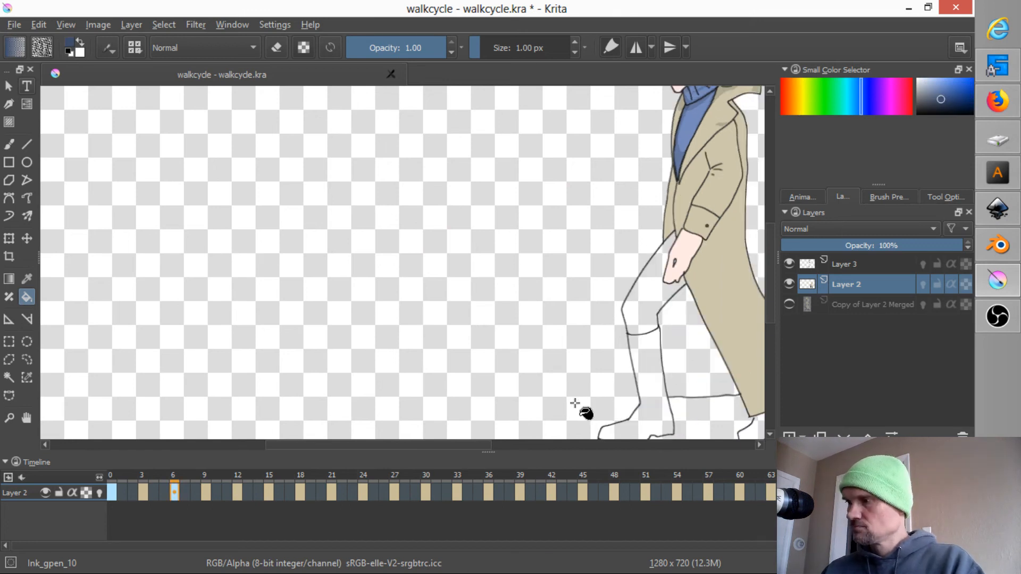
pyautogui.click(664, 307)
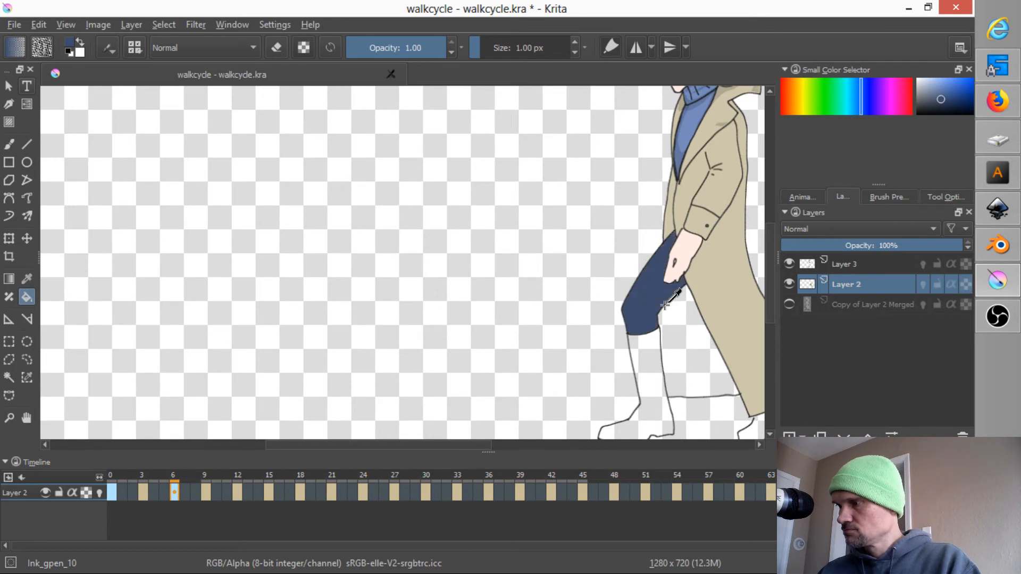
# Step: Sample the black of the line art near the knee and fill the front thigh with it on frame 9
pyautogui.press('.')
pyautogui.keyDown('ctrl'); pyautogui.click(637, 319); pyautogui.keyUp('ctrl')
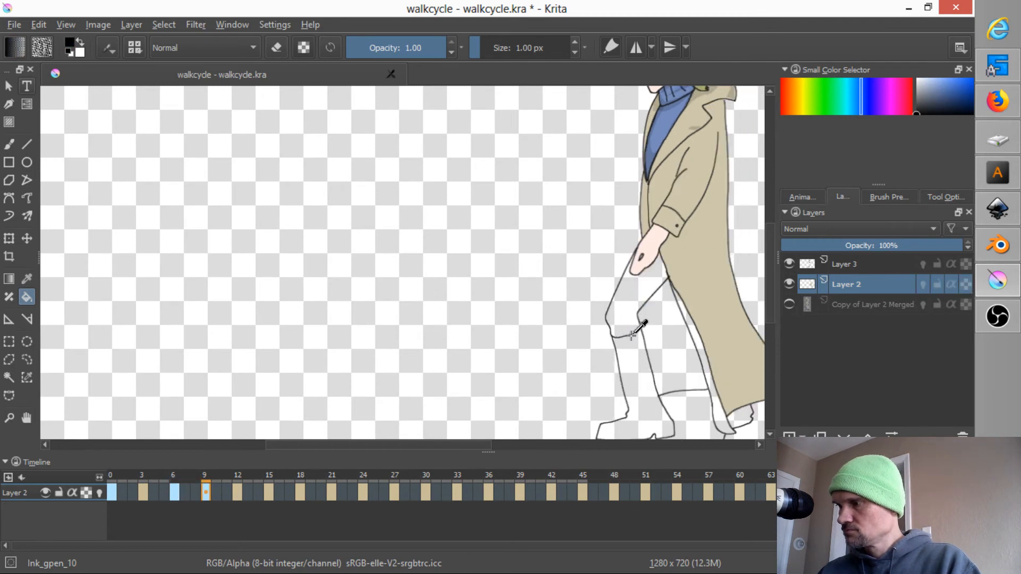
pyautogui.click(637, 296)
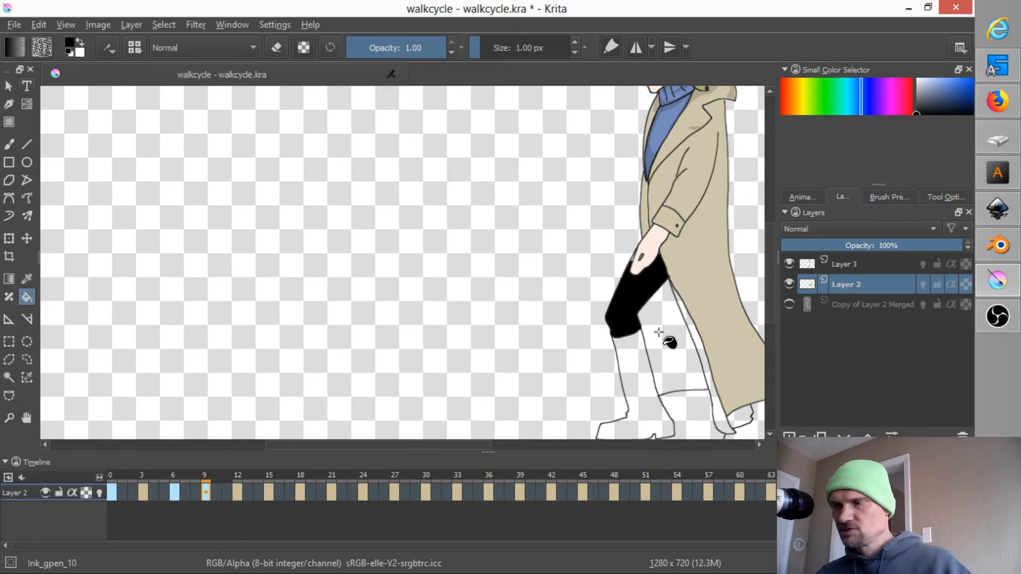
# Step: Sample the dark blue of the trousers on frame 6 and refill the front thigh with it on frame 9
pyautogui.press('Left')
pyautogui.press('Left')
pyautogui.press('Left')
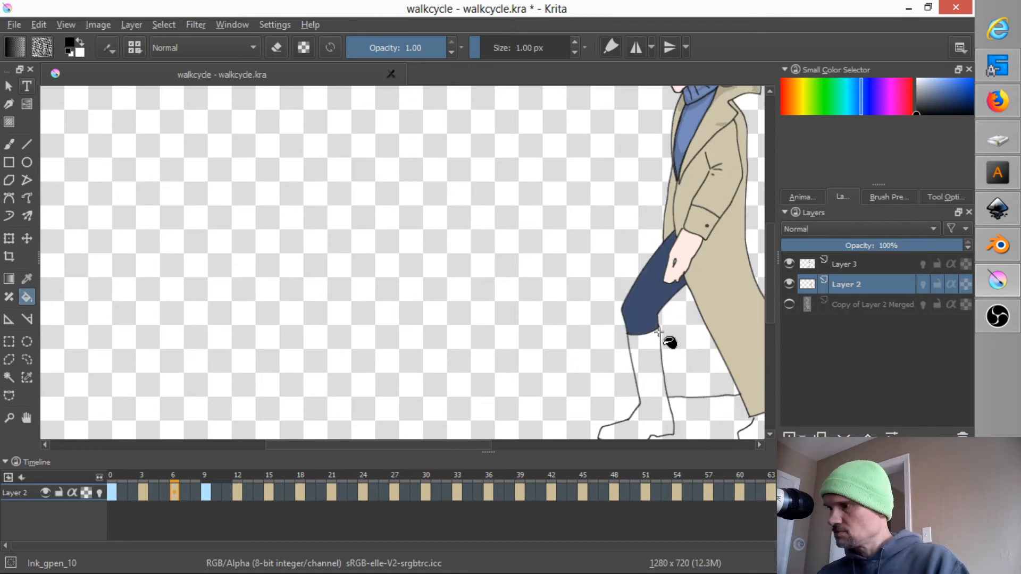
pyautogui.keyDown('ctrl'); pyautogui.click(647, 296); pyautogui.keyUp('ctrl')
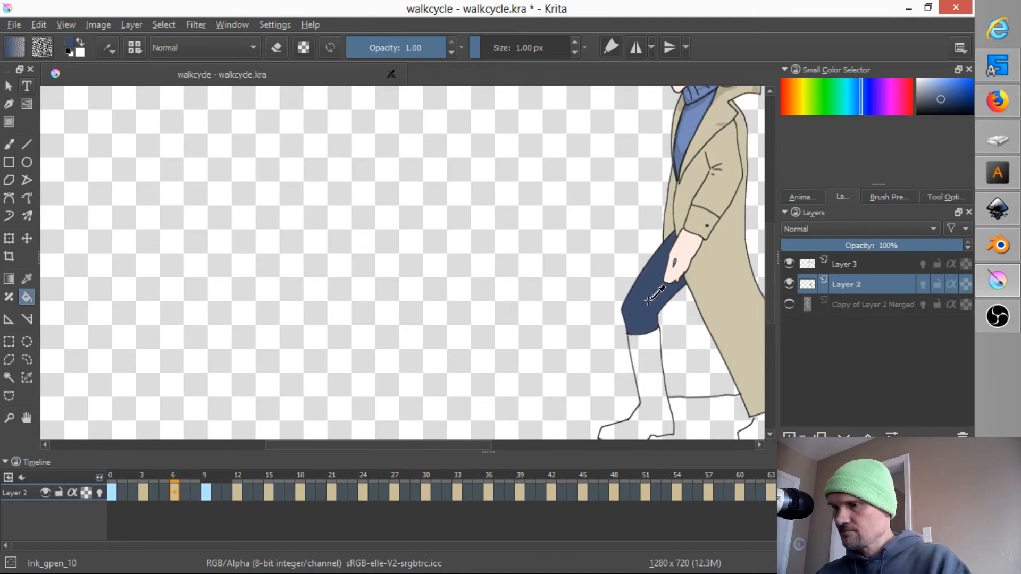
pyautogui.press('Right')
pyautogui.press('Right')
pyautogui.press('Right')
pyautogui.click(627, 303)
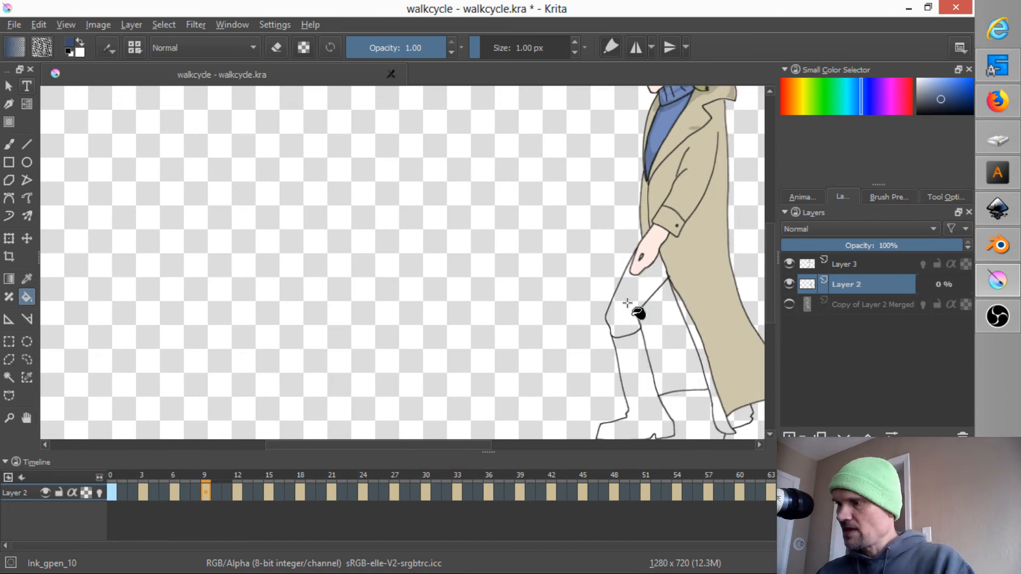
# Step: Fill the front thigh on frame 12 and the exposed knee on frame 18 of Layer 2 with the dark blue
pyautogui.press('Right')
pyautogui.press('Right')
pyautogui.press('Right')
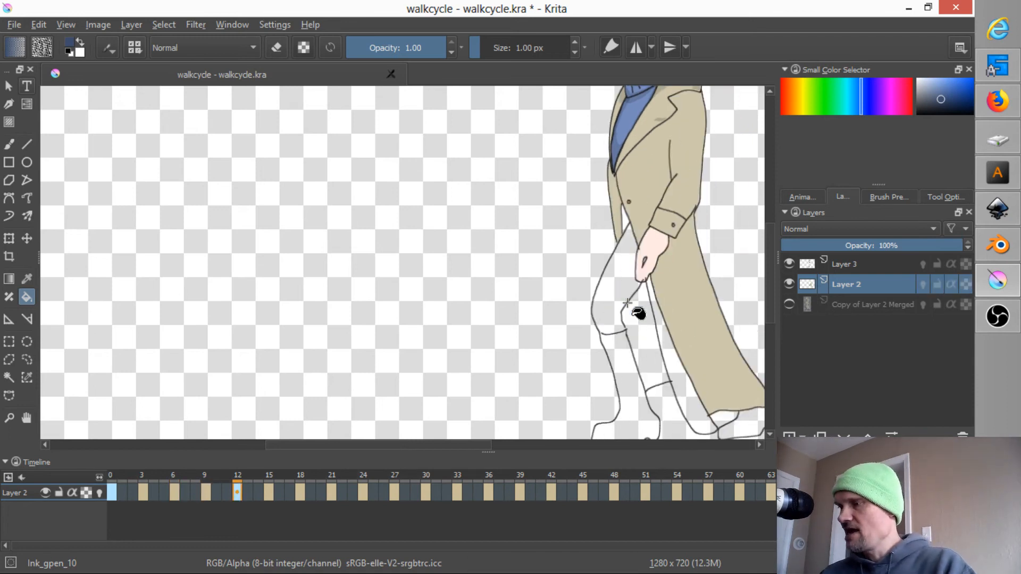
pyautogui.click(623, 294)
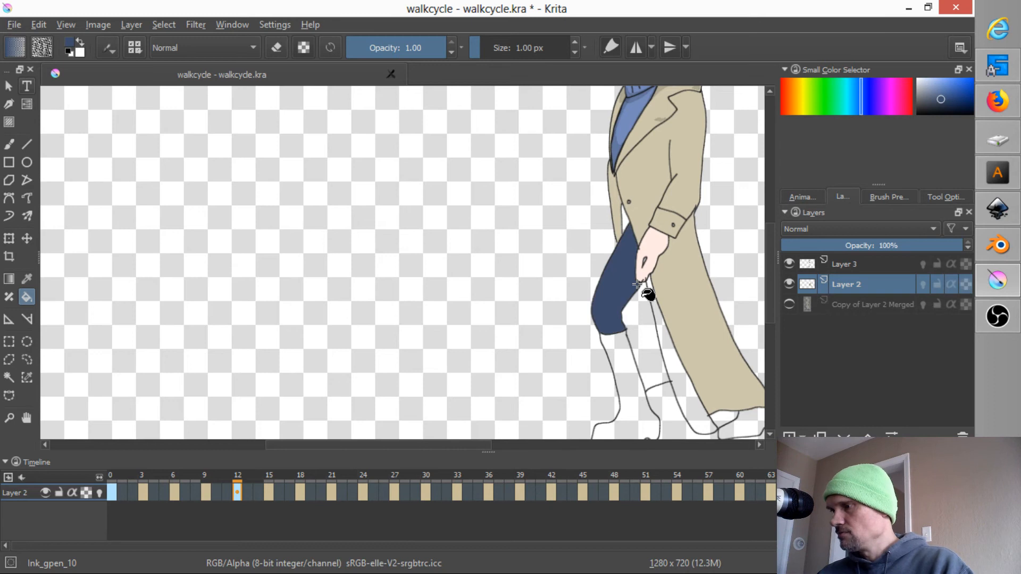
pyautogui.press('Right')
pyautogui.press('Right')
pyautogui.press('Right')
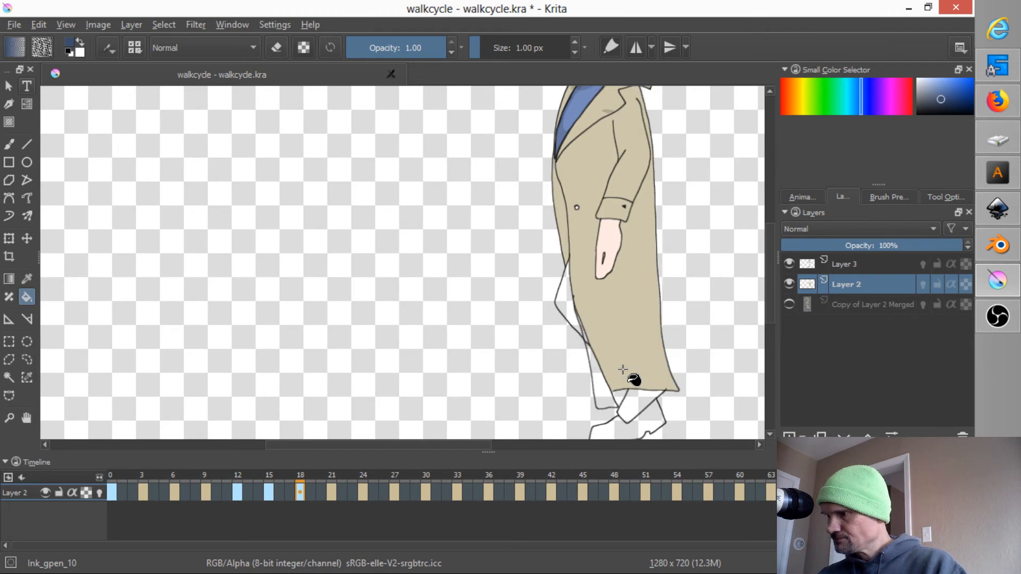
pyautogui.press('Right')
pyautogui.press('Right')
pyautogui.press('Right')
pyautogui.click(564, 301)
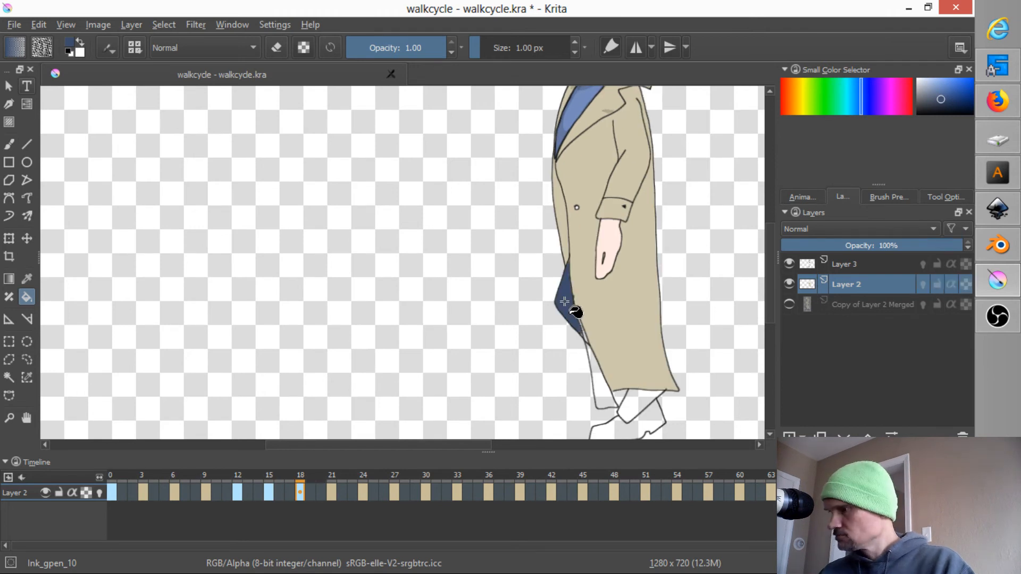
# Step: Fill the front thigh on frames 21 and 24 dark blue, including the small area beside the hand on frame 24
pyautogui.press('Right')
pyautogui.press('Right')
pyautogui.press('Right')
pyautogui.click(538, 294)
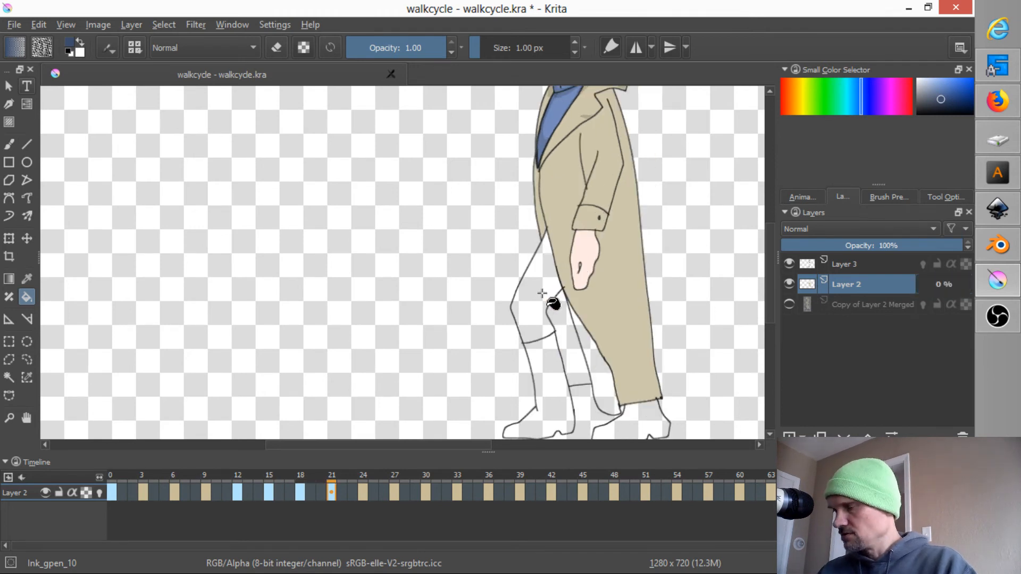
pyautogui.press('Right')
pyautogui.press('Right')
pyautogui.press('Right')
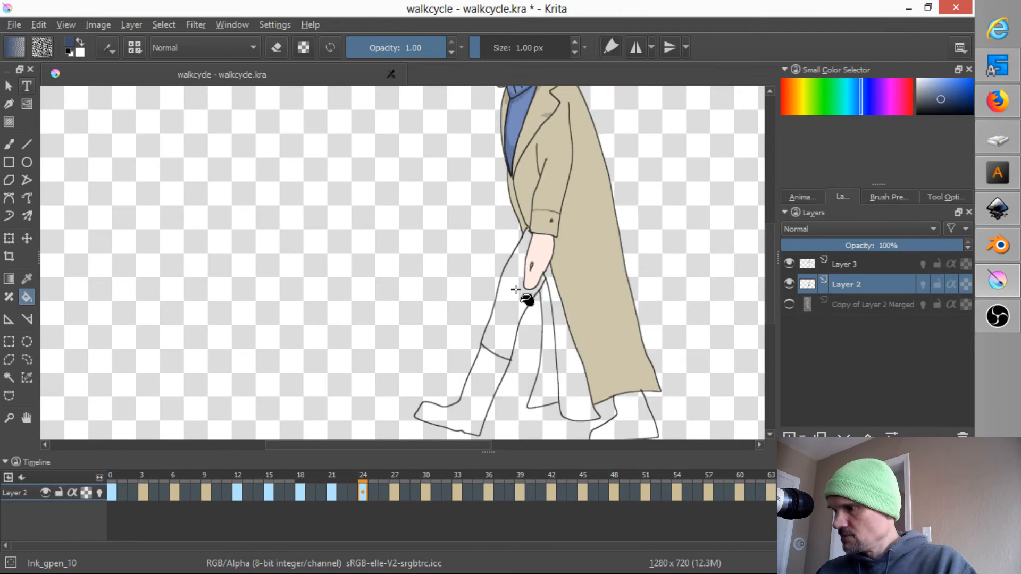
pyautogui.click(510, 301)
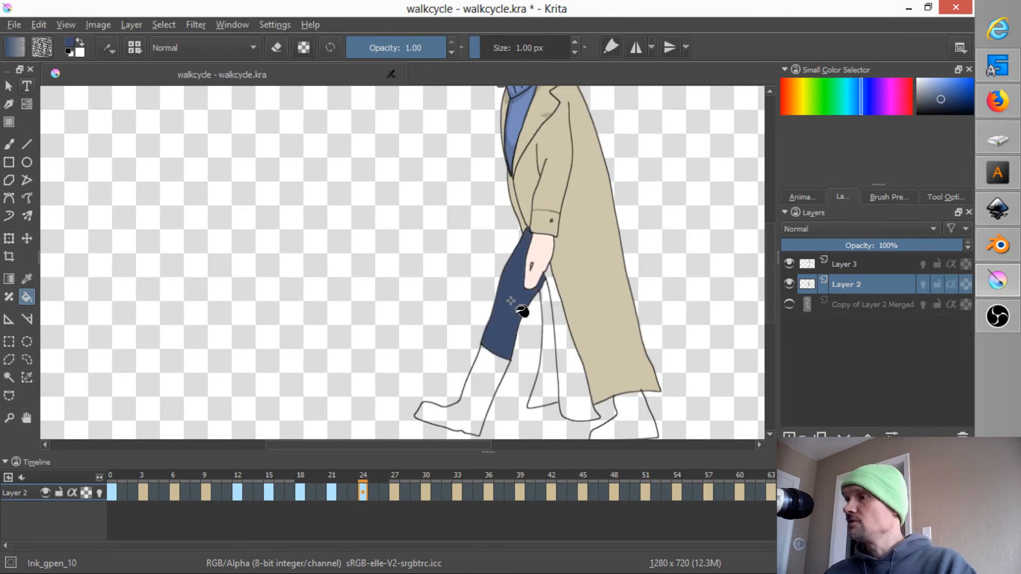
pyautogui.click(533, 297)
# Step: Fill the front thigh with the dark blue on frames 27 and 30 of Layer 2
pyautogui.press('Right')
pyautogui.press('Right')
pyautogui.press('Right')
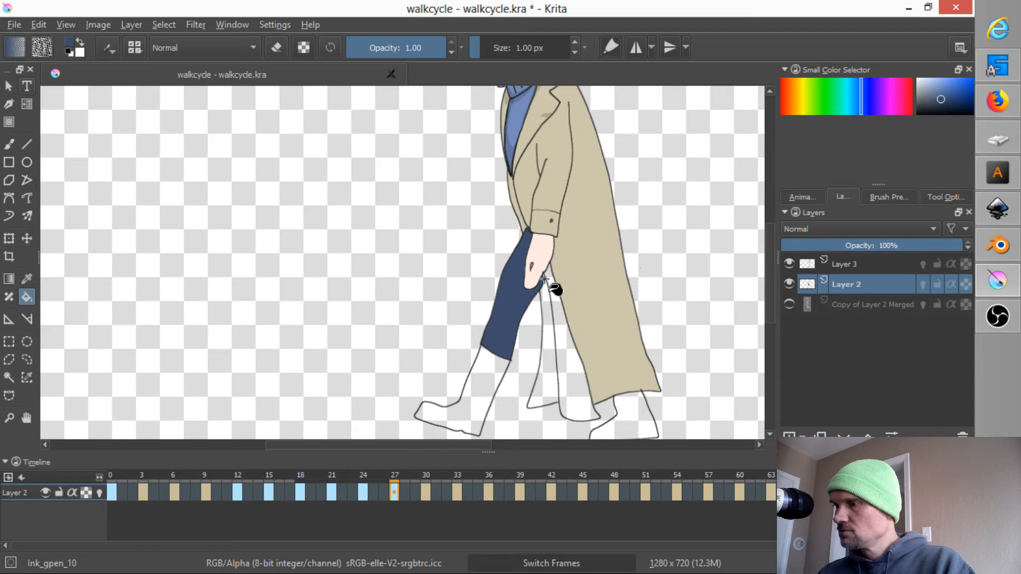
pyautogui.click(470, 310)
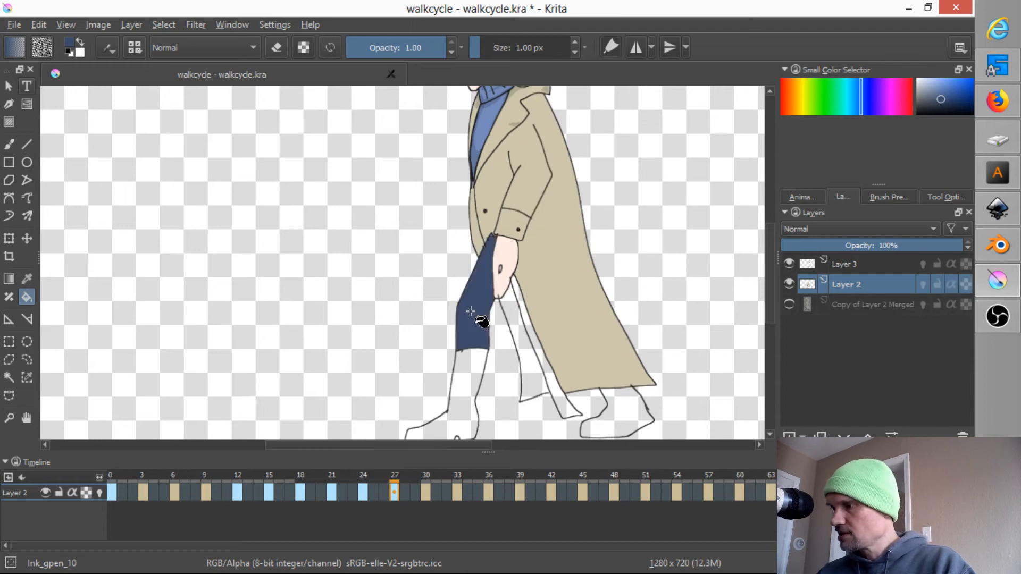
pyautogui.press('Right')
pyautogui.press('Right')
pyautogui.press('Right')
pyautogui.click(452, 317)
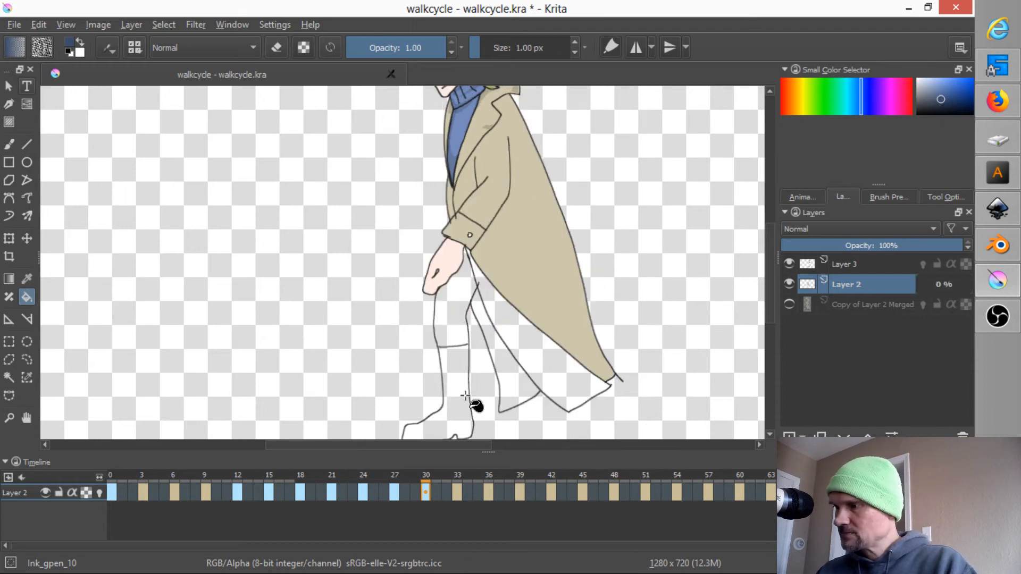
# Step: Draw the missing trouser hem line in black across the front leg below the knee on frame 33 of Layer 3
pyautogui.press('Right')
pyautogui.press('Right')
pyautogui.press('Right')
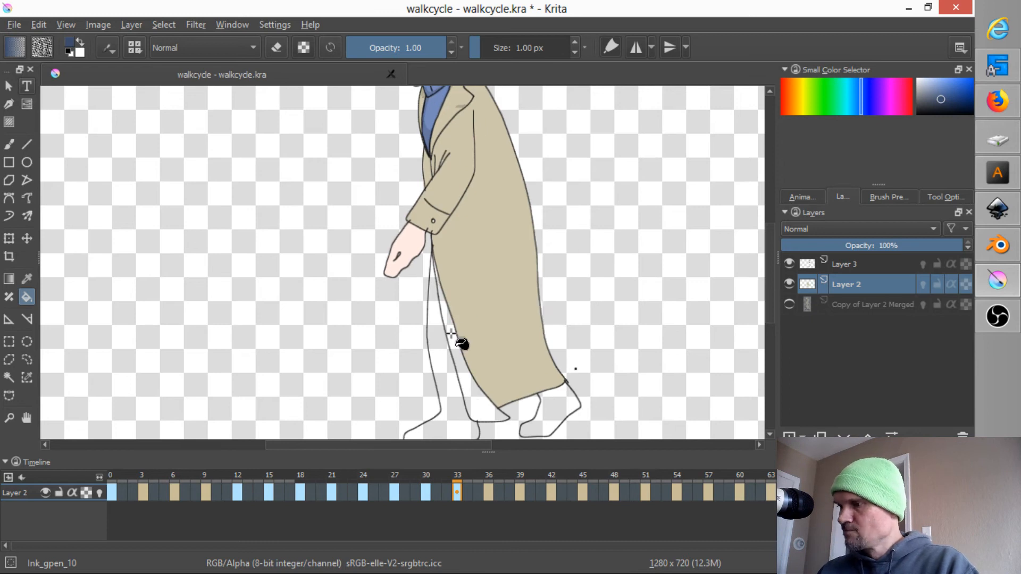
pyautogui.click(847, 263)
pyautogui.press('d')
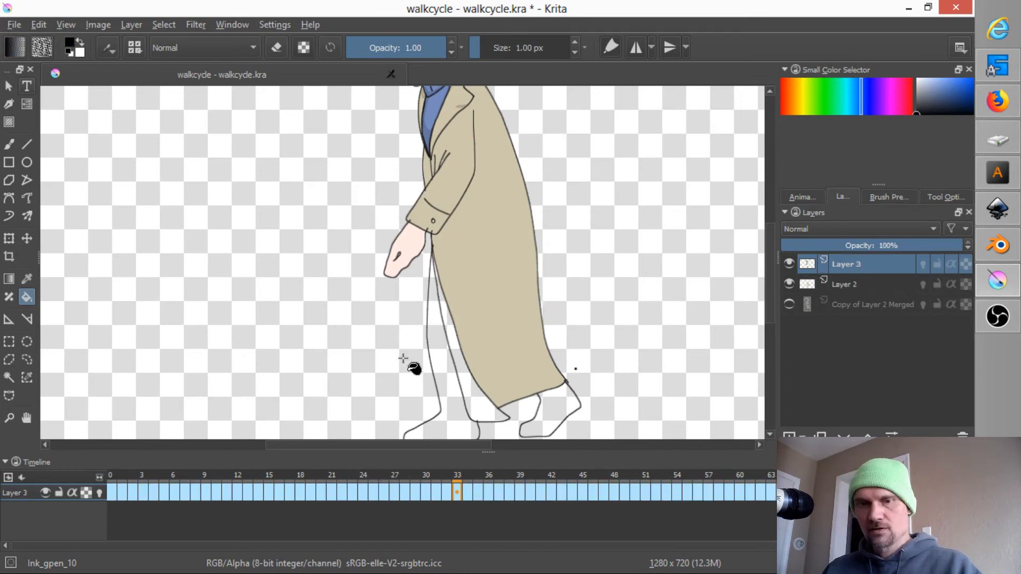
pyautogui.press('b')
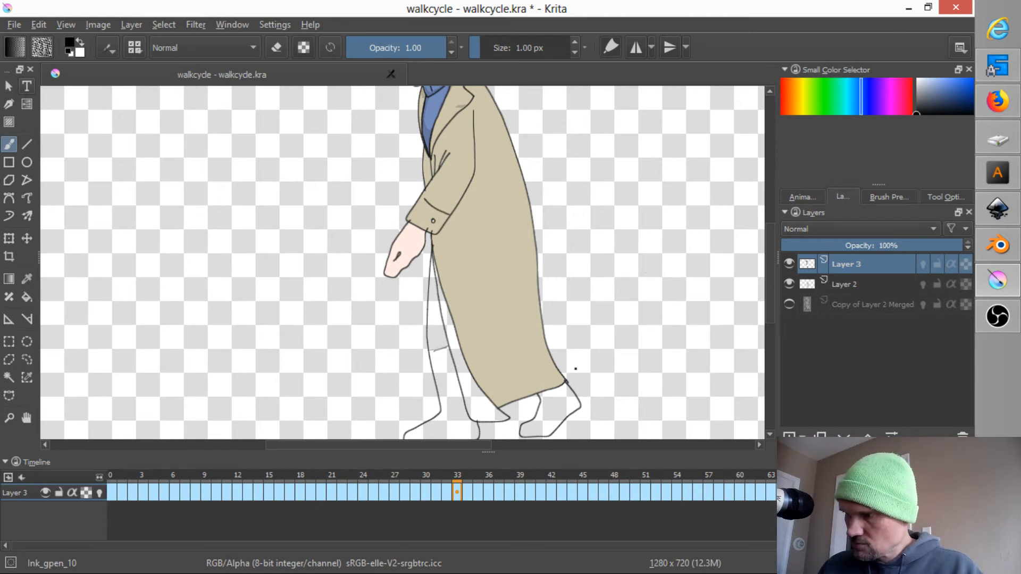
# Step: Sample the trousers' dark blue on frame 30 of Layer 2 and fill the front leg above the hem with it on frame 33
pyautogui.click(859, 284)
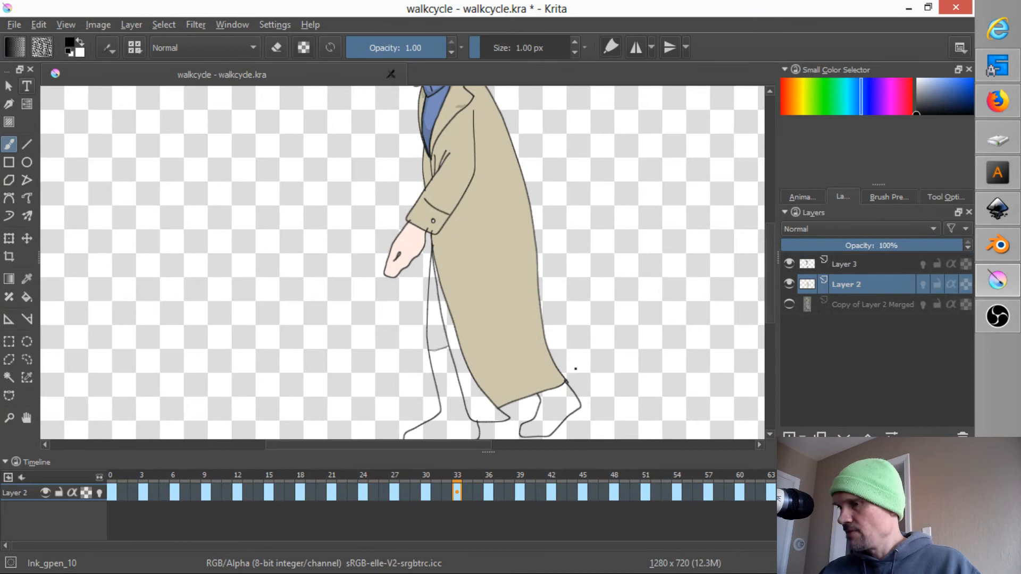
pyautogui.press('Left')
pyautogui.press('Left')
pyautogui.press('Left')
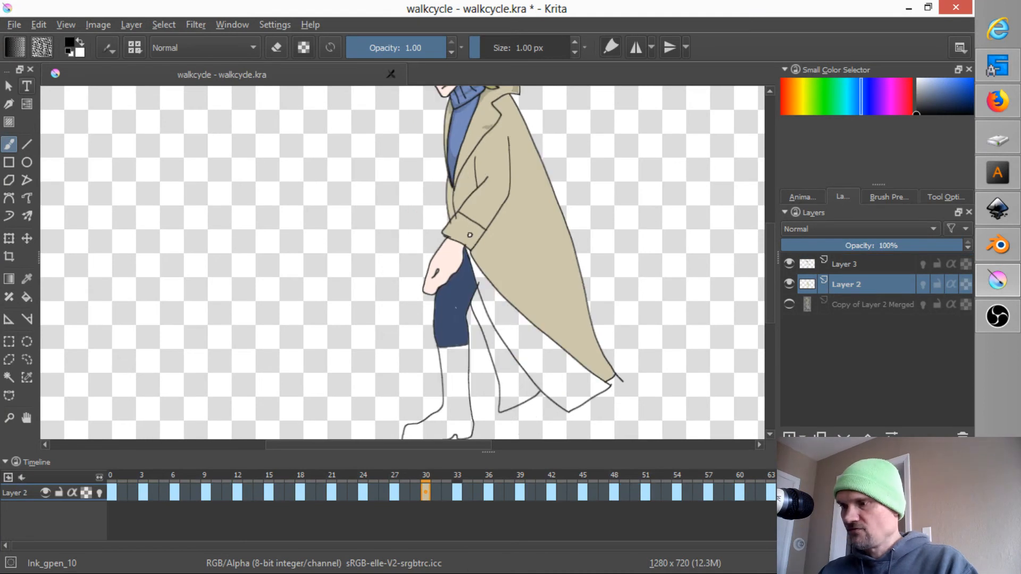
pyautogui.keyDown('ctrl'); pyautogui.click(455, 313); pyautogui.keyUp('ctrl')
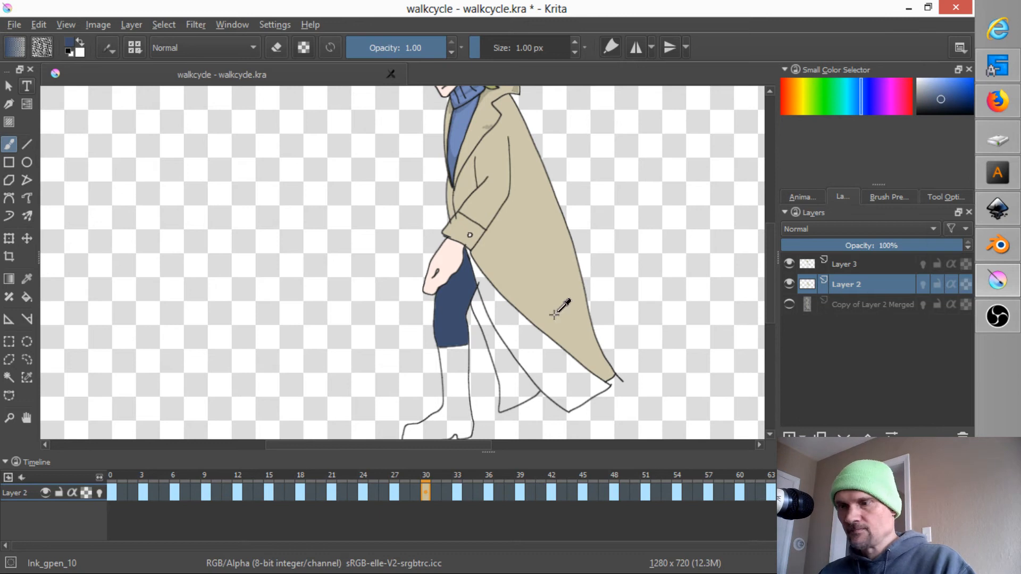
pyautogui.press('Right')
pyautogui.press('Right')
pyautogui.press('Right')
pyautogui.press('f')
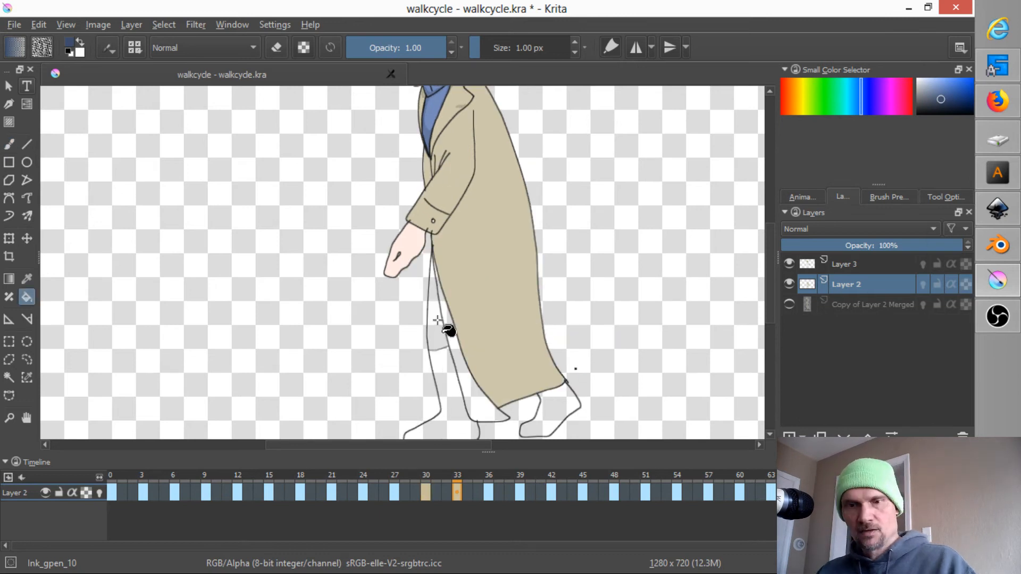
pyautogui.click(435, 317)
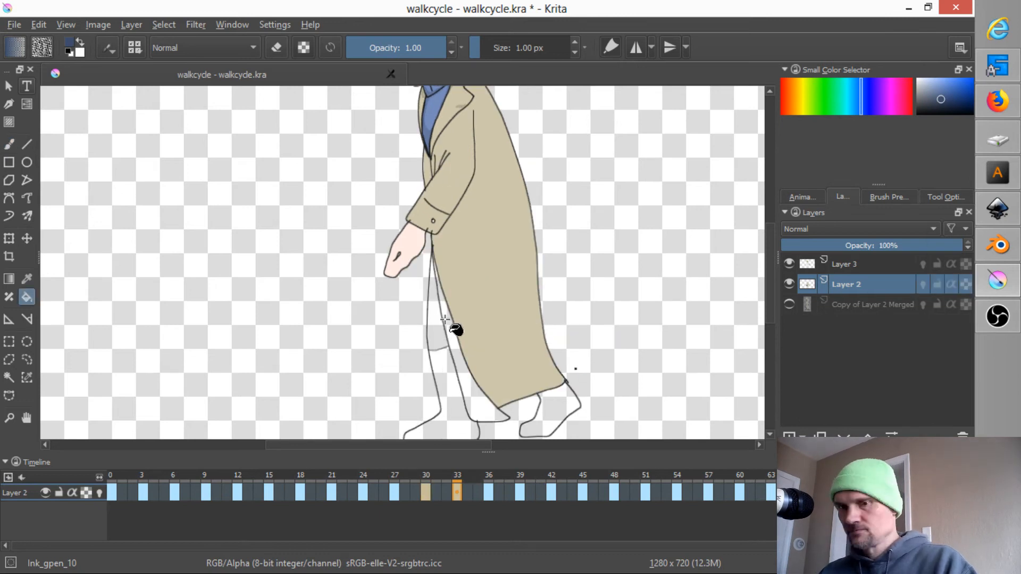
# Step: Fill the coat on frame 36 of Layer 2 with the dark blue, step to frame 39 and return to frame 36
pyautogui.press('.')
pyautogui.click(460, 254)
pyautogui.press('.')
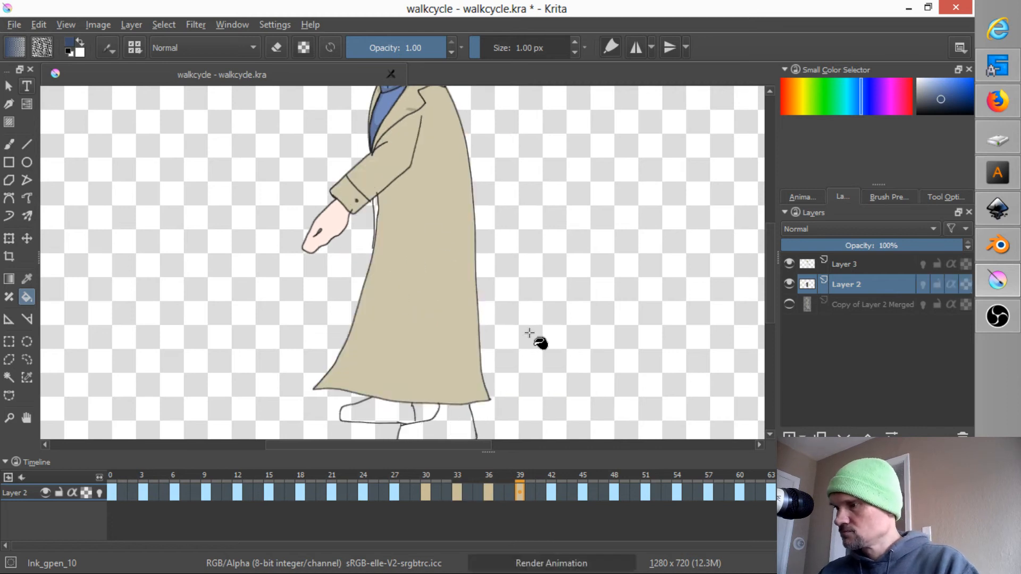
pyautogui.press(',')
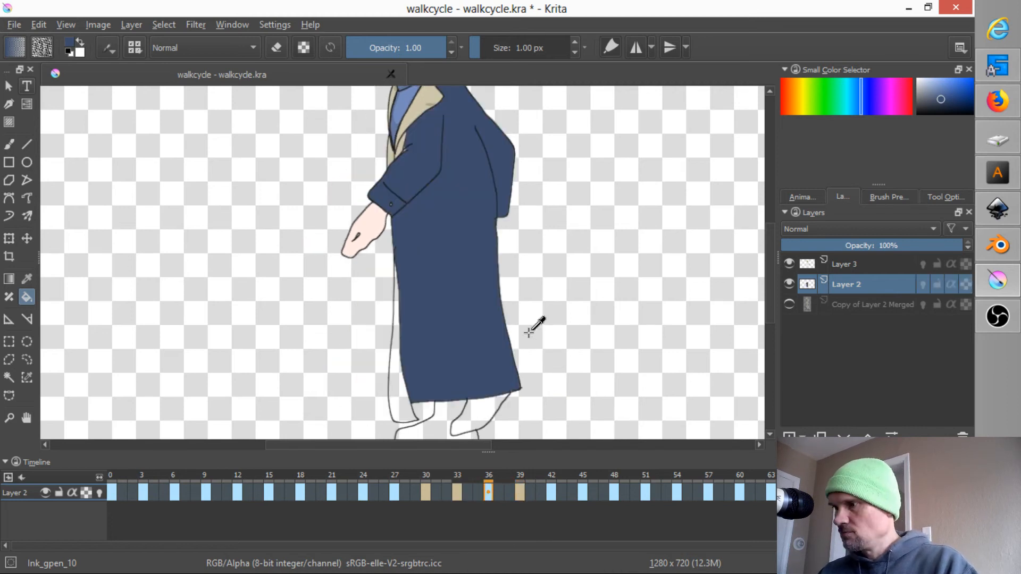
# Step: Undo the misplaced navy fill and fill the coat on frame 36 with the tan sampled from its lapel
pyautogui.click(447, 103)
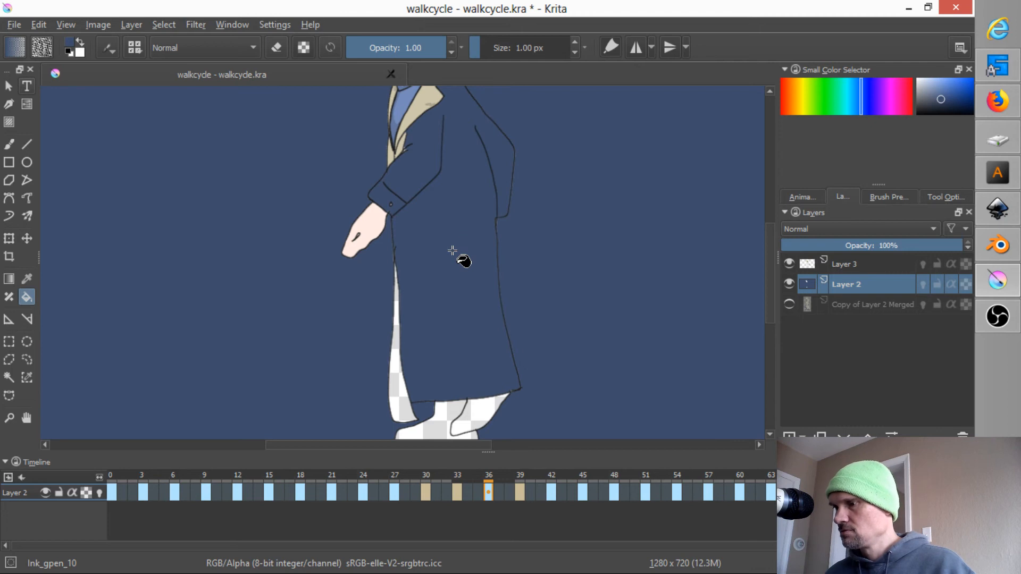
pyautogui.hotkey('ctrl', 'z')
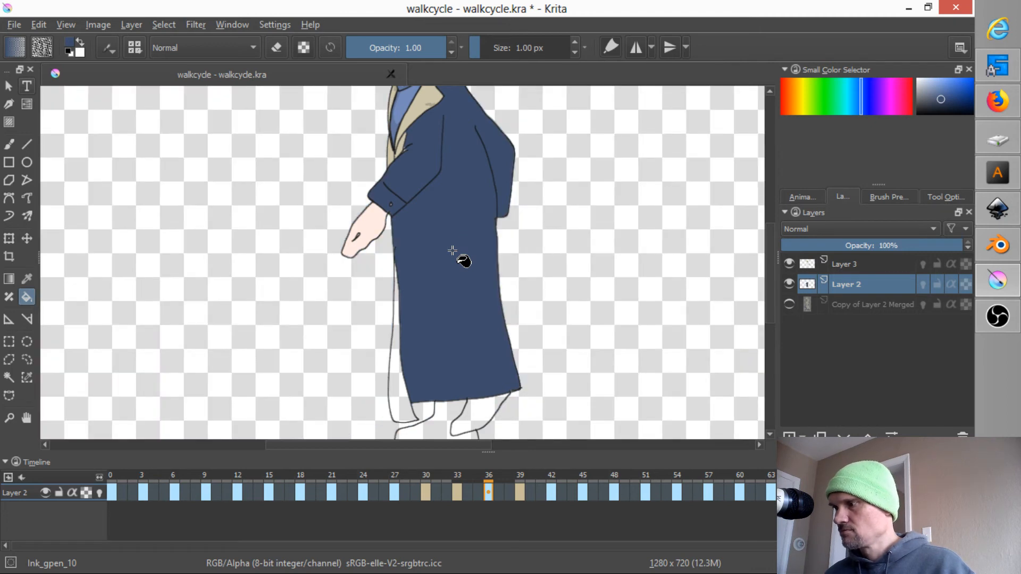
pyautogui.keyDown('ctrl'); pyautogui.click(425, 94); pyautogui.keyUp('ctrl')
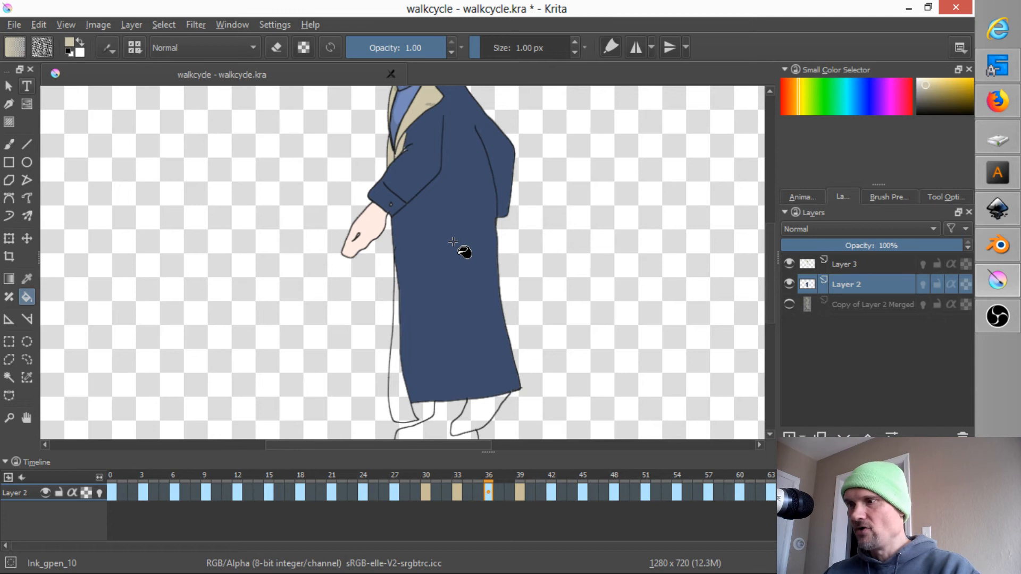
pyautogui.click(459, 223)
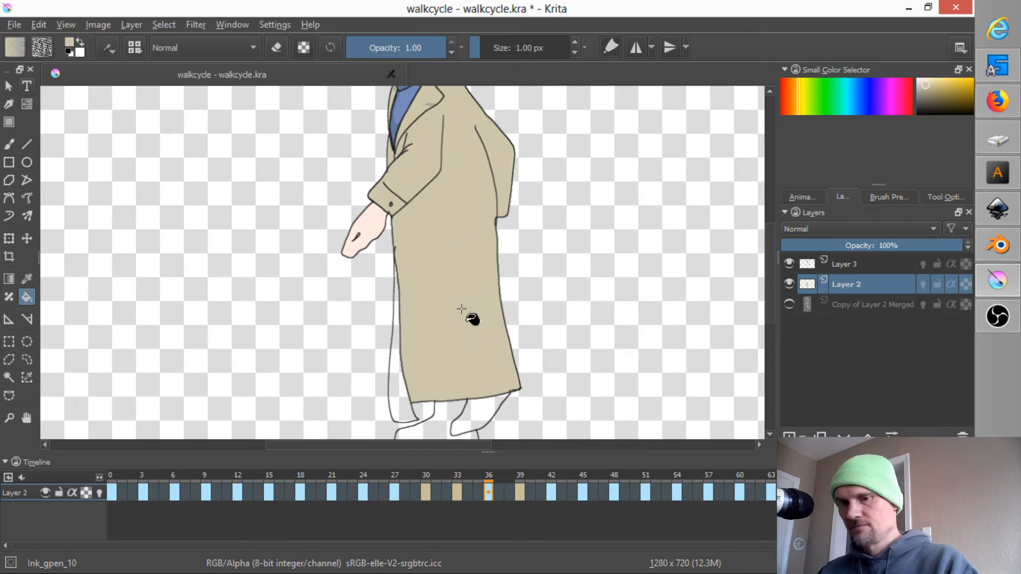
# Step: Sample the navy of the trousers on frame 33 and fill the exposed trouser area on frame 45 with it
pyautogui.press('Left')
pyautogui.press('Left')
pyautogui.press('Left')
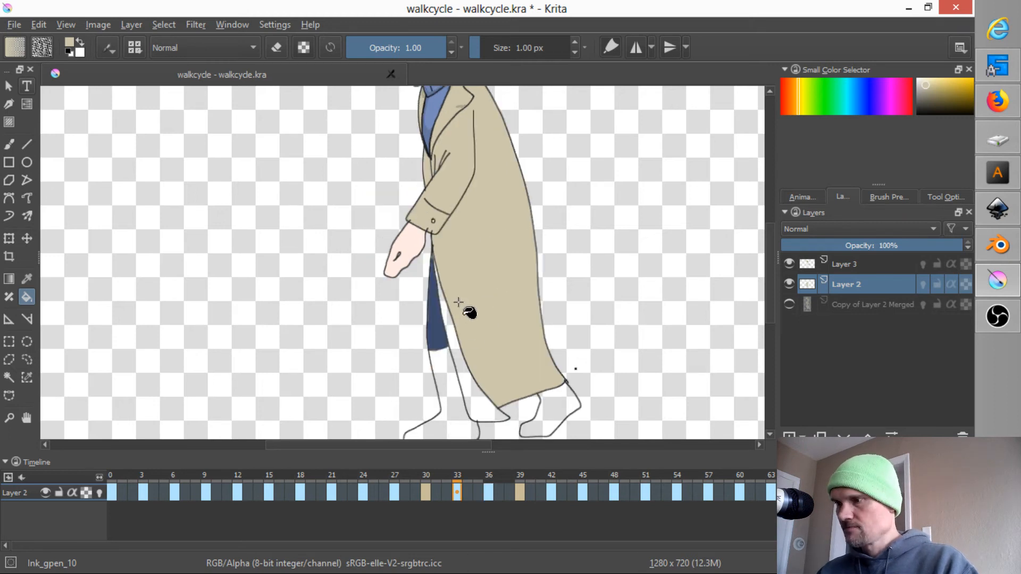
pyautogui.keyDown('ctrl'); pyautogui.click(434, 328); pyautogui.keyUp('ctrl')
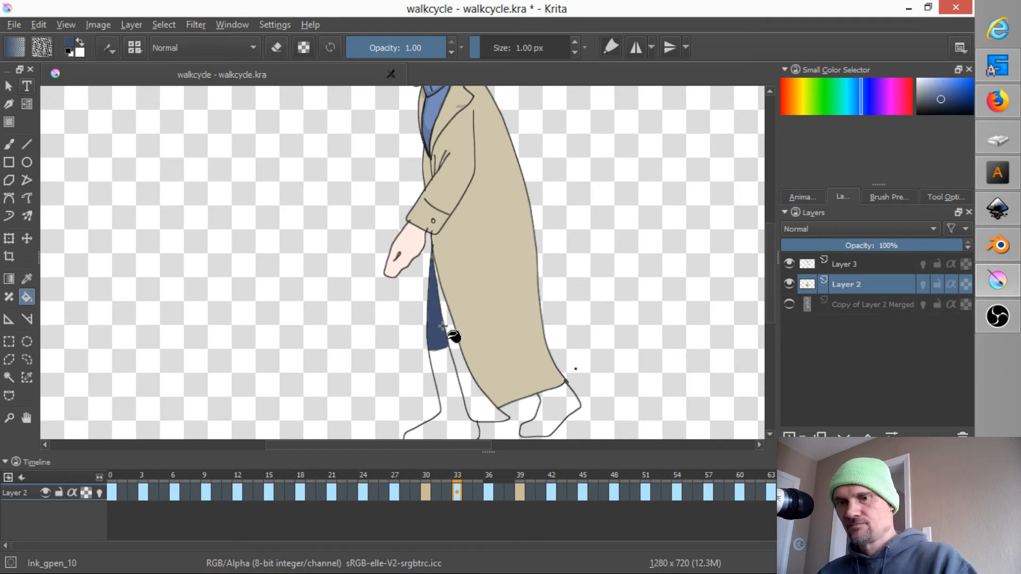
pyautogui.press('Right')
pyautogui.press('Right')
pyautogui.press('Right')
pyautogui.press('Right')
pyautogui.press('Right')
pyautogui.press('Right')
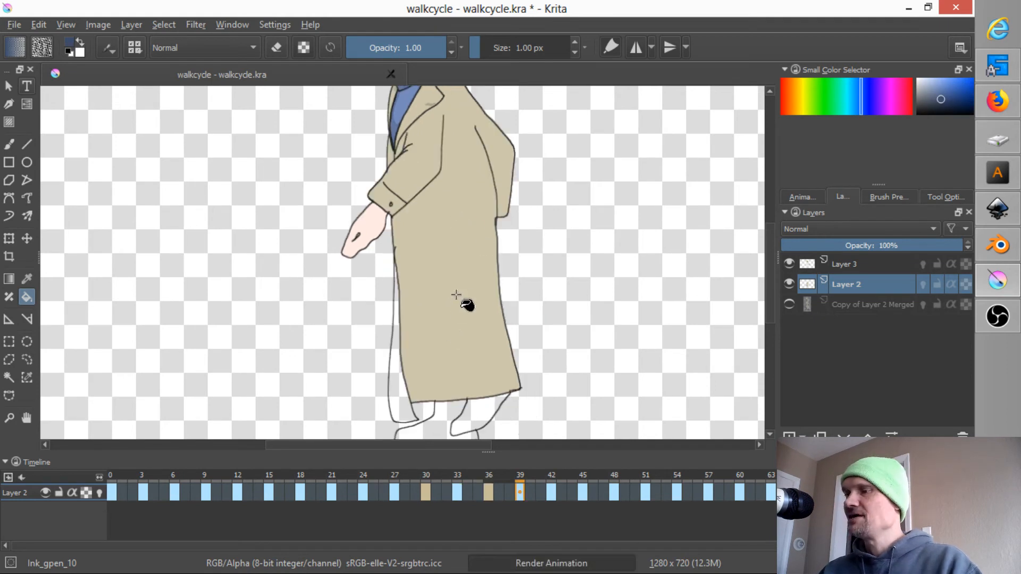
pyautogui.press('Right')
pyautogui.press('Right')
pyautogui.press('Right')
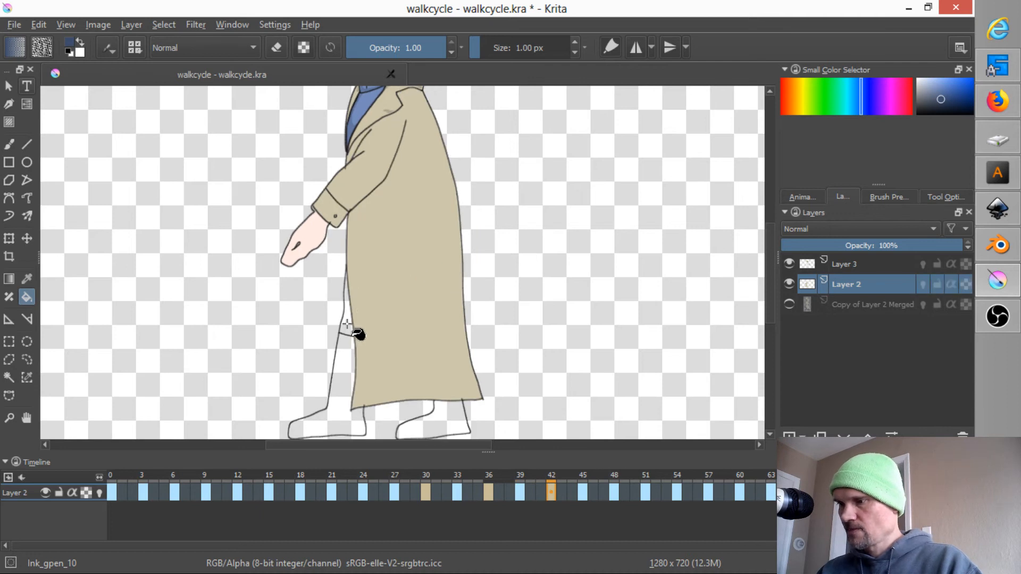
pyautogui.press('Right')
pyautogui.press('Right')
pyautogui.press('Right')
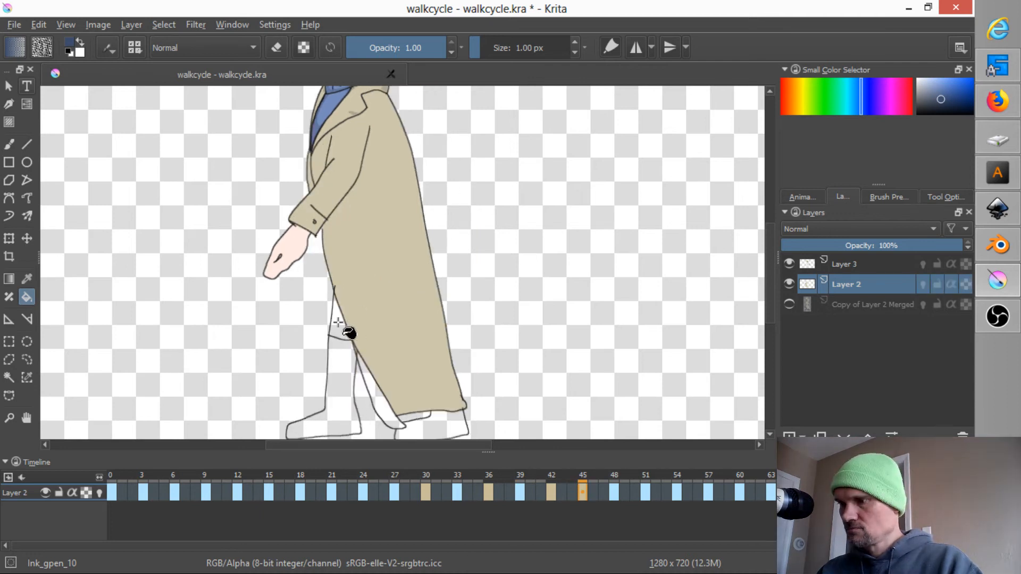
pyautogui.click(339, 322)
# Step: Fill the visible trouser areas on frames 48 and 51 with navy
pyautogui.press('Right')
pyautogui.press('Right')
pyautogui.press('Right')
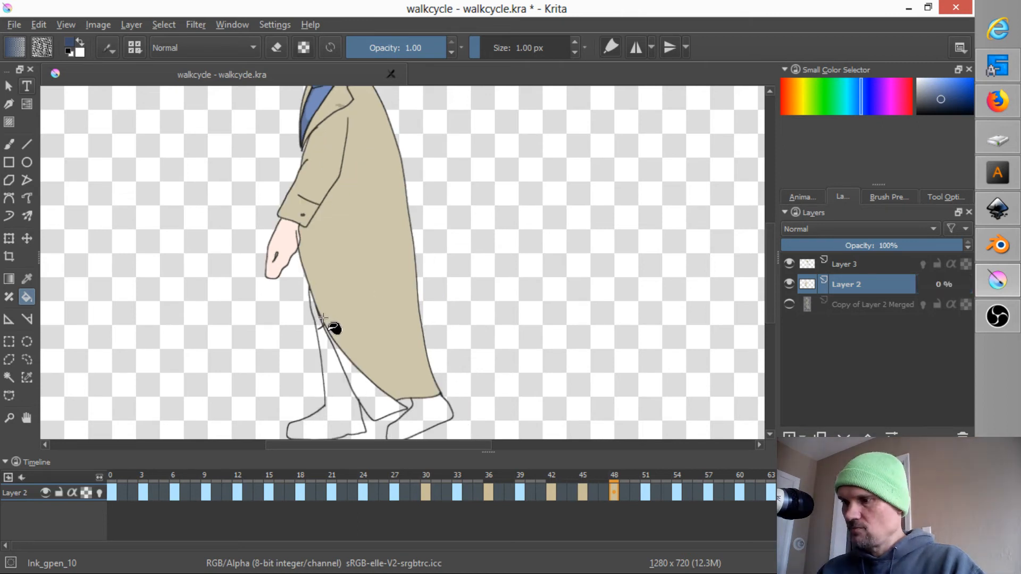
pyautogui.click(318, 320)
pyautogui.press('Right')
pyautogui.press('Right')
pyautogui.press('Right')
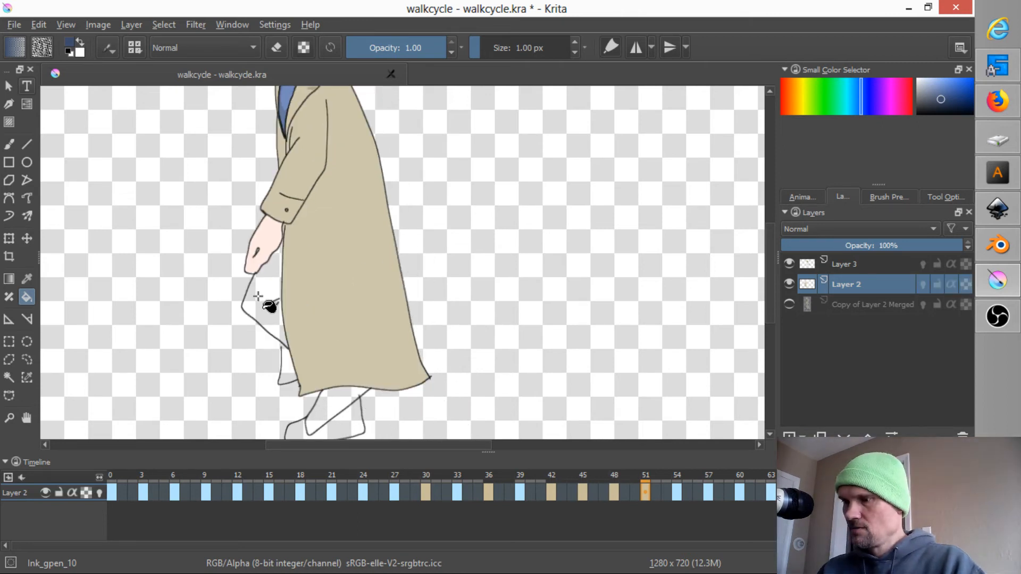
pyautogui.click(259, 298)
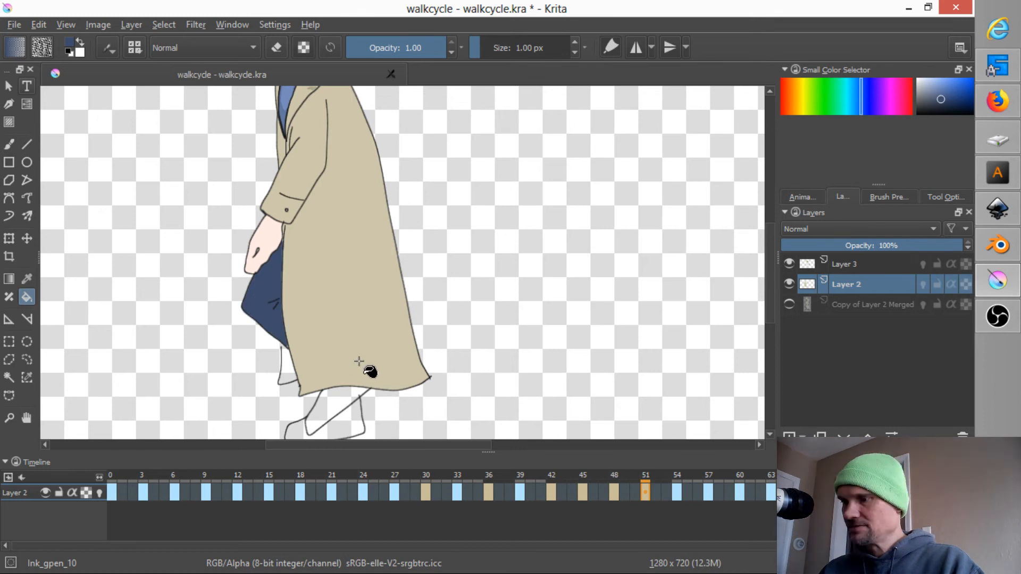
# Step: Fill the front leg's trouser area above the boot on frames 57 and 60 with navy
pyautogui.press('Right')
pyautogui.press('Right')
pyautogui.press('Right')
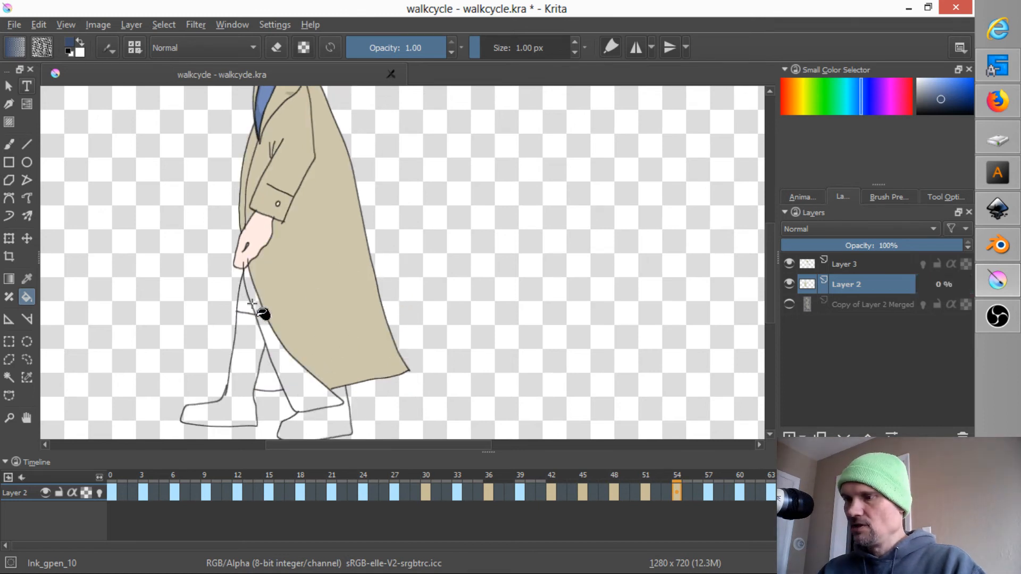
pyautogui.press('Right')
pyautogui.press('Right')
pyautogui.press('Right')
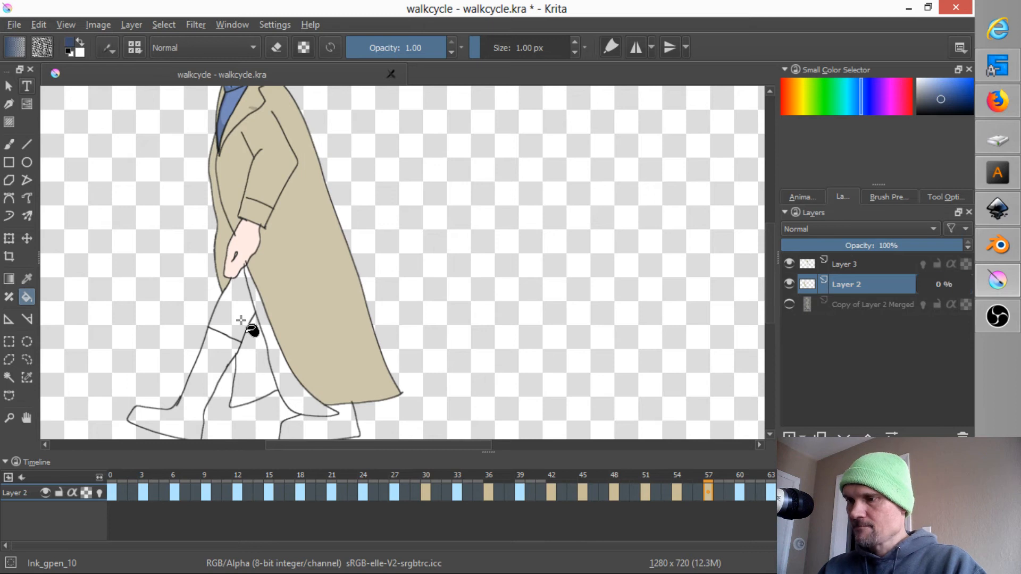
pyautogui.click(234, 319)
pyautogui.press('Right')
pyautogui.press('Right')
pyautogui.press('Right')
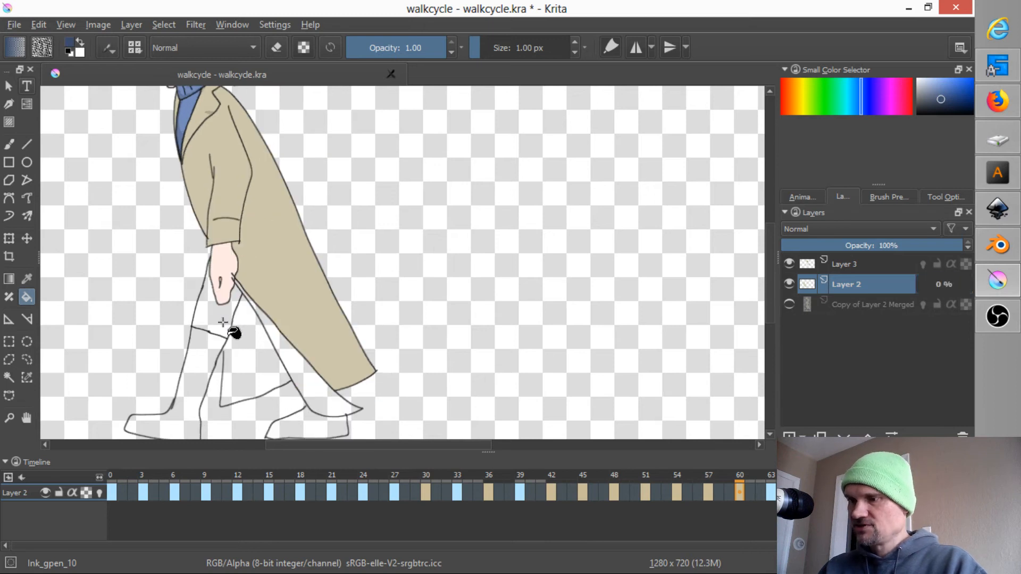
pyautogui.click(222, 322)
# Step: Fill the trouser area below the hand on frame 63 with navy
pyautogui.press('Right')
pyautogui.press('Right')
pyautogui.press('Right')
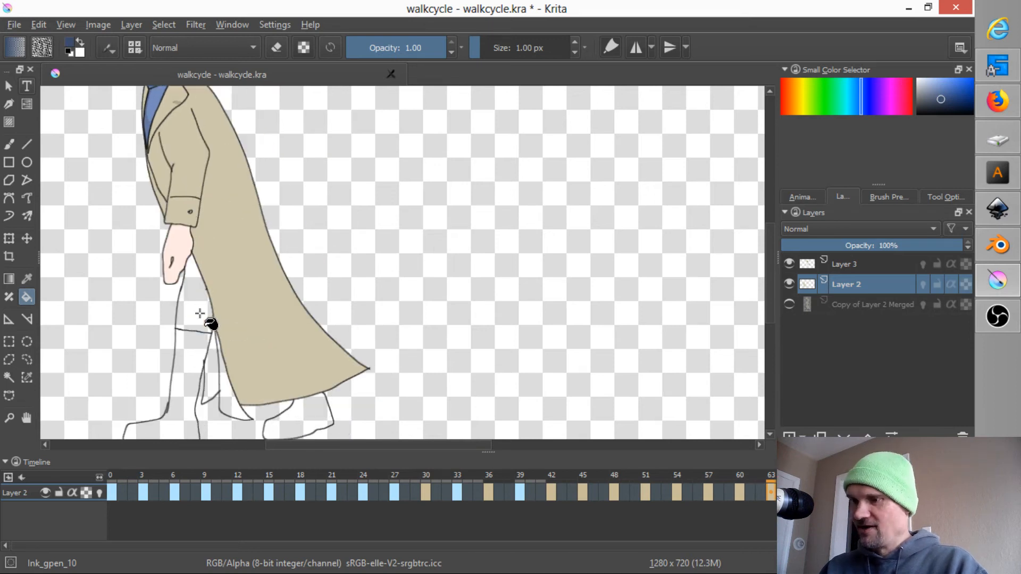
pyautogui.click(210, 319)
# Step: Check the colouring on the frames after 63, and review the earlier frames back to frame 3
pyautogui.press('Right')
pyautogui.press('Right')
pyautogui.press('Right')
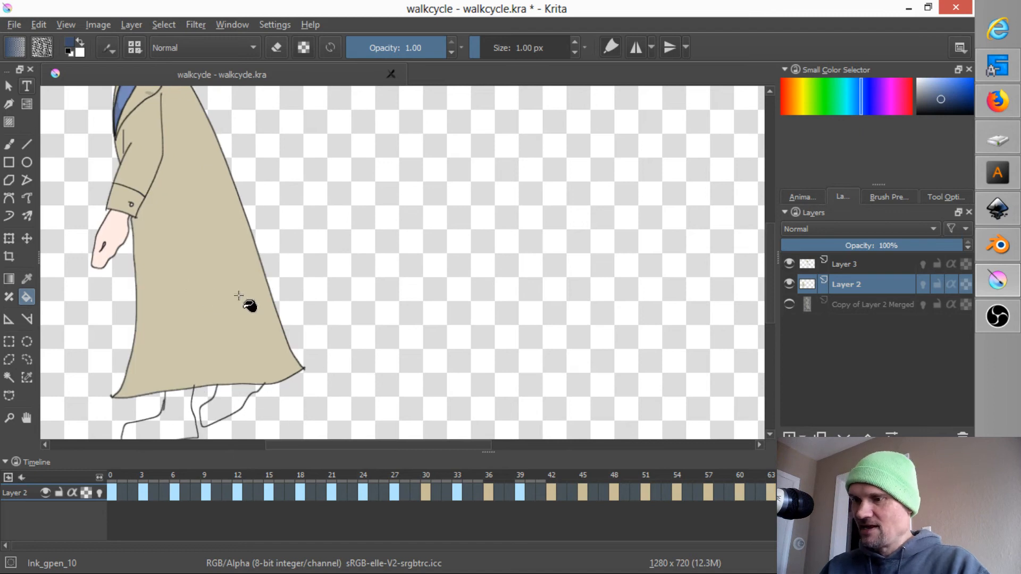
pyautogui.press('Right')
pyautogui.press('Right')
pyautogui.press('Right')
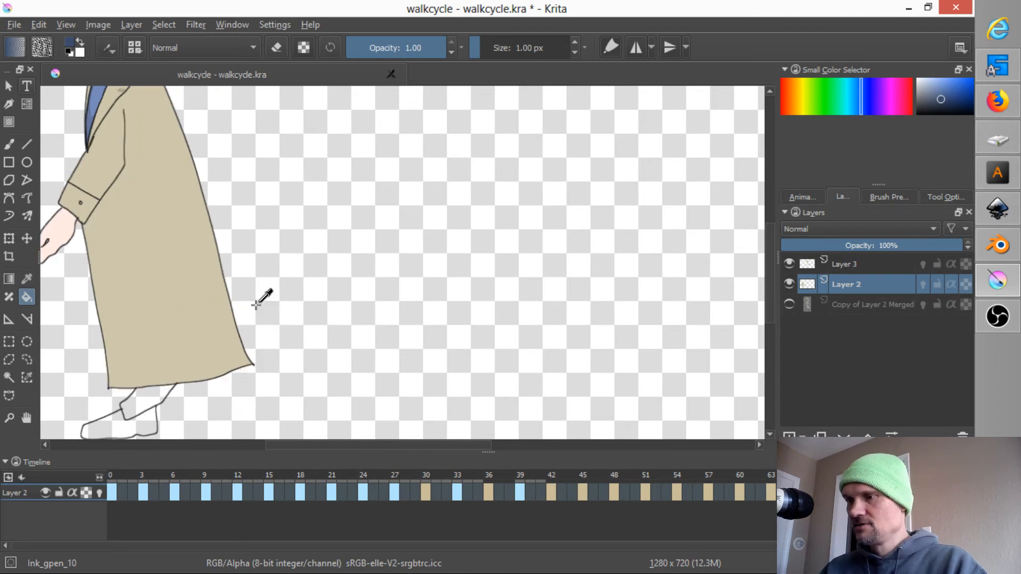
pyautogui.press('Left')
pyautogui.press('Left')
pyautogui.press('Left')
pyautogui.press('Left')
pyautogui.press('Left')
pyautogui.press('Left')
pyautogui.press('Left')
pyautogui.press('Left')
pyautogui.press('Left')
pyautogui.press('Left')
pyautogui.press('Left')
pyautogui.press('Left')
pyautogui.press('Left')
pyautogui.press('Left')
pyautogui.press('Left')
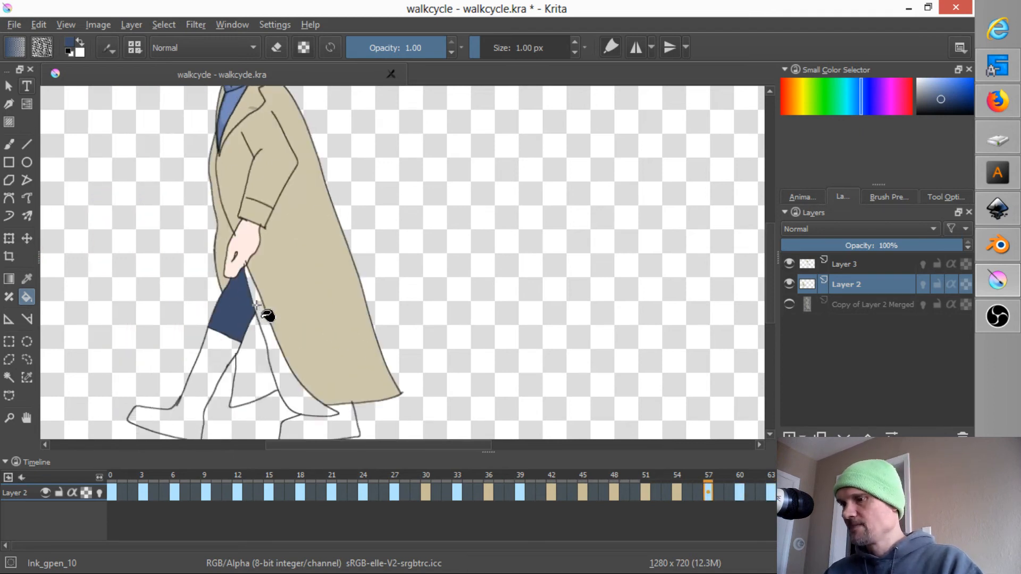
pyautogui.press('Left')
pyautogui.press('Left')
pyautogui.press('Left')
pyautogui.press('Left')
pyautogui.press('Left')
pyautogui.press('Left')
pyautogui.press('Left')
pyautogui.press('Left')
pyautogui.press('Left')
pyautogui.press('Left')
pyautogui.press('Left')
pyautogui.press('Left')
pyautogui.press('Left')
pyautogui.press('Left')
pyautogui.press('Left')
pyautogui.press('Left')
pyautogui.press('Left')
pyautogui.press('Left')
pyautogui.press('Left')
pyautogui.press('Left')
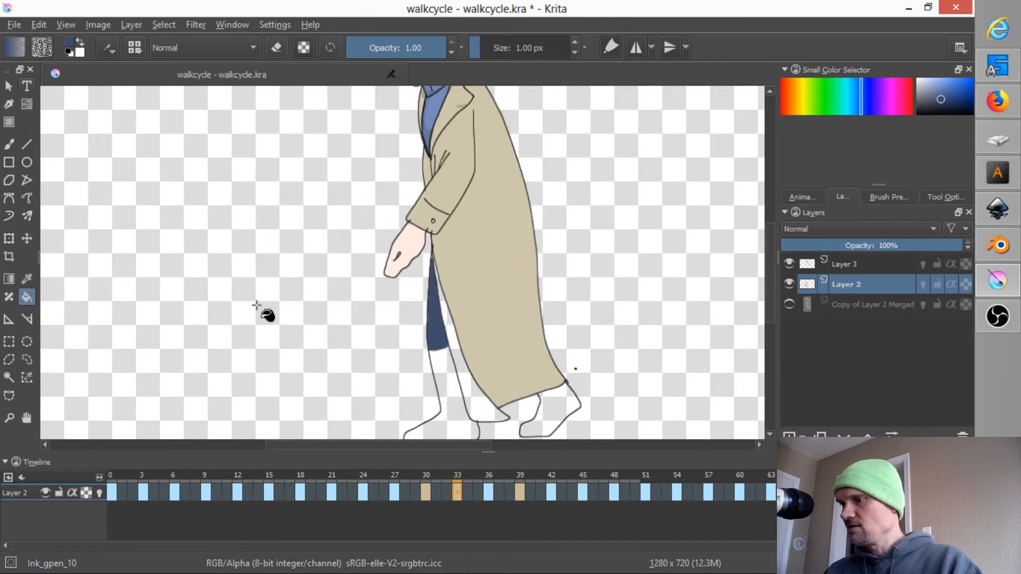
pyautogui.press('Left')
pyautogui.press('Left')
pyautogui.press('Left')
pyautogui.press('Left')
pyautogui.press('Left')
pyautogui.press('Left')
pyautogui.press('Left')
pyautogui.press('Left')
pyautogui.press('Left')
pyautogui.press('Left')
pyautogui.press('Left')
pyautogui.press('Left')
pyautogui.press('Left')
pyautogui.press('Left')
pyautogui.press('Left')
pyautogui.press('Left')
pyautogui.press('Left')
pyautogui.press('Left')
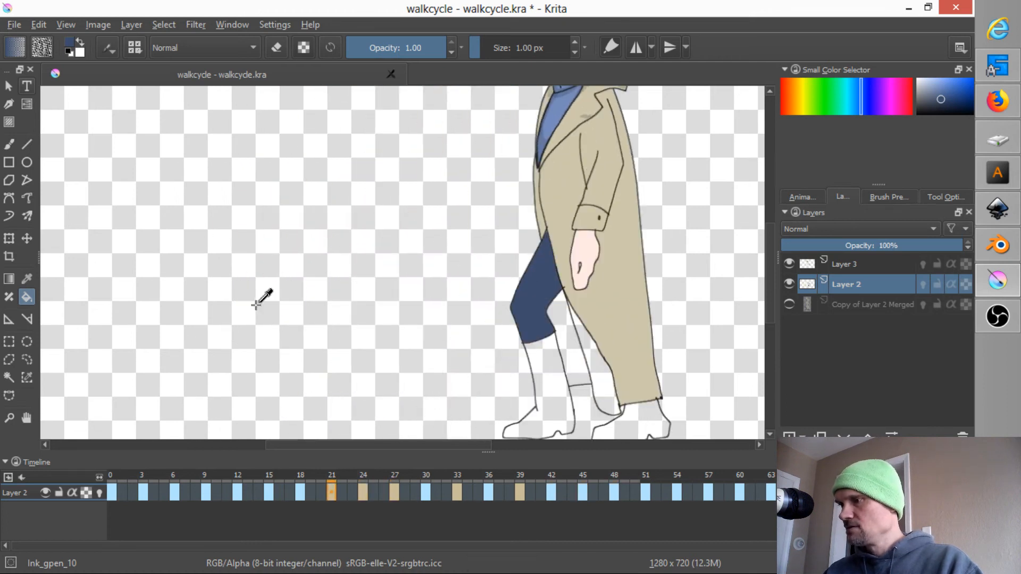
pyautogui.press('Left')
pyautogui.press('Left')
pyautogui.press('Left')
pyautogui.press('Left')
pyautogui.press('Left')
pyautogui.press('Left')
pyautogui.press('Left')
pyautogui.press('Left')
pyautogui.press('Left')
pyautogui.press('Left')
pyautogui.press('Left')
pyautogui.press('Left')
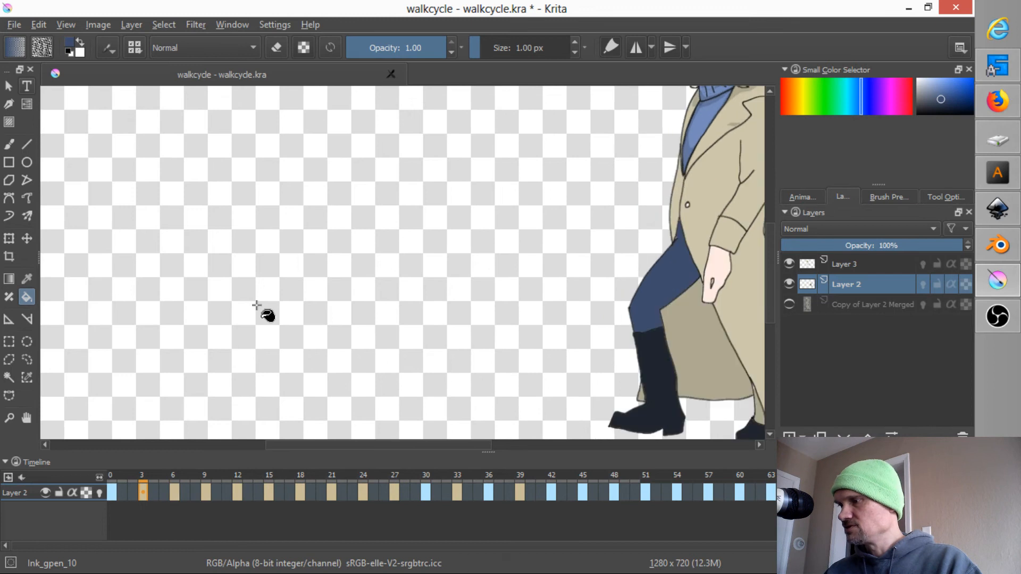
pyautogui.press('Right')
pyautogui.press('Right')
pyautogui.press('Right')
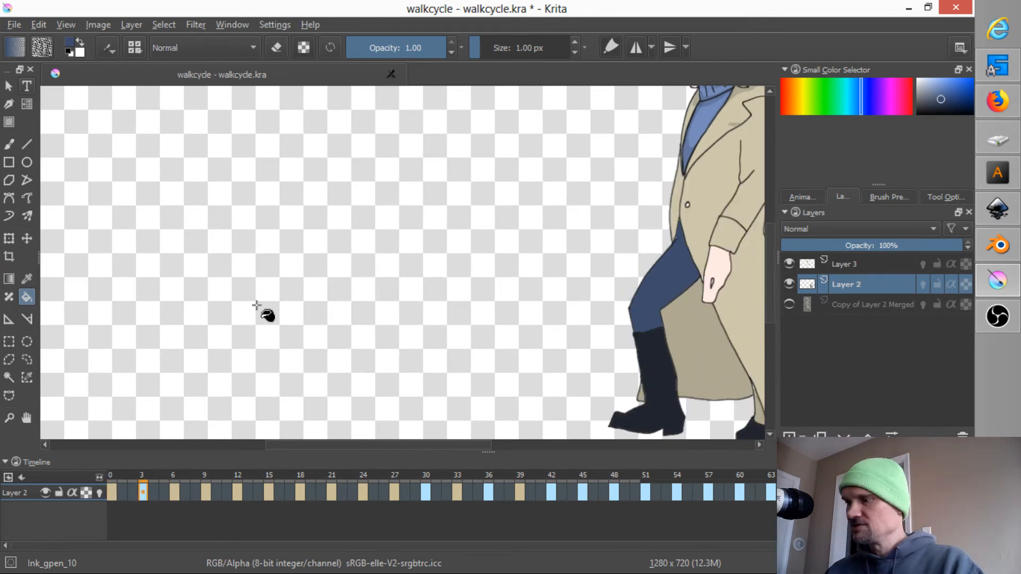
# Step: Sample the shaded tan of the coat's inner side on frame 3 and save the document
pyautogui.keyDown('ctrl'); pyautogui.click(697, 355); pyautogui.keyUp('ctrl')
pyautogui.click(15, 26)
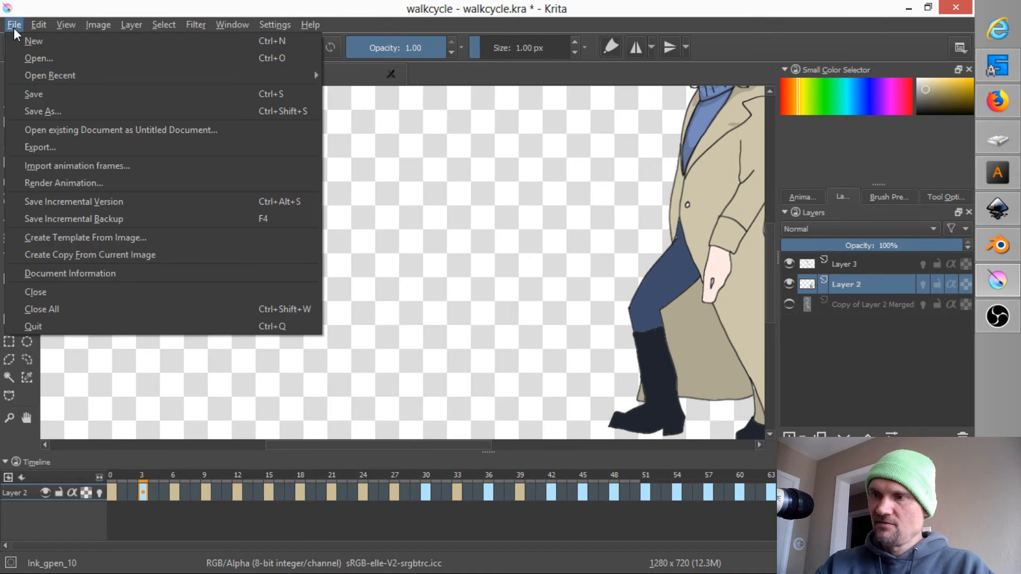
pyautogui.click(43, 93)
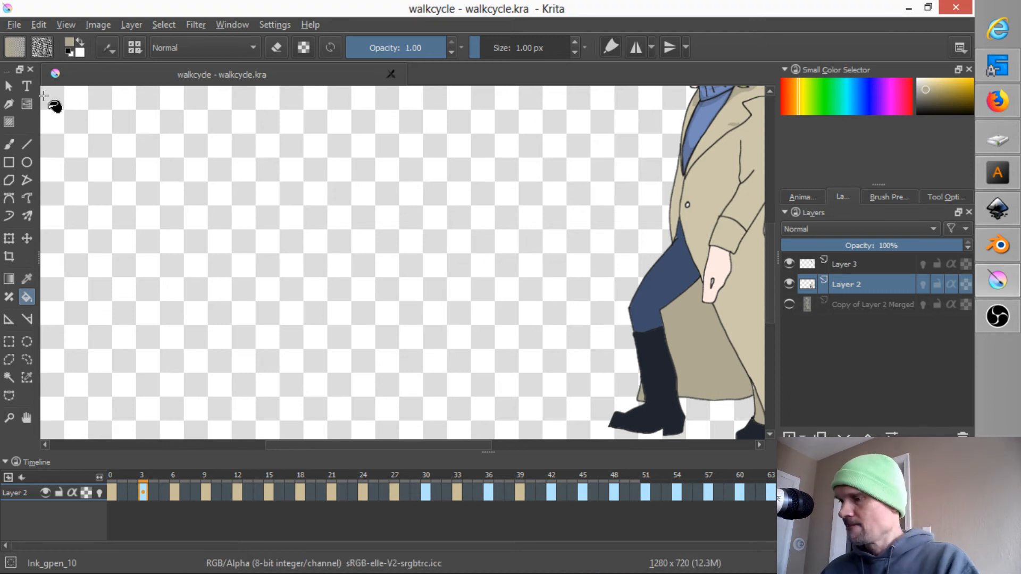
pyautogui.press('.')
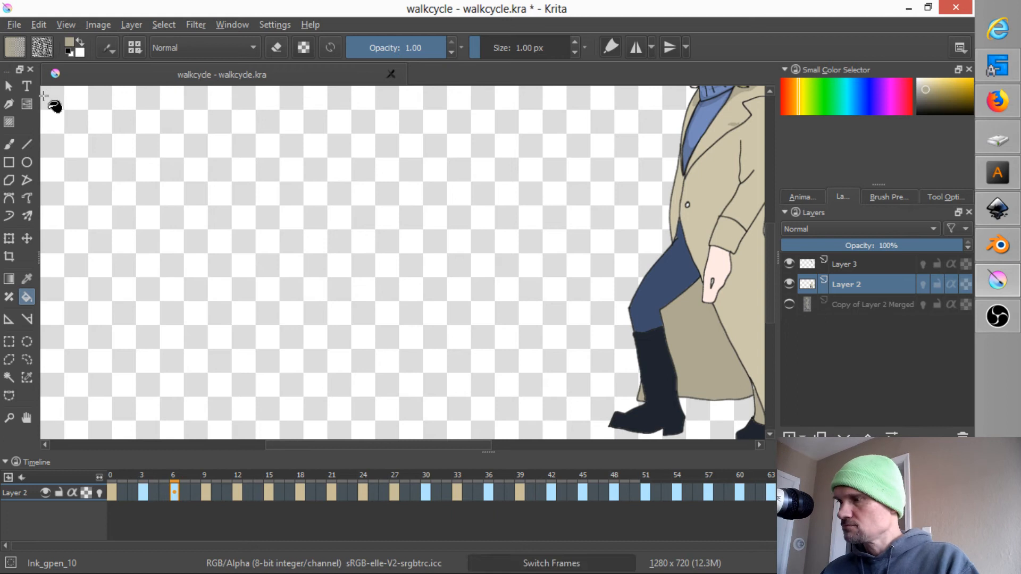
pyautogui.click(653, 378)
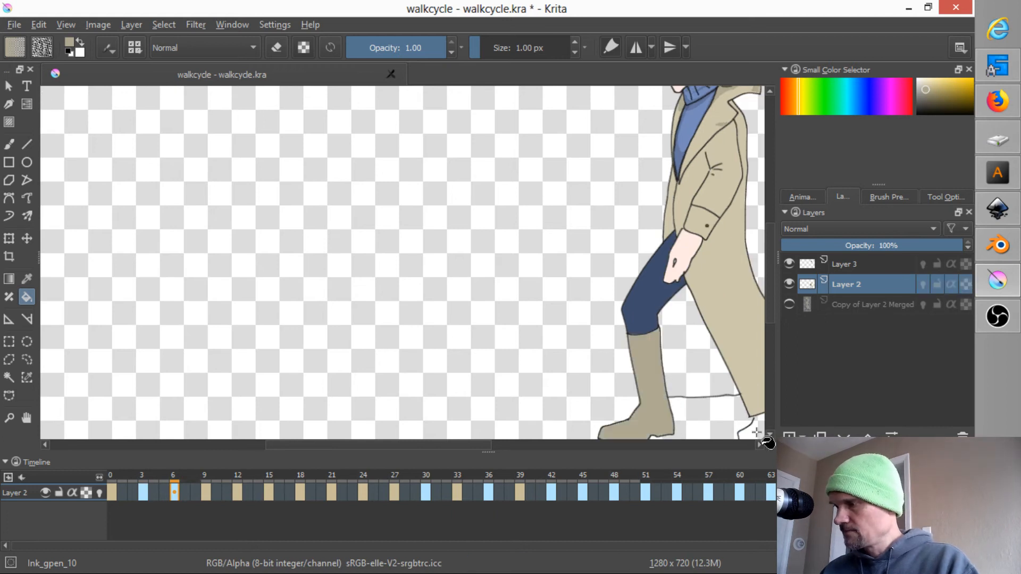
pyautogui.hotkey('ctrl', 'z')
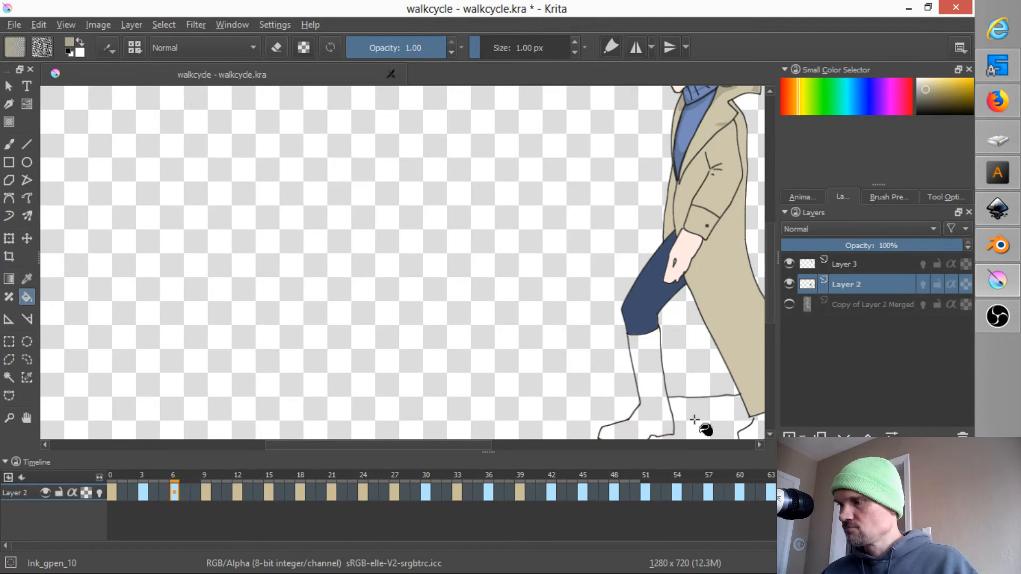
# Step: Sample the dark boot colour from frame 3 and fill both boots on frame 6 with it
pyautogui.press('Left')
pyautogui.press('Left')
pyautogui.press('Left')
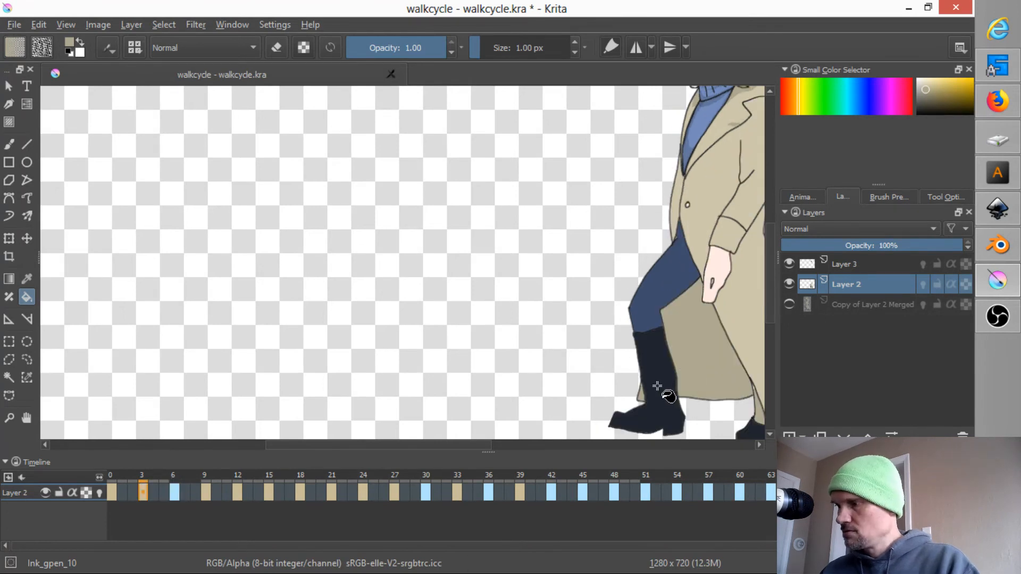
pyautogui.keyDown('ctrl'); pyautogui.click(660, 380); pyautogui.keyUp('ctrl')
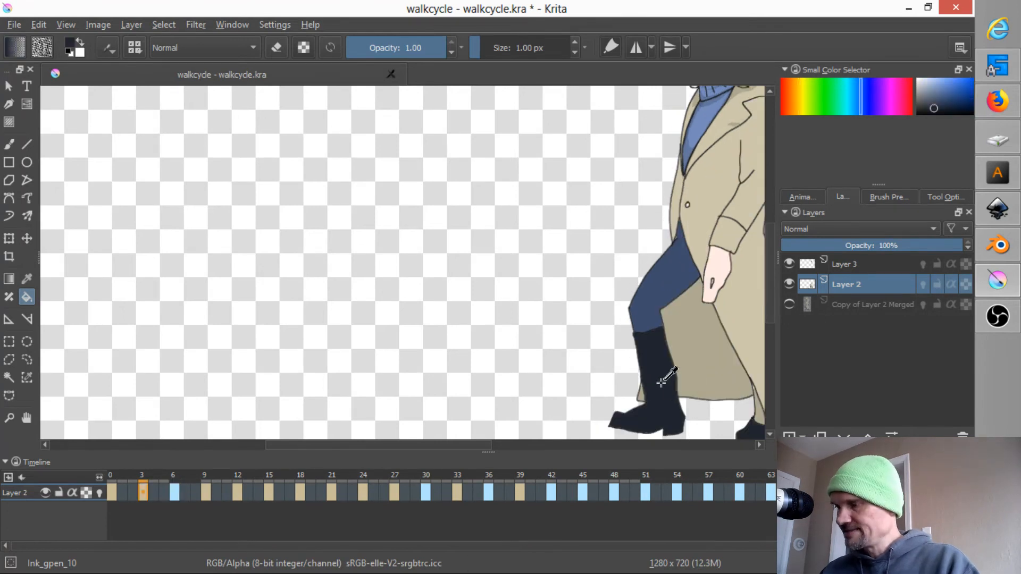
pyautogui.press('Right')
pyautogui.press('Right')
pyautogui.press('Right')
pyautogui.middleClick(736, 367)
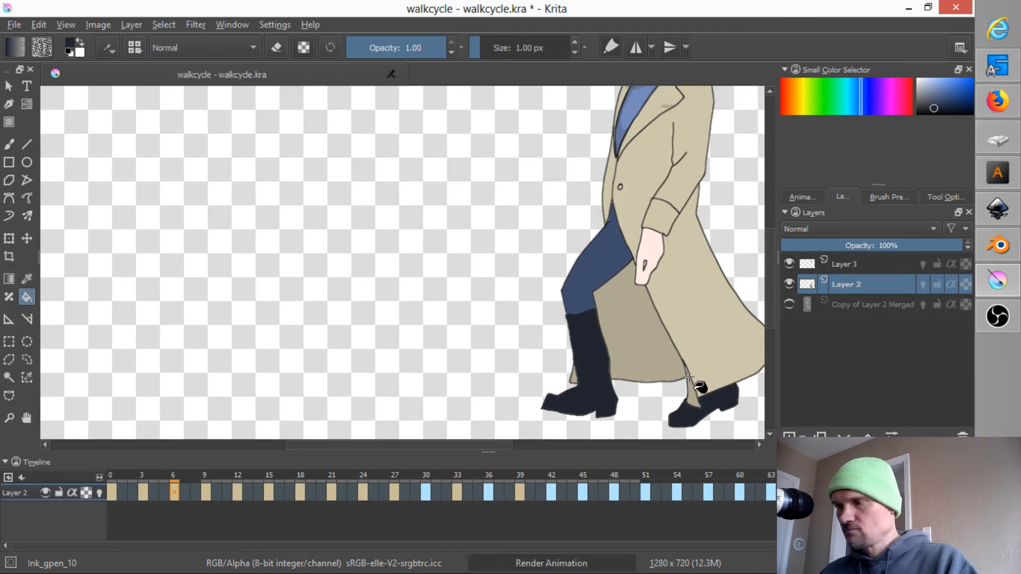
pyautogui.click(702, 408)
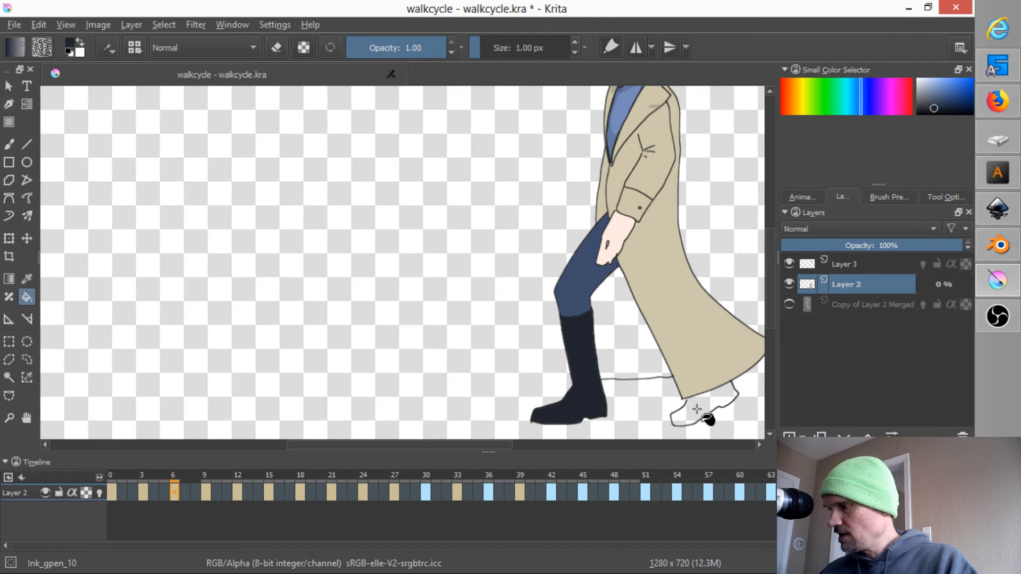
pyautogui.click(696, 409)
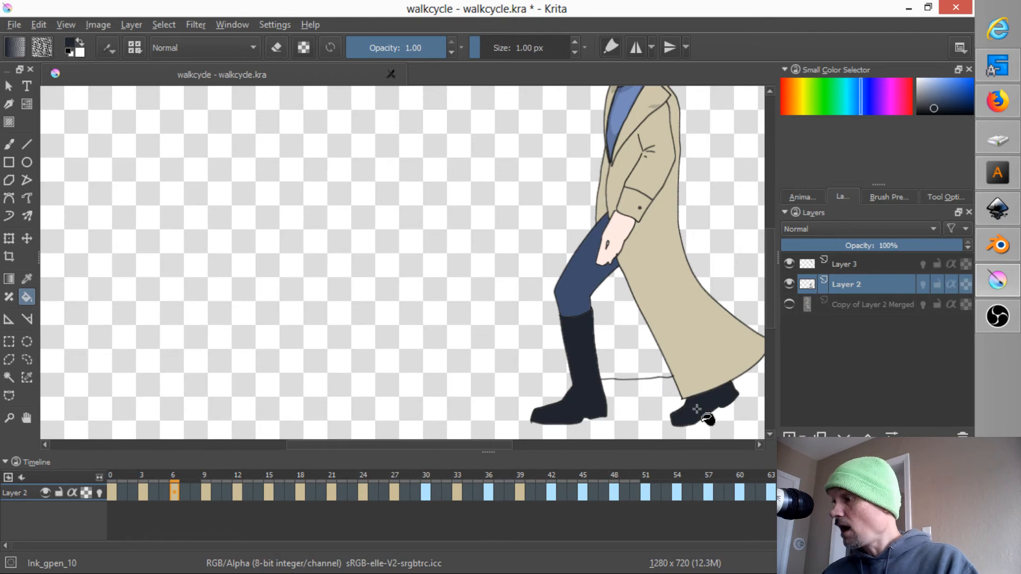
# Step: Fill both boots on frame 9 with the same dark colour
pyautogui.press('.')
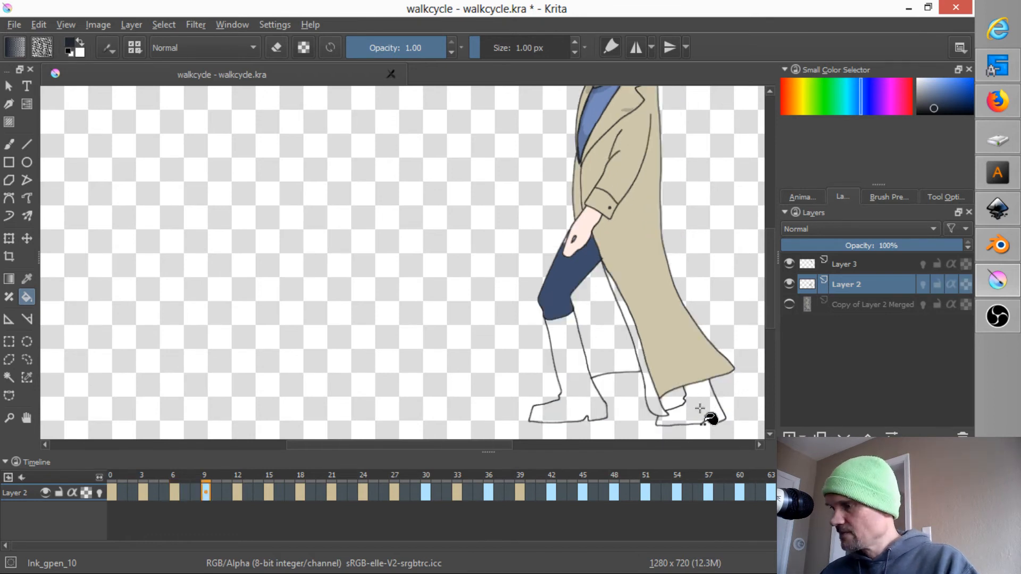
pyautogui.click(570, 392)
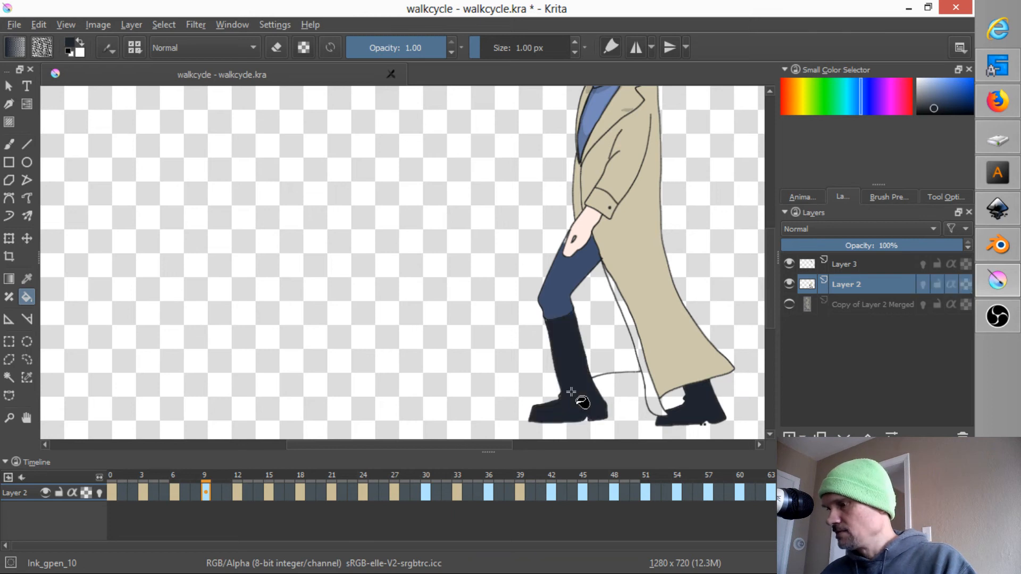
# Step: Fill the boots on frames 12 and 15 with the dark boot colour
pyautogui.press('.')
pyautogui.click(570, 363)
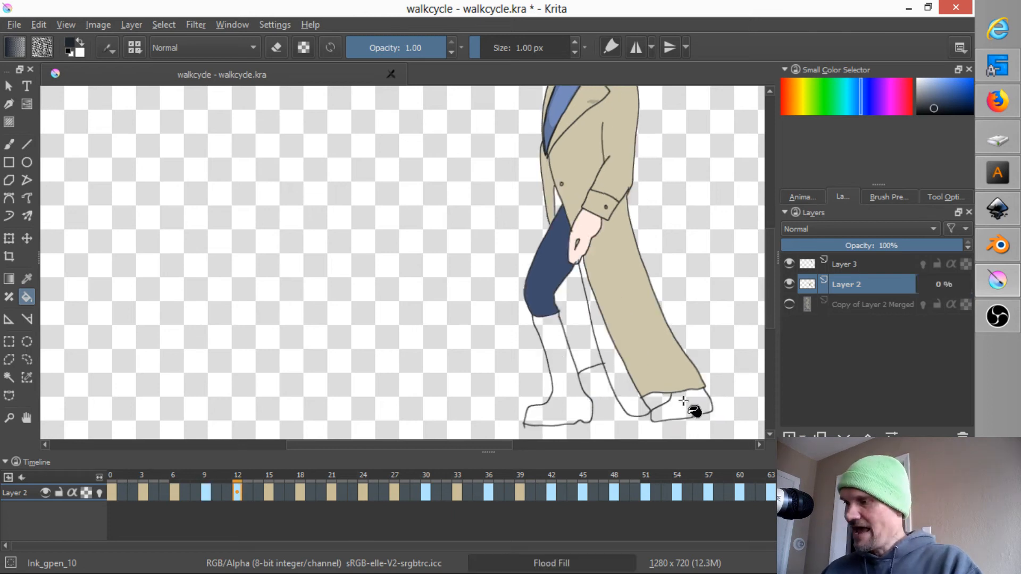
pyautogui.click(683, 401)
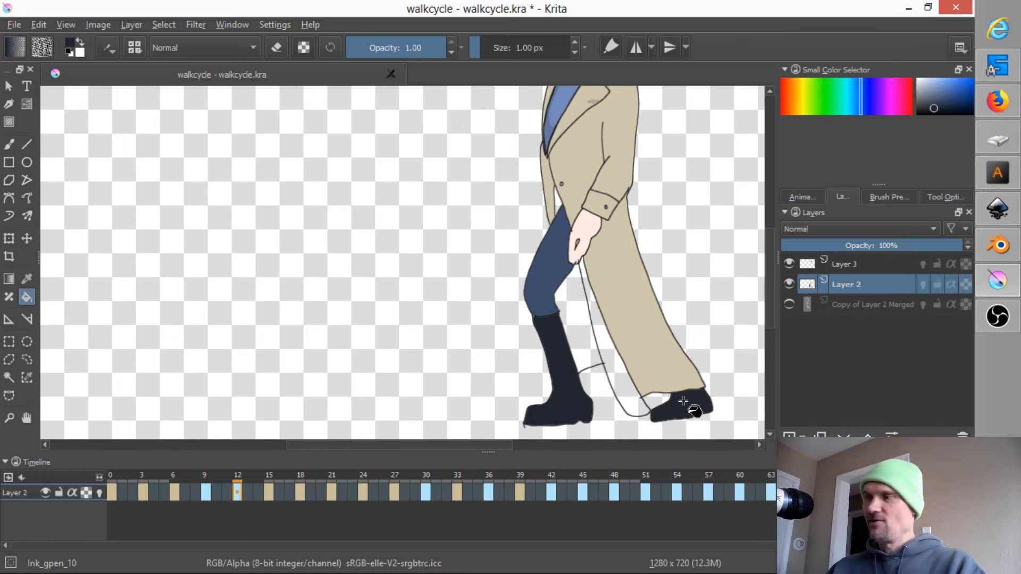
pyautogui.hotkey('alt', '.')
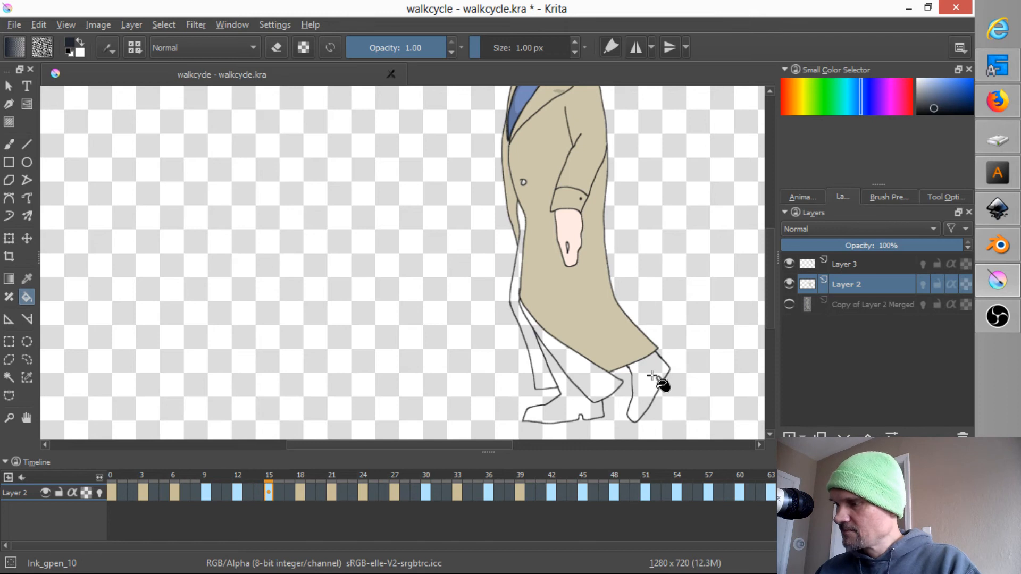
pyautogui.click(618, 412)
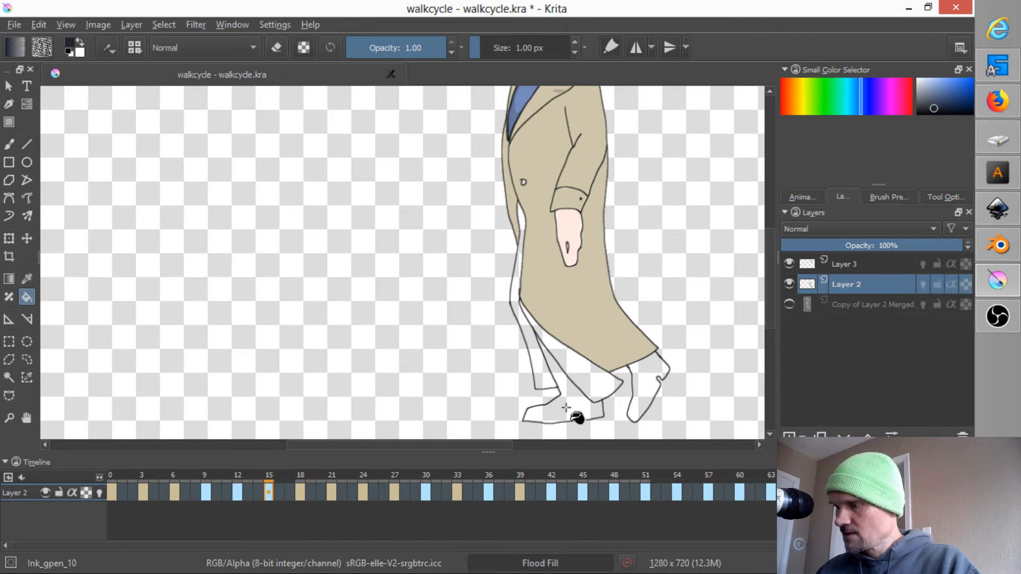
# Step: Fill the boots on frames 18 and 21 with the dark boot colour
pyautogui.hotkey('alt', '.')
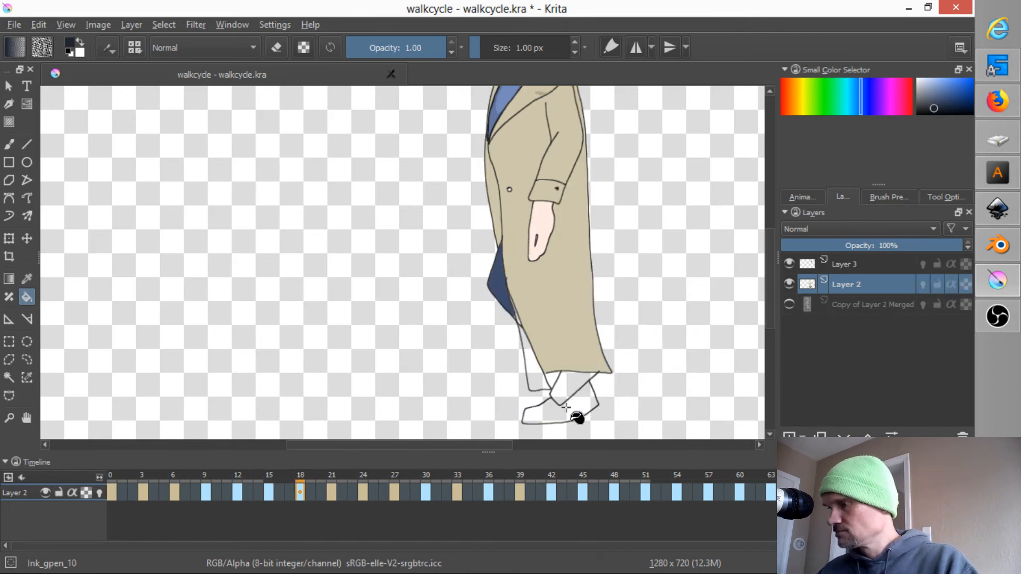
pyautogui.click(578, 408)
pyautogui.click(570, 386)
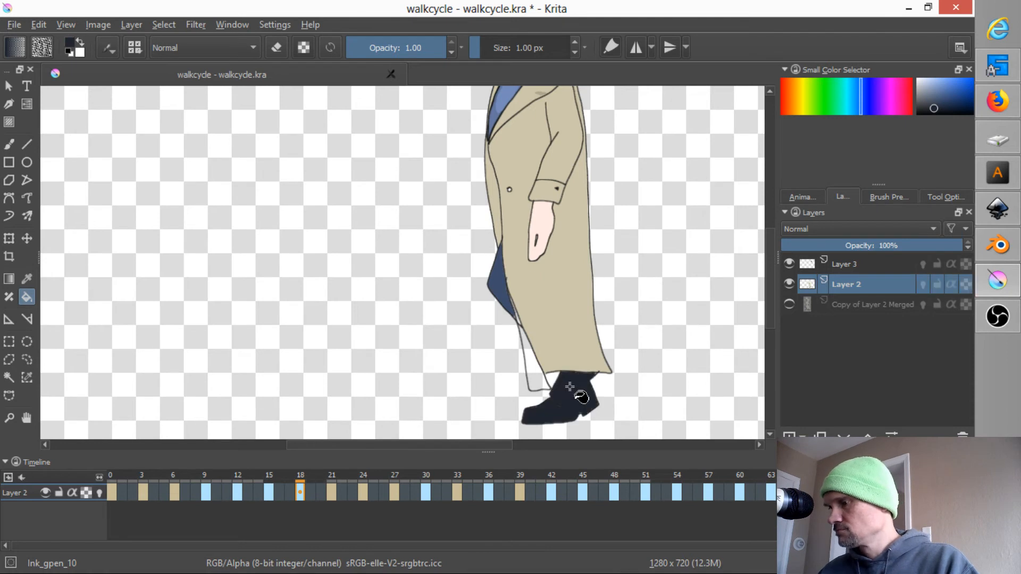
pyautogui.hotkey('alt', '.')
pyautogui.click(484, 399)
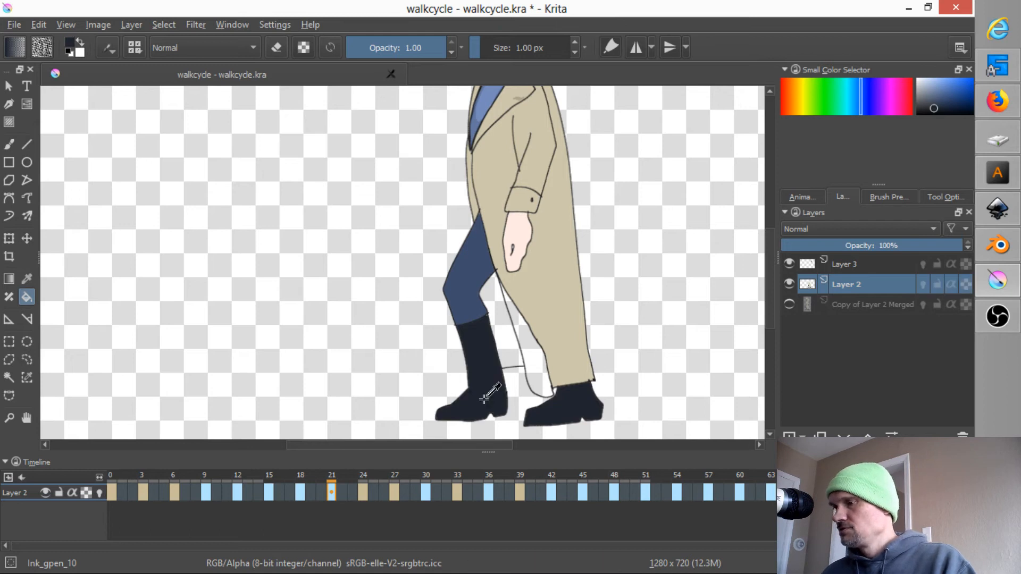
# Step: Fill both boots on frames 24 and 27 with the dark boot colour
pyautogui.press('.')
pyautogui.click(564, 404)
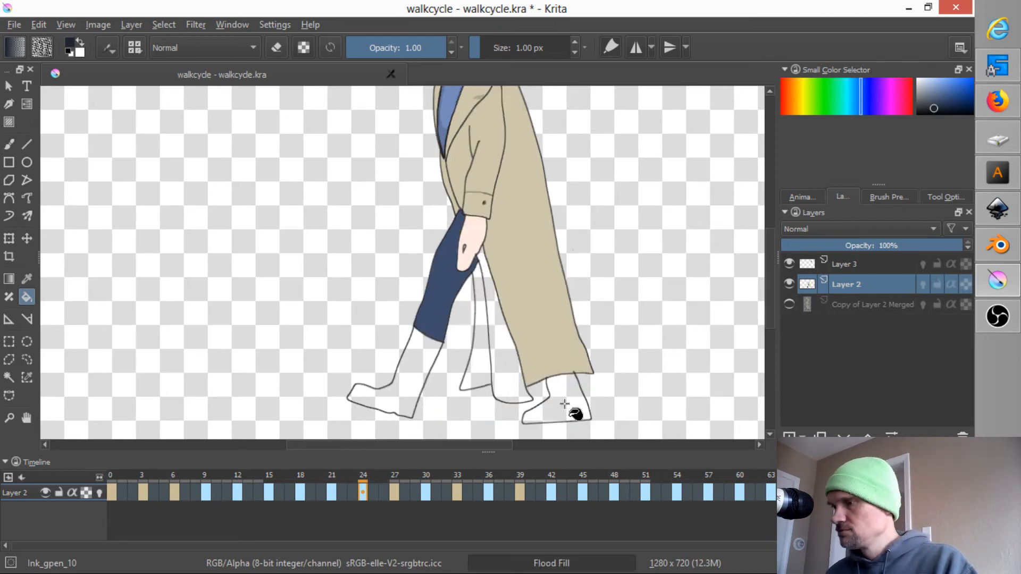
pyautogui.press('.')
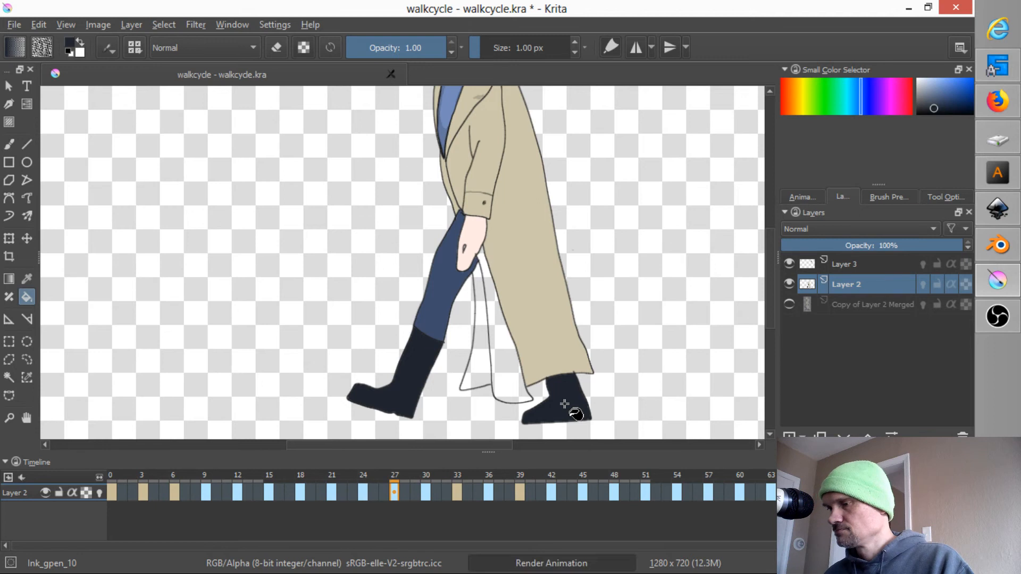
pyautogui.click(420, 402)
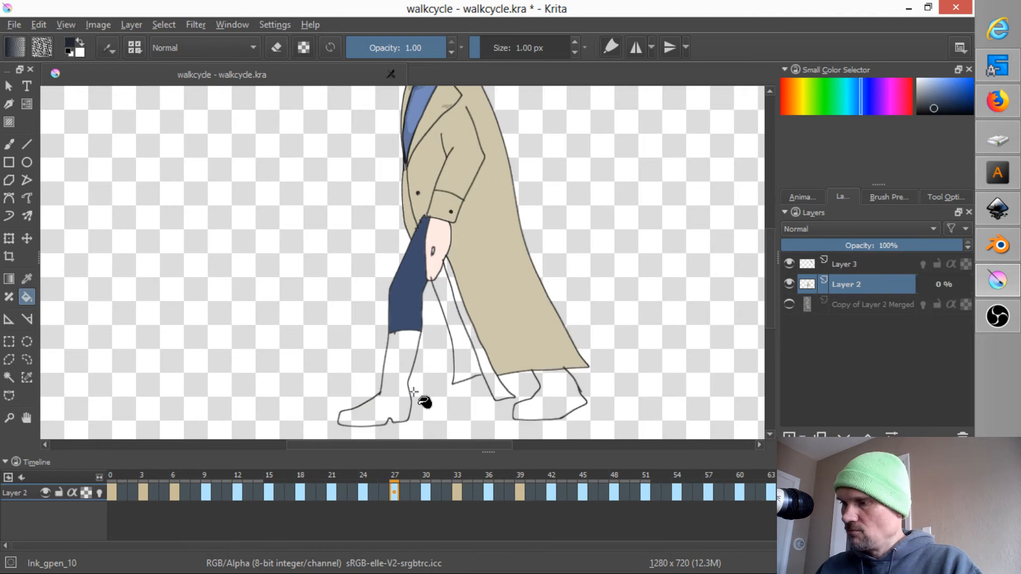
pyautogui.click(554, 396)
# Step: Fill the boots on frames 33 and 36 with the dark boot colour
pyautogui.press('.')
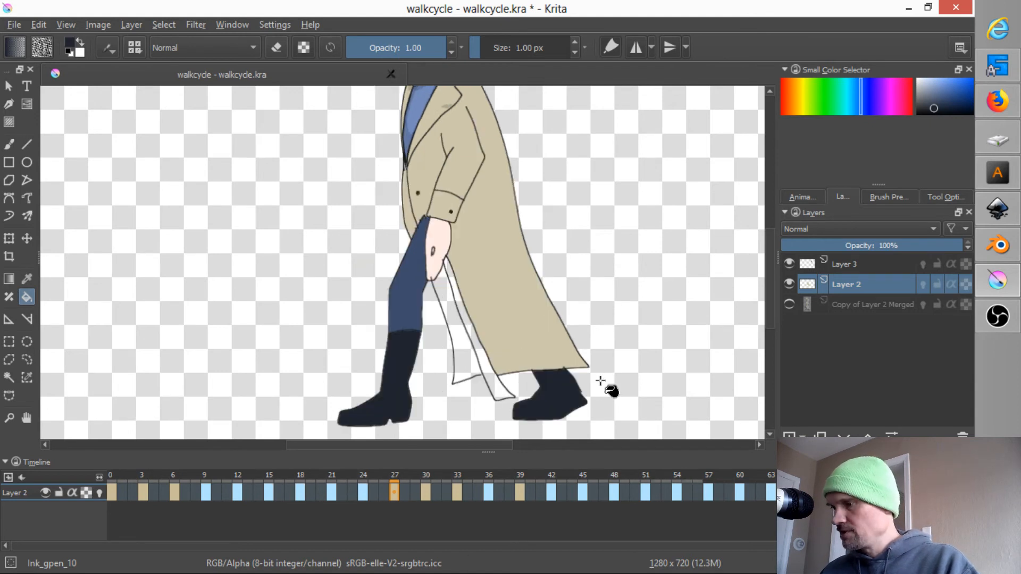
pyautogui.press('.')
pyautogui.press('.')
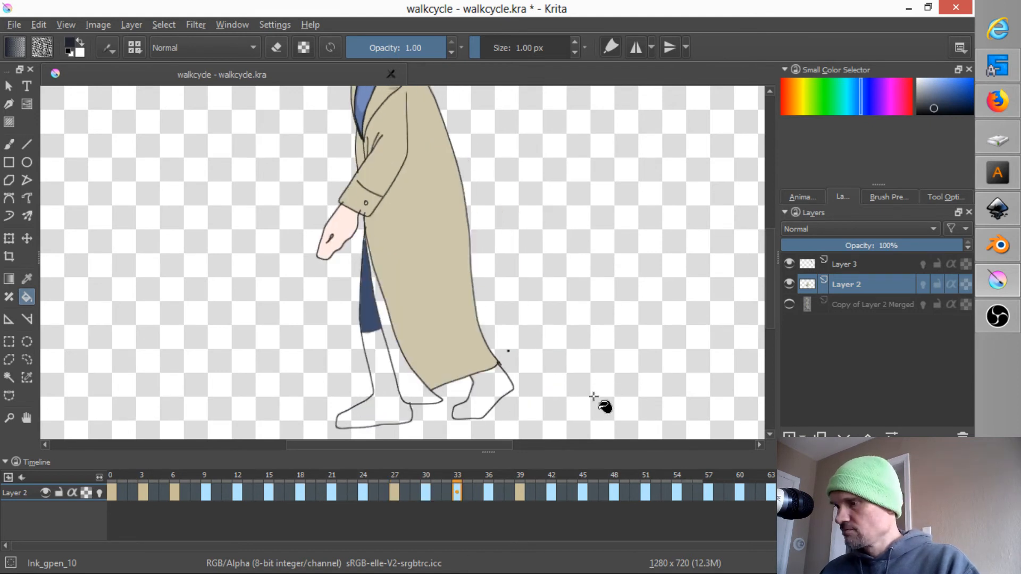
pyautogui.click(387, 410)
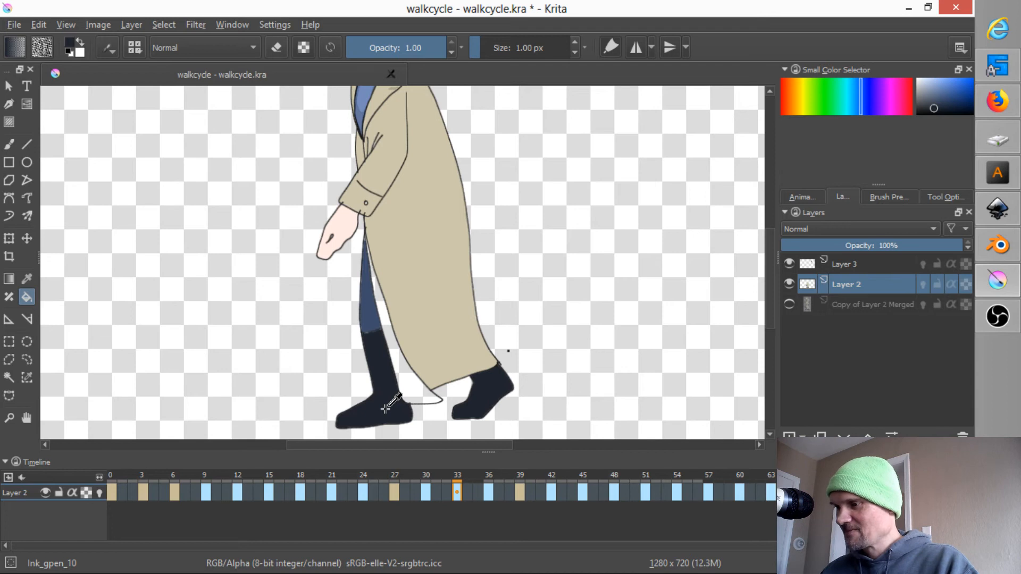
pyautogui.press('.')
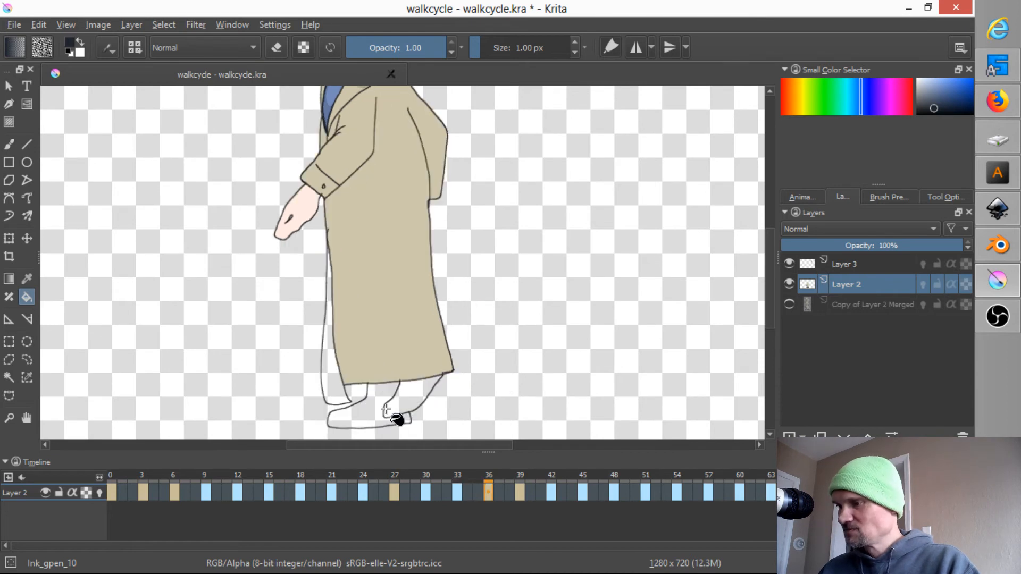
pyautogui.click(371, 410)
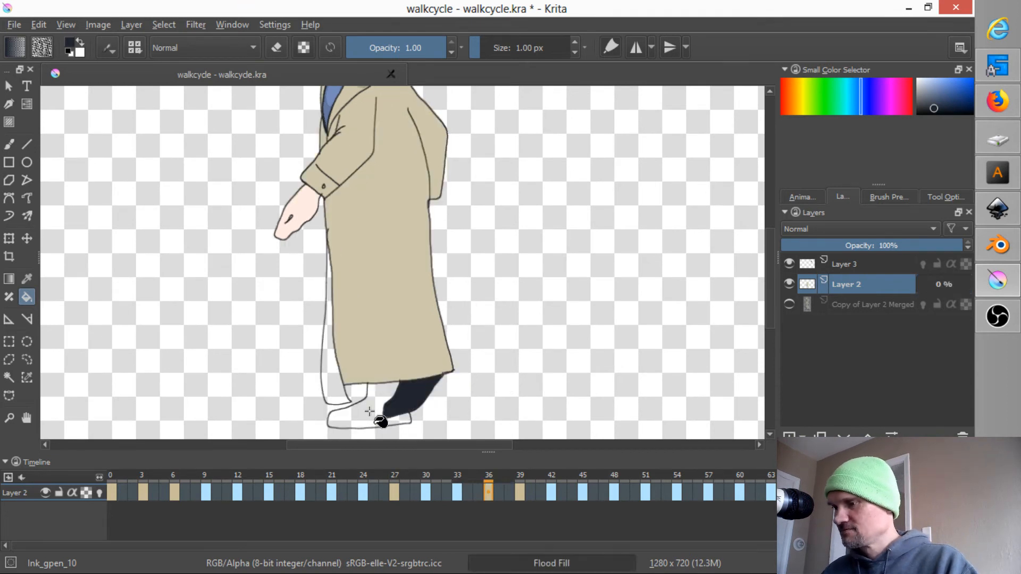
# Step: Fill both boots below the coat on frames 39 and 42 with the dark boot colour
pyautogui.press('.')
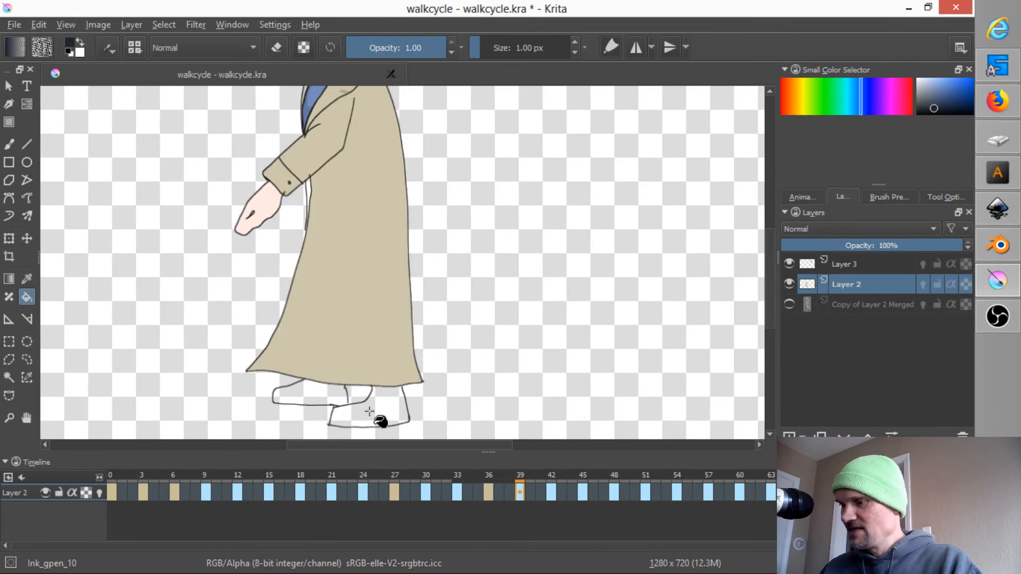
pyautogui.click(377, 408)
pyautogui.click(326, 395)
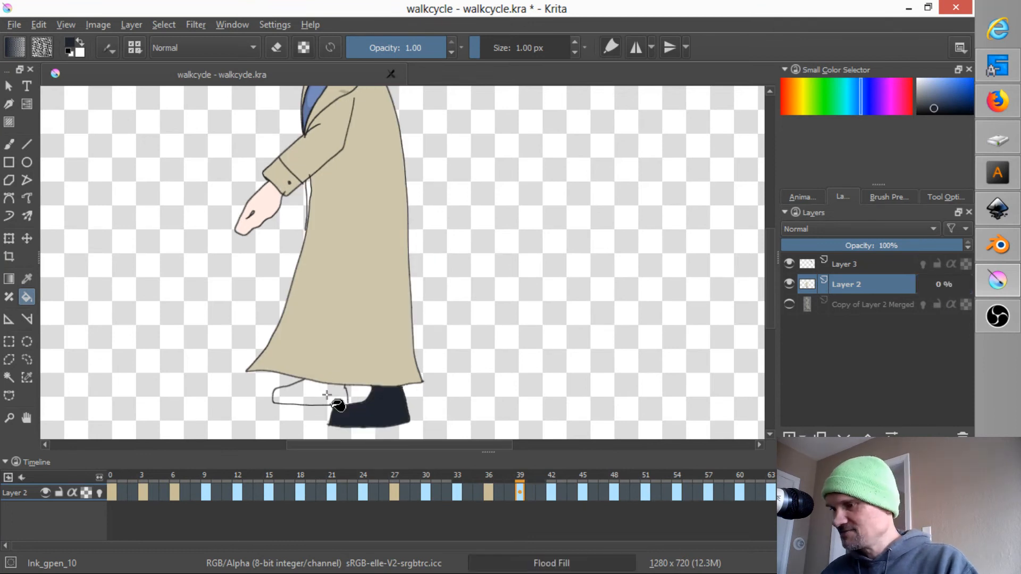
pyautogui.press('.')
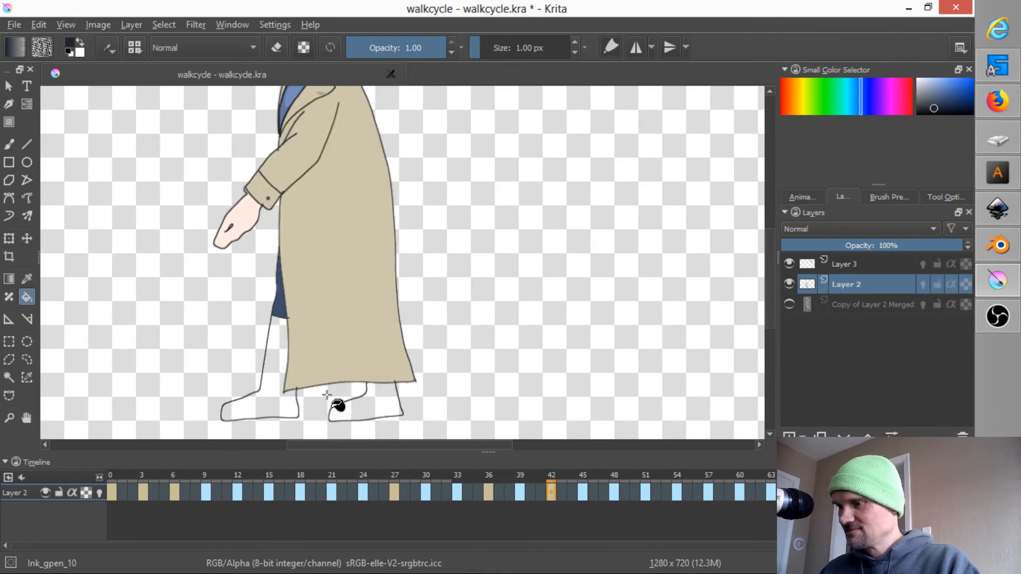
pyautogui.click(289, 412)
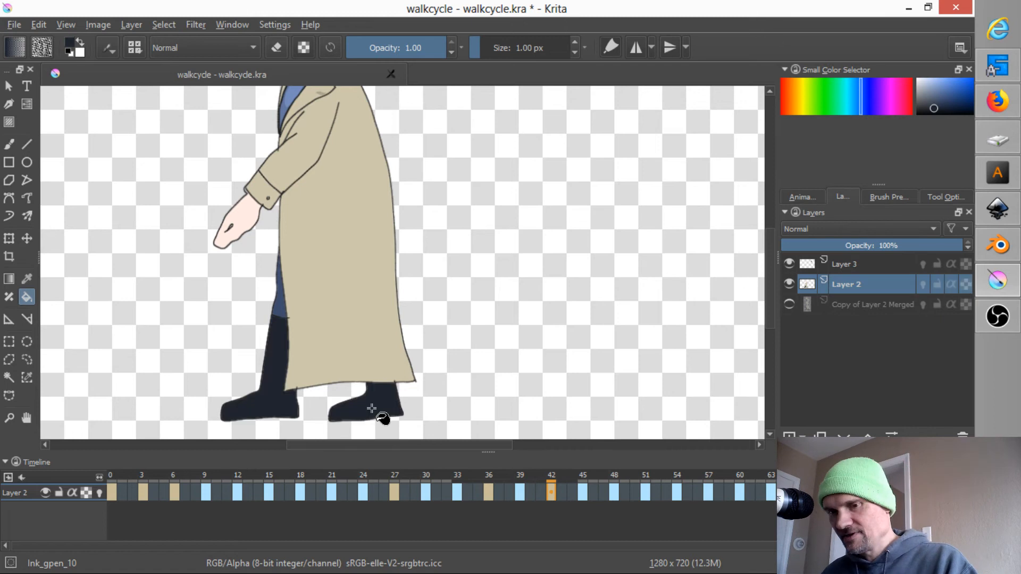
# Step: Fill both boots on frames 45 and 48 with the dark boot colour
pyautogui.press('.')
pyautogui.click(297, 409)
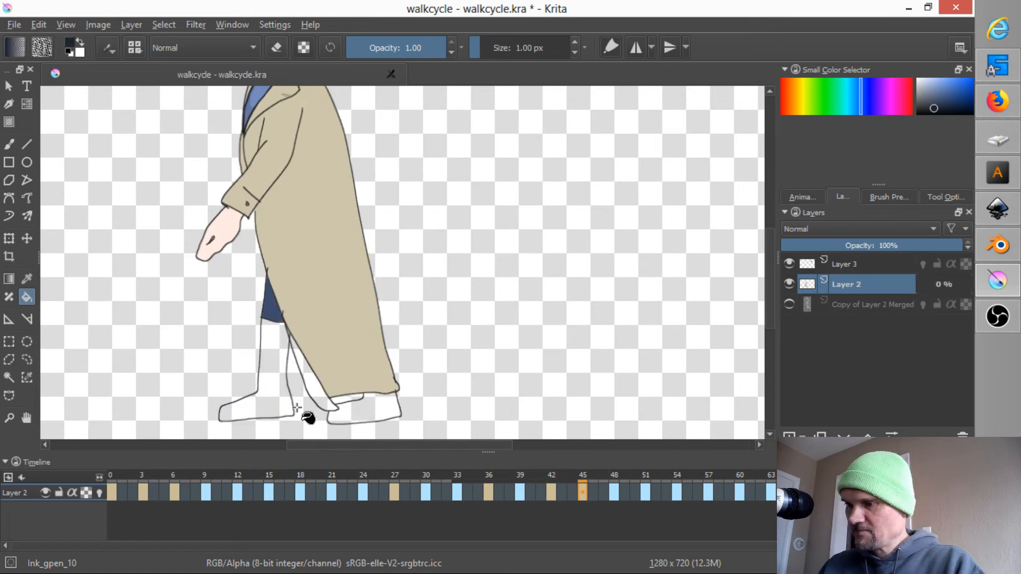
pyautogui.click(376, 410)
pyautogui.press('.')
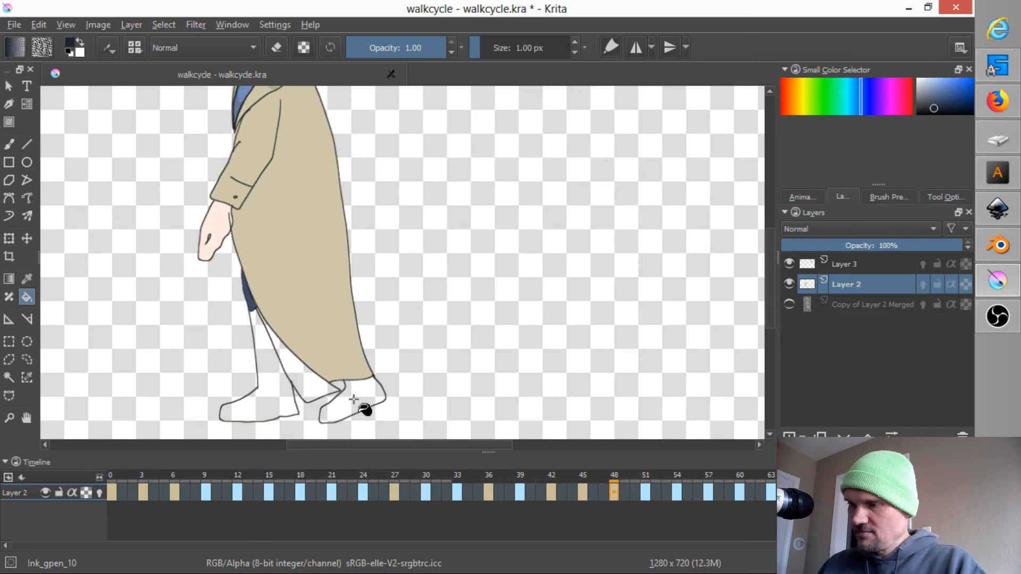
pyautogui.click(285, 405)
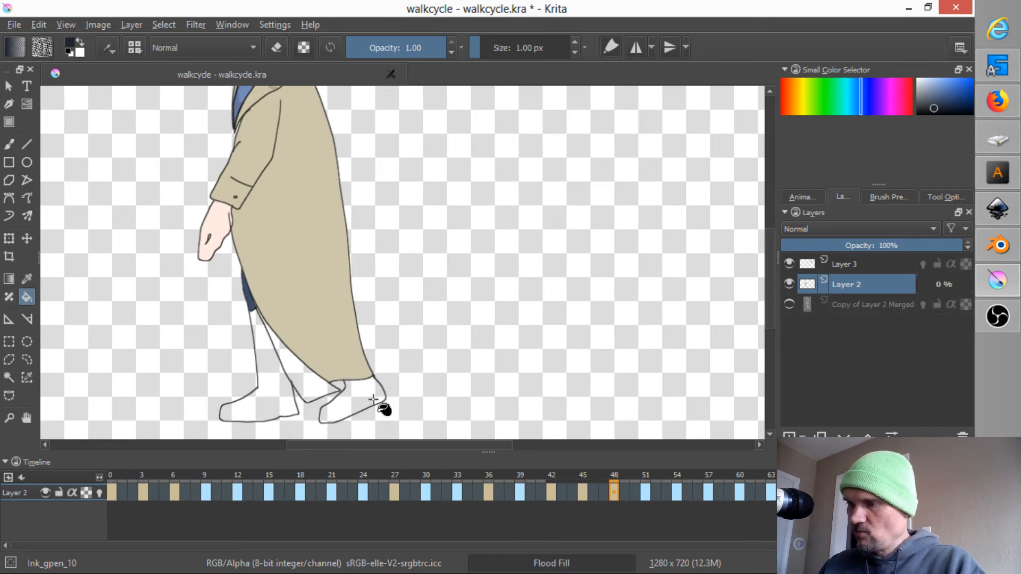
pyautogui.click(363, 399)
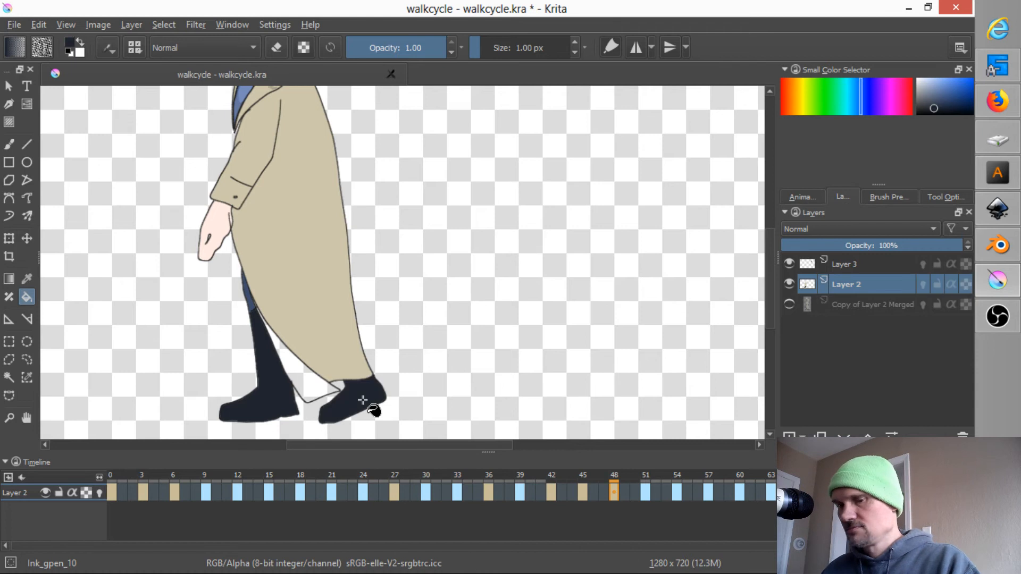
# Step: Fill the boot areas on frames 51 and 54 with the dark boot colour
pyautogui.press('.')
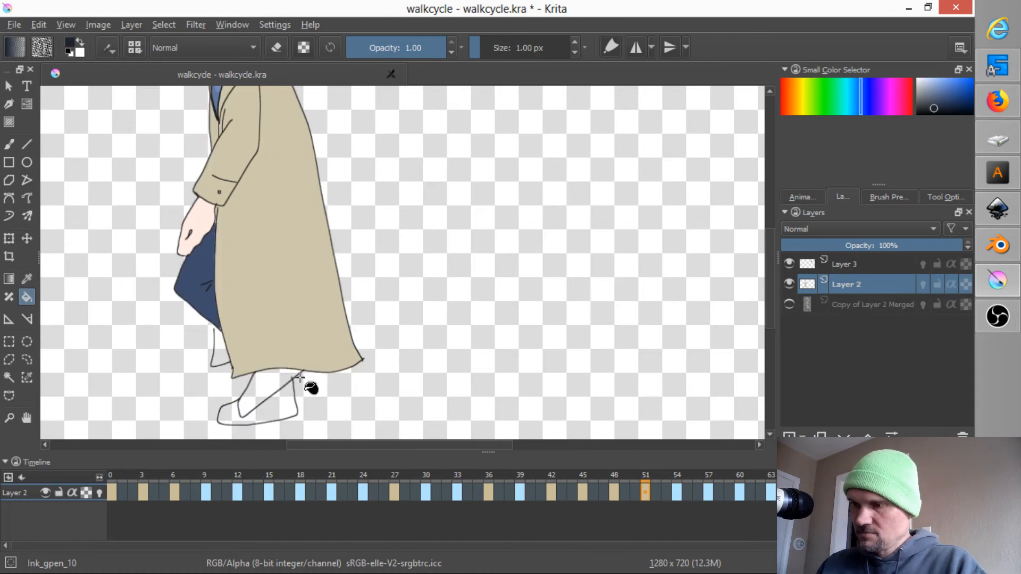
pyautogui.click(281, 400)
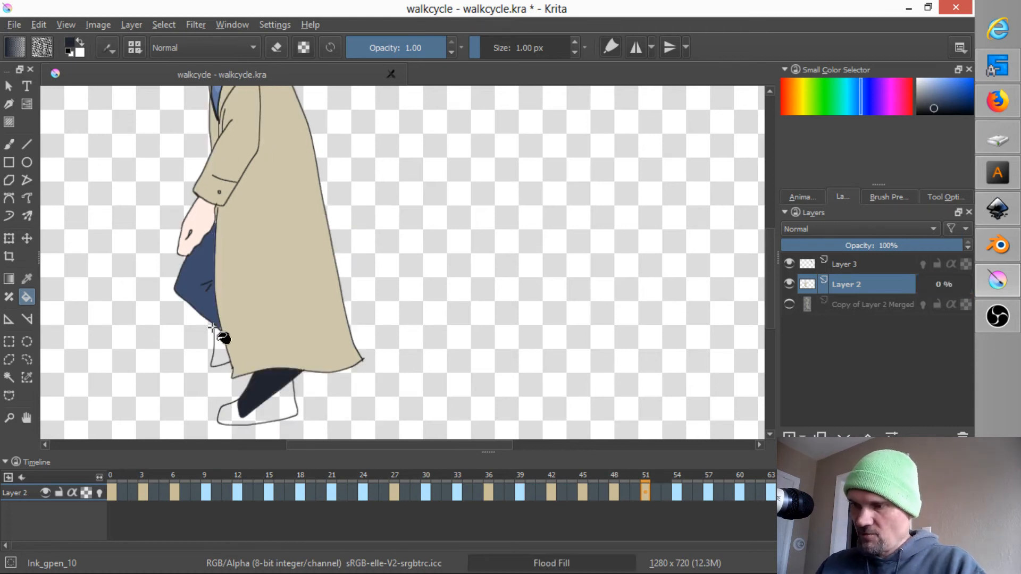
pyautogui.press('.')
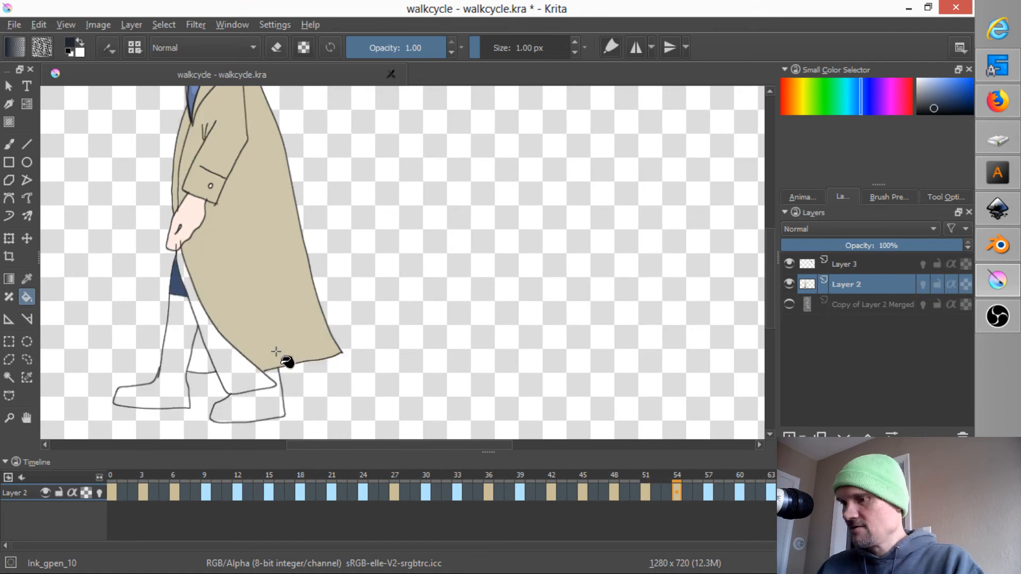
pyautogui.click(184, 396)
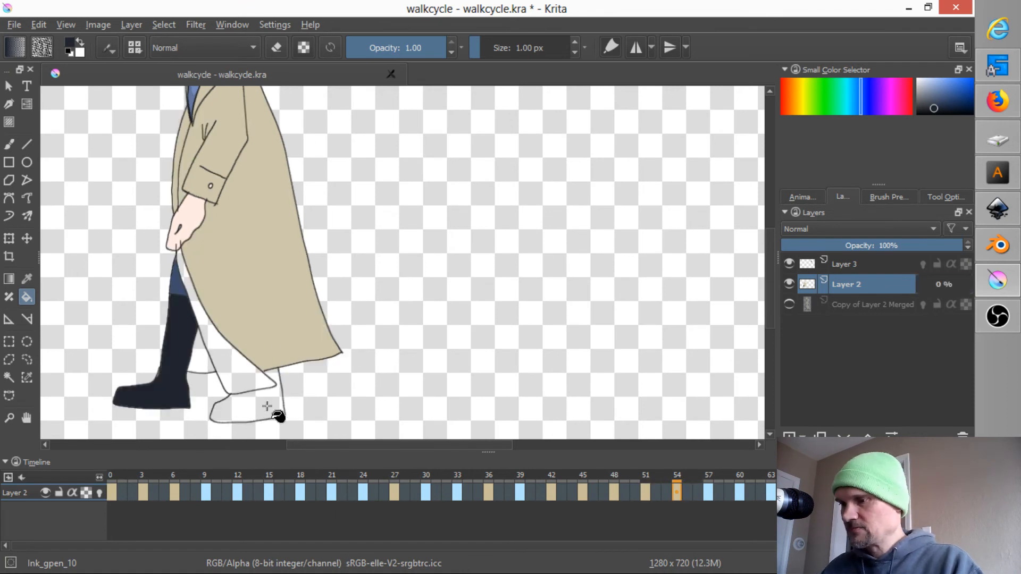
# Step: Fill the boots on frames 57 and 60 with the dark boot colour
pyautogui.press('.')
pyautogui.click(239, 381)
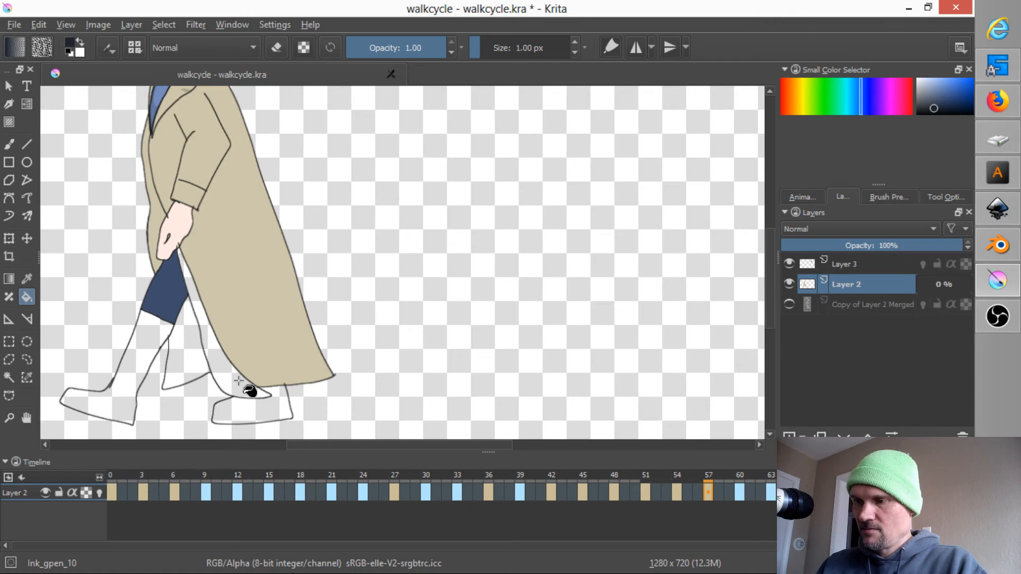
pyautogui.click(265, 411)
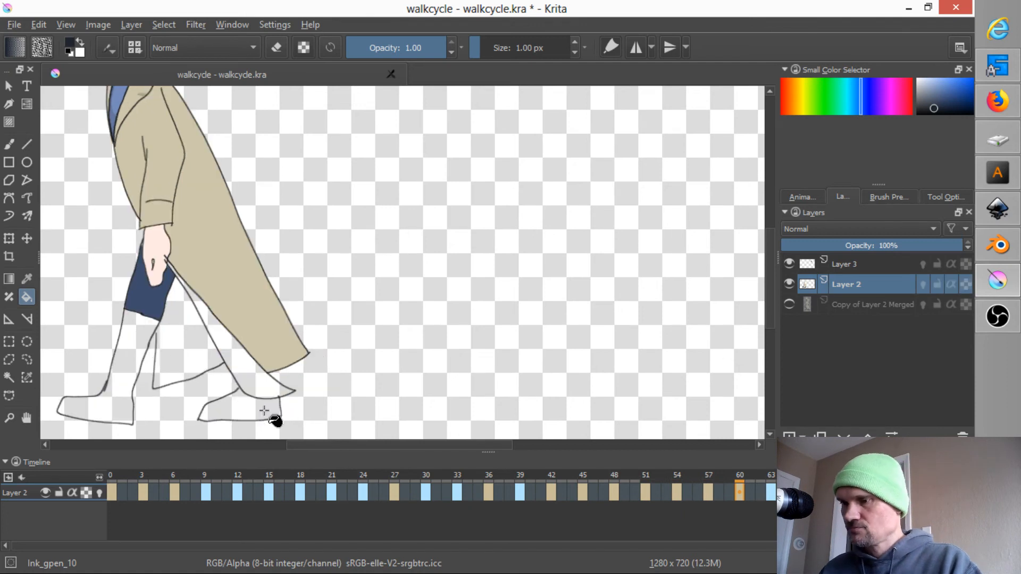
pyautogui.press('.')
pyautogui.click(134, 344)
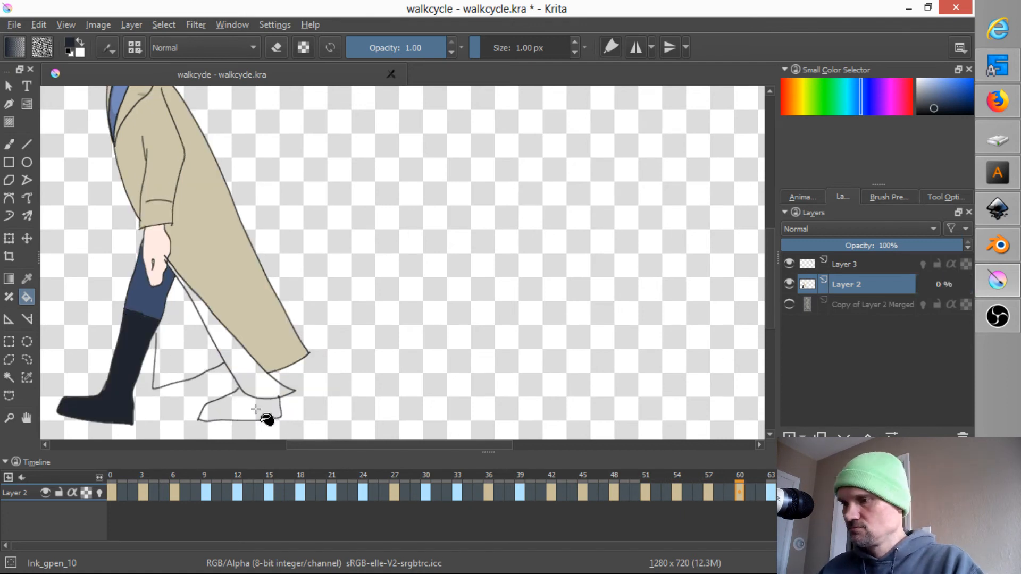
# Step: Fill both boots on frame 63 with the dark boot colour
pyautogui.press('.')
pyautogui.click(221, 390)
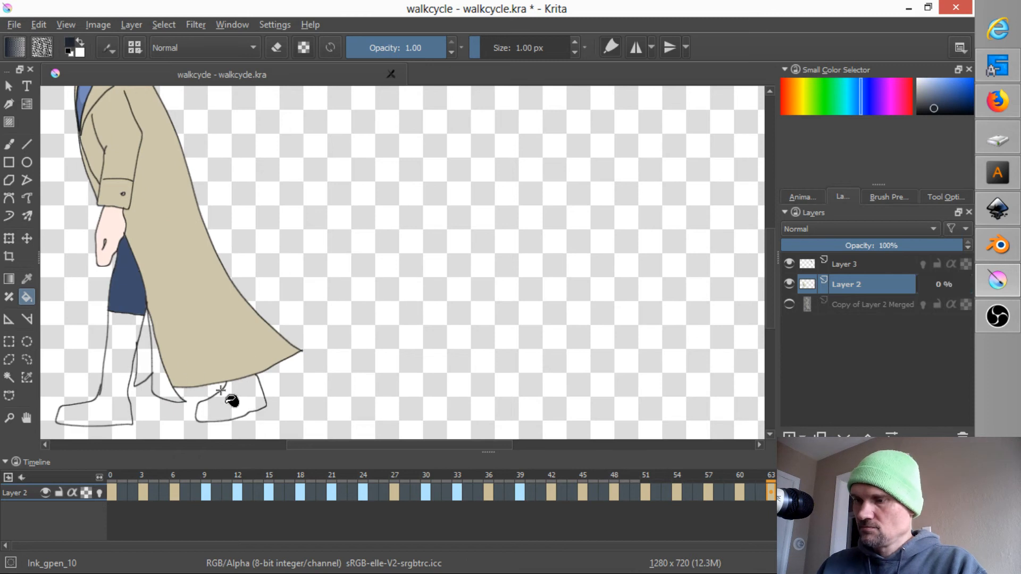
pyautogui.click(236, 396)
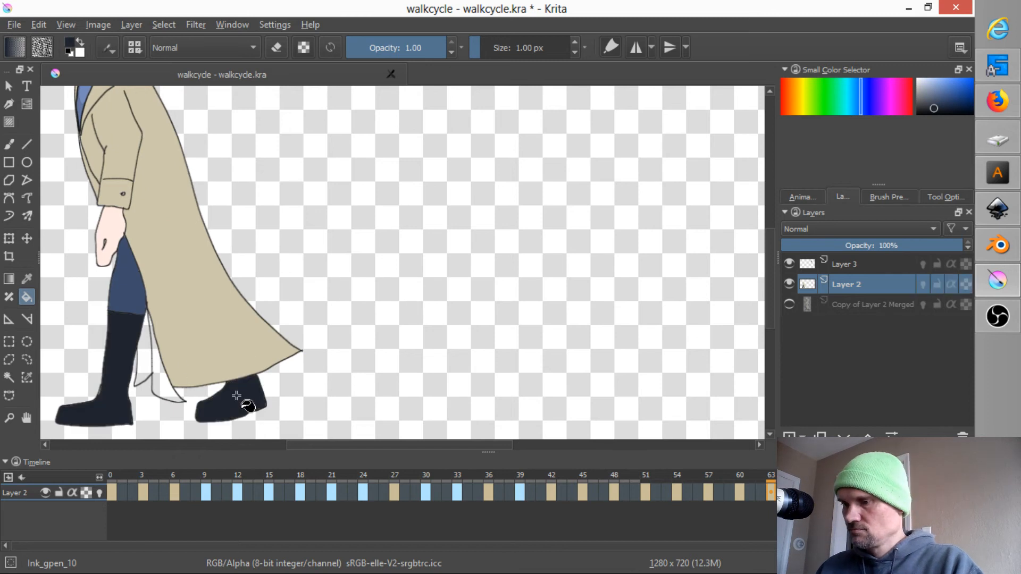
# Step: Fill the boots on the two keyframes after frame 63 with the dark boot colour
pyautogui.press('.')
pyautogui.click(117, 402)
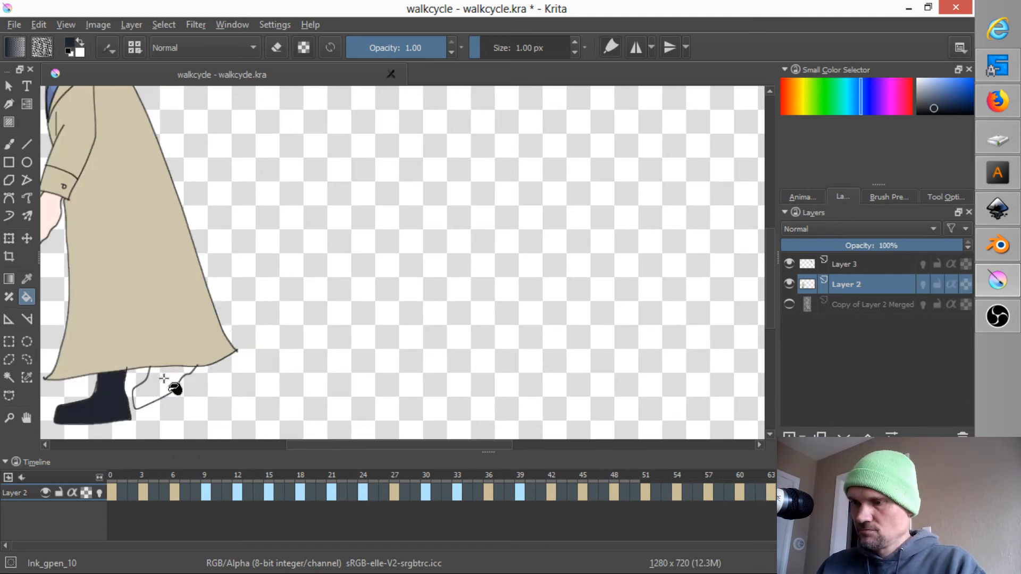
pyautogui.click(166, 379)
pyautogui.press('.')
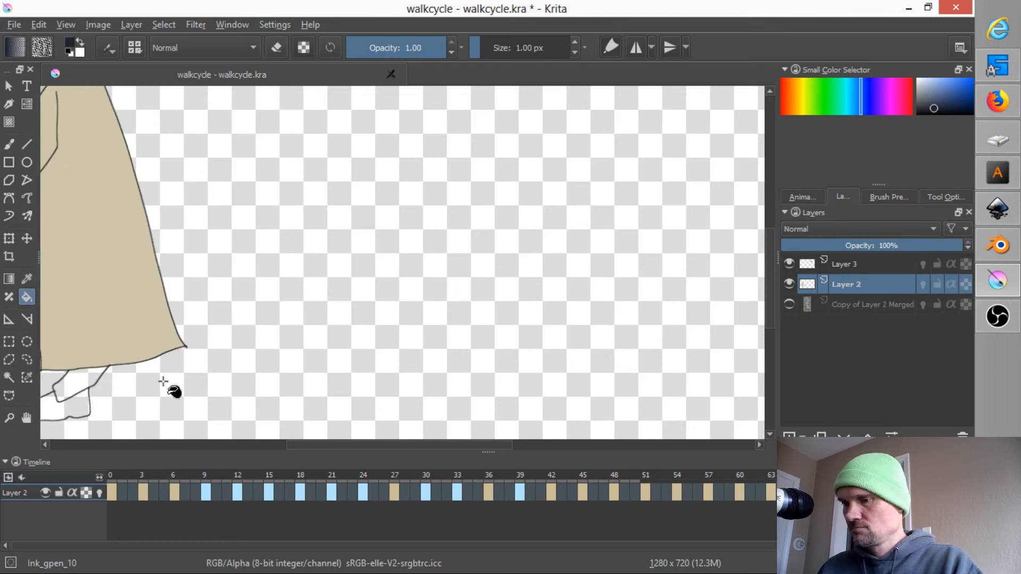
pyautogui.click(85, 406)
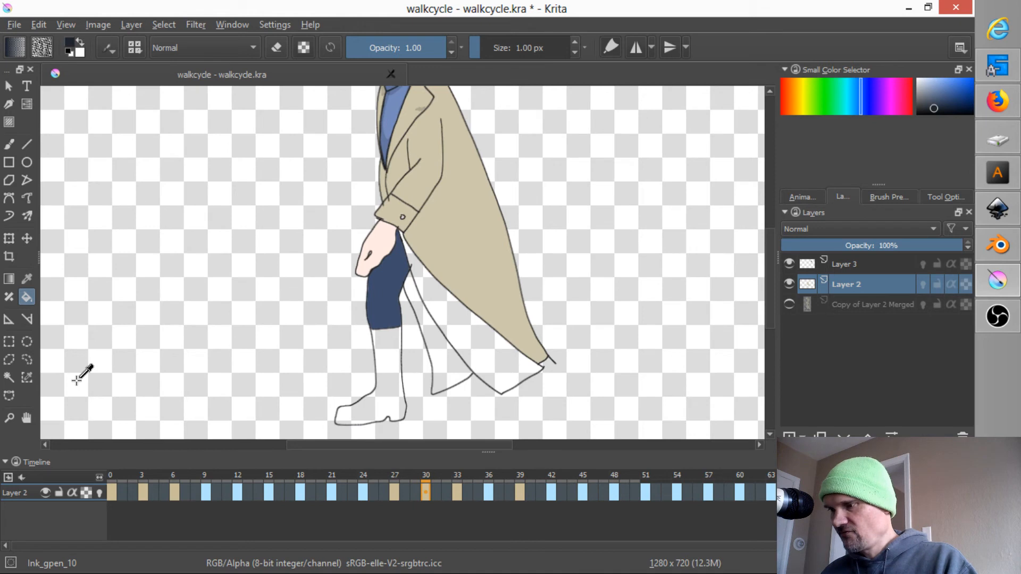
# Step: Fill the front boot on frame 30 with the dark boot colour and save the document
pyautogui.click(390, 370)
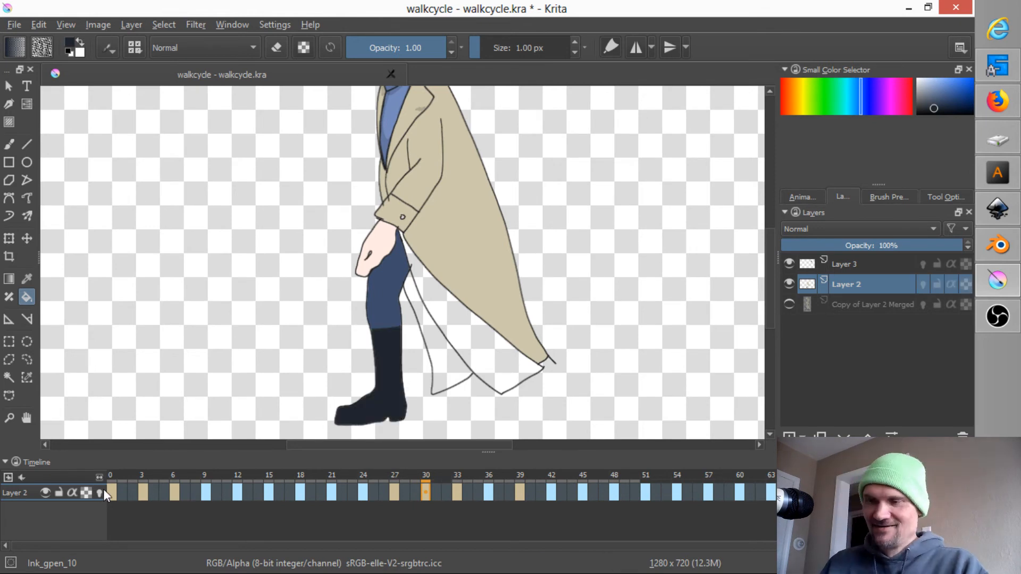
pyautogui.click(14, 23)
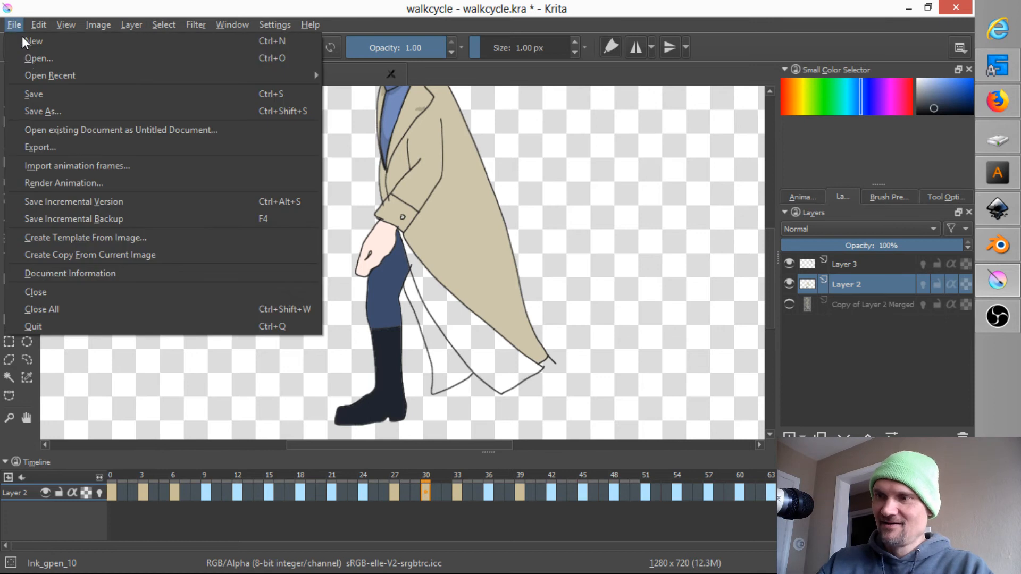
pyautogui.click(33, 92)
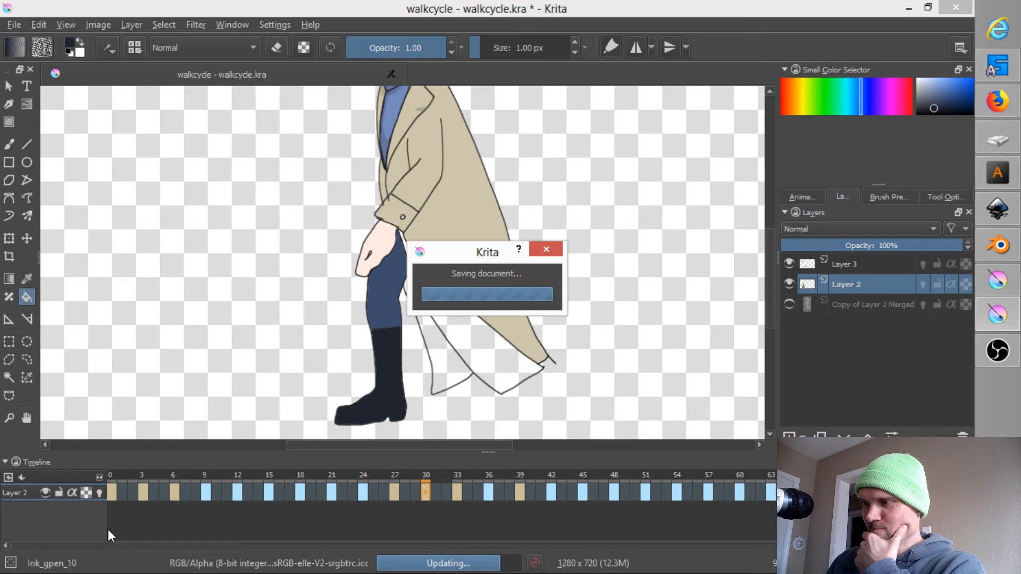
# Step: Turn on onion skins for Layer 2 and step back to frame 27 to compare the boots
pyautogui.click(101, 492)
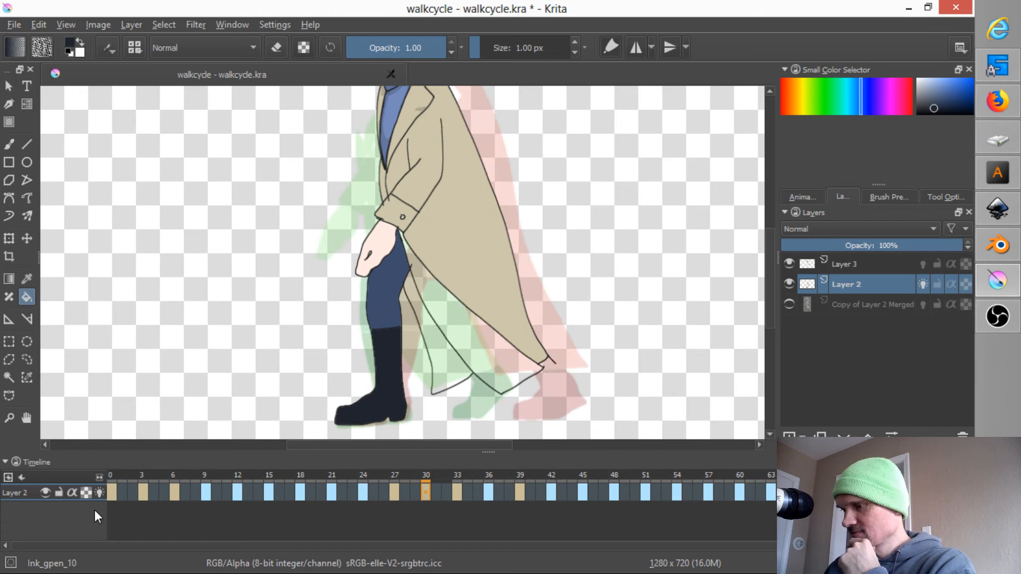
pyautogui.press('Left')
pyautogui.press('Left')
pyautogui.press('Left')
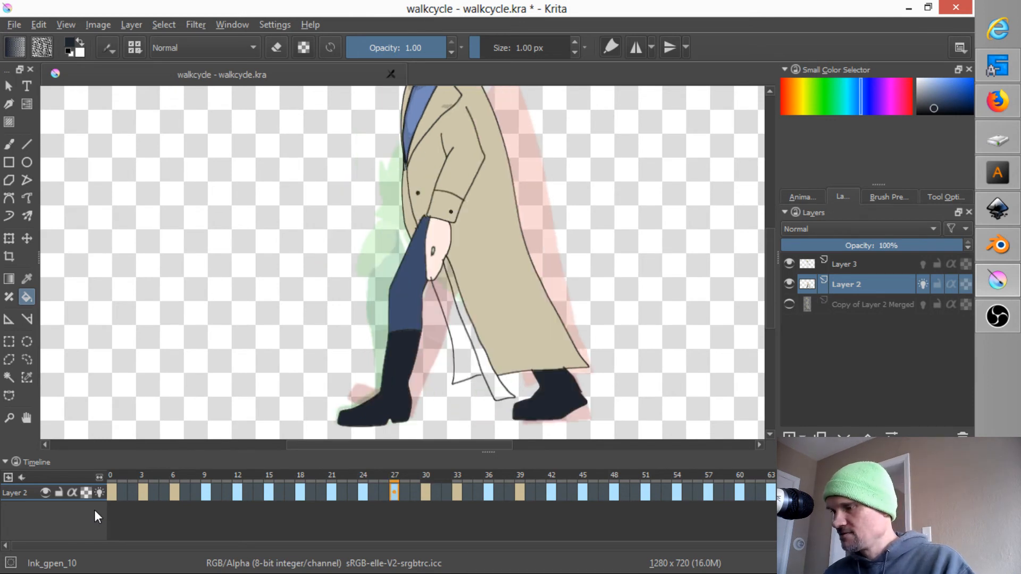
# Step: Outline the rear boot on frame 33 with a freehand selection and copy it to a new layer
pyautogui.press('Right')
pyautogui.press('Right')
pyautogui.press('Right')
pyautogui.press('Right')
pyautogui.press('Right')
pyautogui.press('Right')
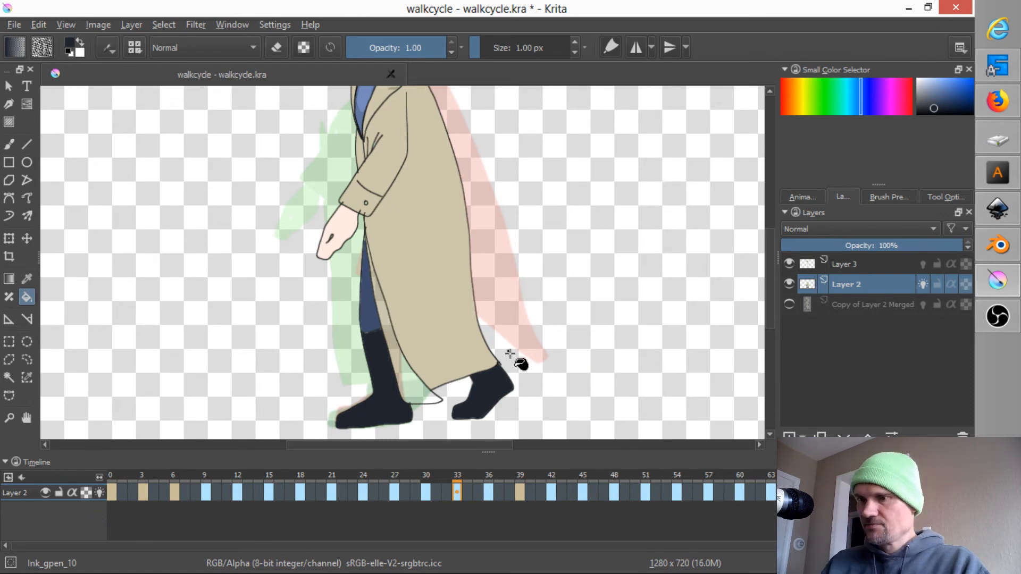
pyautogui.click(25, 358)
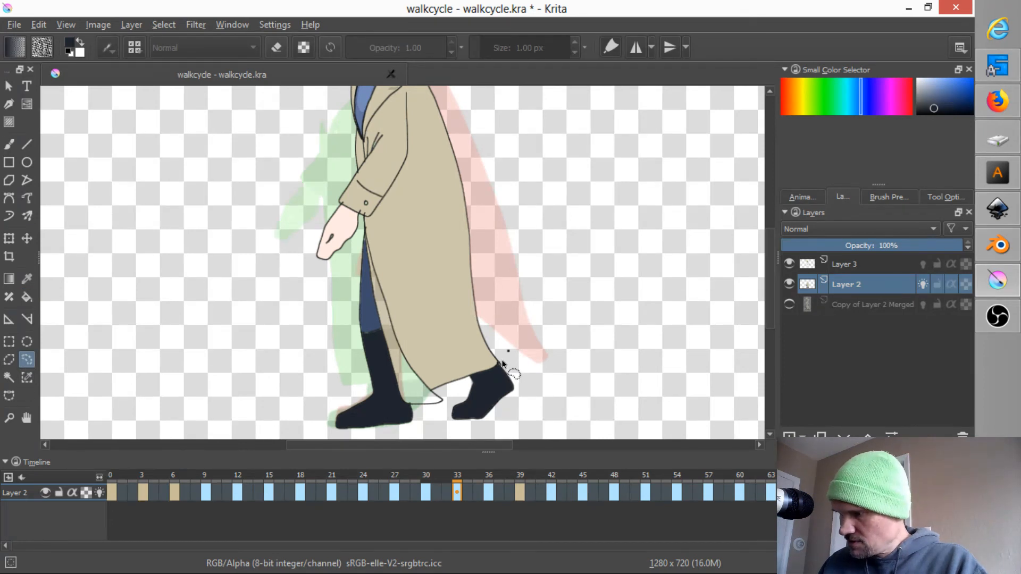
pyautogui.moveTo(490, 374)
pyautogui.mouseDown()
pyautogui.moveTo(444, 417)
pyautogui.moveTo(470, 430)
pyautogui.moveTo(508, 420)
pyautogui.moveTo(530, 395)
pyautogui.moveTo(503, 365)
pyautogui.mouseUp()
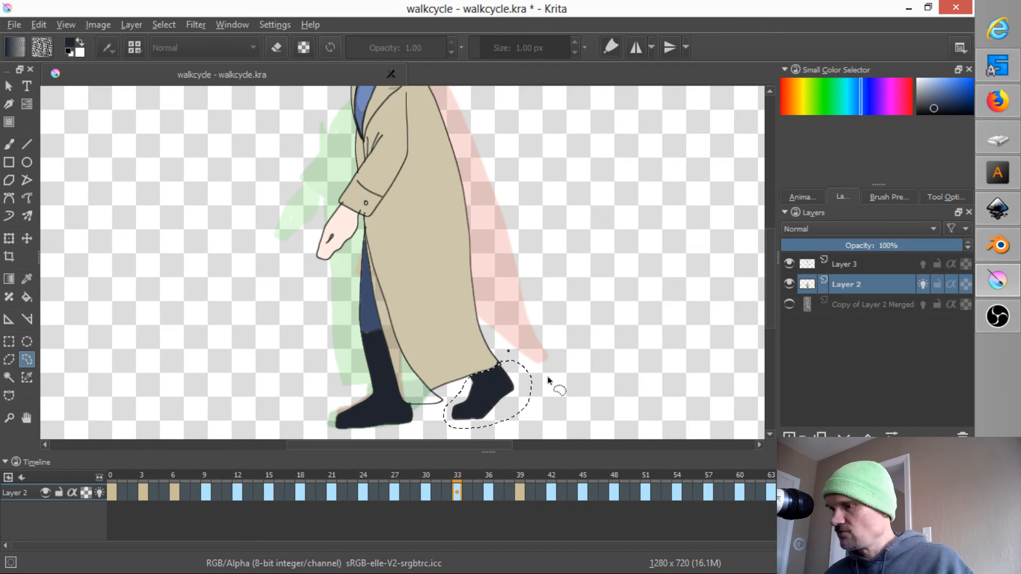
pyautogui.hotkey('ctrl', 'alt', 'j')
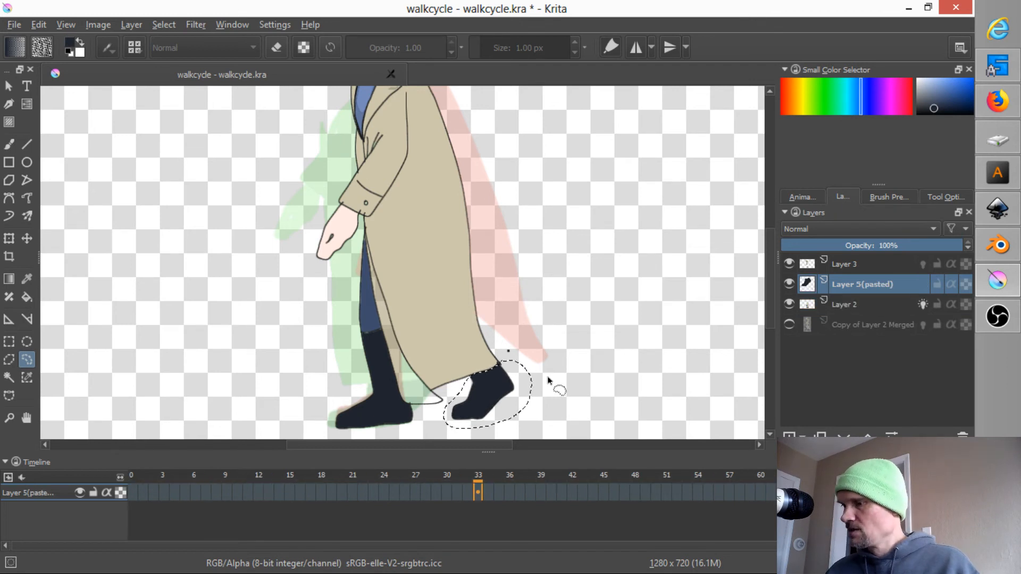
# Step: Add a blank keyframe on frame 33 of the pasted boot layer and check the copied boot across frames 29 to 33
pyautogui.rightClick(477, 493)
pyautogui.click(481, 503)
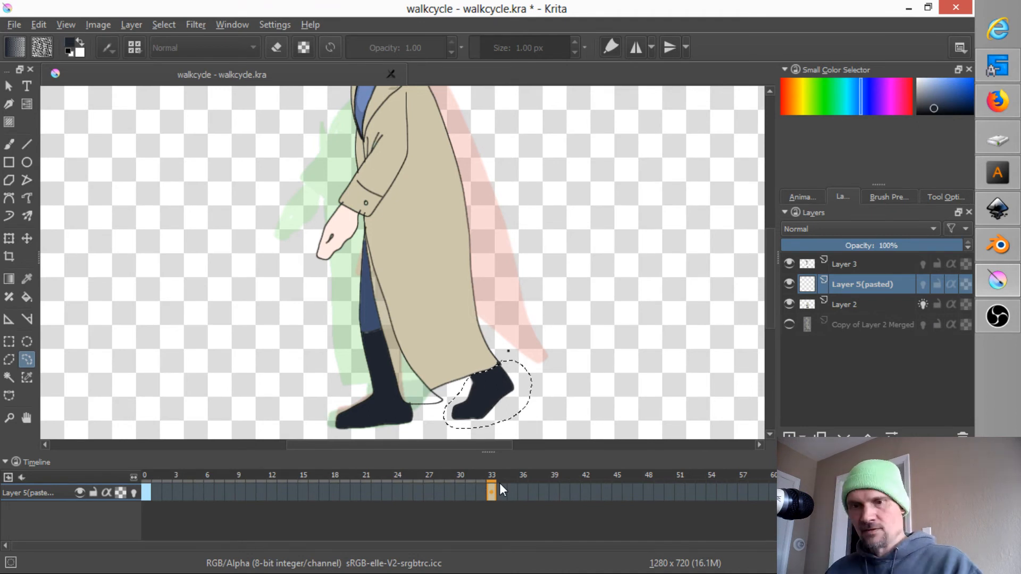
pyautogui.press('Left')
pyautogui.press('Left')
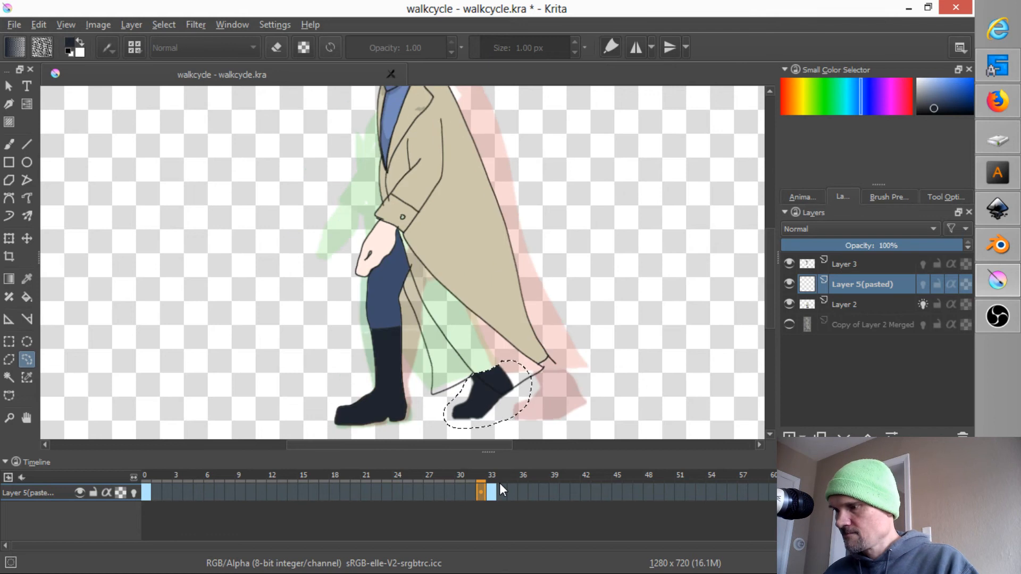
pyautogui.press('Left')
pyautogui.press('Left')
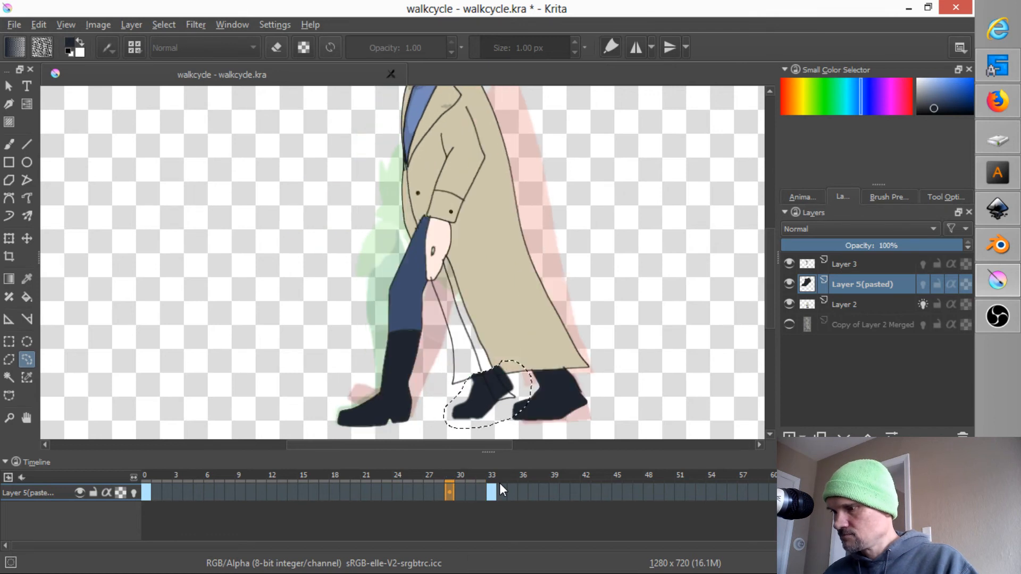
pyautogui.press('Right')
pyautogui.press('Right')
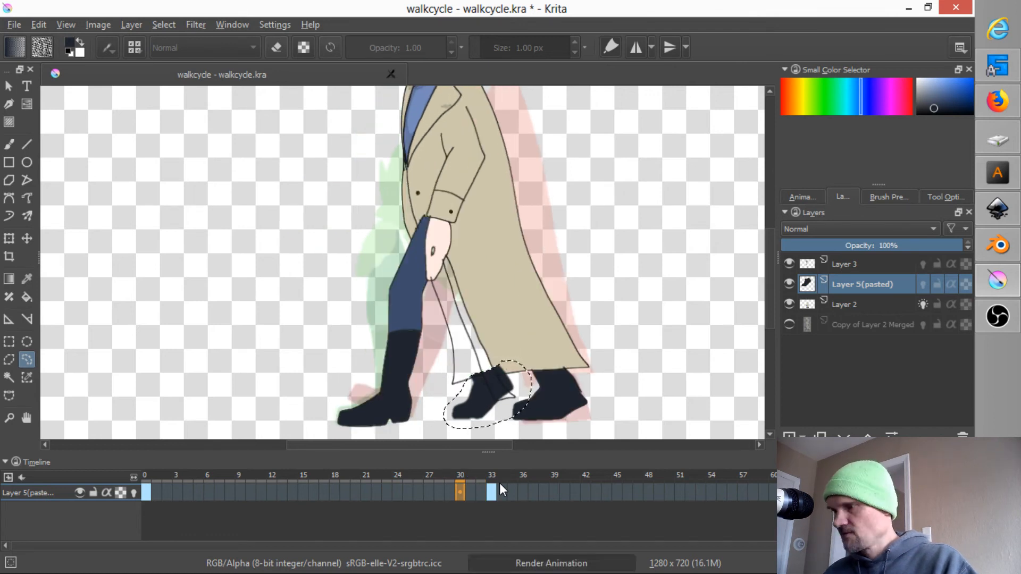
pyautogui.press('Right')
pyautogui.press('Right')
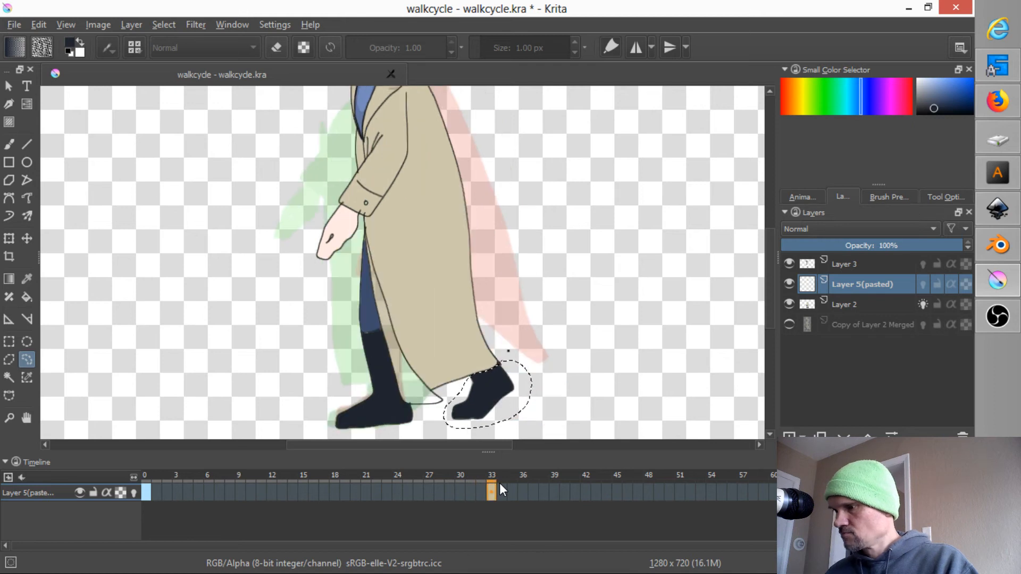
# Step: Add a blank keyframe on frame 32 of the pasted boot layer and clear the selection
pyautogui.click(480, 492)
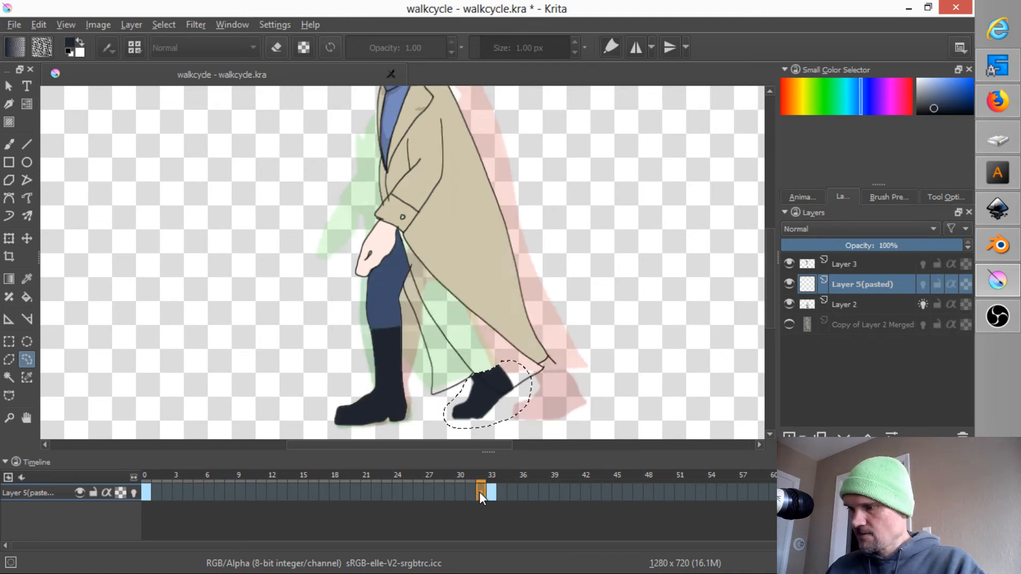
pyautogui.press('Delete')
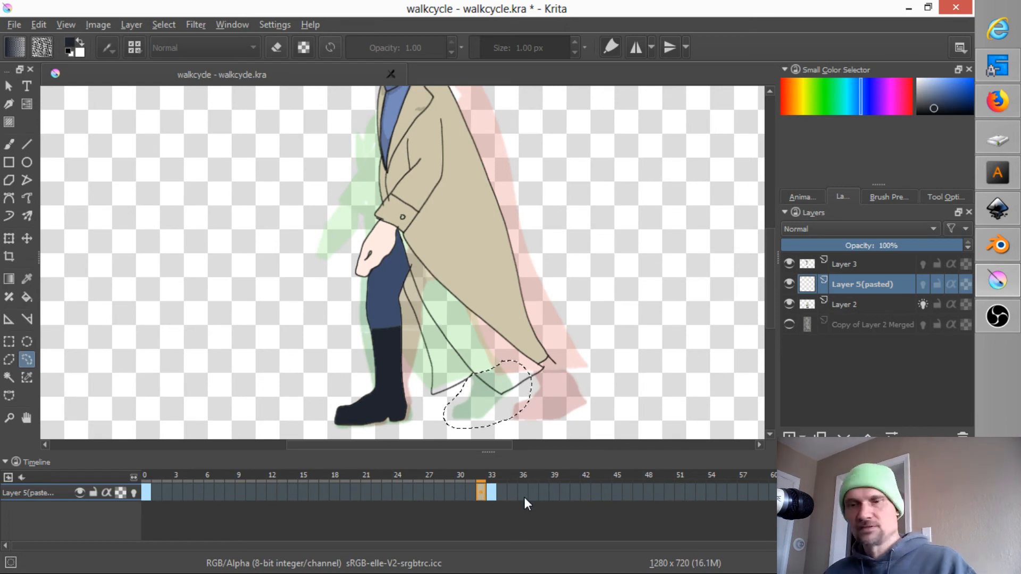
pyautogui.hotkey('ctrl', 'shift', 'a')
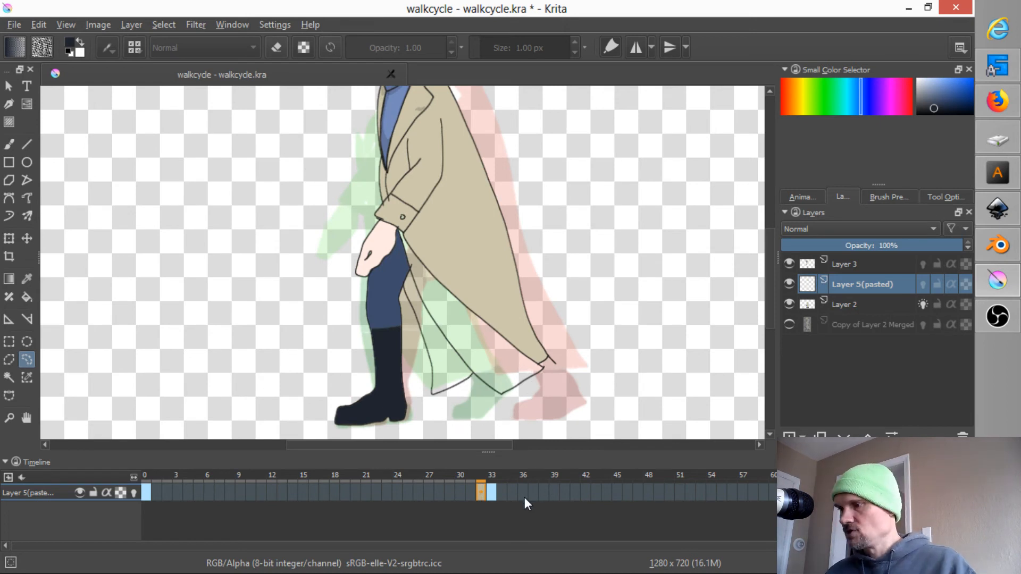
# Step: Check the pasted boot layer on frames 32 to 34 and move its frame 32 keyframe to frame 0
pyautogui.click(490, 475)
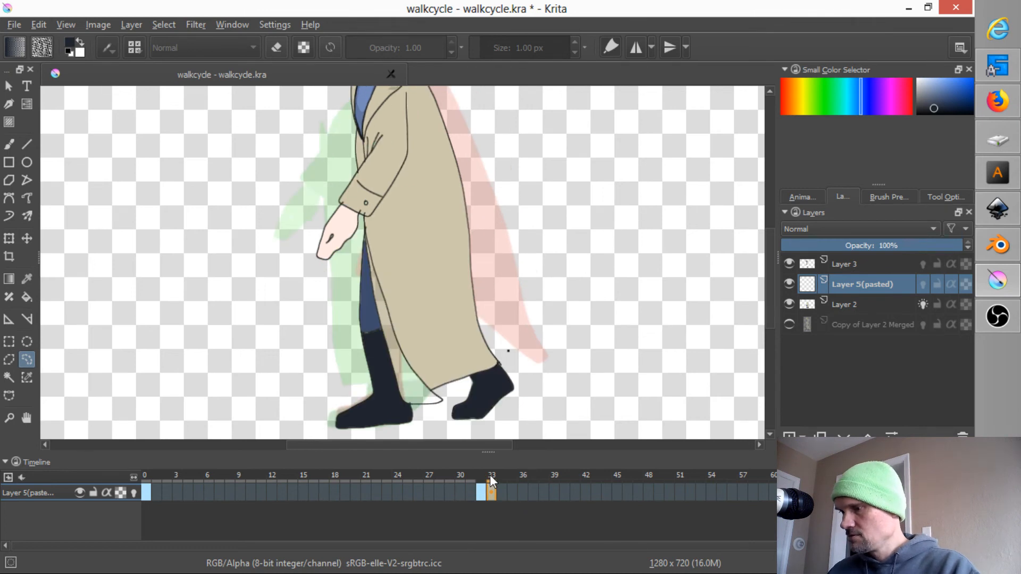
pyautogui.click(500, 476)
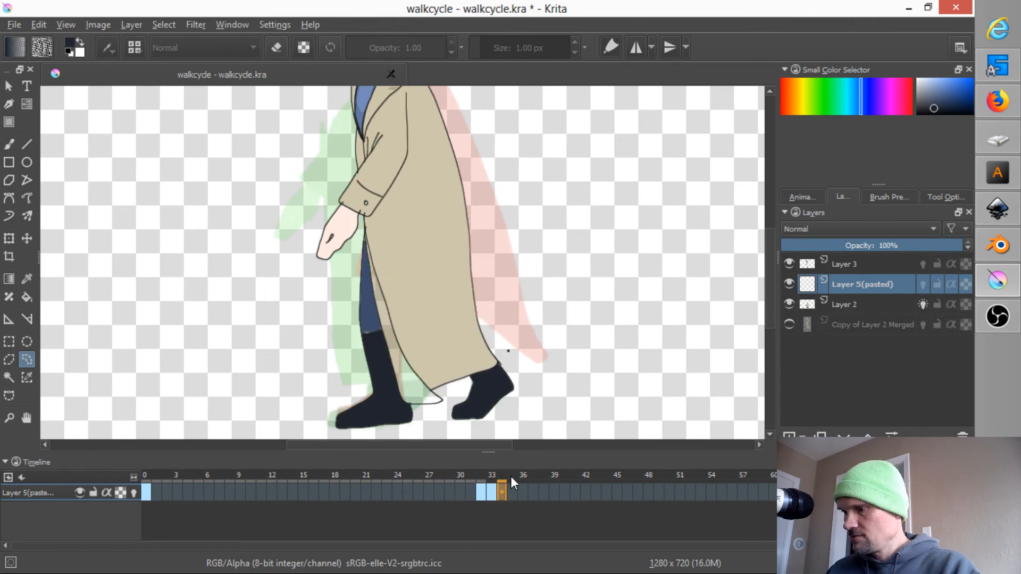
pyautogui.click(481, 476)
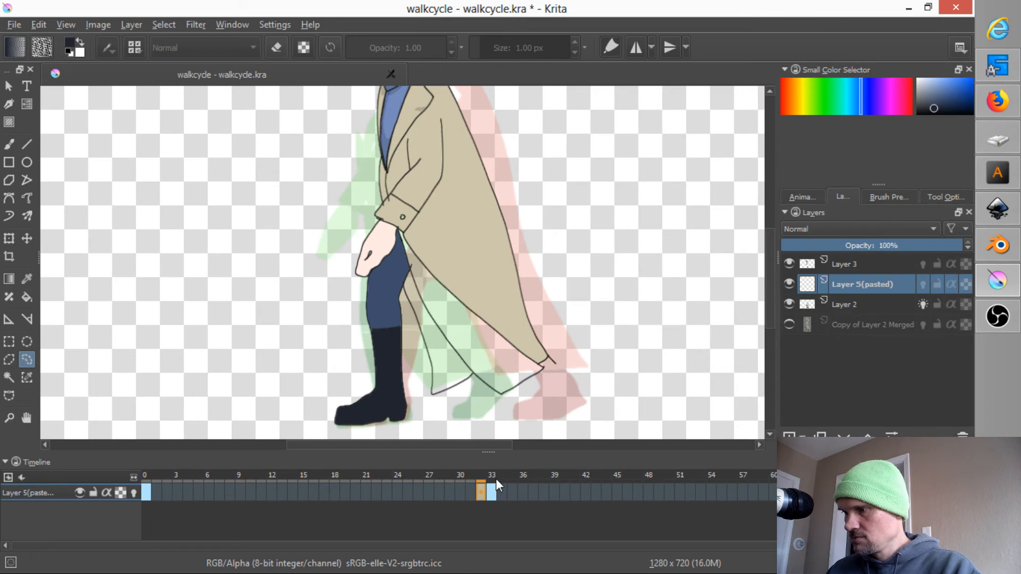
pyautogui.click(492, 476)
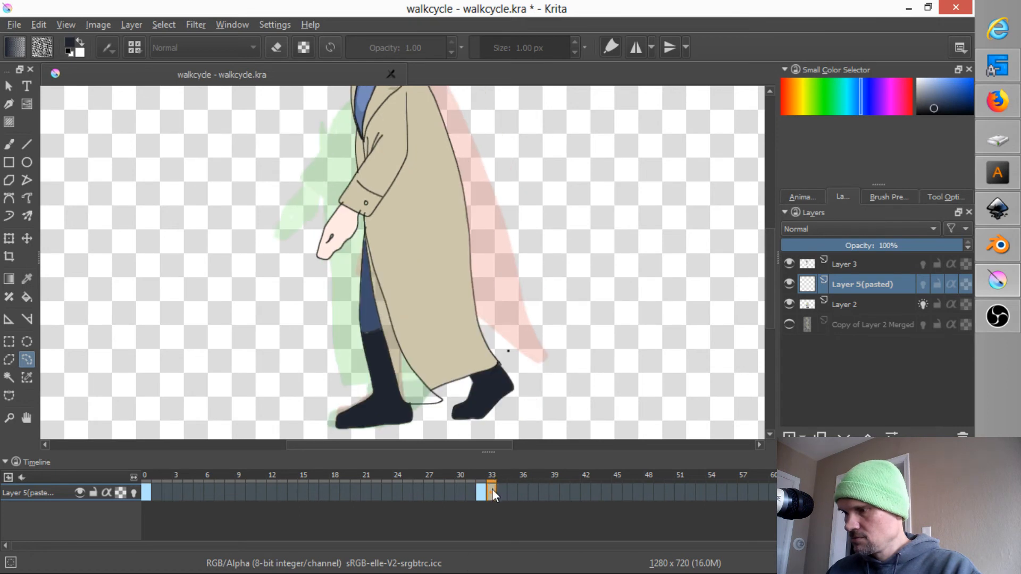
pyautogui.click(482, 492)
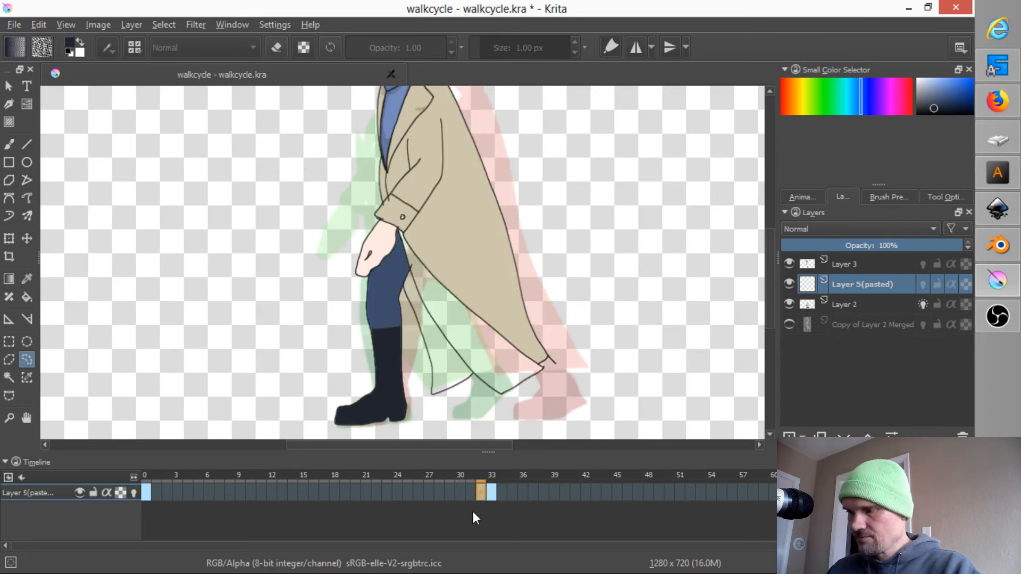
pyautogui.moveTo(473, 512); pyautogui.dragTo(148, 490)
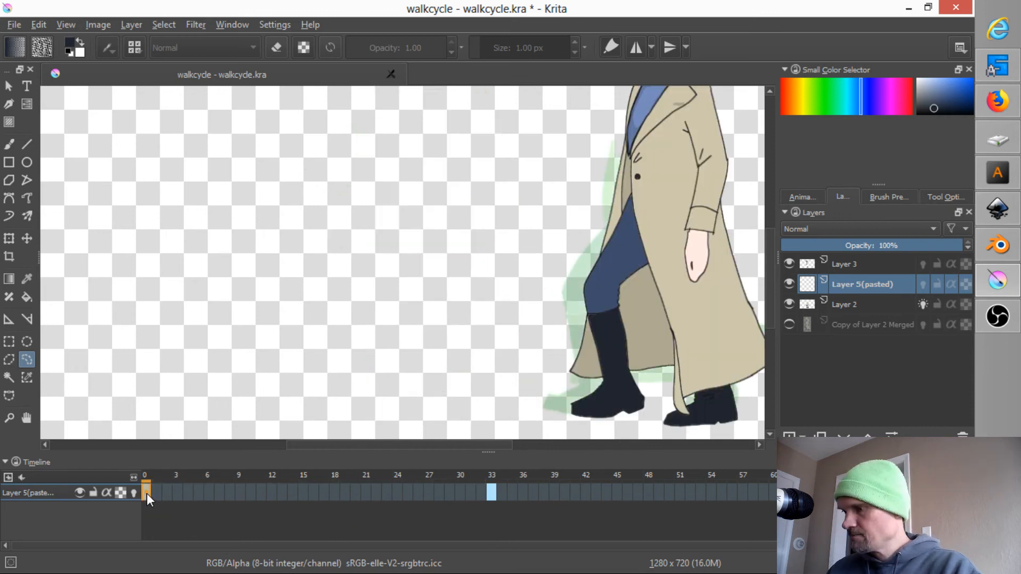
# Step: Move the pasted boot layer's keyframe from frame 33 to frame 30
pyautogui.click(493, 493)
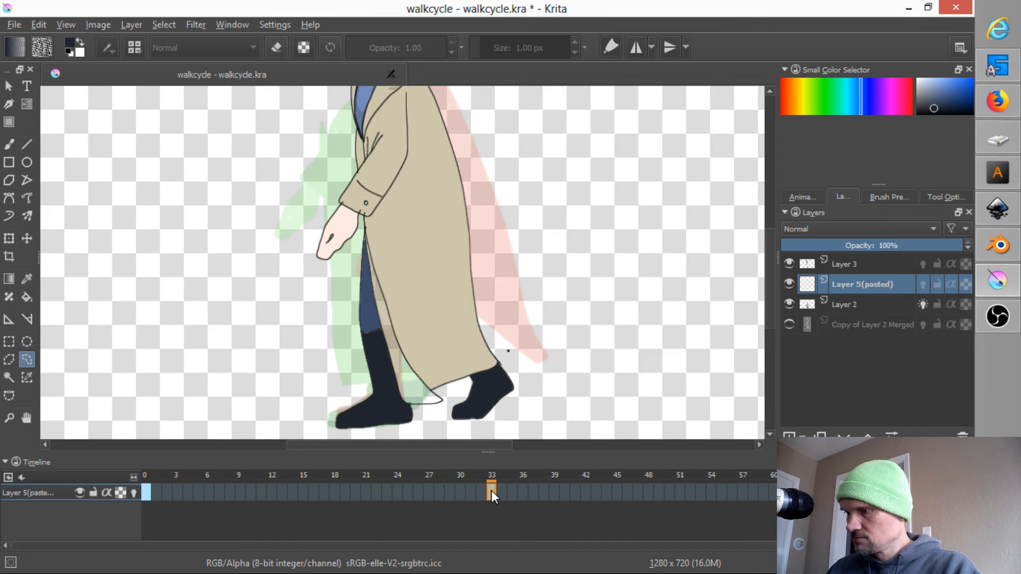
pyautogui.moveTo(478, 479)
pyautogui.mouseDown()
pyautogui.moveTo(437, 478)
pyautogui.moveTo(468, 483)
pyautogui.mouseUp()
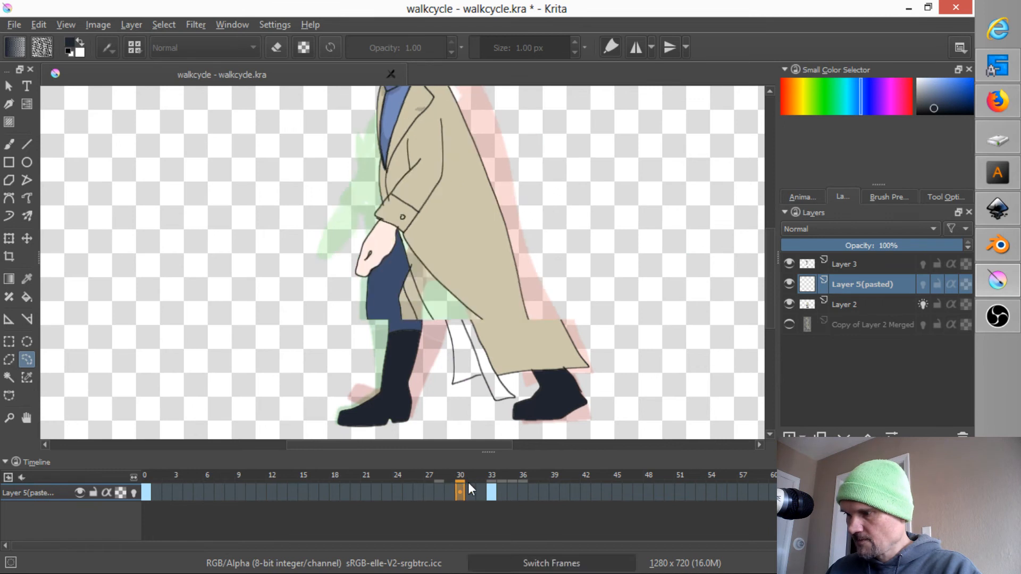
pyautogui.click(491, 493)
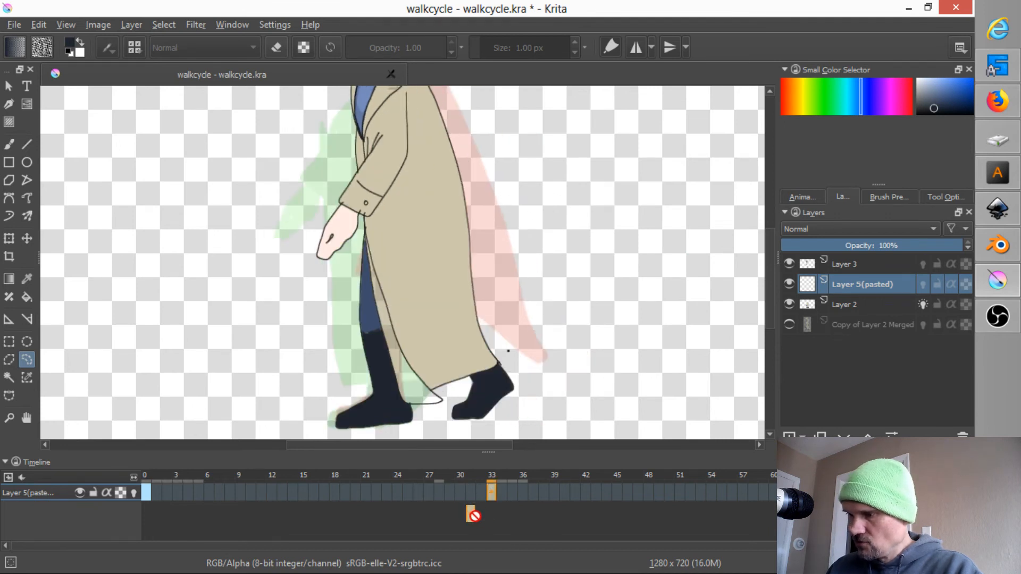
pyautogui.click(449, 492)
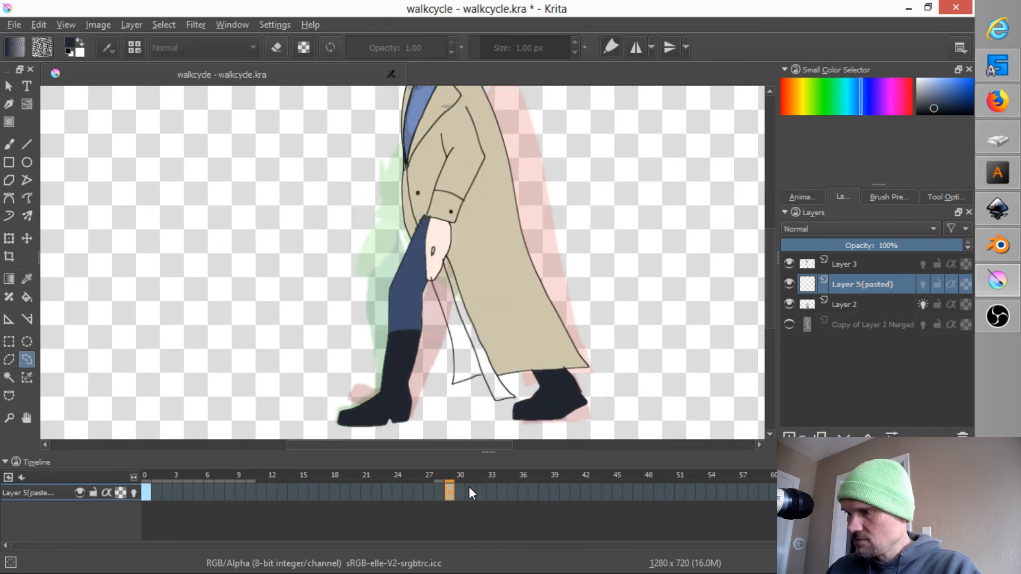
pyautogui.press('Left')
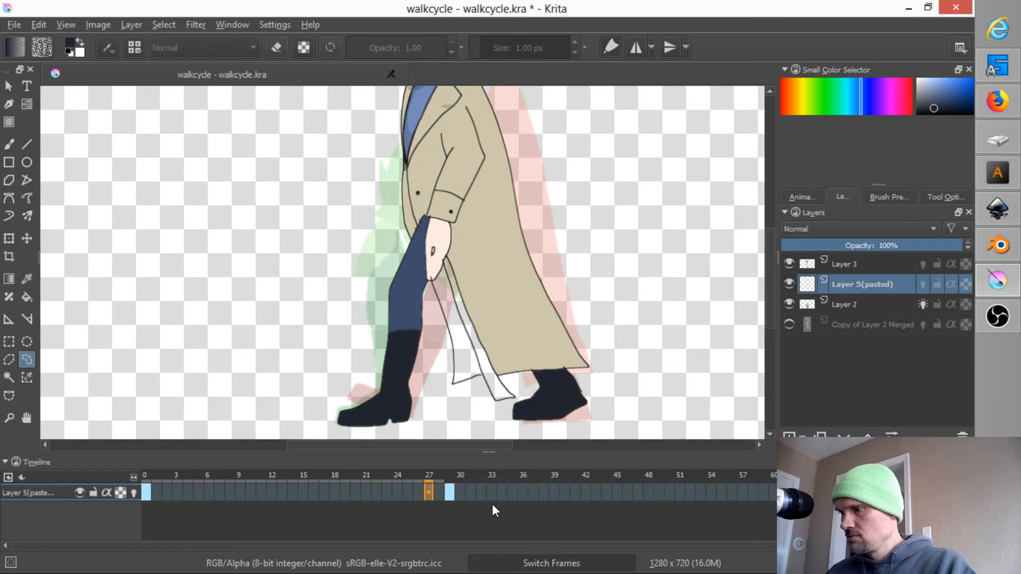
pyautogui.press('Right')
pyautogui.press('Right')
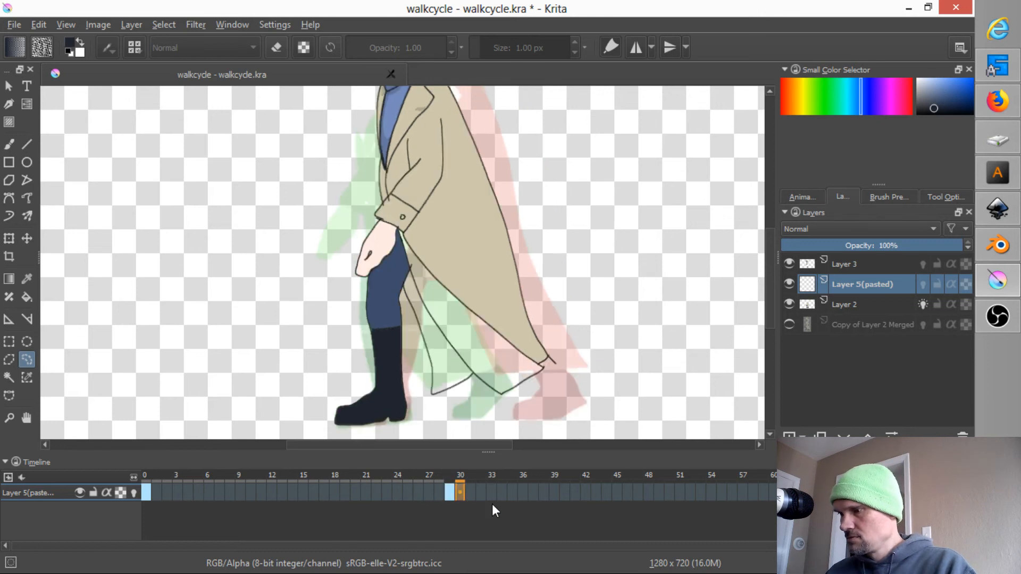
pyautogui.click(450, 492)
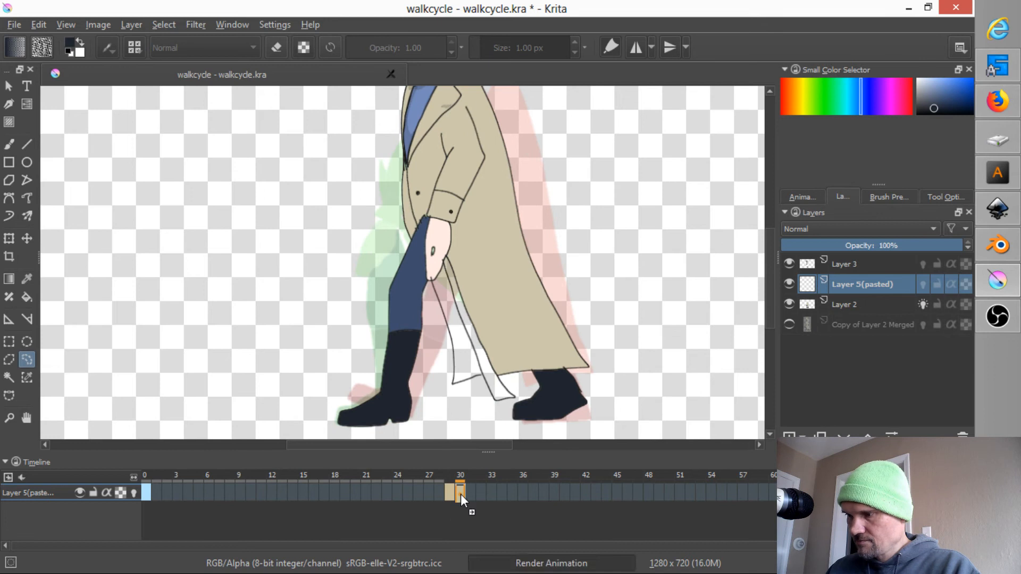
pyautogui.click(461, 493)
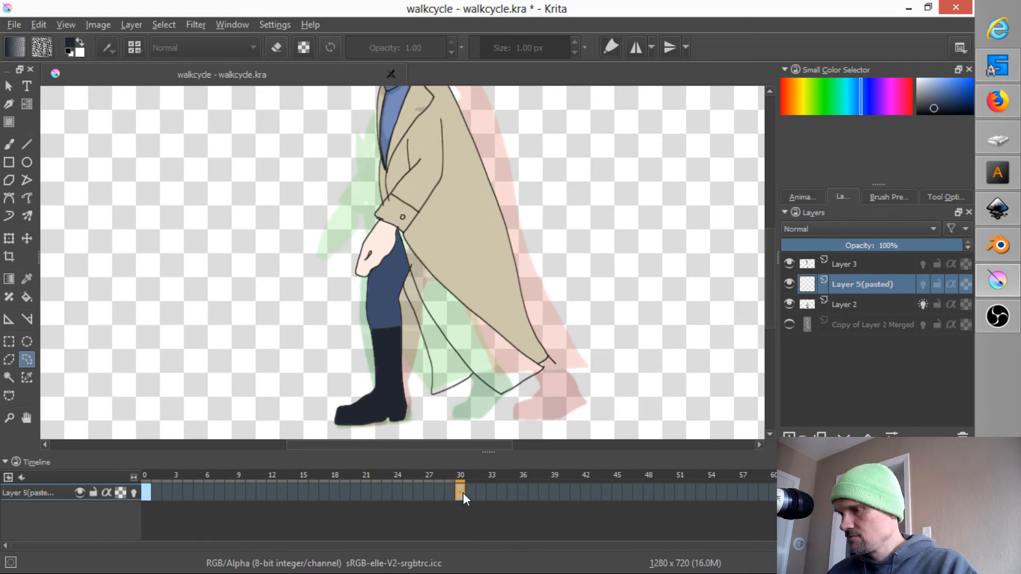
# Step: Hide Layer 2 and Layer 3 and examine the pasted boot layer alone on frames 0 and 30
pyautogui.click(462, 492)
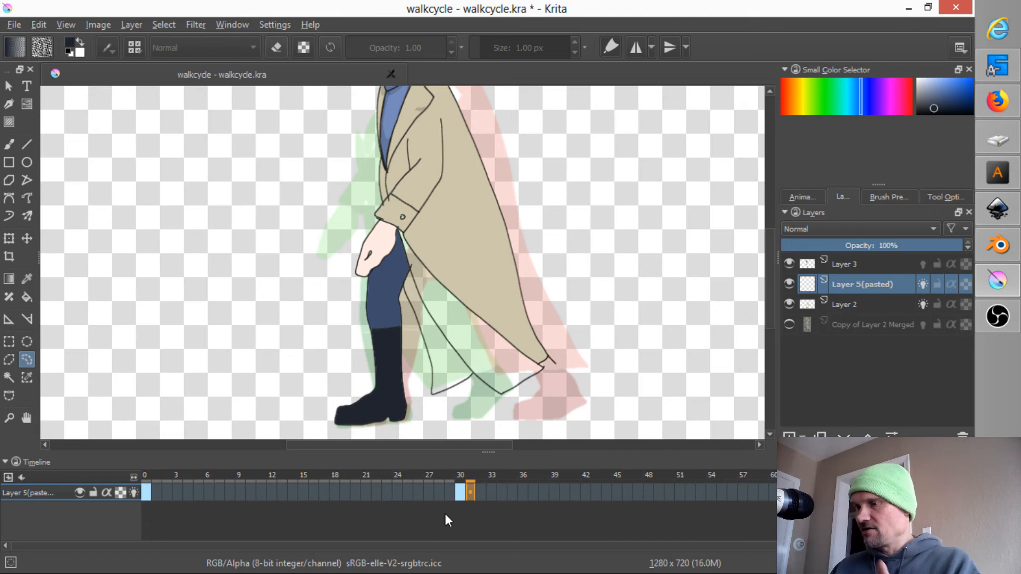
pyautogui.moveTo(458, 484); pyautogui.dragTo(459, 485)
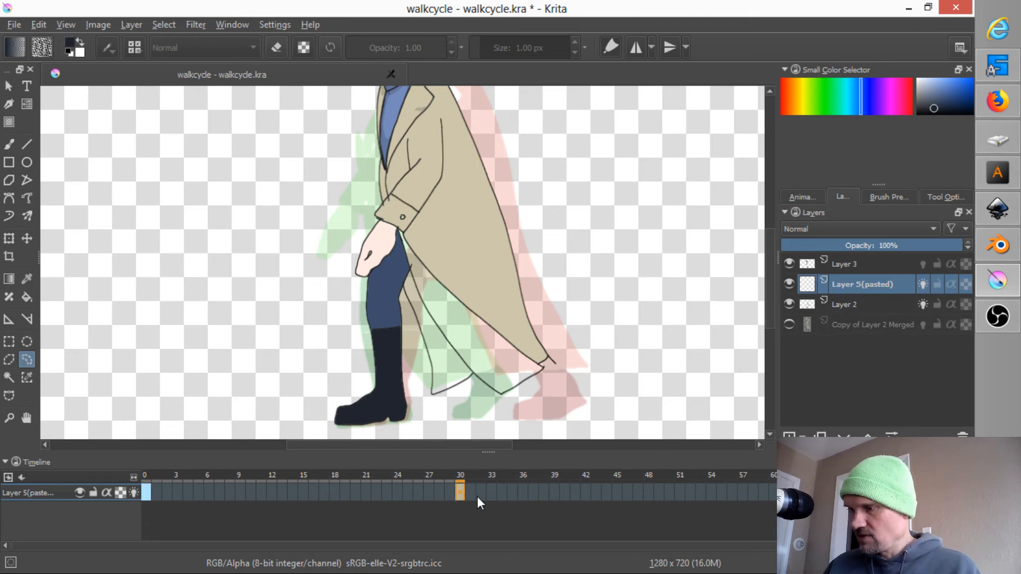
pyautogui.click(789, 303)
pyautogui.click(790, 263)
pyautogui.click(145, 478)
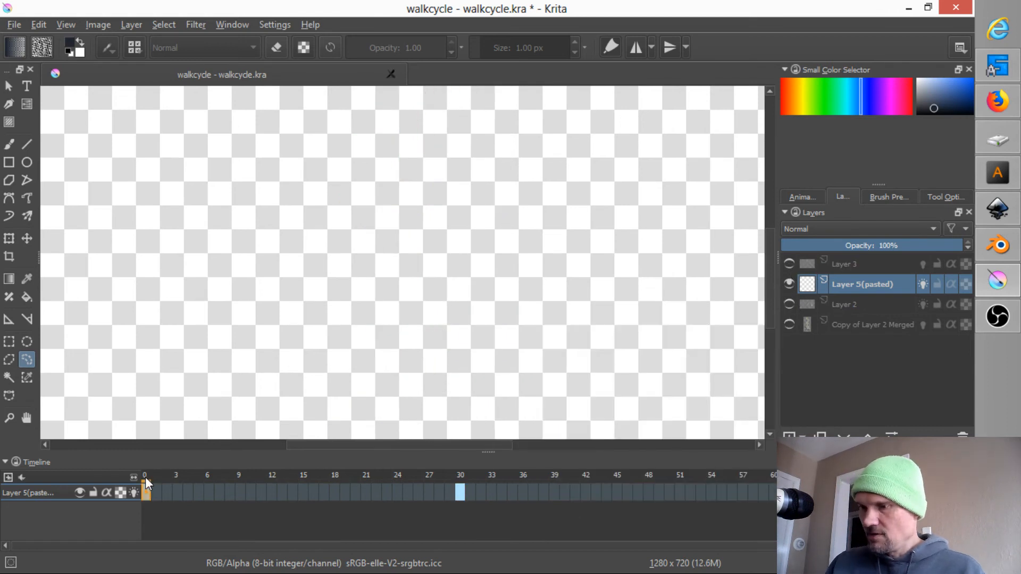
pyautogui.click(461, 476)
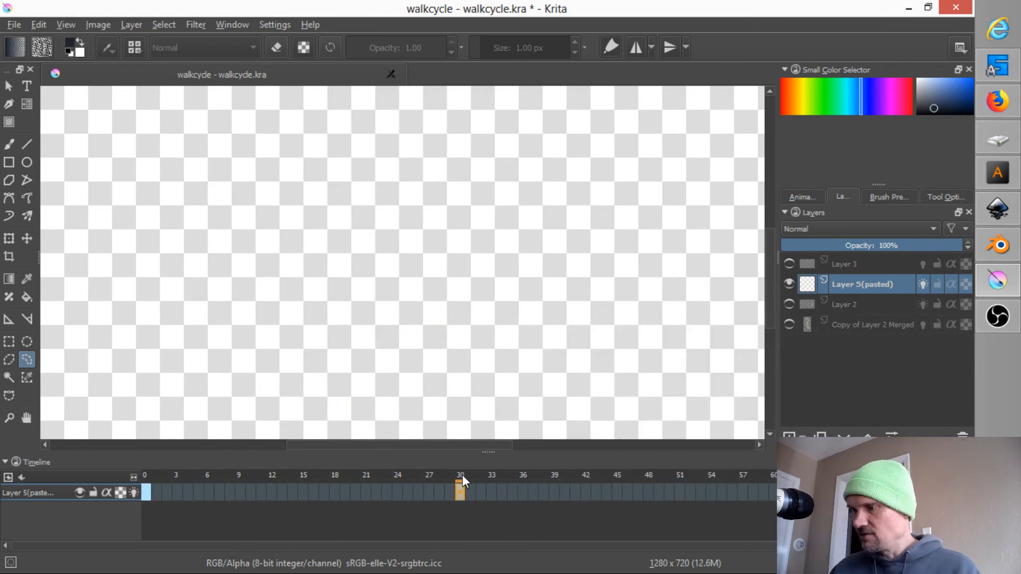
# Step: Show Layer 3 and Layer 2 again and paste the copied boot as a new layer at frame 30
pyautogui.click(789, 265)
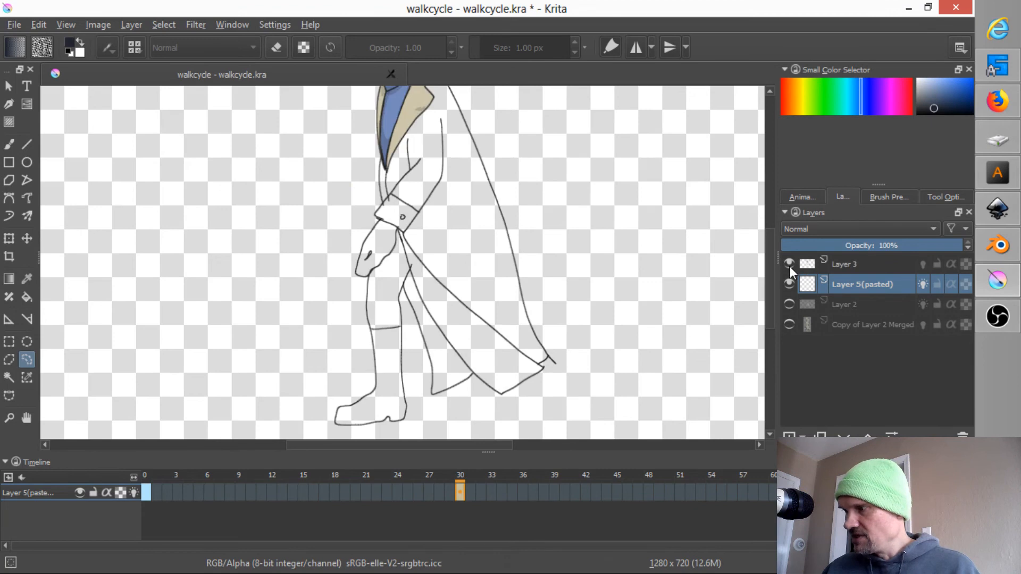
pyautogui.click(790, 304)
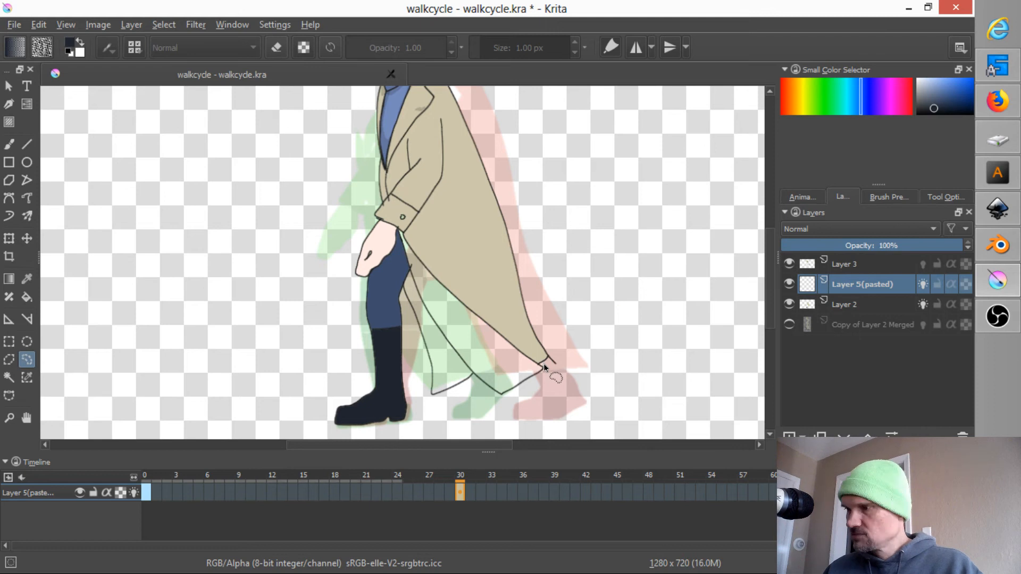
pyautogui.hotkey('ctrl', 'v')
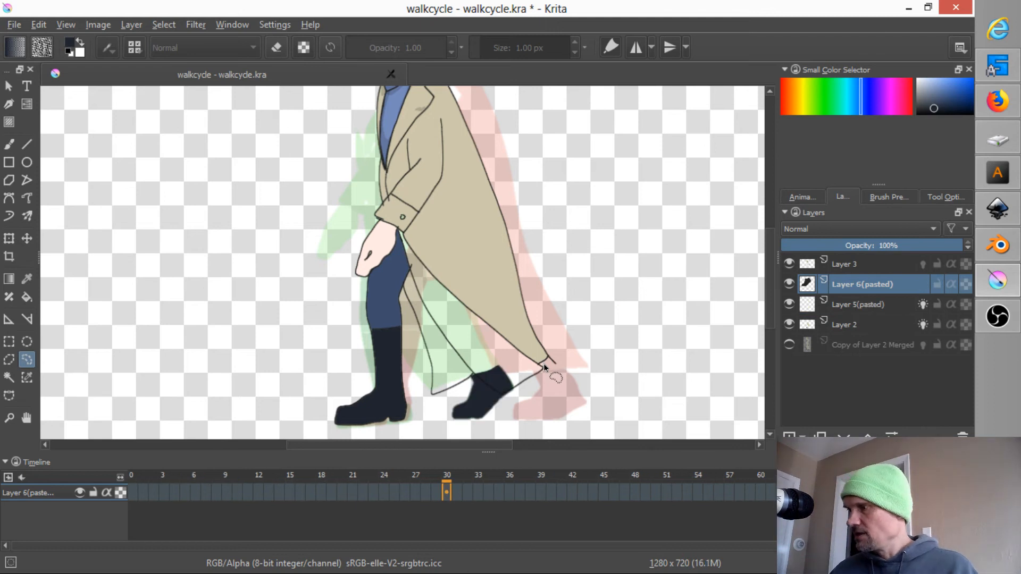
# Step: Delete the old pasted boot layer, Layer 5, and create a keyframe on frame 30 of the newly pasted boot layer
pyautogui.click(864, 304)
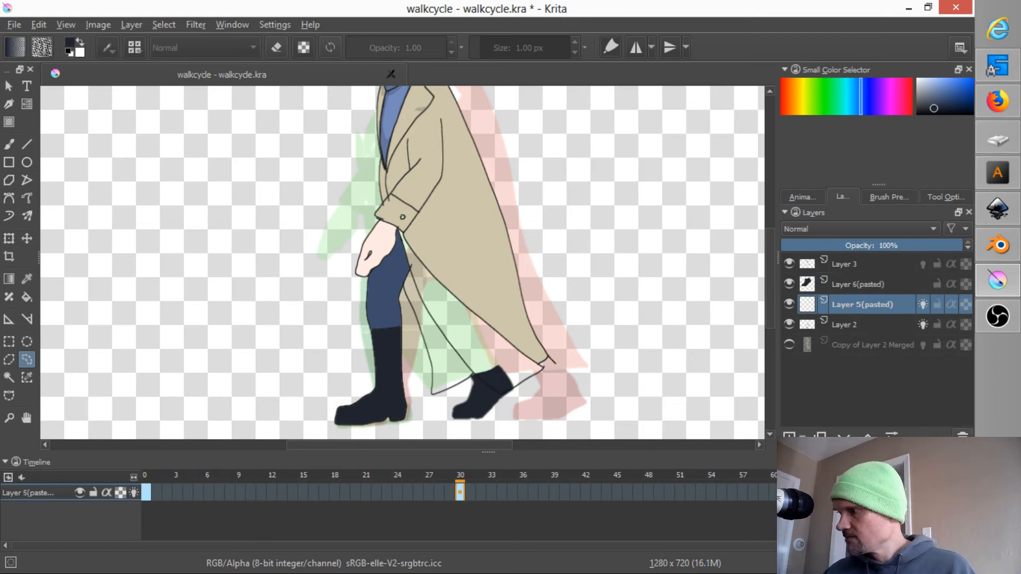
pyautogui.hotkey('shift', 'Delete')
pyautogui.click(840, 284)
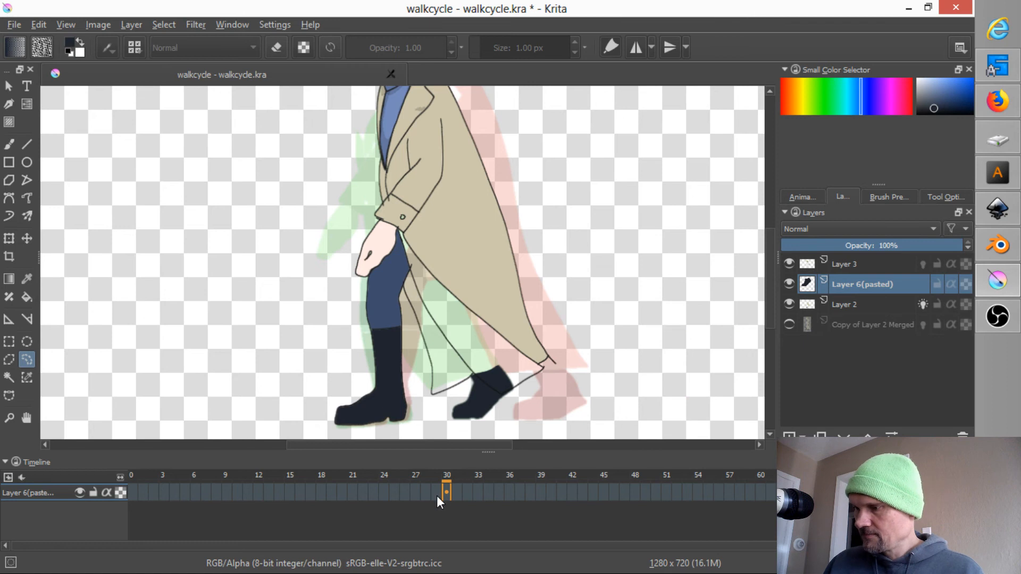
pyautogui.rightClick(445, 495)
pyautogui.click(448, 518)
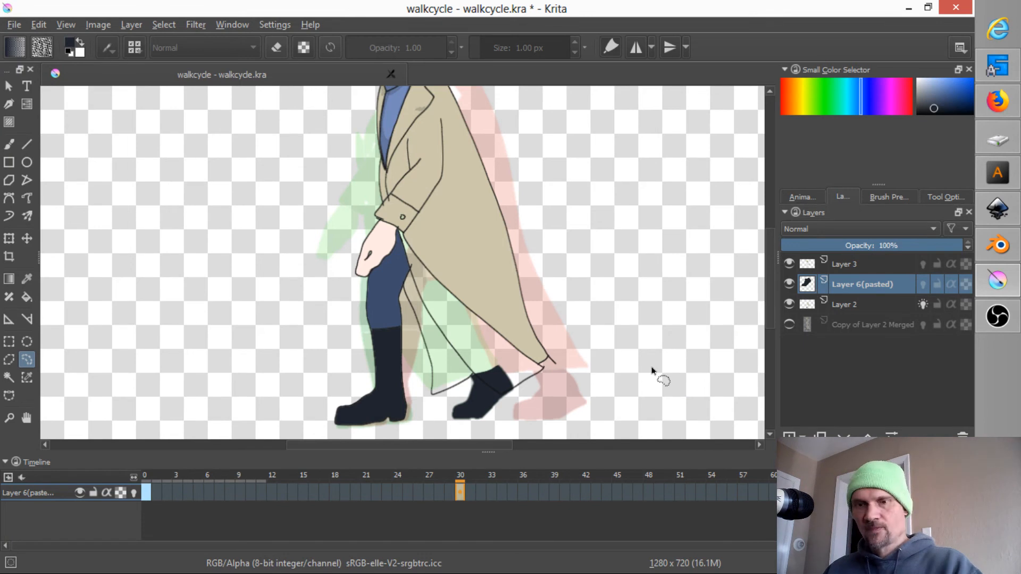
# Step: Remove the boot from frame 0 of the pasted boot layer by deleting that frame's content
pyautogui.click(446, 478)
pyautogui.hotkey('ctrl', 'v')
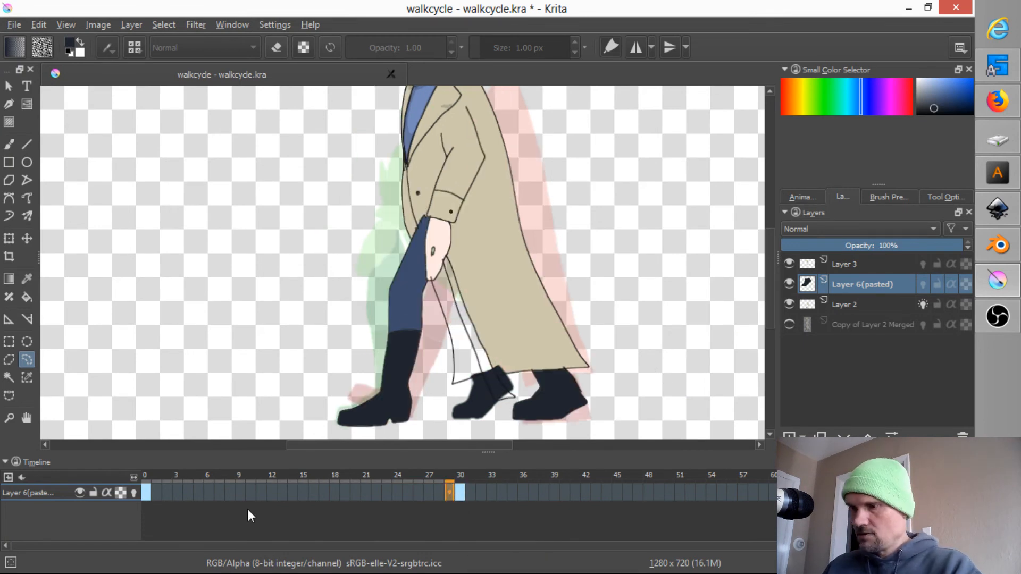
pyautogui.click(147, 490)
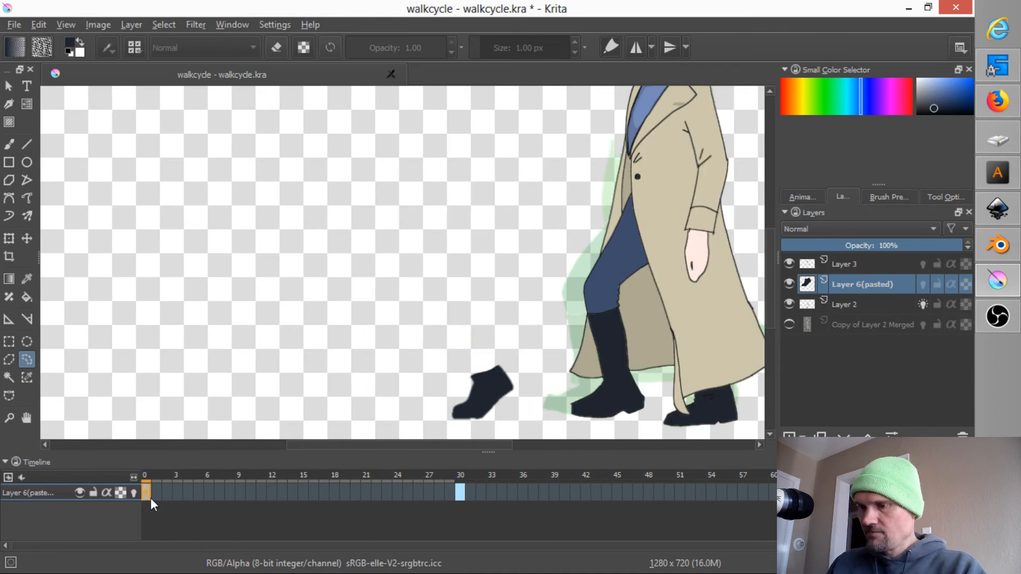
pyautogui.rightClick(146, 492)
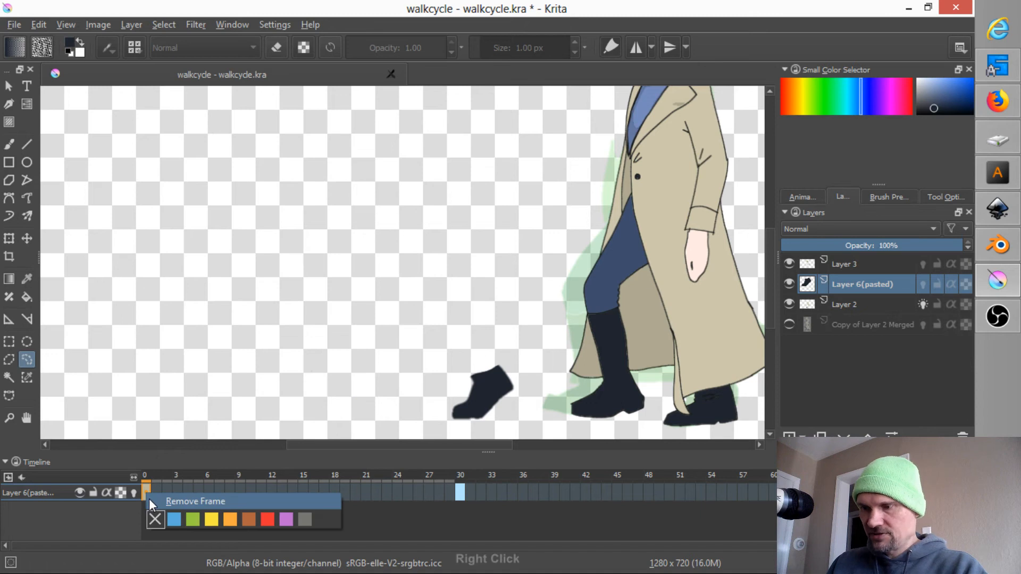
pyautogui.click(151, 499)
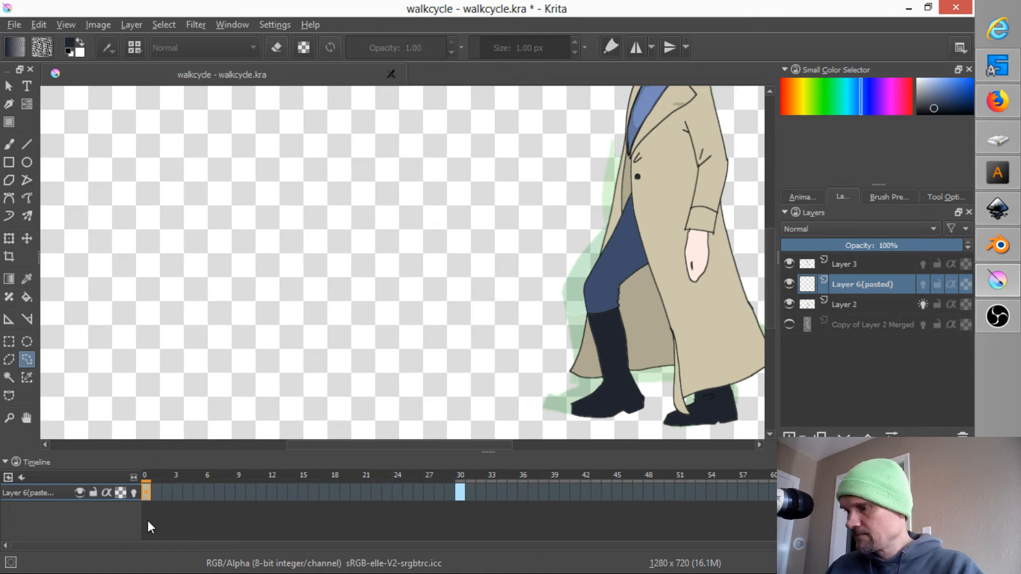
# Step: Check the pasted boot layer around frames 30 to 33 and add a keyframe on frame 33
pyautogui.click(386, 481)
pyautogui.moveTo(410, 474)
pyautogui.mouseDown()
pyautogui.moveTo(524, 474)
pyautogui.moveTo(465, 480)
pyautogui.mouseUp()
pyautogui.hotkey('ctrl', 'v')
pyautogui.press('Right')
pyautogui.press('Right')
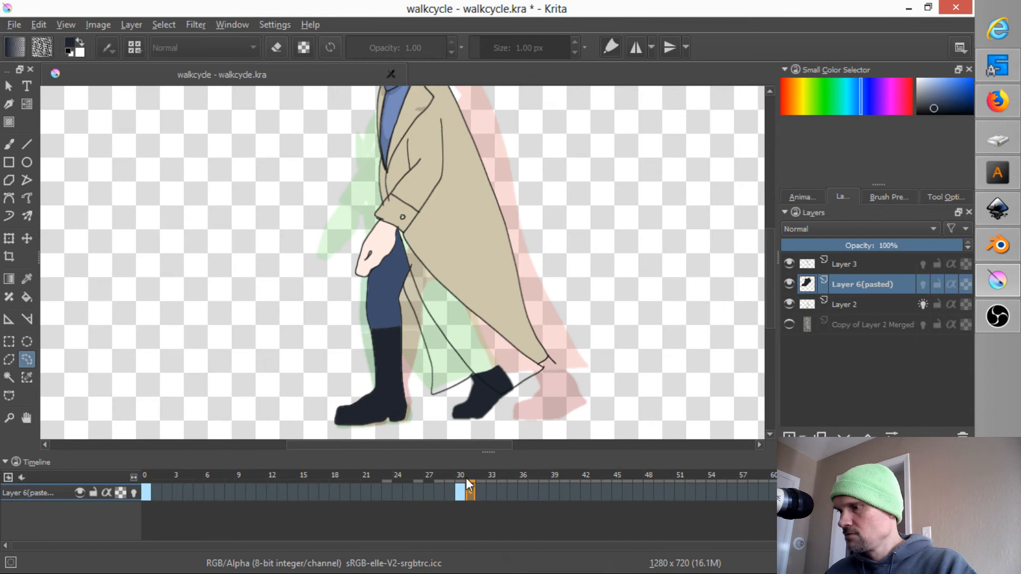
pyautogui.press('Right')
pyautogui.press('Right')
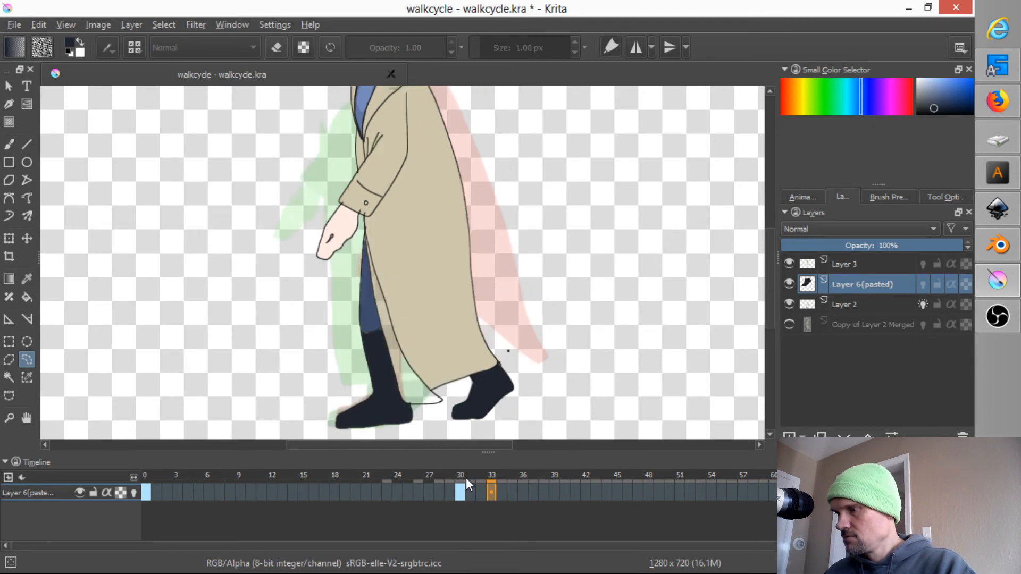
pyautogui.press('Left')
pyautogui.press('Left')
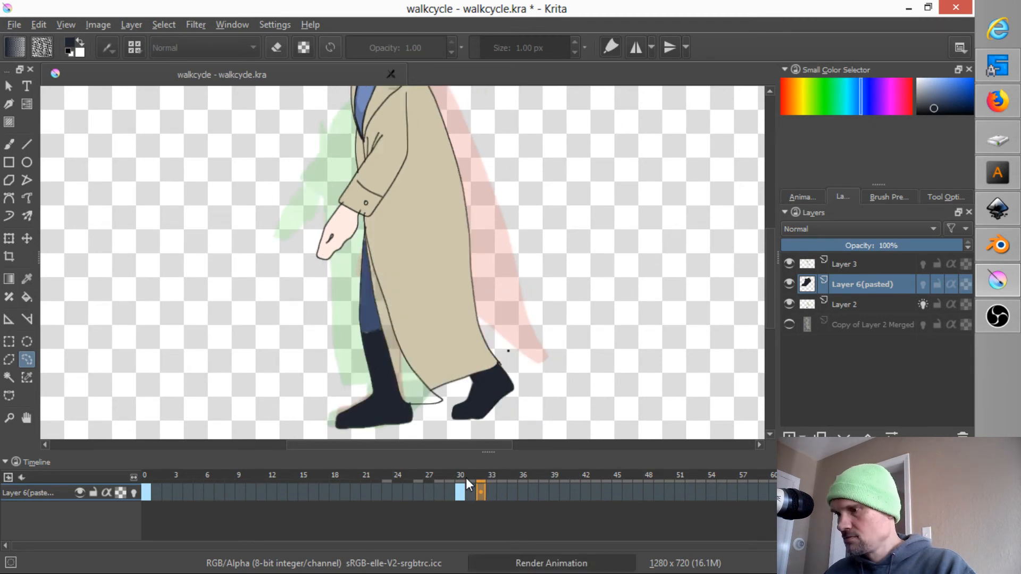
pyautogui.press('Right')
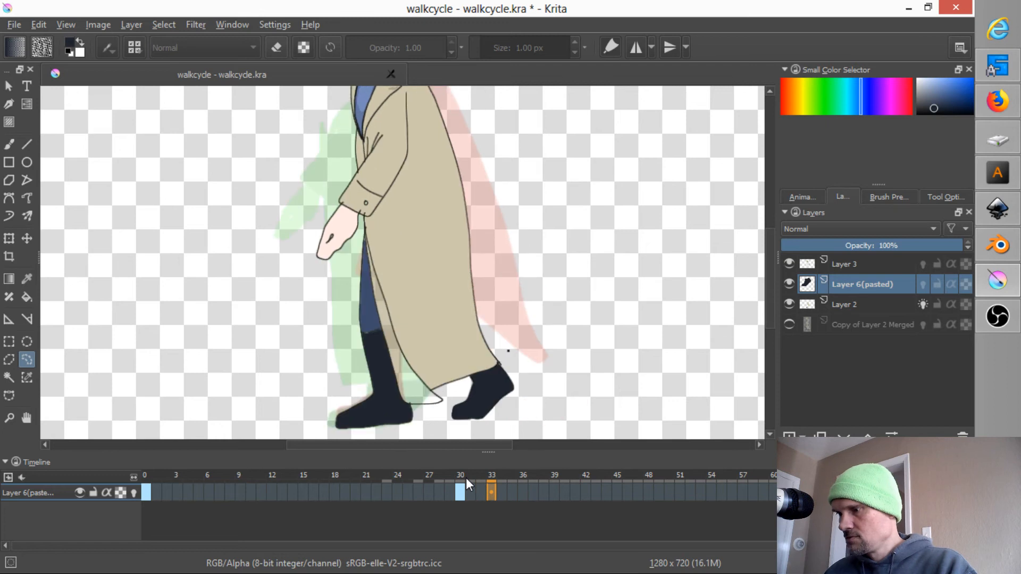
pyautogui.press('Insert')
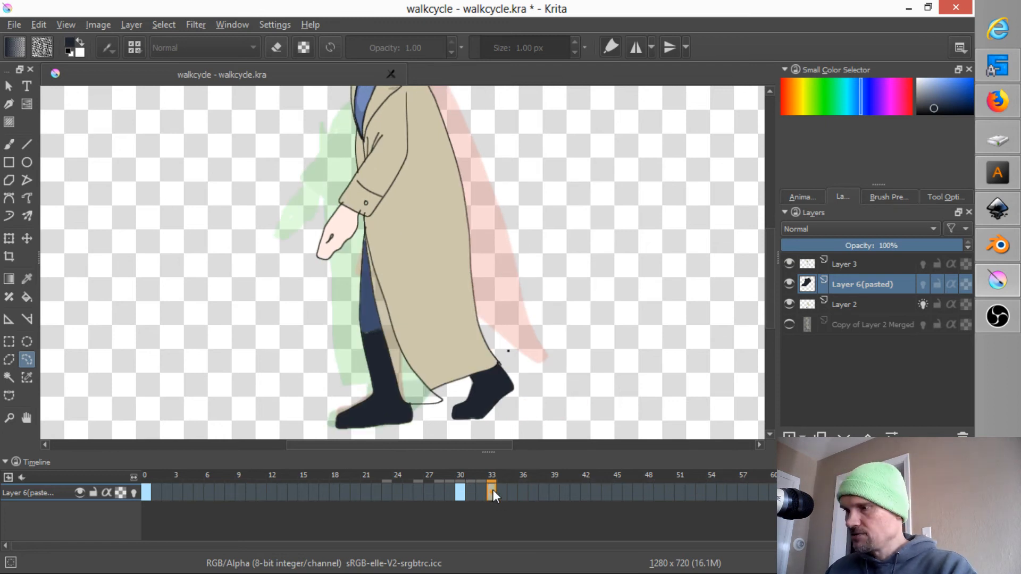
# Step: Transform the pasted boot on frame 30, shifting it back towards the coat's rear hem while keeping its original tilt
pyautogui.click(460, 476)
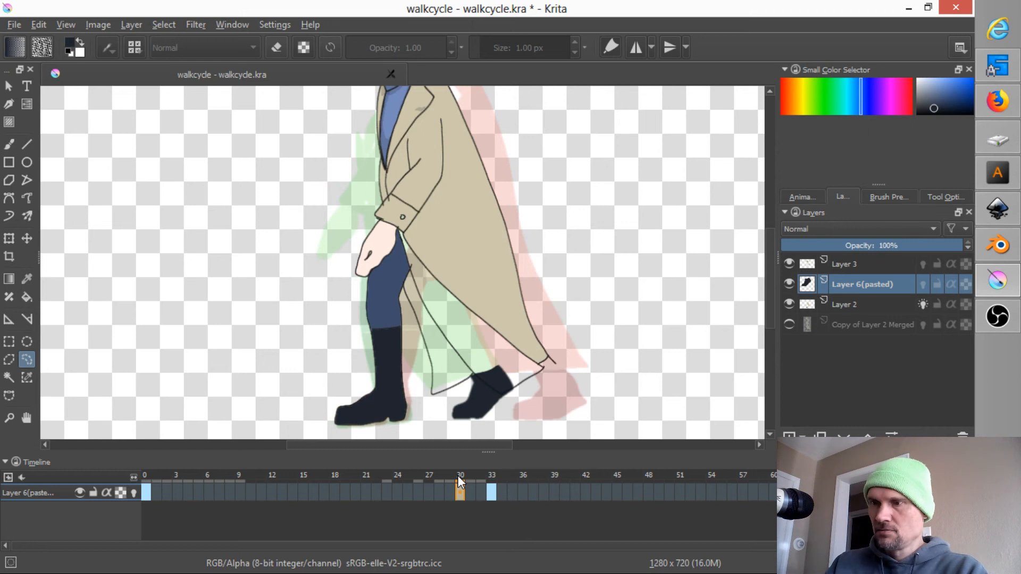
pyautogui.click(15, 235)
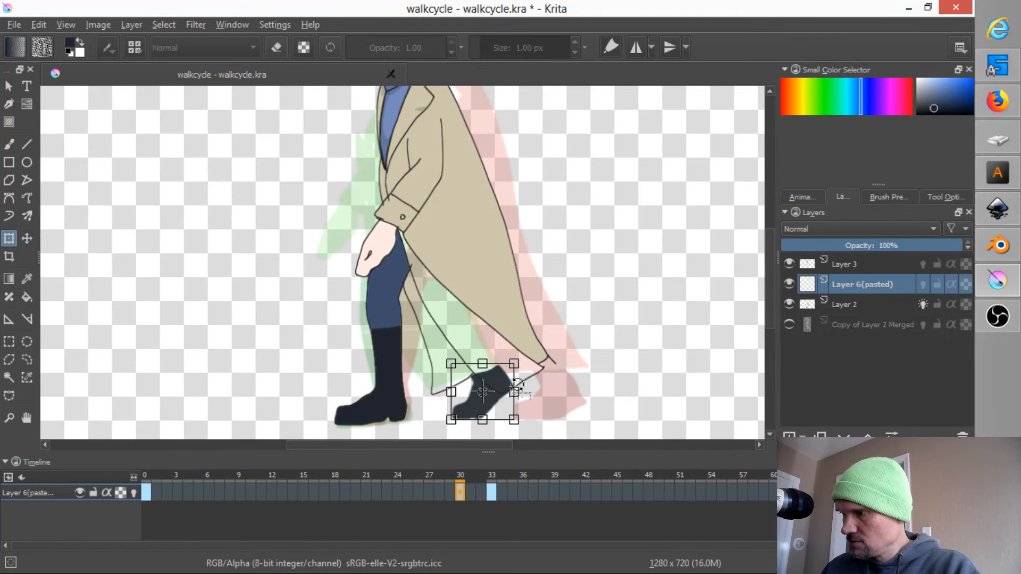
pyautogui.moveTo(524, 363); pyautogui.dragTo(530, 371)
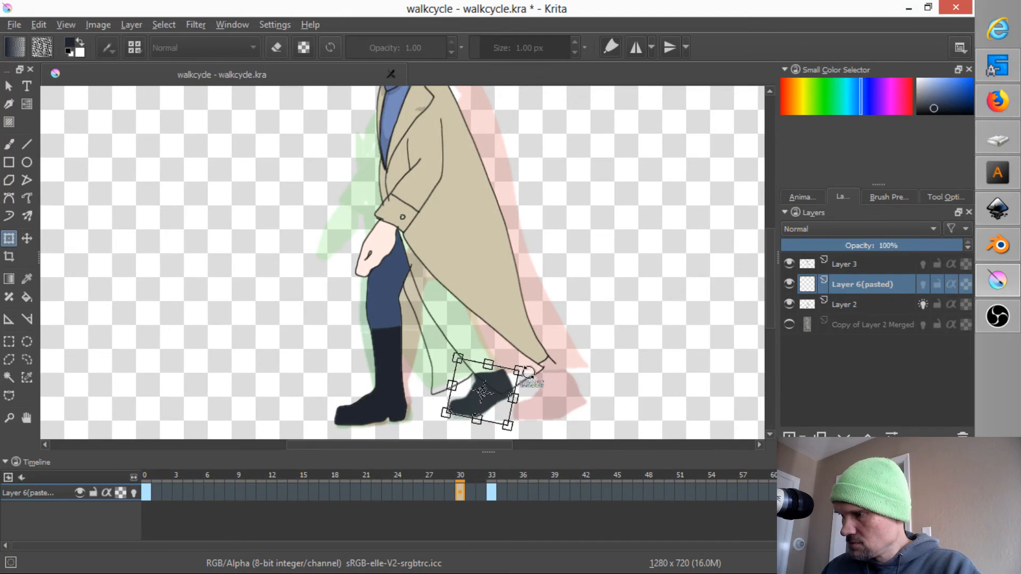
pyautogui.moveTo(485, 404); pyautogui.dragTo(510, 405)
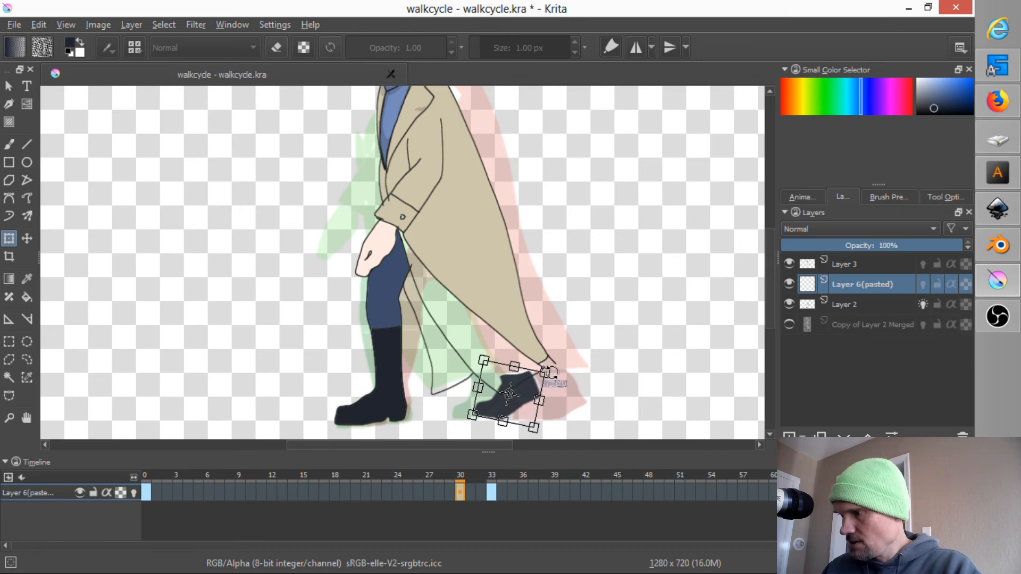
pyautogui.moveTo(550, 372)
pyautogui.mouseDown()
pyautogui.moveTo(543, 358)
pyautogui.moveTo(549, 364)
pyautogui.mouseUp()
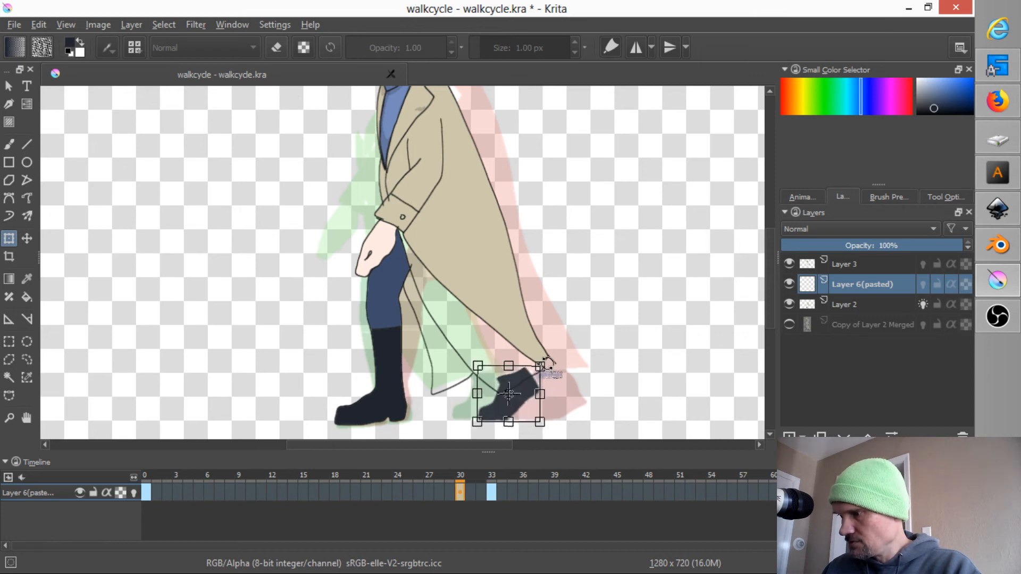
pyautogui.moveTo(521, 406); pyautogui.dragTo(528, 404)
pyautogui.press('Return')
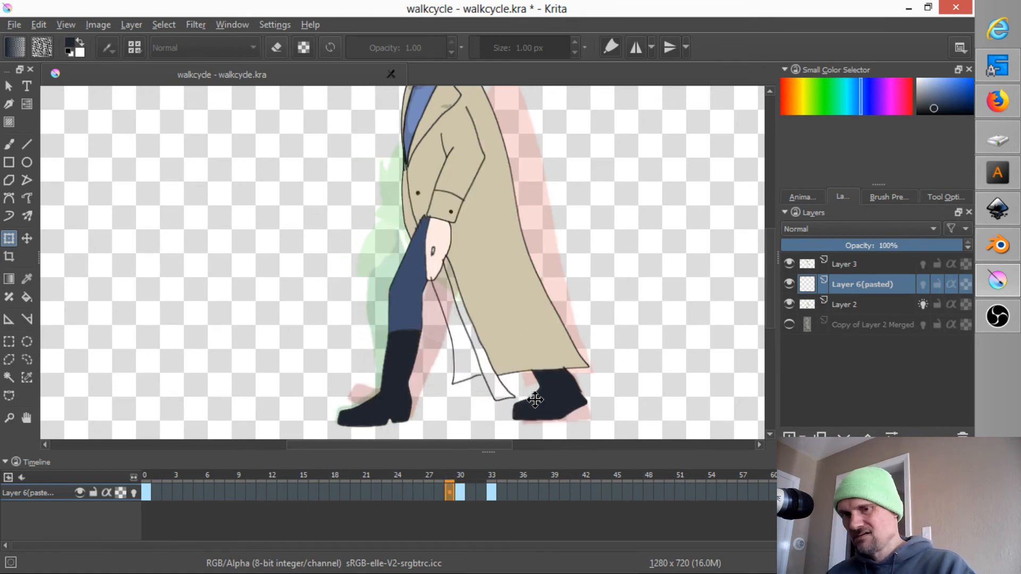
# Step: Compare the boot across the neighbouring frames, then shift it further back under the coat's rear tip on frame 30 and rotate it slightly counterclockwise
pyautogui.press('.')
pyautogui.press('.')
pyautogui.press('.')
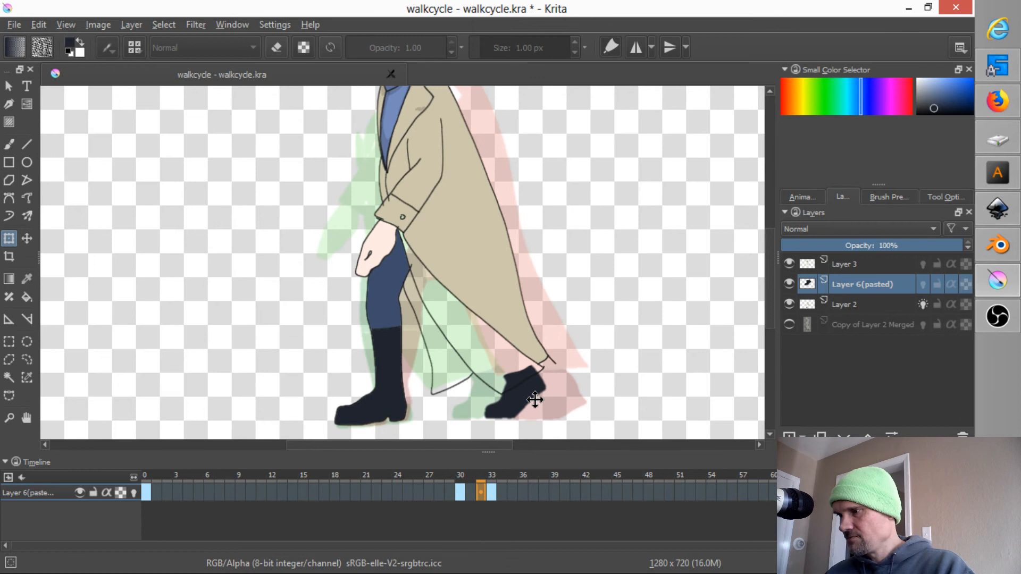
pyautogui.press(',')
pyautogui.press(',')
pyautogui.press(',')
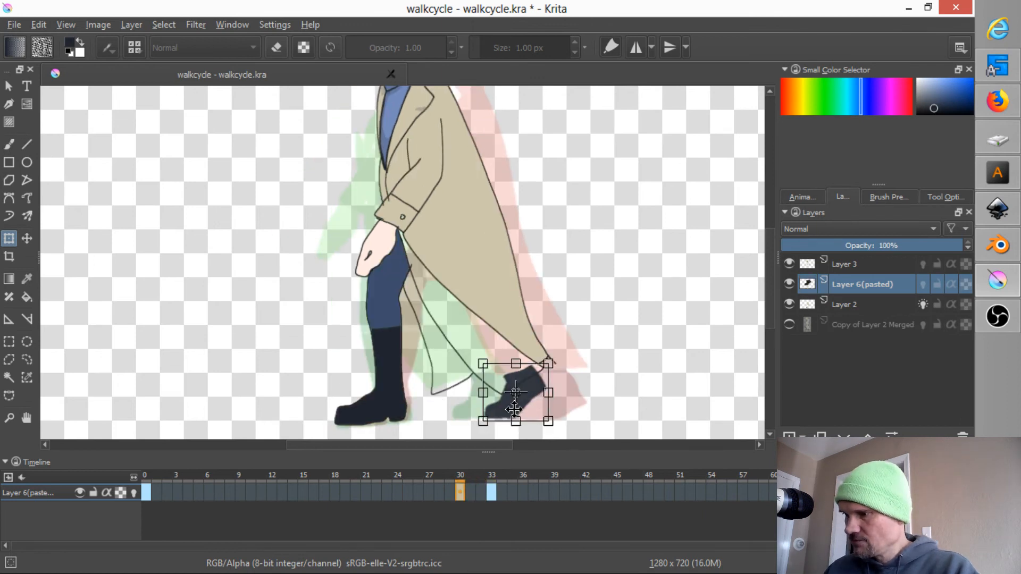
pyautogui.click(520, 412)
pyautogui.moveTo(519, 407); pyautogui.dragTo(537, 404)
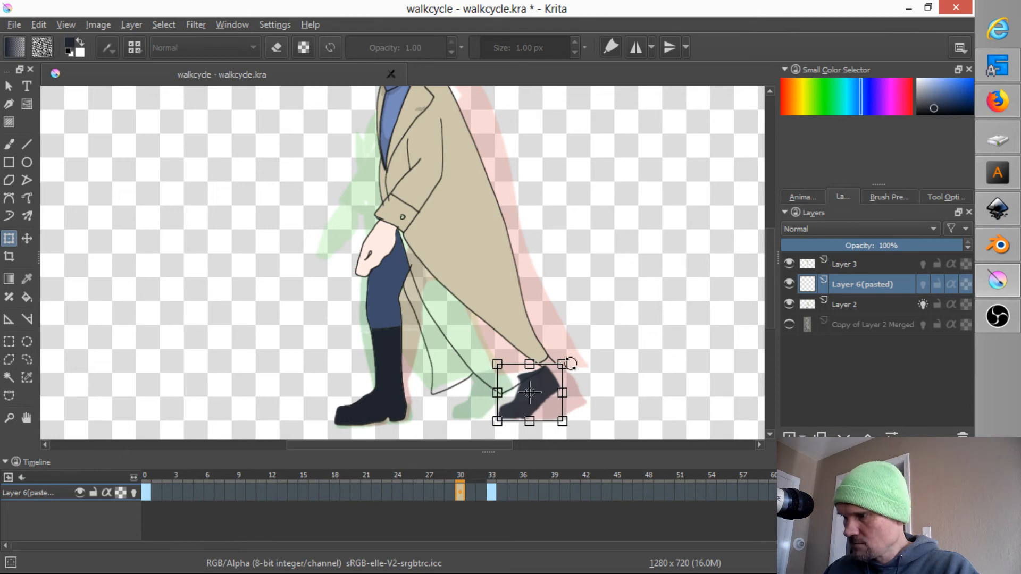
pyautogui.moveTo(571, 365); pyautogui.dragTo(567, 359)
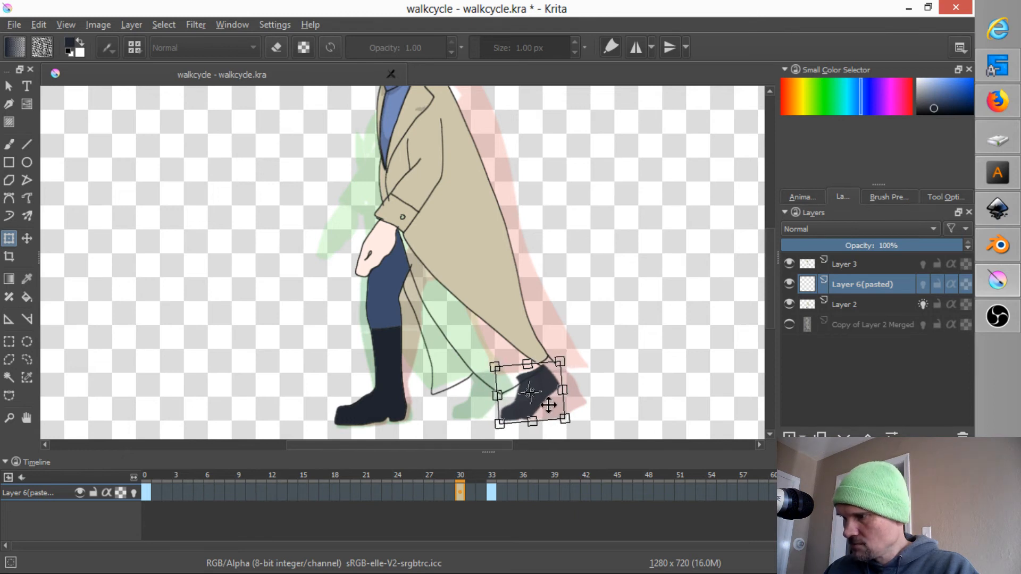
pyautogui.moveTo(547, 404); pyautogui.dragTo(551, 405)
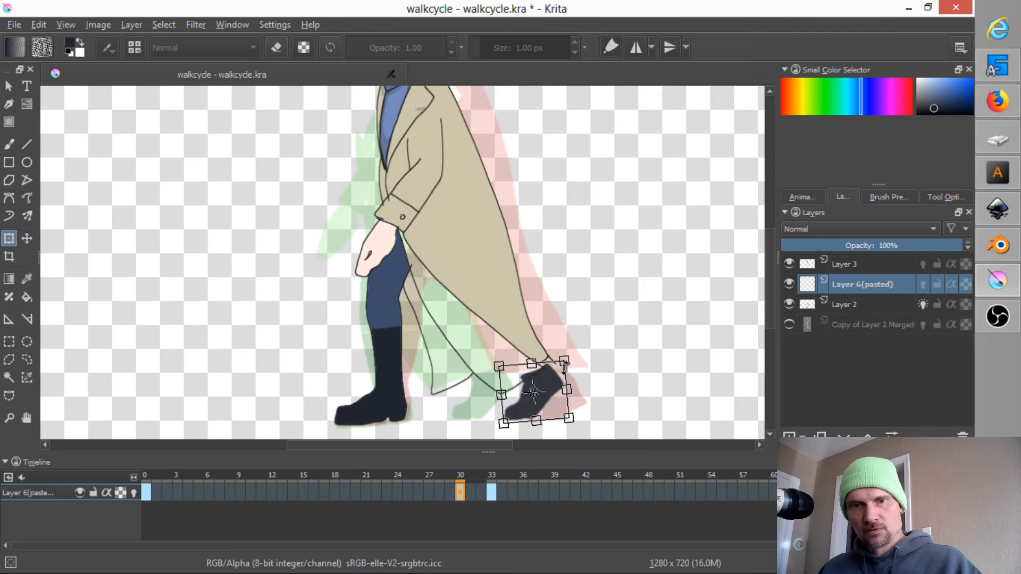
pyautogui.press('b')
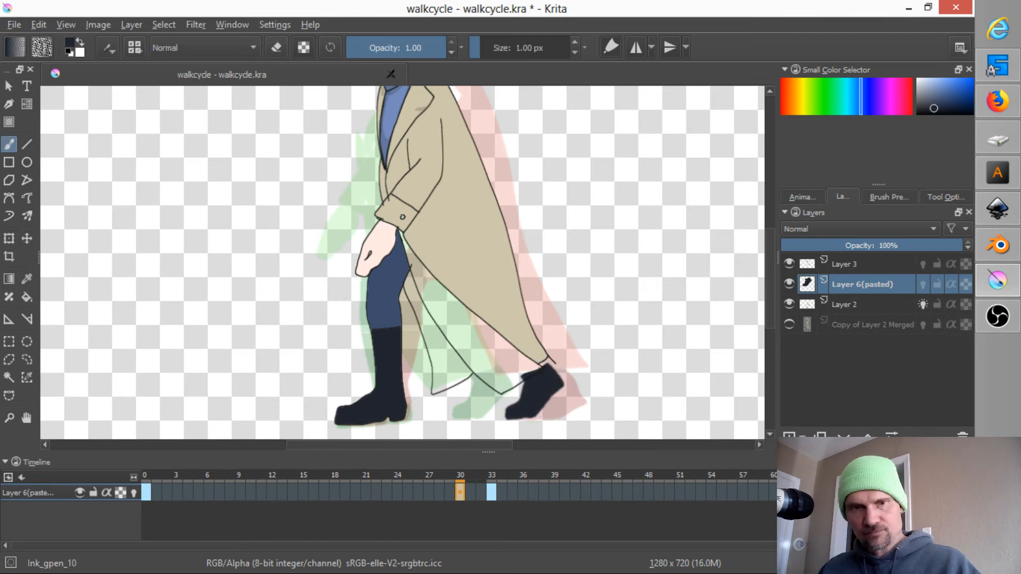
# Step: Erase the boot's upper edge along the coat hem on frame 30 and merge the boot layer down into Layer 2
pyautogui.press('e')
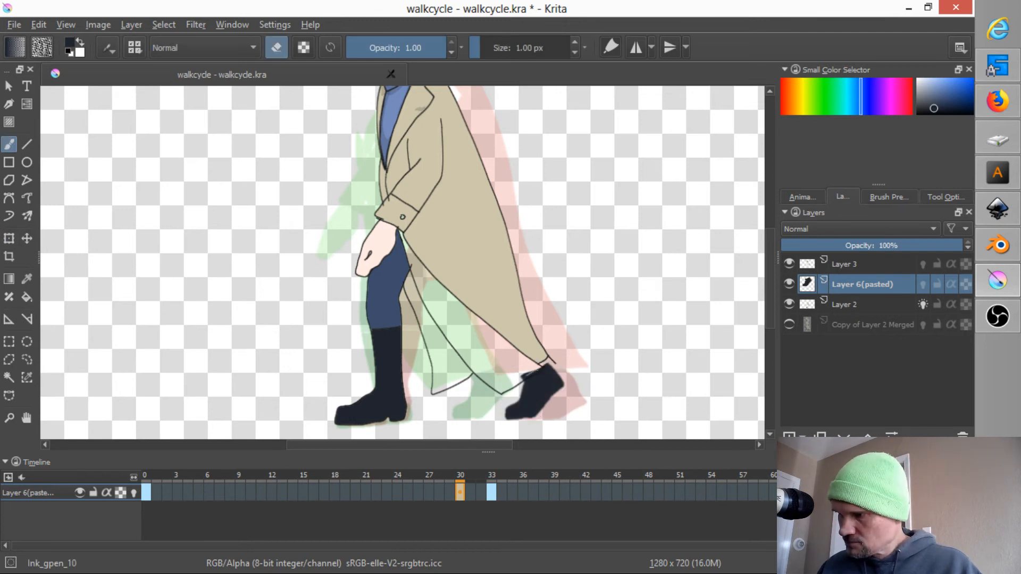
pyautogui.moveTo(525, 376); pyautogui.dragTo(543, 368)
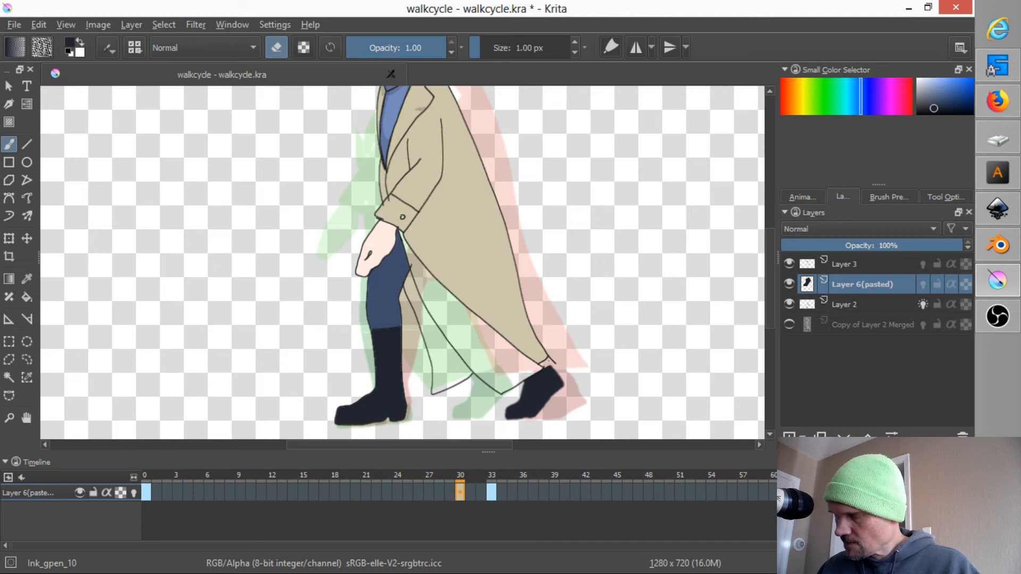
pyautogui.press('e')
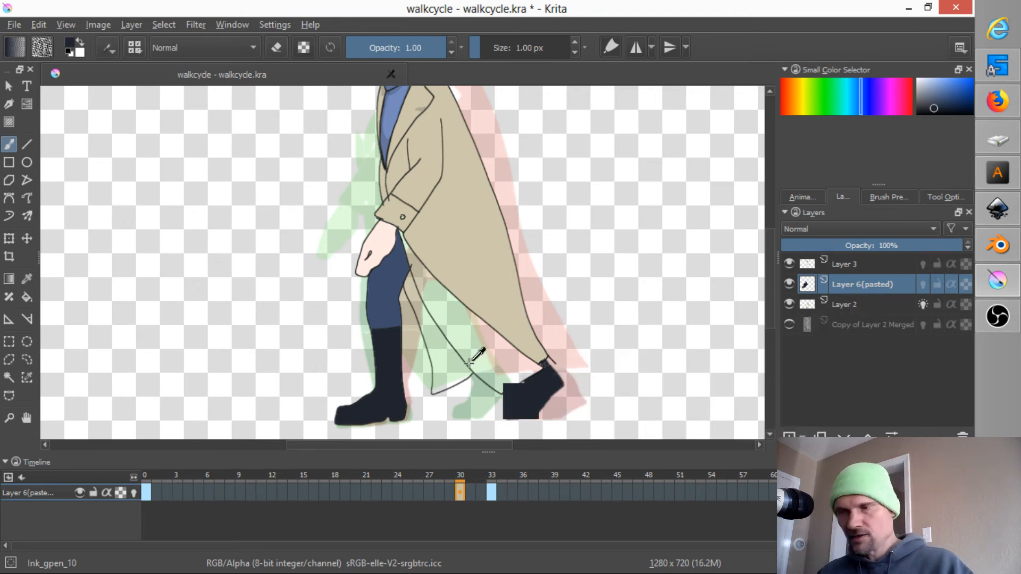
pyautogui.hotkey('ctrl', 'e')
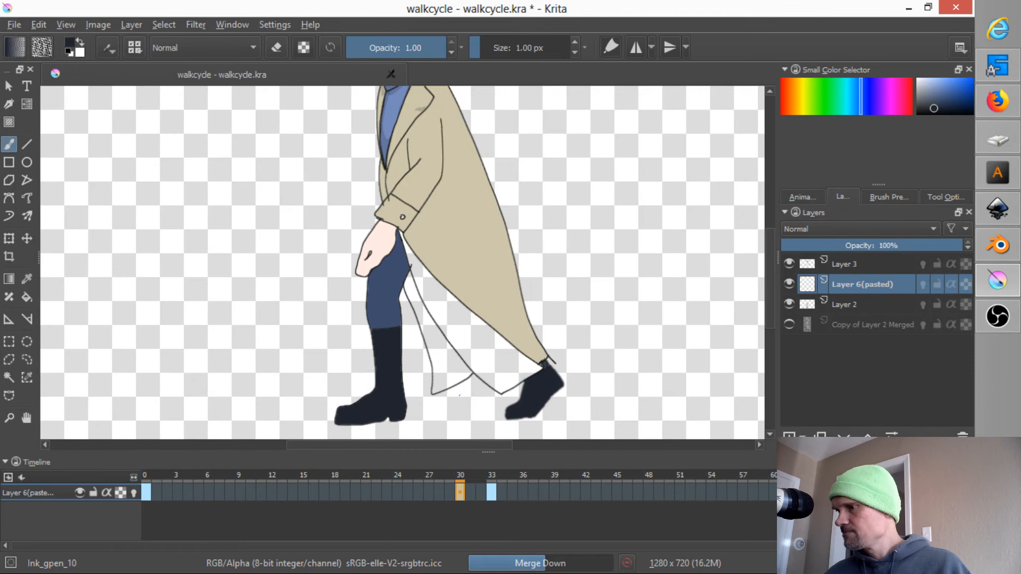
# Step: Erase the stray line end beyond the coat's rear tip on frame 30 of Layer 3 with an 11.37 px eraser
pyautogui.click(858, 266)
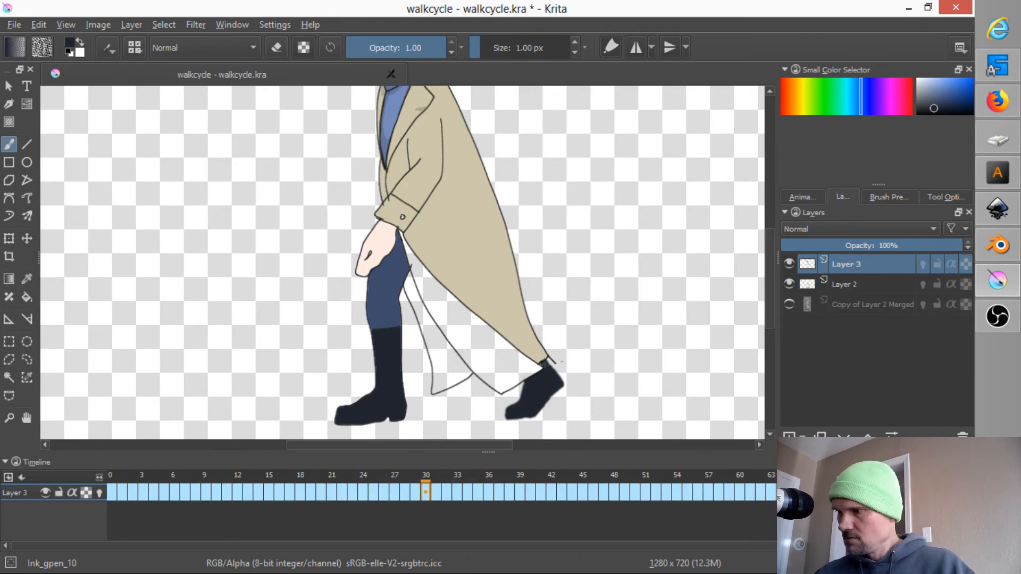
pyautogui.press('e')
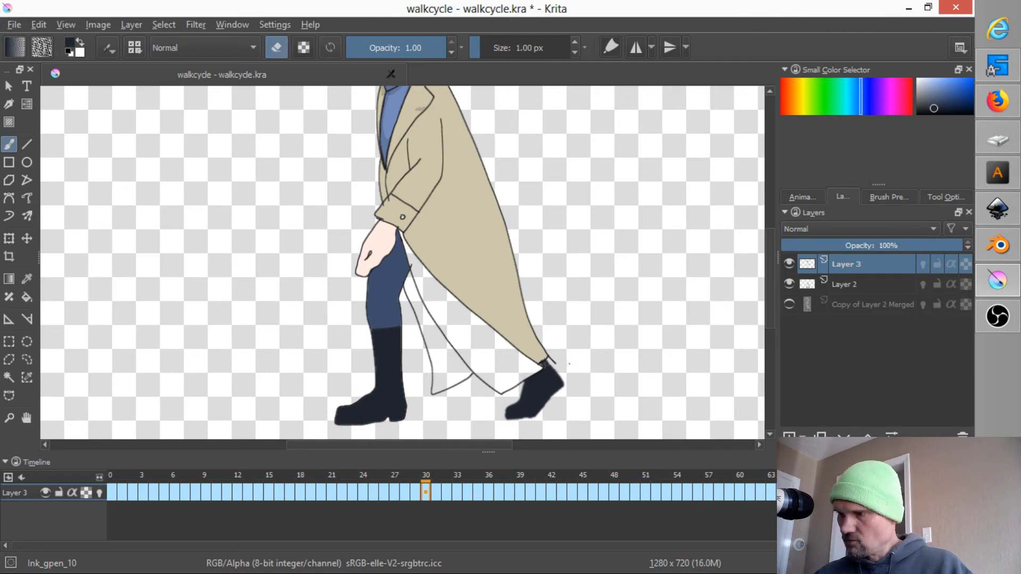
pyautogui.moveTo(569, 363); pyautogui.dragTo(576, 359)
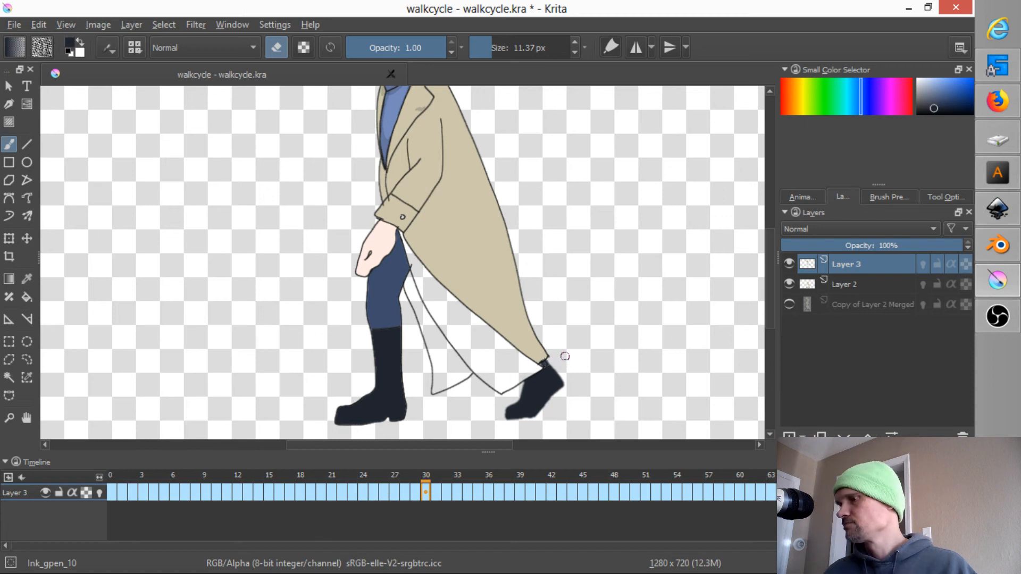
# Step: Save the walk cycle document and make Layer 2 the active layer
pyautogui.click(14, 24)
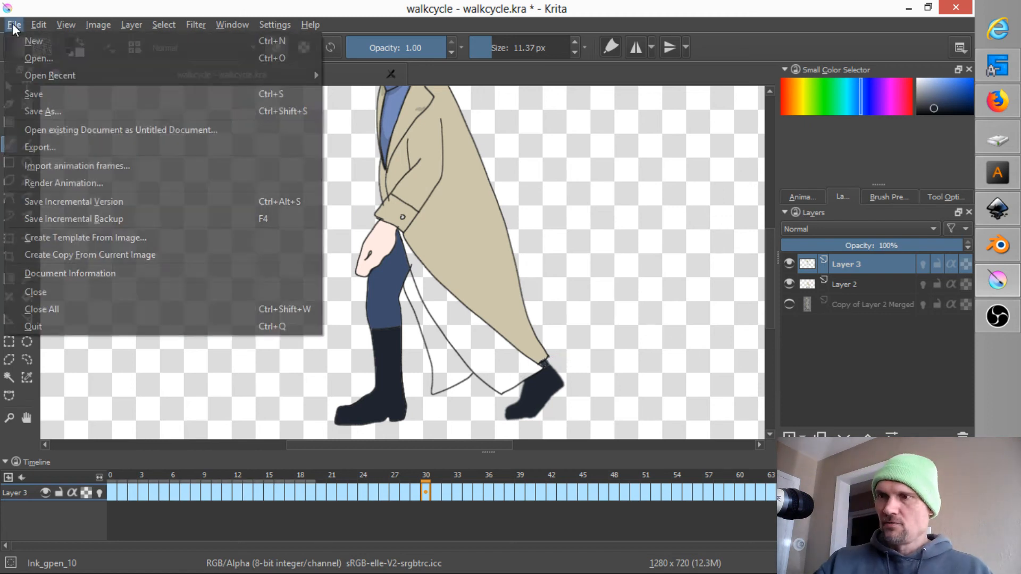
pyautogui.click(32, 93)
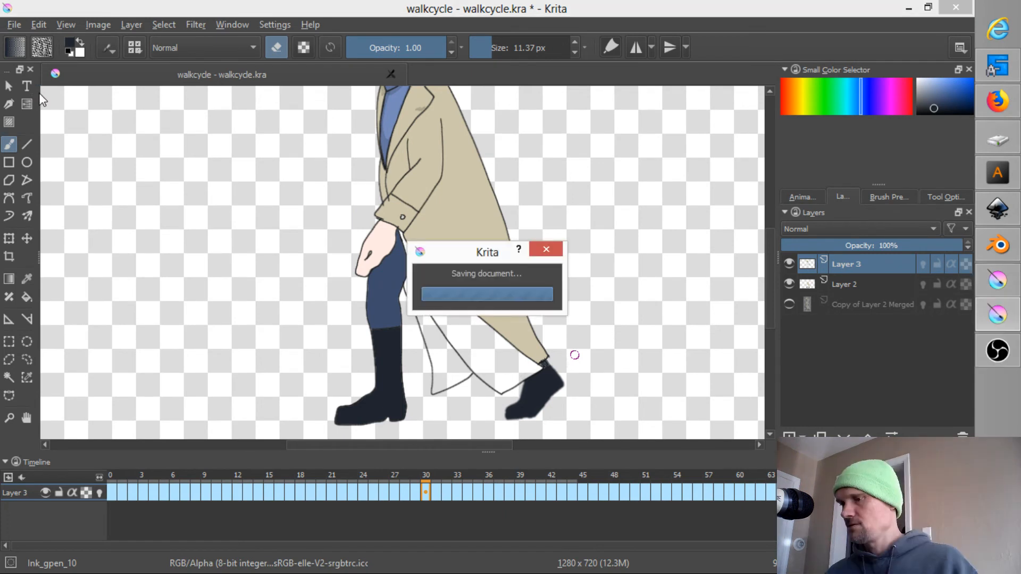
pyautogui.click(860, 284)
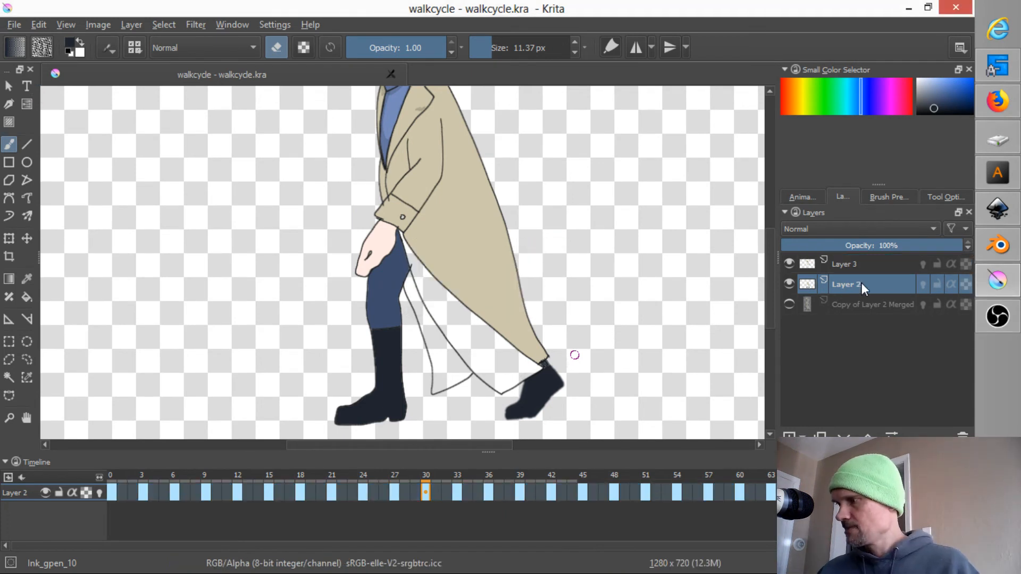
# Step: Review the earlier keyframes, sample the darker coat lining colour on frame 3 and fill the coat's inner side with it on frame 6
pyautogui.moveTo(862, 299)
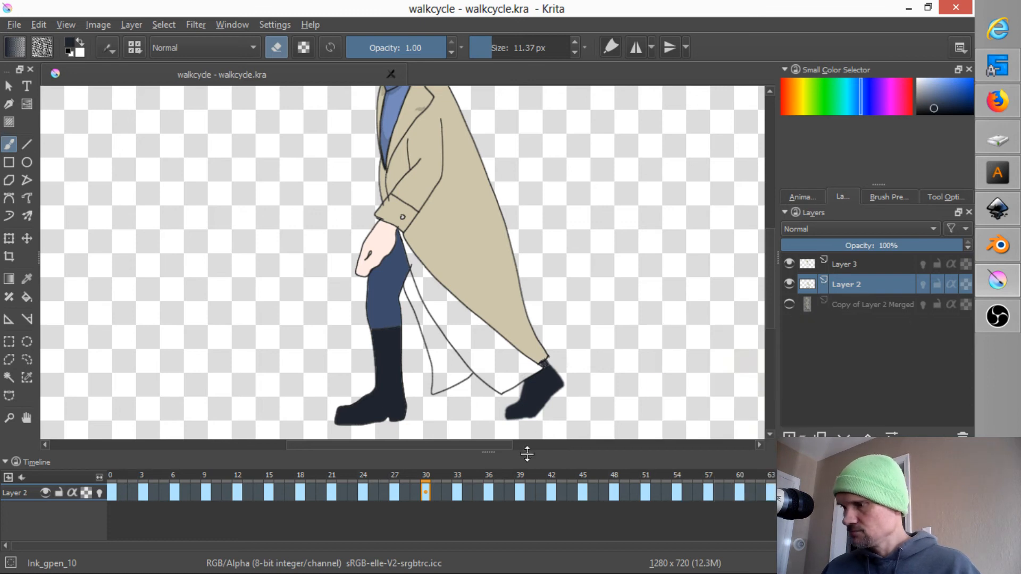
pyautogui.click(396, 474)
pyautogui.click(364, 477)
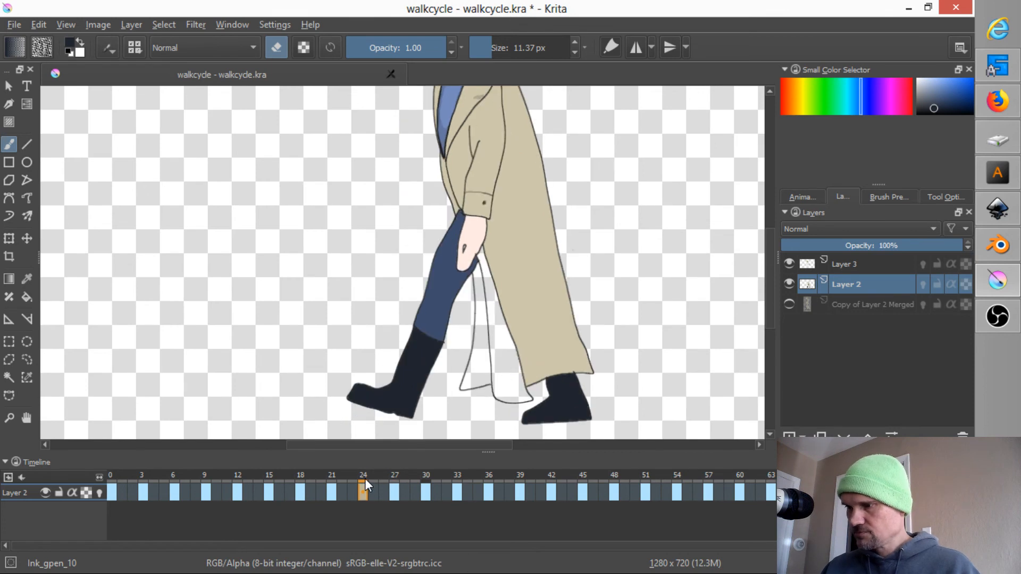
pyautogui.click(333, 475)
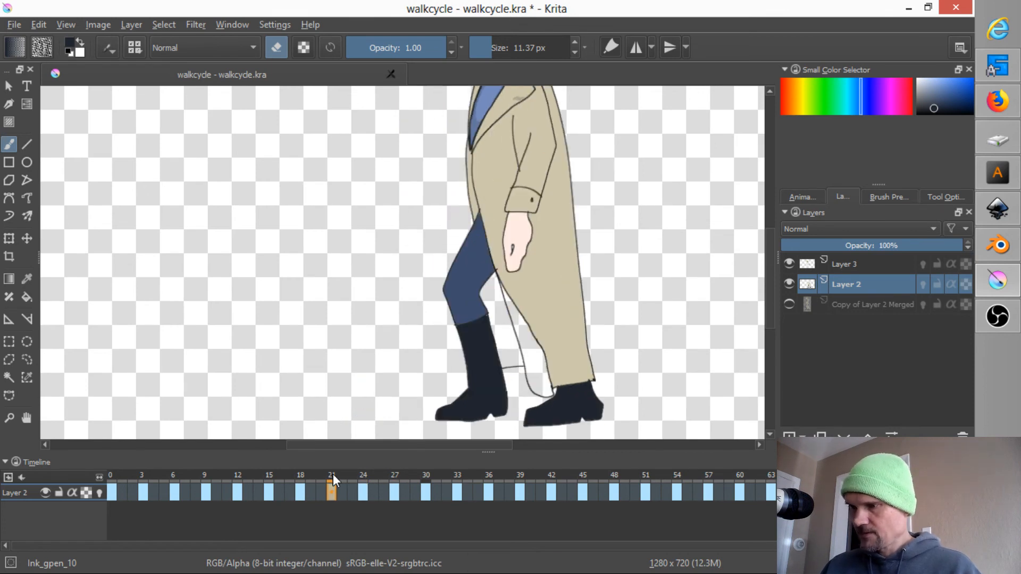
pyautogui.click(301, 475)
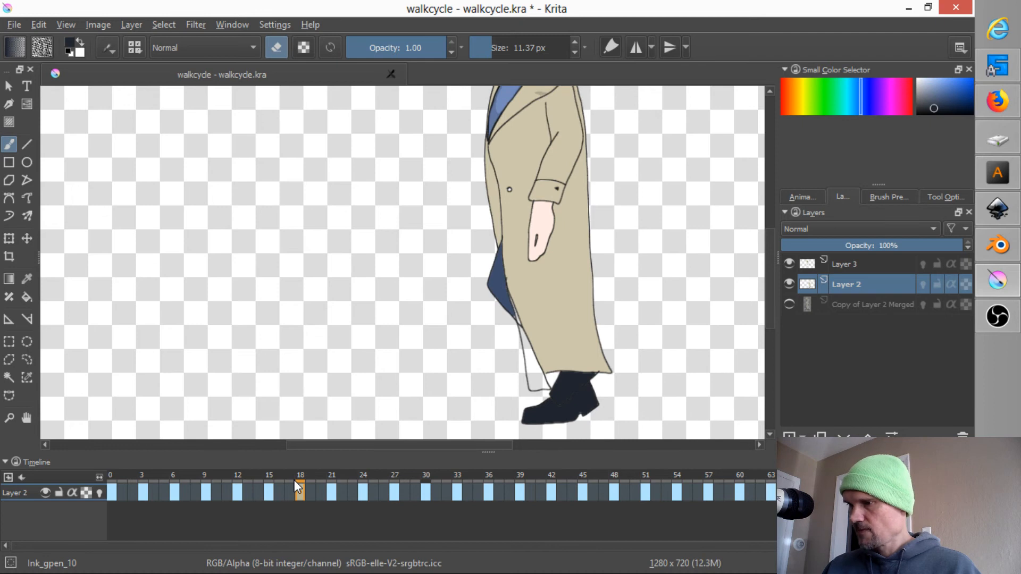
pyautogui.click(112, 475)
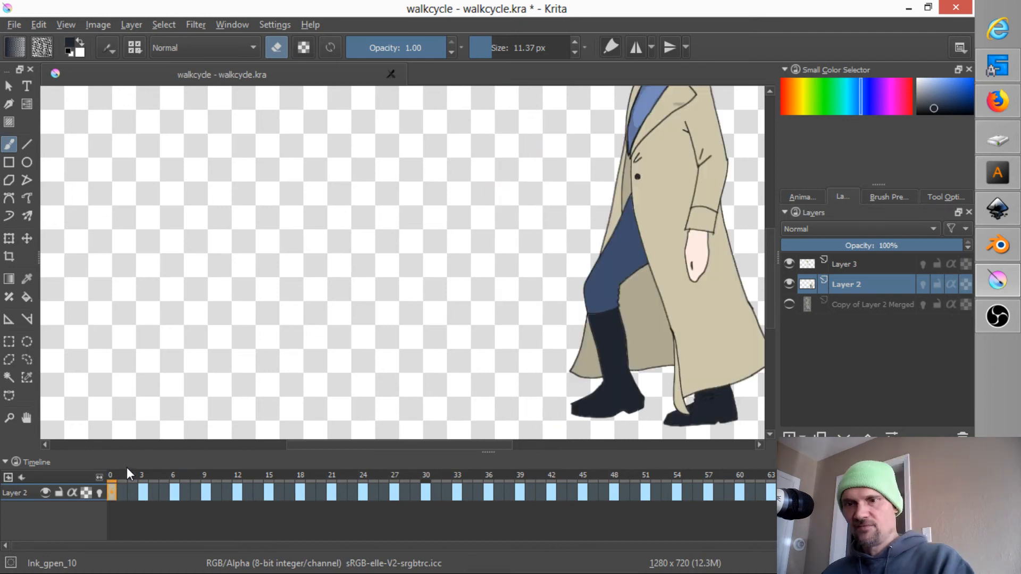
pyautogui.press('.')
pyautogui.keyDown('ctrl'); pyautogui.click(638, 340); pyautogui.keyUp('ctrl')
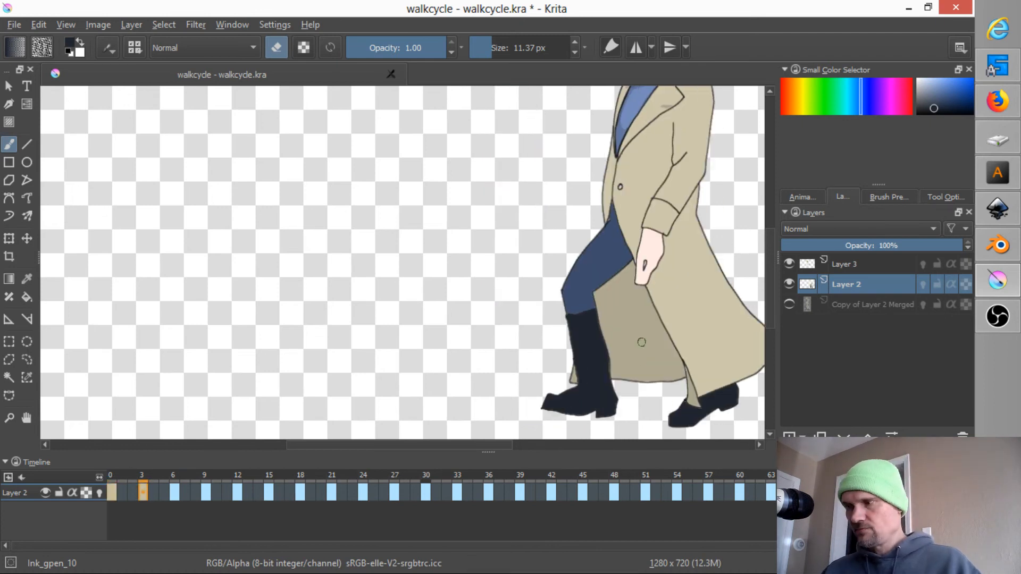
pyautogui.press('f')
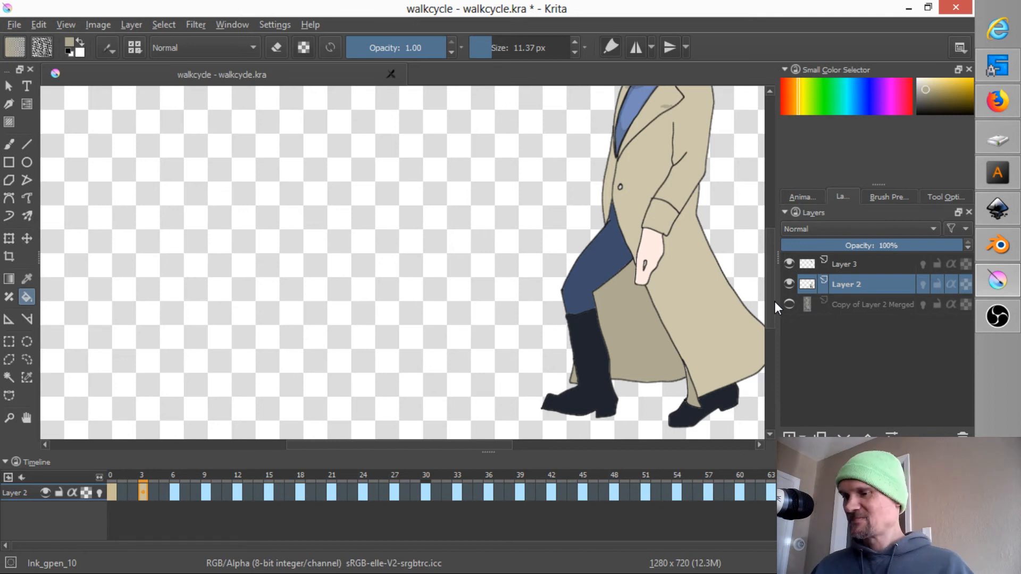
pyautogui.press('.')
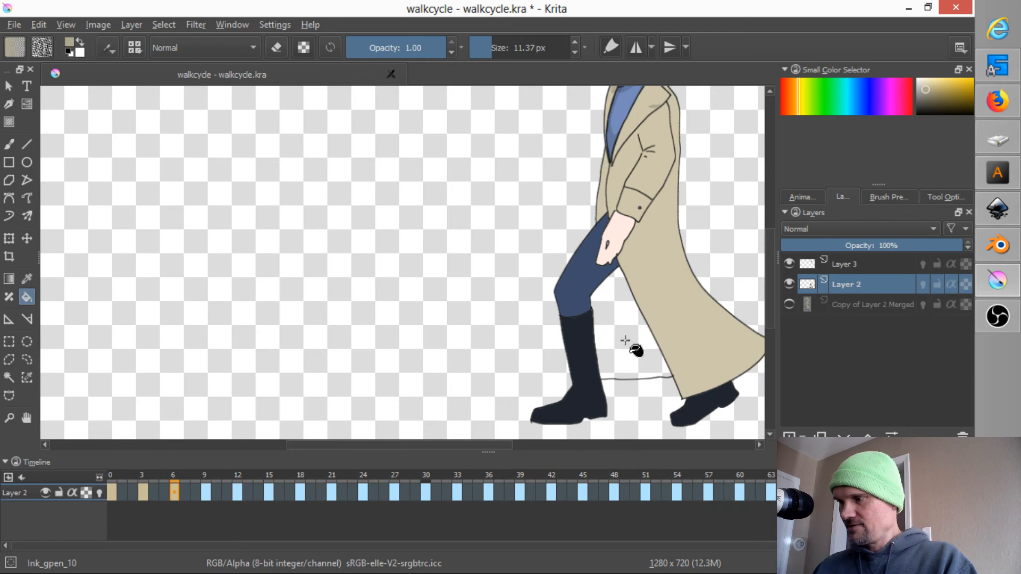
pyautogui.click(622, 346)
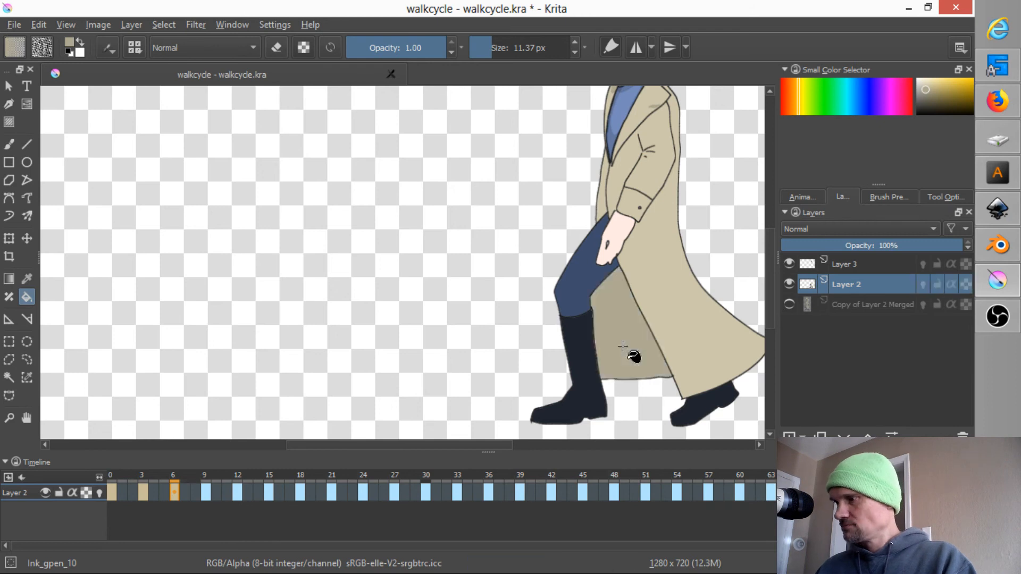
# Step: Fill the coat's inner panels behind the front leg on frames 9 and 12 of Layer 2 with the darker lining colour
pyautogui.press('.')
pyautogui.click(606, 346)
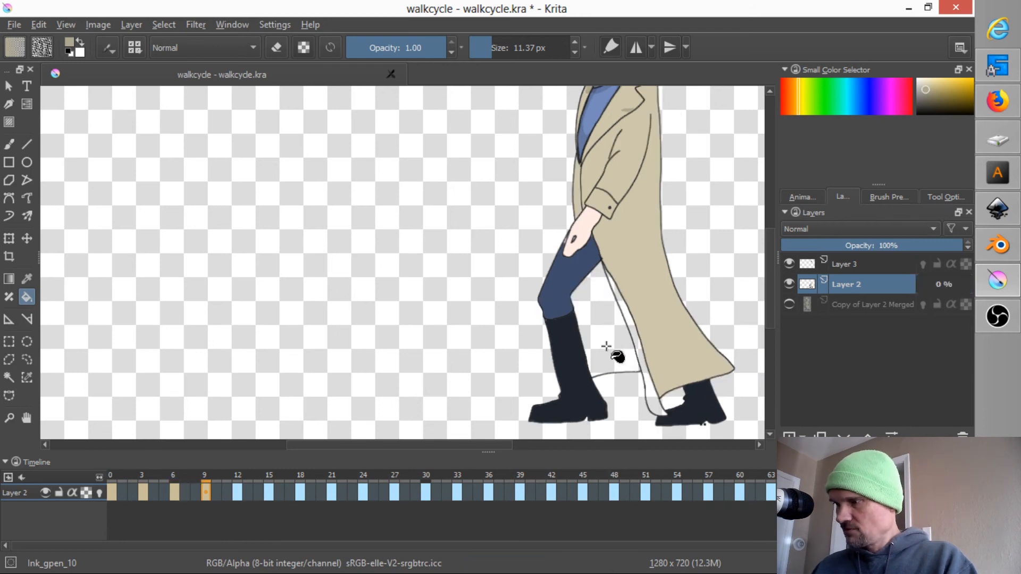
pyautogui.click(657, 408)
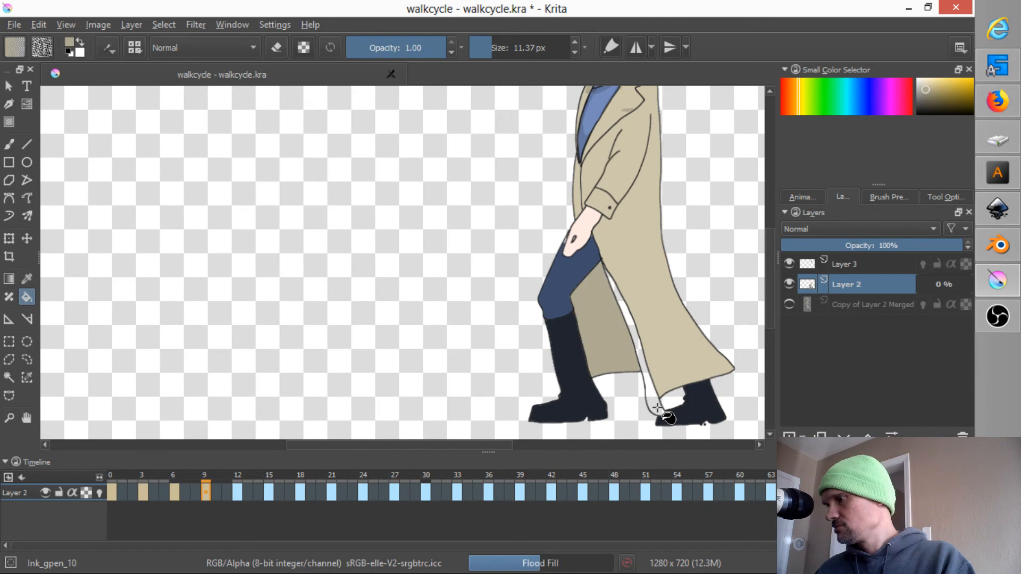
pyautogui.press('.')
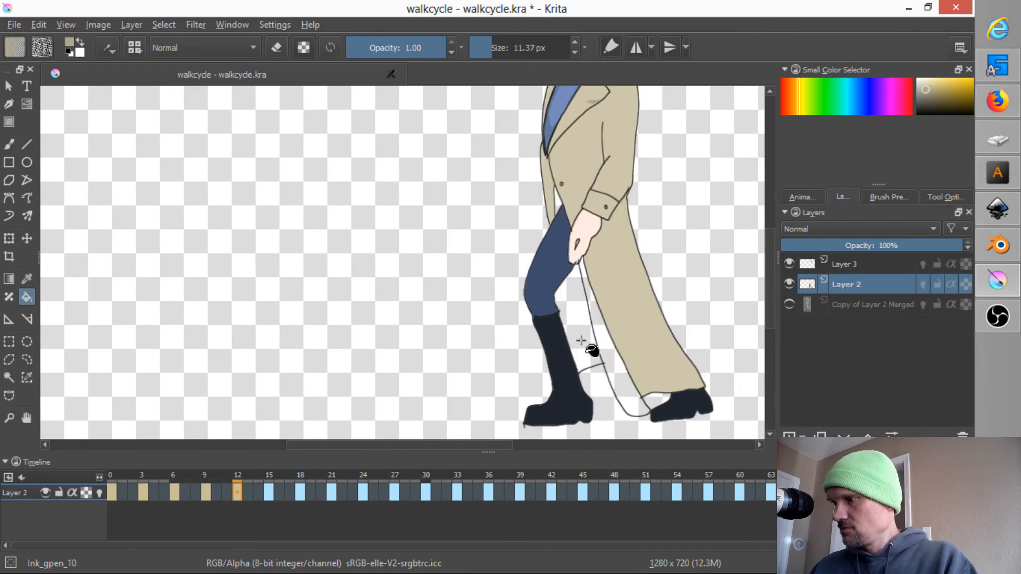
pyautogui.click(603, 348)
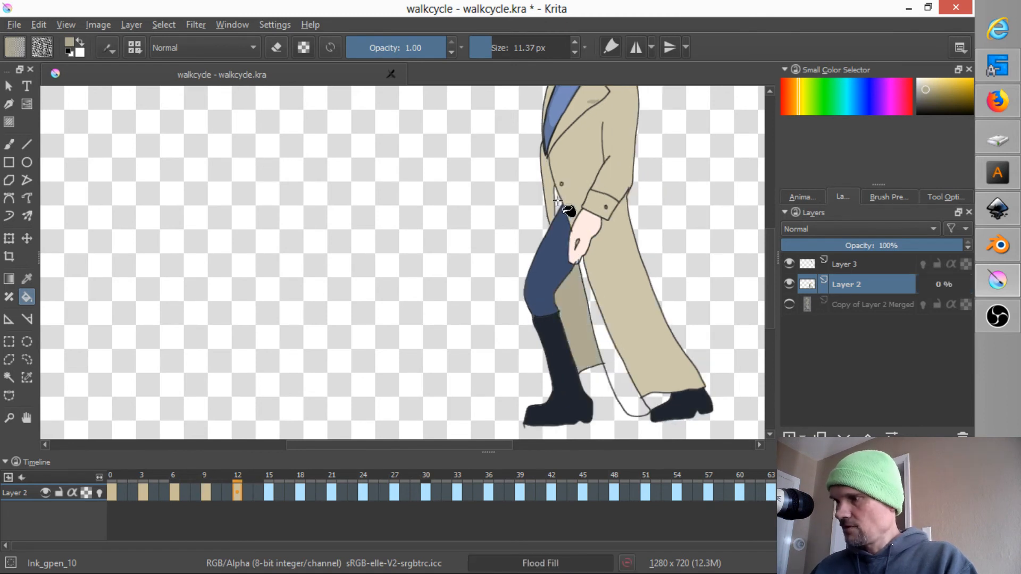
pyautogui.press('.')
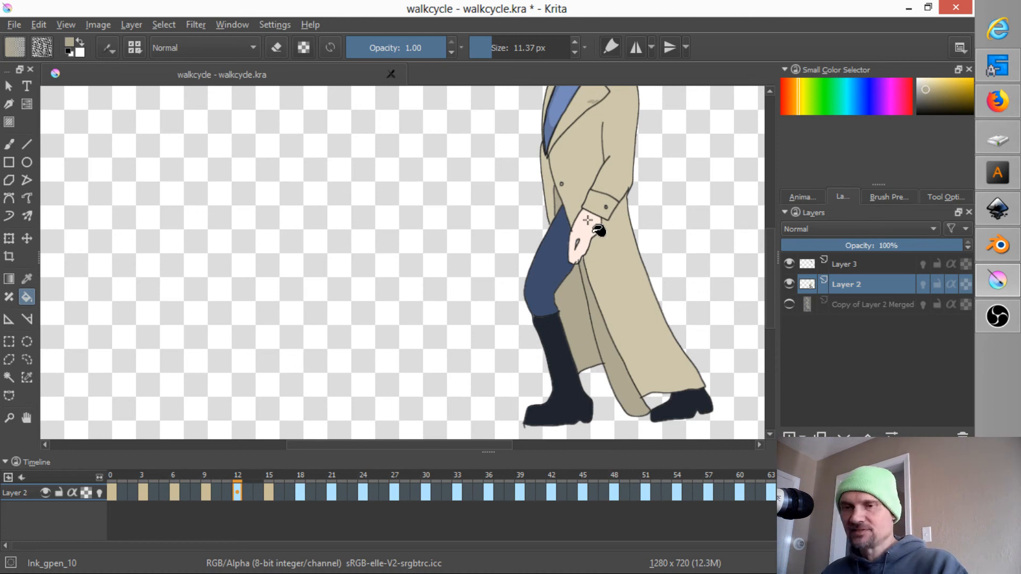
# Step: Fill the coat's exposed inner strips and lower panels on frames 15 and 18 with the darker lining colour
pyautogui.press('.')
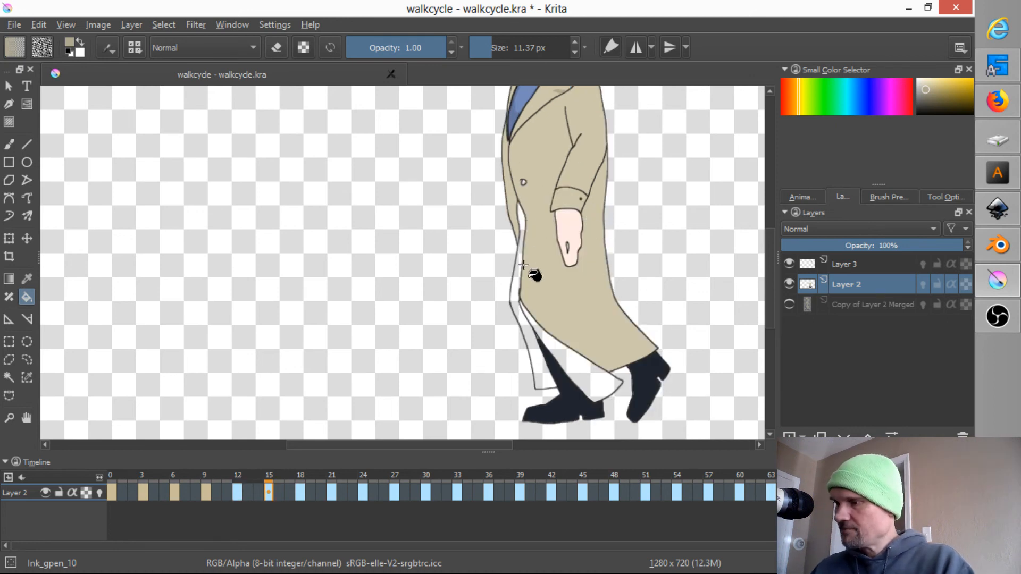
pyautogui.click(531, 279)
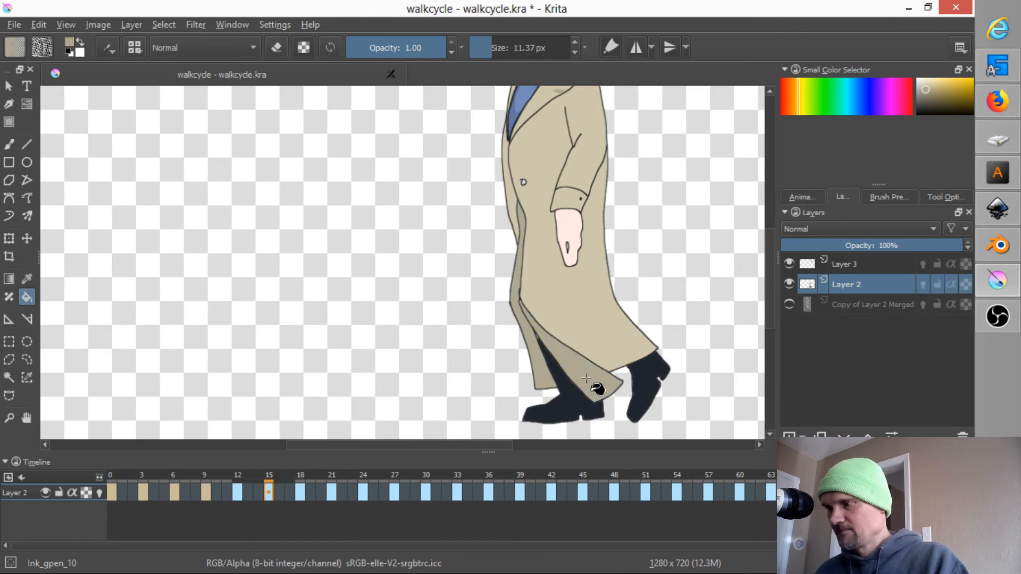
pyautogui.press('.')
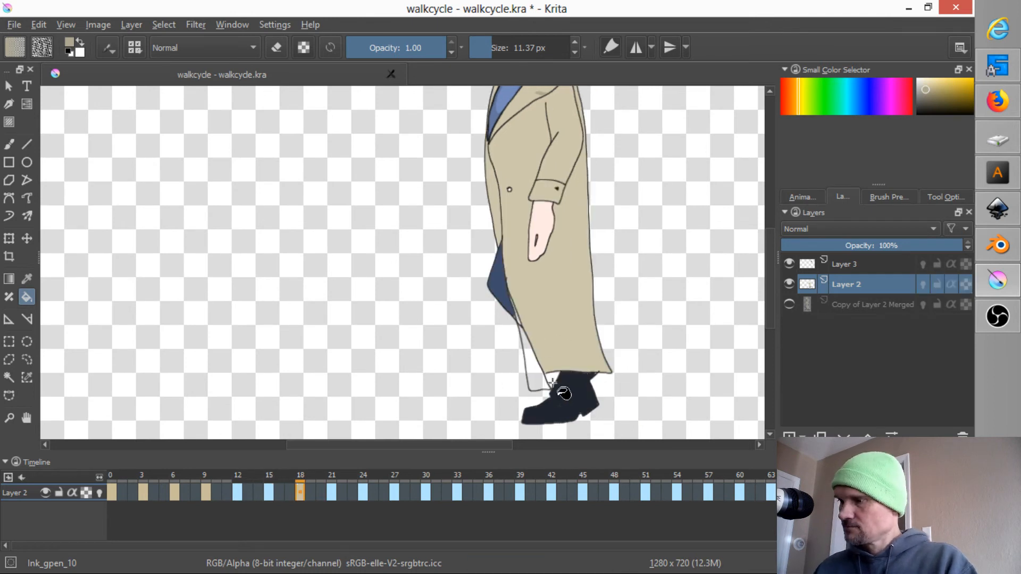
pyautogui.click(535, 381)
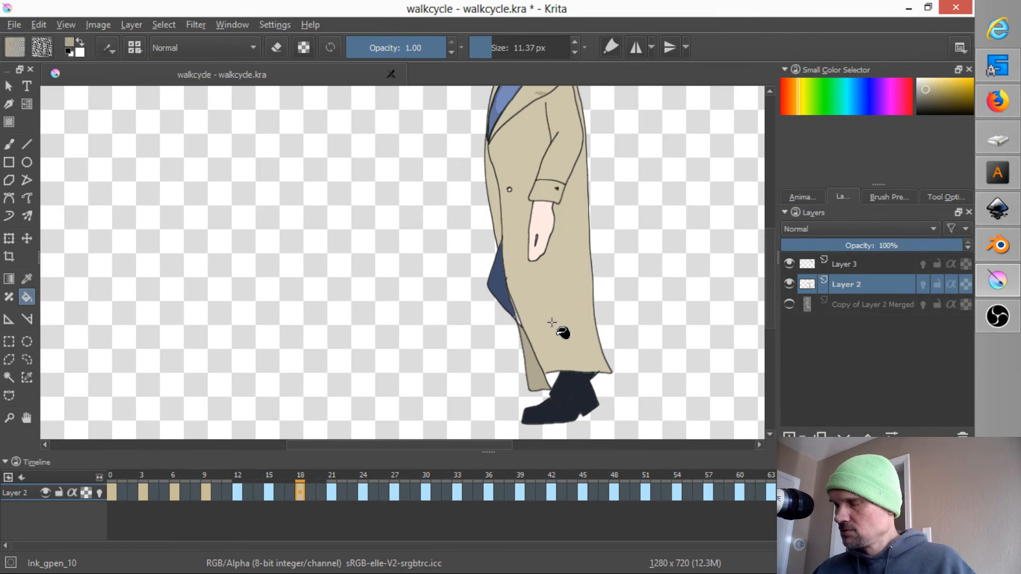
# Step: Fill the narrow gap between trousers and coat edge on frame 18, and erase the line crossing the lining there on Layer 3
pyautogui.scroll(6, 551, 325)
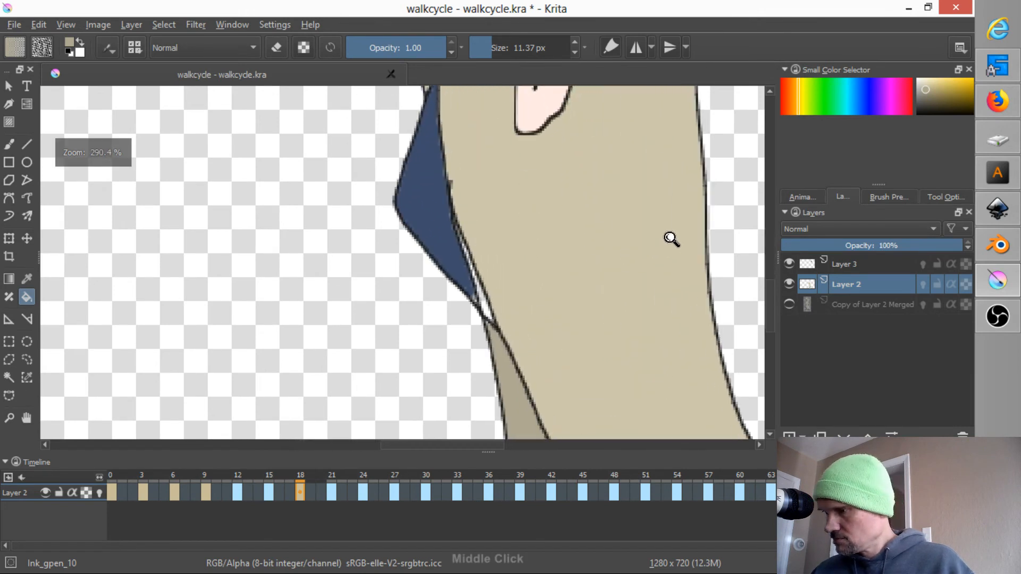
pyautogui.click(475, 304)
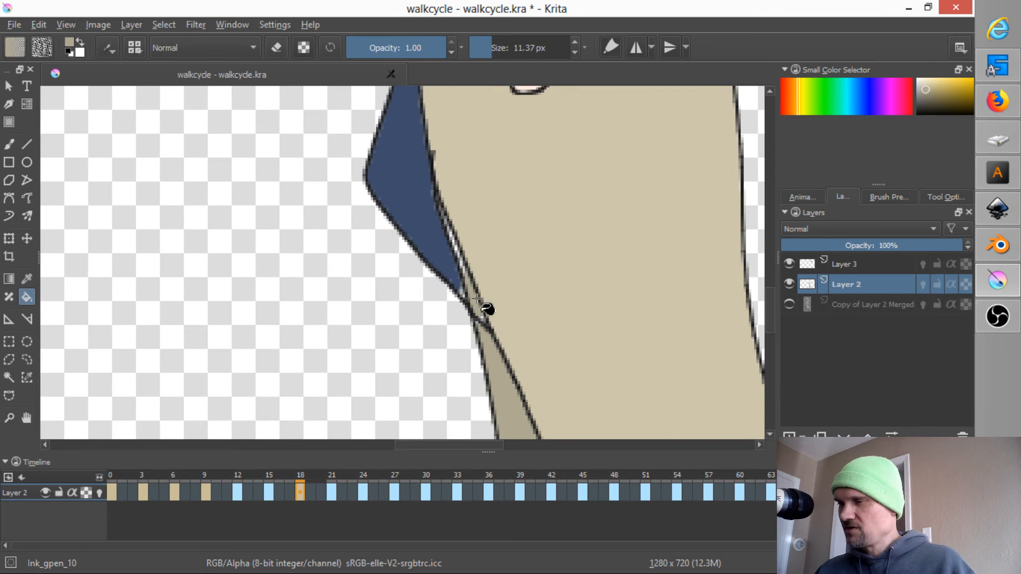
pyautogui.click(851, 265)
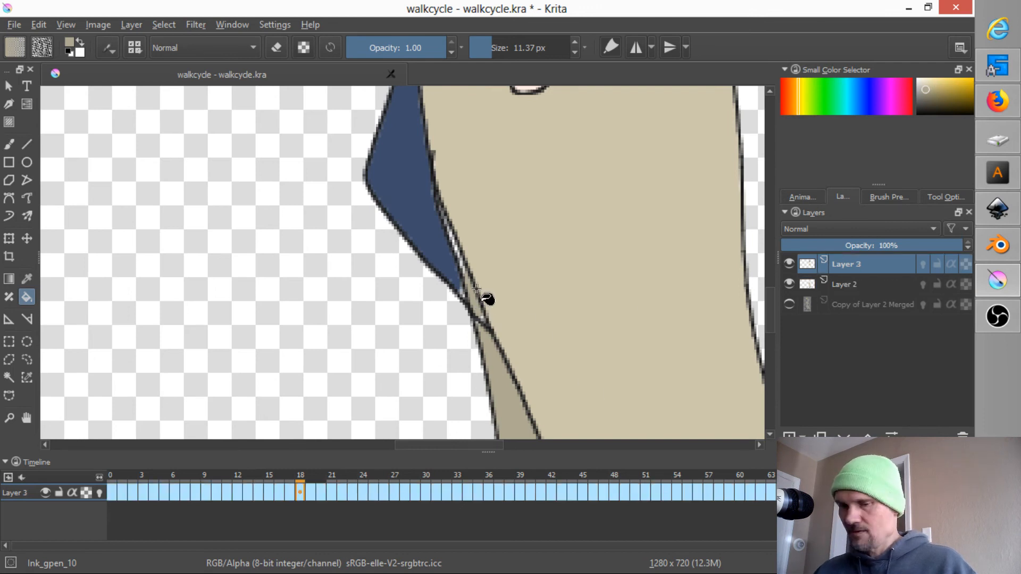
pyautogui.press('b')
pyautogui.press('e')
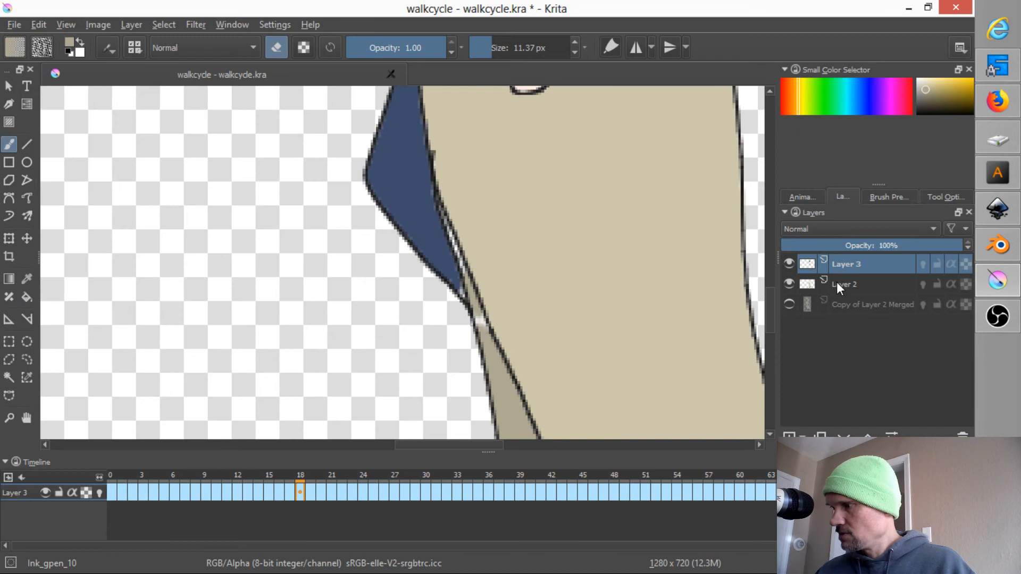
# Step: Paint over the leftover gap in the lining below the knee on frame 18 of Layer 2 with the lining colour
pyautogui.moveTo(534, 431); pyautogui.dragTo(598, 432)
pyautogui.press('e')
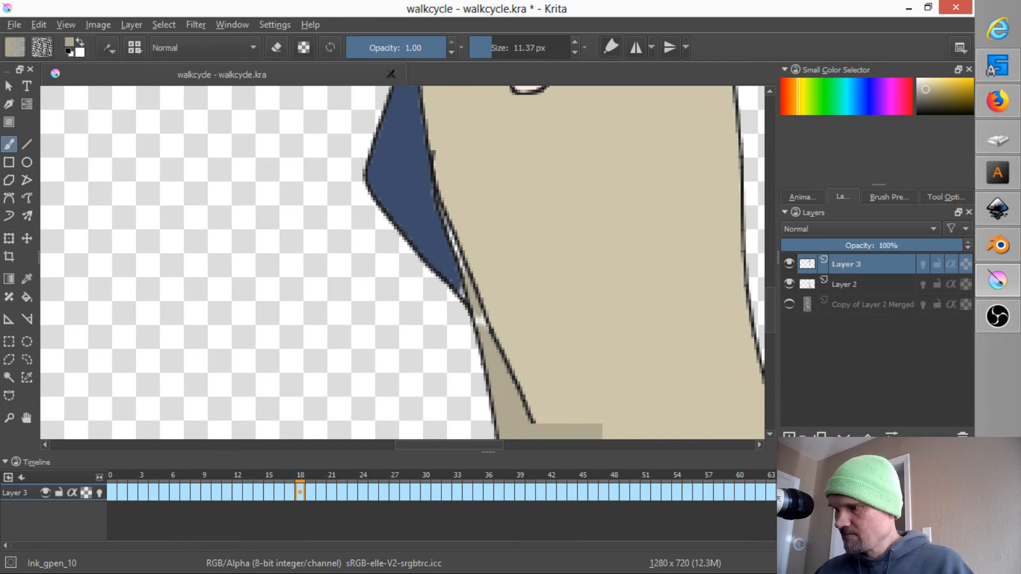
pyautogui.click(853, 285)
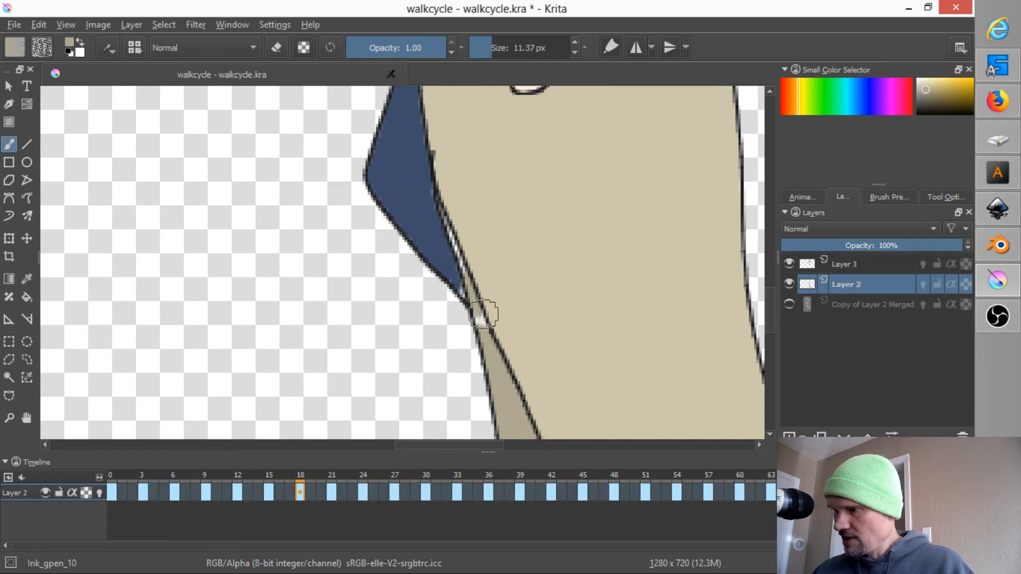
pyautogui.press('e')
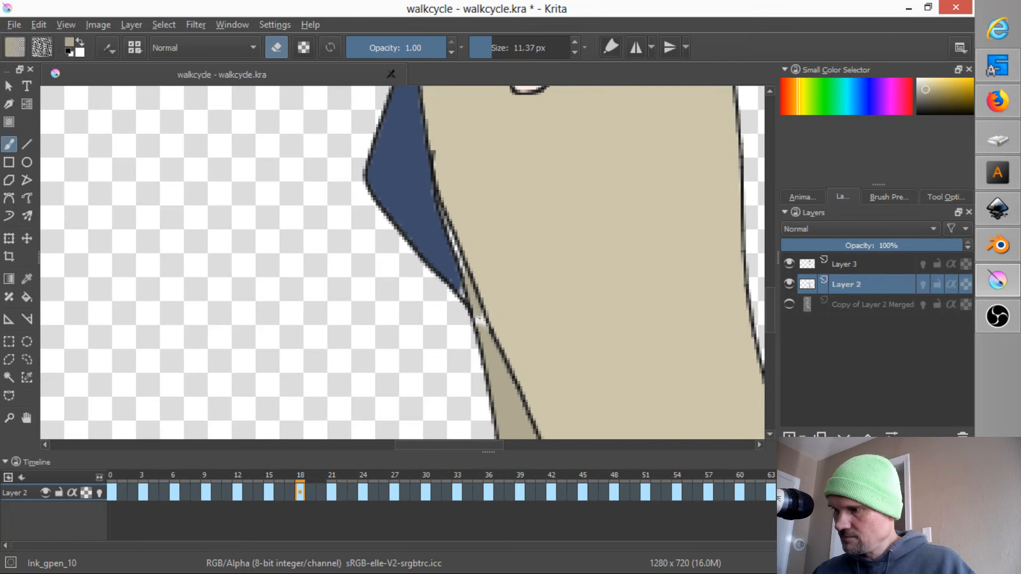
pyautogui.moveTo(479, 316)
pyautogui.mouseDown()
pyautogui.moveTo(483, 324)
pyautogui.moveTo(470, 302)
pyautogui.mouseUp()
pyautogui.press('e')
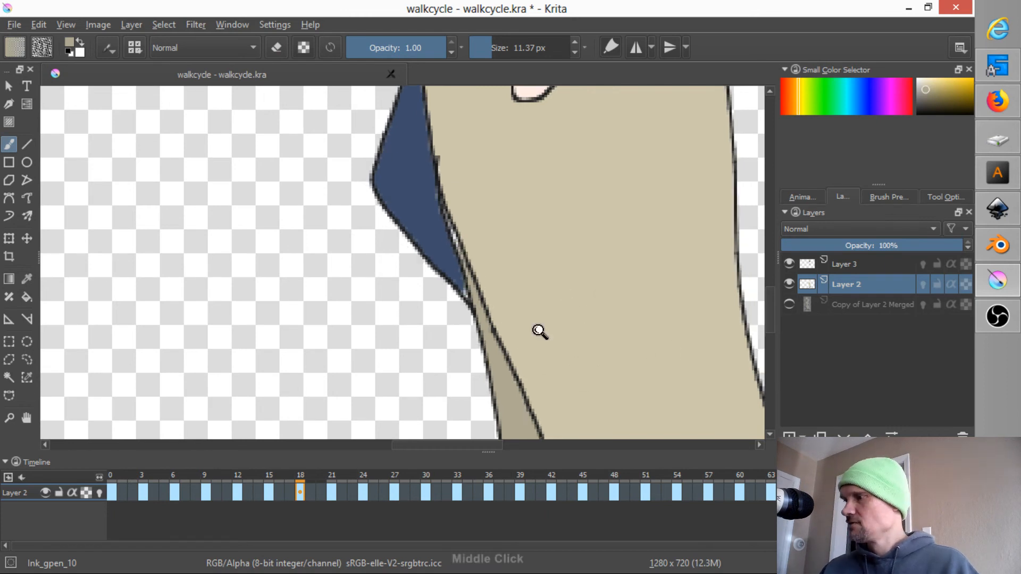
pyautogui.scroll(-3, 540, 333)
pyautogui.scroll(-2, 486, 381)
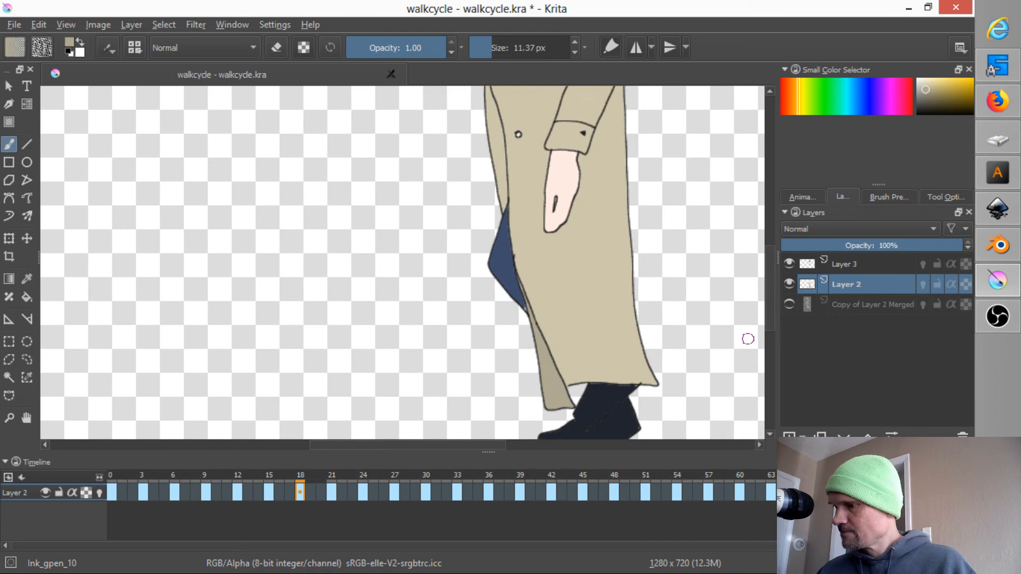
# Step: Fill both inner coat panels between the legs on frame 21 with the darker lining colour and advance to frame 24
pyautogui.press('Right')
pyautogui.press('Right')
pyautogui.press('Right')
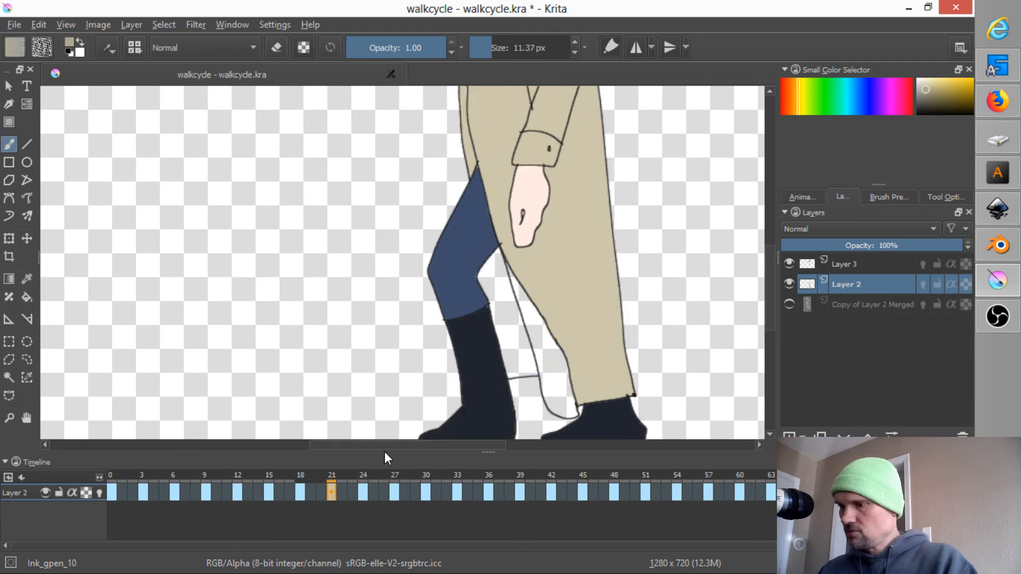
pyautogui.press('f')
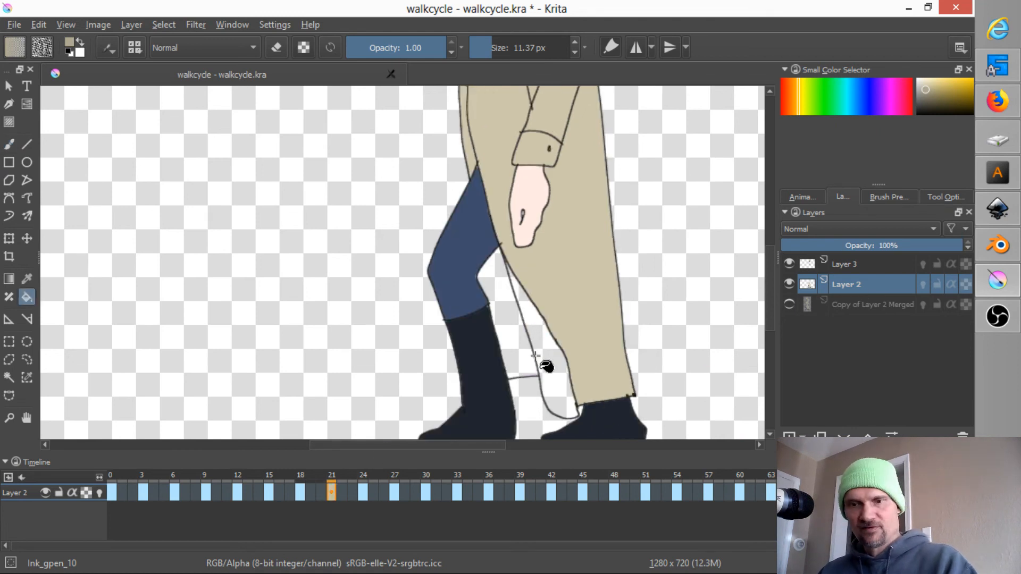
pyautogui.click(526, 354)
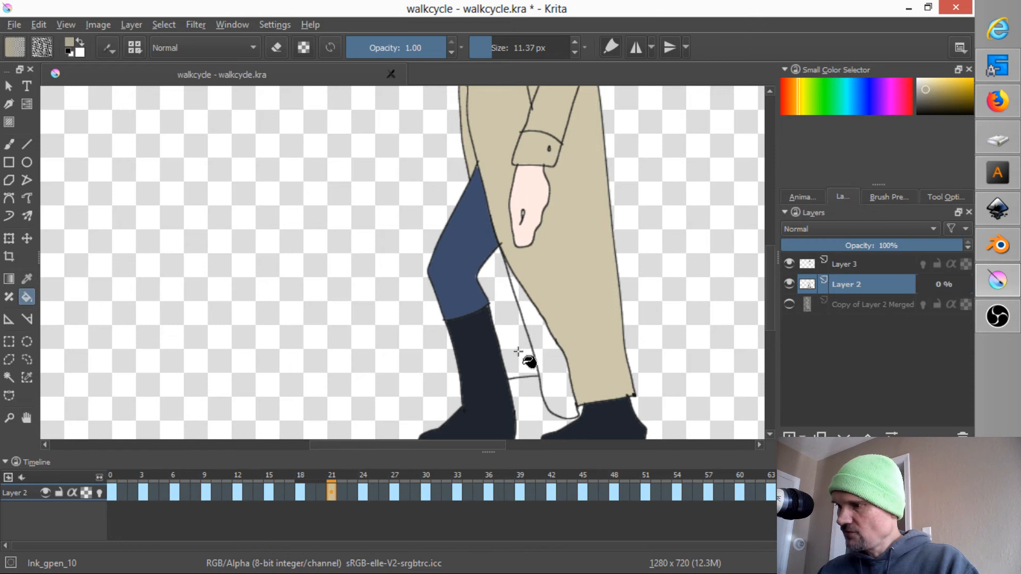
pyautogui.click(517, 357)
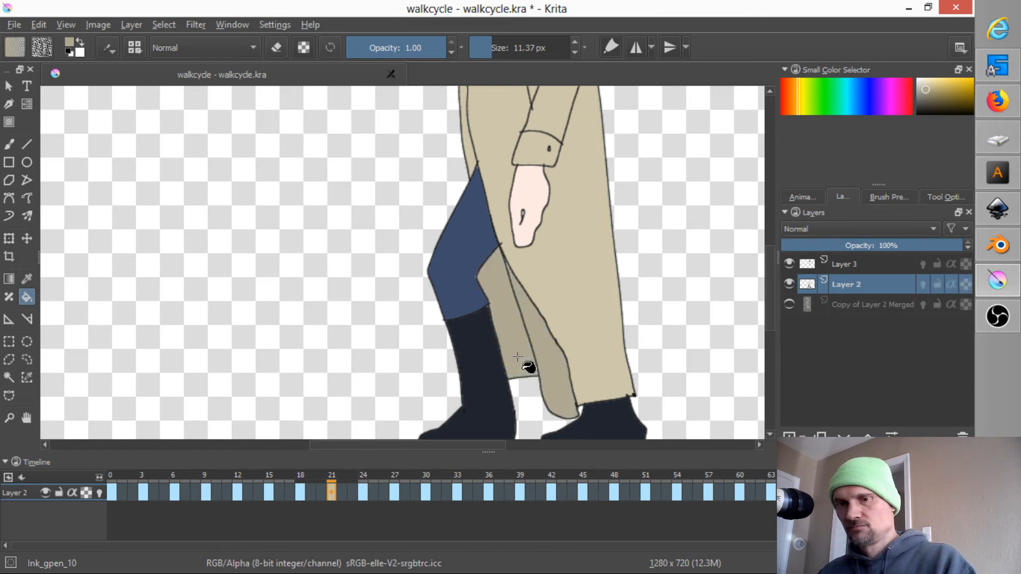
pyautogui.press('.')
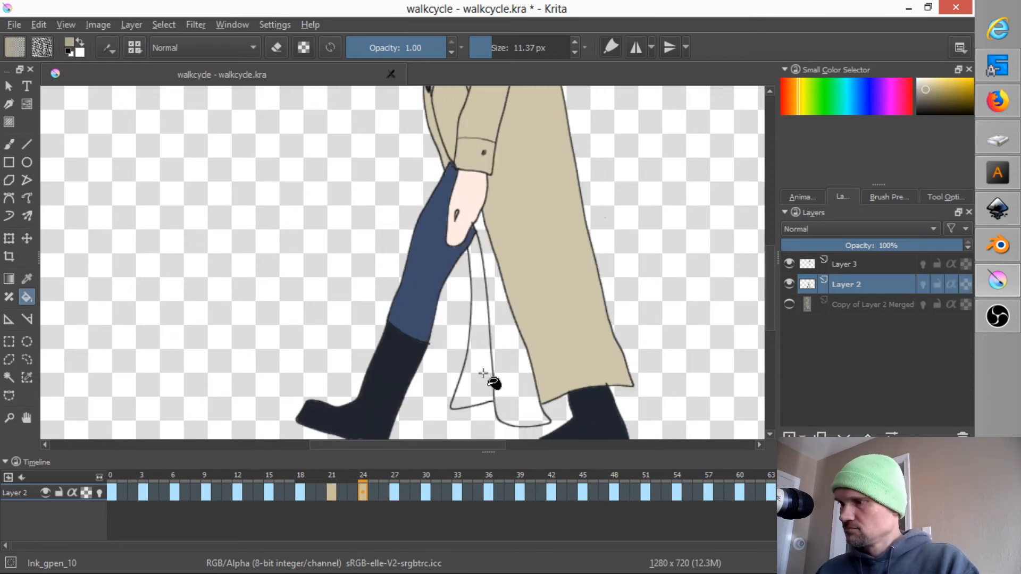
# Step: Fill the inner coat panels between the legs on frames 24 and 27 of Layer 2 with the darker lining colour
pyautogui.click(497, 364)
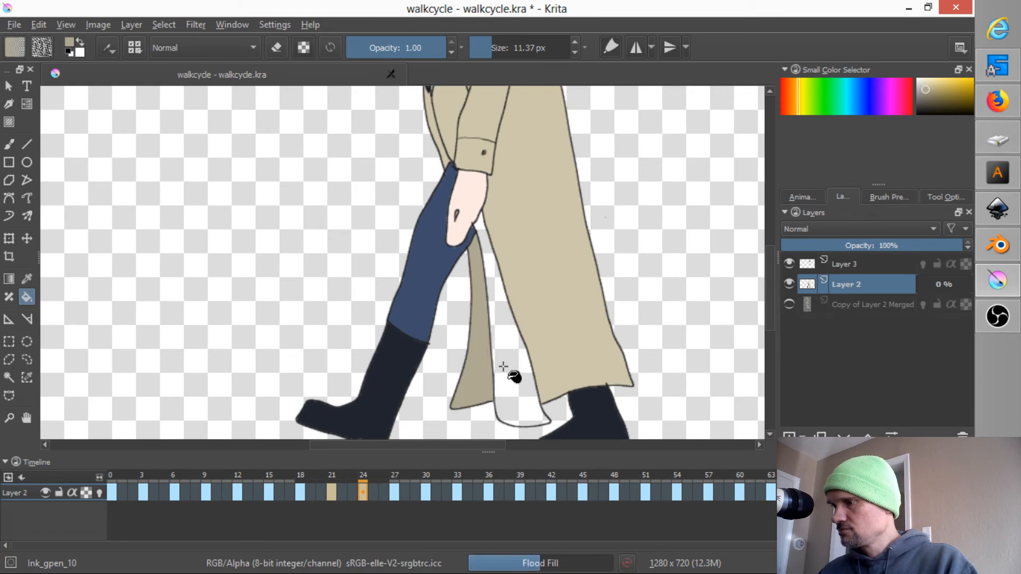
pyautogui.press('.')
pyautogui.click(469, 378)
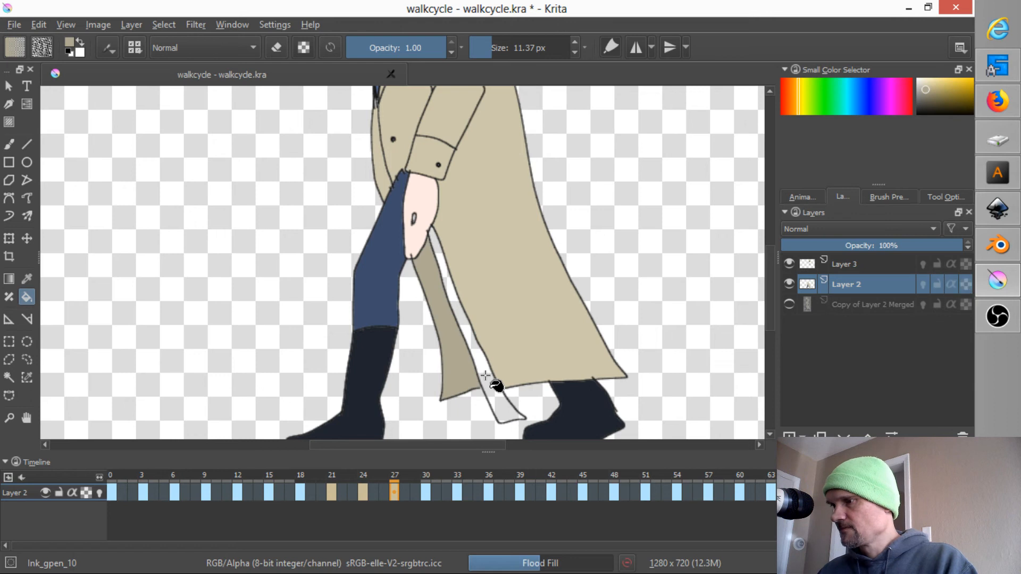
pyautogui.click(486, 376)
pyautogui.hotkey('alt', '.')
# Step: Fill the inner coat panels on frame 30 with the lining colour and paint over the leftover gap beside the rear boot
pyautogui.click(463, 353)
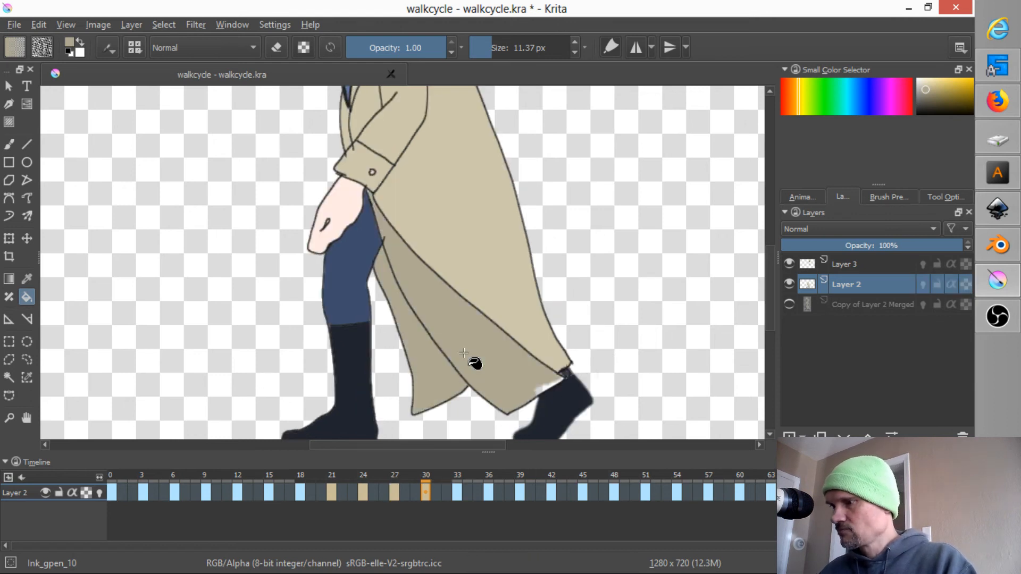
pyautogui.hotkey('alt', '.')
pyautogui.hotkey('alt', ',')
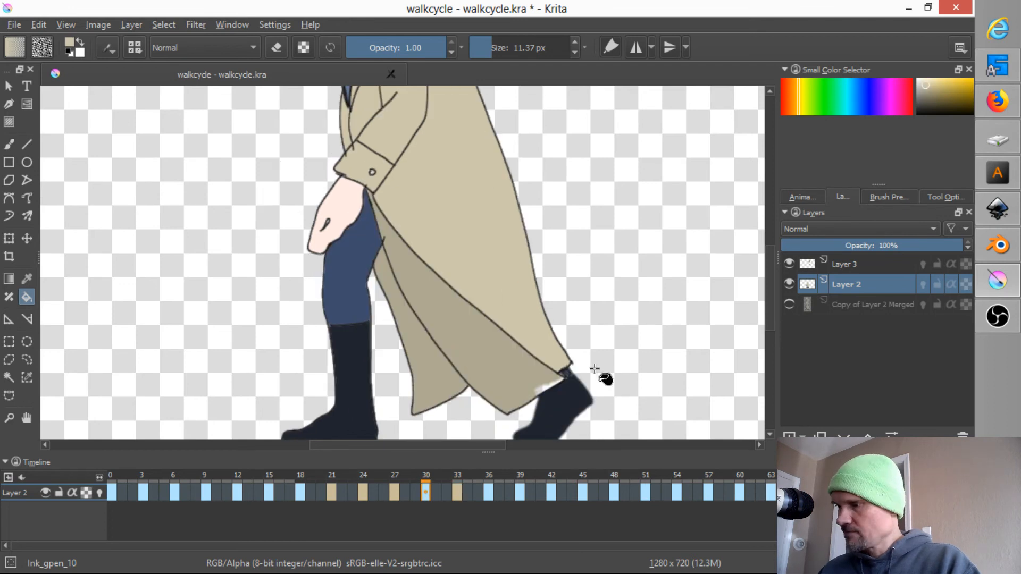
pyautogui.click(543, 388)
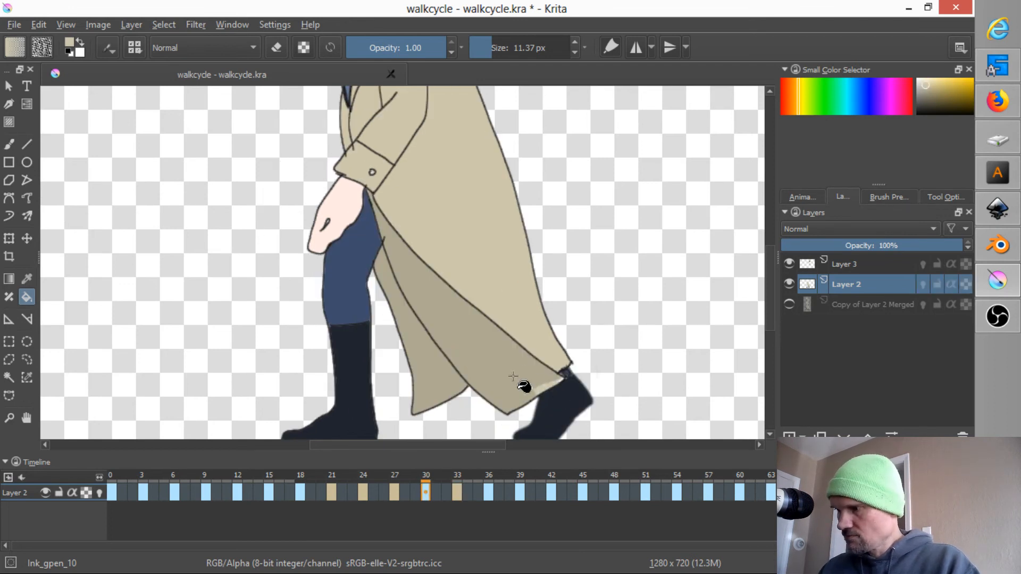
pyautogui.press('b')
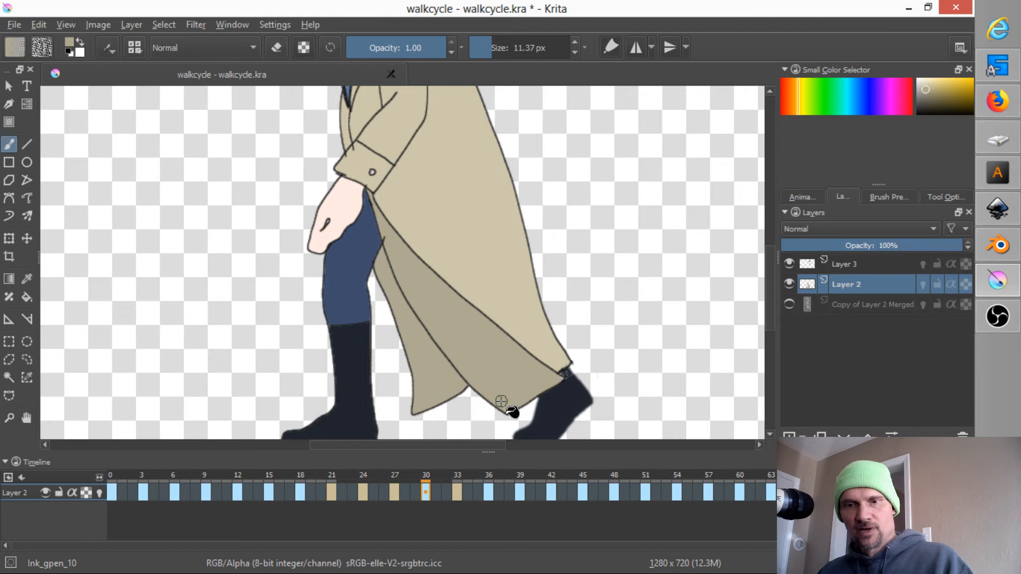
# Step: Fill the exposed inner strip along the coat's front edge on frames 33 and 36 with the darker lining colour
pyautogui.press('f')
pyautogui.press('.')
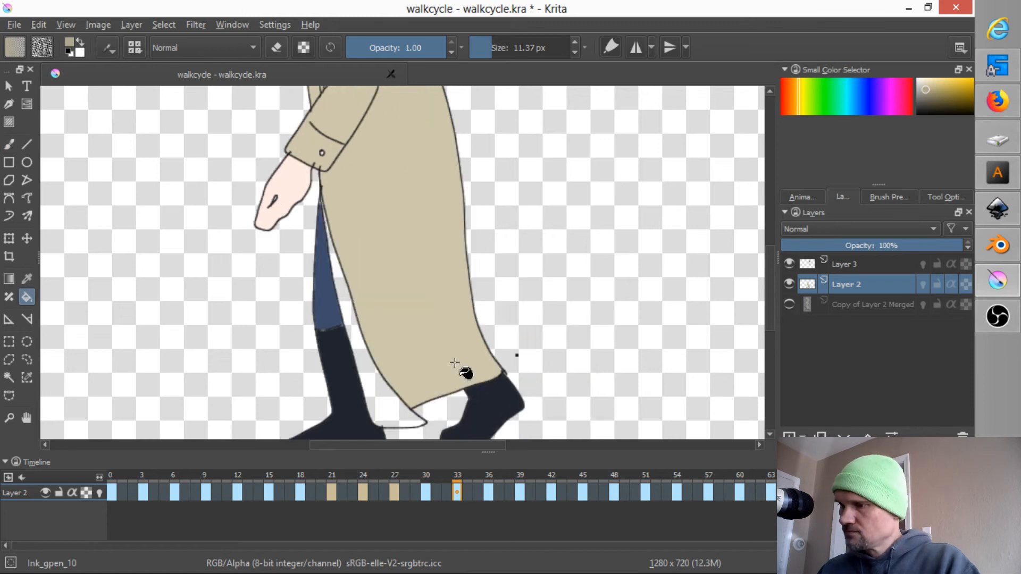
pyautogui.click(389, 409)
pyautogui.press('.')
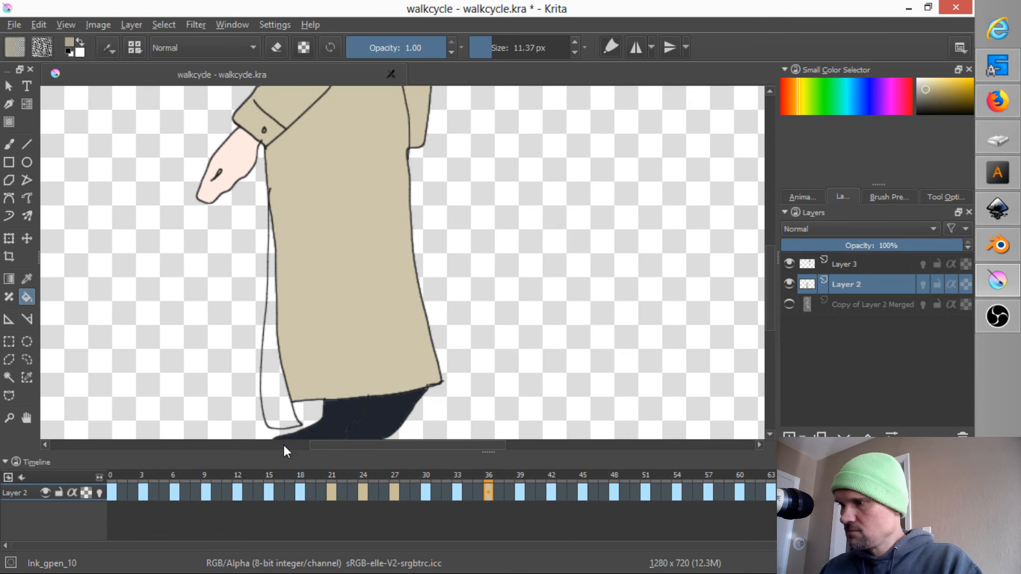
pyautogui.click(268, 395)
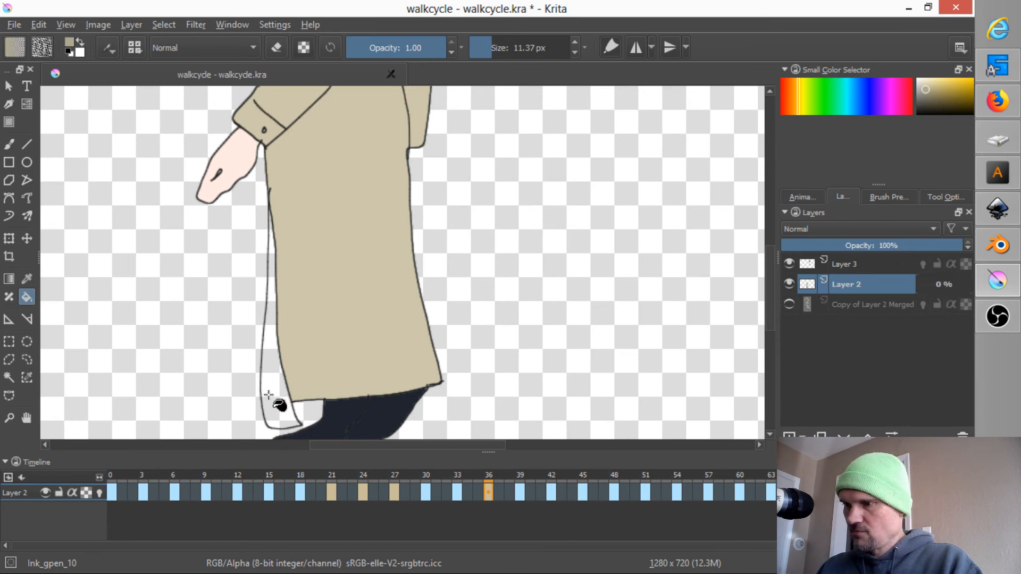
# Step: Fill the lining sliver below the sleeve on frame 39 and the inner panels behind the front leg on frames 45 and 48
pyautogui.press('.')
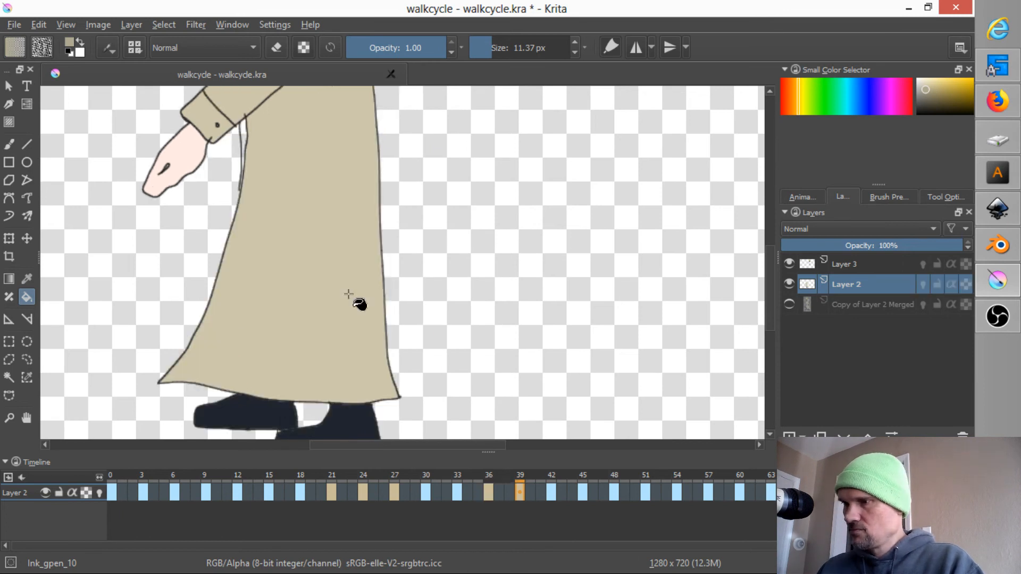
pyautogui.click(244, 128)
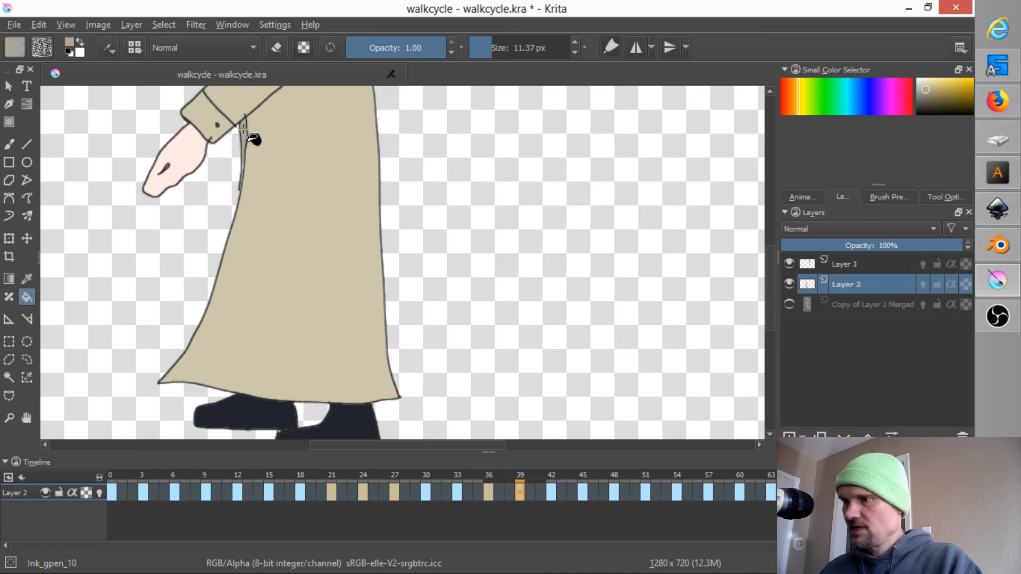
pyautogui.press('.')
pyautogui.press('.')
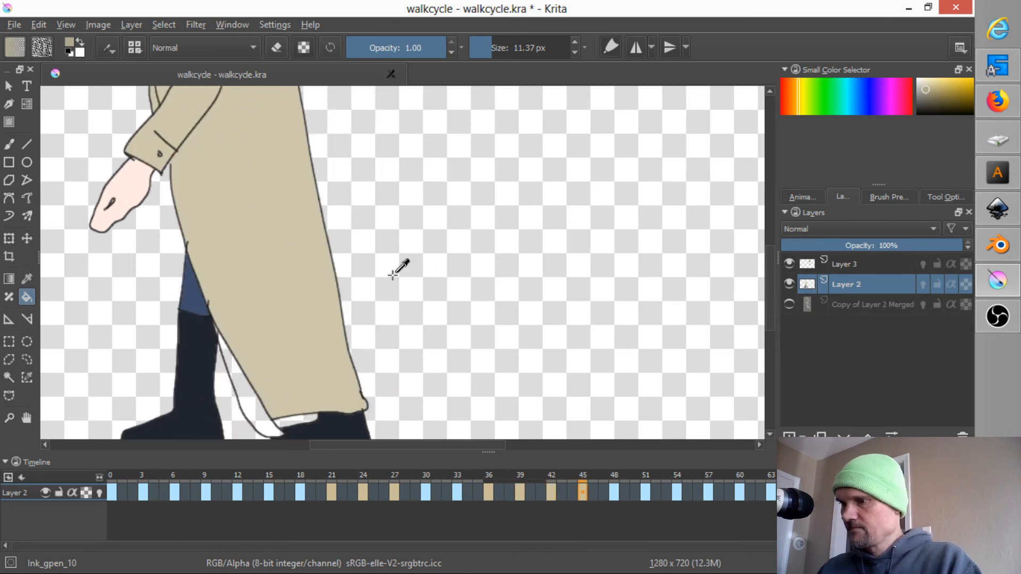
pyautogui.click(255, 408)
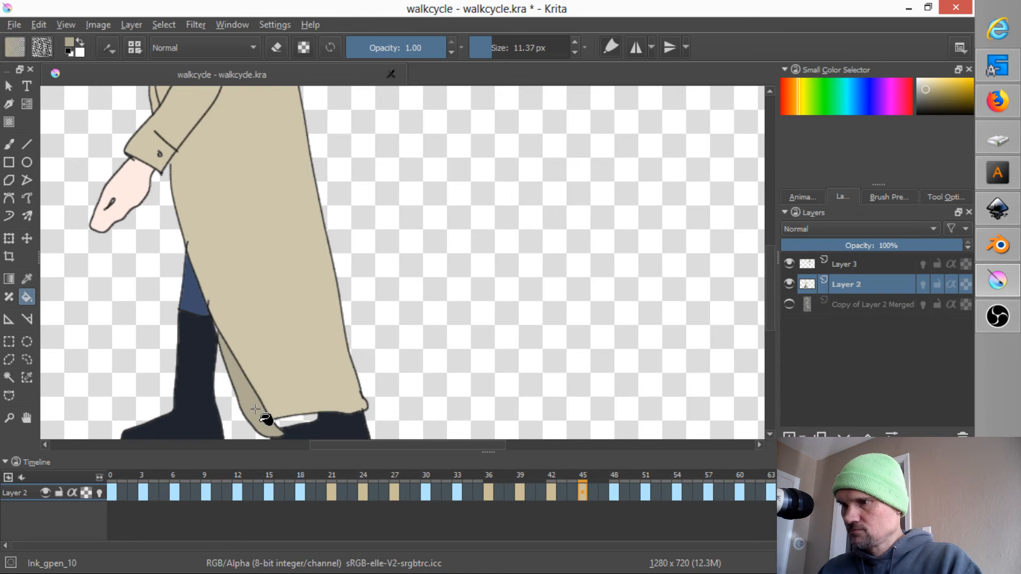
pyautogui.press('.')
pyautogui.click(240, 400)
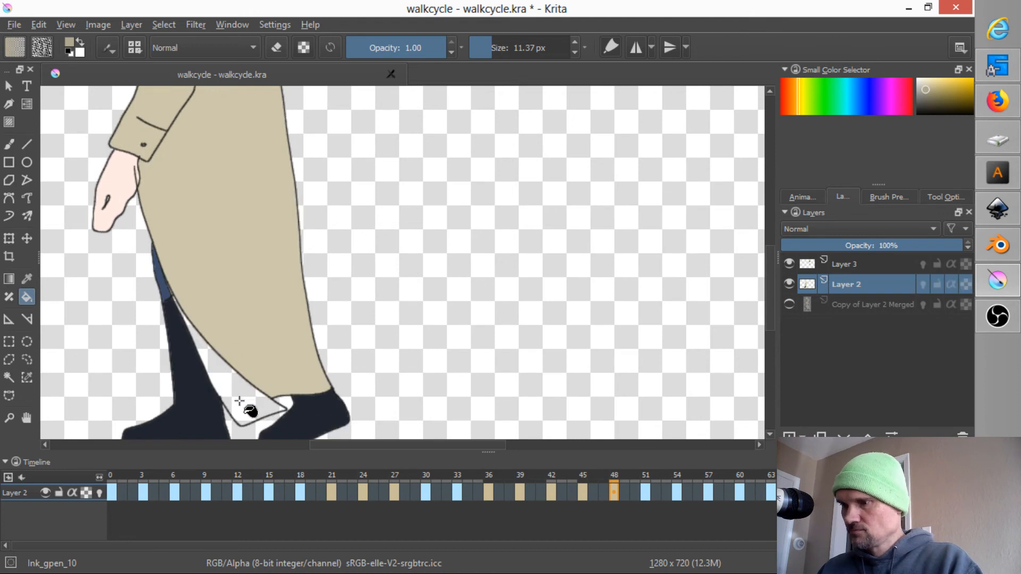
# Step: On frame 51 of Layer 3, close the gap in the lining's outline below the knee with a black brush stroke
pyautogui.press('.')
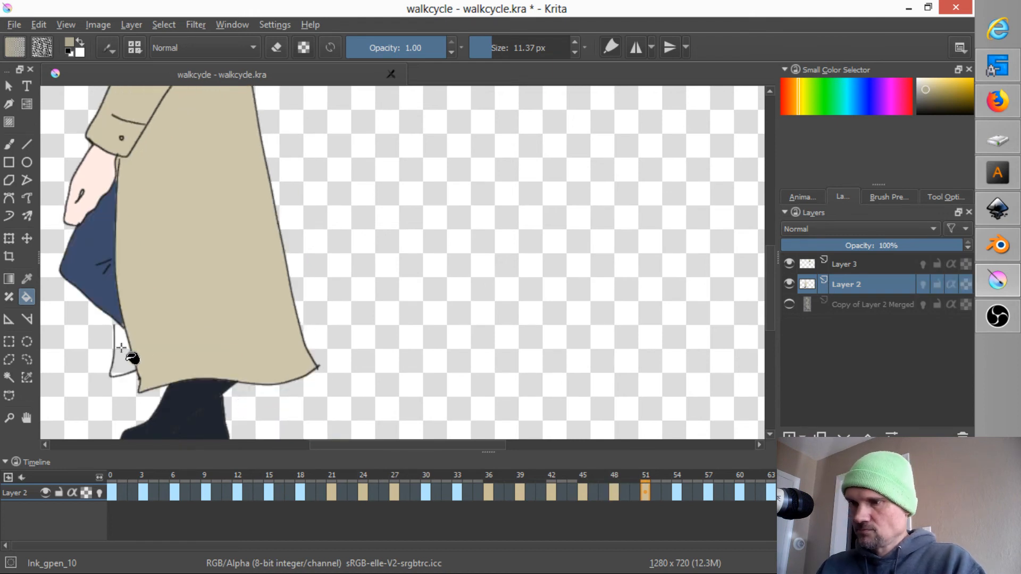
pyautogui.click(838, 263)
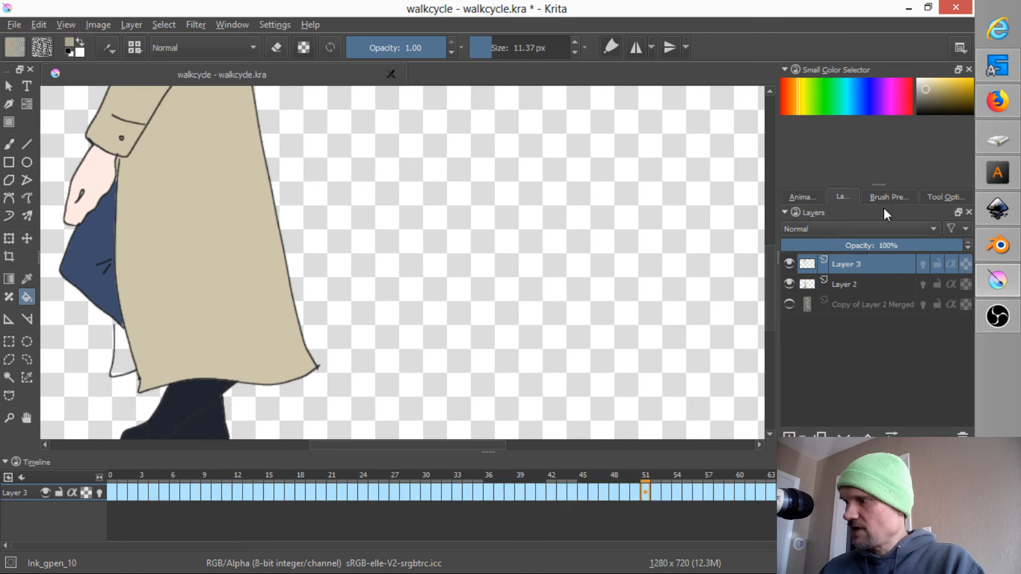
pyautogui.click(917, 113)
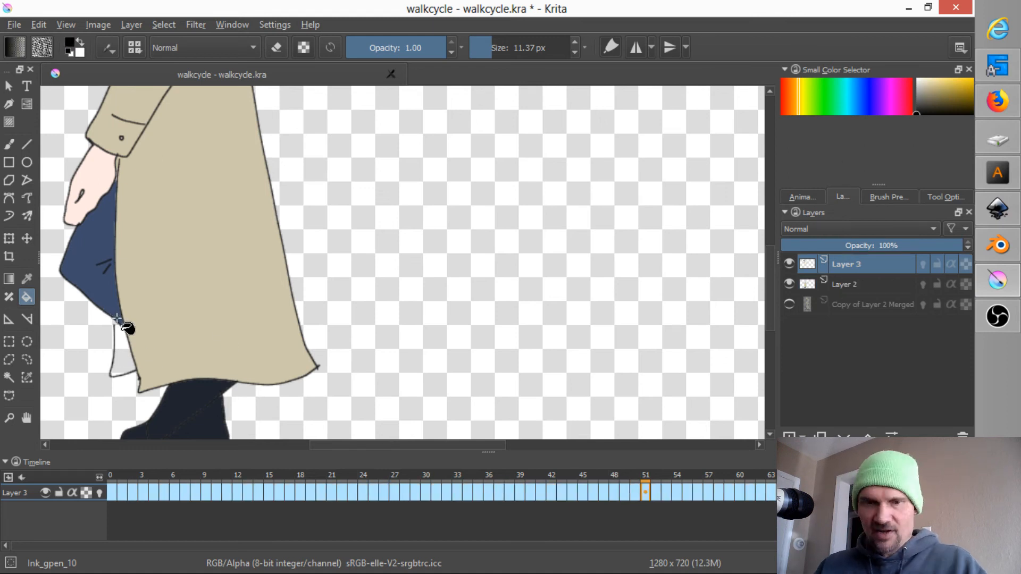
pyautogui.press('b')
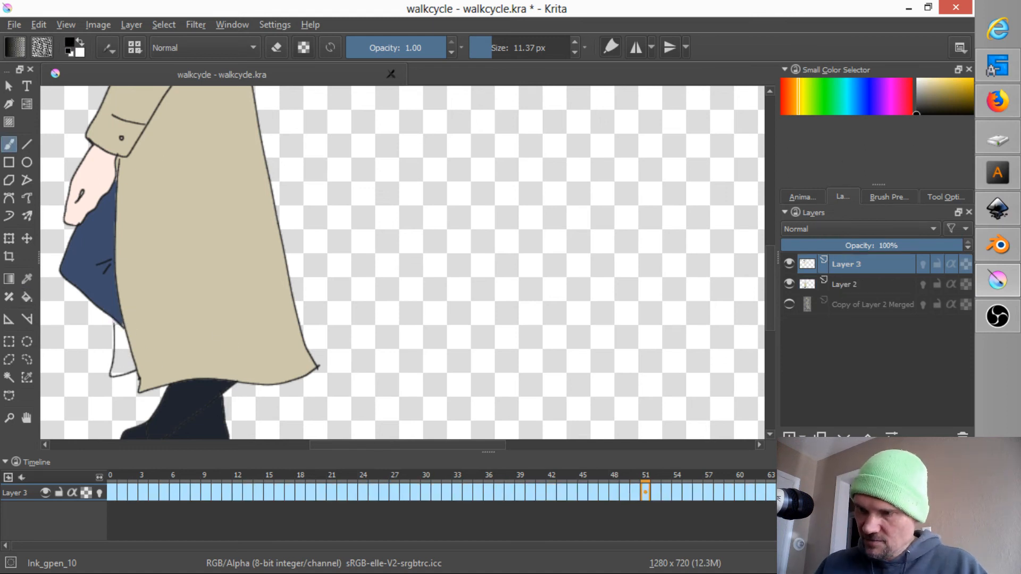
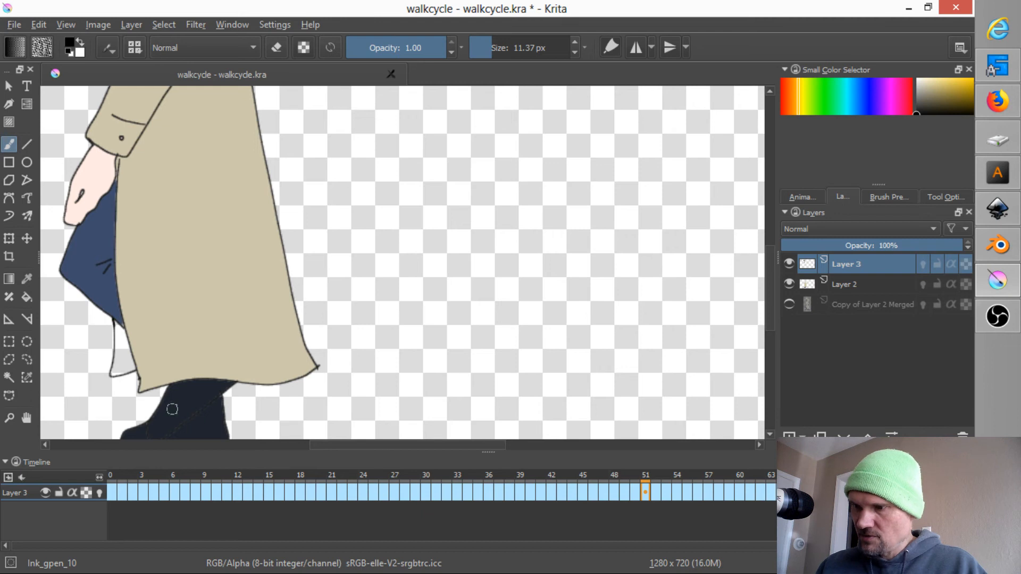
# Step: Sample the lining colour from frame 48 of Layer 2 and fill the inner coat panel below the knee on frame 51
pyautogui.click(857, 284)
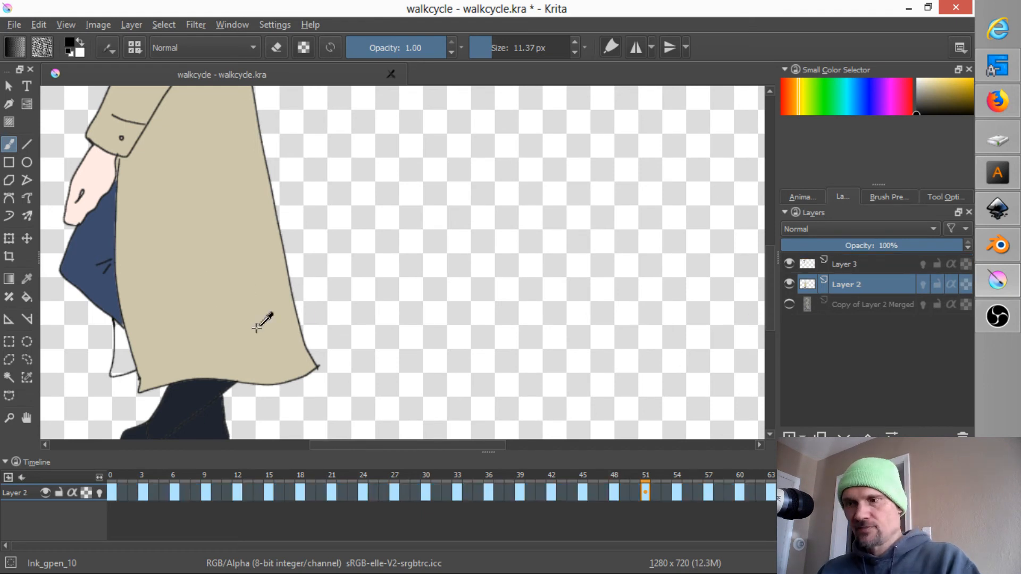
pyautogui.press(',')
pyautogui.keyDown('ctrl'); pyautogui.click(235, 379); pyautogui.keyUp('ctrl')
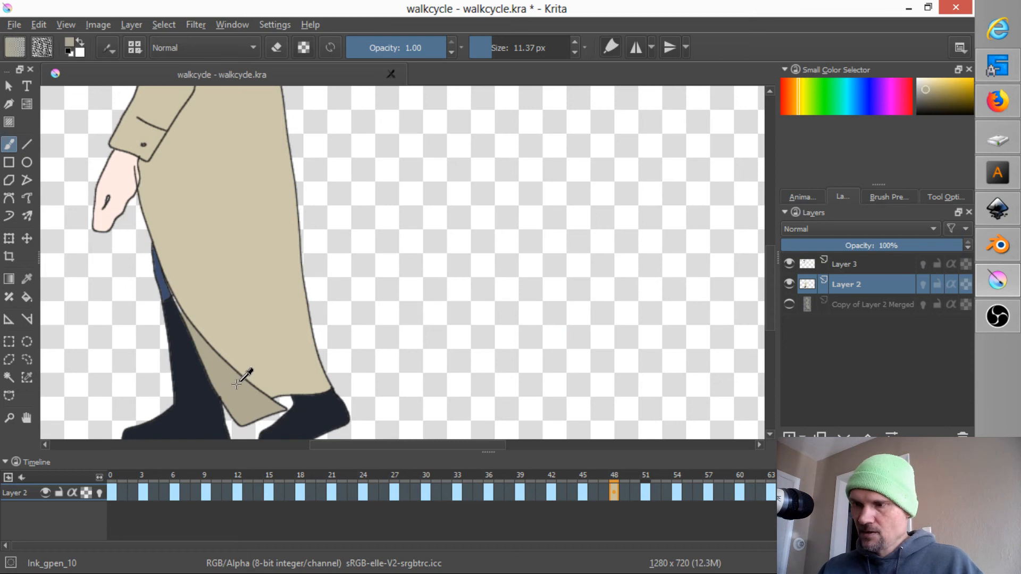
pyautogui.keyDown('ctrl'); pyautogui.click(239, 382); pyautogui.keyUp('ctrl')
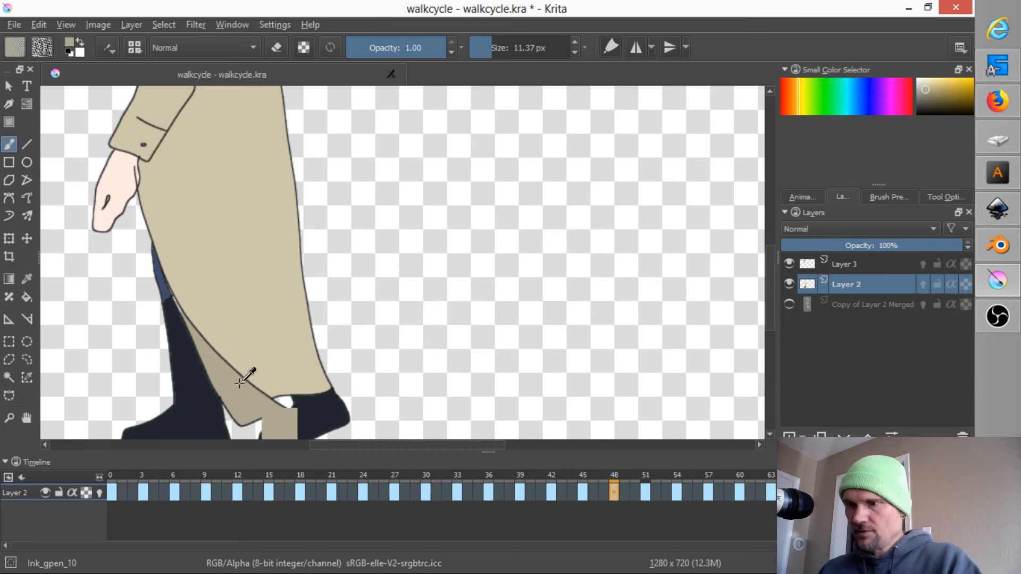
pyautogui.press('.')
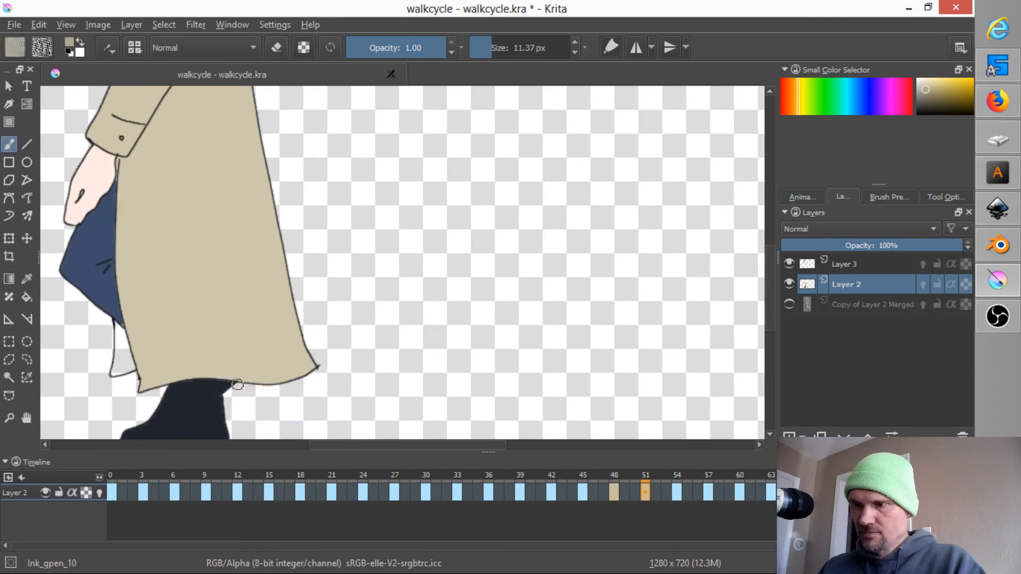
pyautogui.press('f')
pyautogui.click(124, 353)
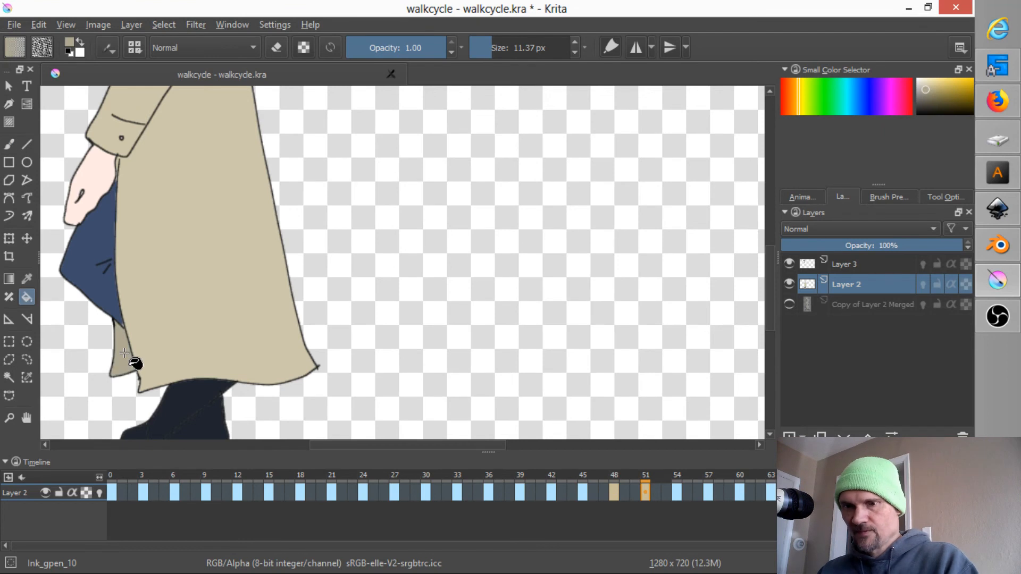
# Step: Fill both inner coat panels between the legs on frame 54 with the darker lining colour
pyautogui.press('.')
pyautogui.click(112, 362)
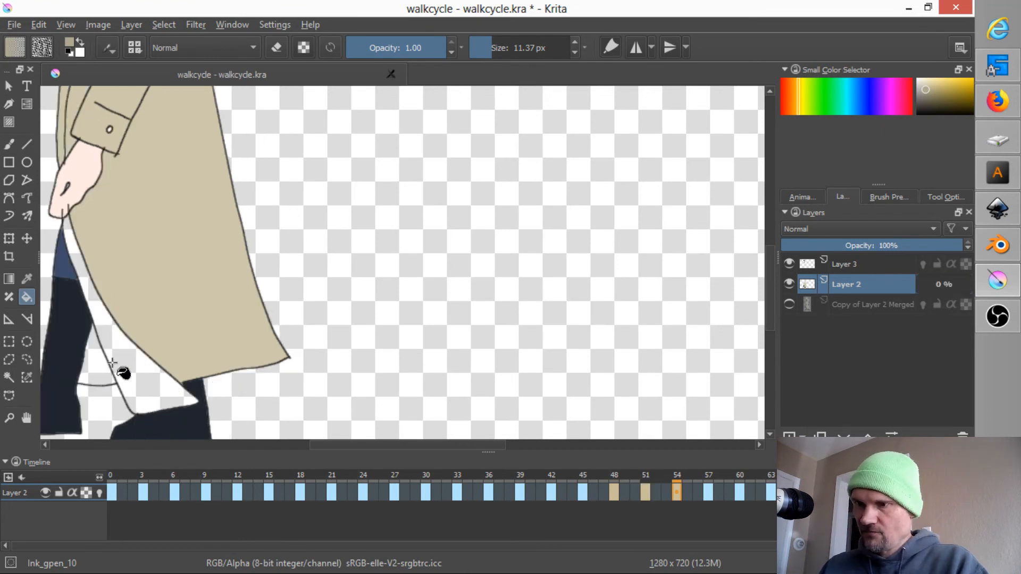
pyautogui.click(118, 360)
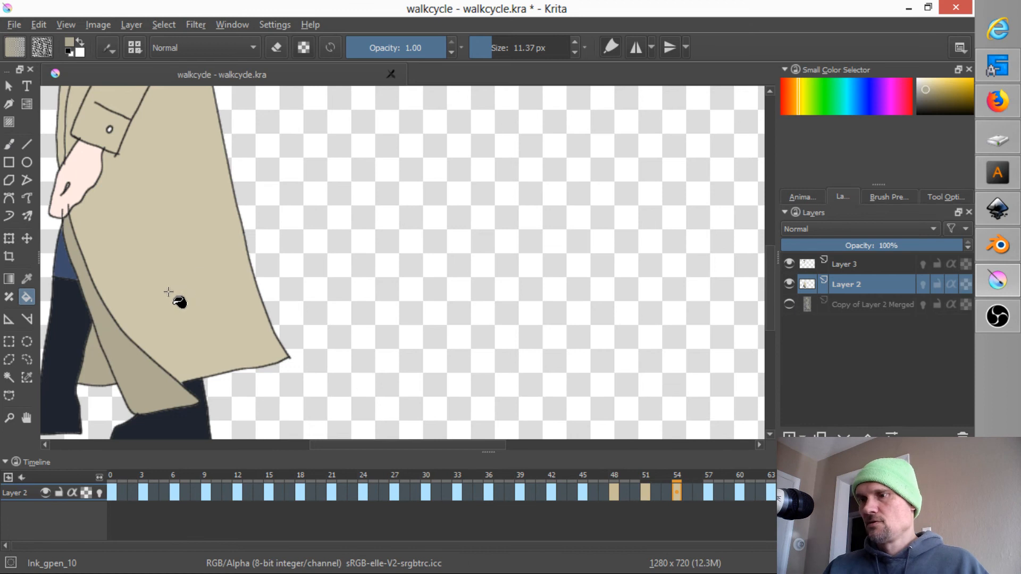
# Step: Erase the stray line ends crossing the fingertips on frame 54 of Layer 3
pyautogui.moveTo(176, 303); pyautogui.dragTo(312, 303)
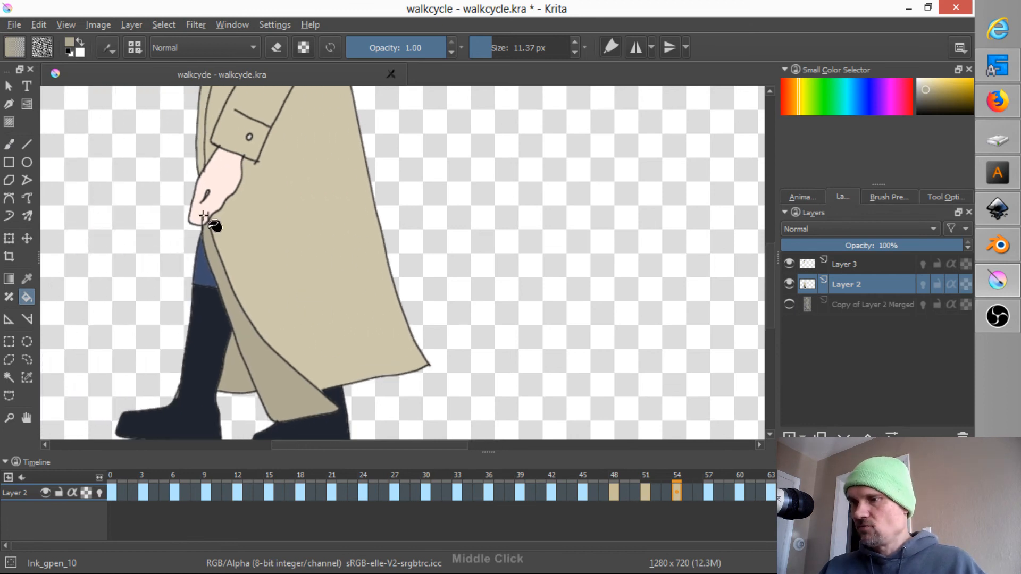
pyautogui.scroll(5, 232, 266)
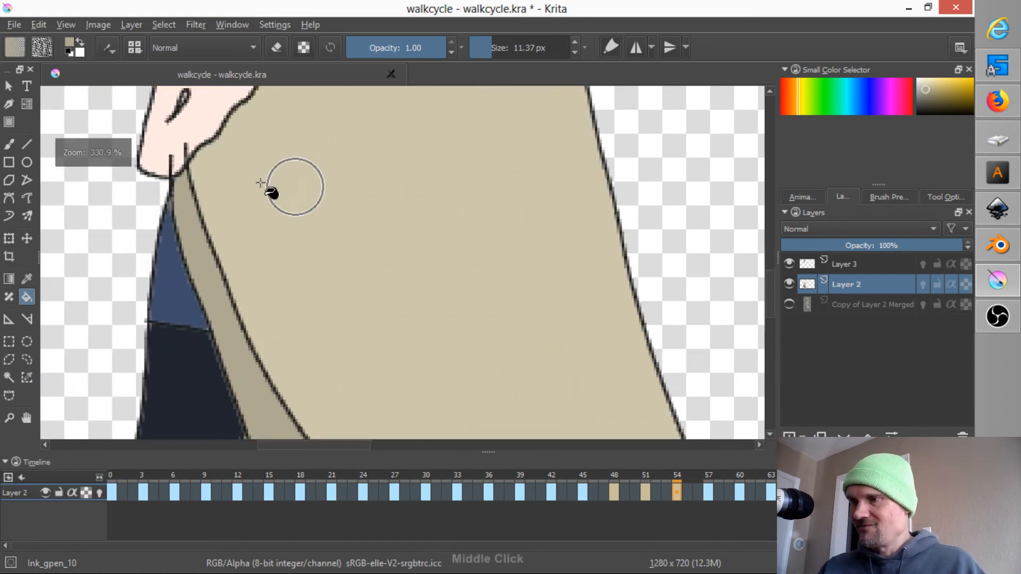
pyautogui.moveTo(261, 183); pyautogui.dragTo(292, 266)
pyautogui.click(834, 264)
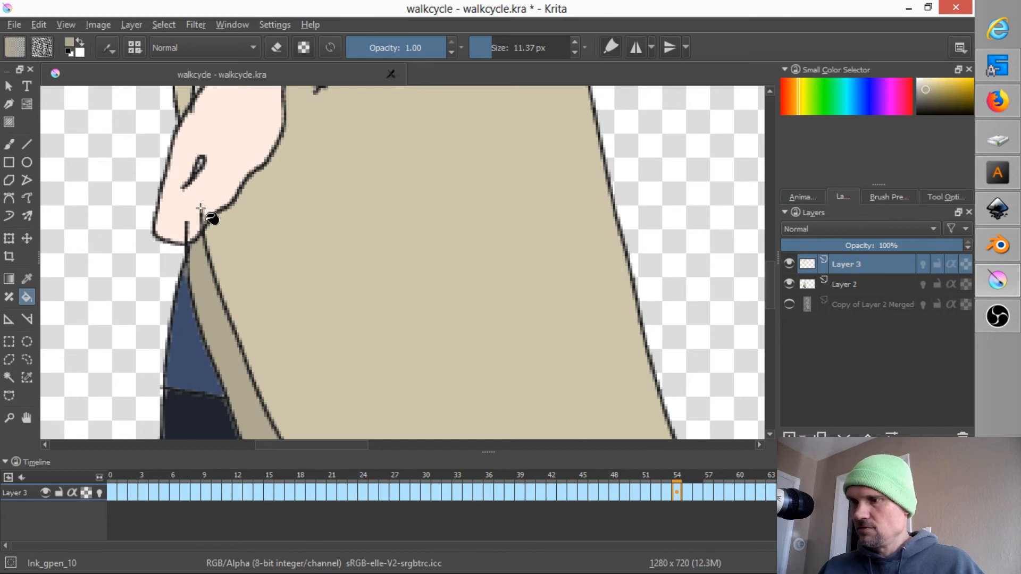
pyautogui.press('b')
pyautogui.press('e')
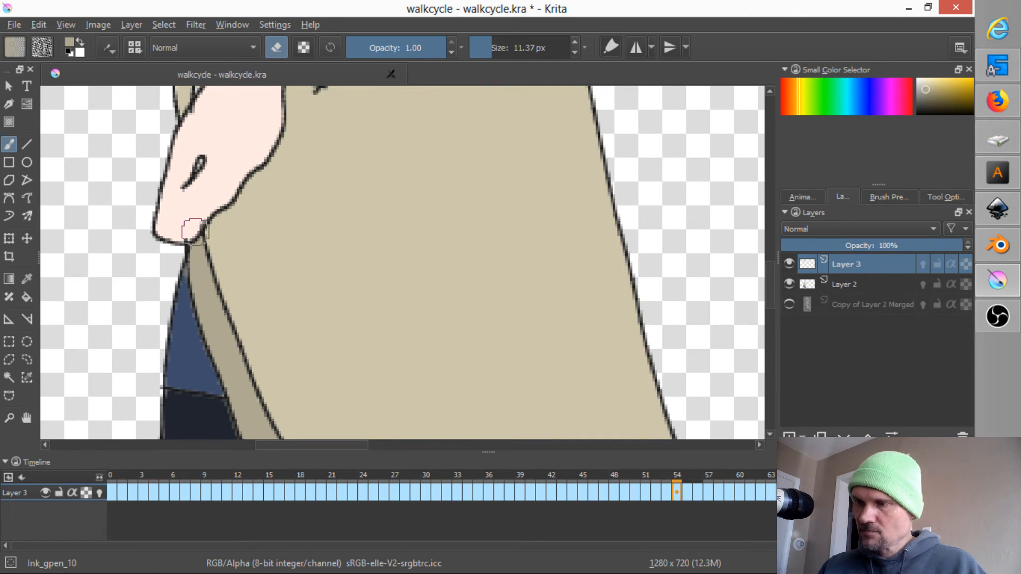
# Step: Clean the same stray line ends off the hand on frames 55 and 56 of Layer 3, and switch erasing off
pyautogui.scroll(-5, 413, 253)
pyautogui.press('.')
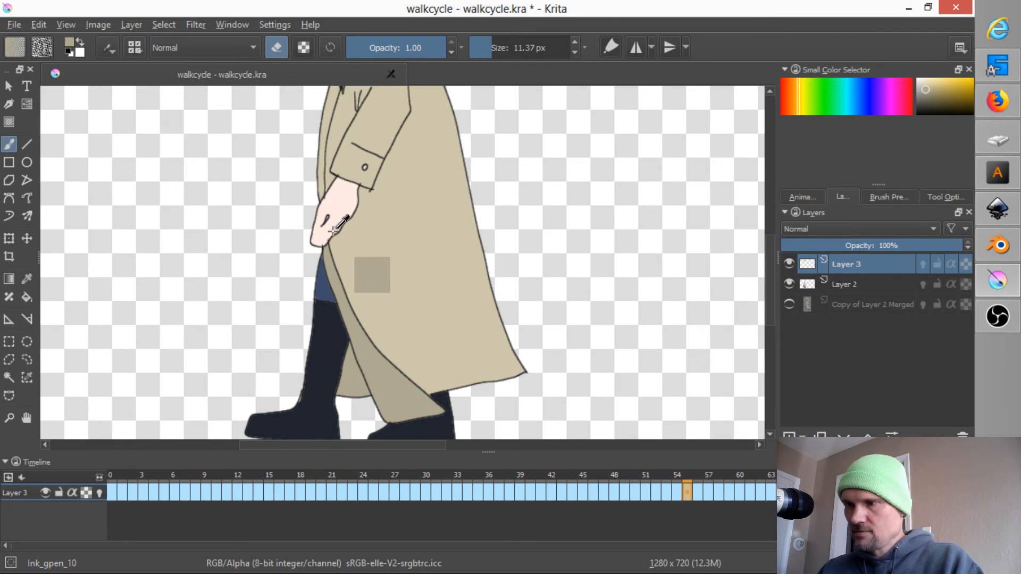
pyautogui.press('Right')
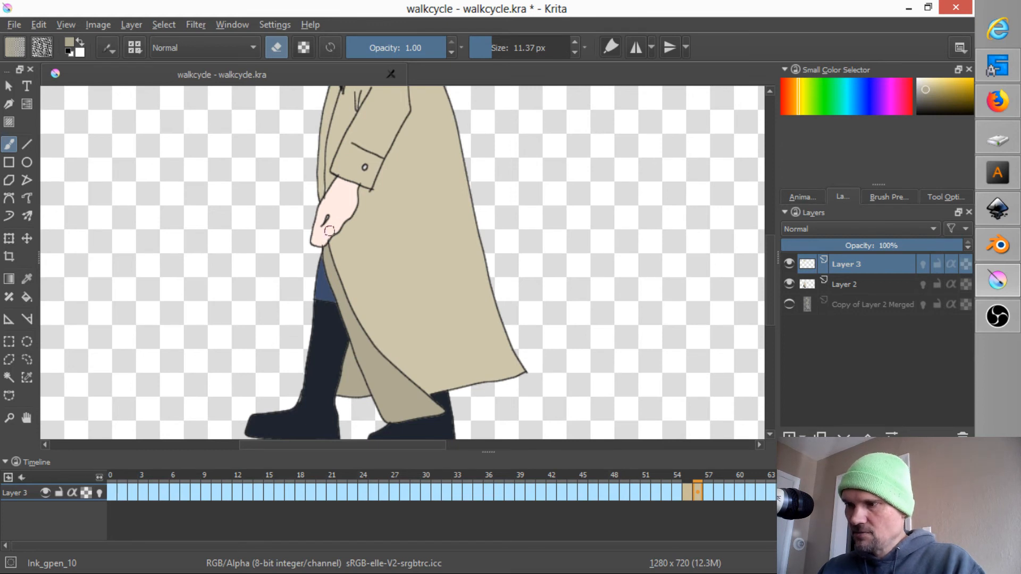
pyautogui.press('Right')
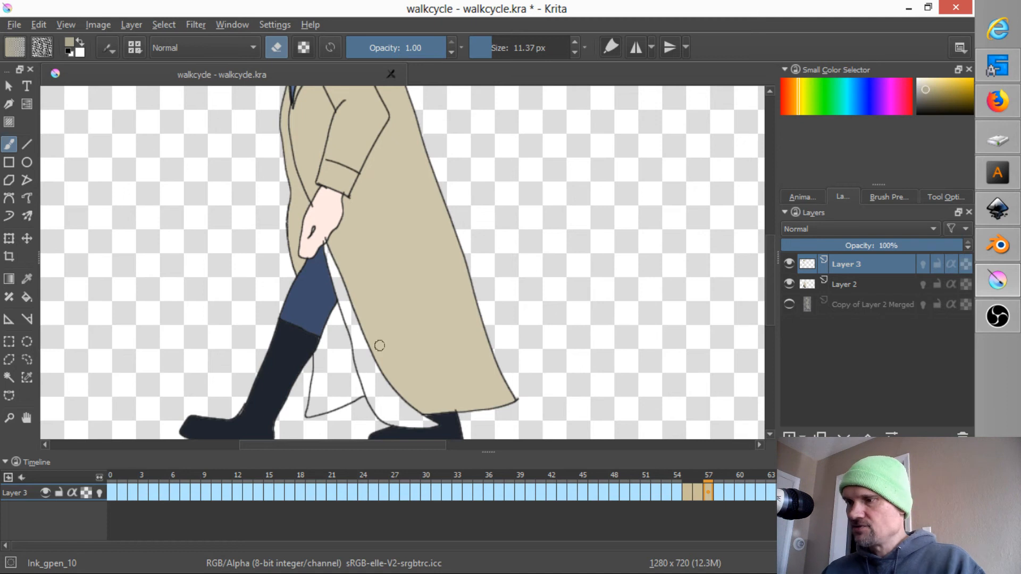
pyautogui.press('Left')
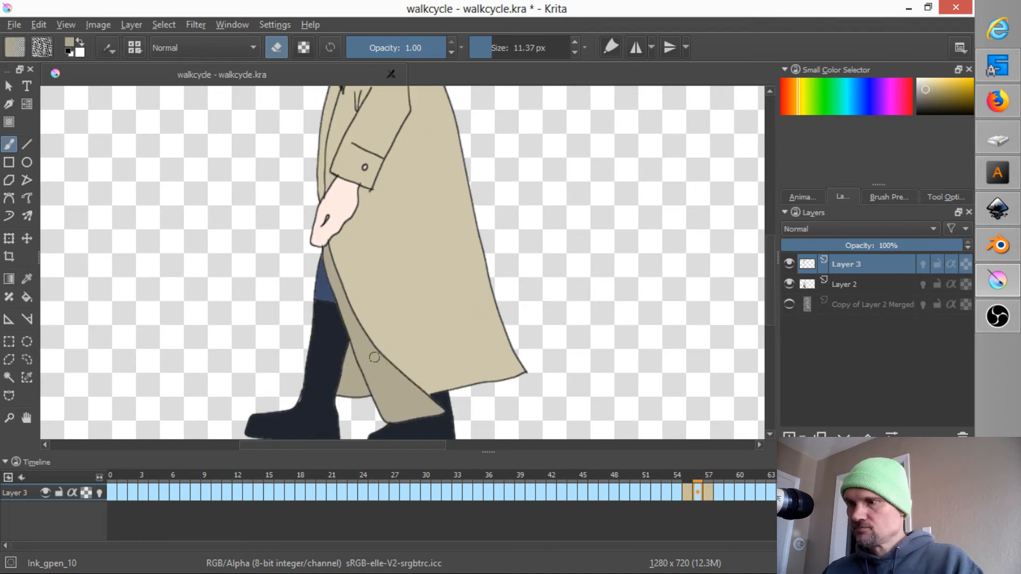
pyautogui.press('e')
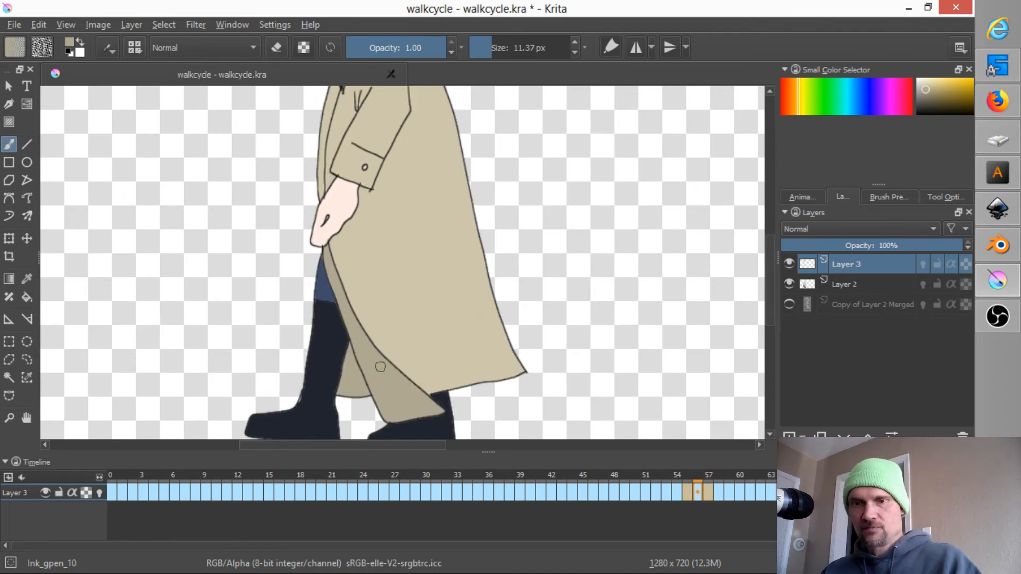
pyautogui.press('Right')
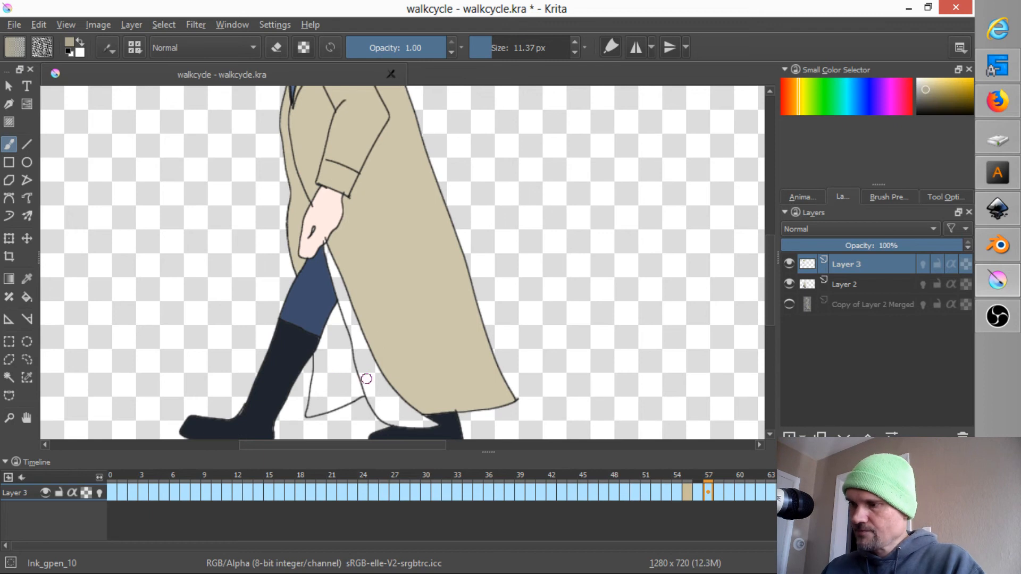
pyautogui.press('f')
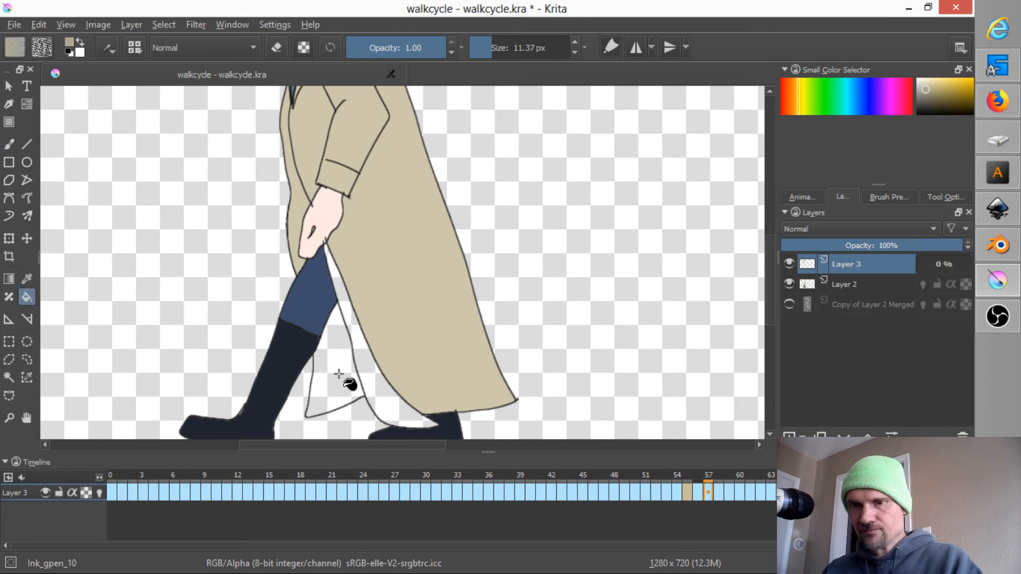
pyautogui.click(384, 405)
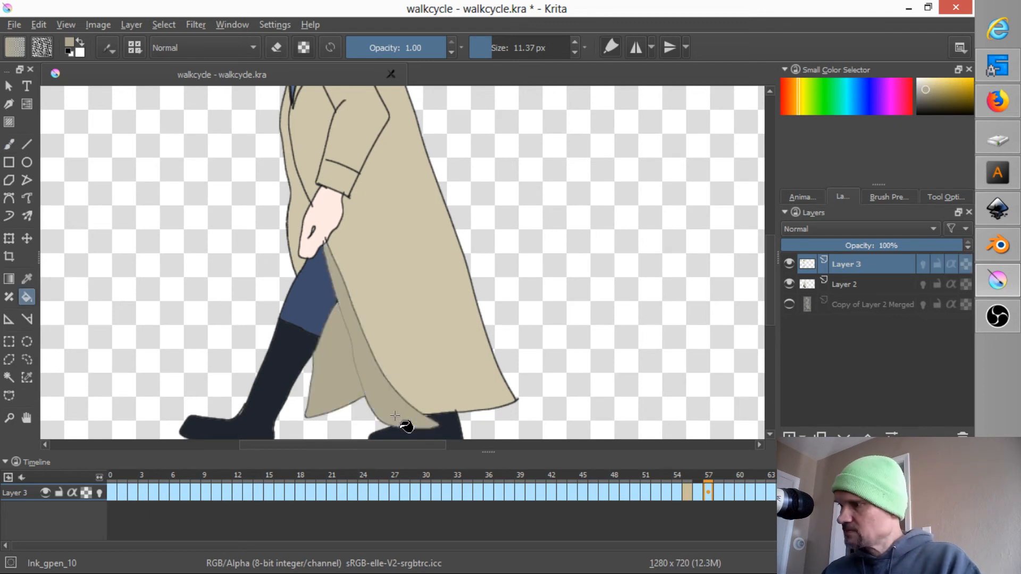
pyautogui.hotkey('ctrl', 'z')
pyautogui.hotkey('ctrl', 'z')
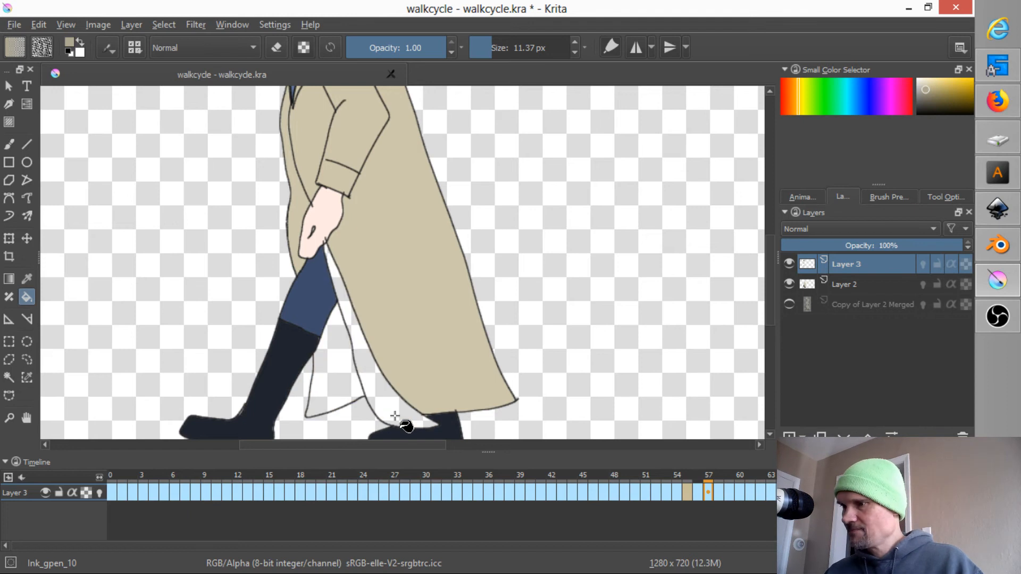
# Step: Fill both inner coat panels between the legs on frames 57, 60 and 63 of Layer 2 with the darker lining colour
pyautogui.click(853, 283)
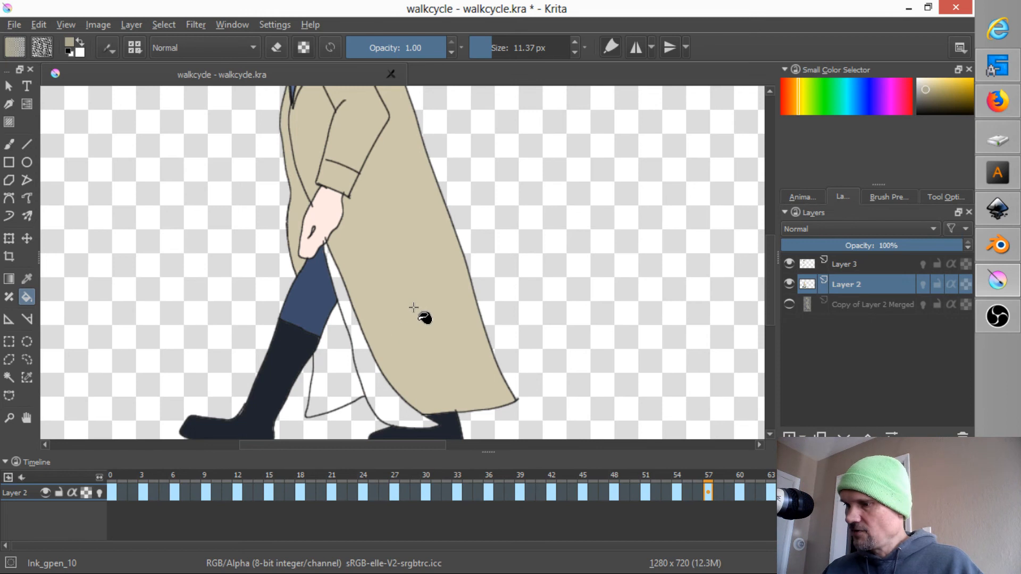
pyautogui.click(375, 388)
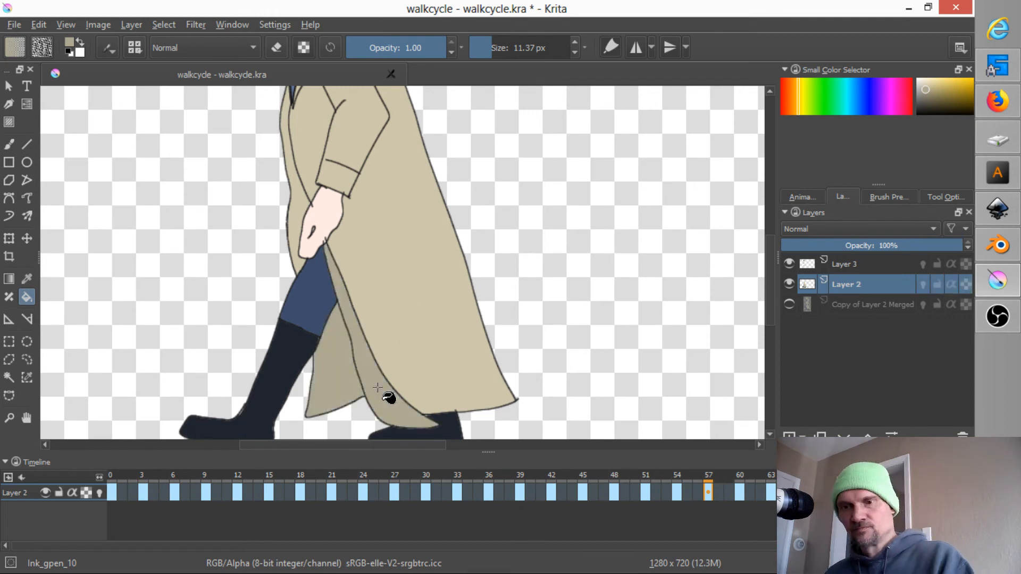
pyautogui.press('.')
pyautogui.click(340, 378)
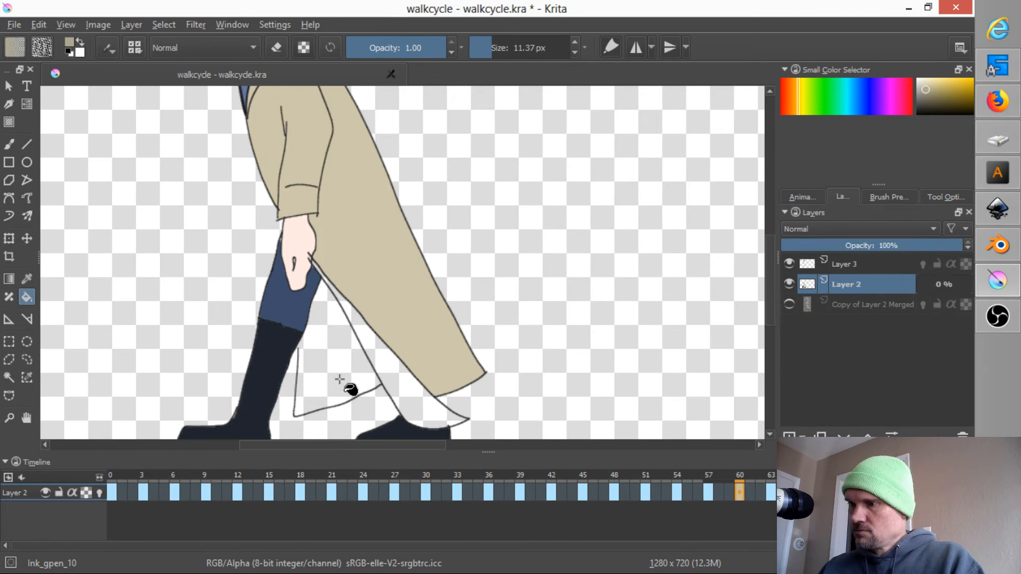
pyautogui.press('.')
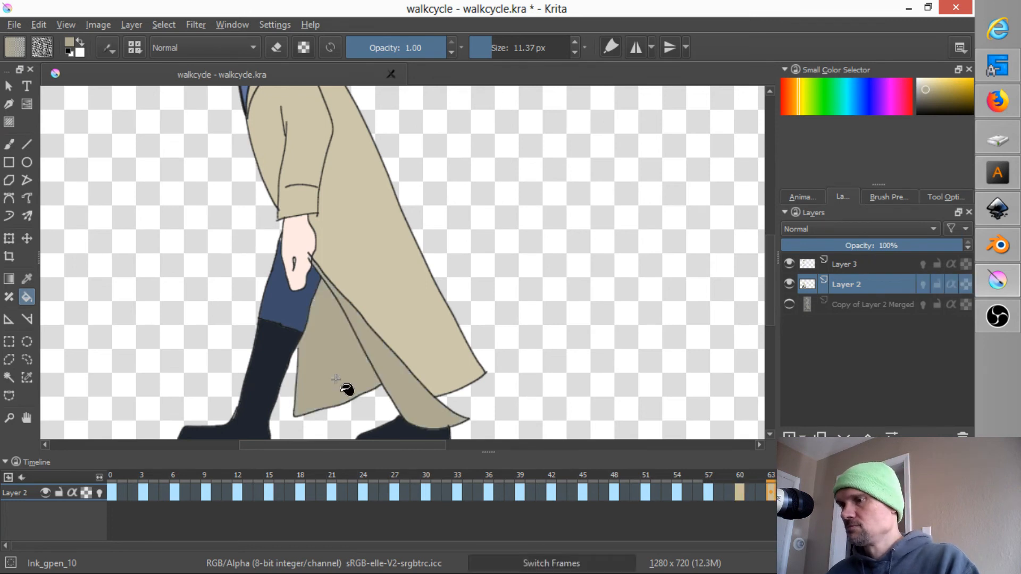
pyautogui.click(285, 389)
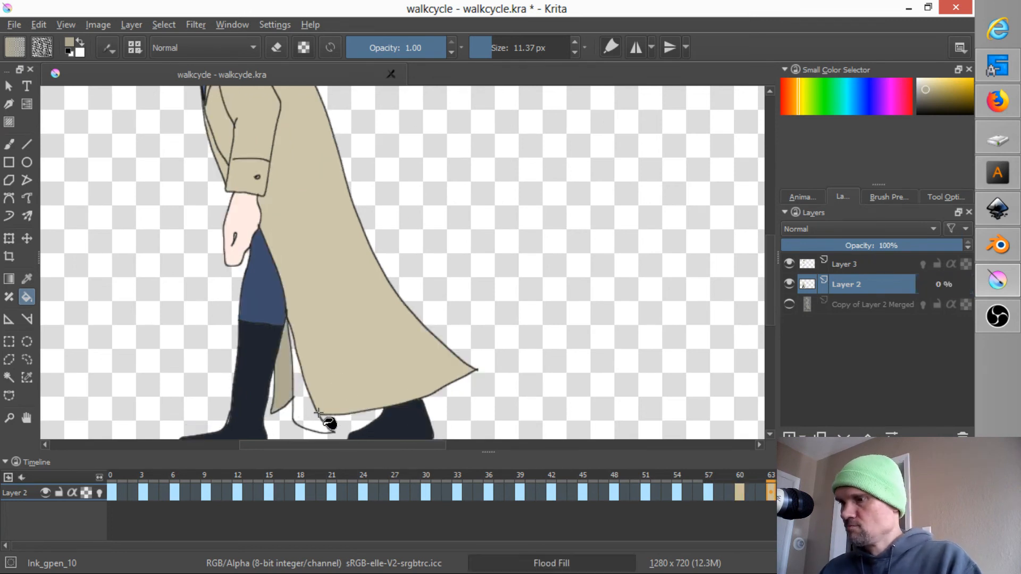
pyautogui.press('.')
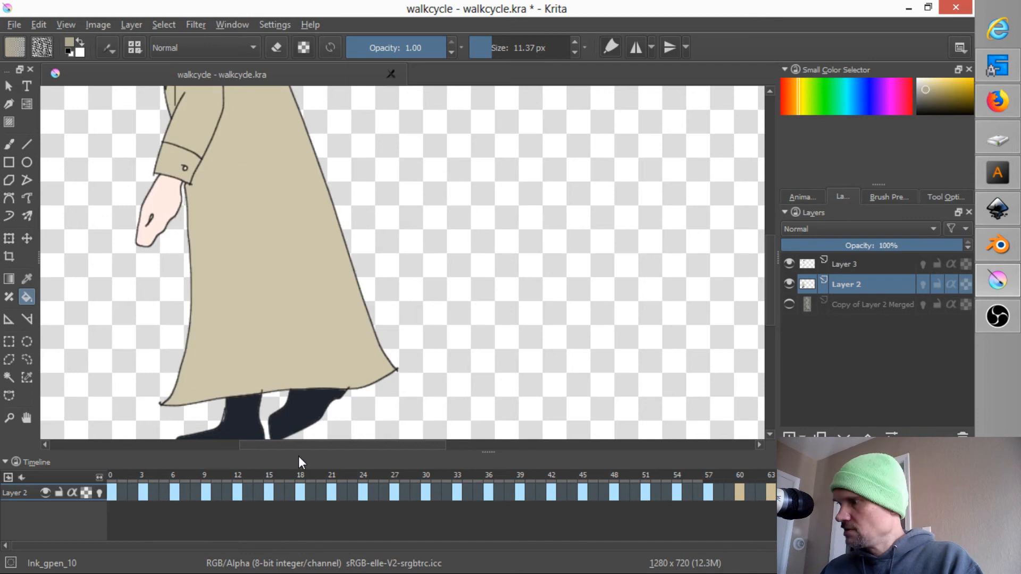
pyautogui.press('.')
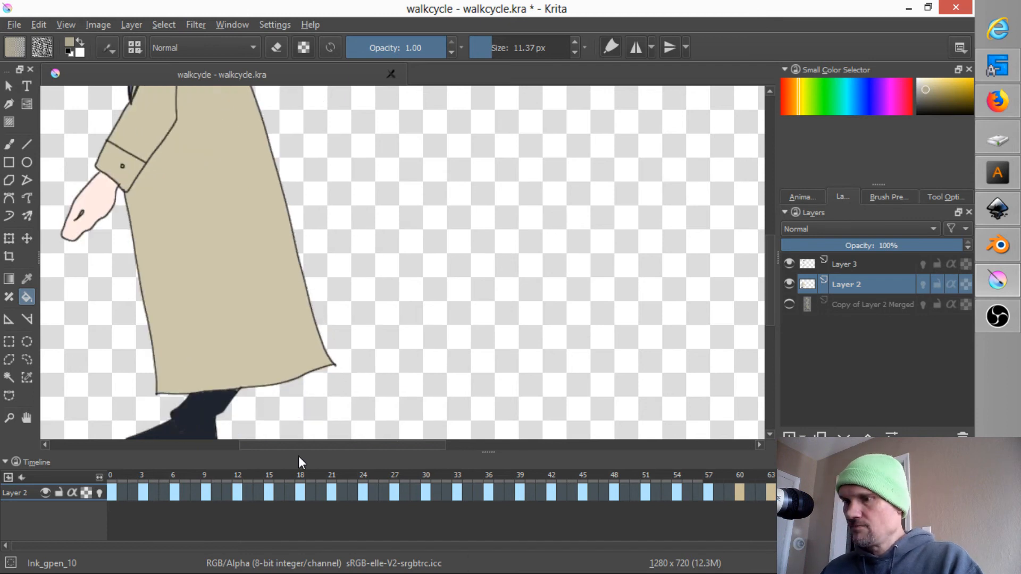
pyautogui.press('.')
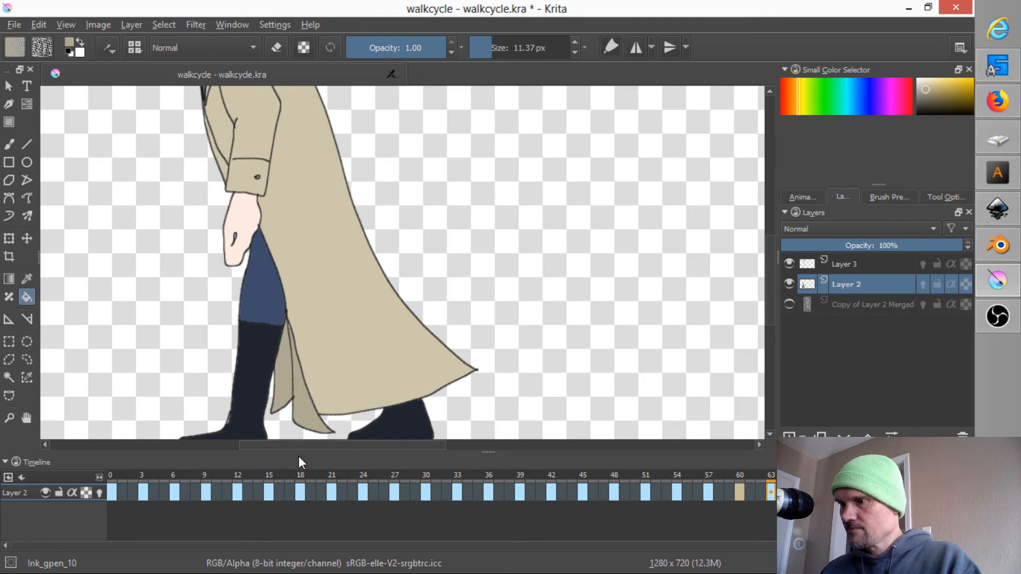
# Step: Erase the stray coat line ends crossing the hand on frames 60, 61 and 62 of Layer 3
pyautogui.press(',')
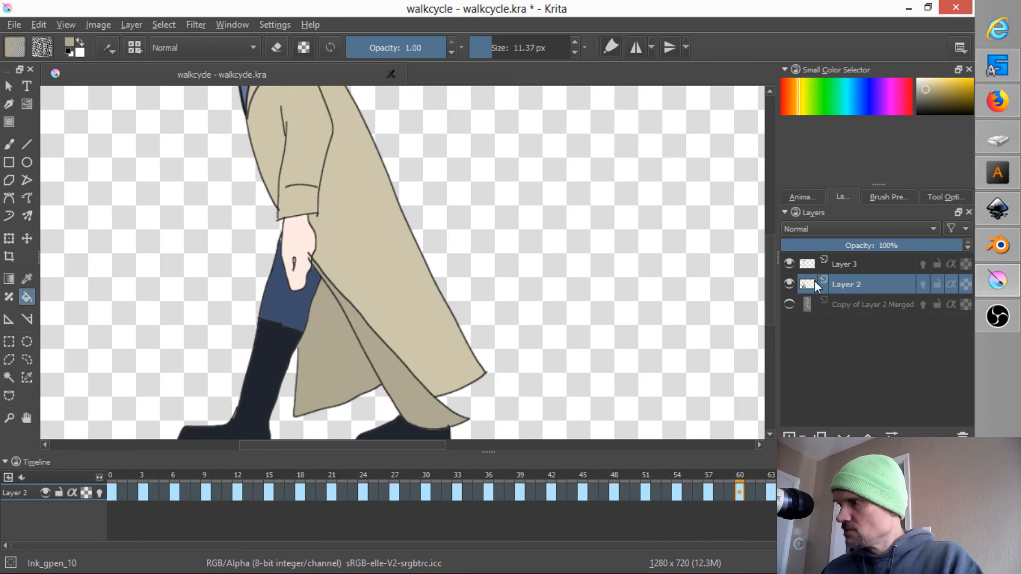
pyautogui.click(857, 263)
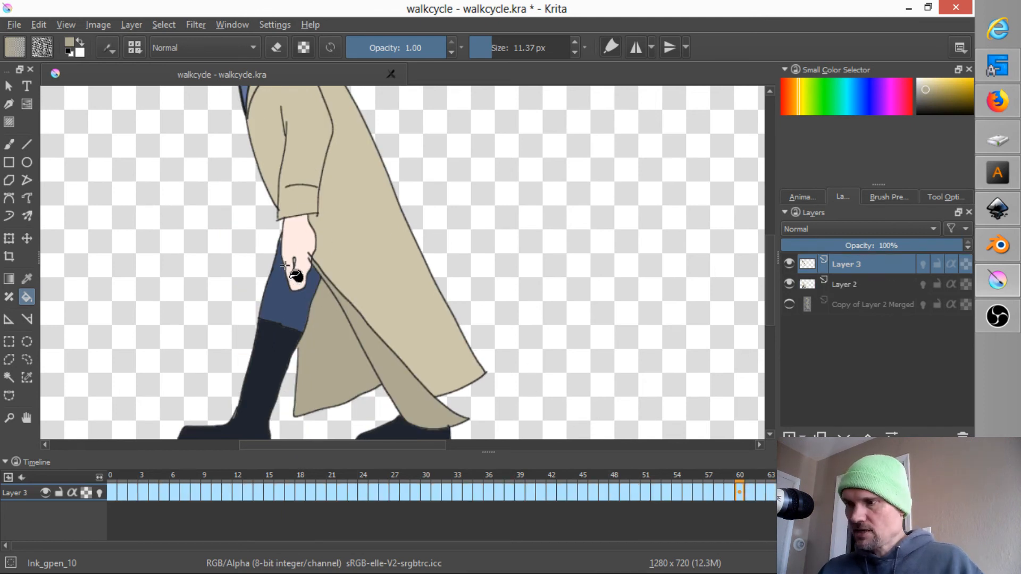
pyautogui.scroll(4, 286, 265)
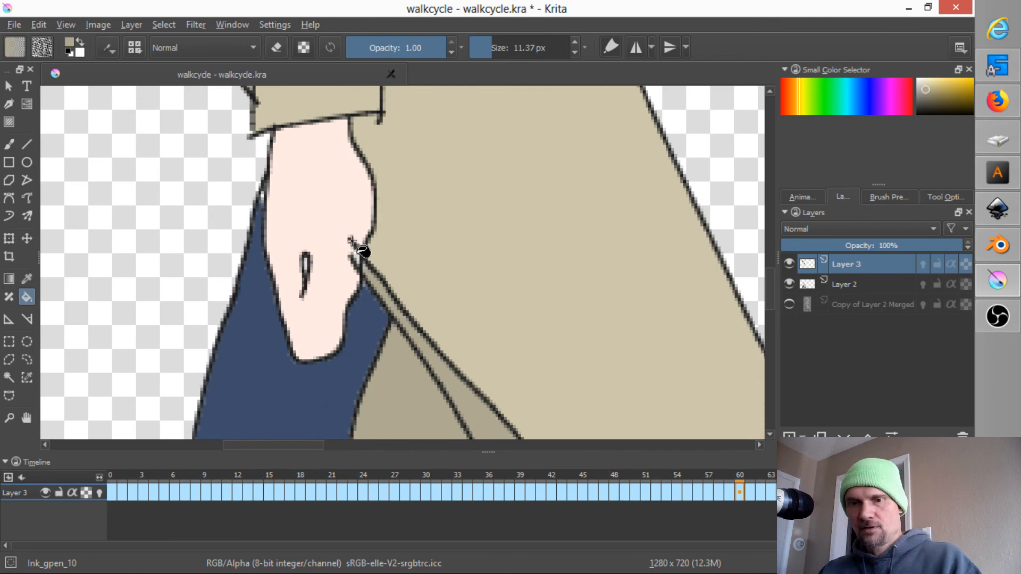
pyautogui.press('b')
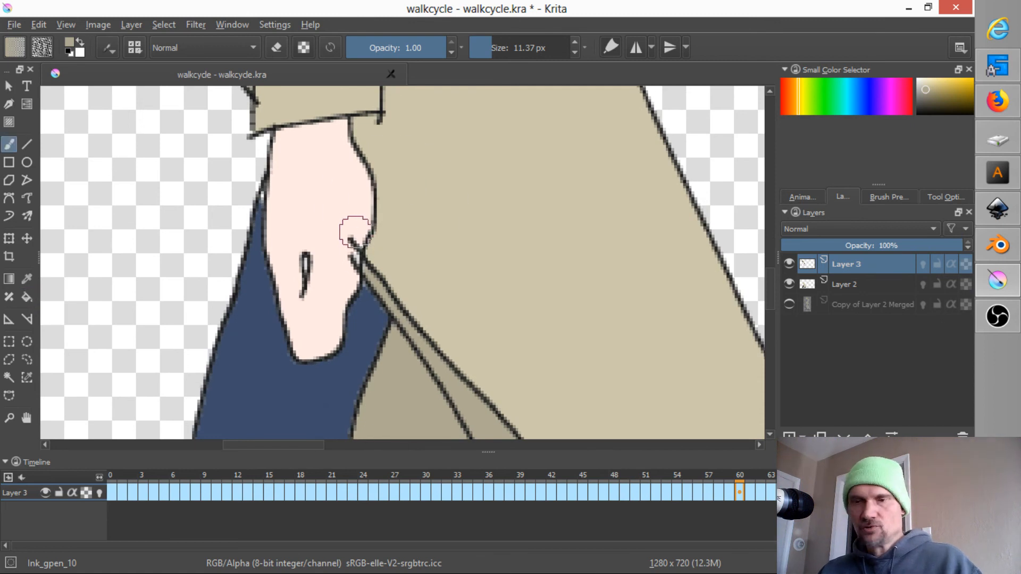
pyautogui.press('e')
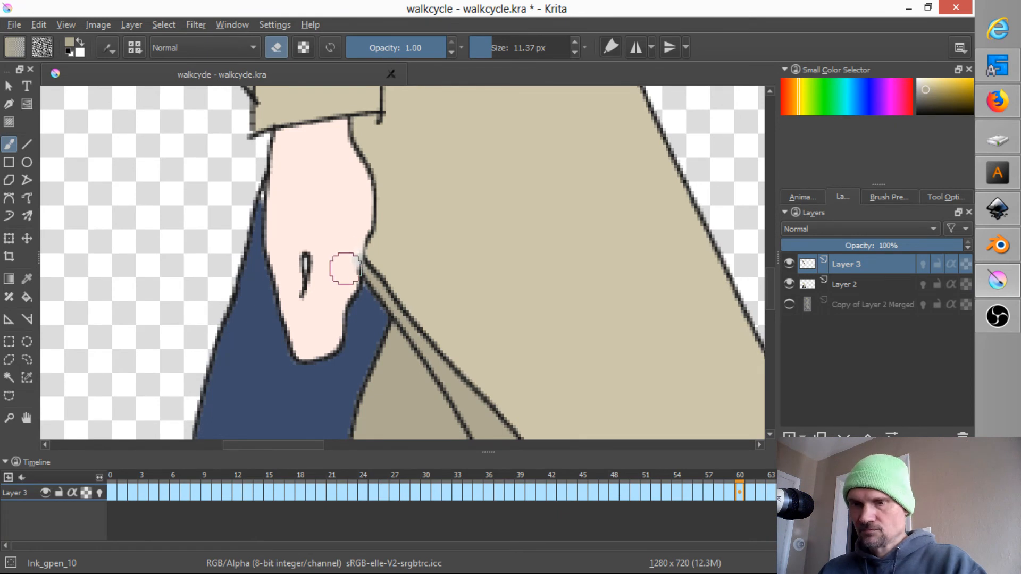
pyautogui.press('.')
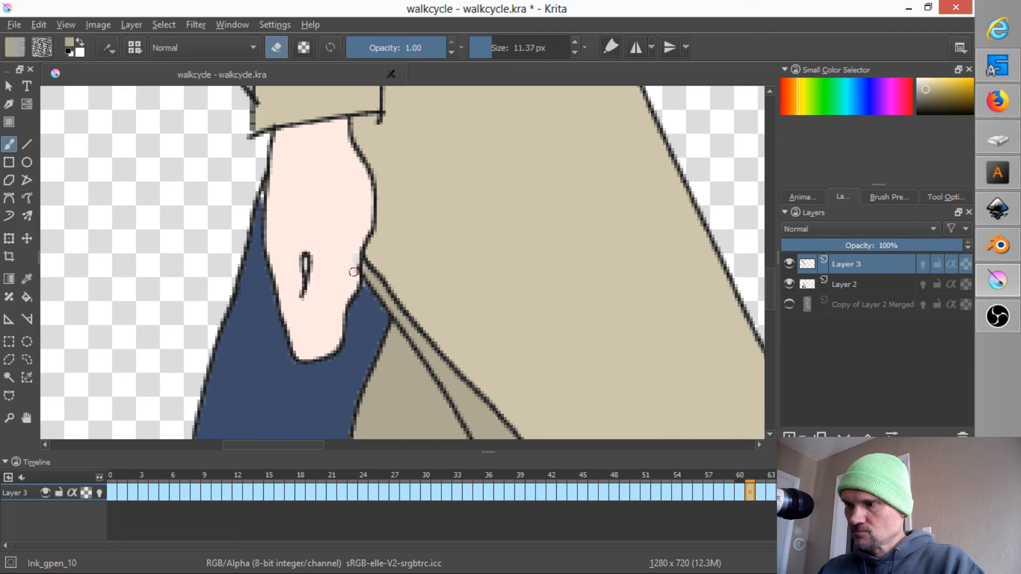
pyautogui.press('.')
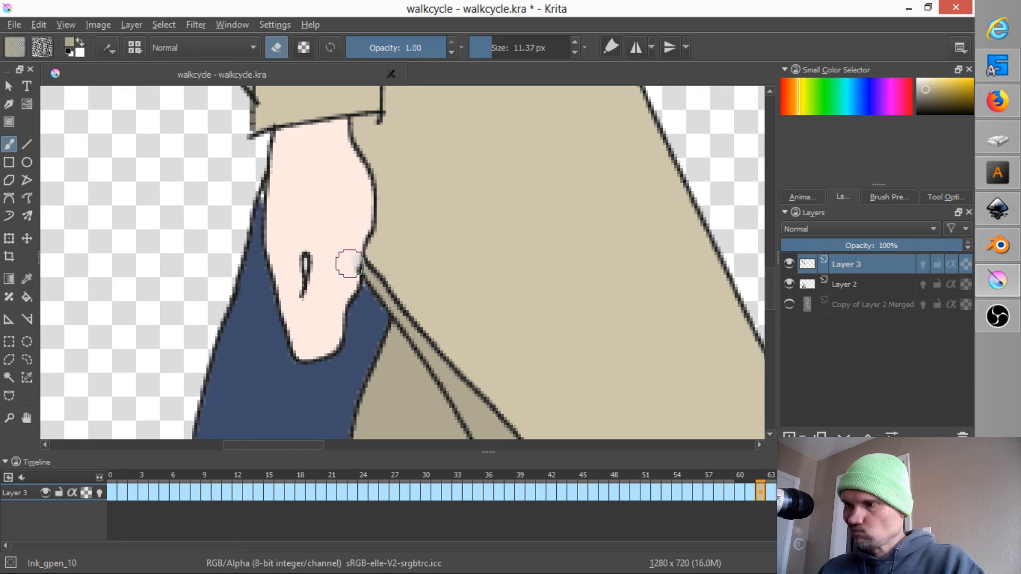
# Step: Sample the skin colour and paint over the pale gap at the hand's edge on frames 62, 61 and 60 of Layer 2
pyautogui.click(862, 286)
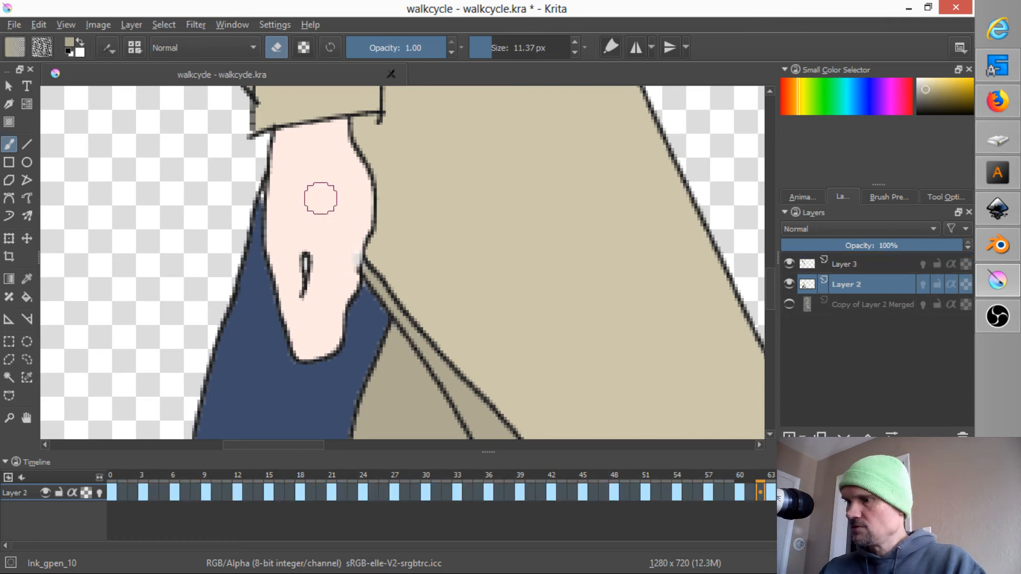
pyautogui.press('e')
pyautogui.keyDown('ctrl'); pyautogui.click(324, 204); pyautogui.keyUp('ctrl')
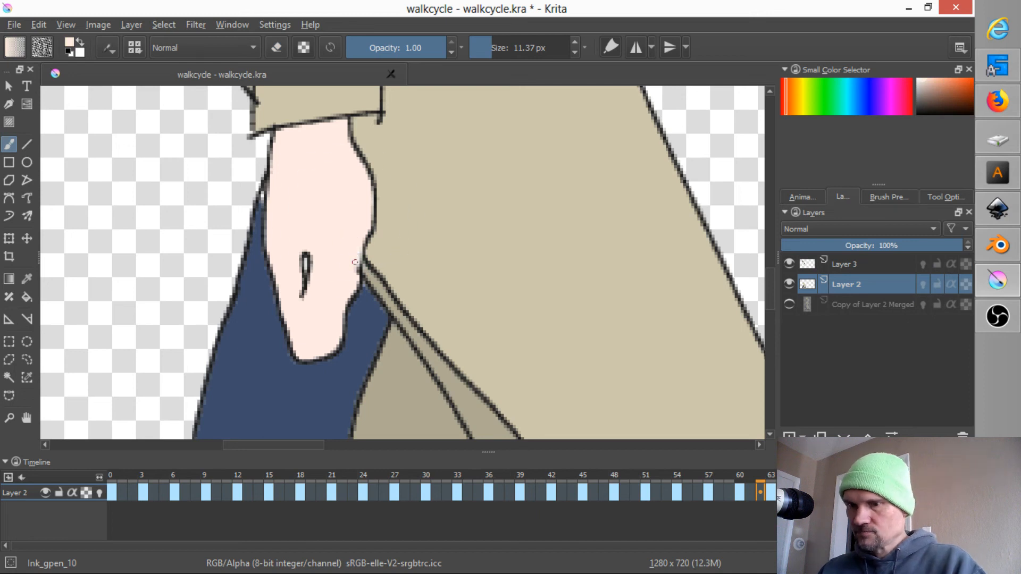
pyautogui.click(355, 260)
pyautogui.press('Left')
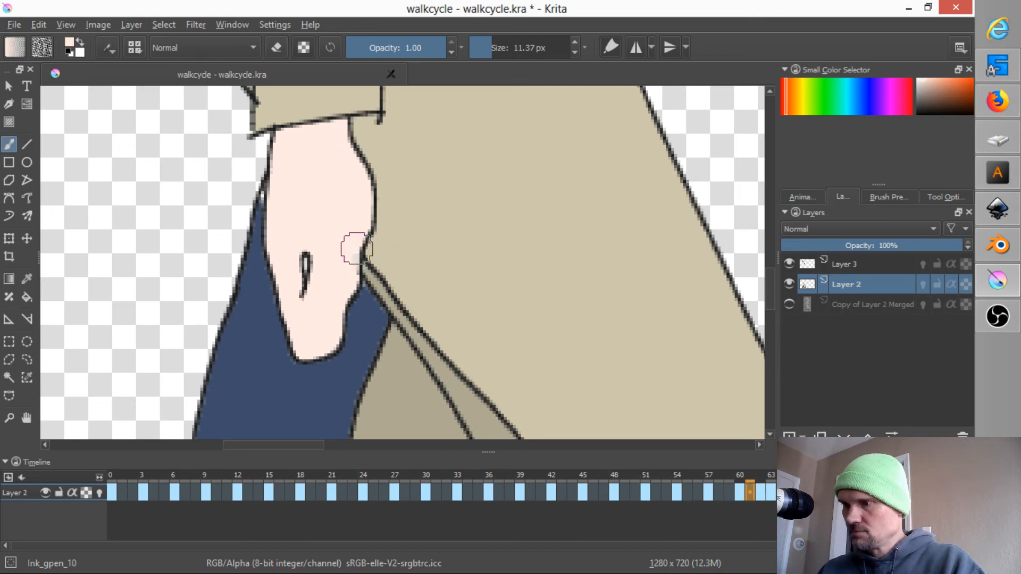
pyautogui.press('Left')
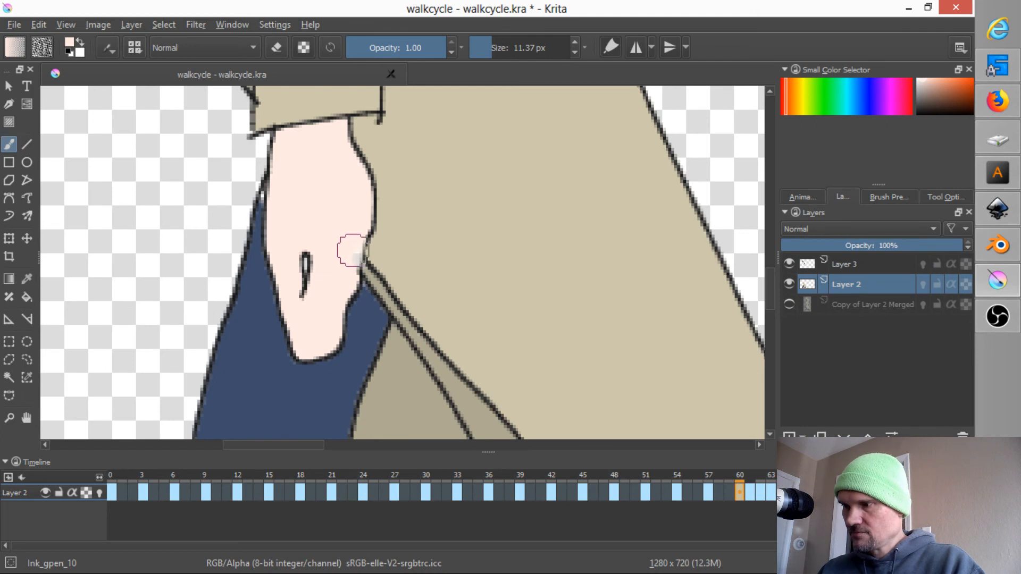
# Step: Patch the small gap at the hand's lower edge on frame 57 of Layer 2 with skin colour, and sample the coat colour
pyautogui.press('Left')
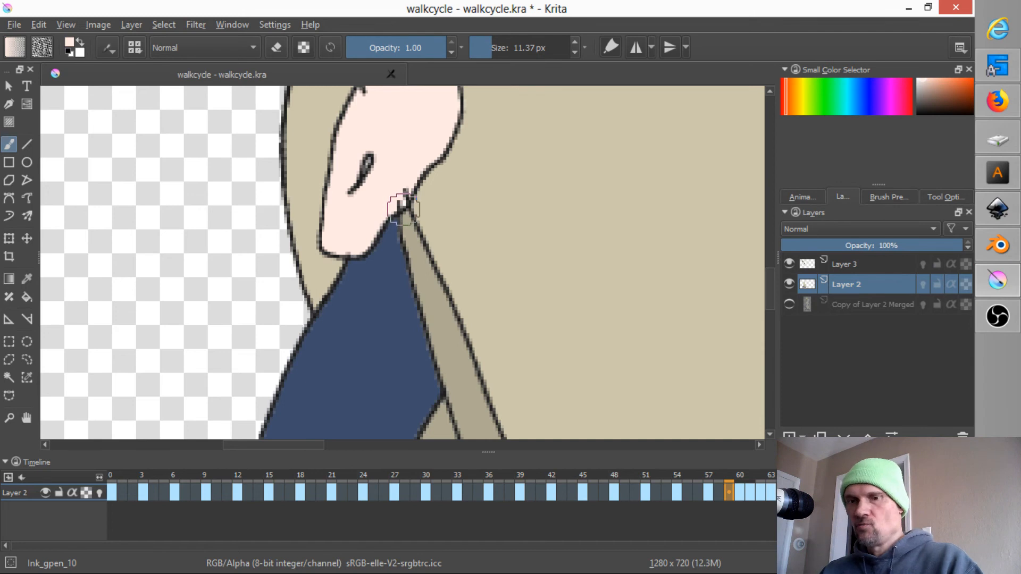
pyautogui.press('Left')
pyautogui.press('Left')
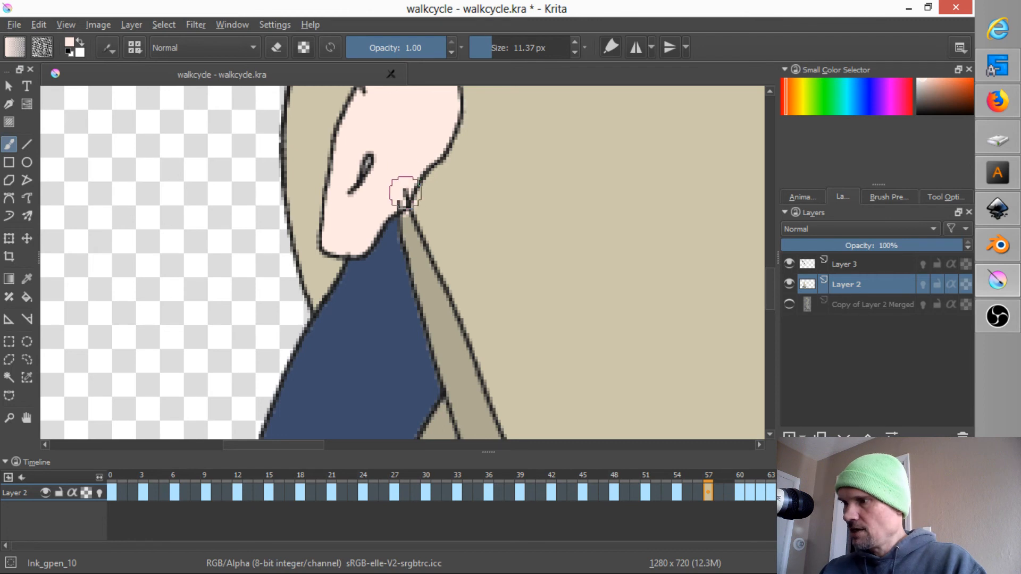
pyautogui.keyDown('ctrl'); pyautogui.click(433, 198); pyautogui.keyUp('ctrl')
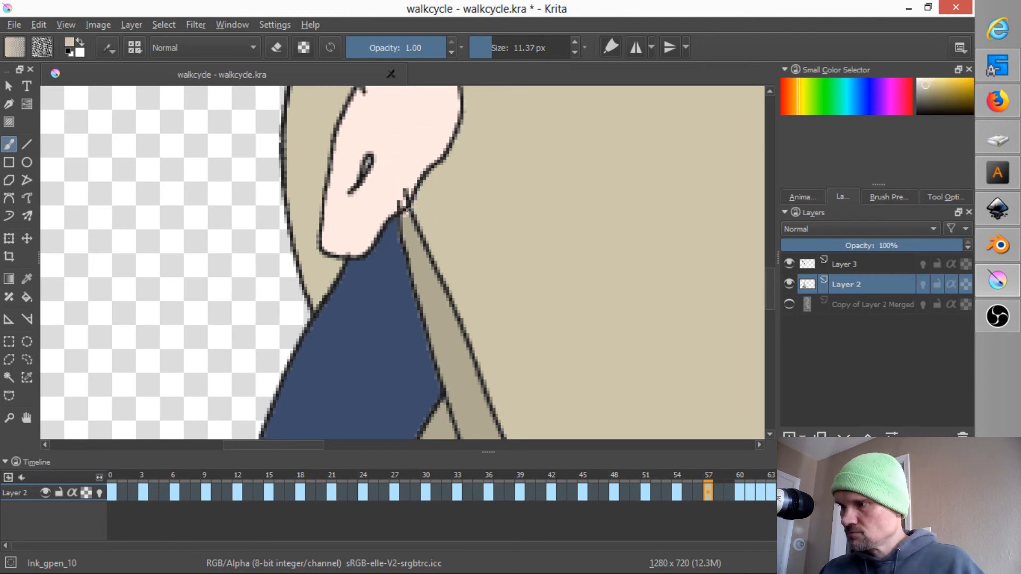
# Step: Erase the stray line ends crossing the hand on frames 57, 58 and 59 of Layer 3
pyautogui.click(847, 263)
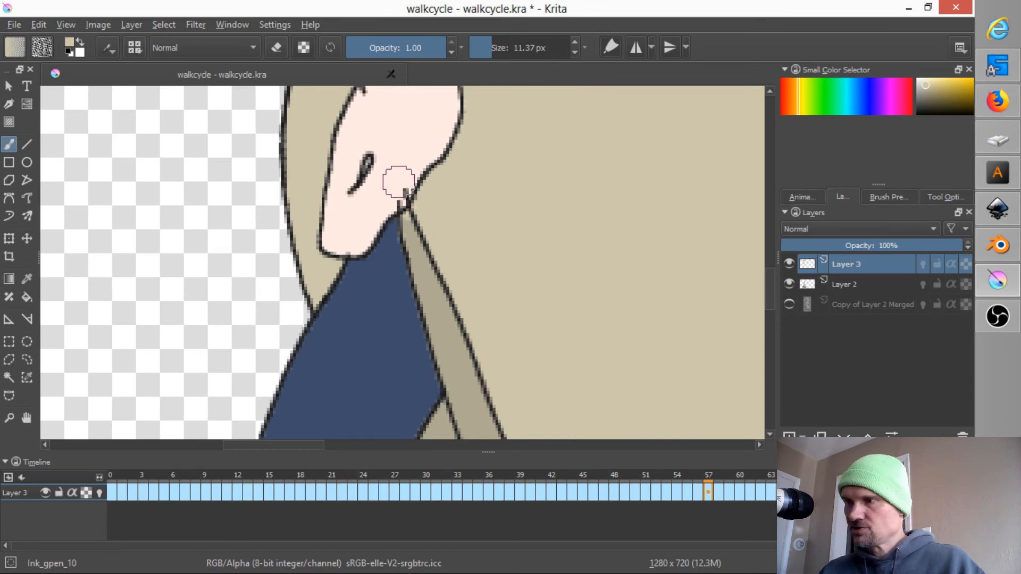
pyautogui.press('e')
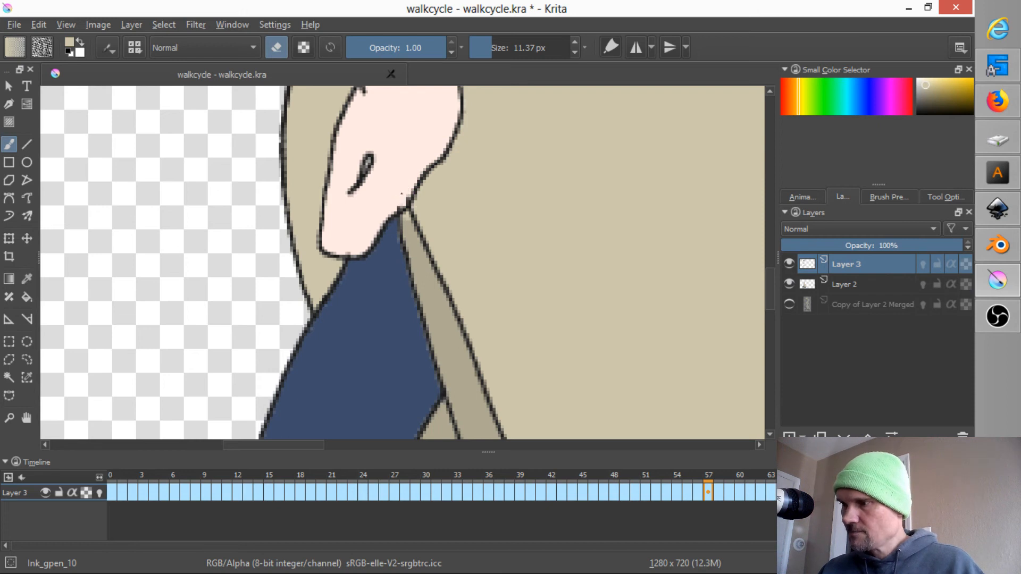
pyautogui.press('Right')
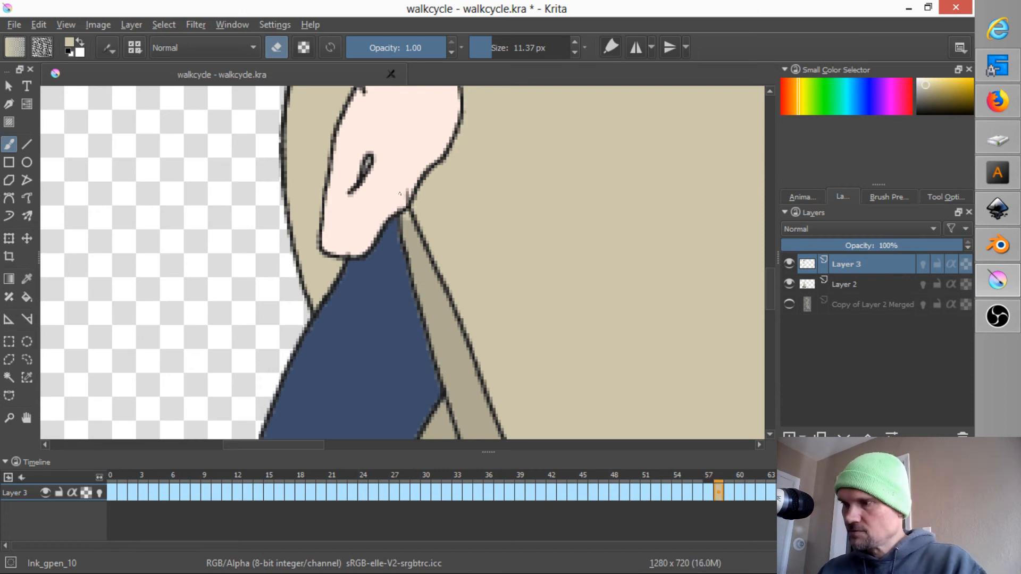
pyautogui.press('Right')
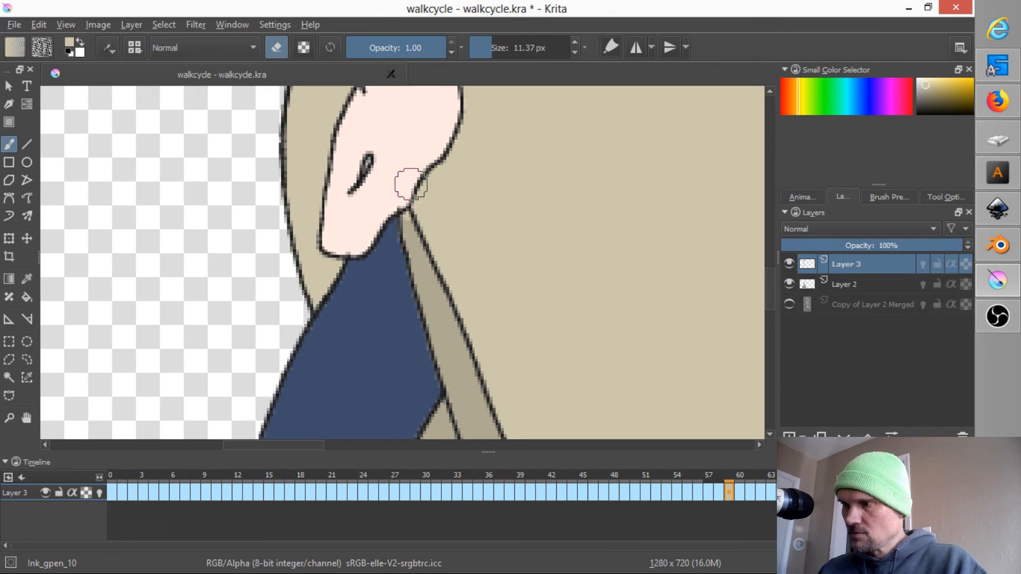
pyautogui.press('Right')
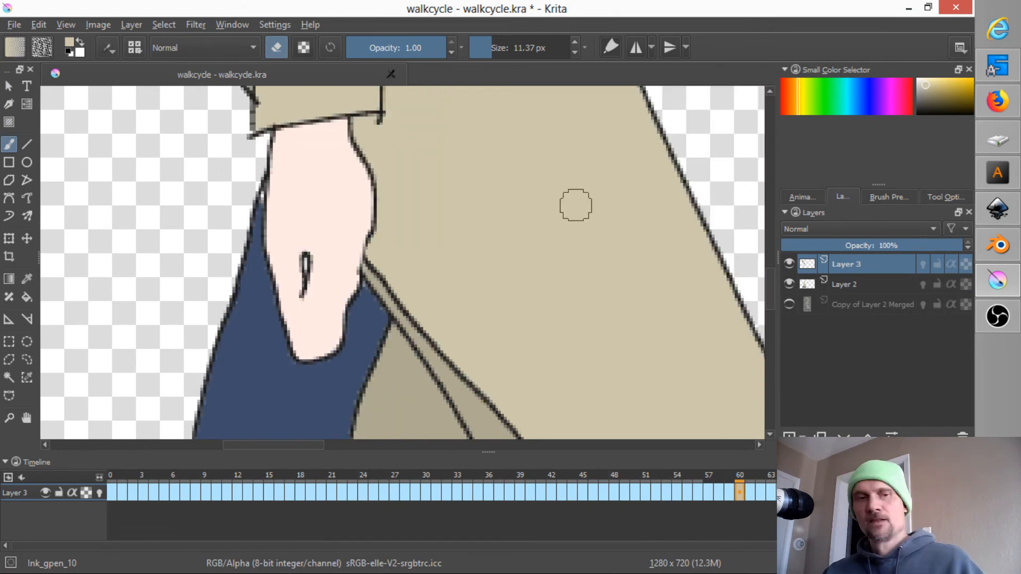
# Step: Save the walkcycle file and return to frame 0 with the whole character in view
pyautogui.scroll(-10, 490, 273)
pyautogui.moveTo(425, 336); pyautogui.dragTo(361, 411)
pyautogui.click(15, 25)
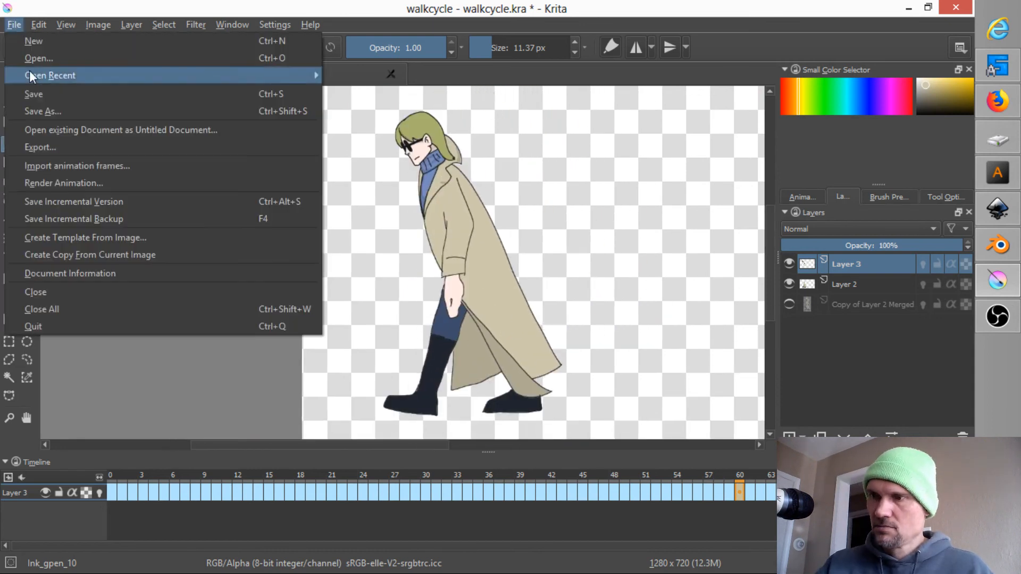
pyautogui.click(29, 89)
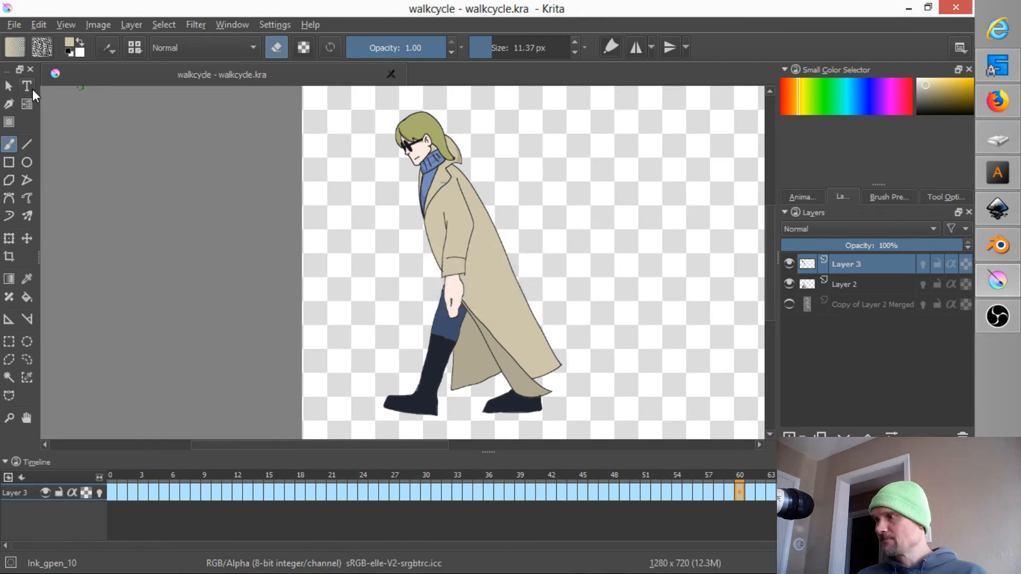
pyautogui.click(110, 473)
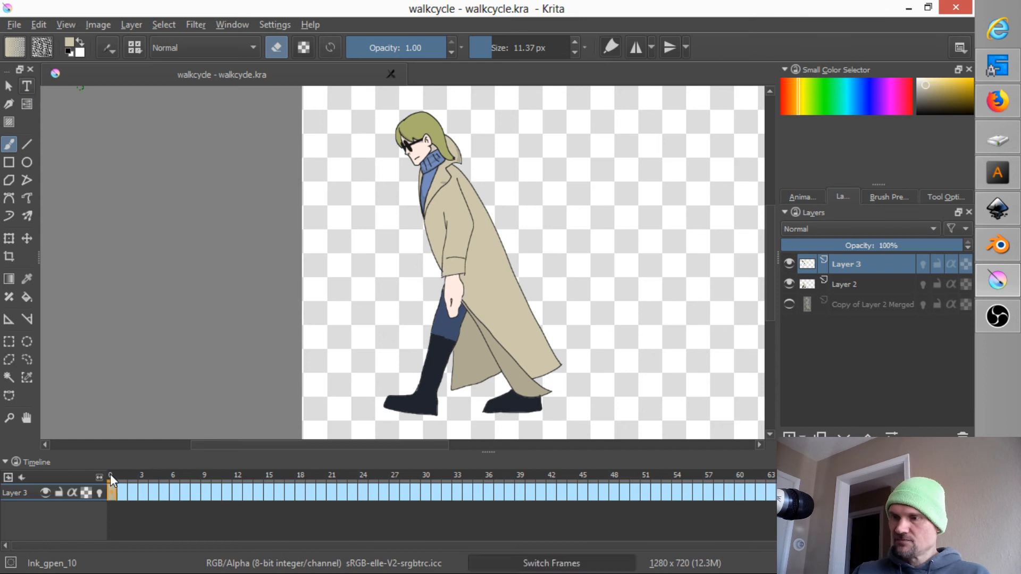
pyautogui.moveTo(655, 327); pyautogui.dragTo(449, 336)
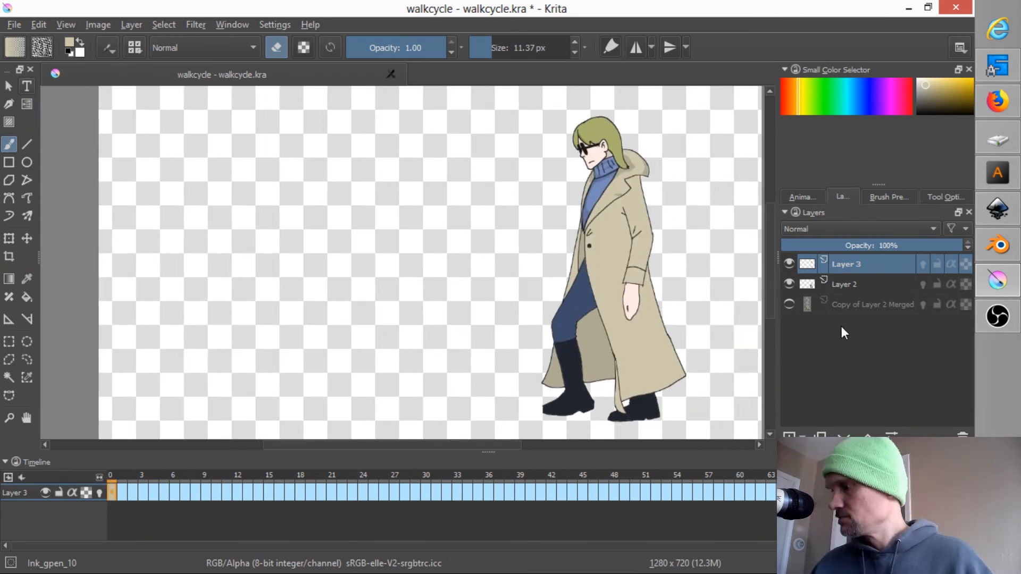
# Step: Add a new paint layer above Layer 3 and set its opacity to 14%
pyautogui.click(789, 434)
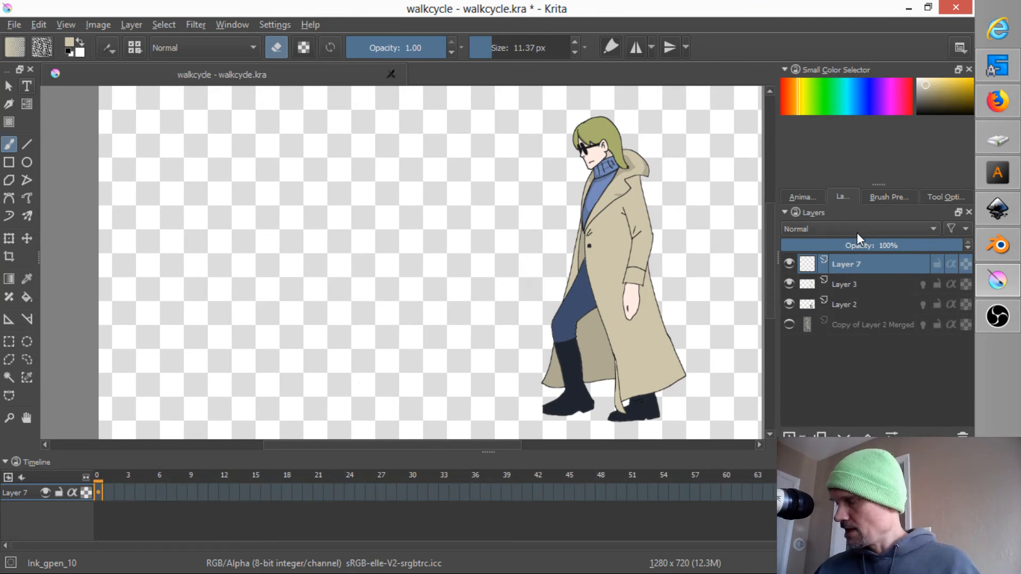
pyautogui.moveTo(955, 246); pyautogui.dragTo(810, 272)
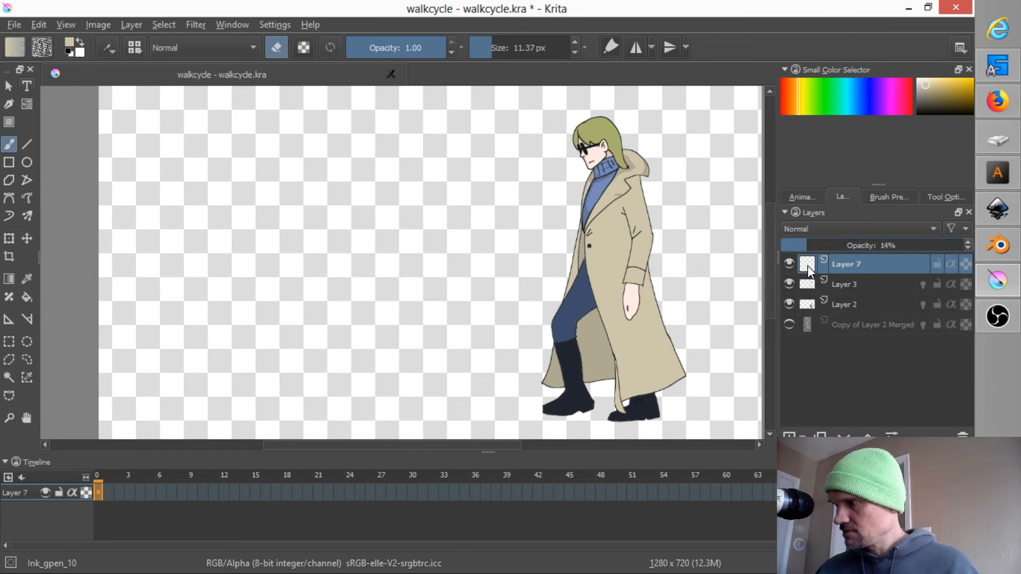
pyautogui.moveTo(809, 271)
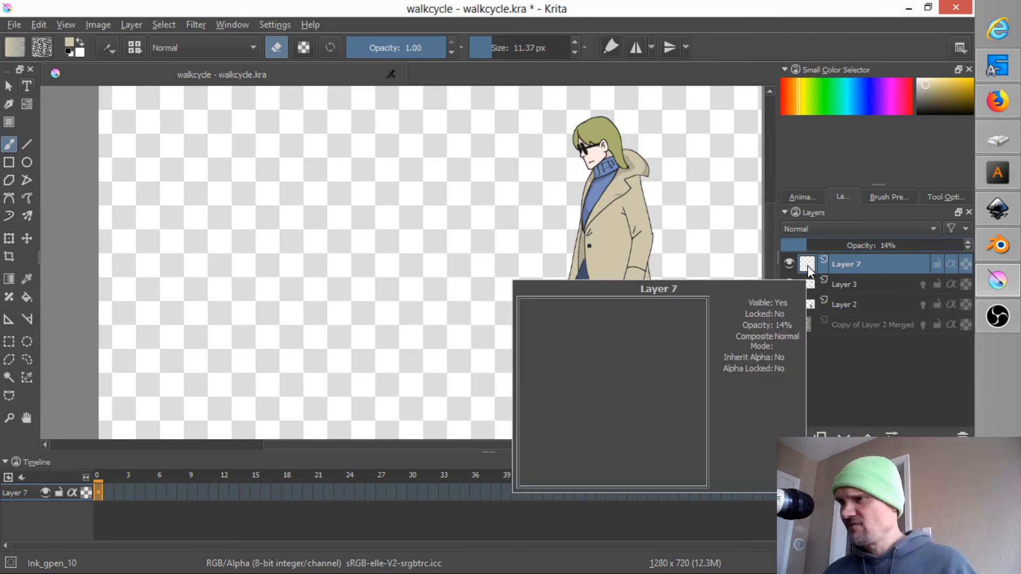
# Step: Paint down the character's front with a black brush of about 98 px and make the new layer inherit alpha
pyautogui.press('d')
pyautogui.press('e')
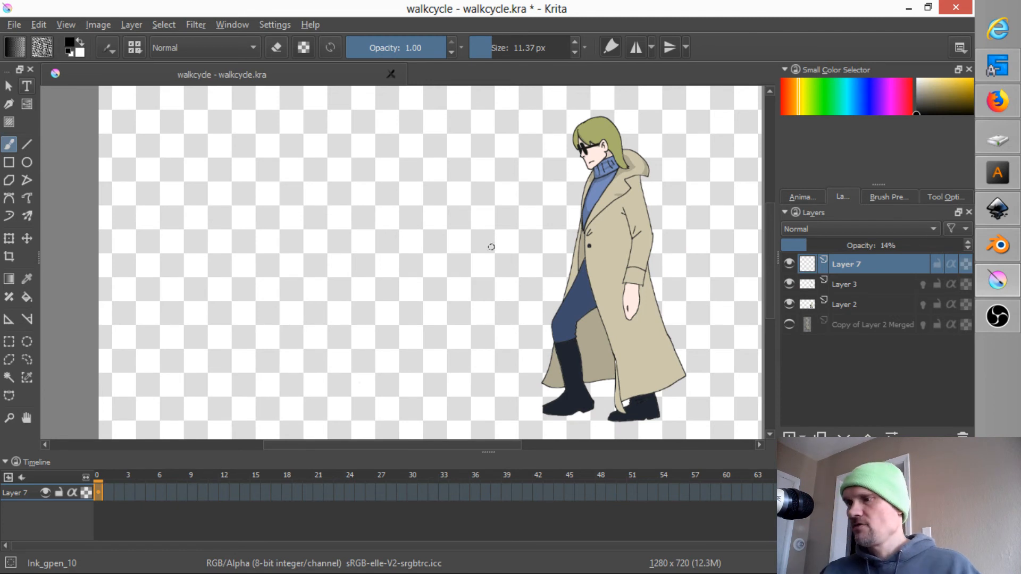
pyautogui.moveTo(452, 271); pyautogui.dragTo(503, 271)
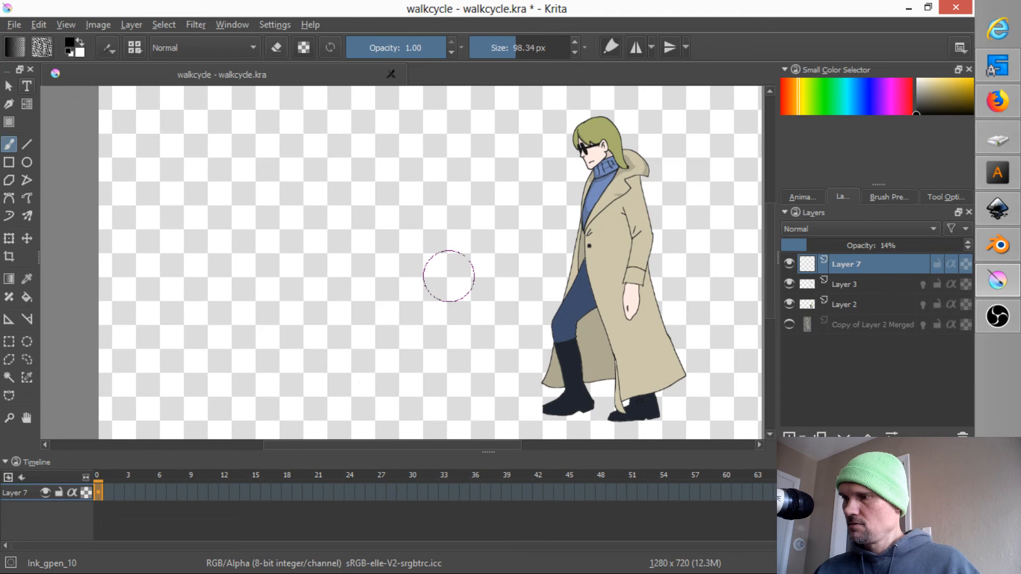
pyautogui.moveTo(538, 121)
pyautogui.mouseDown()
pyautogui.moveTo(587, 169)
pyautogui.moveTo(575, 292)
pyautogui.moveTo(591, 349)
pyautogui.moveTo(610, 401)
pyautogui.moveTo(662, 428)
pyautogui.mouseUp()
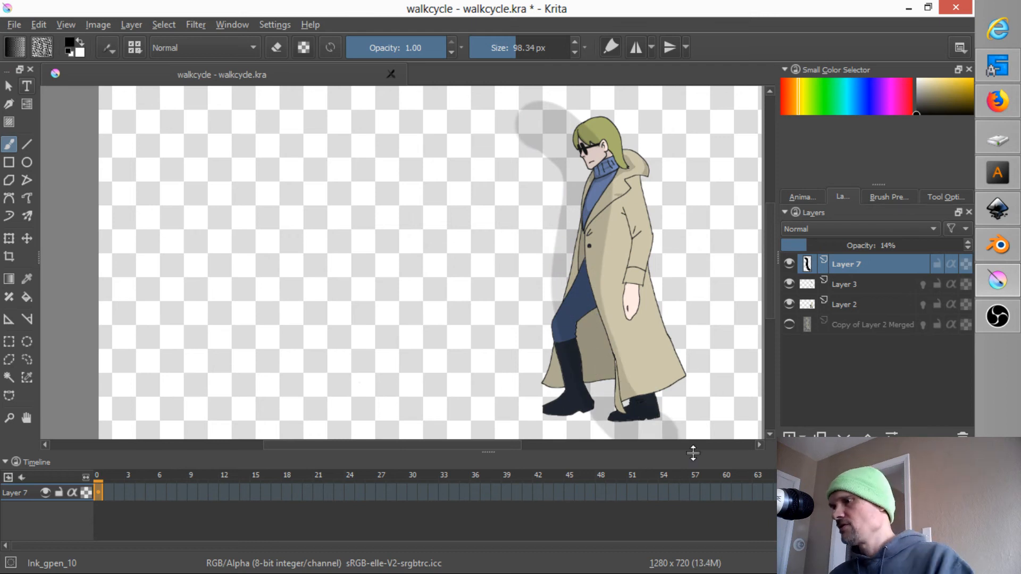
pyautogui.click(951, 264)
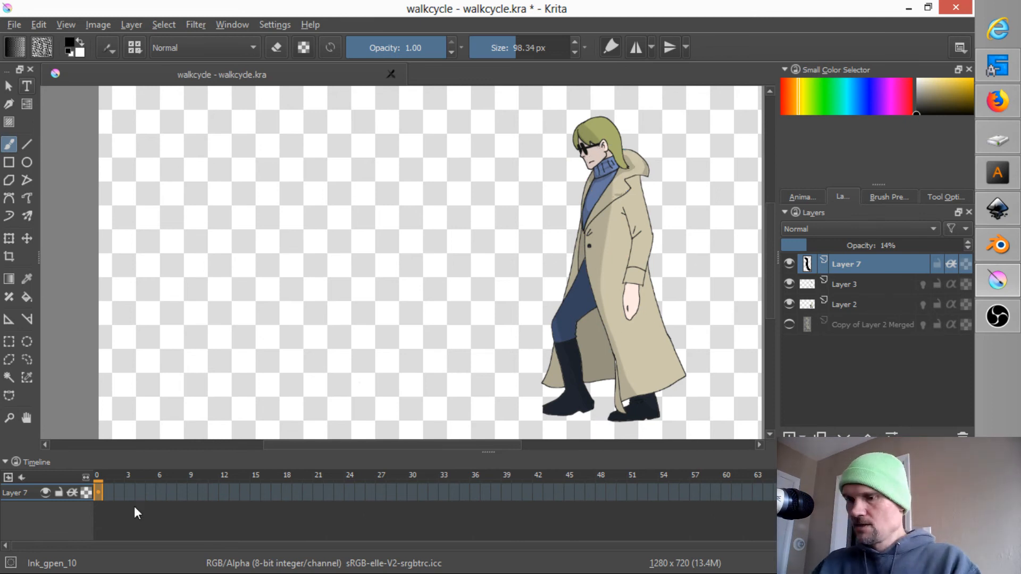
# Step: Create a blank keyframe at frame 0 on the shading layer and paint a shadow down the figure's front from head to hem
pyautogui.rightClick(101, 494)
pyautogui.click(109, 505)
pyautogui.rightClick(109, 497)
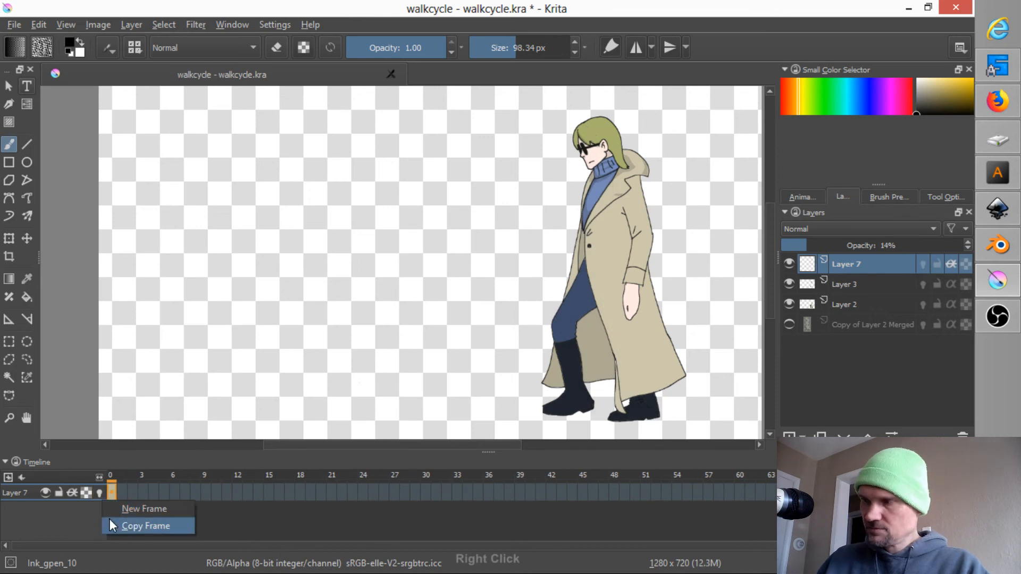
pyautogui.click(110, 519)
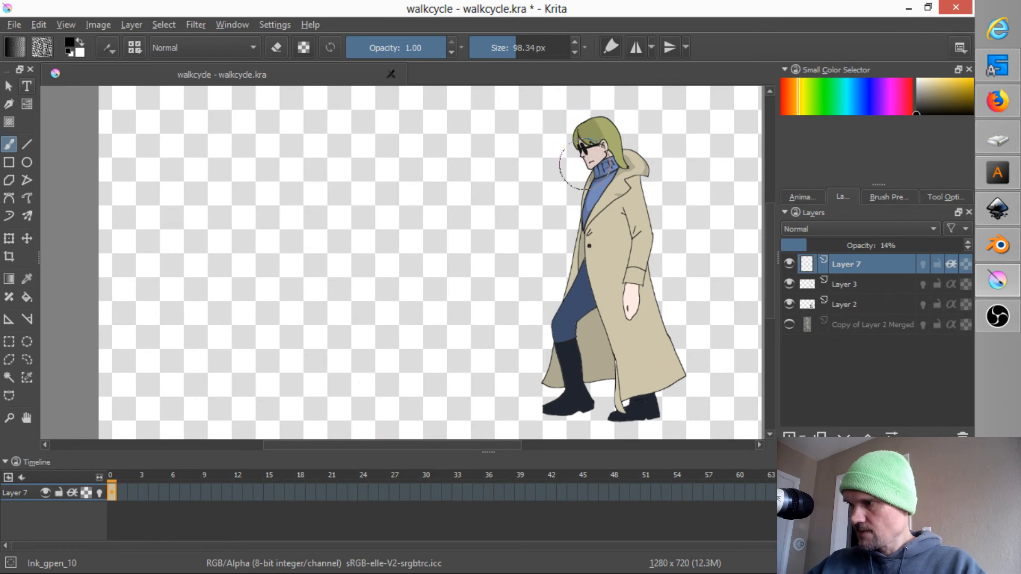
pyautogui.moveTo(574, 172)
pyautogui.mouseDown()
pyautogui.moveTo(584, 295)
pyautogui.moveTo(614, 409)
pyautogui.mouseUp()
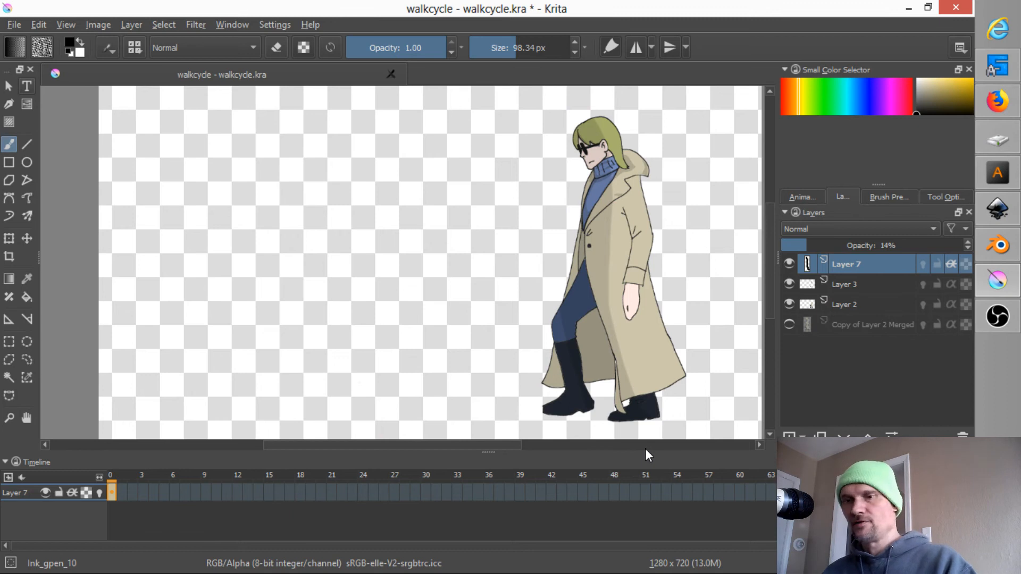
# Step: Add an empty shading keyframe at frame 3 and paint the shadow along the front of the face, coat and legs
pyautogui.press('.')
pyautogui.press('.')
pyautogui.press('.')
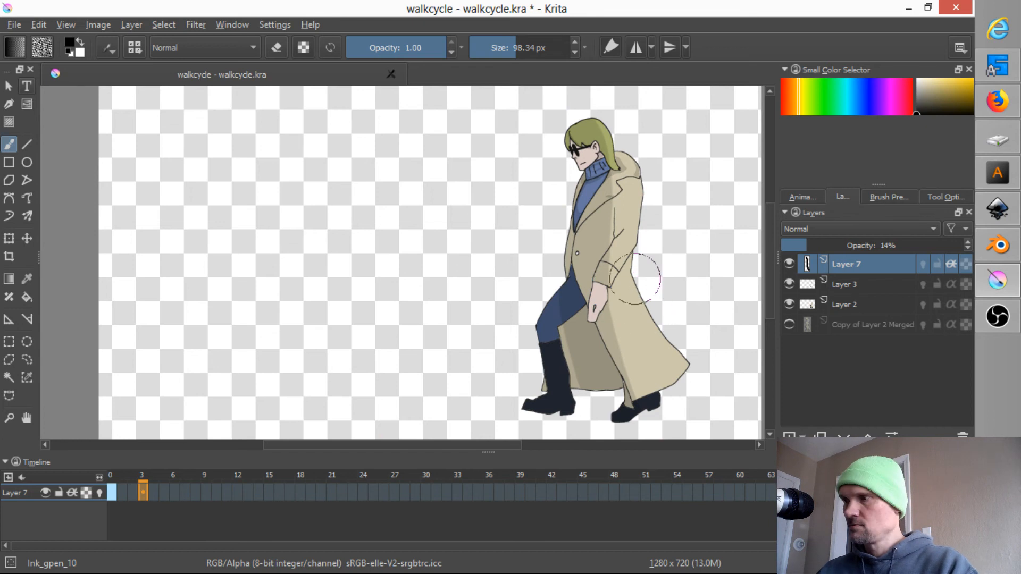
pyautogui.press('Delete')
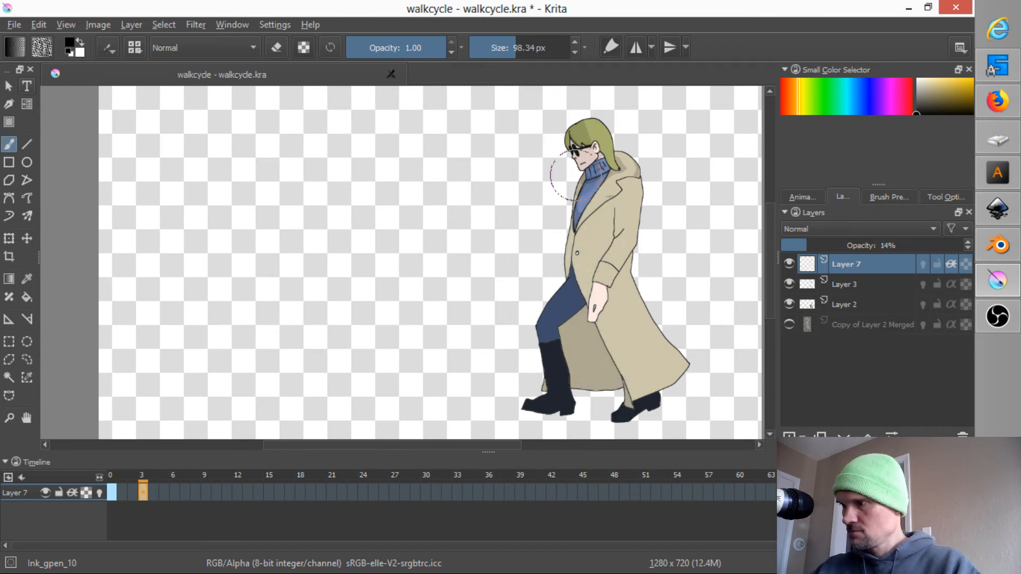
pyautogui.moveTo(568, 175)
pyautogui.mouseDown()
pyautogui.moveTo(576, 305)
pyautogui.moveTo(596, 388)
pyautogui.moveTo(619, 428)
pyautogui.mouseUp()
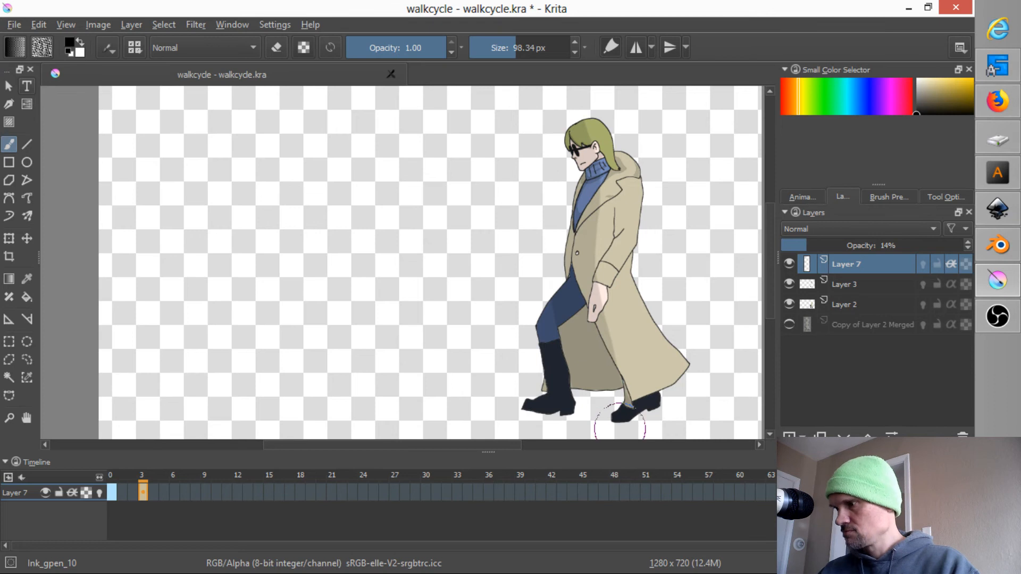
# Step: Make a cleared shading keyframe at frame 6 and paint the front-side shadow from the hair down to the rear boot
pyautogui.press('Right')
pyautogui.press('Right')
pyautogui.press('Right')
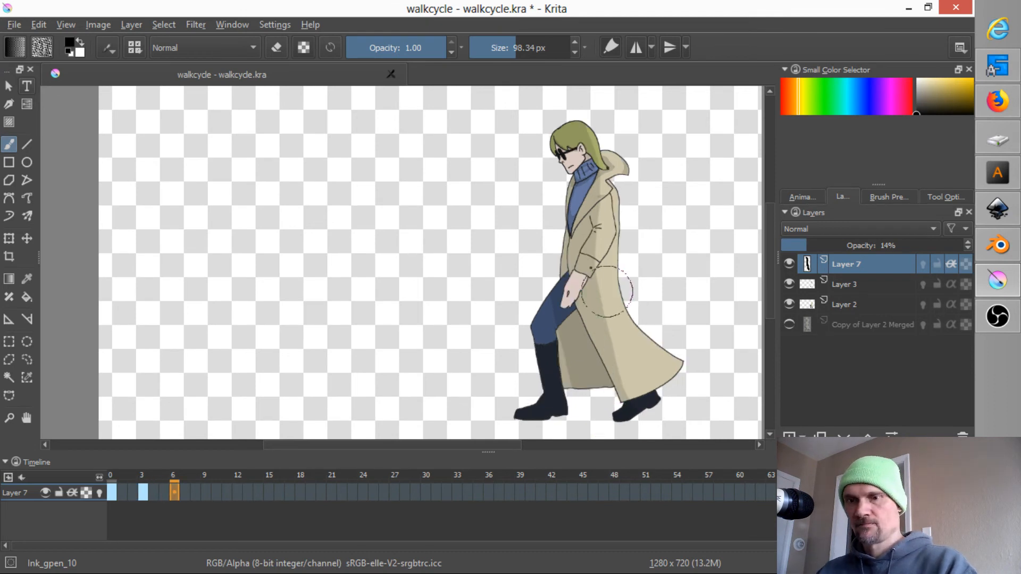
pyautogui.hotkey('ctrl', 'z')
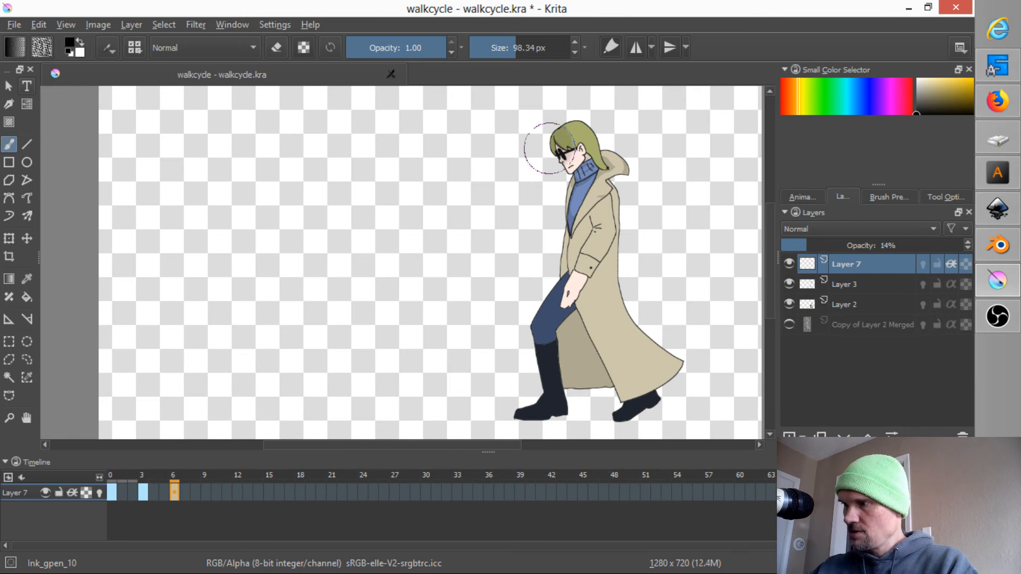
pyautogui.moveTo(563, 177)
pyautogui.mouseDown()
pyautogui.moveTo(561, 288)
pyautogui.moveTo(618, 425)
pyautogui.mouseUp()
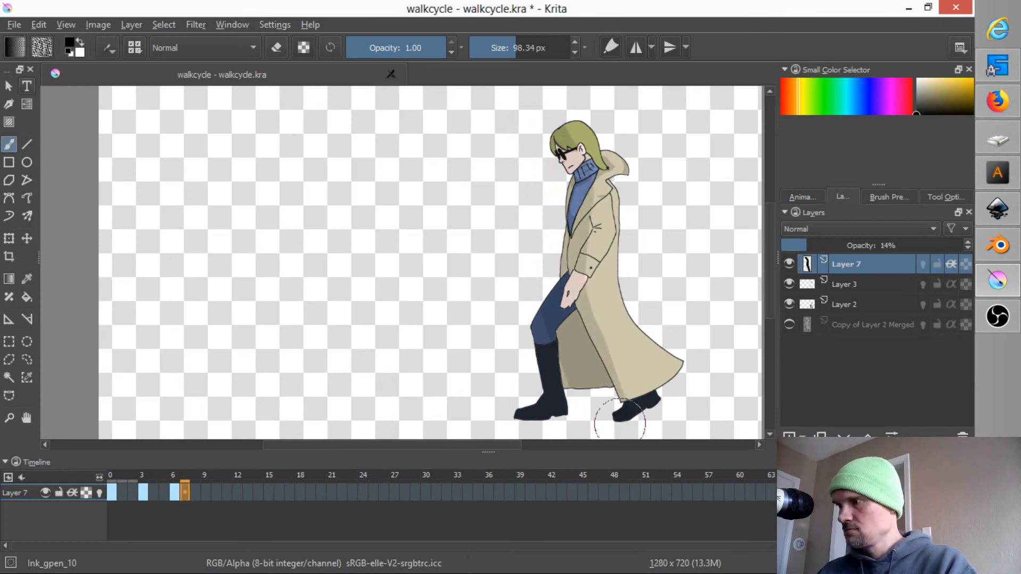
# Step: Add shading keyframes at frames 9 and 12 and paint the shadow down the character's front on each
pyautogui.press('Right')
pyautogui.press('Right')
pyautogui.press('Right')
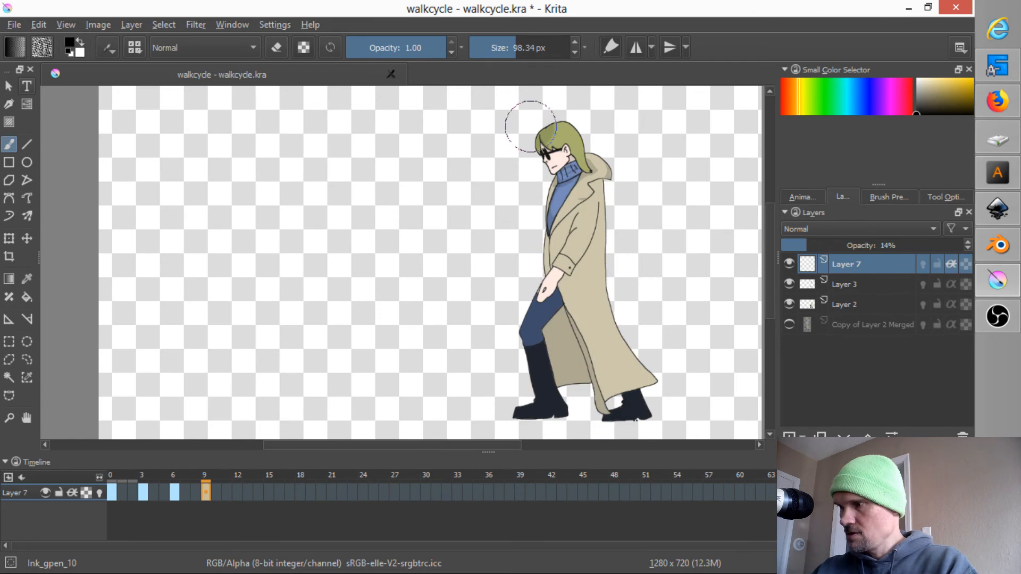
pyautogui.moveTo(529, 113)
pyautogui.mouseDown()
pyautogui.moveTo(550, 181)
pyautogui.moveTo(559, 330)
pyautogui.moveTo(582, 404)
pyautogui.mouseUp()
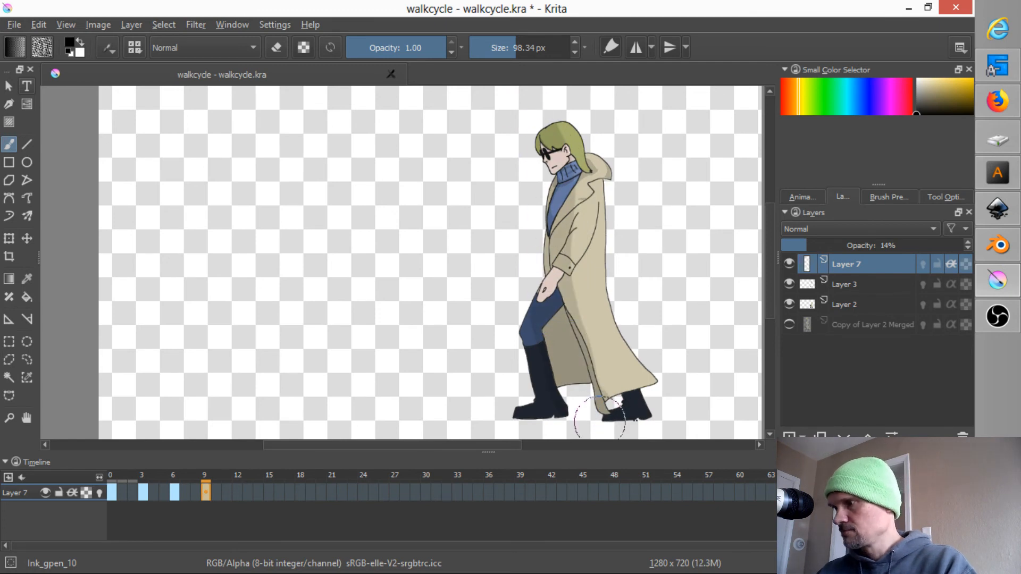
pyautogui.press('Right')
pyautogui.press('Right')
pyautogui.press('Right')
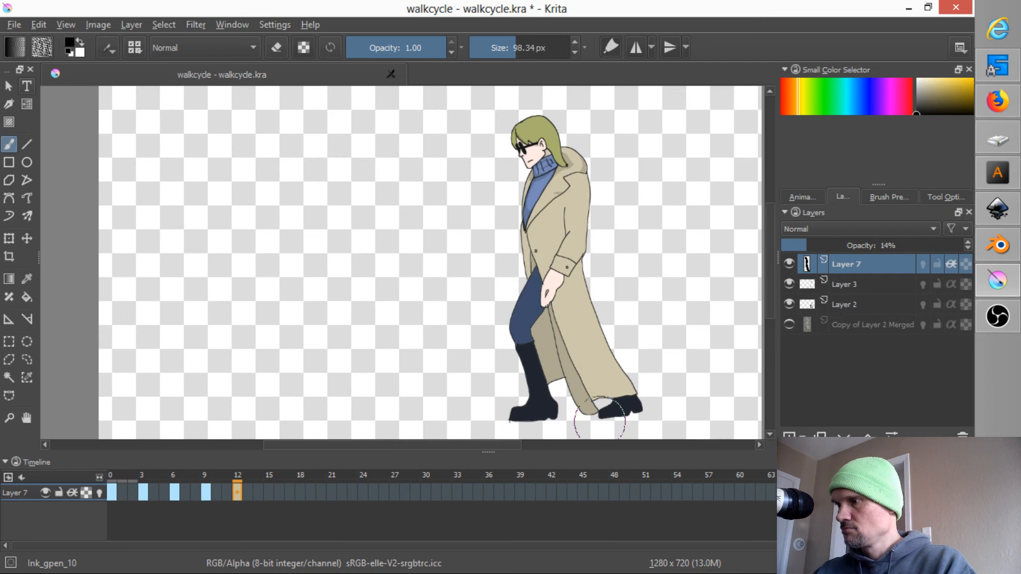
pyautogui.moveTo(520, 157)
pyautogui.mouseDown()
pyautogui.moveTo(537, 218)
pyautogui.moveTo(545, 346)
pyautogui.moveTo(604, 425)
pyautogui.mouseUp()
# Step: Add shading keyframes at frames 15 and 18 and paint the shadow over the face and coat front, leaving the back edge lit
pyautogui.press('Right')
pyautogui.press('Right')
pyautogui.press('Right')
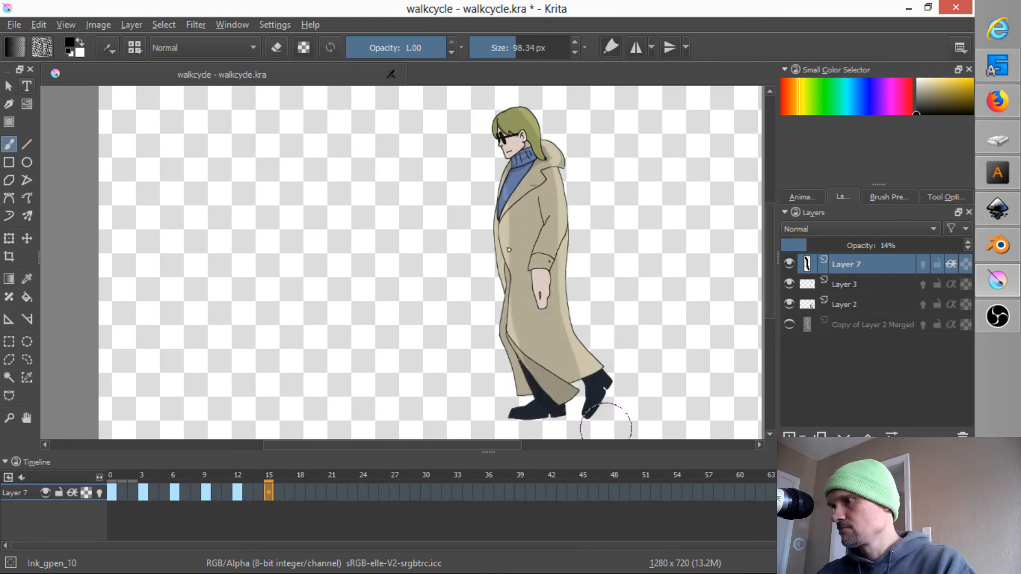
pyautogui.moveTo(505, 159)
pyautogui.mouseDown()
pyautogui.moveTo(501, 305)
pyautogui.moveTo(514, 347)
pyautogui.moveTo(586, 425)
pyautogui.moveTo(642, 437)
pyautogui.mouseUp()
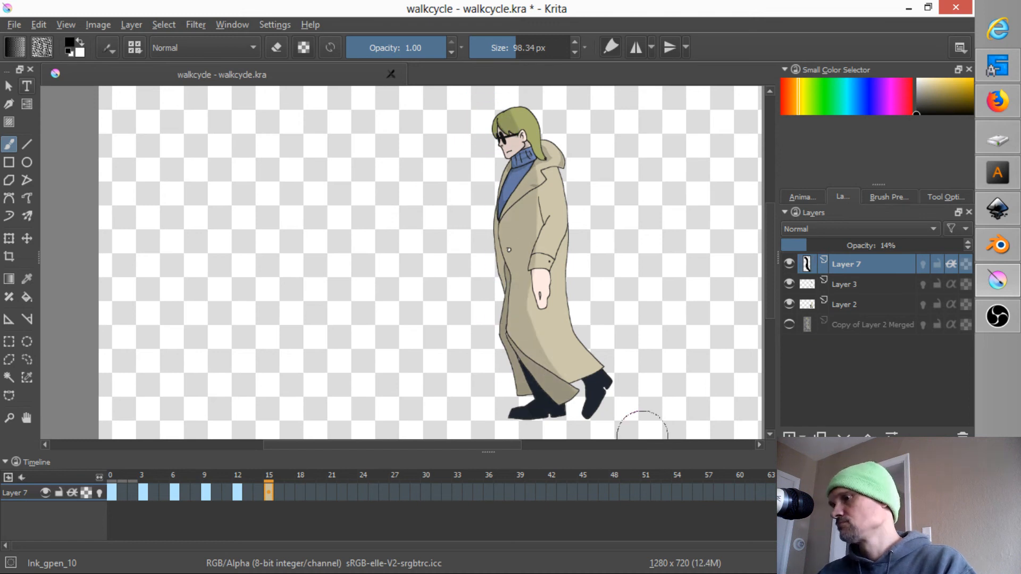
pyautogui.press('Right')
pyautogui.press('Right')
pyautogui.press('Right')
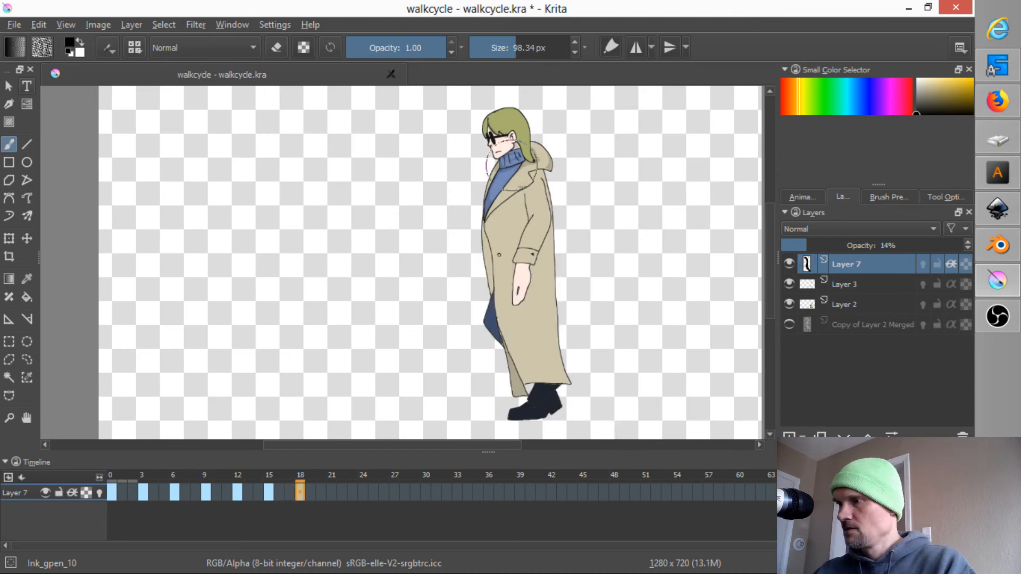
pyautogui.moveTo(478, 113)
pyautogui.mouseDown()
pyautogui.moveTo(496, 186)
pyautogui.moveTo(490, 303)
pyautogui.moveTo(527, 408)
pyautogui.mouseUp()
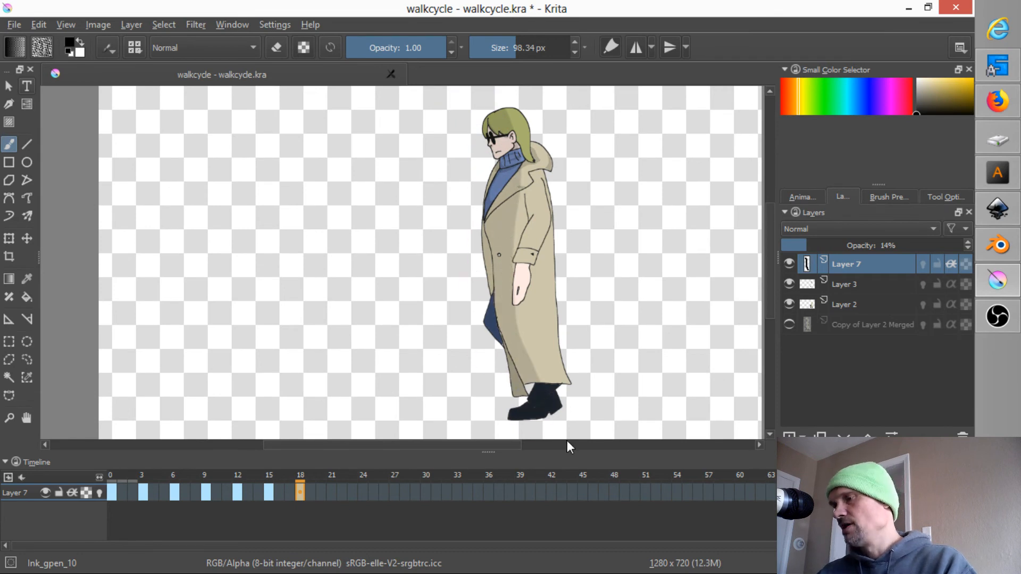
# Step: Clear the carried-over shading on a keyframe at frame 21 and repaint the shadow from the head down to the rear boot
pyautogui.press('Right')
pyautogui.press('Right')
pyautogui.press('Right')
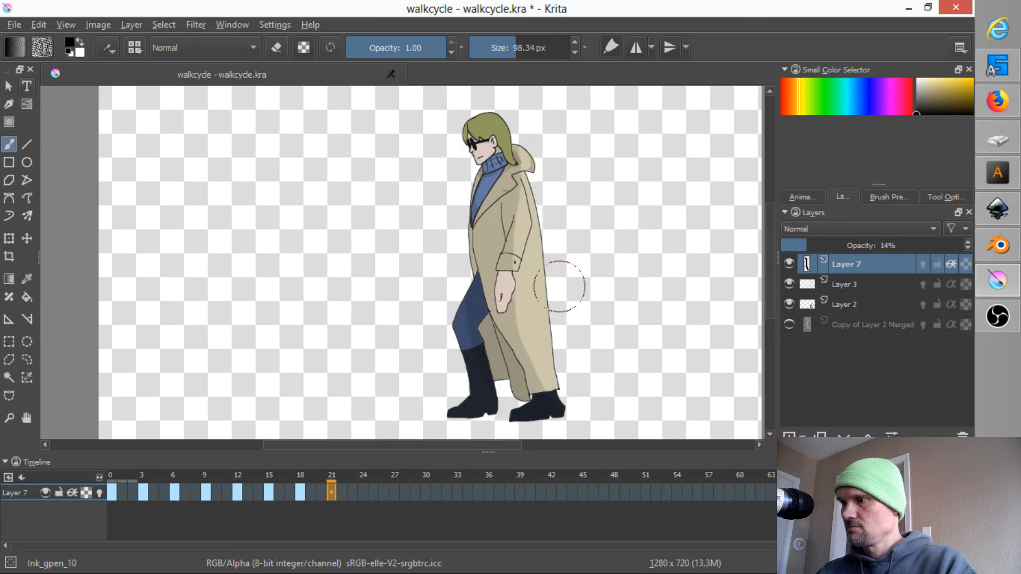
pyautogui.hotkey('ctrl', 'z')
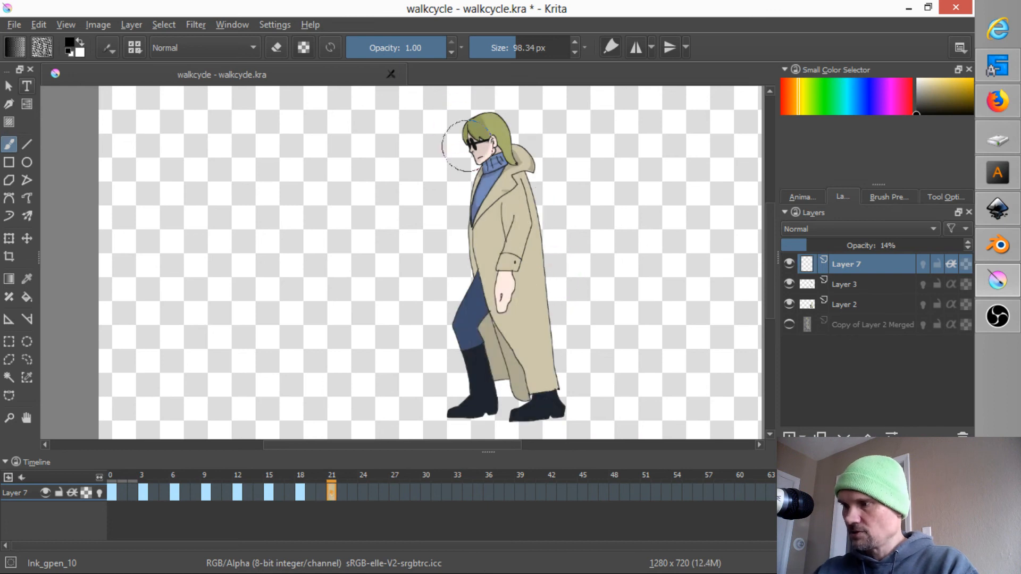
pyautogui.moveTo(466, 147)
pyautogui.mouseDown()
pyautogui.moveTo(479, 211)
pyautogui.moveTo(477, 309)
pyautogui.moveTo(495, 370)
pyautogui.moveTo(551, 449)
pyautogui.mouseUp()
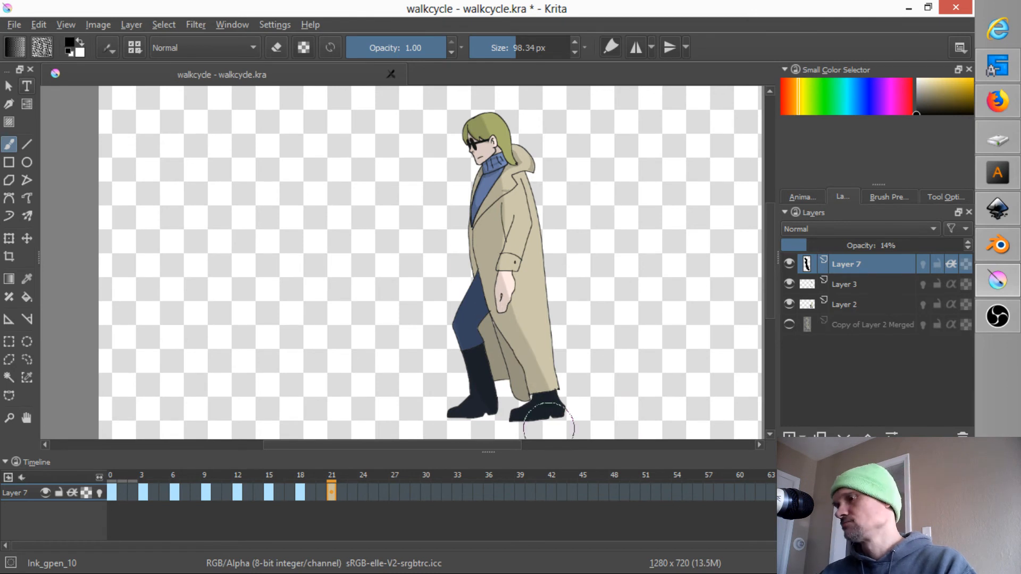
# Step: Add shading keyframes at frames 24 and 27 and paint the shadow along the face, coat front and forward leg
pyautogui.press('.')
pyautogui.press('.')
pyautogui.press('.')
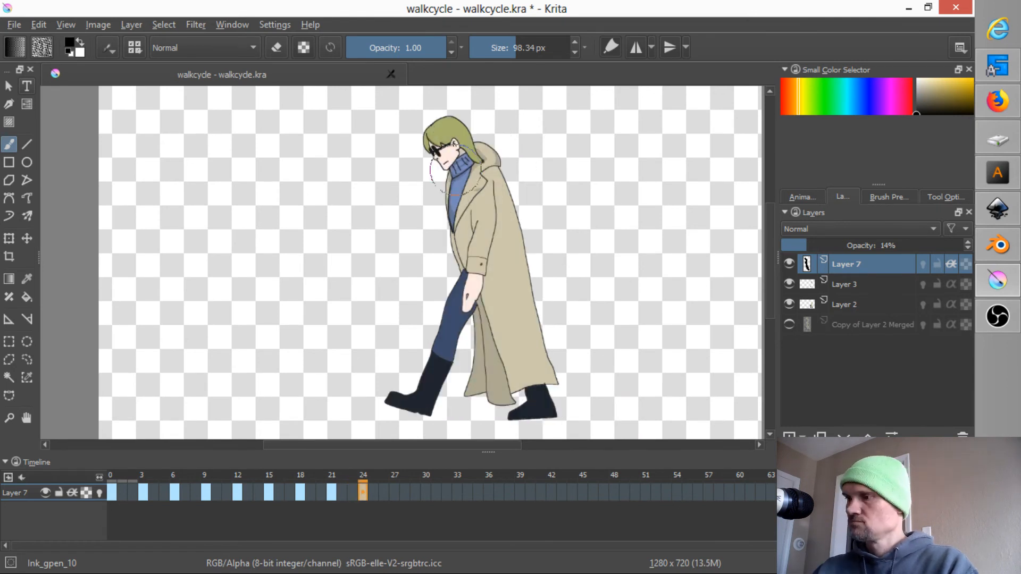
pyautogui.moveTo(431, 158); pyautogui.dragTo(476, 398)
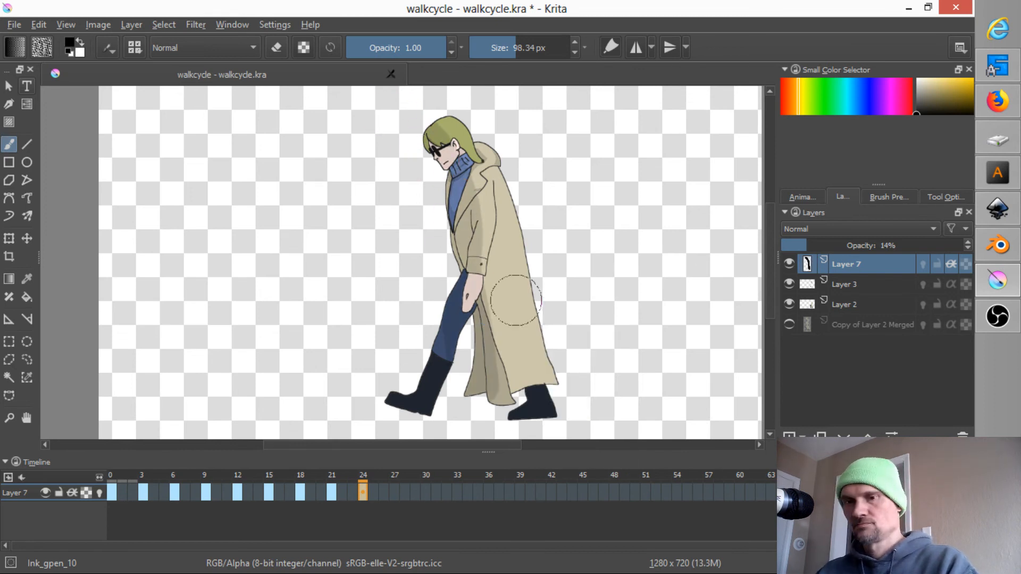
pyautogui.press('.')
pyautogui.press('.')
pyautogui.press('.')
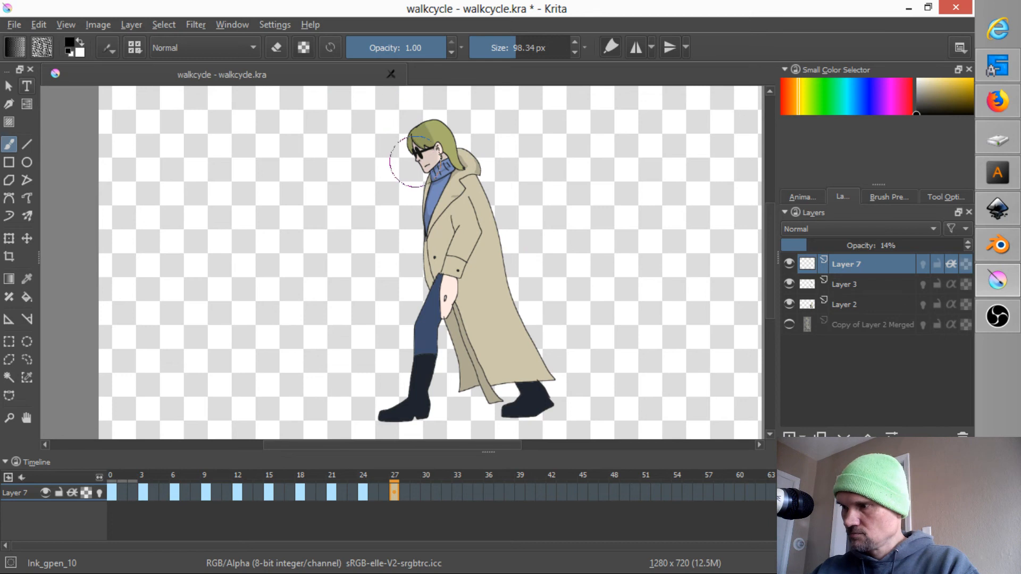
pyautogui.moveTo(410, 160)
pyautogui.mouseDown()
pyautogui.moveTo(444, 338)
pyautogui.moveTo(479, 397)
pyautogui.mouseUp()
# Step: Add shading keyframes at frames 30 and 33 and paint the shadow over the character's front, arm and coat edge
pyautogui.press('.')
pyautogui.press('.')
pyautogui.press('.')
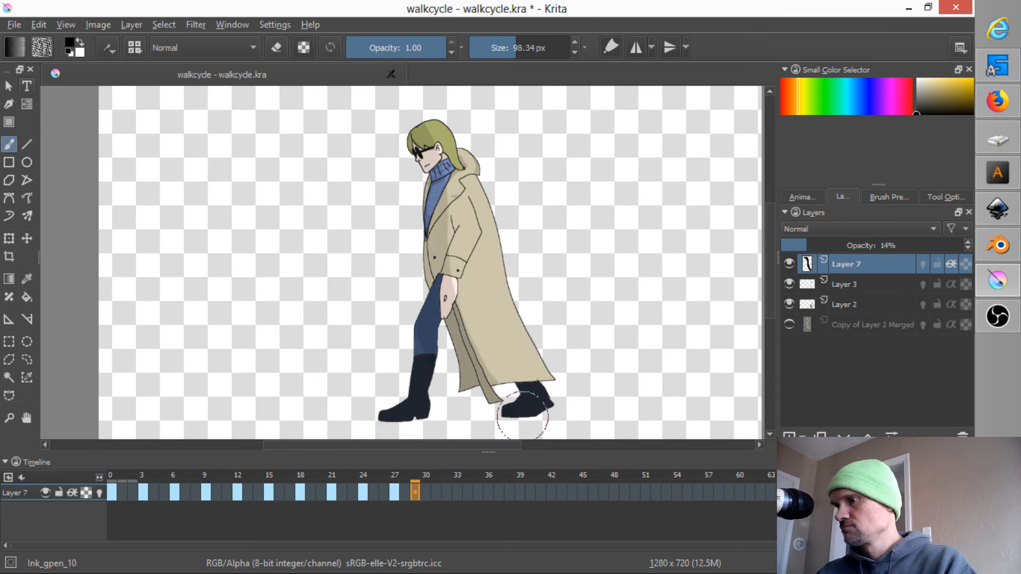
pyautogui.moveTo(351, 110)
pyautogui.mouseDown()
pyautogui.moveTo(395, 177)
pyautogui.moveTo(410, 301)
pyautogui.moveTo(467, 390)
pyautogui.moveTo(490, 408)
pyautogui.mouseUp()
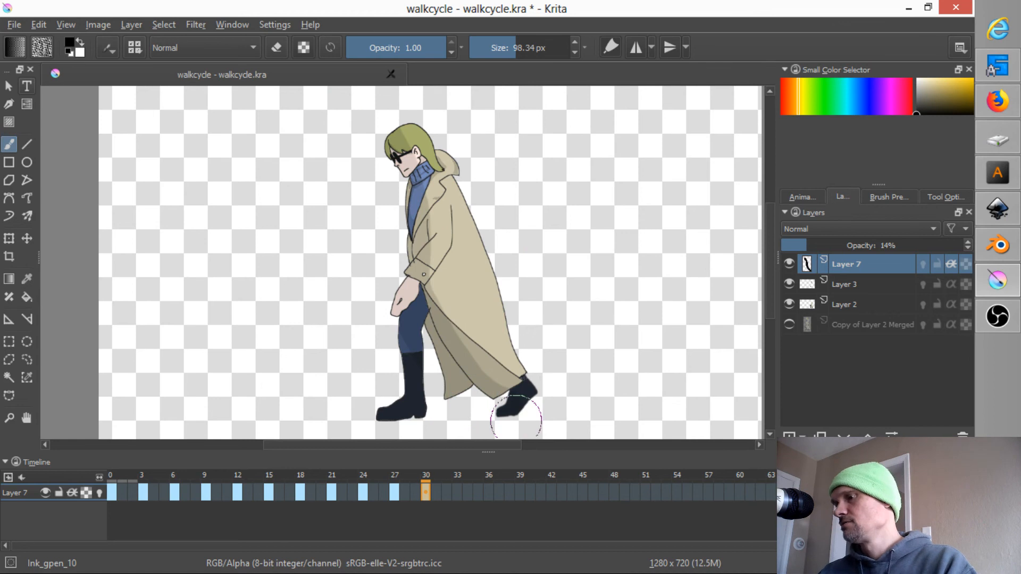
pyautogui.press('.')
pyautogui.press('.')
pyautogui.press('.')
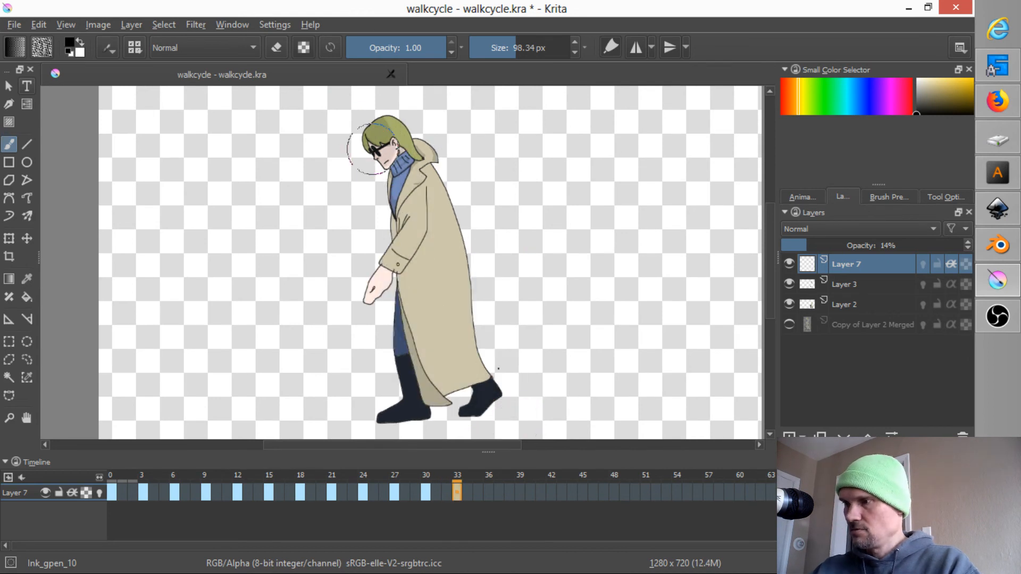
pyautogui.moveTo(372, 149)
pyautogui.mouseDown()
pyautogui.moveTo(389, 196)
pyautogui.moveTo(398, 325)
pyautogui.moveTo(418, 380)
pyautogui.moveTo(476, 428)
pyautogui.mouseUp()
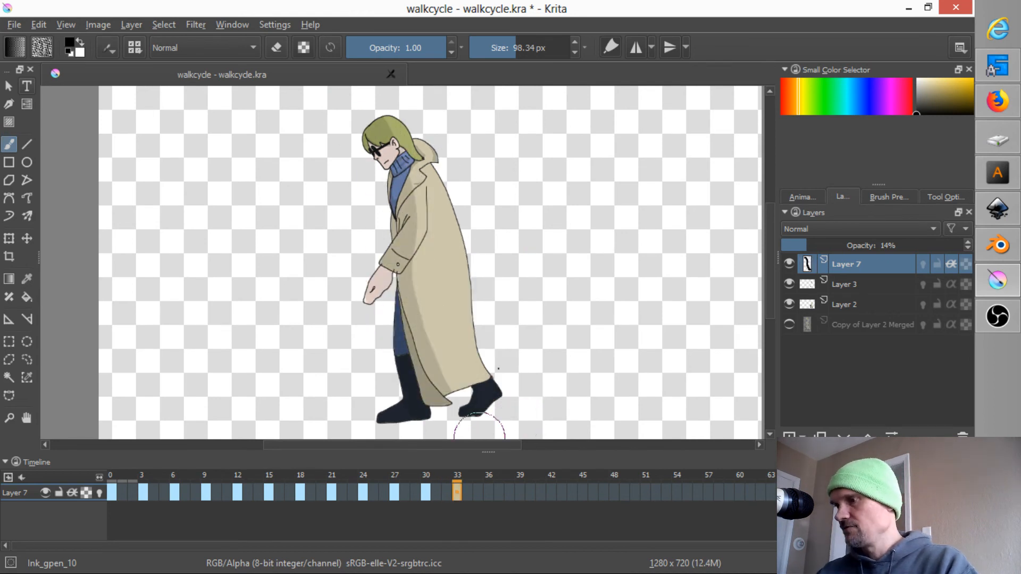
# Step: Add a shading keyframe at frame 36 and paint the shadow over the face, outstretched hand and coat front
pyautogui.press('.')
pyautogui.press('.')
pyautogui.press('.')
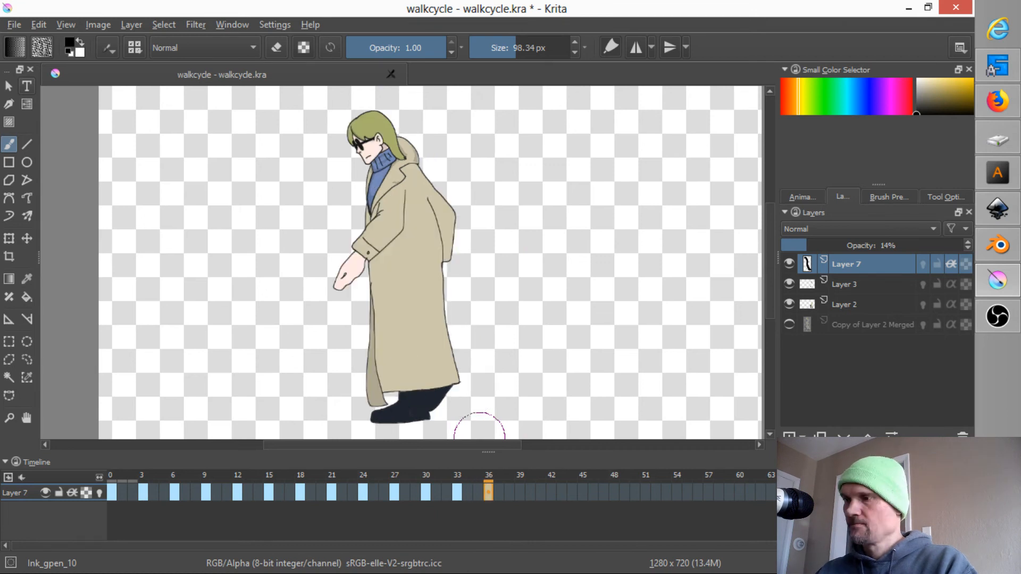
pyautogui.moveTo(351, 141)
pyautogui.mouseDown()
pyautogui.moveTo(369, 197)
pyautogui.moveTo(364, 378)
pyautogui.moveTo(385, 388)
pyautogui.mouseUp()
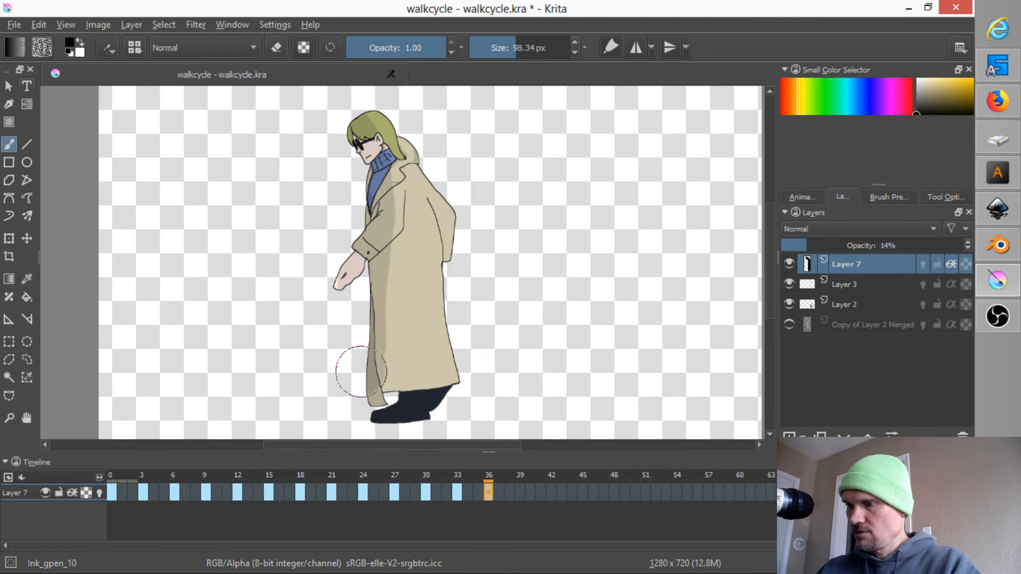
# Step: Undo the last stroke at frame 36, add a shading keyframe at frame 39 and paint the shadow from the face down the coat front
pyautogui.hotkey('ctrl', 'z')
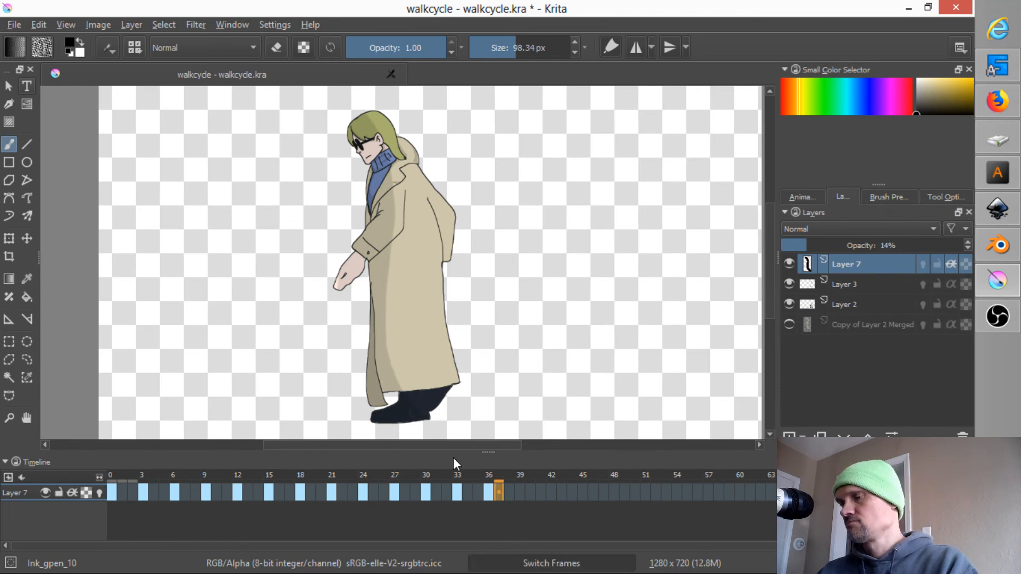
pyautogui.press('.')
pyautogui.press('.')
pyautogui.press('.')
pyautogui.moveTo(322, 117)
pyautogui.mouseDown()
pyautogui.moveTo(351, 167)
pyautogui.moveTo(372, 266)
pyautogui.moveTo(371, 248)
pyautogui.moveTo(335, 271)
pyautogui.moveTo(321, 375)
pyautogui.mouseUp()
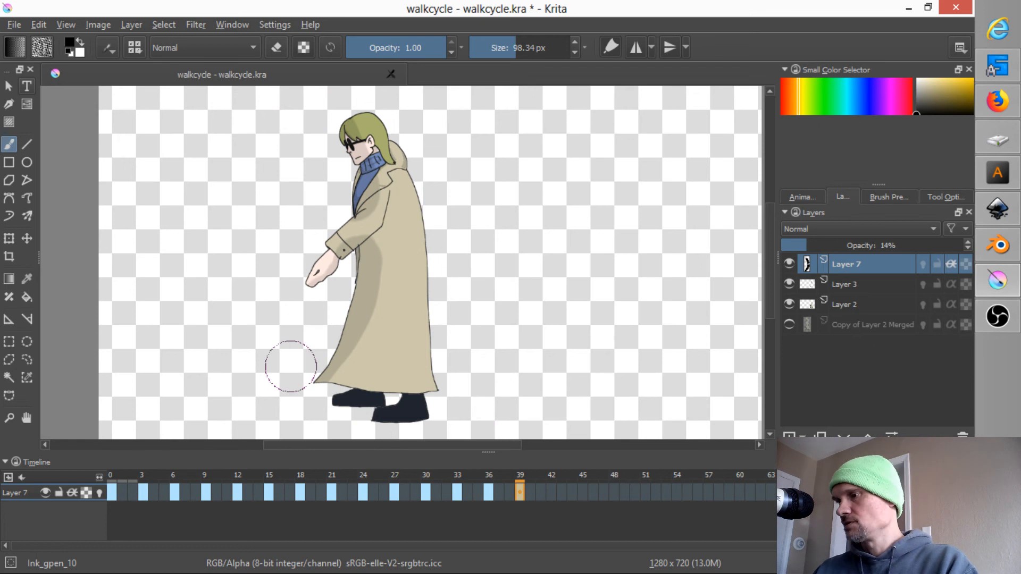
# Step: Add a shading keyframe at frame 42 and paint the shadow over the face, outstretched hand, sleeve and coat front down to the hem
pyautogui.press('.')
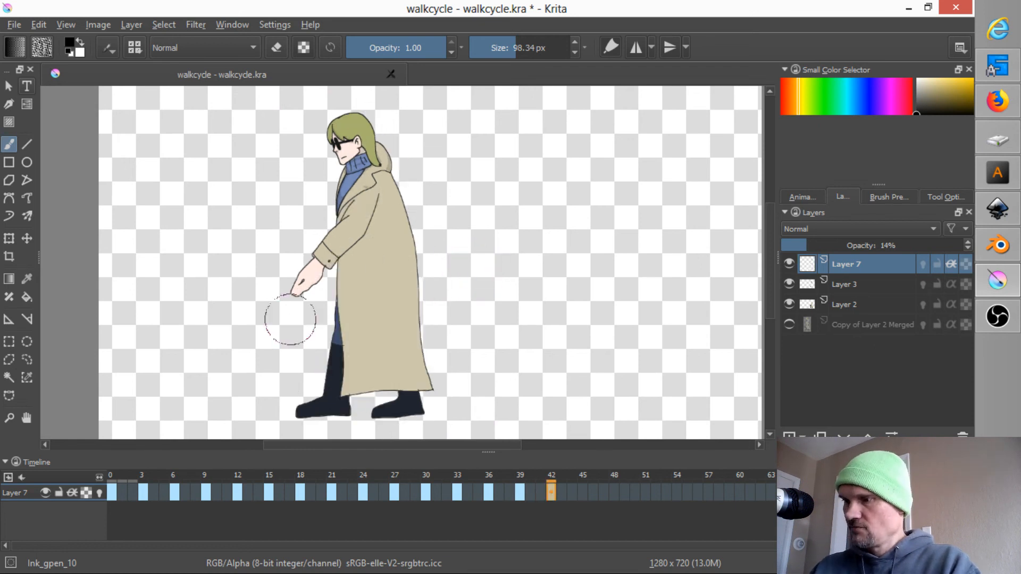
pyautogui.moveTo(290, 319); pyautogui.dragTo(380, 199)
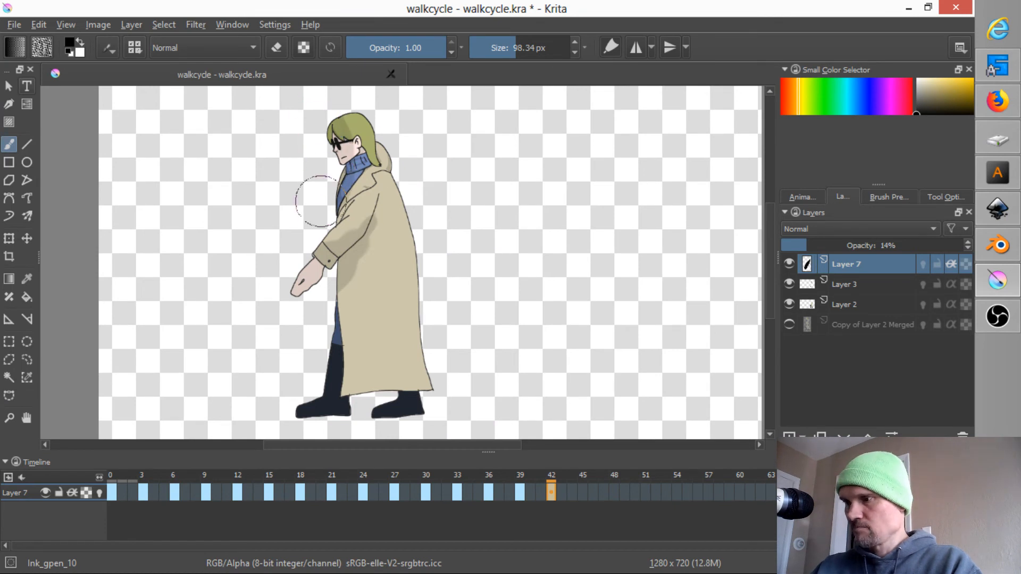
pyautogui.moveTo(352, 289); pyautogui.dragTo(341, 392)
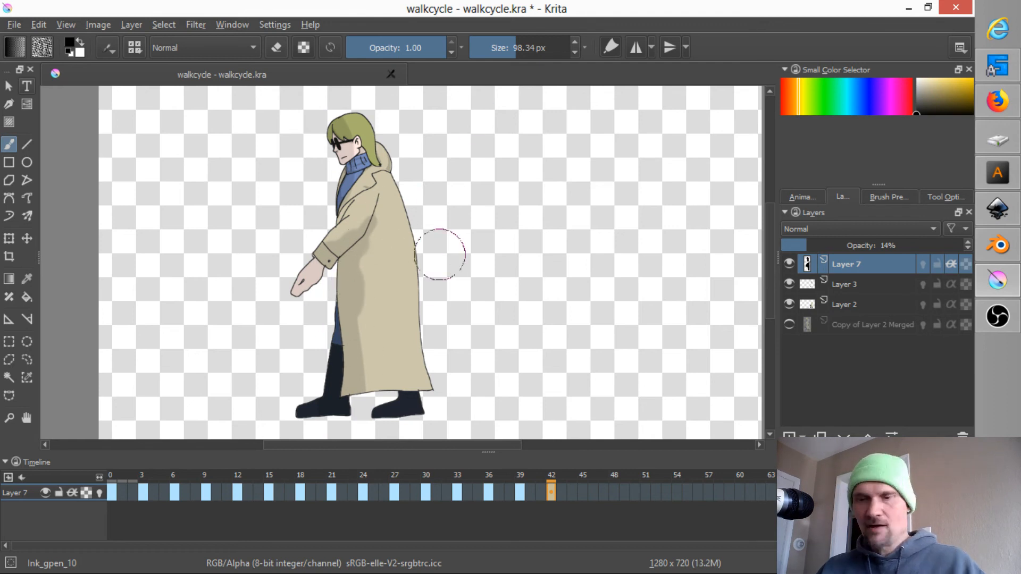
# Step: Reduce the brush size to 31.45 px and check the brush's smoothing setting
pyautogui.press('[')
pyautogui.press('[')
pyautogui.press('[')
pyautogui.press('[')
pyautogui.press('[')
pyautogui.press('[')
pyautogui.press('[')
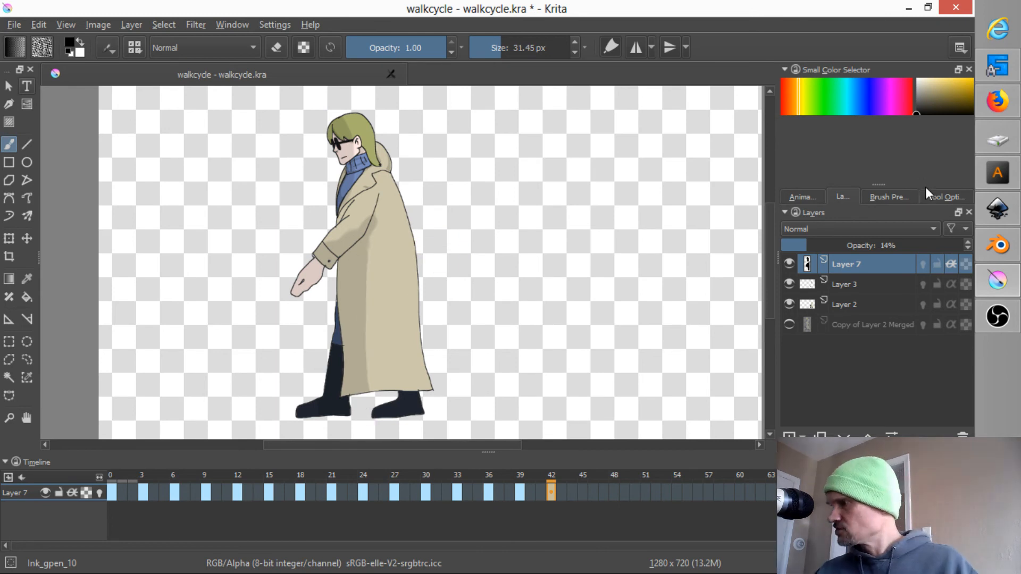
pyautogui.click(888, 196)
pyautogui.click(946, 197)
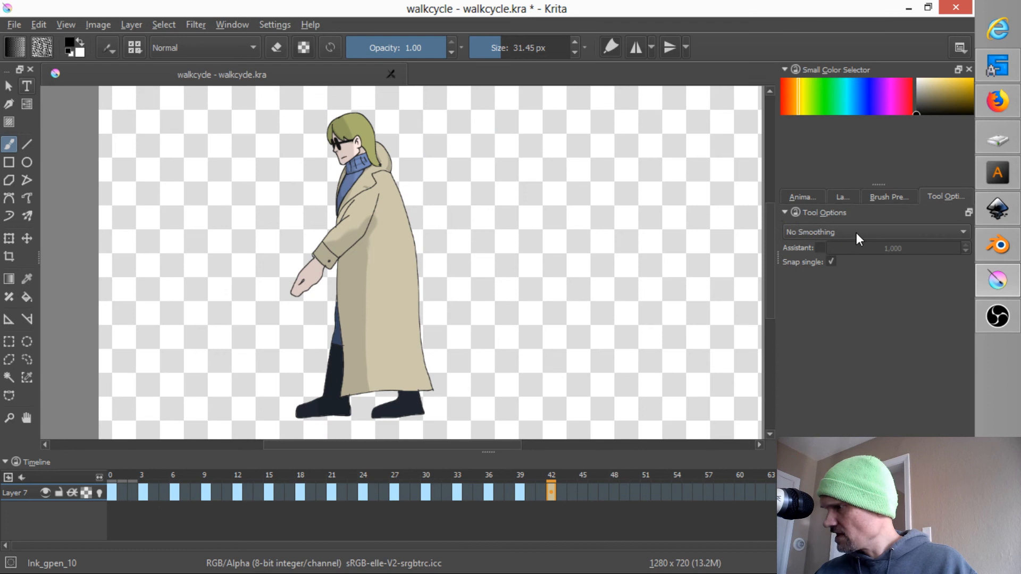
pyautogui.click(844, 197)
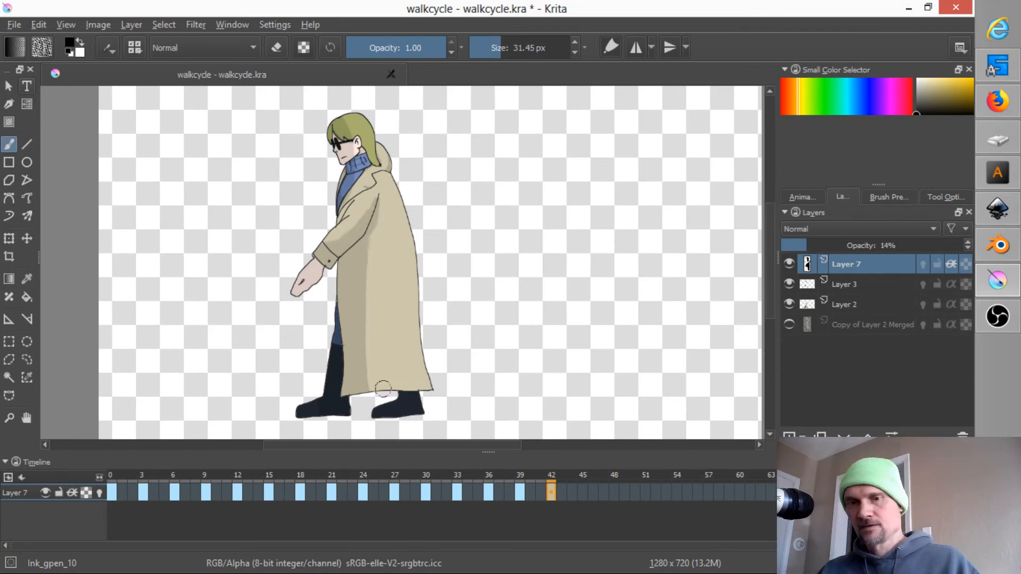
# Step: Add a shading keyframe at frame 45 and paint the shadow from the hair and face along the sleeve and coat front
pyautogui.press('Right')
pyautogui.press('Right')
pyautogui.press('Right')
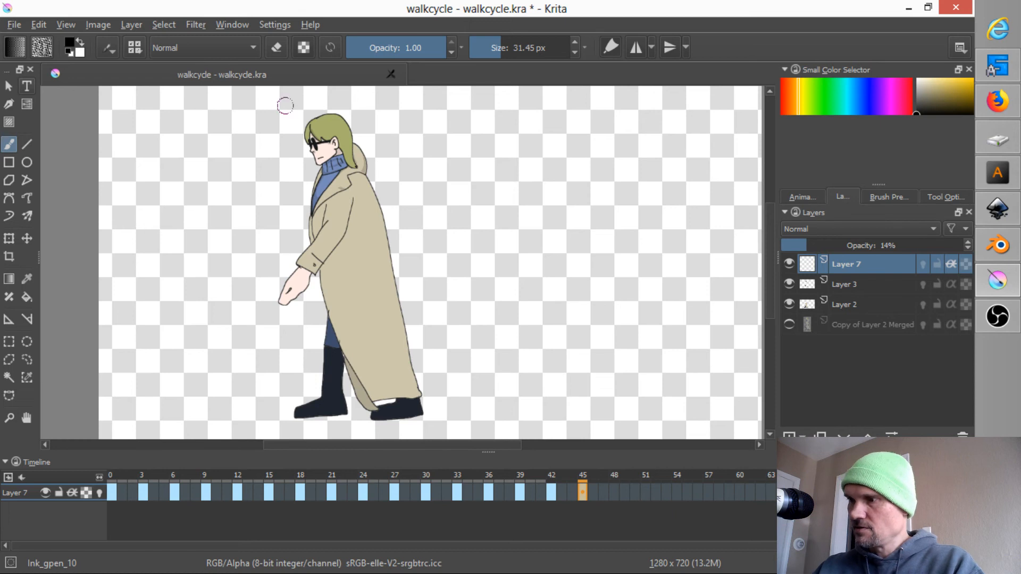
pyautogui.moveTo(316, 113)
pyautogui.mouseDown()
pyautogui.moveTo(323, 278)
pyautogui.moveTo(327, 264)
pyautogui.moveTo(354, 388)
pyautogui.moveTo(383, 426)
pyautogui.moveTo(383, 411)
pyautogui.mouseUp()
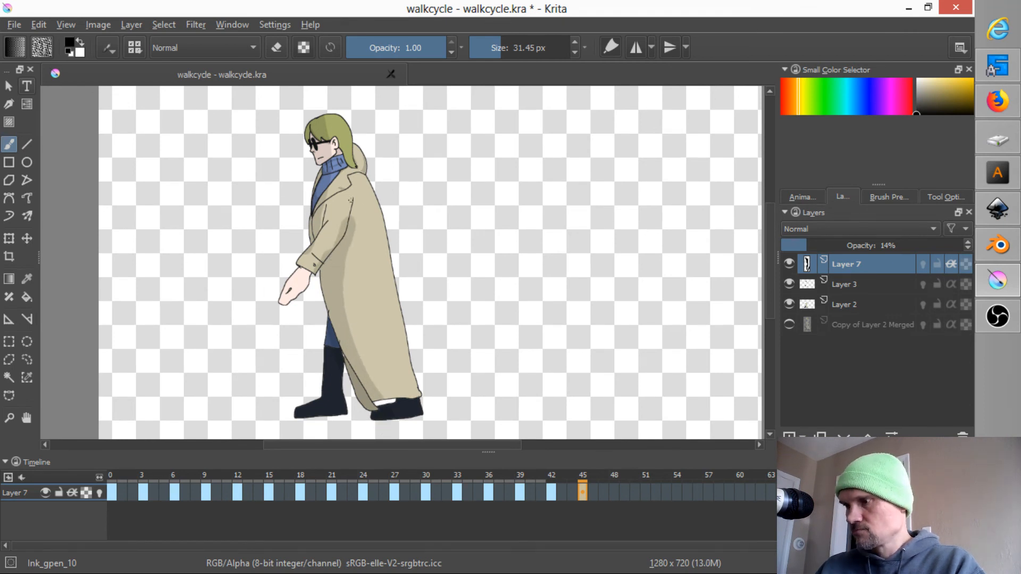
pyautogui.moveTo(350, 207); pyautogui.dragTo(350, 222)
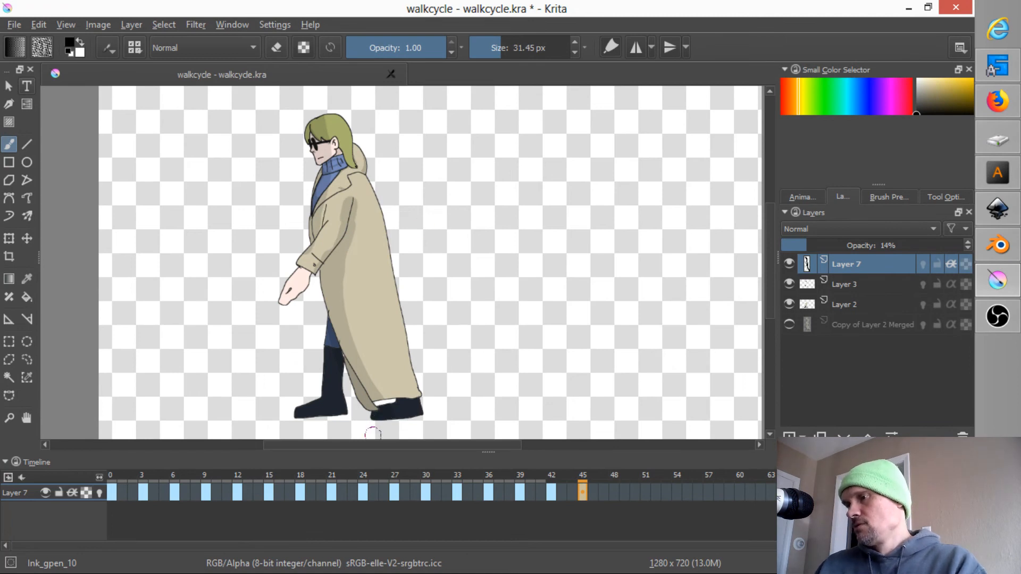
pyautogui.press('e')
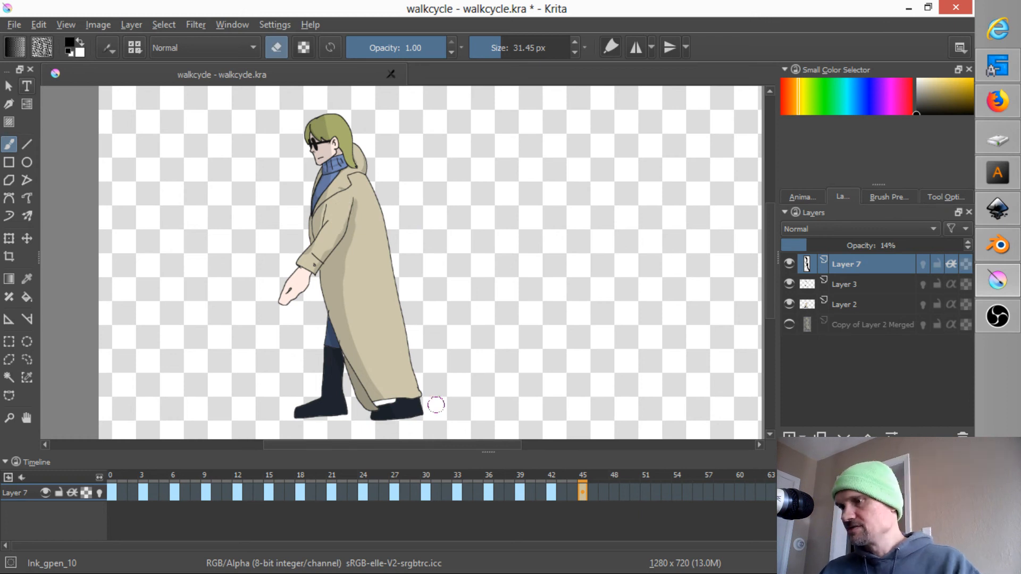
# Step: Clear the carried-over shading on a keyframe at frame 48 and repaint the shadow on the face, under the sleeve and along the coat front
pyautogui.press('.')
pyautogui.press('.')
pyautogui.press('.')
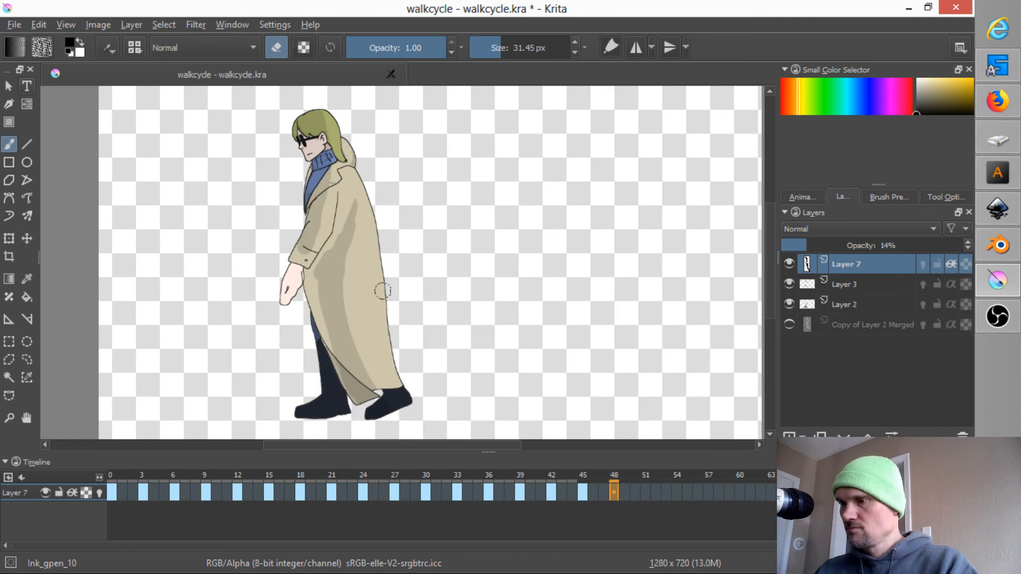
pyautogui.press('Delete')
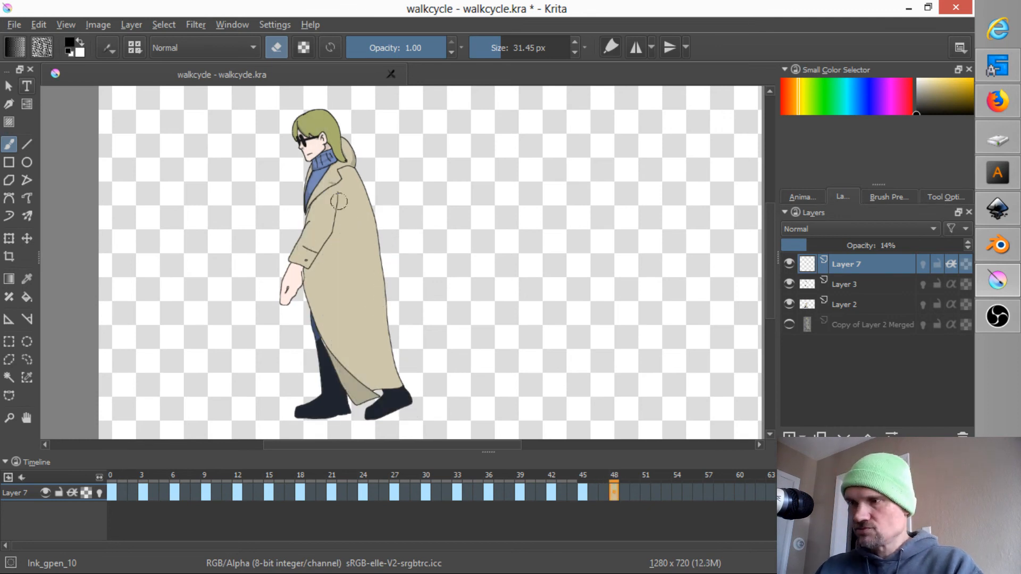
pyautogui.press('e')
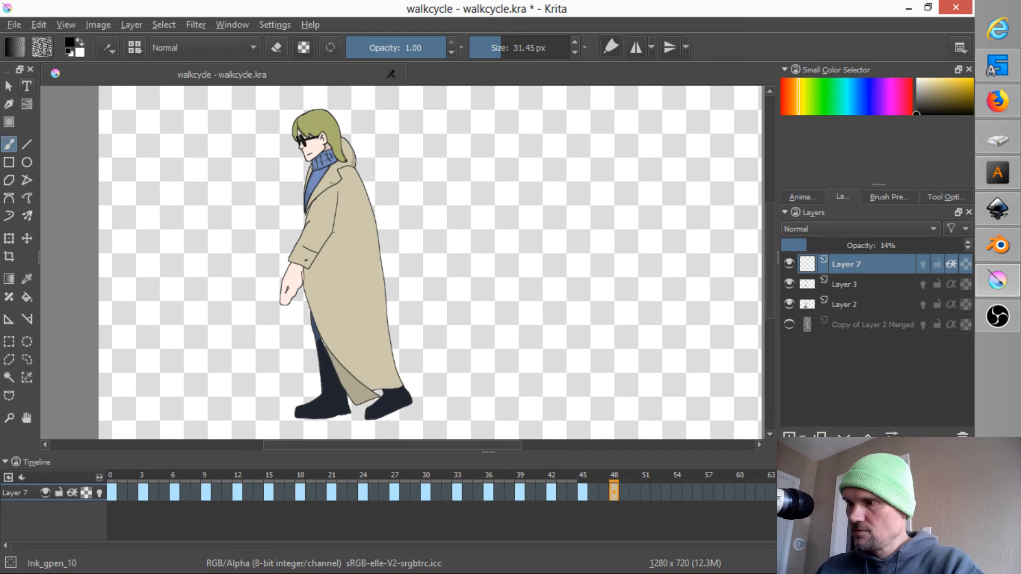
pyautogui.moveTo(334, 228); pyautogui.dragTo(298, 303)
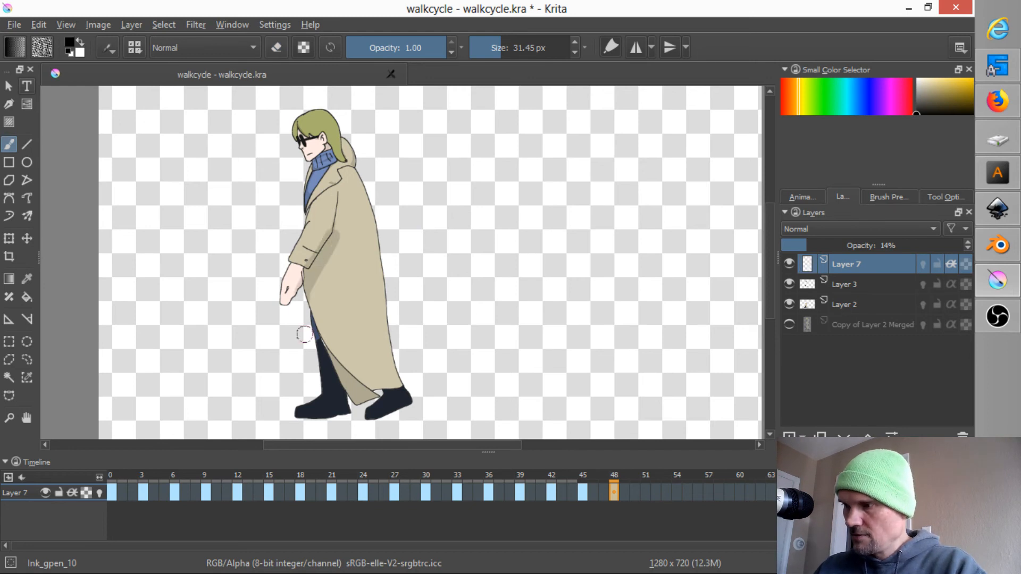
pyautogui.moveTo(322, 261)
pyautogui.mouseDown()
pyautogui.moveTo(308, 303)
pyautogui.moveTo(353, 385)
pyautogui.moveTo(323, 357)
pyautogui.moveTo(382, 395)
pyautogui.mouseUp()
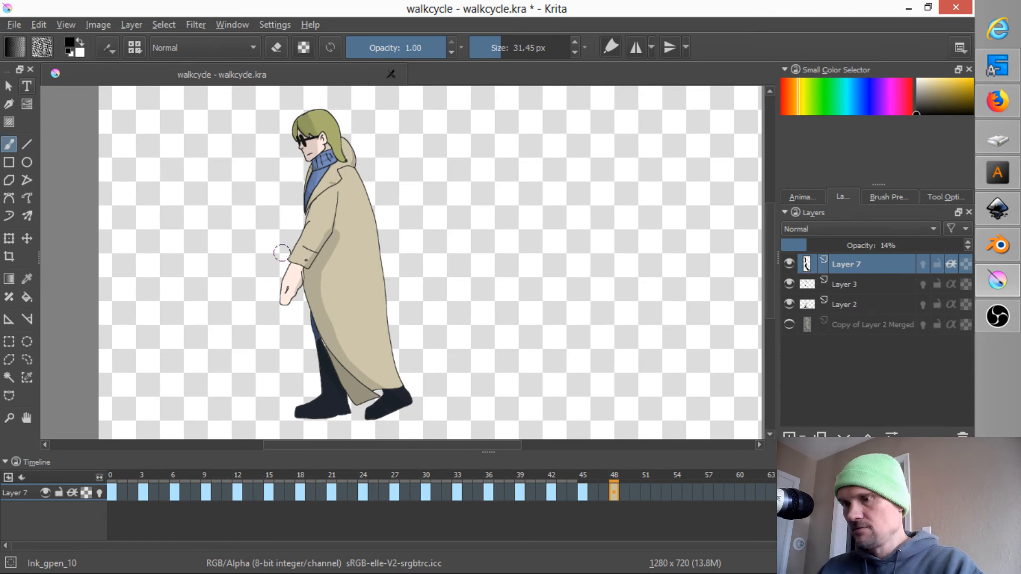
pyautogui.press('.')
pyautogui.press('.')
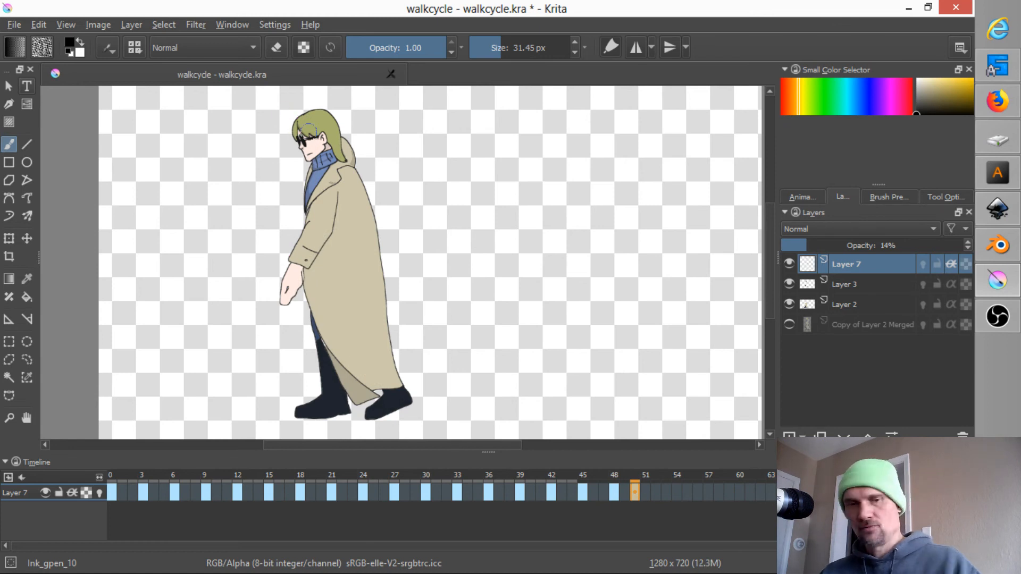
pyautogui.rightClick(635, 496)
pyautogui.click(641, 503)
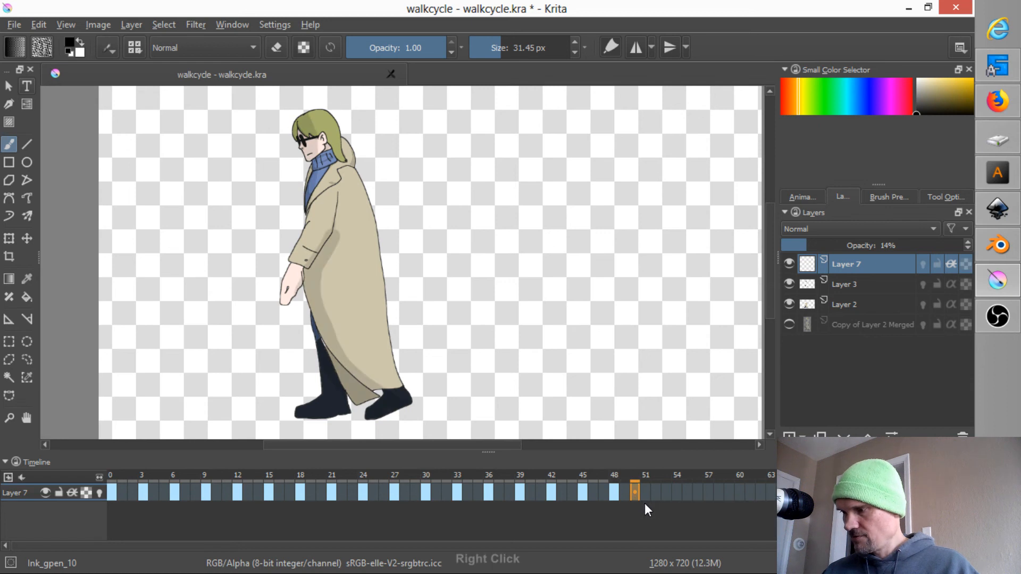
# Step: Add a blank shading keyframe at frame 51
pyautogui.press('.')
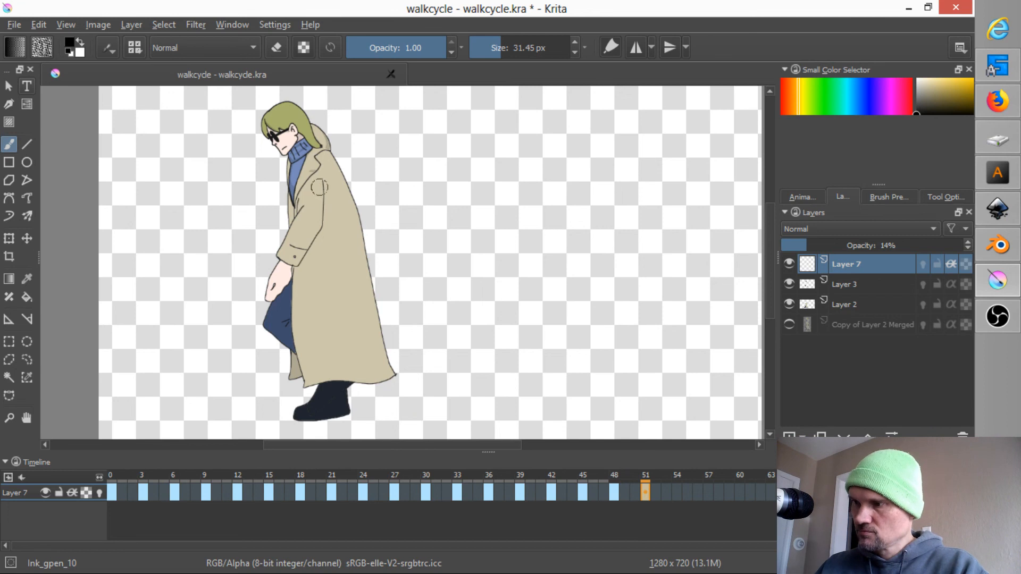
# Step: Paint translucent shadows on the coat front, sleeve, head, legs and boot of the walking figure at frame 51 on Layer 7
pyautogui.moveTo(317, 225)
pyautogui.mouseDown()
pyautogui.moveTo(291, 296)
pyautogui.moveTo(291, 355)
pyautogui.moveTo(309, 405)
pyautogui.mouseUp()
pyautogui.moveTo(297, 284)
pyautogui.mouseDown()
pyautogui.moveTo(324, 401)
pyautogui.moveTo(305, 317)
pyautogui.moveTo(316, 241)
pyautogui.mouseUp()
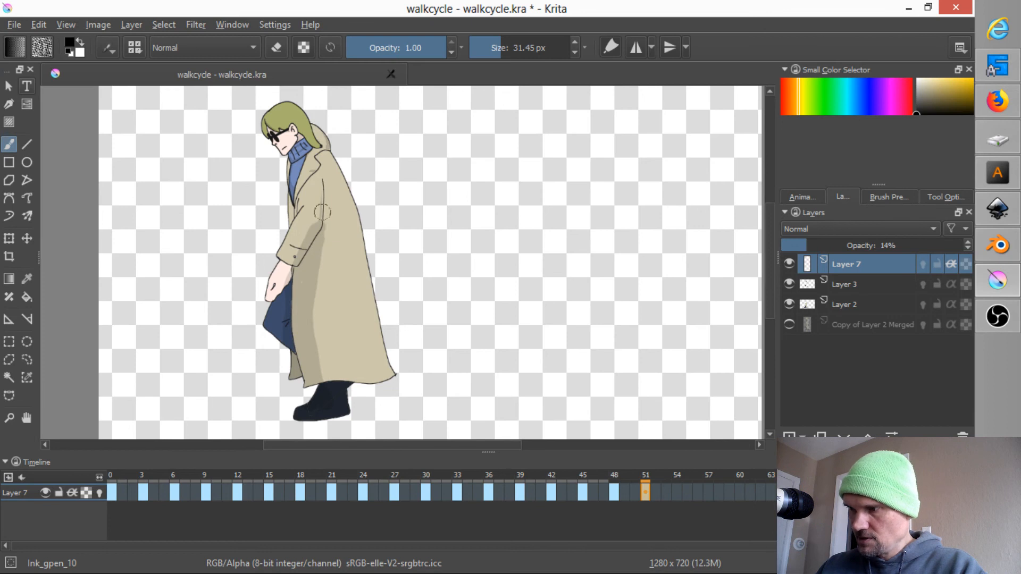
pyautogui.moveTo(312, 120)
pyautogui.mouseDown()
pyautogui.moveTo(269, 136)
pyautogui.moveTo(260, 115)
pyautogui.moveTo(285, 154)
pyautogui.moveTo(284, 195)
pyautogui.mouseUp()
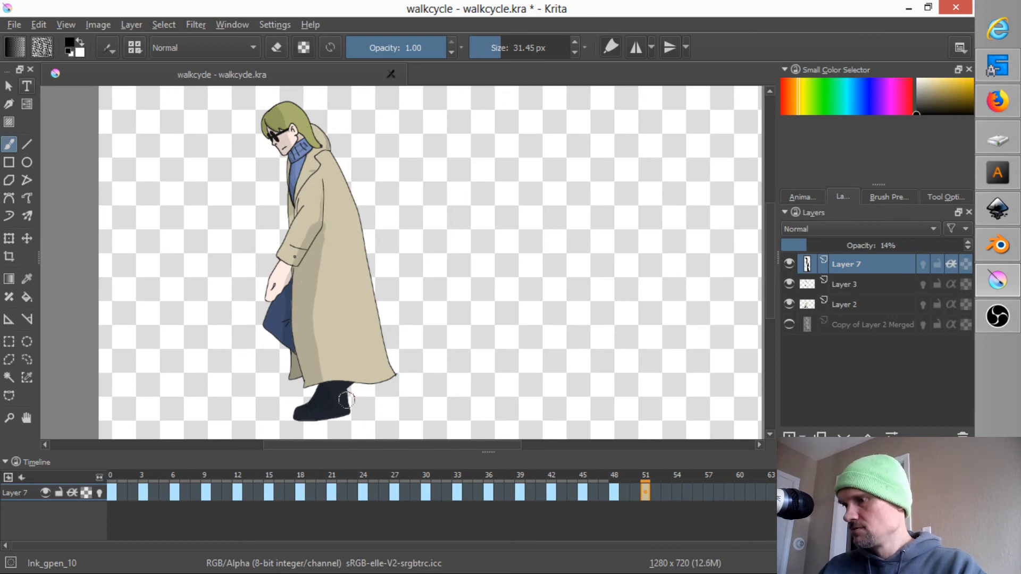
pyautogui.moveTo(402, 359); pyautogui.dragTo(396, 363)
# Step: Add a blank Layer 7 keyframe at frame 54 and paint the shadow down the figure's front from head to boots
pyautogui.press('Right')
pyautogui.press('Right')
pyautogui.press('Right')
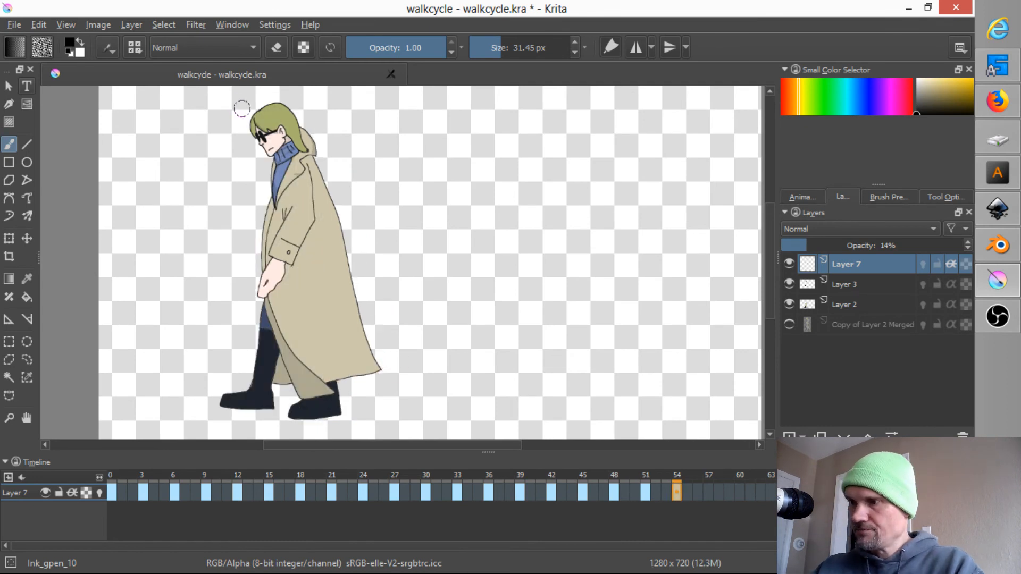
pyautogui.moveTo(241, 104)
pyautogui.mouseDown()
pyautogui.moveTo(271, 160)
pyautogui.moveTo(263, 271)
pyautogui.moveTo(308, 396)
pyautogui.mouseUp()
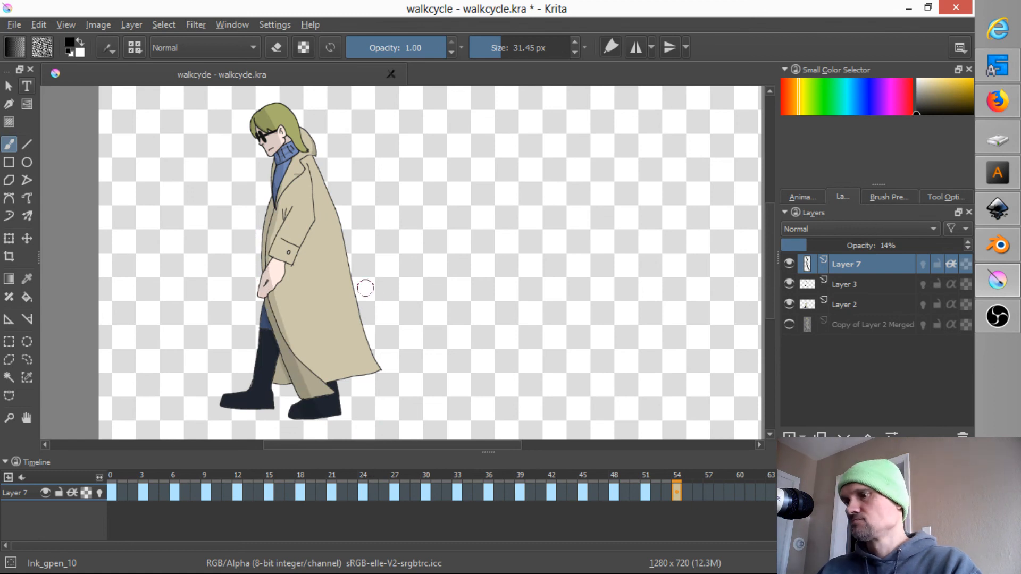
# Step: Add a blank Layer 7 keyframe at frame 57, shade the figure's front from head to boots, and enlarge the brush to 127.84 px
pyautogui.press('Right')
pyautogui.press('Right')
pyautogui.press('Right')
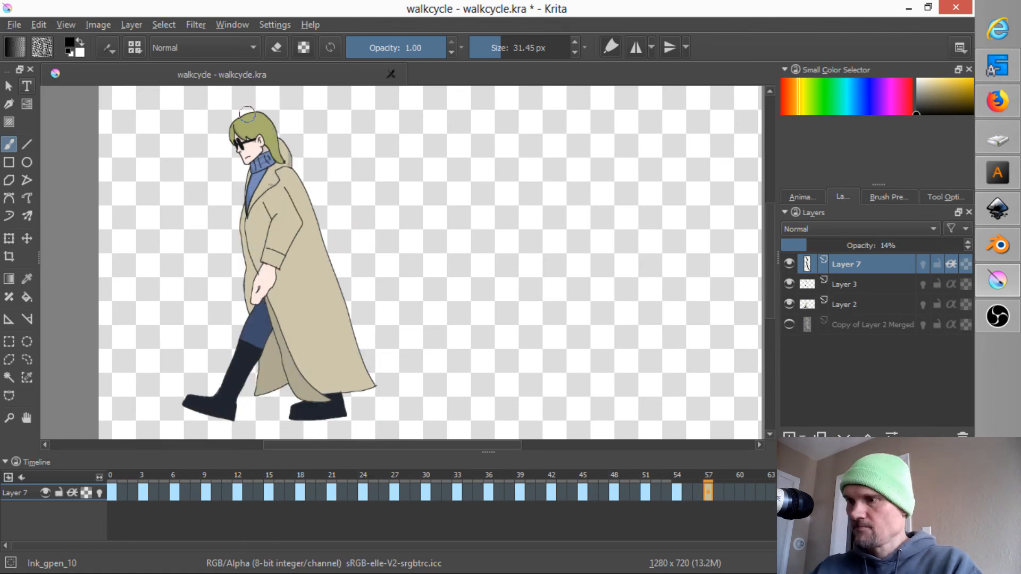
pyautogui.moveTo(244, 148)
pyautogui.mouseDown()
pyautogui.moveTo(259, 212)
pyautogui.moveTo(250, 164)
pyautogui.moveTo(246, 293)
pyautogui.moveTo(306, 399)
pyautogui.mouseUp()
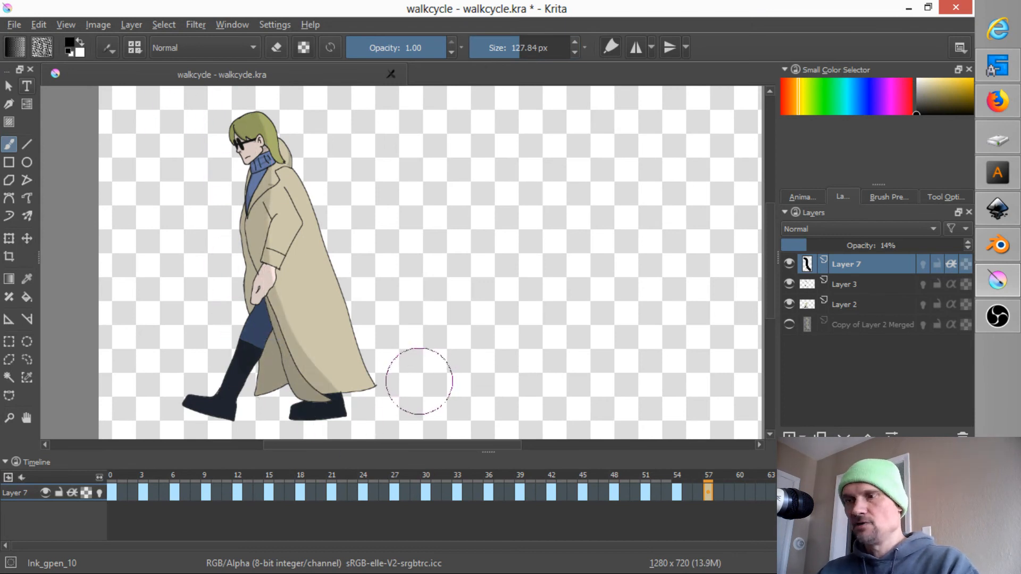
# Step: Add blank Layer 7 keyframes at frames 60 and 63 and paint the shadow along the figure's front in both drawings
pyautogui.press('.')
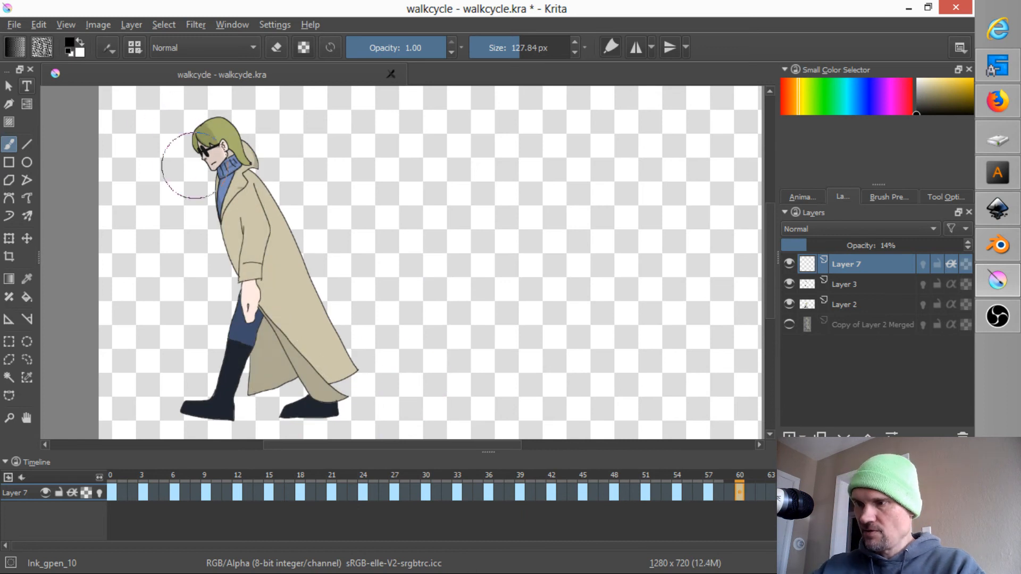
pyautogui.moveTo(211, 210)
pyautogui.mouseDown()
pyautogui.moveTo(246, 335)
pyautogui.moveTo(319, 404)
pyautogui.mouseUp()
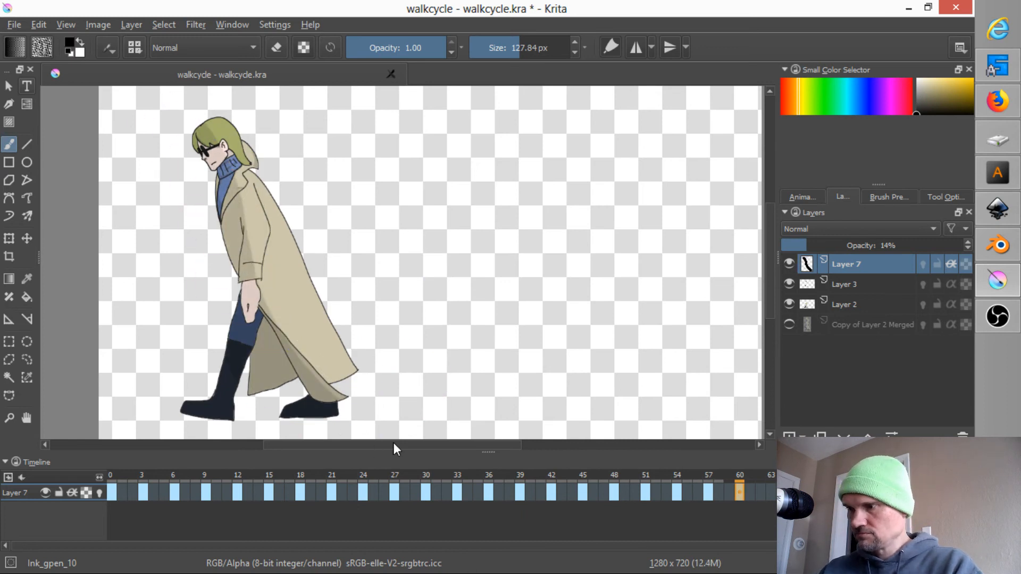
pyautogui.press('.')
pyautogui.press('.')
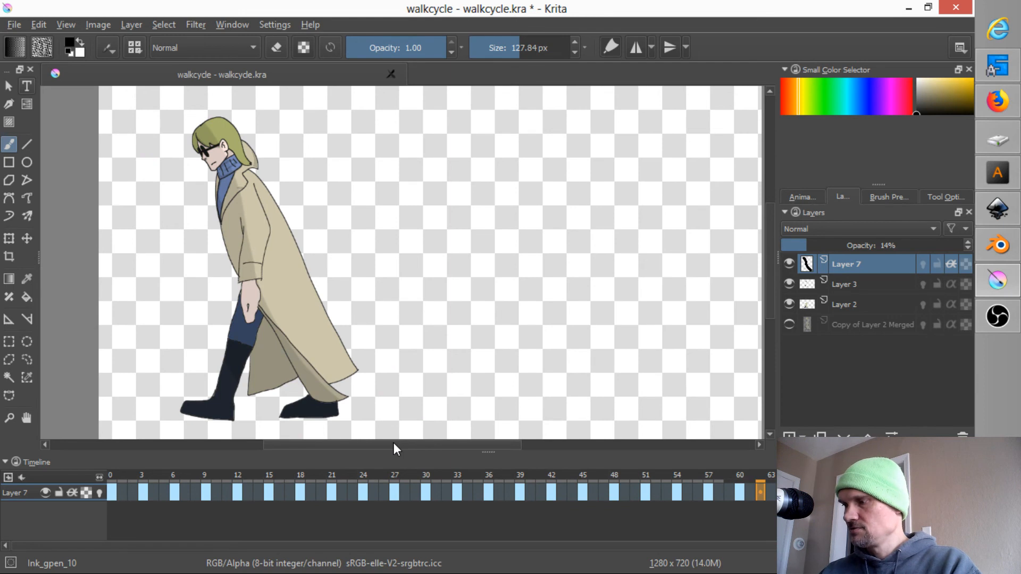
pyautogui.press('.')
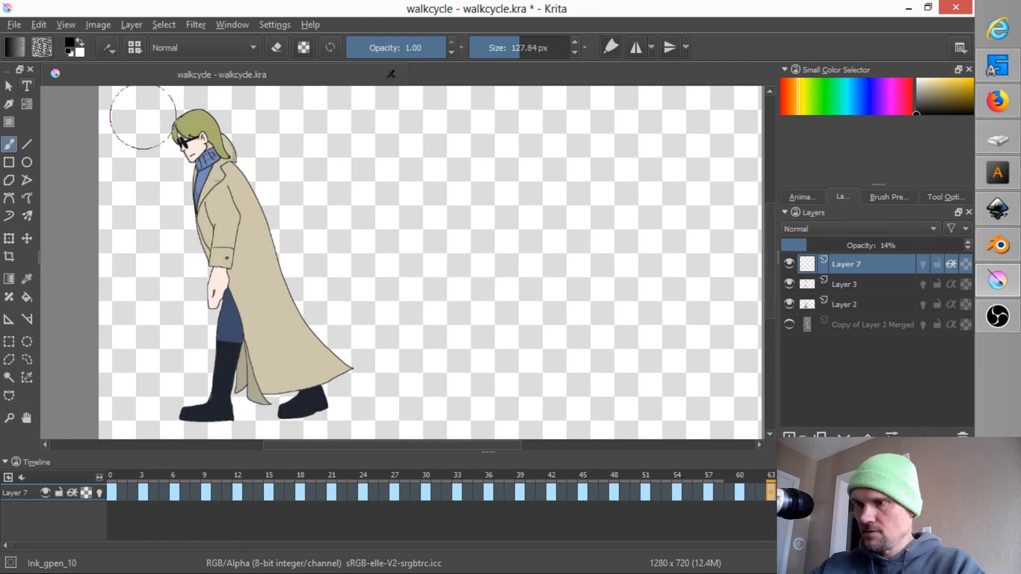
pyautogui.moveTo(144, 117)
pyautogui.mouseDown()
pyautogui.moveTo(177, 149)
pyautogui.moveTo(178, 186)
pyautogui.moveTo(238, 371)
pyautogui.mouseUp()
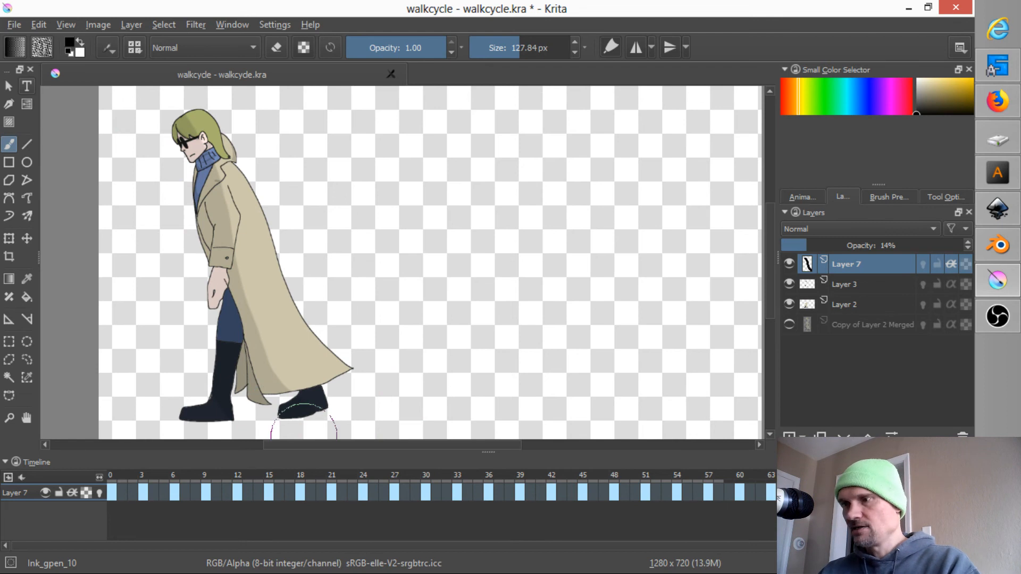
# Step: Shade the front of the figure from head to boots in the two drawings following frame 63
pyautogui.press('.')
pyautogui.moveTo(182, 114)
pyautogui.mouseDown()
pyautogui.moveTo(147, 120)
pyautogui.moveTo(162, 191)
pyautogui.moveTo(154, 333)
pyautogui.moveTo(217, 332)
pyautogui.moveTo(189, 264)
pyautogui.moveTo(198, 238)
pyautogui.moveTo(190, 338)
pyautogui.moveTo(165, 435)
pyautogui.mouseUp()
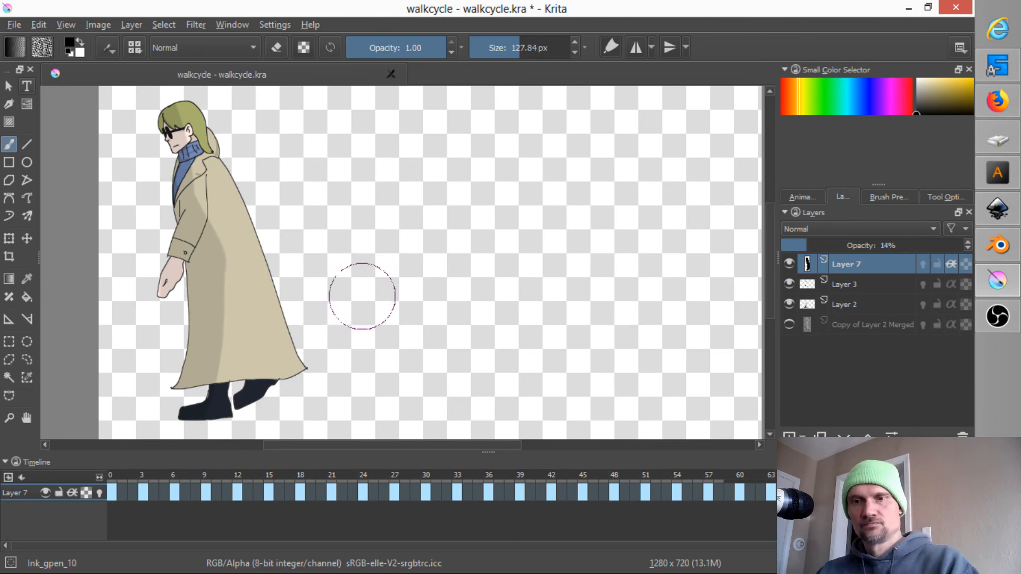
pyautogui.press('.')
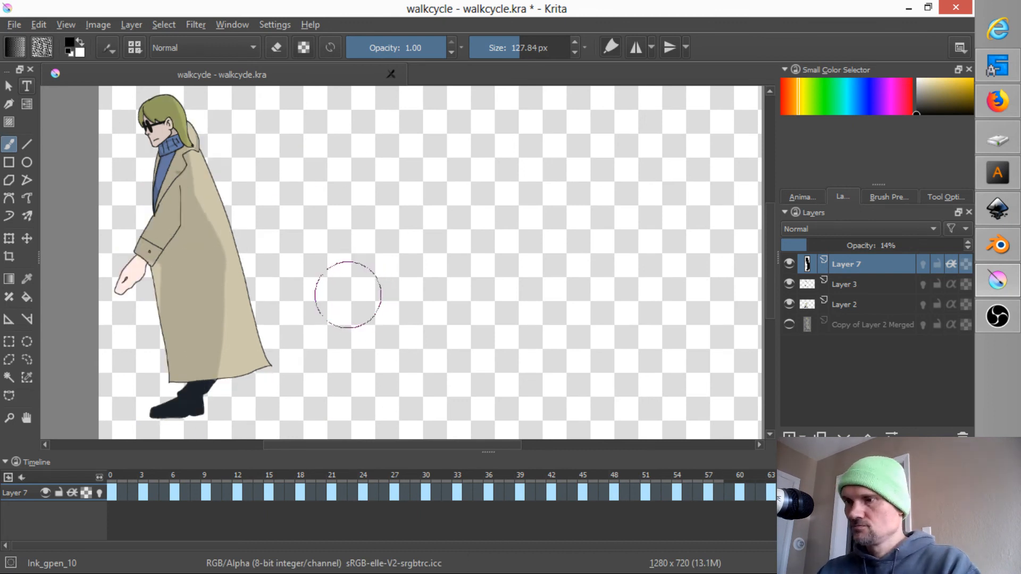
pyautogui.press('.')
pyautogui.moveTo(107, 97)
pyautogui.mouseDown()
pyautogui.moveTo(132, 177)
pyautogui.moveTo(162, 428)
pyautogui.mouseUp()
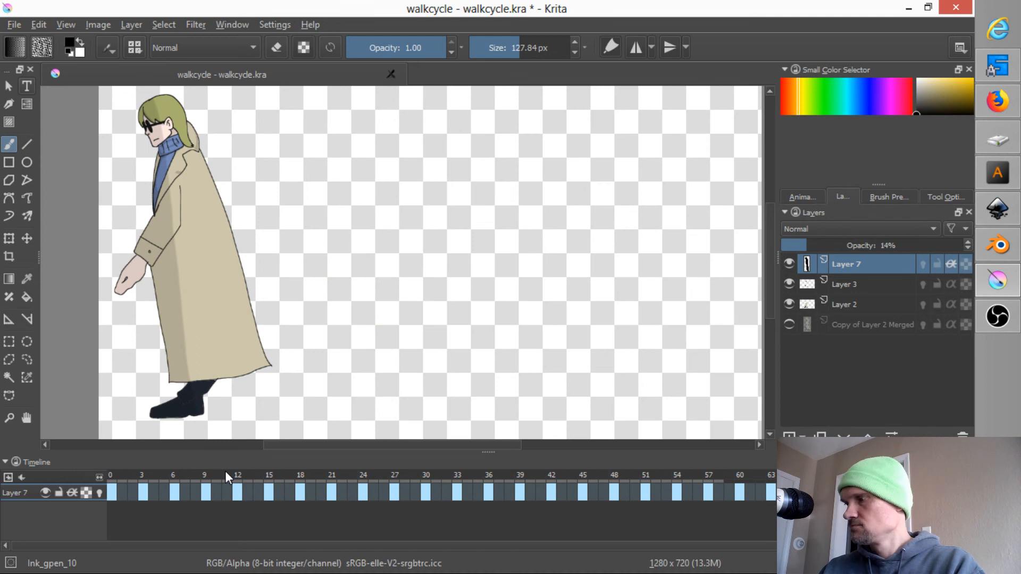
# Step: Go back to the drawing at frame 3 and reduce the brush size to 14.34 px
pyautogui.click(144, 473)
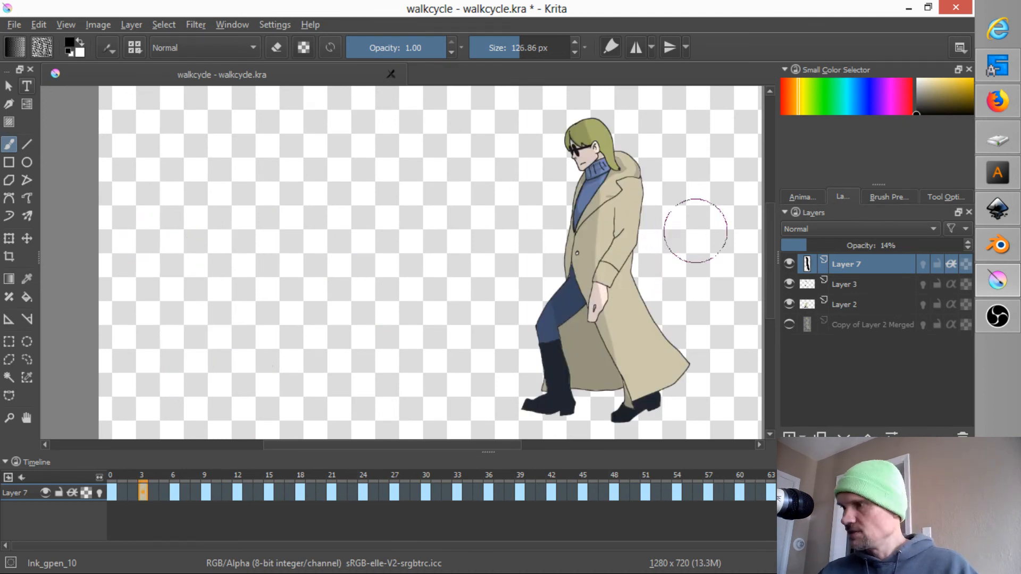
pyautogui.press('[')
pyautogui.press('[')
pyautogui.press('[')
pyautogui.press('[')
pyautogui.press('[')
pyautogui.press('[')
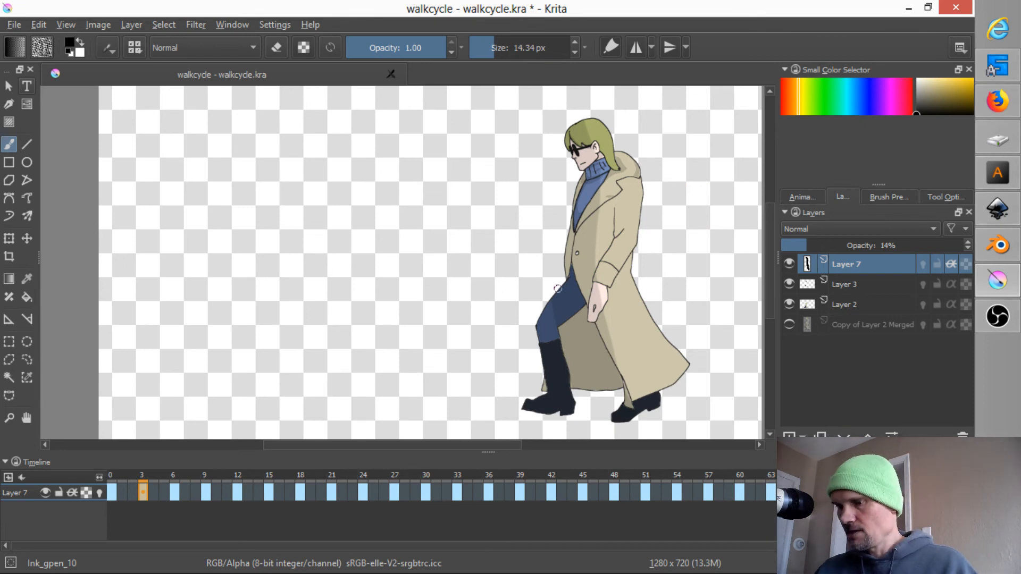
# Step: Go through the Layer 7 keyframes from frame 0 to frame 18, examining the coat and sleeve shadows in each drawing
pyautogui.click(111, 492)
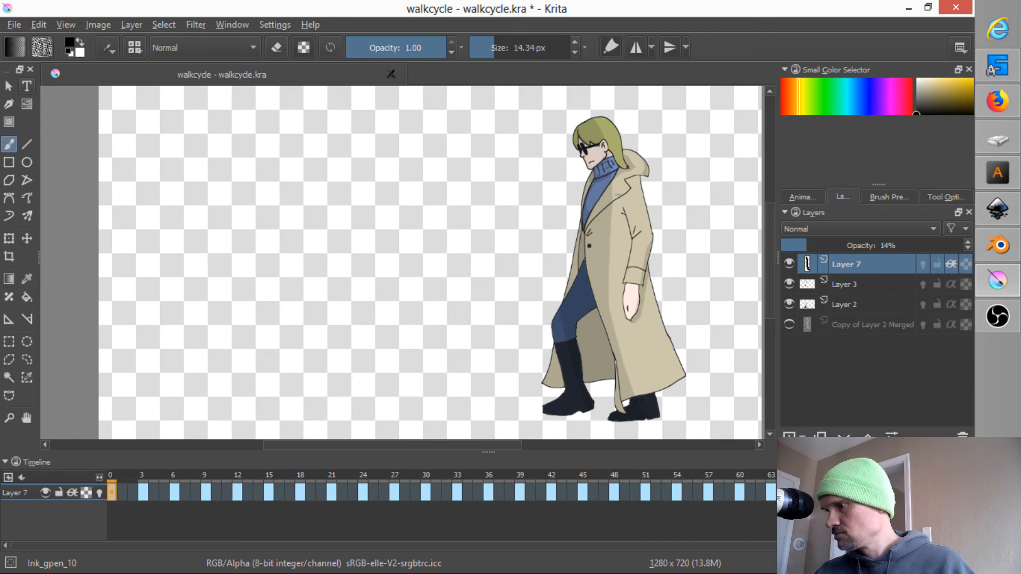
pyautogui.press('Right')
pyautogui.press('Right')
pyautogui.press('Right')
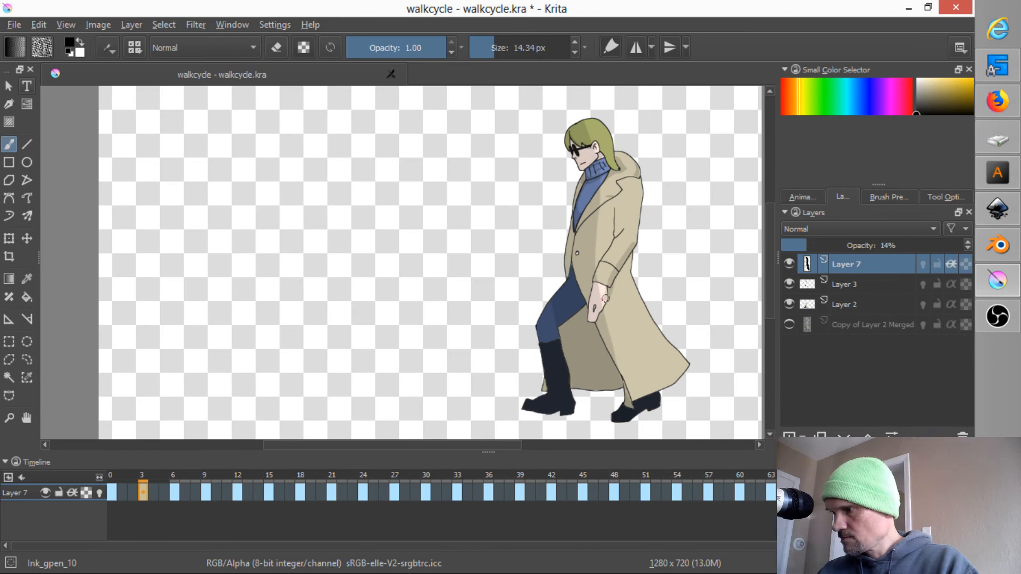
pyautogui.press('Right')
pyautogui.press('Right')
pyautogui.press('Right')
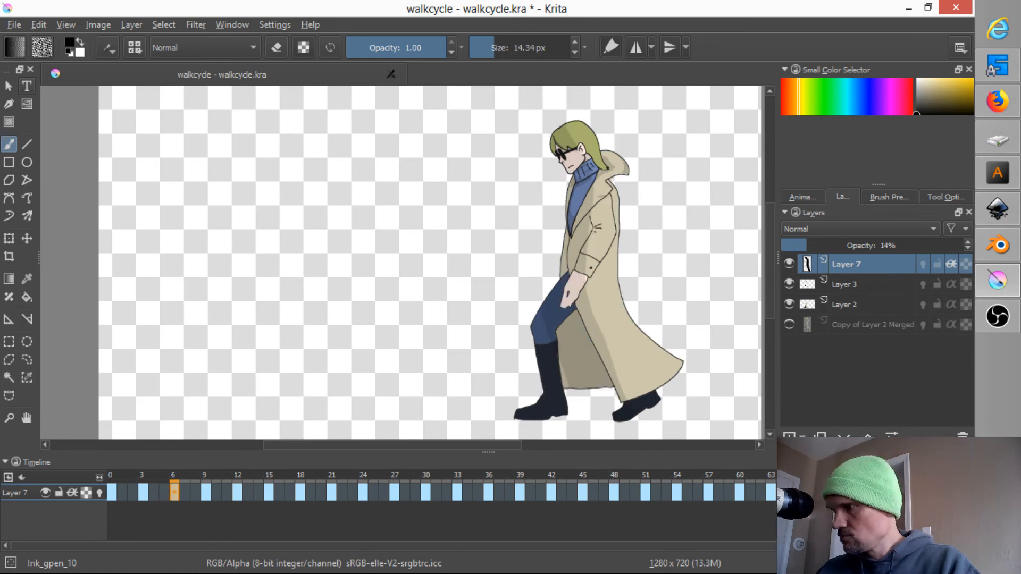
pyautogui.press('Right')
pyautogui.press('Right')
pyautogui.press('Right')
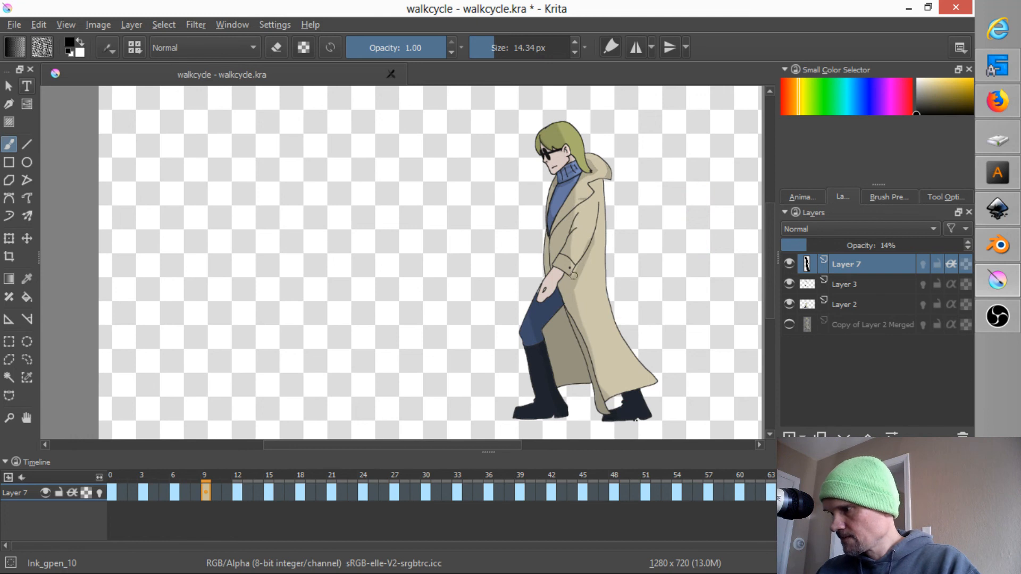
pyautogui.press('Right')
pyautogui.press('Right')
pyautogui.press('Right')
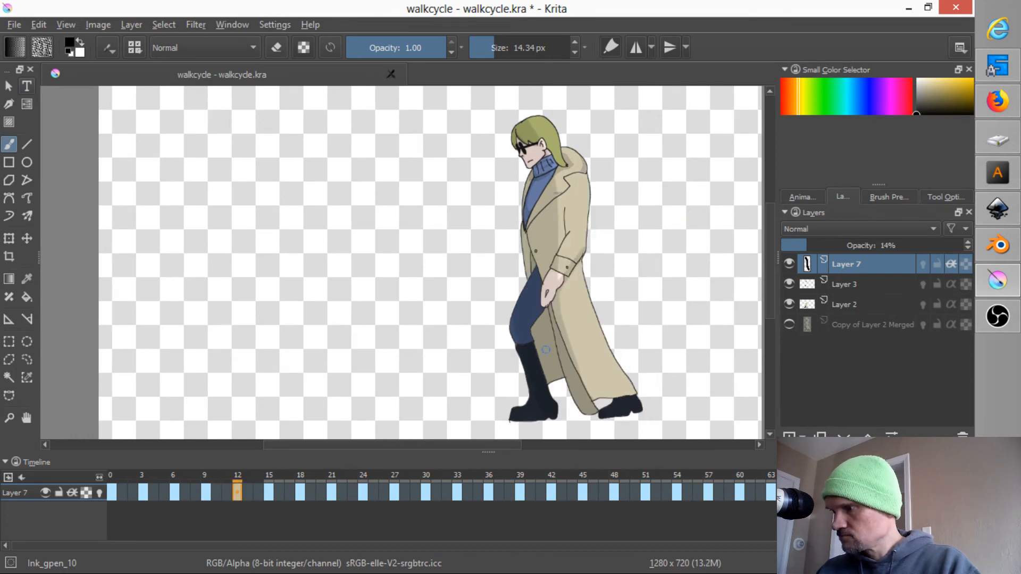
pyautogui.press('Right')
pyautogui.press('Right')
pyautogui.press('Right')
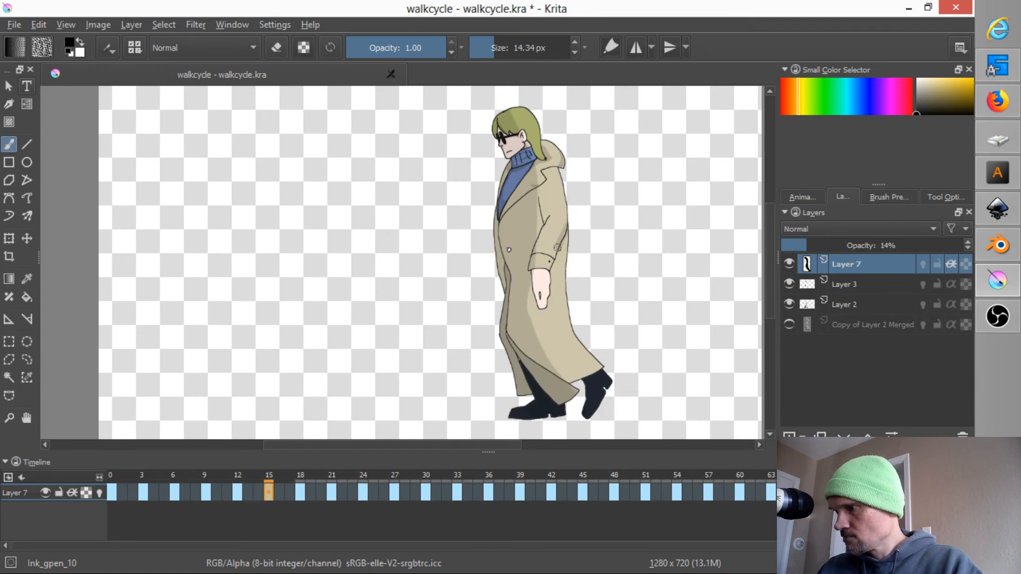
pyautogui.press('Right')
pyautogui.press('Right')
pyautogui.press('Right')
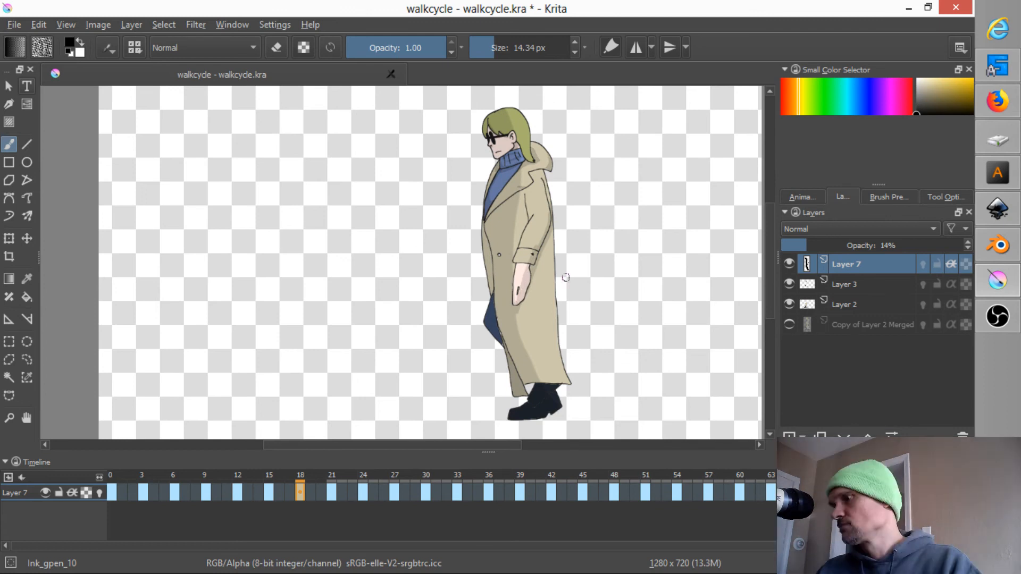
# Step: Examine the shadows on the coat, sleeves and legs in the keyframes from frame 21 to frame 36
pyautogui.press('Right')
pyautogui.press('Right')
pyautogui.press('Right')
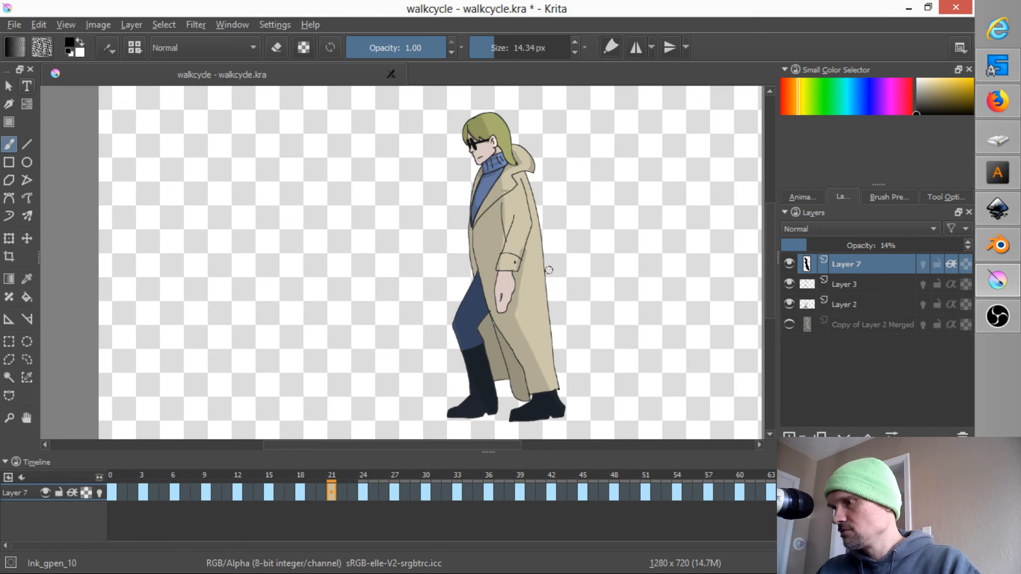
pyautogui.press('Right')
pyautogui.press('Right')
pyautogui.press('Right')
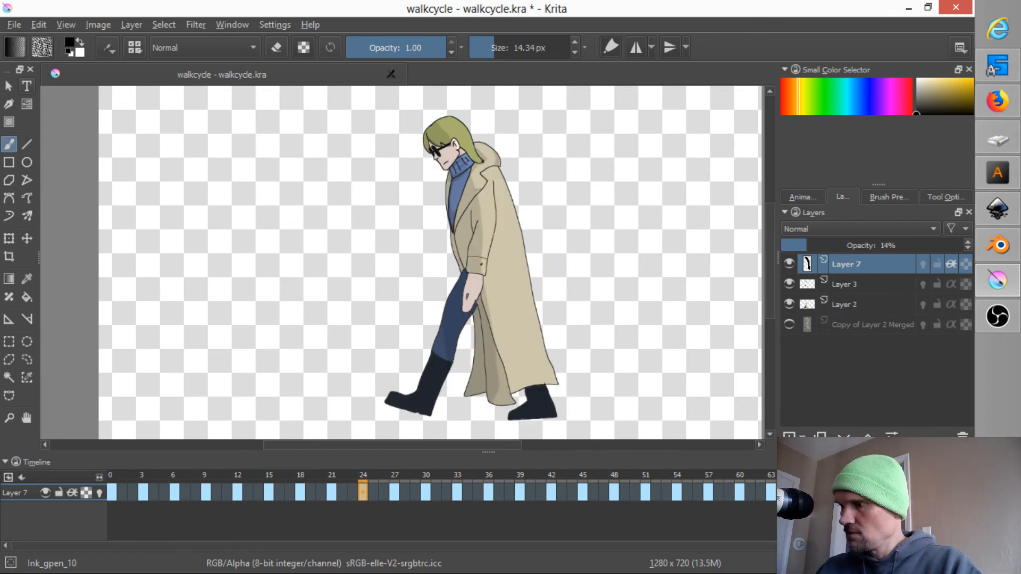
pyautogui.press('Right')
pyautogui.press('Right')
pyautogui.press('Right')
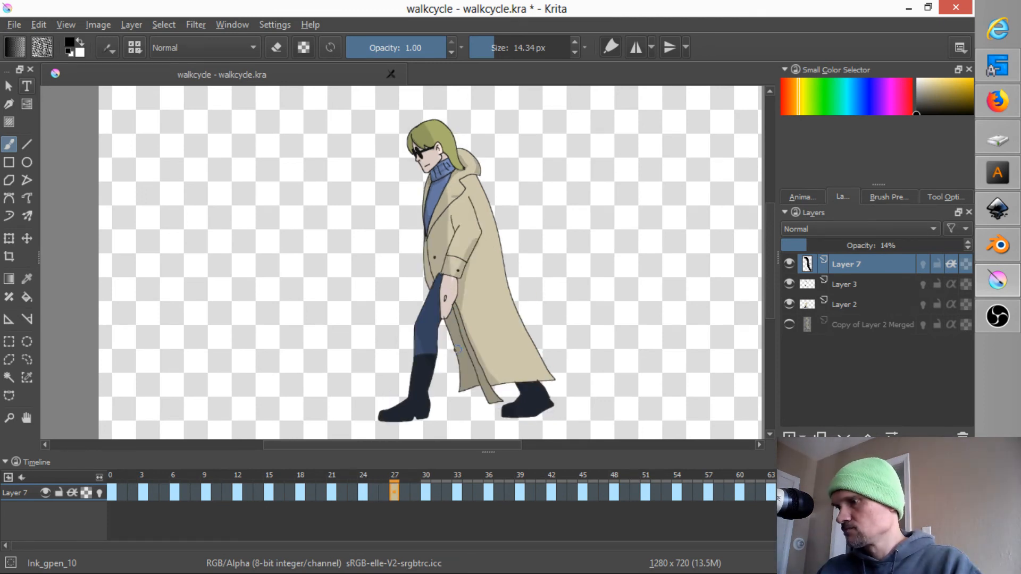
pyautogui.press('Right')
pyautogui.press('Right')
pyautogui.press('Right')
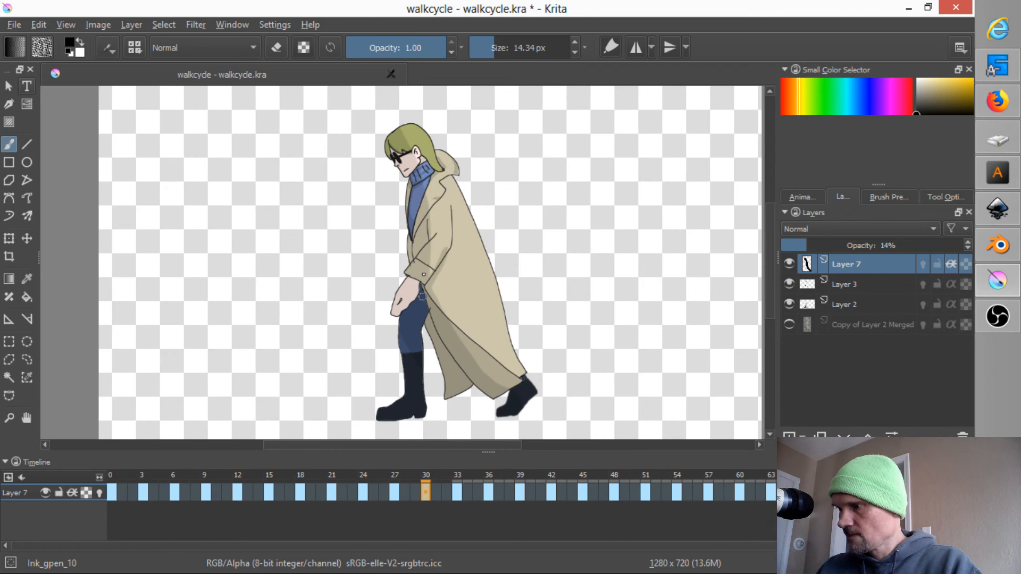
pyautogui.press('Right')
pyautogui.press('Right')
pyautogui.press('Right')
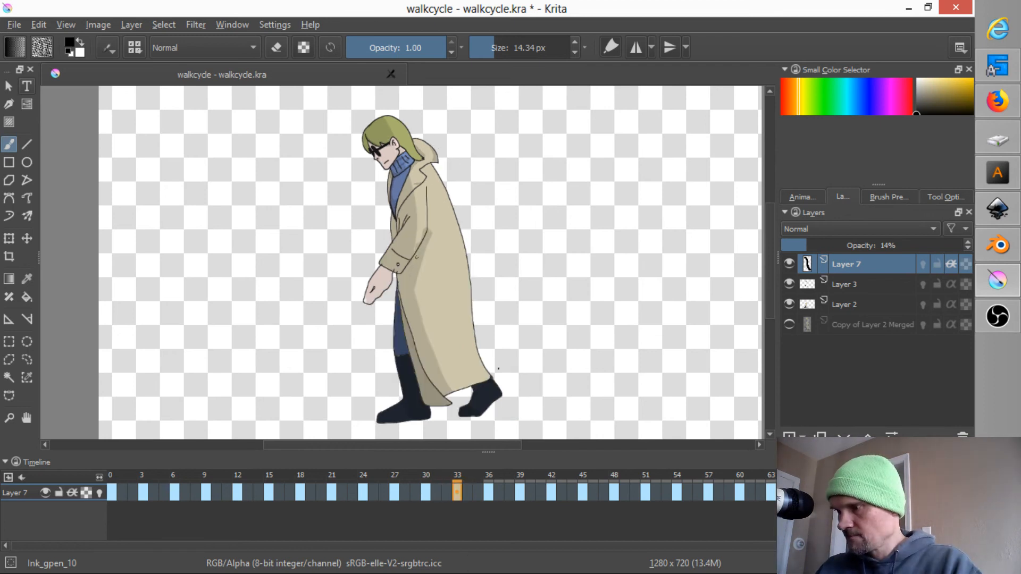
pyautogui.press('Right')
pyautogui.press('Right')
pyautogui.press('Right')
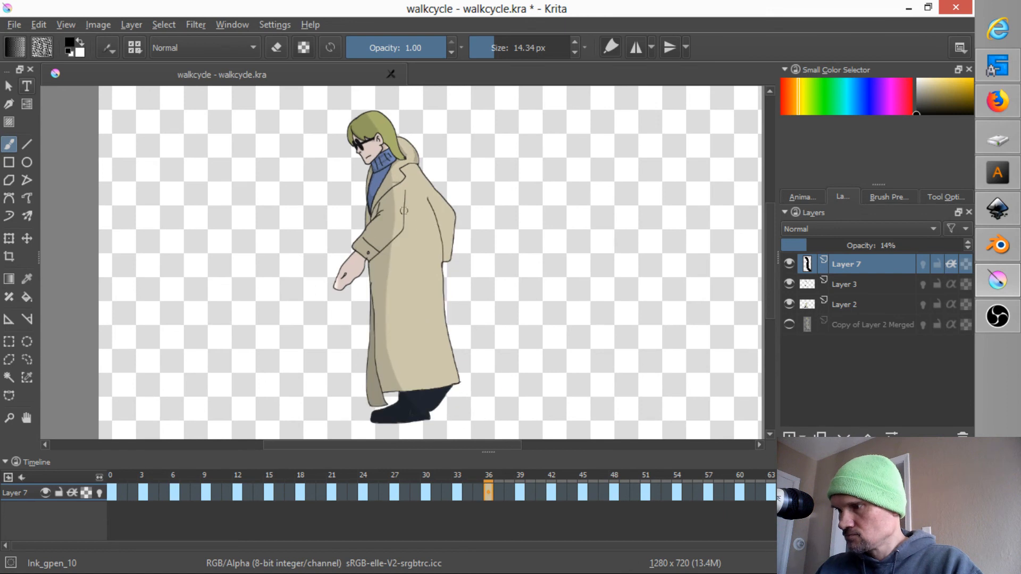
# Step: Compare the coat and arm shading in the frame 39 drawing with the preceding one at frame 36
pyautogui.press('Right')
pyautogui.press('Right')
pyautogui.press('Right')
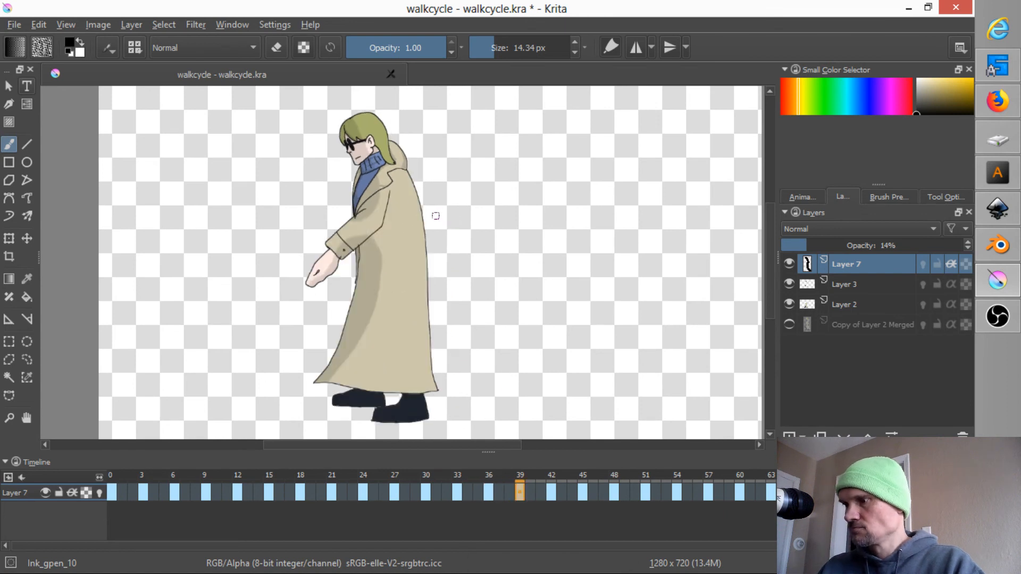
pyautogui.press('Left')
pyautogui.press('Left')
pyautogui.press('Left')
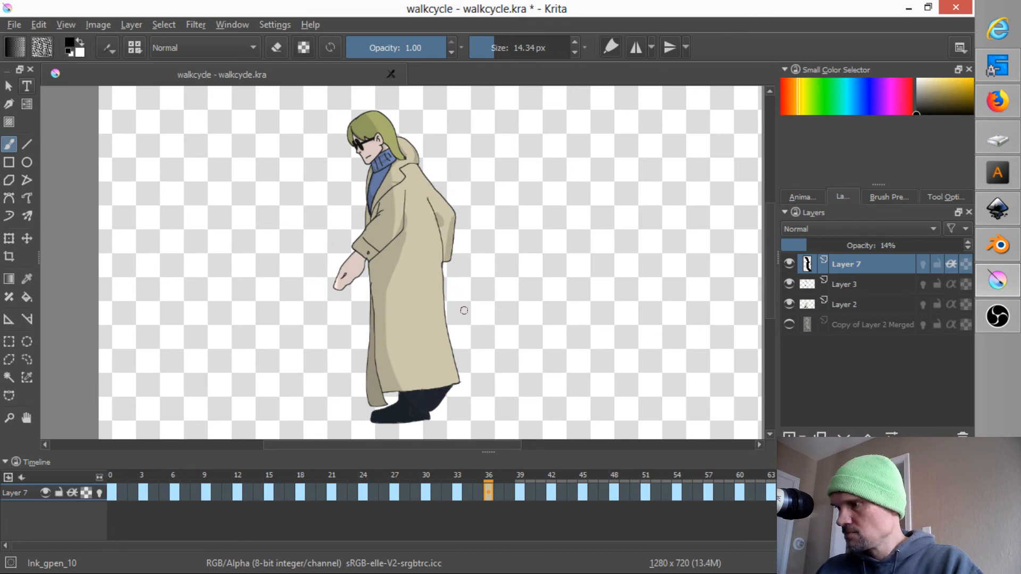
pyautogui.press('Right')
pyautogui.press('Right')
pyautogui.press('Right')
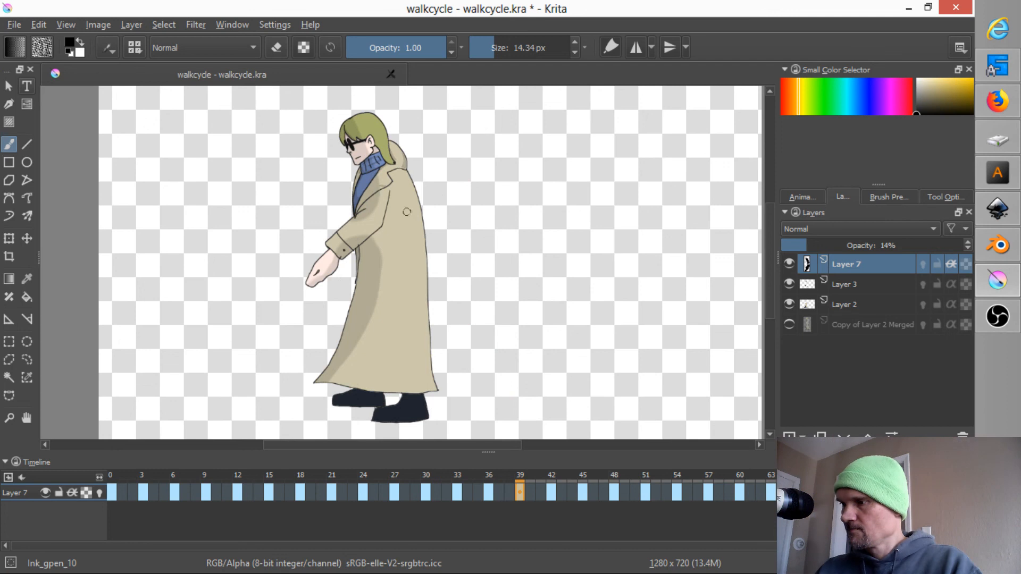
# Step: Continue to frame 48, examining the shadow placement on the coat in the drawings after frame 39
pyautogui.press('Right')
pyautogui.press('Right')
pyautogui.press('Right')
pyautogui.press('Right')
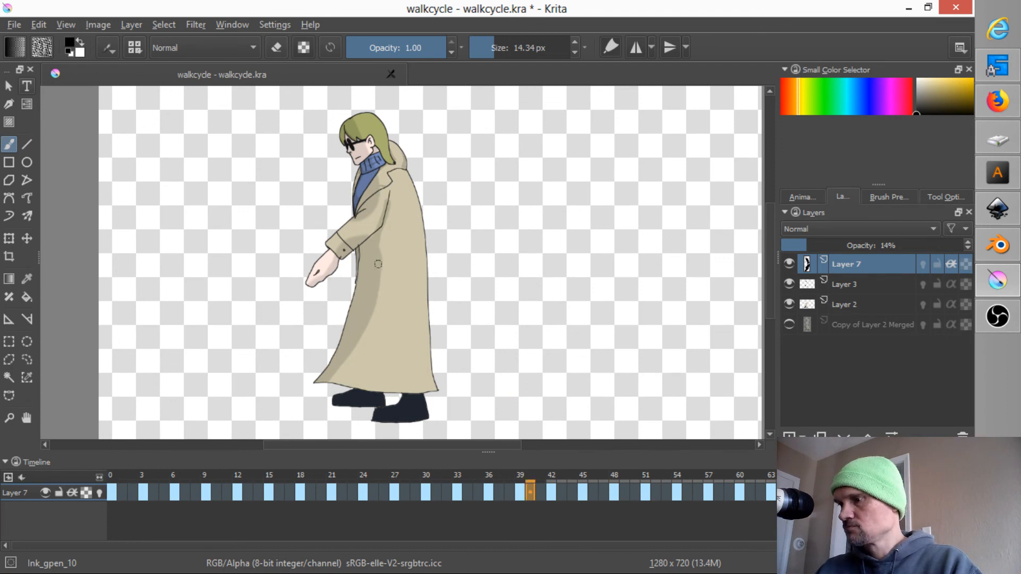
pyautogui.press('Right')
pyautogui.press('Right')
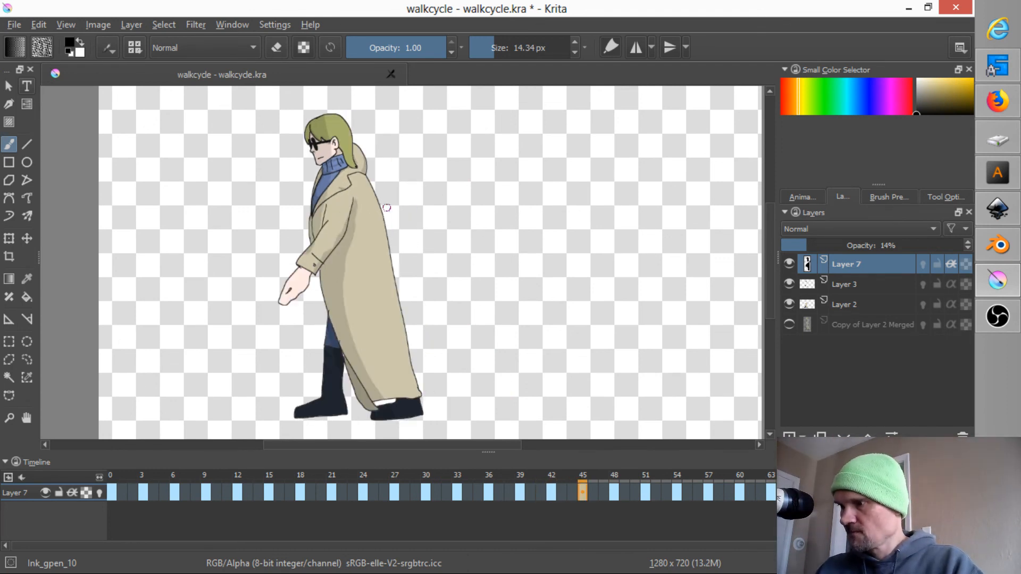
pyautogui.press('Right')
pyautogui.press('Right')
pyautogui.press('Right')
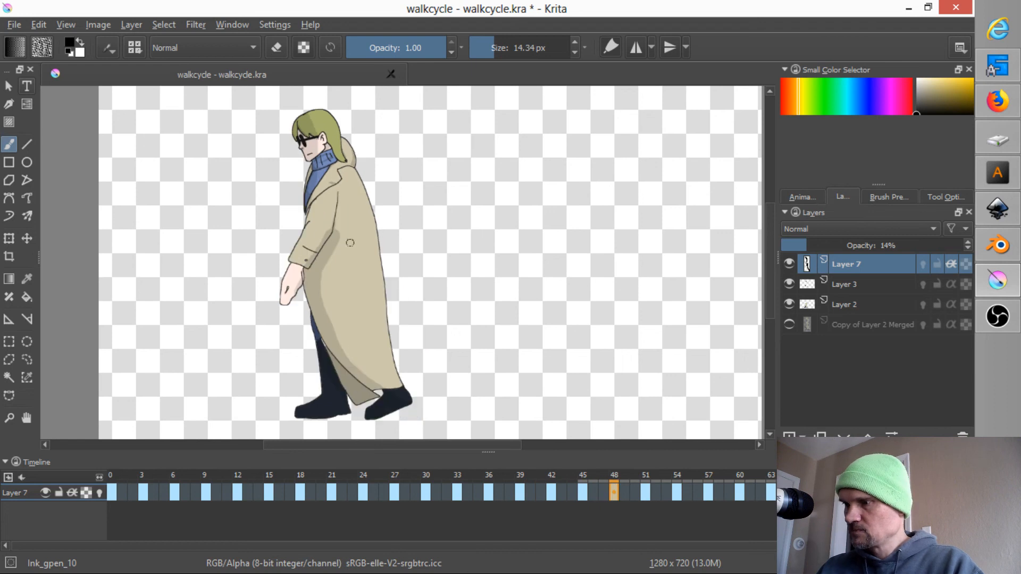
# Step: Return to the frame 42 drawing and go on to frame 45, examining the shadows under the arm and on the hand
pyautogui.press('Left')
pyautogui.press('Left')
pyautogui.press('Left')
pyautogui.press('Left')
pyautogui.press('Left')
pyautogui.press('Left')
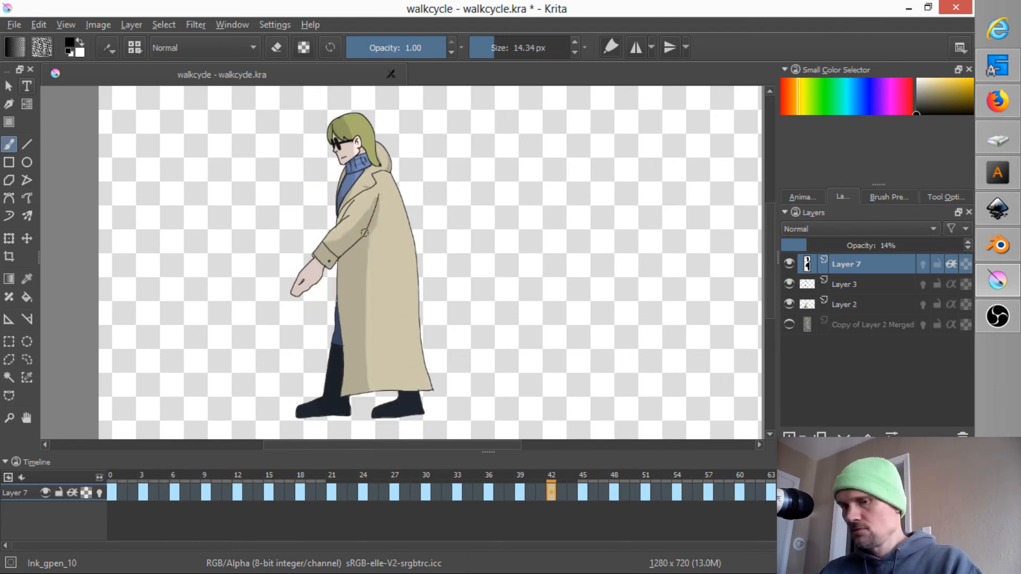
pyautogui.press('Right')
pyautogui.press('Right')
pyautogui.press('Right')
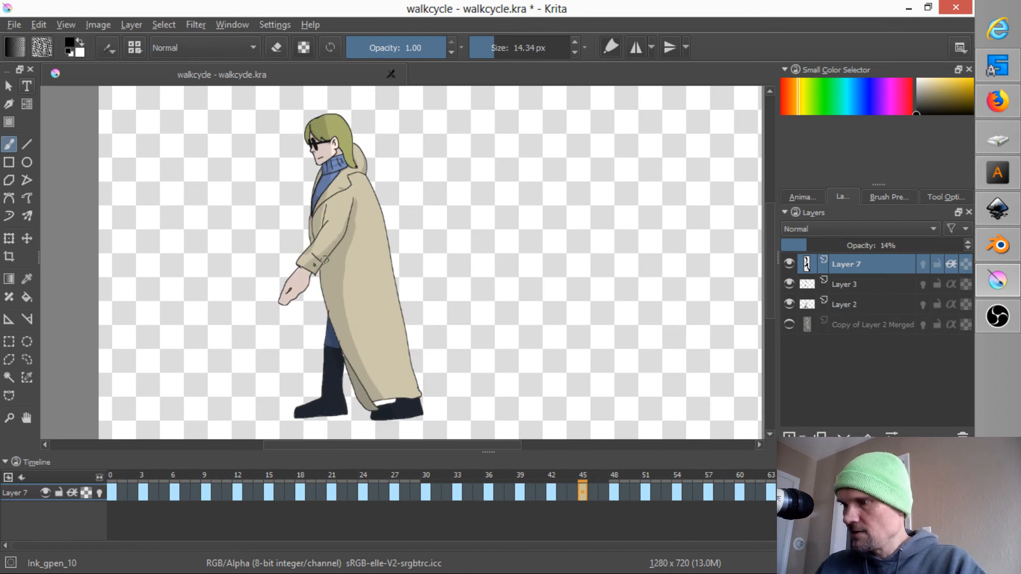
# Step: In the frame 48 drawing, paint a shadow stroke between the hand and the edge of the sleeve cuff
pyautogui.press('Right')
pyautogui.press('Right')
pyautogui.press('Right')
pyautogui.moveTo(302, 276); pyautogui.dragTo(307, 266)
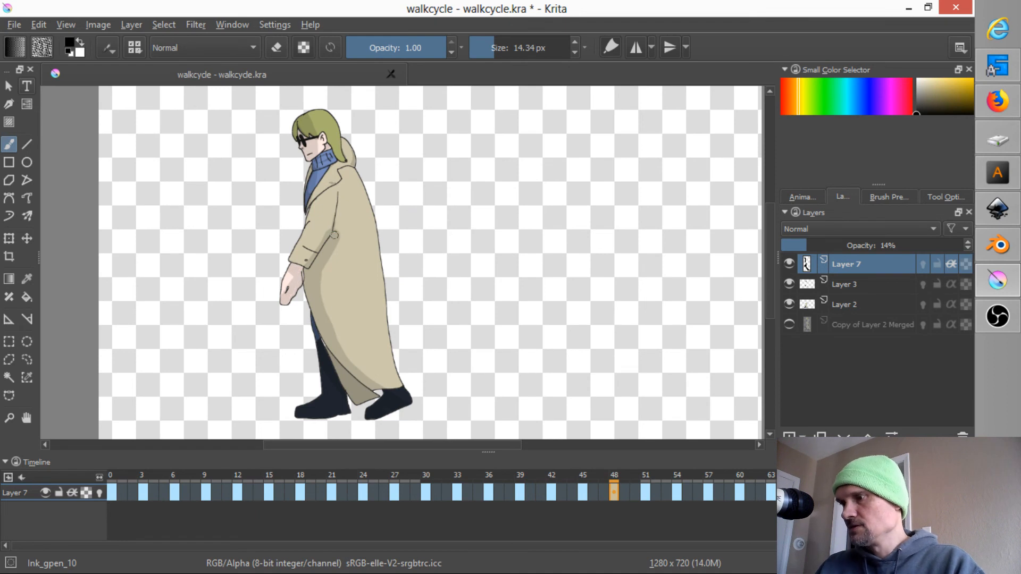
# Step: Continue past frames 51 and 54 to frame 57, and paint the shadow below the forearm along the coat
pyautogui.press('Right')
pyautogui.press('Right')
pyautogui.press('Right')
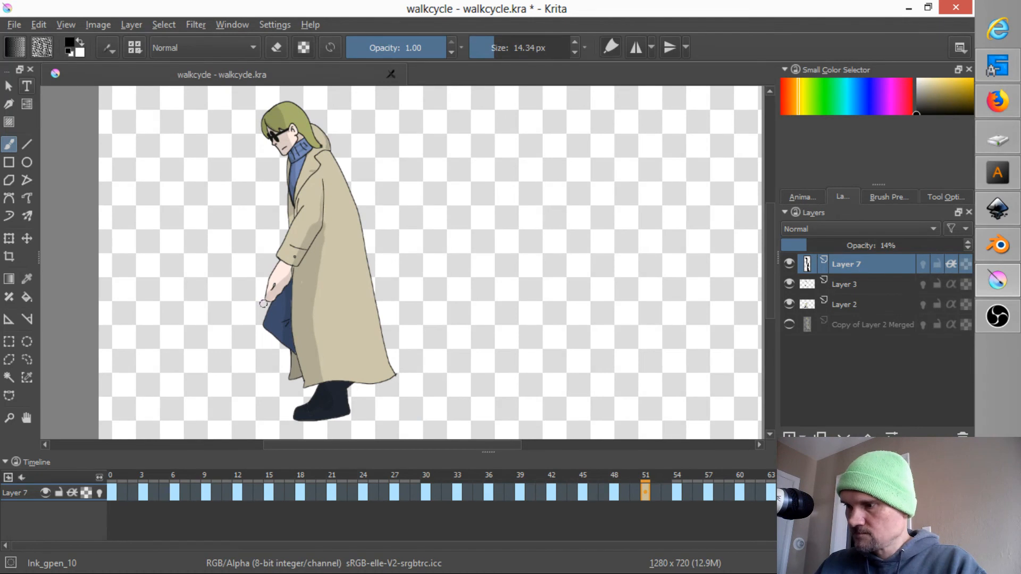
pyautogui.press('.')
pyautogui.press('.')
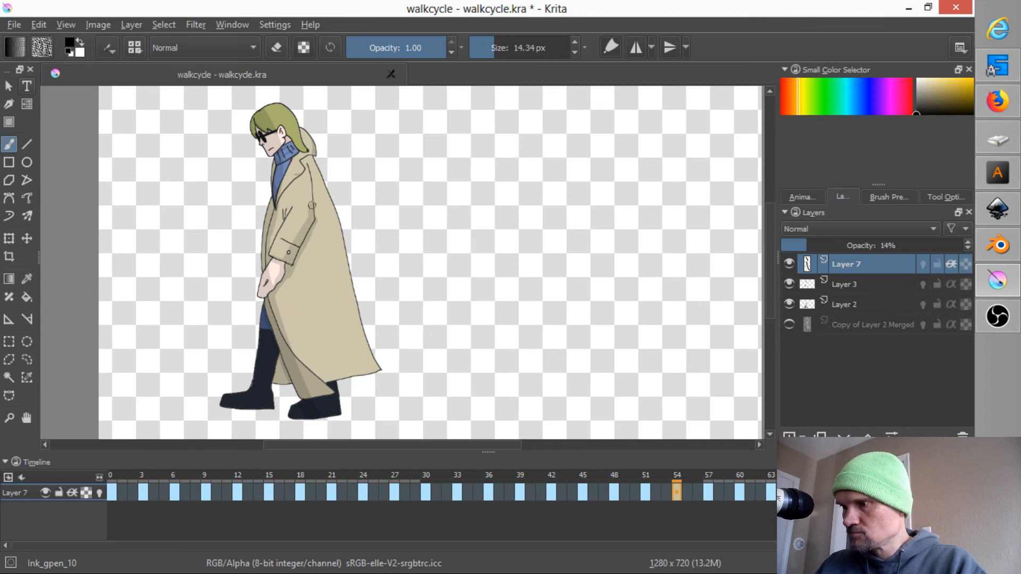
pyautogui.press('.')
pyautogui.press('.')
pyautogui.press('.')
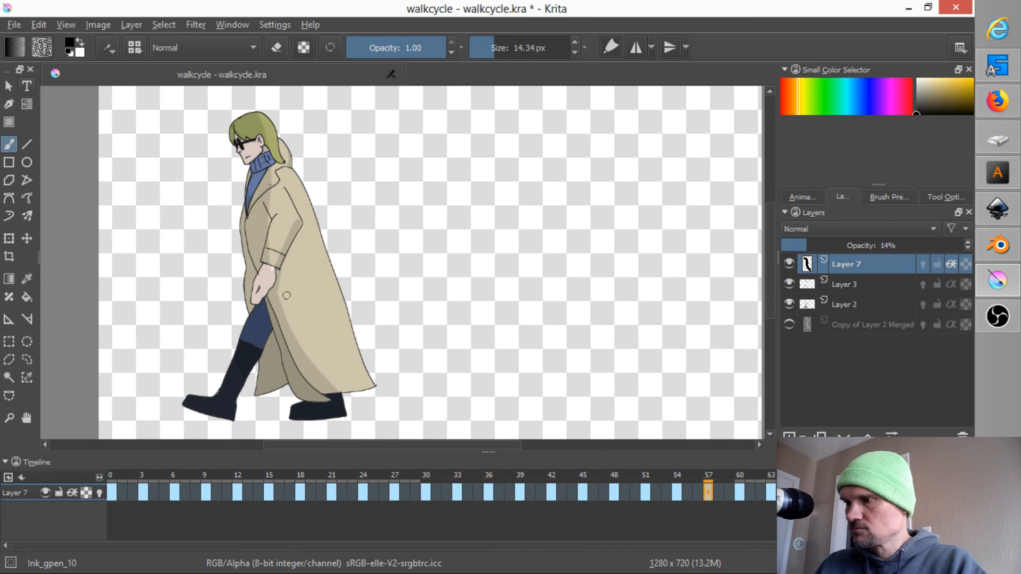
pyautogui.moveTo(300, 227); pyautogui.dragTo(275, 299)
# Step: Paint a shadow along the back edge of the sleeve down to the cuff in the frame 60 drawing
pyautogui.press('.')
pyautogui.press('.')
pyautogui.press('.')
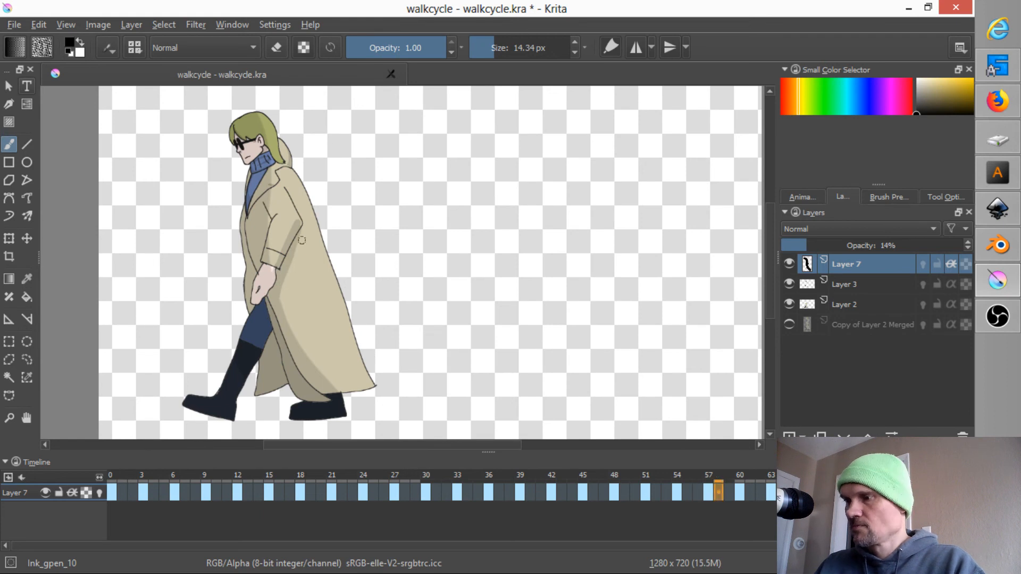
pyautogui.moveTo(268, 233); pyautogui.dragTo(256, 280)
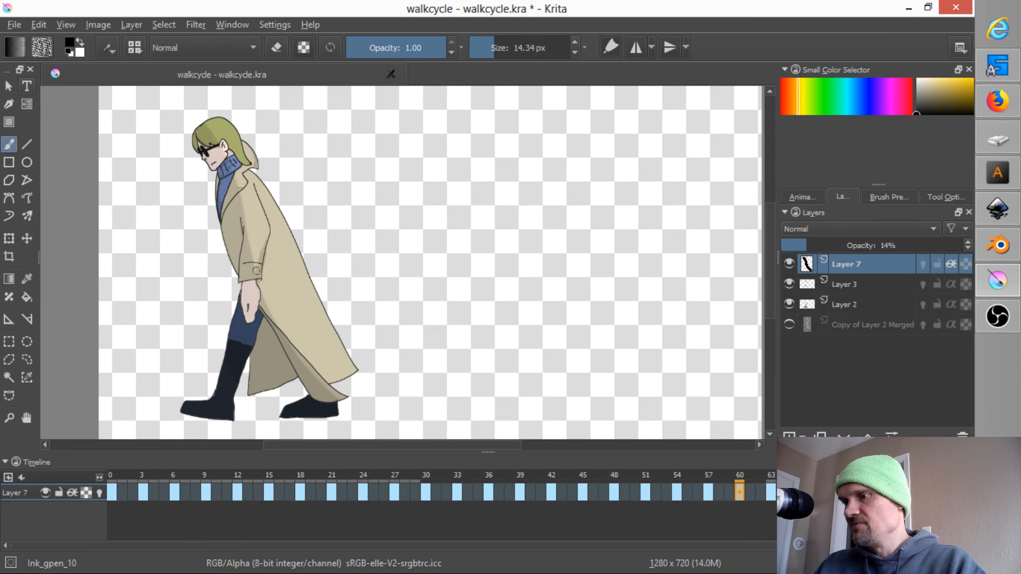
# Step: Shade the coat just behind the sleeve, from elbow to below the cuff, in the frame 63 drawing
pyautogui.press('.')
pyautogui.press('.')
pyautogui.press('.')
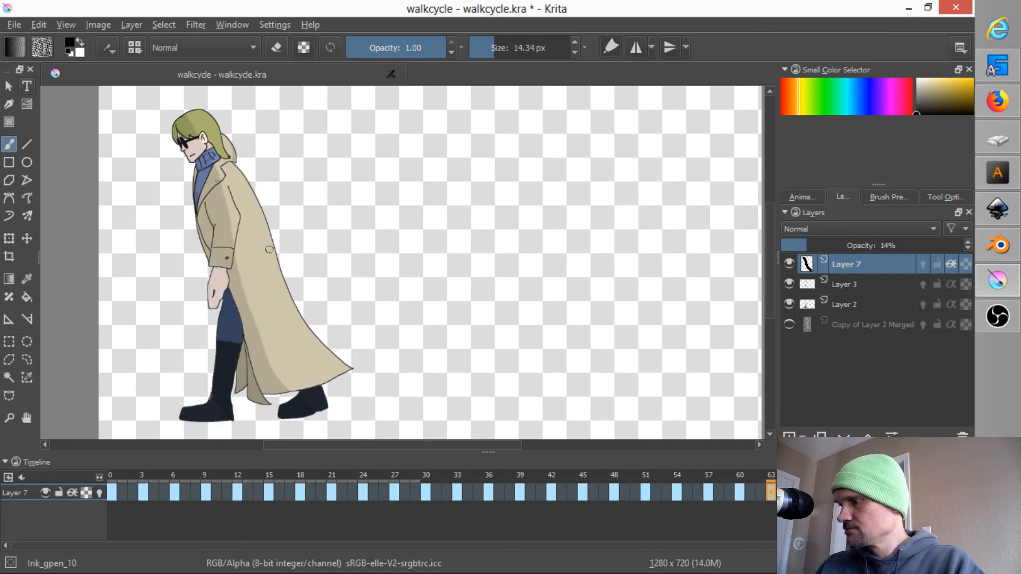
pyautogui.moveTo(241, 220); pyautogui.dragTo(235, 279)
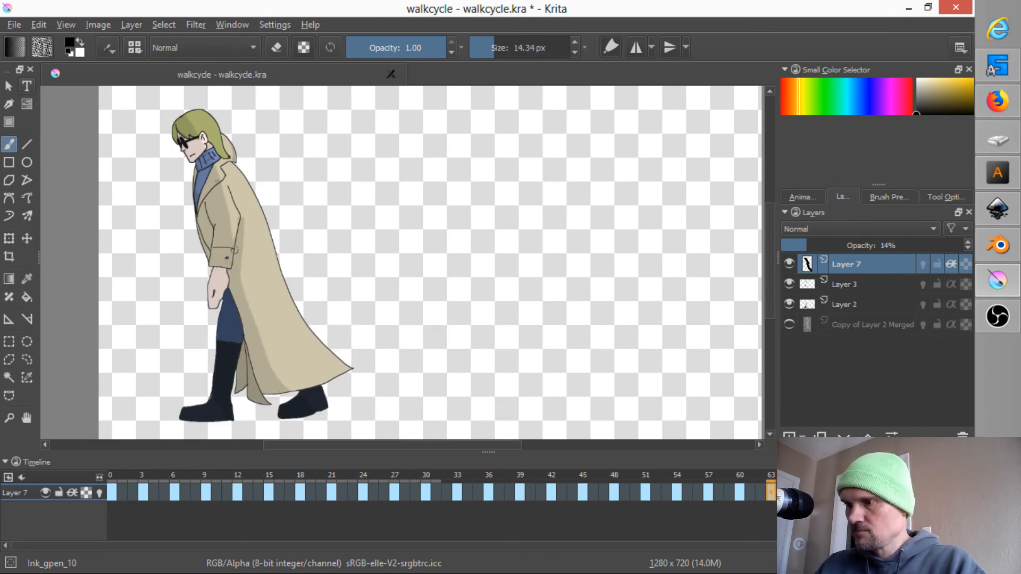
# Step: Examine the collar and coat shadows in the two drawings after frame 63, ending back at frame 63
pyautogui.press('.')
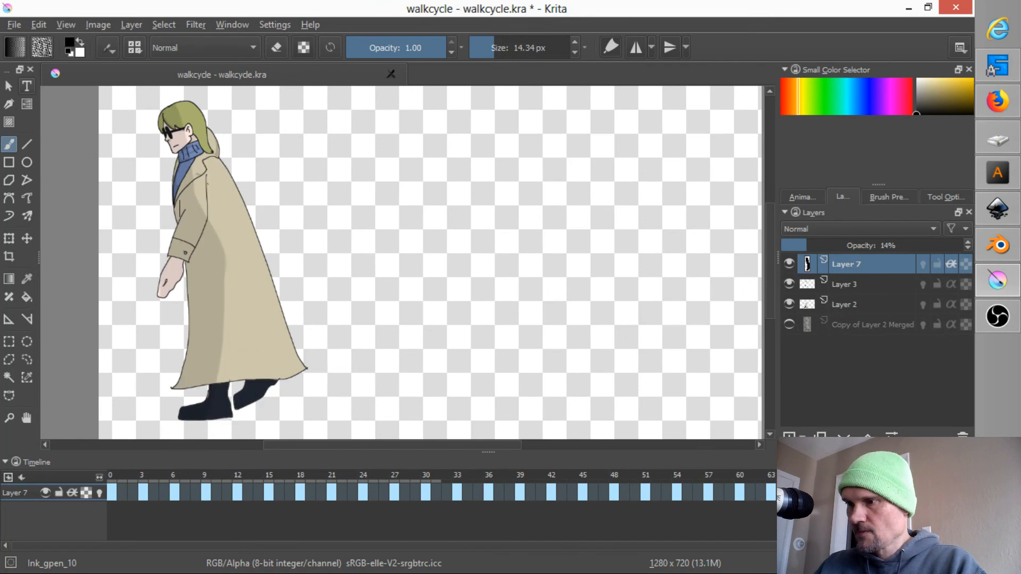
pyautogui.press('.')
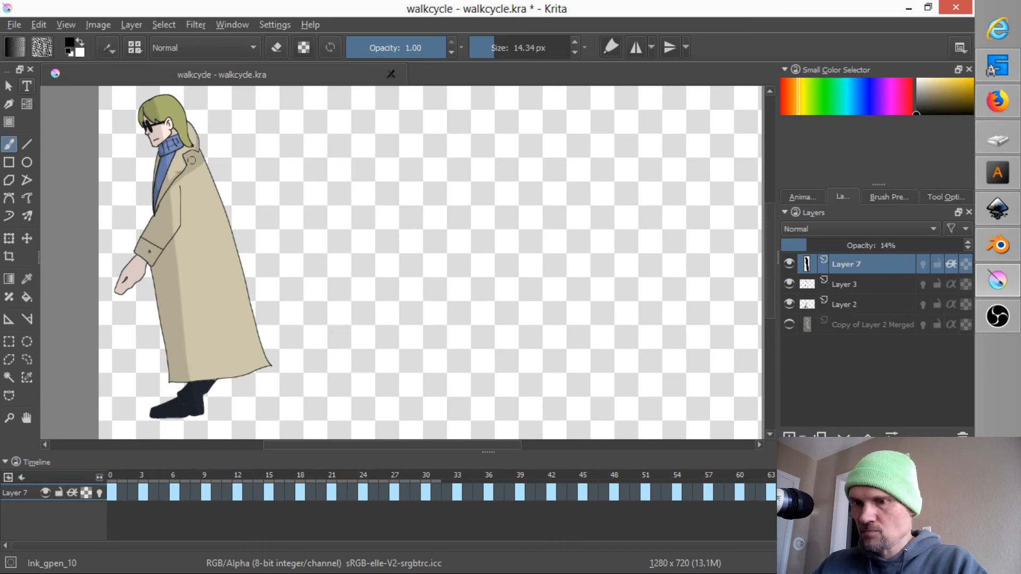
pyautogui.press('.')
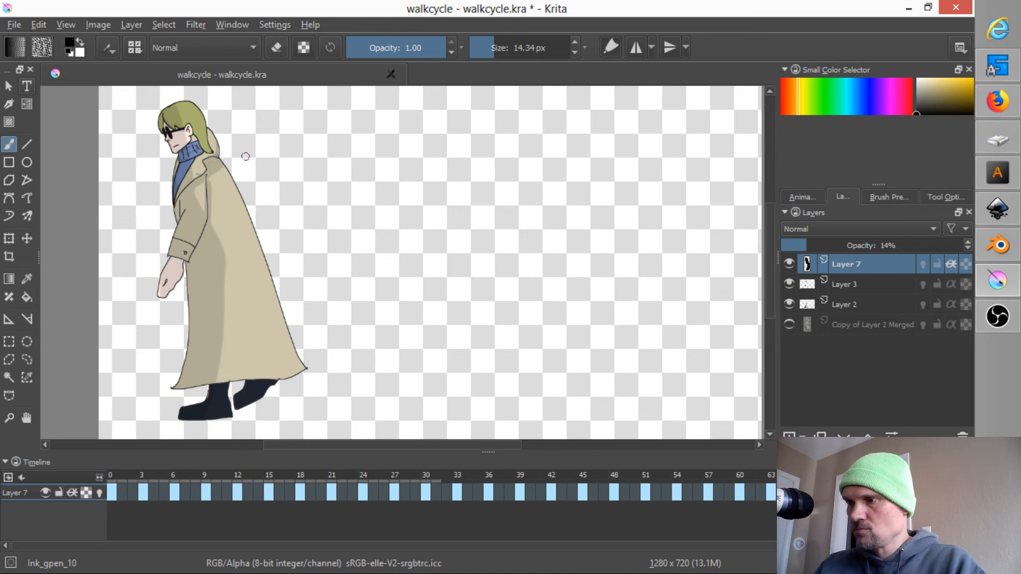
pyautogui.press(',')
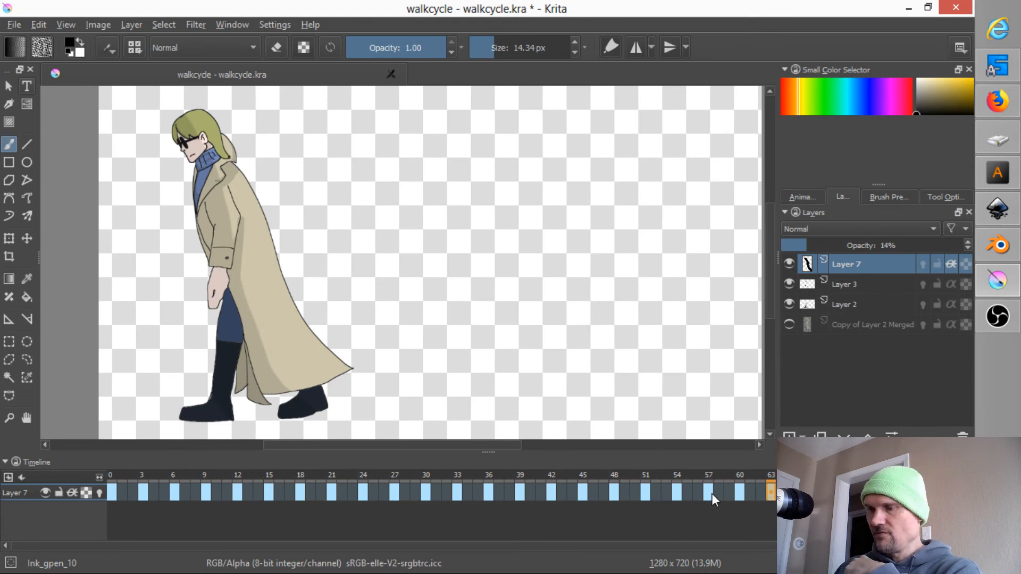
# Step: Go back to the start of the walk cycle and brush shadow across the upper coat in the frame 3 drawing
pyautogui.click(113, 490)
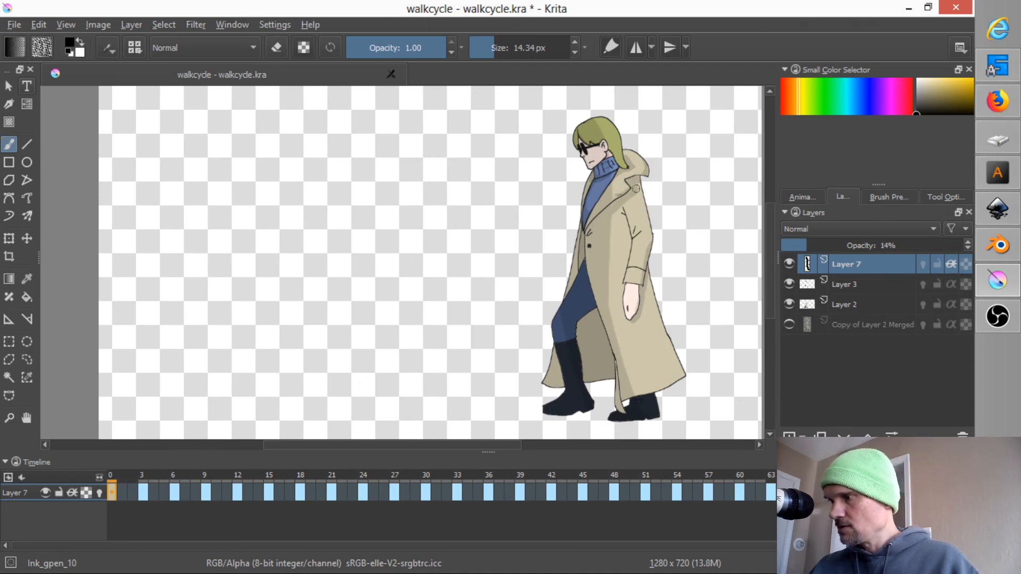
pyautogui.press('.')
pyautogui.press('.')
pyautogui.press('.')
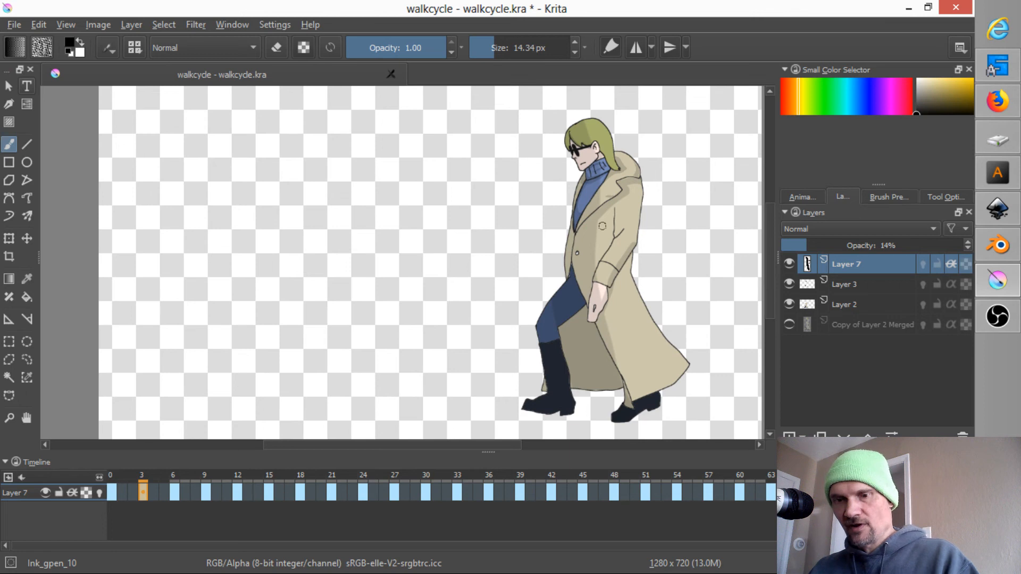
pyautogui.moveTo(602, 225)
pyautogui.mouseDown()
pyautogui.moveTo(669, 163)
pyautogui.moveTo(657, 188)
pyautogui.mouseUp()
# Step: Go through the Layer 7 keyframes from frame 6 to frame 21, examining the shadows around the coat collar and shoulder
pyautogui.press('.')
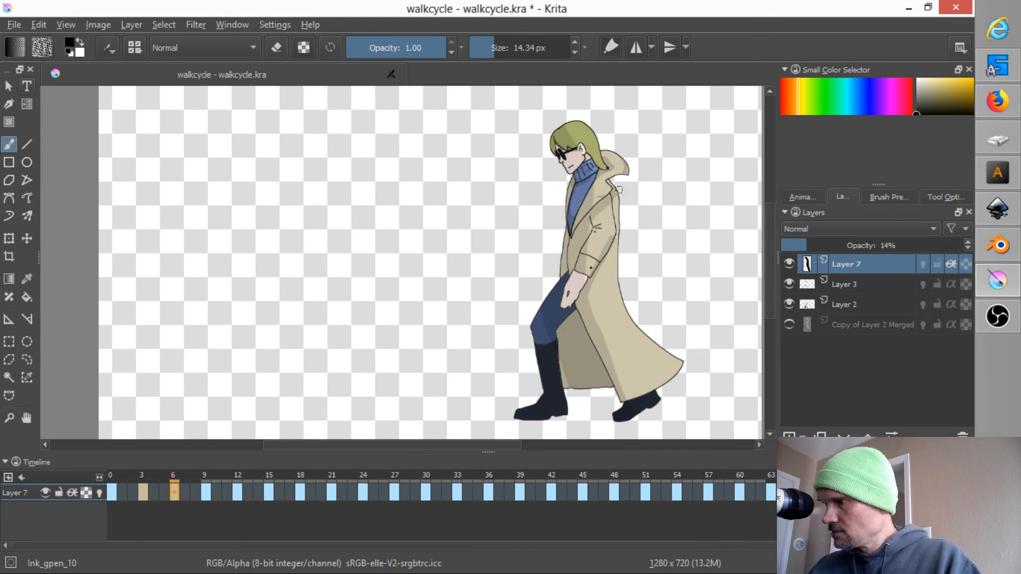
pyautogui.press('.')
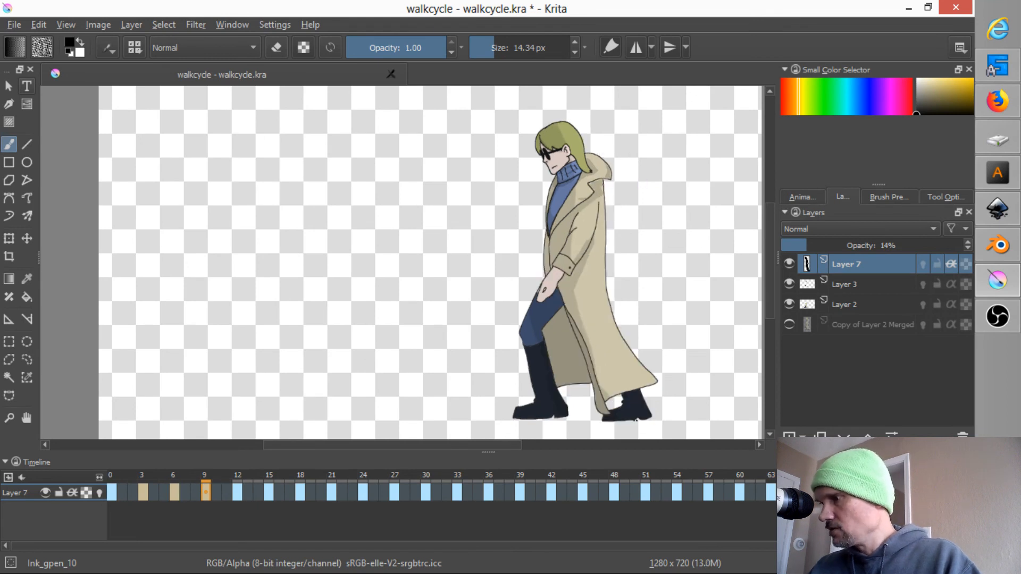
pyautogui.press('.')
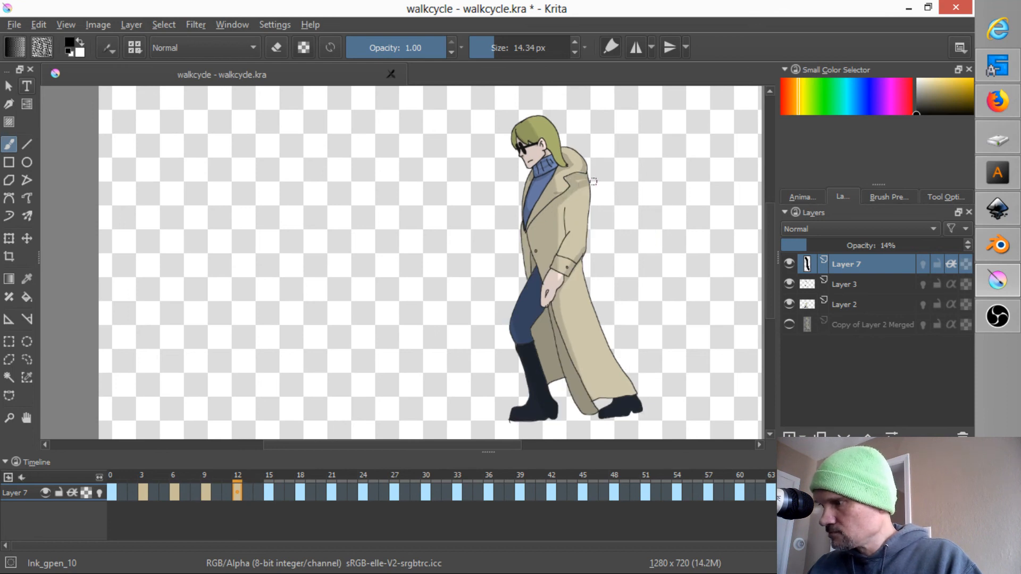
pyautogui.press('.')
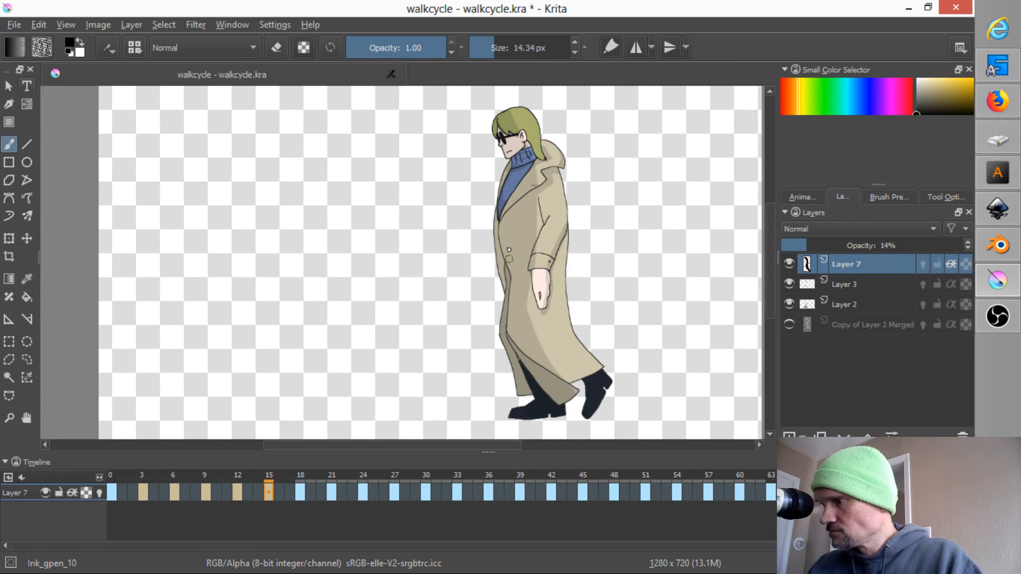
pyautogui.press('.')
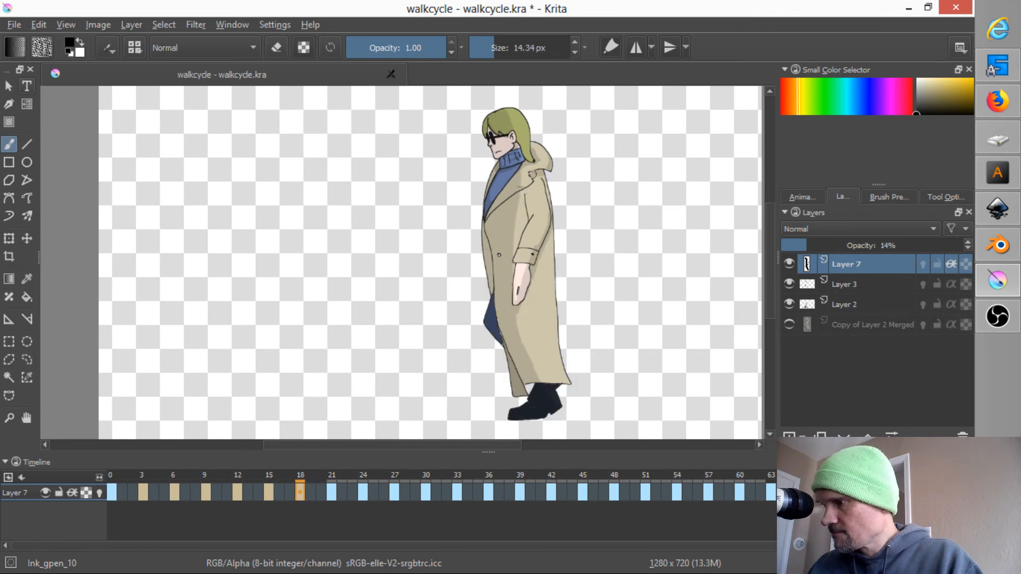
pyautogui.press('.')
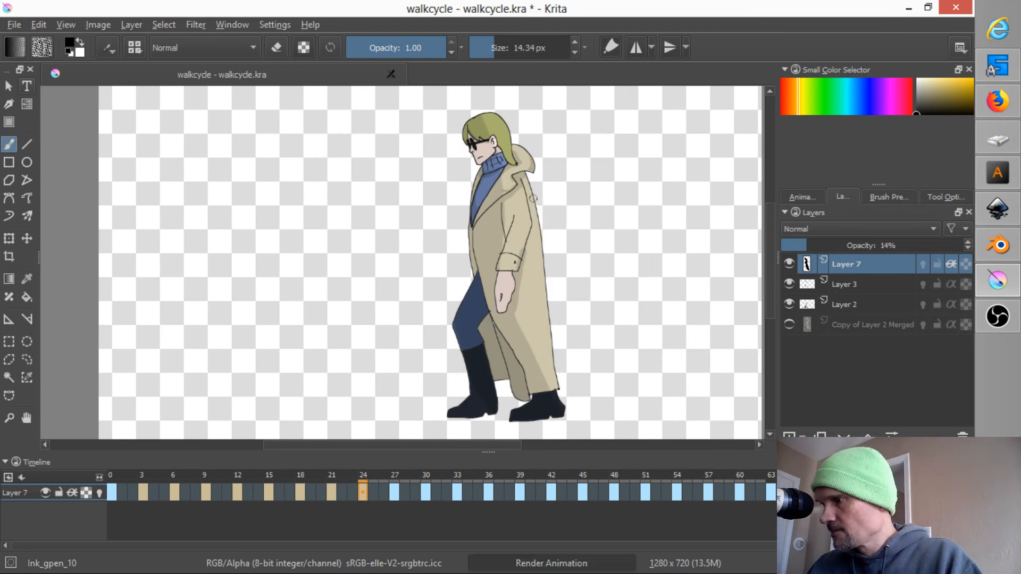
# Step: Examine the collar, shoulder and sleeve shadows in the keyframes from frame 24 to frame 33
pyautogui.press('.')
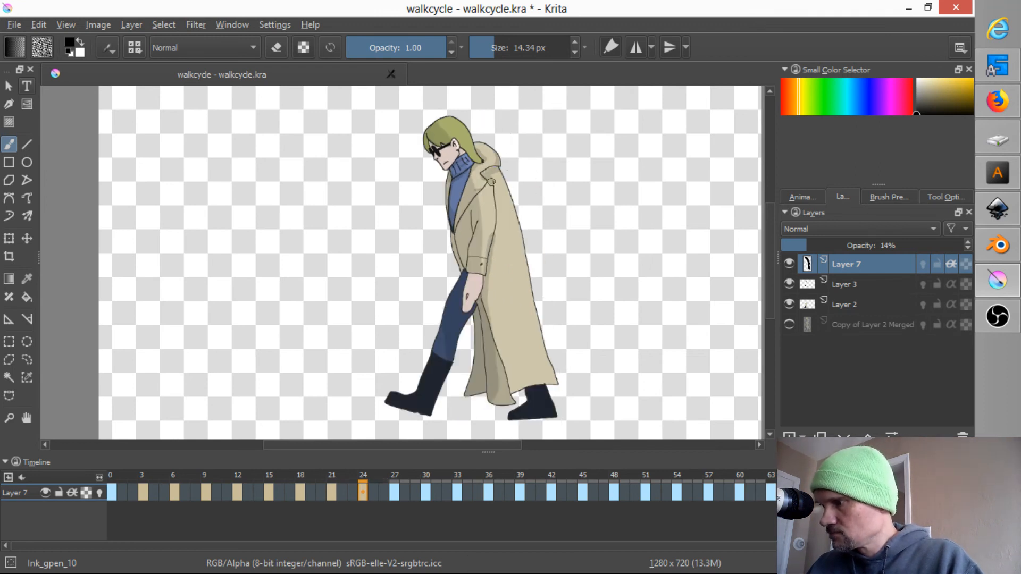
pyautogui.press('.')
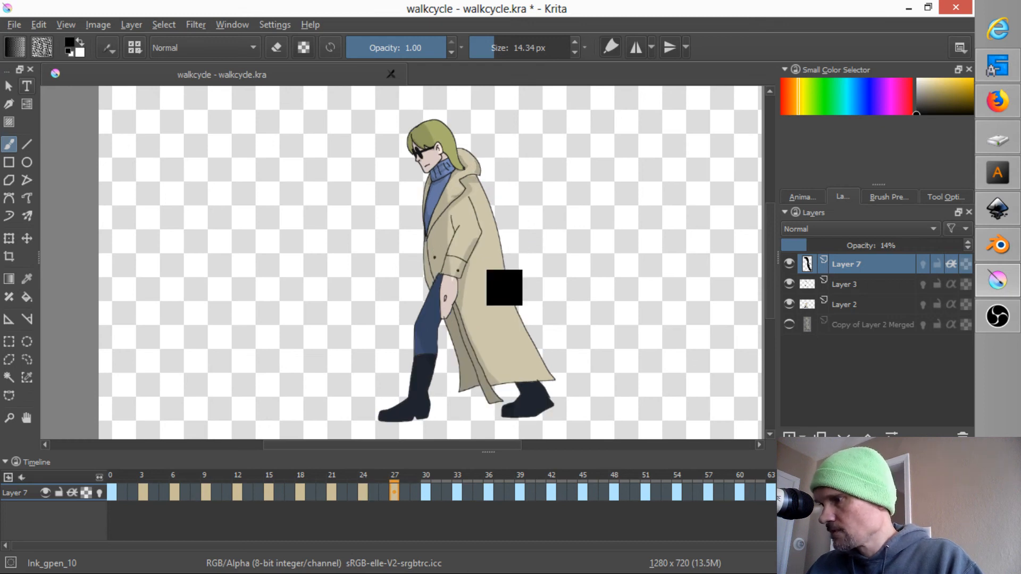
pyautogui.press('.')
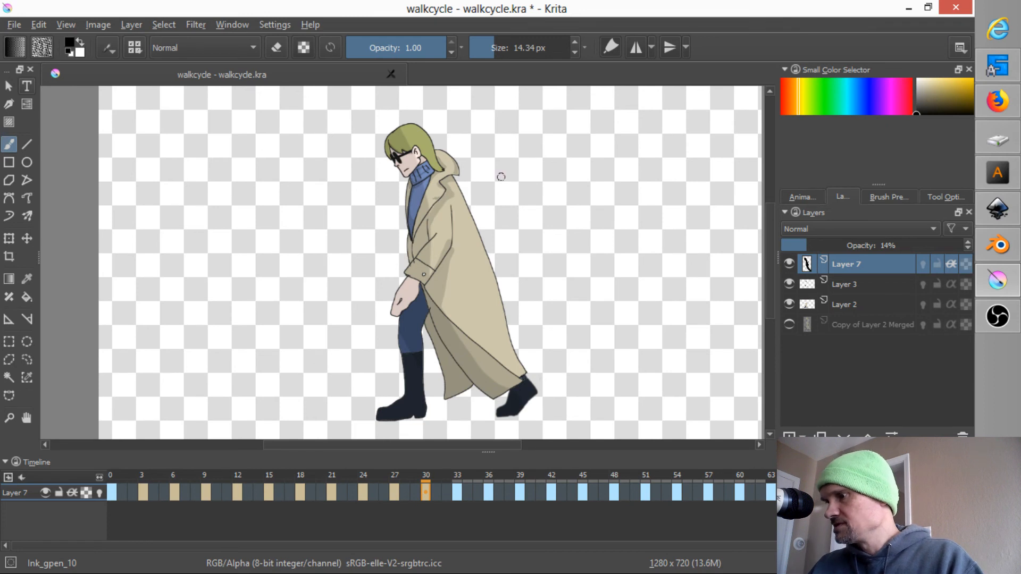
pyautogui.press('.')
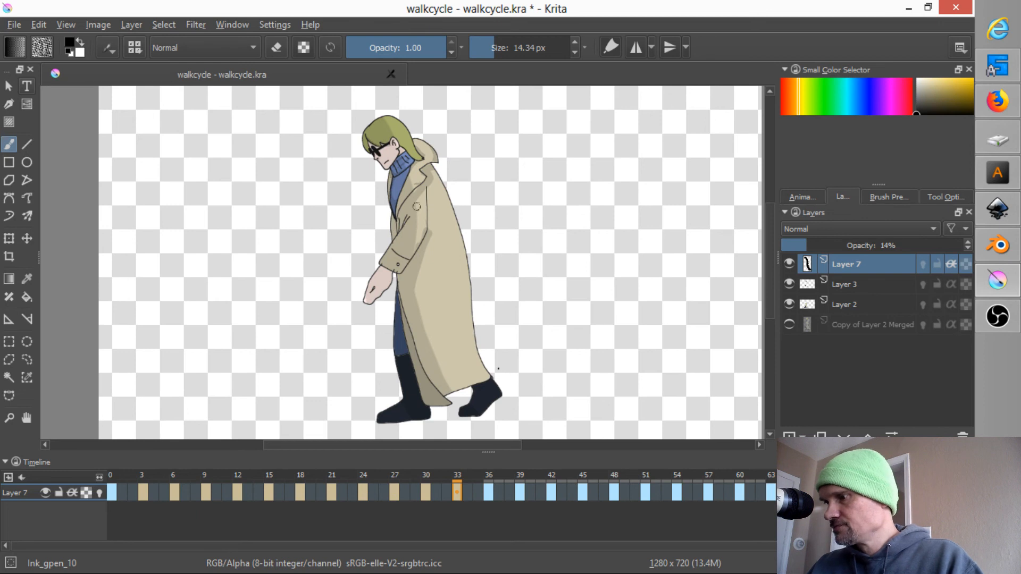
# Step: Compare the collar and sleeve shading in the drawings at frames 36 and 39
pyautogui.press('.')
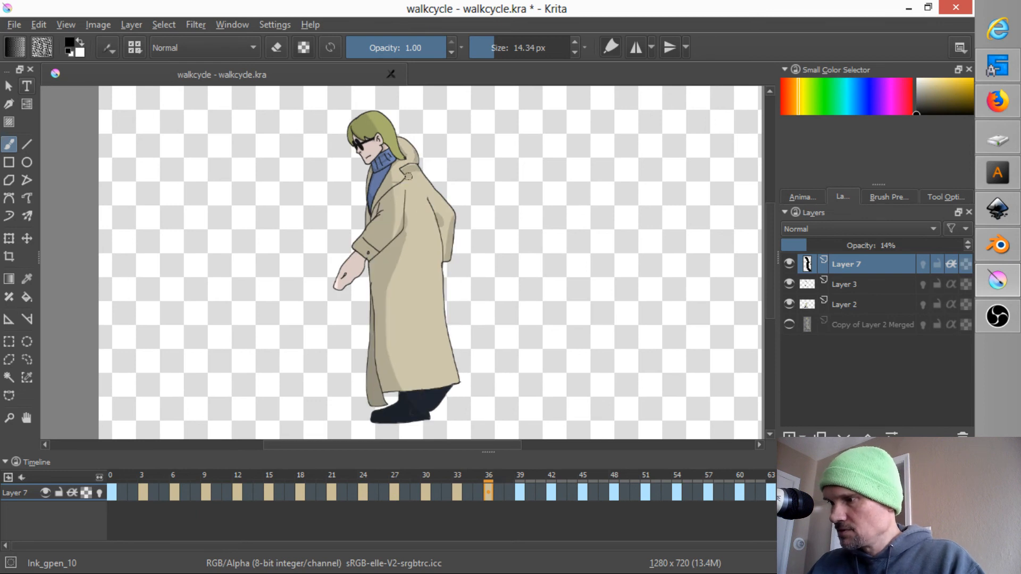
pyautogui.press('.')
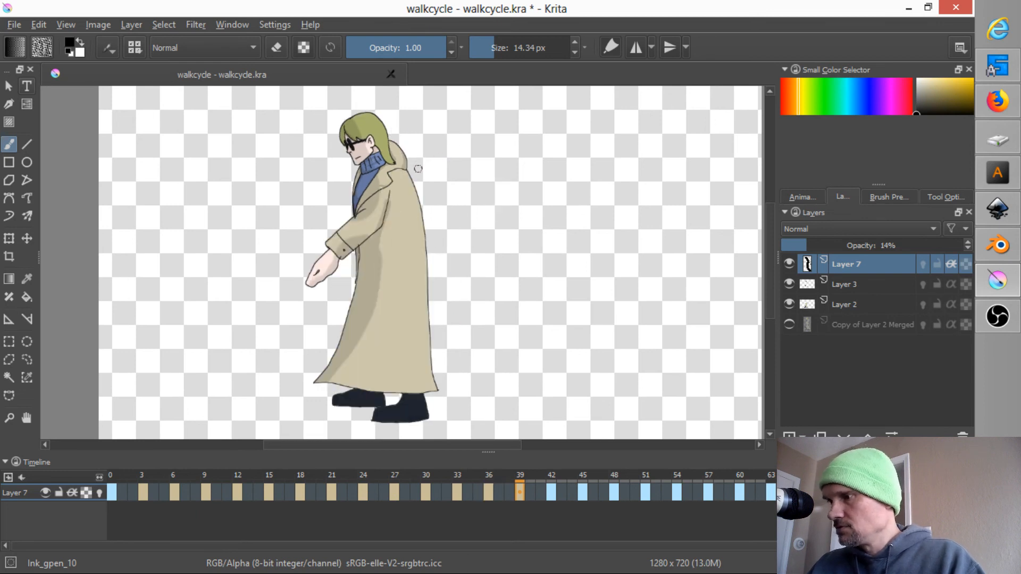
pyautogui.press(',')
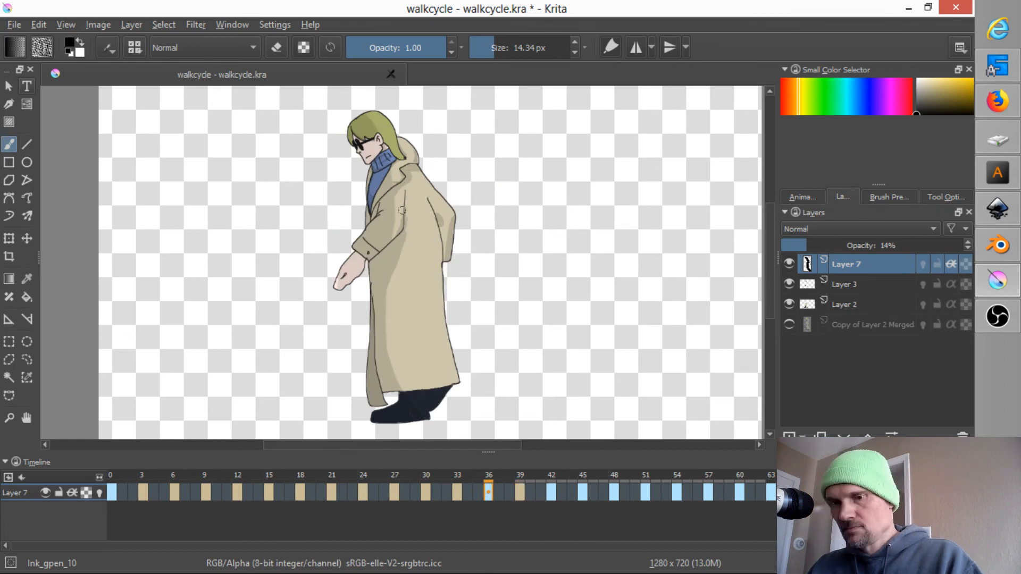
pyautogui.press('.')
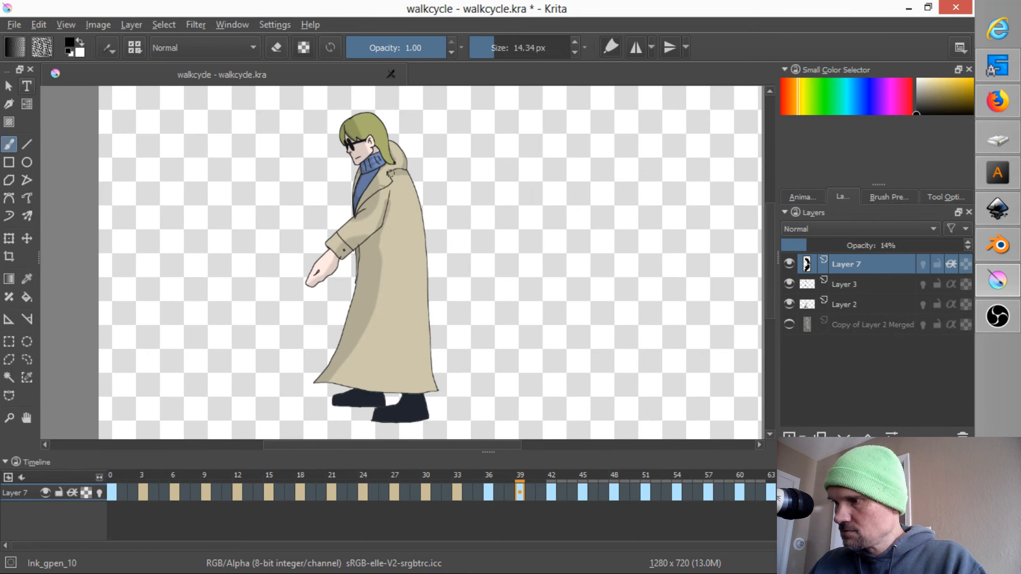
# Step: Continue from frame 42 to frame 54, examining the collar and upper sleeve shadows in each drawing
pyautogui.press('.')
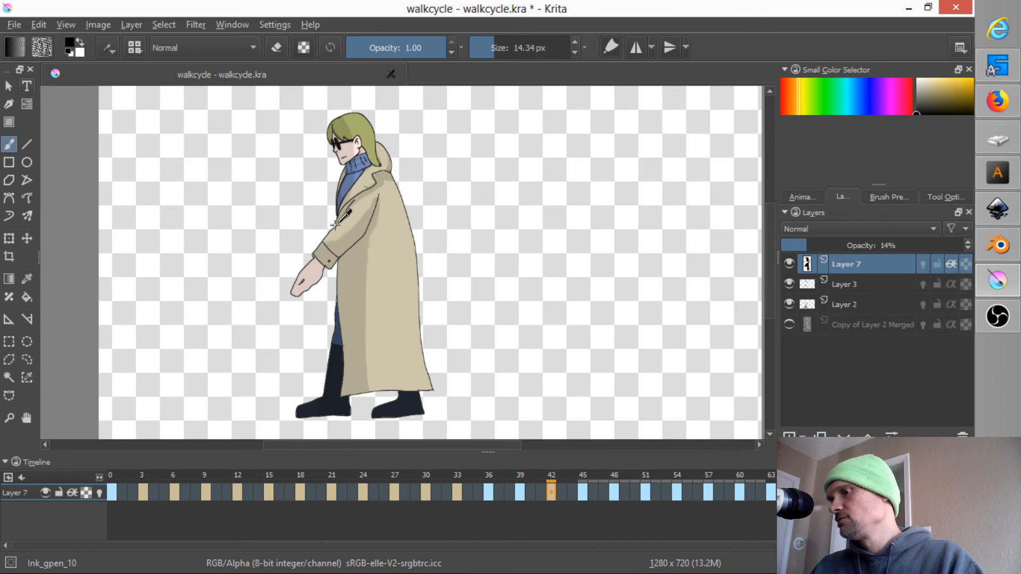
pyautogui.press('.')
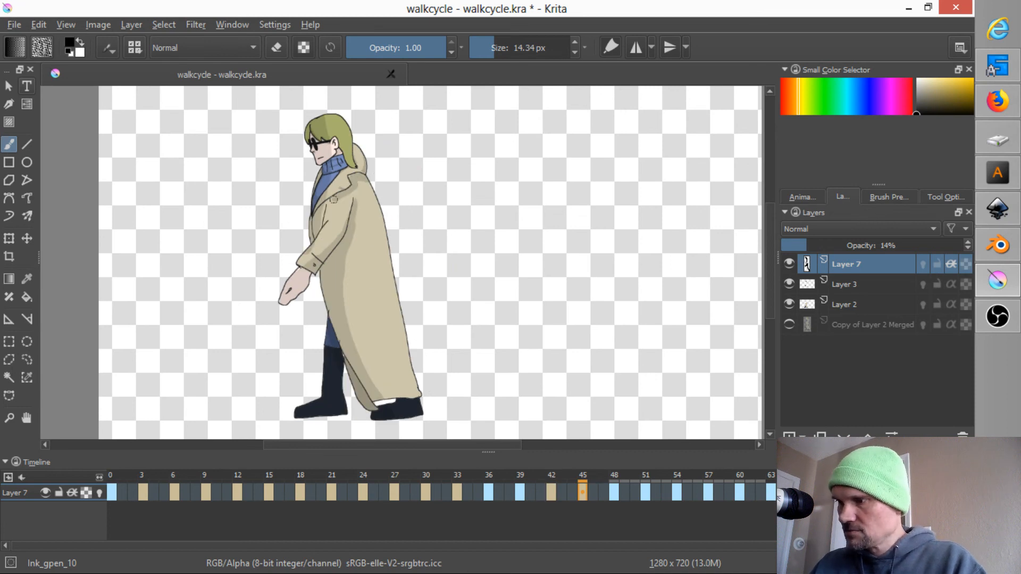
pyautogui.press('.')
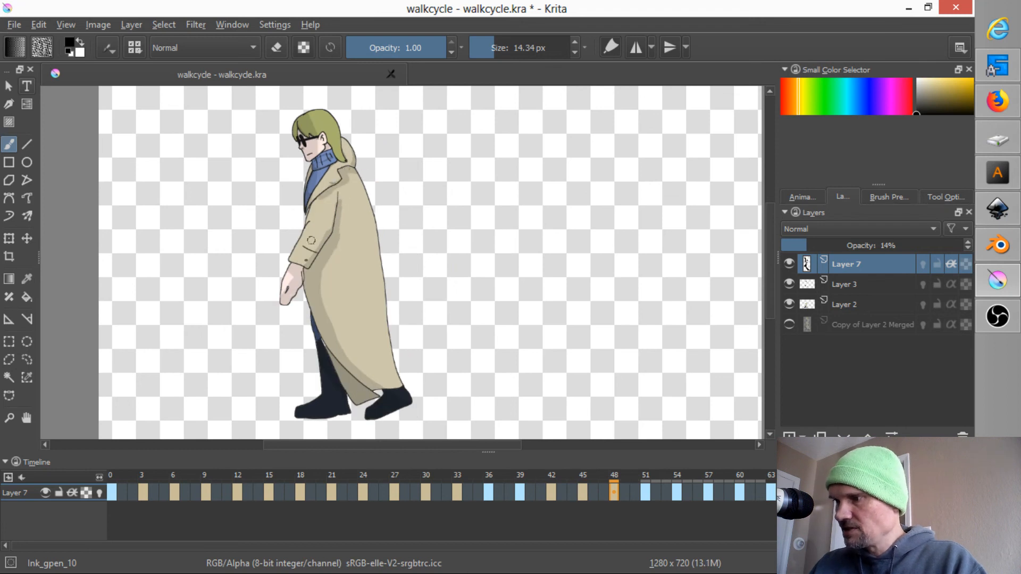
pyautogui.press('.')
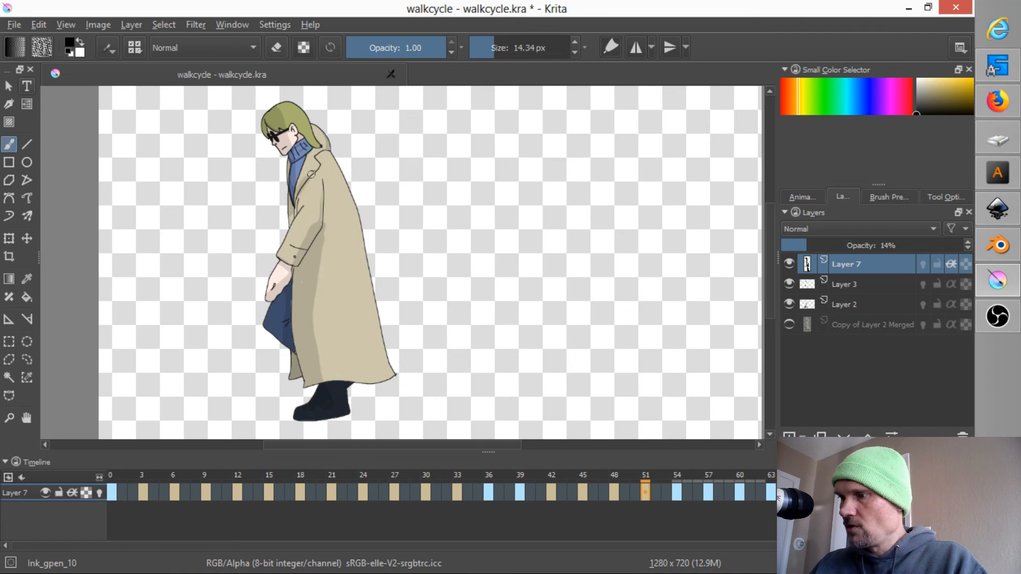
pyautogui.press('.')
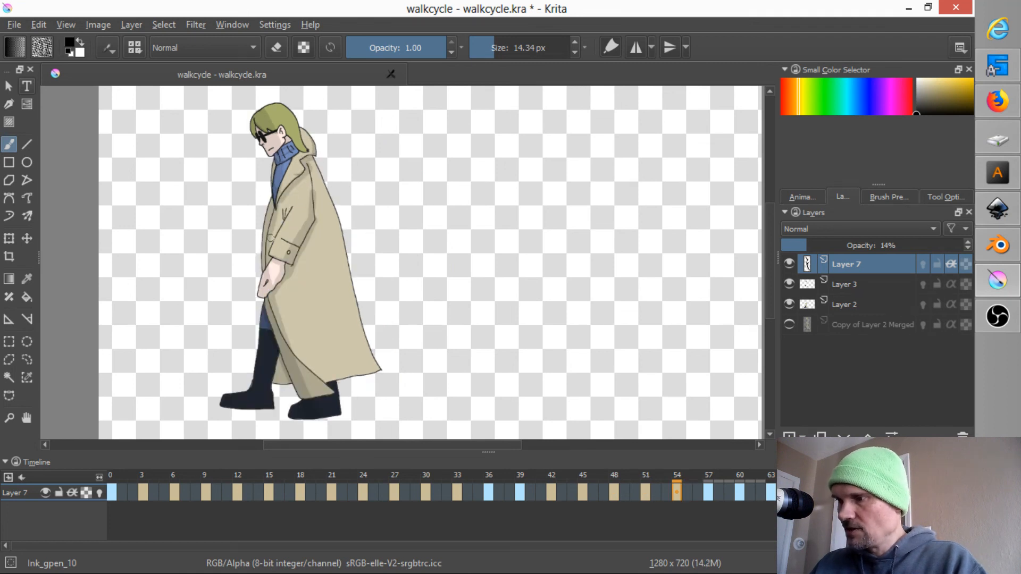
# Step: Examine the coat and sleeve shading in the remaining keyframes from frame 57 to frame 69, and save the document
pyautogui.press('.')
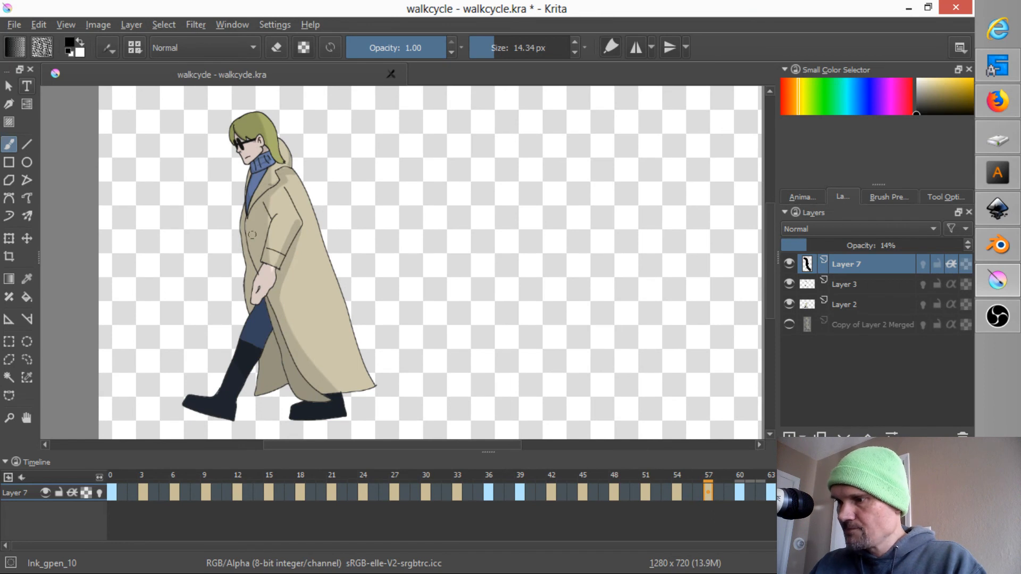
pyautogui.press('.')
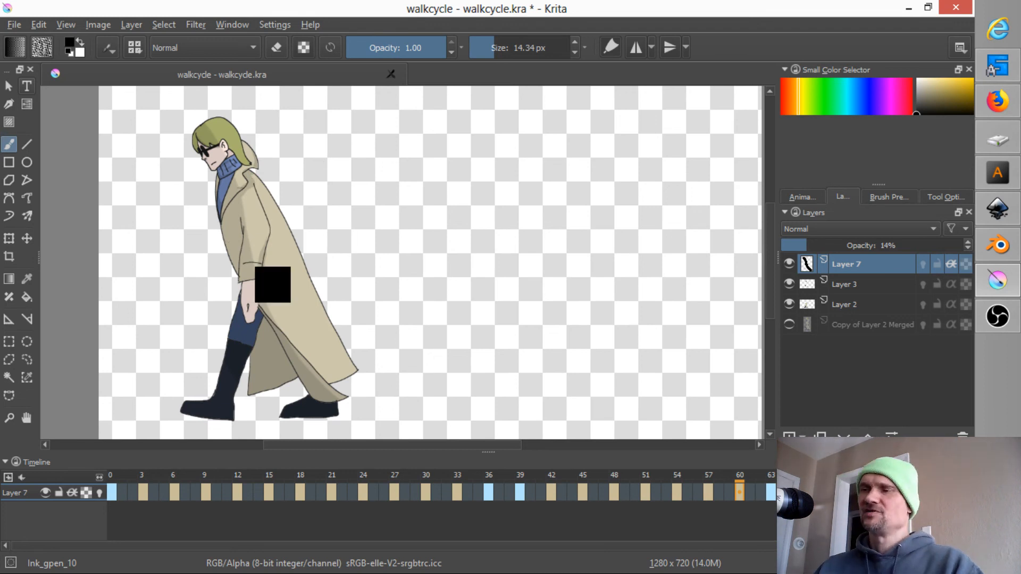
pyautogui.press('.')
pyautogui.press('.')
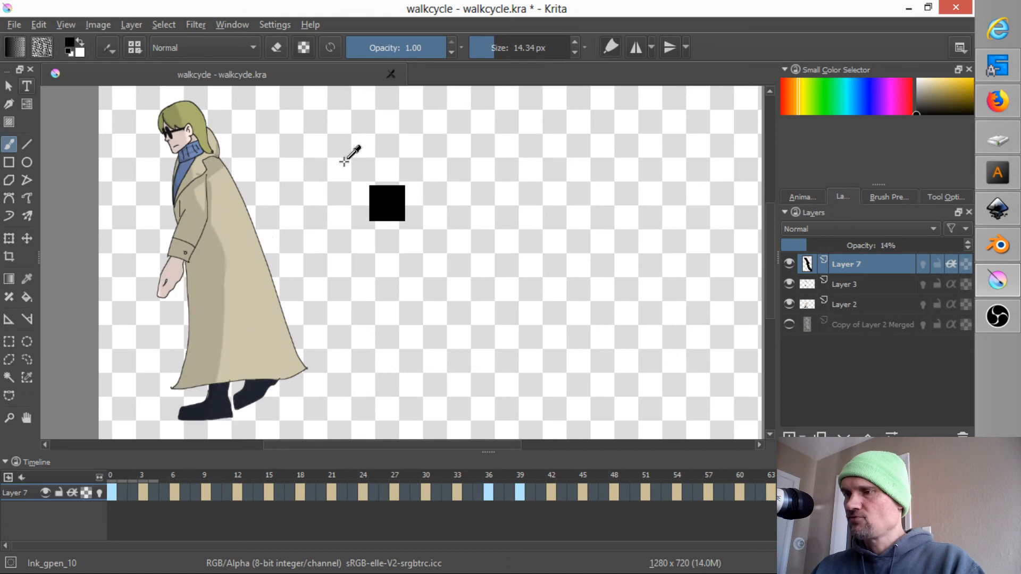
pyautogui.press('.')
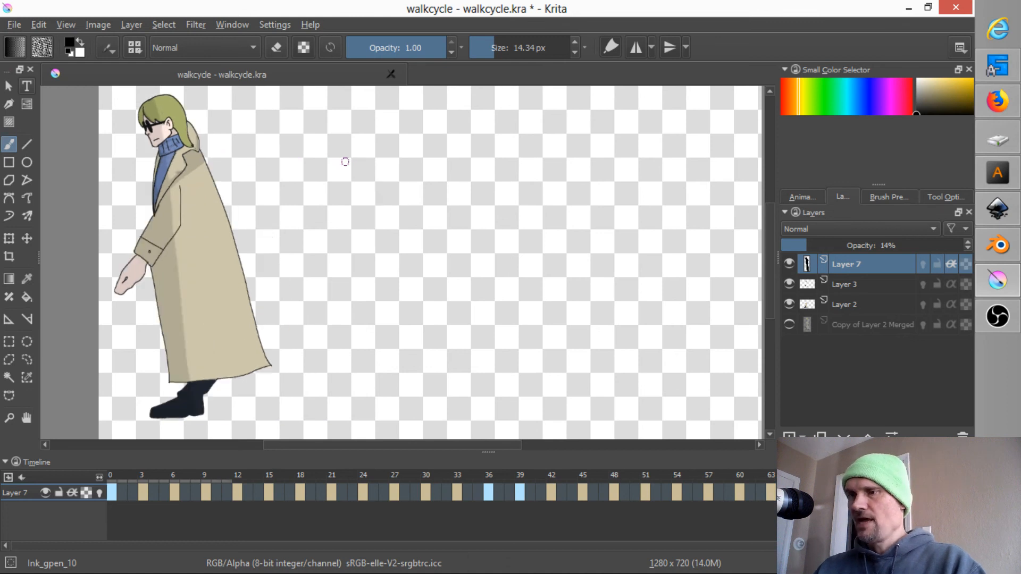
pyautogui.click(14, 27)
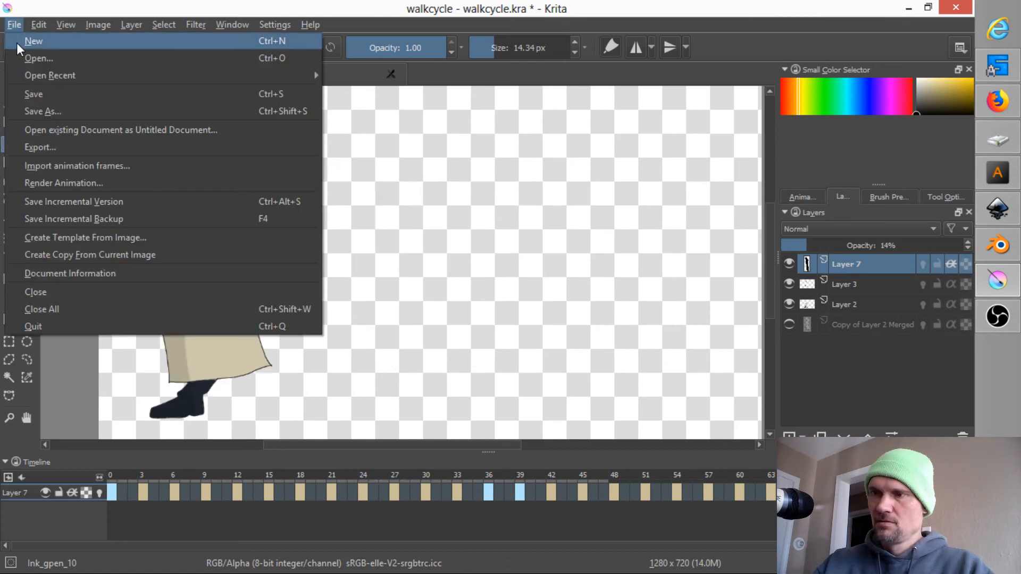
pyautogui.click(32, 93)
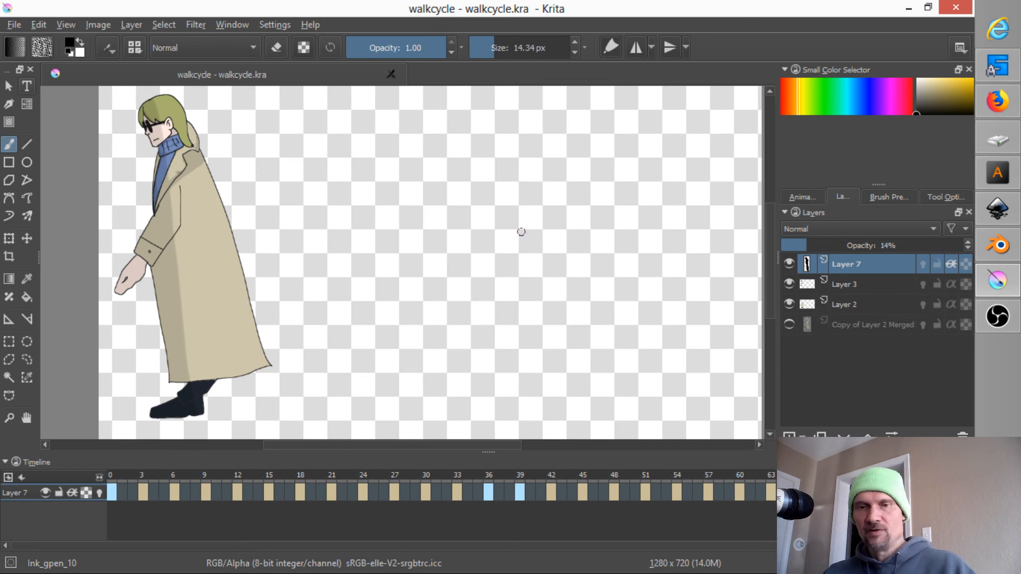
# Step: Play back the shaded walk cycle with the whole canvas in view, and stop the playback
pyautogui.scroll(-5, 520, 237)
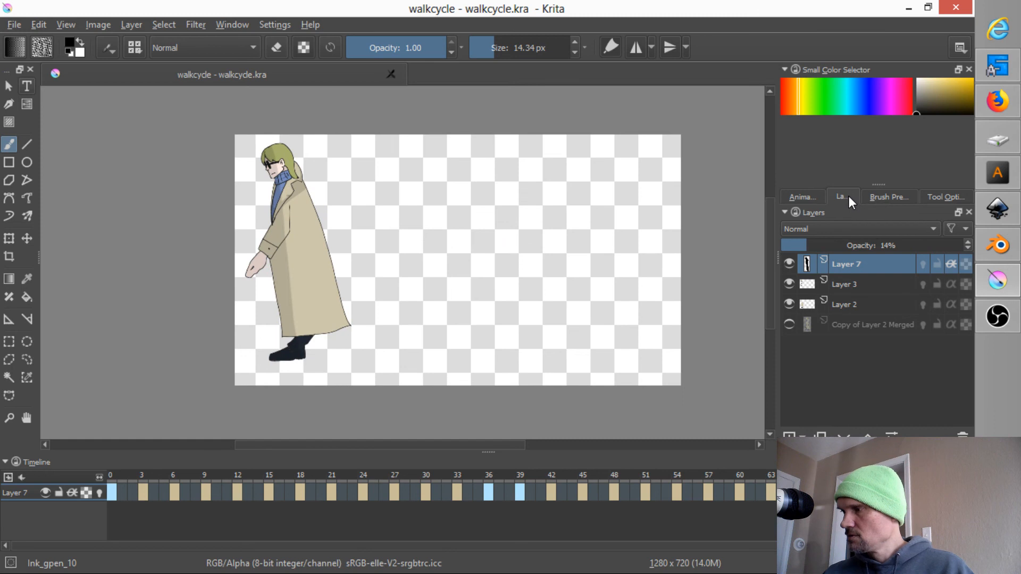
pyautogui.click(813, 200)
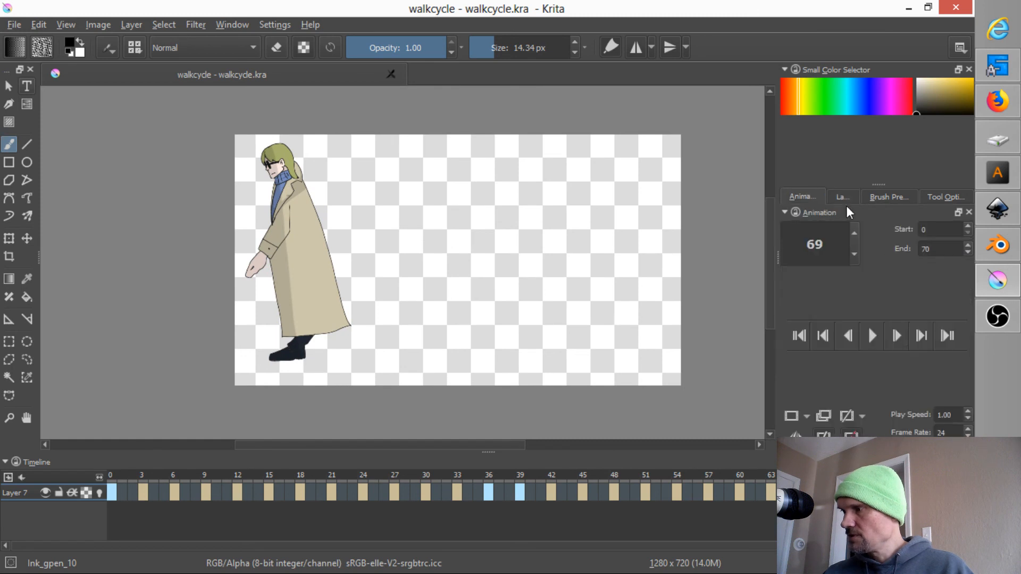
pyautogui.click(872, 334)
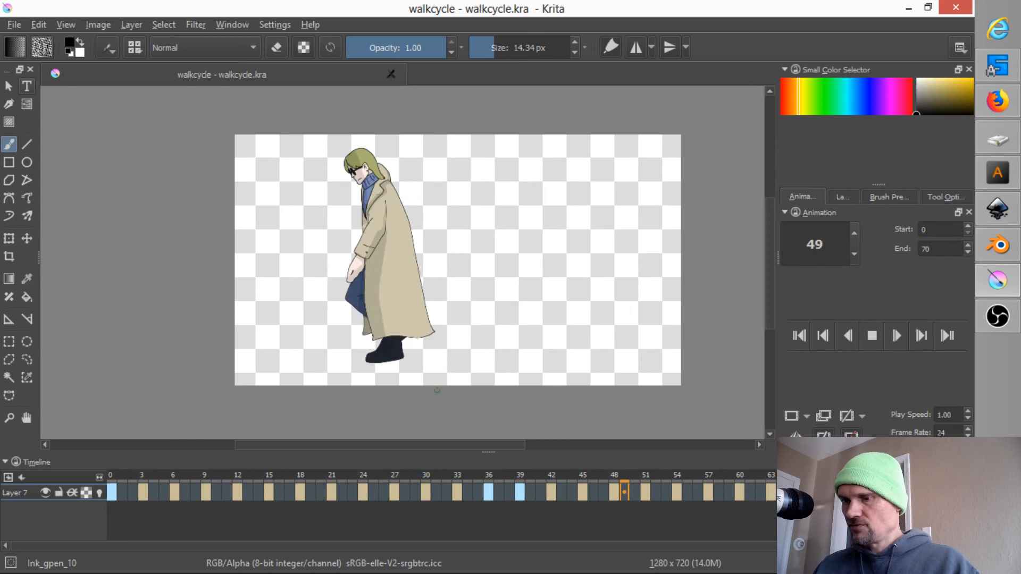
pyautogui.click(872, 336)
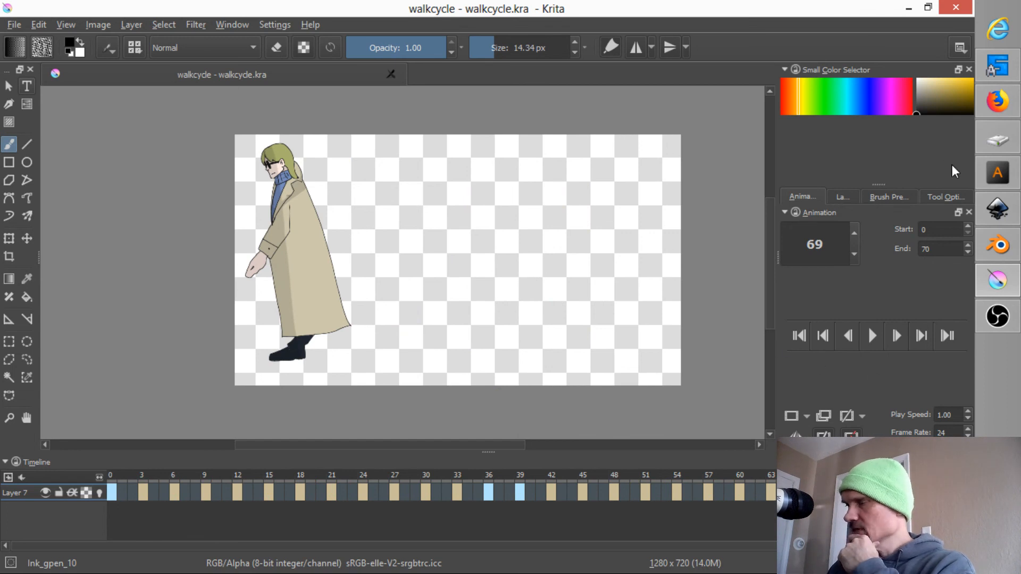
# Step: Switch to File Explorer and open the VALSANIME\img\bkgds\city-streets folder on the L: drive in a maximized window
pyautogui.click(988, 135)
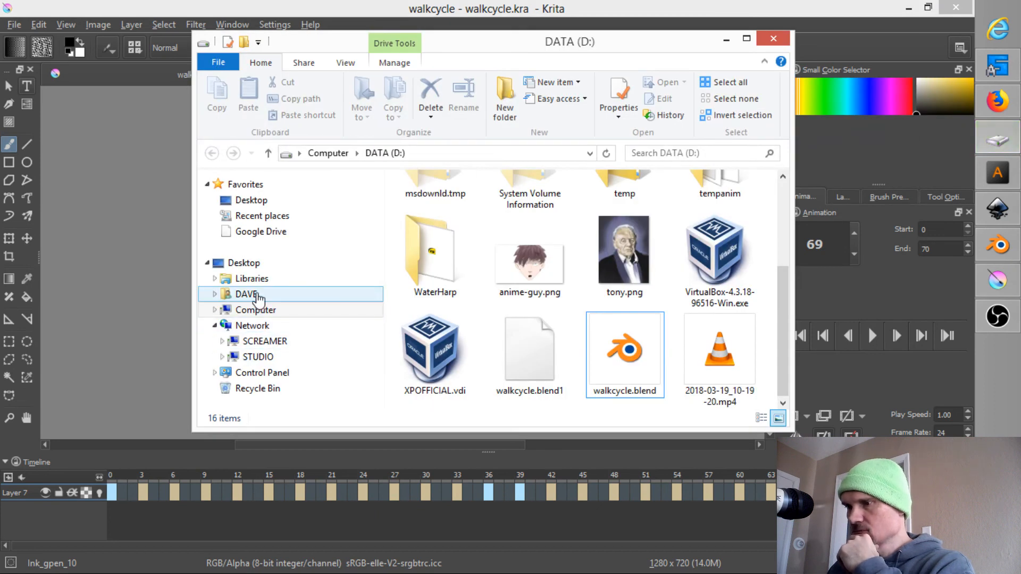
pyautogui.click(277, 314)
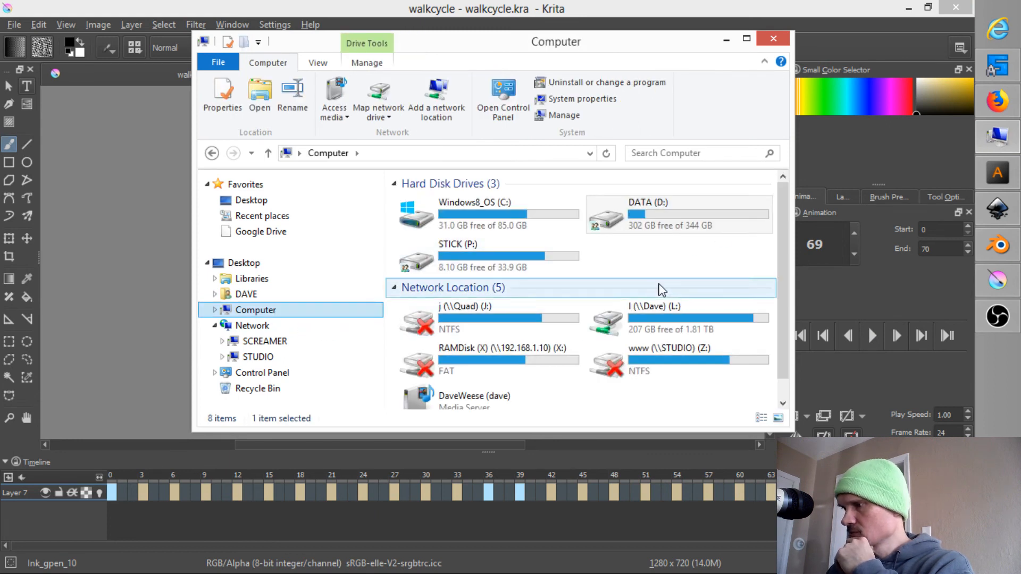
pyautogui.doubleClick(665, 317)
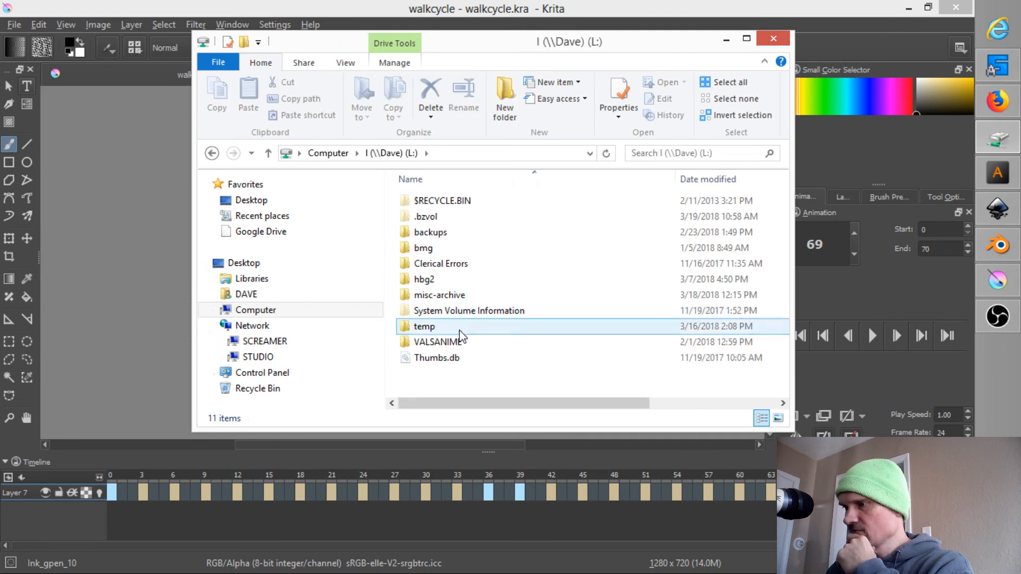
pyautogui.doubleClick(459, 341)
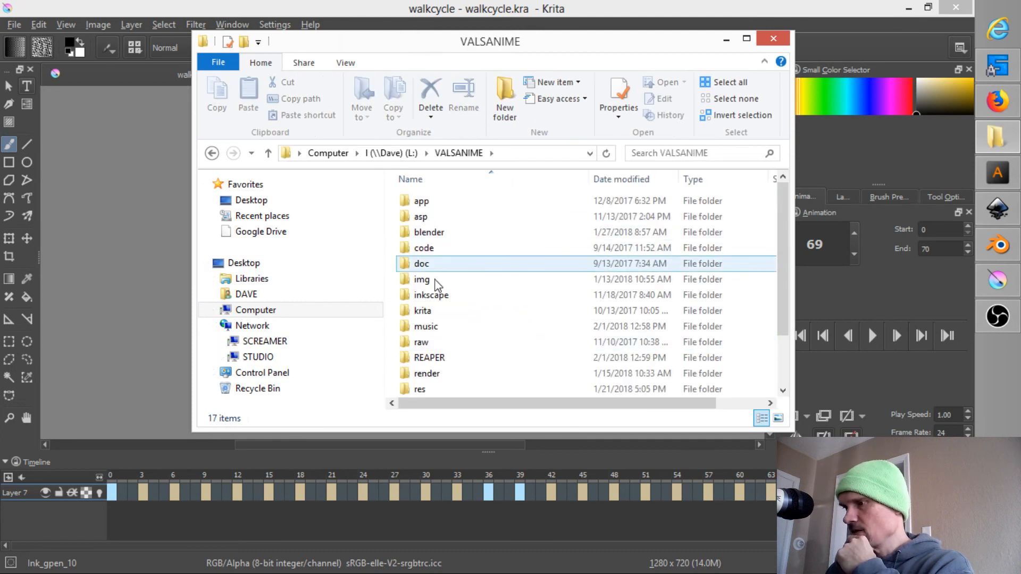
pyautogui.doubleClick(436, 282)
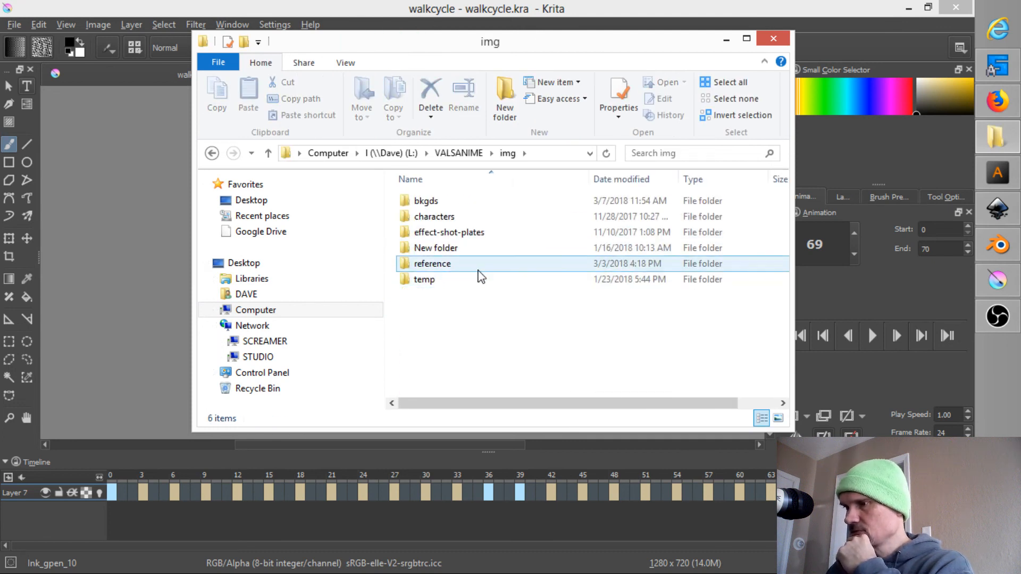
pyautogui.doubleClick(443, 203)
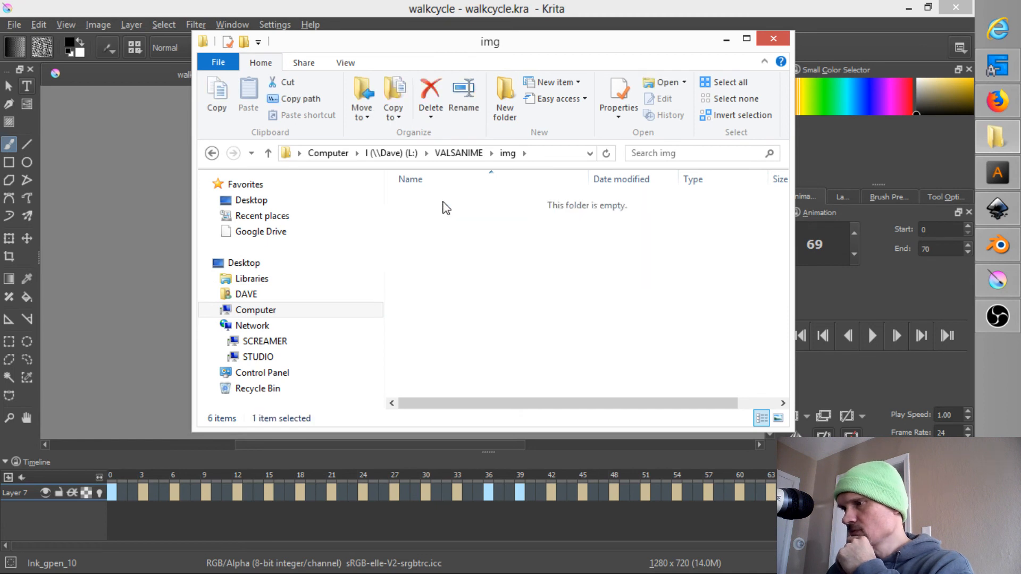
pyautogui.click(746, 39)
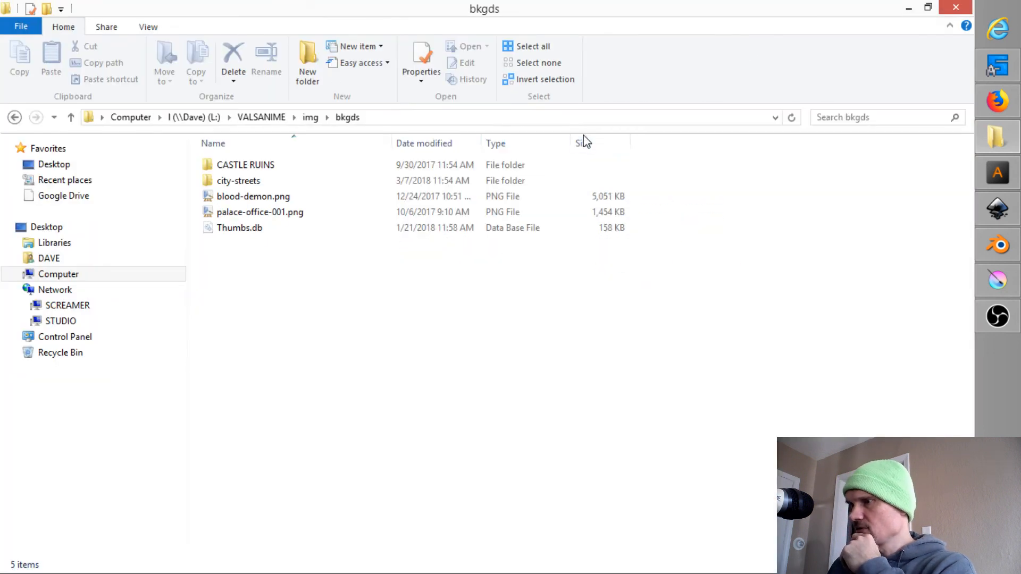
pyautogui.doubleClick(239, 180)
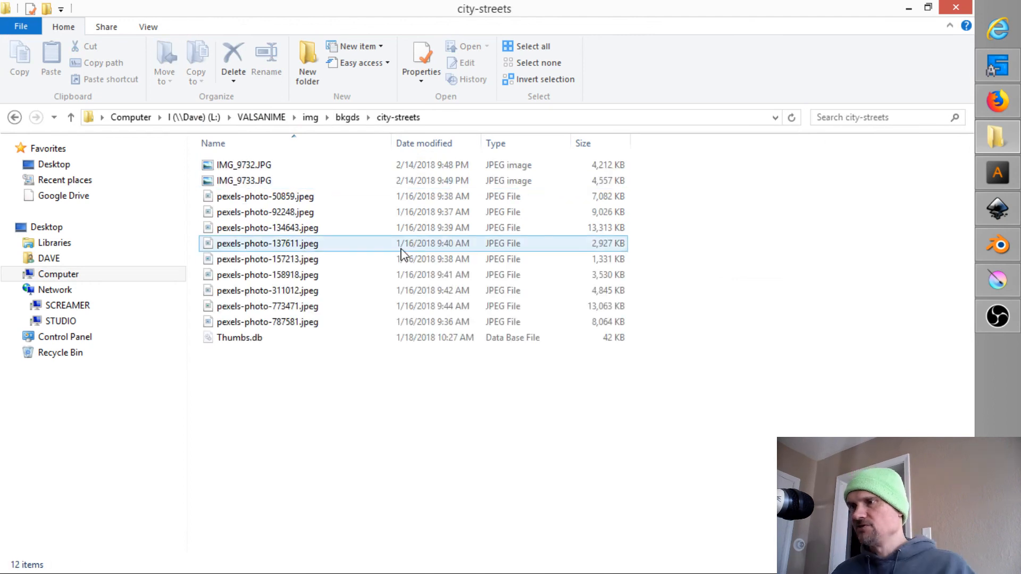
# Step: Display the files in the city-streets folder as large thumbnails
pyautogui.keyDown('ctrl'); pyautogui.scroll(5, 400, 254); pyautogui.keyUp('ctrl')
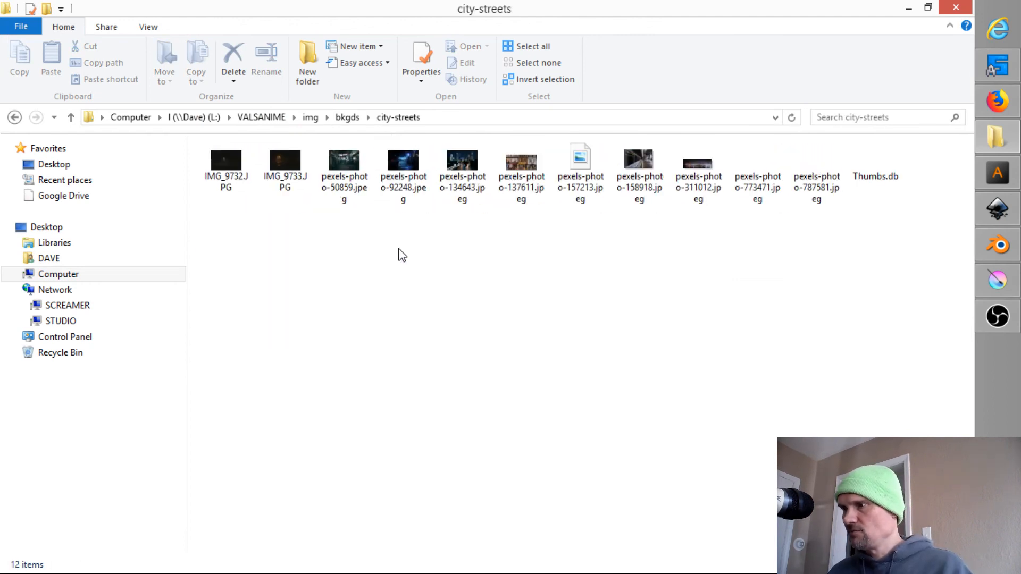
pyautogui.keyDown('ctrl'); pyautogui.scroll(-2, 402, 254); pyautogui.keyUp('ctrl')
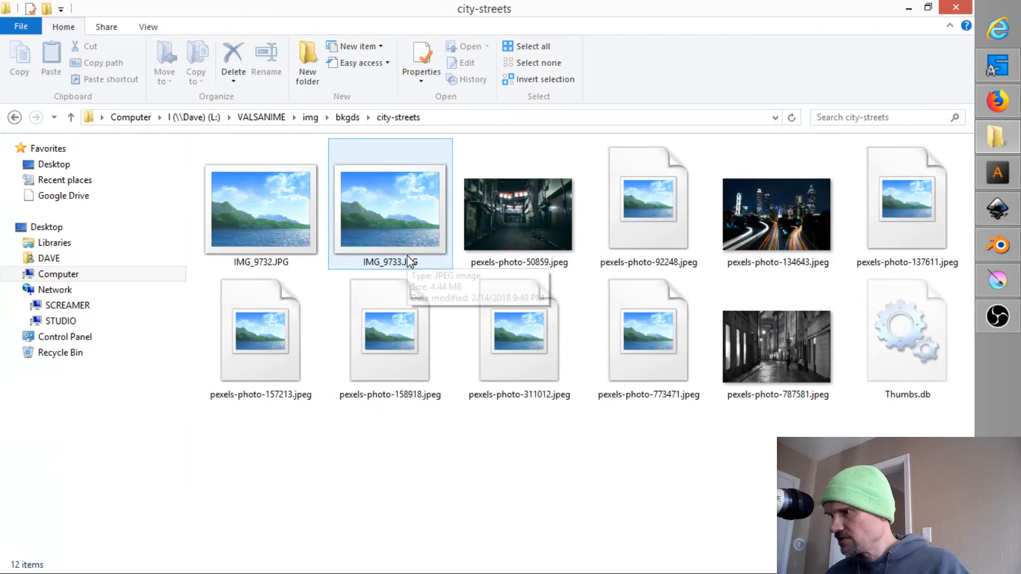
pyautogui.keyDown('ctrl'); pyautogui.scroll(1, 423, 250); pyautogui.keyUp('ctrl')
pyautogui.keyDown('ctrl'); pyautogui.scroll(-1, 423, 250); pyautogui.keyUp('ctrl')
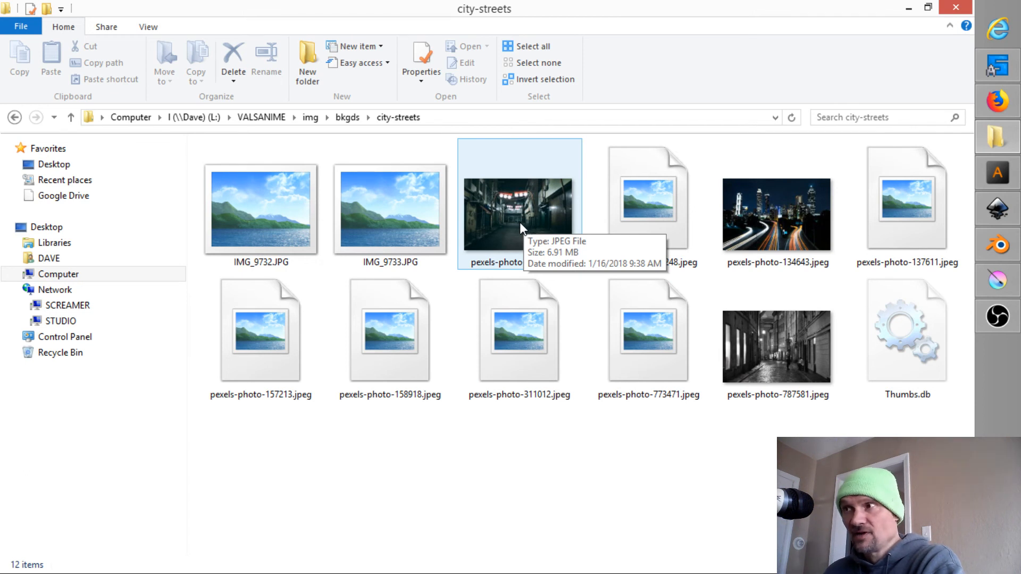
# Step: Preview the street photos from IMG_9732.JPG through pexels-photo-137611.jpeg as possible backgrounds, and close the photo viewer
pyautogui.doubleClick(292, 219)
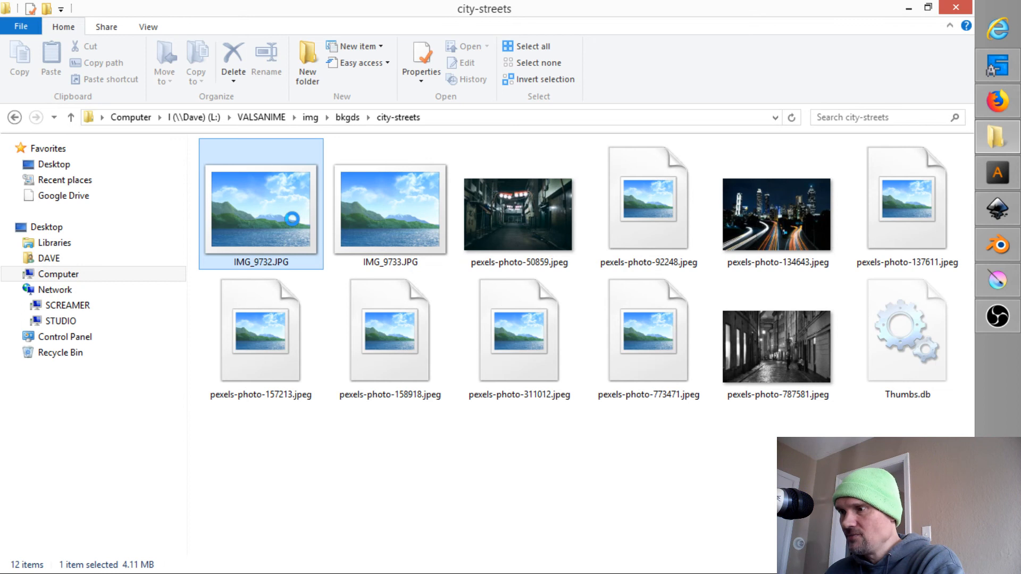
pyautogui.rightClick(292, 219)
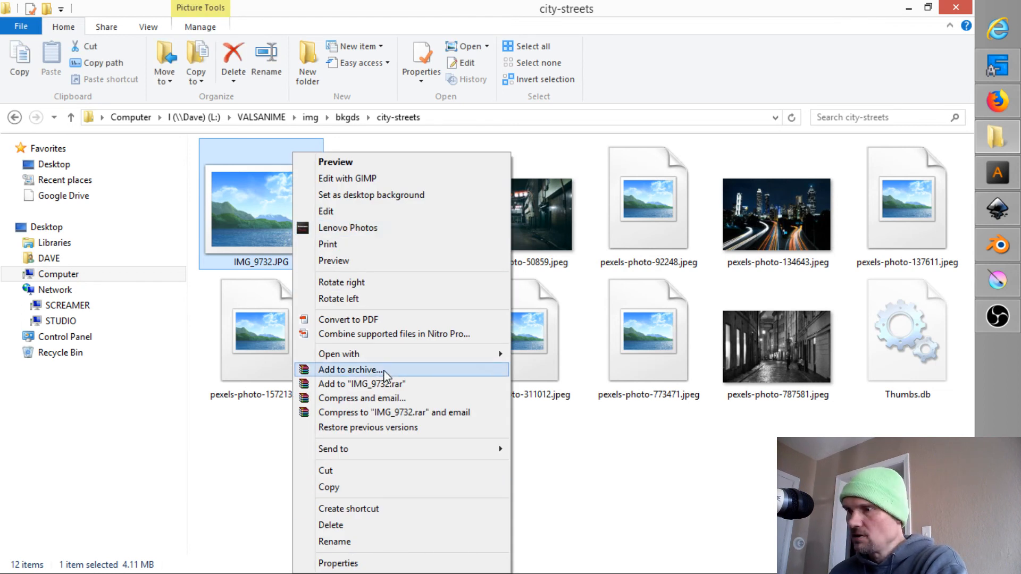
pyautogui.click(388, 260)
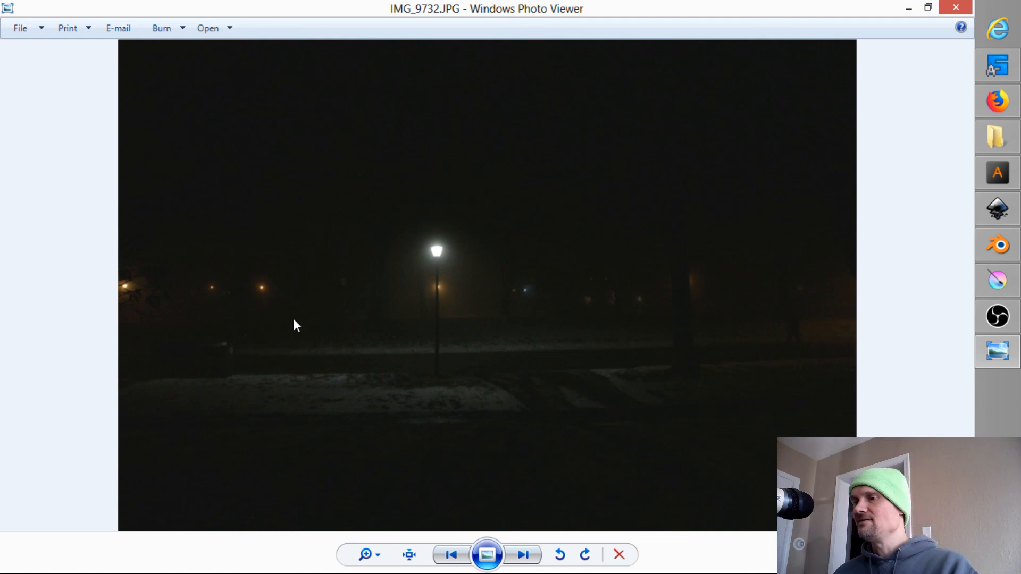
pyautogui.press('Right')
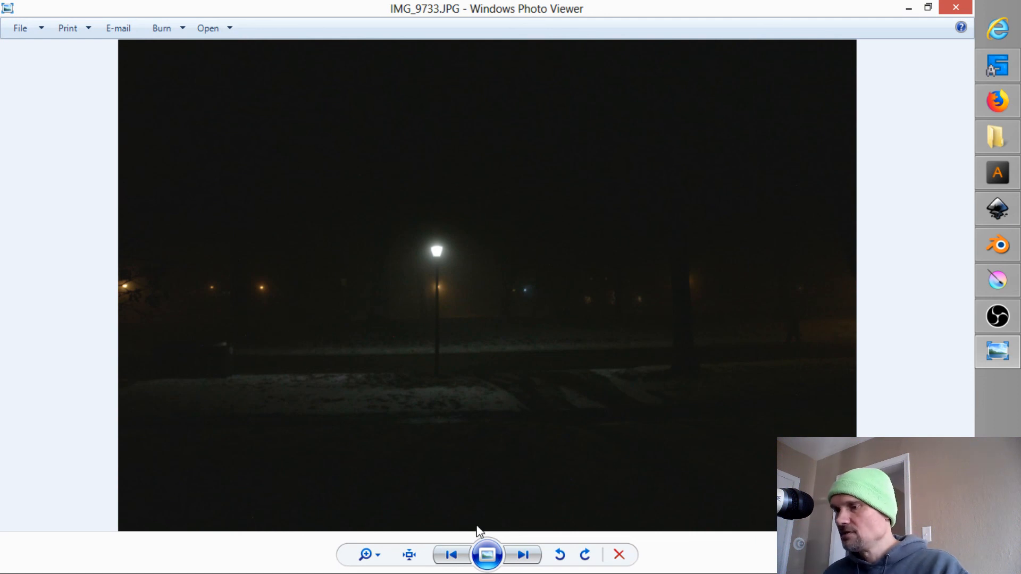
pyautogui.click(523, 555)
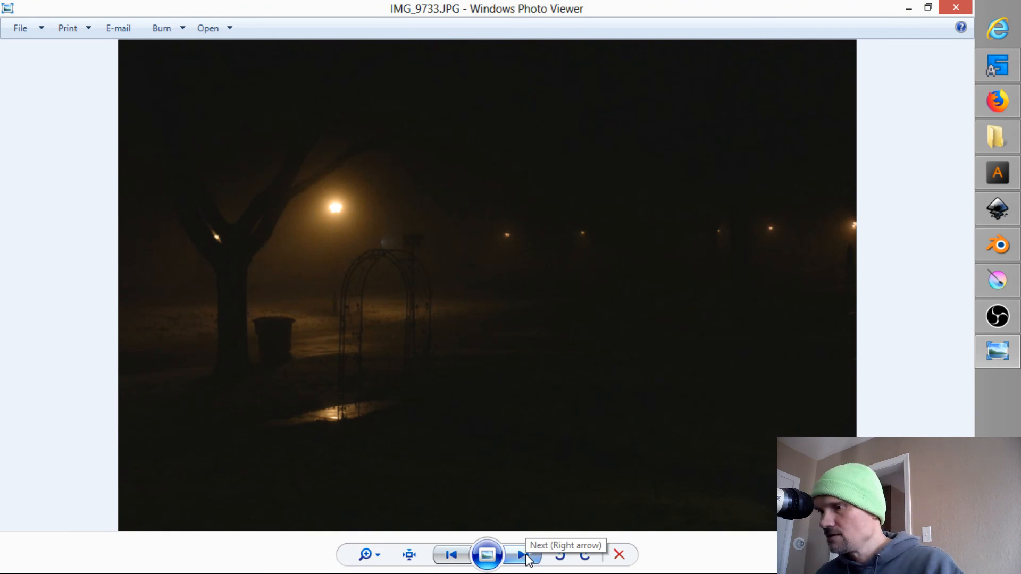
pyautogui.click(524, 555)
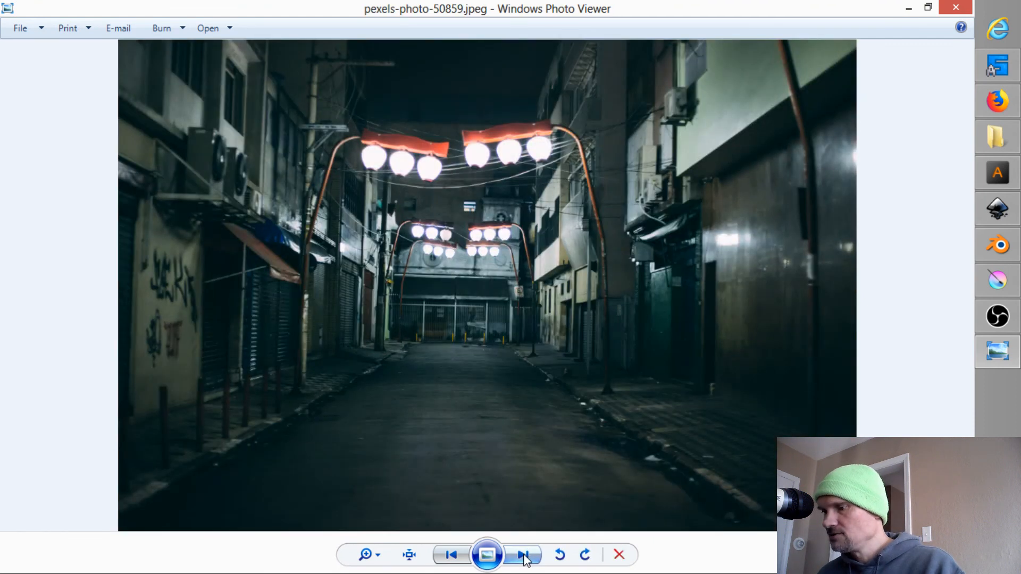
pyautogui.click(523, 556)
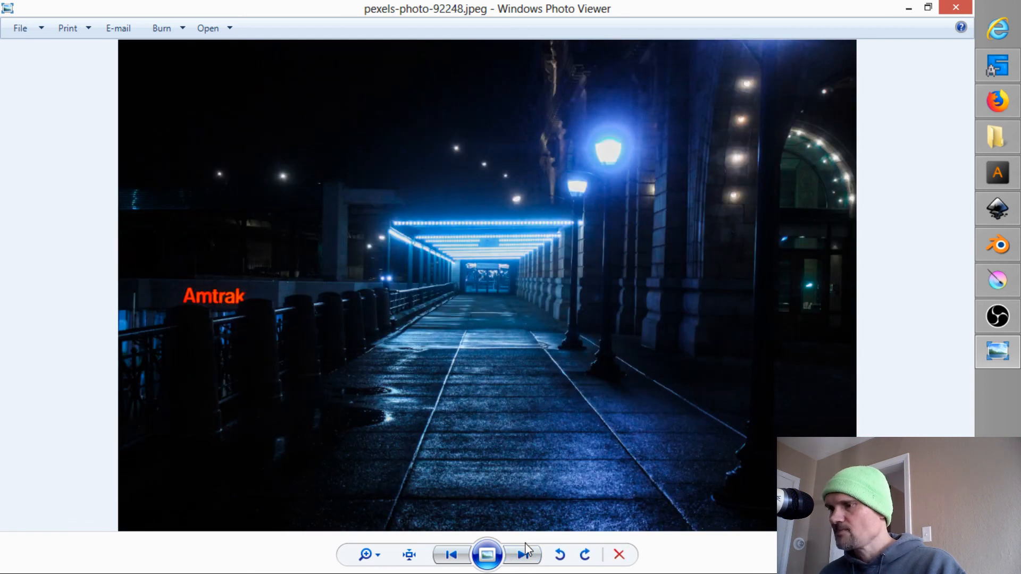
pyautogui.click(521, 557)
pyautogui.click(523, 556)
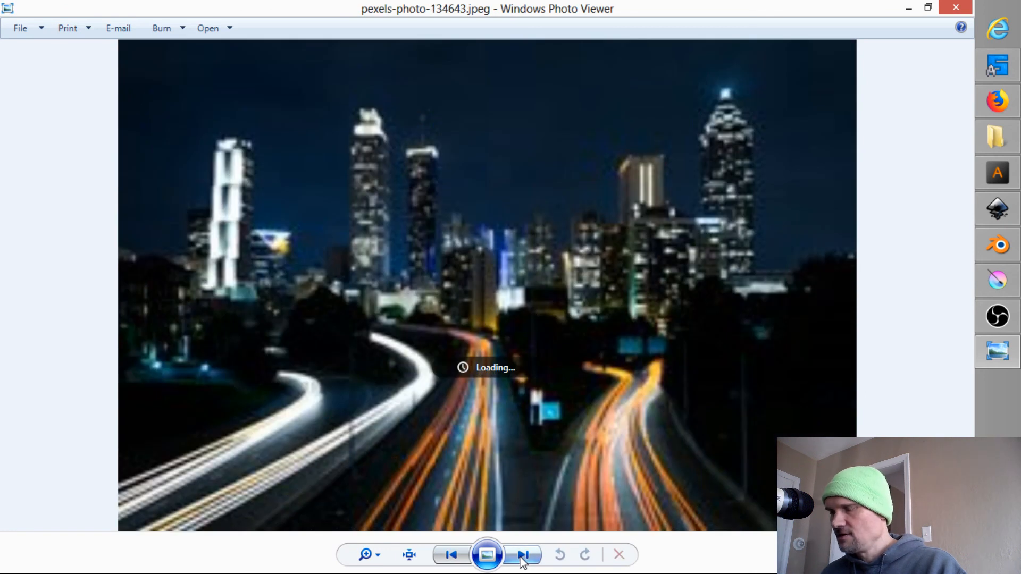
pyautogui.click(515, 558)
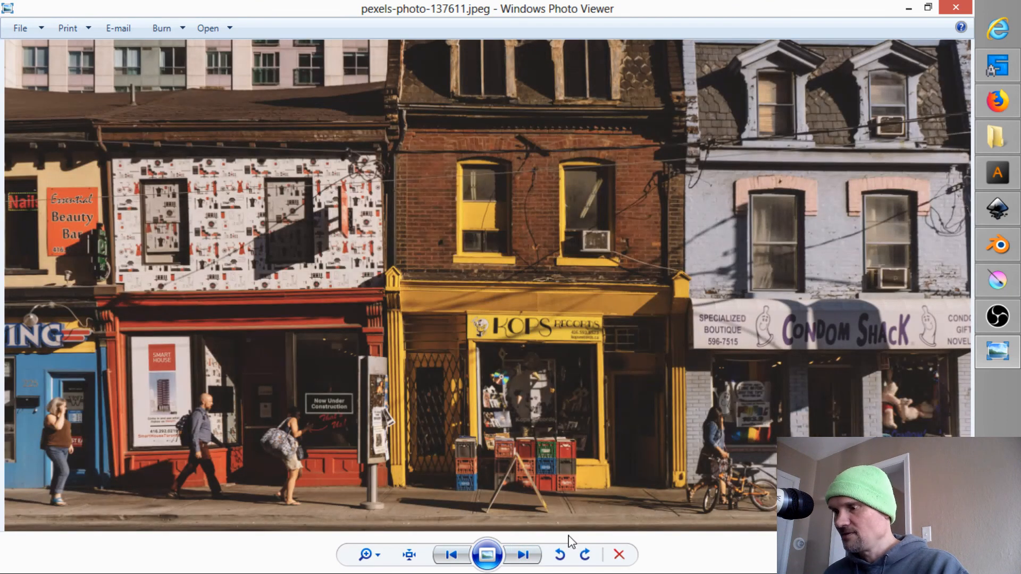
pyautogui.hotkey('alt', 'F4')
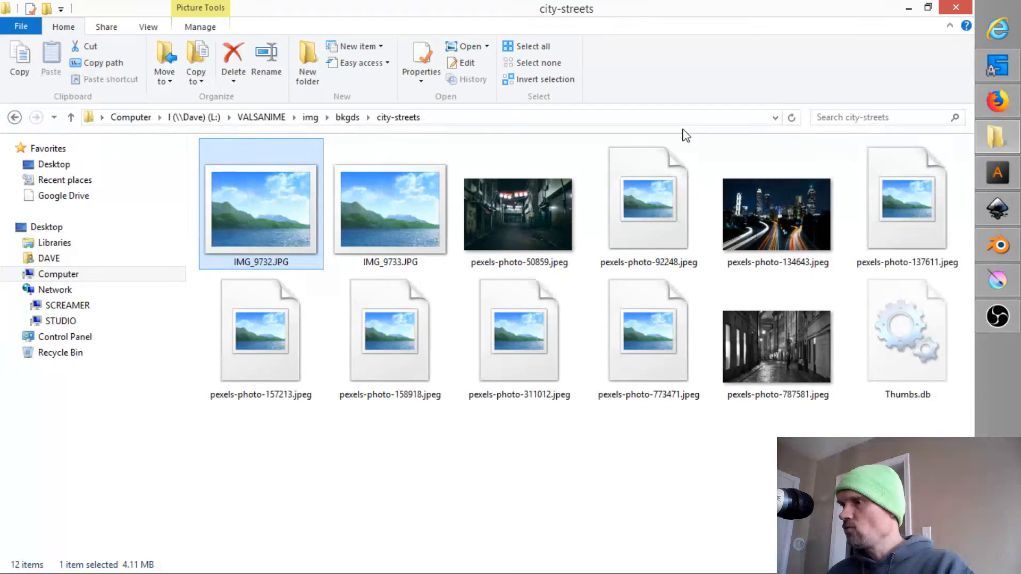
# Step: Bring IMG_9732.JPG from the city-streets folder into the walkcycle document in Krita as a new layer
pyautogui.moveTo(267, 221); pyautogui.dragTo(420, 297)
pyautogui.click(446, 304)
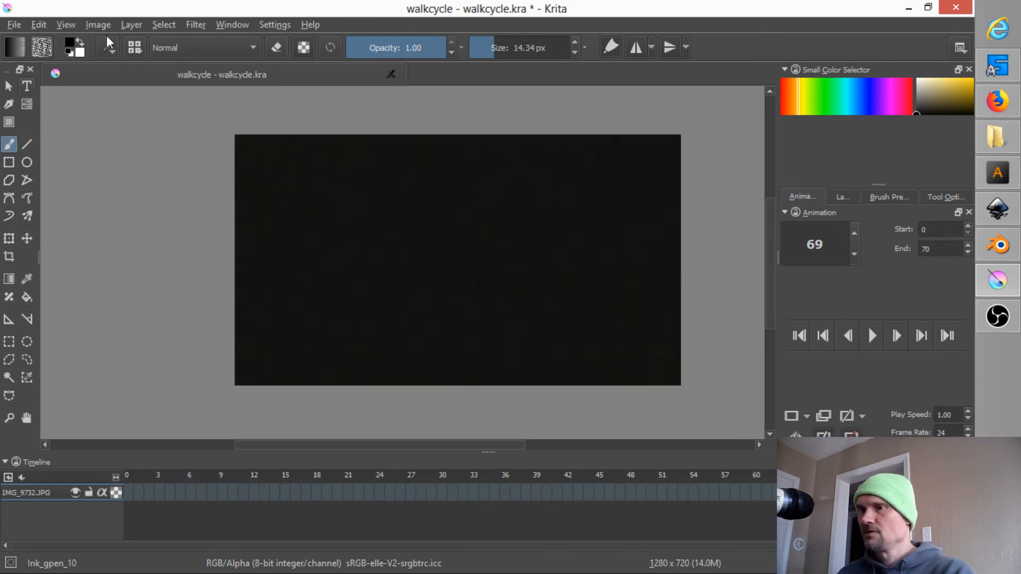
# Step: Save the document with the imported photo layer and go to frame 0 of the animation
pyautogui.click(14, 25)
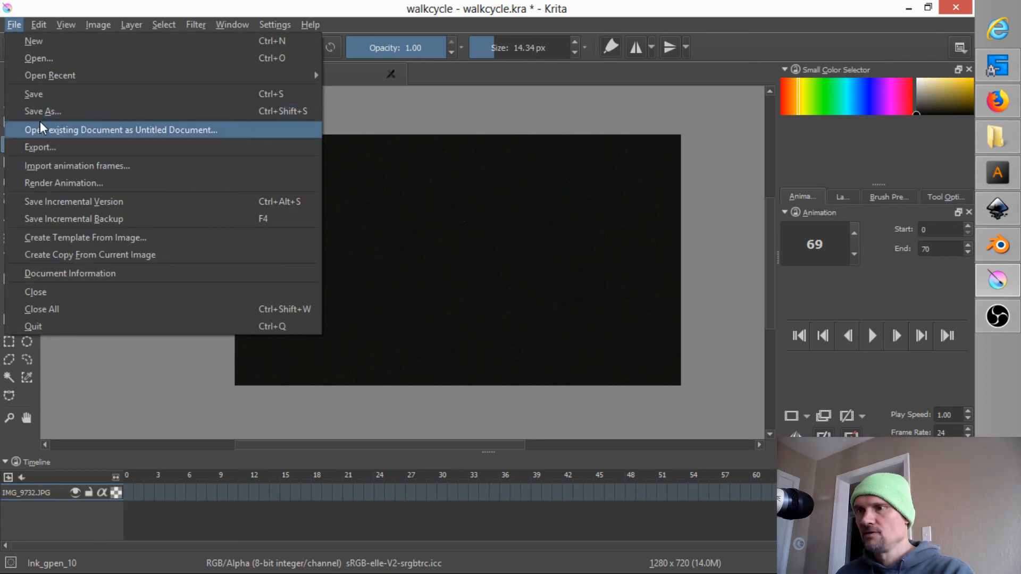
pyautogui.click(37, 94)
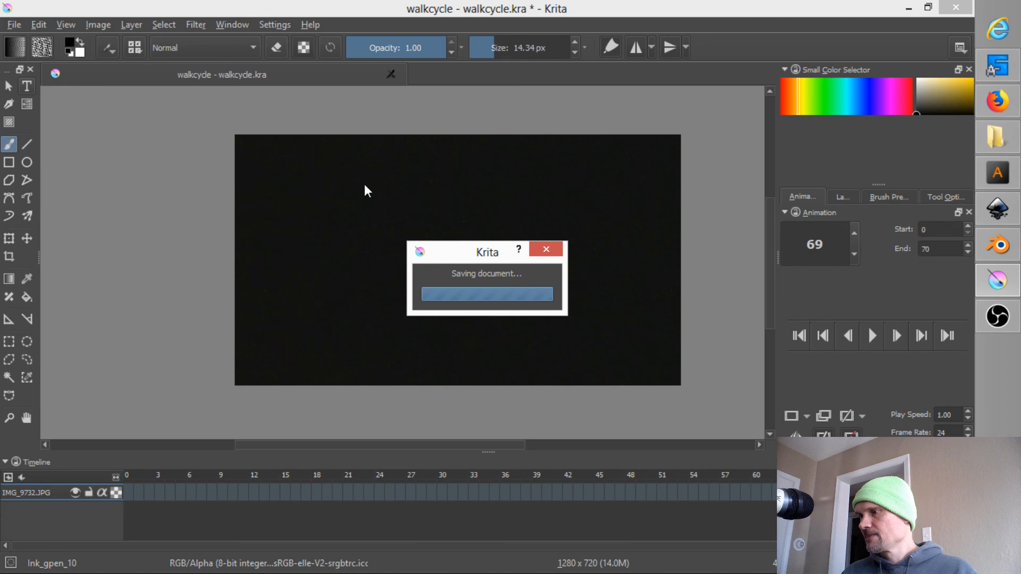
pyautogui.click(125, 474)
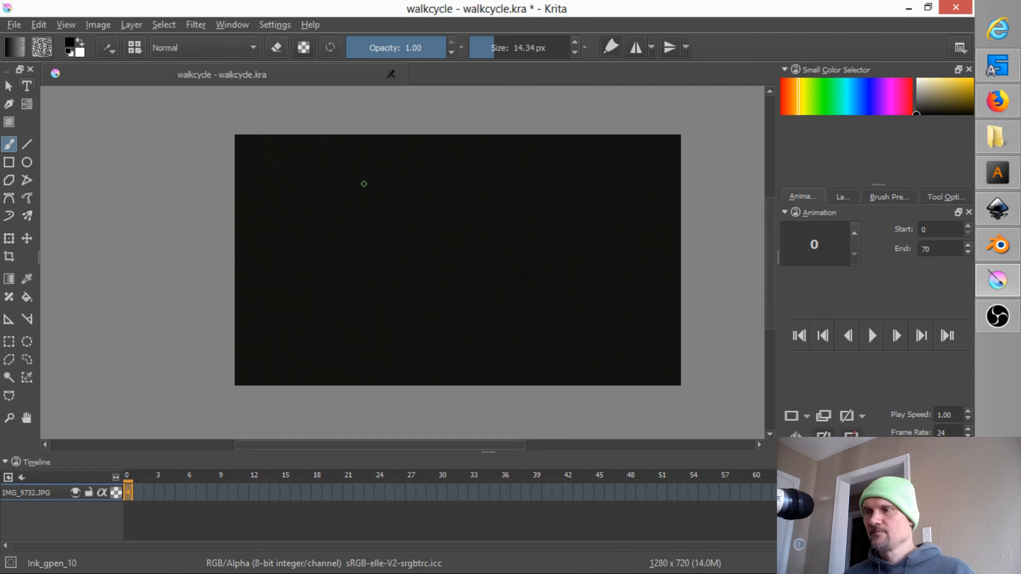
# Step: Scale the imported IMG_9732.JPG night photo down and move it so it covers the canvas with the street lamp in view
pyautogui.scroll(-1, 484, 316)
pyautogui.scroll(-3, 484, 316)
pyautogui.scroll(2, 478, 321)
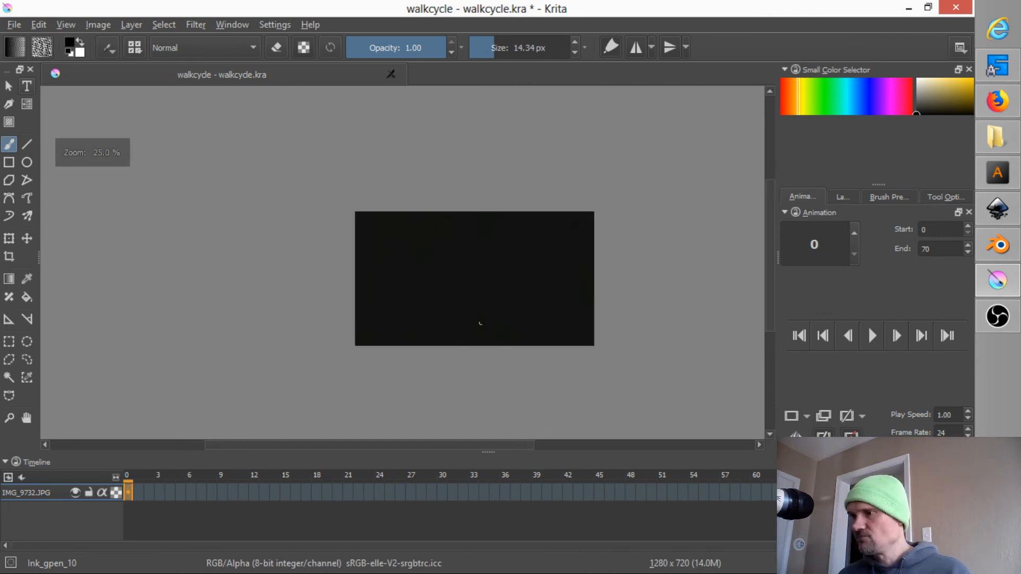
pyautogui.scroll(-1, 478, 321)
pyautogui.click(8, 238)
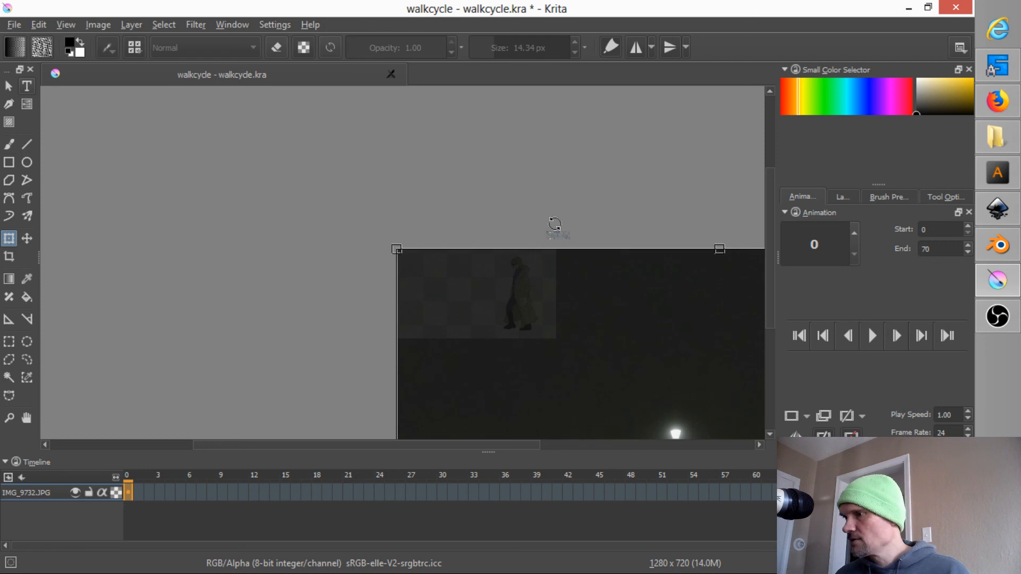
pyautogui.scroll(-1, 544, 223)
pyautogui.moveTo(620, 340); pyautogui.dragTo(350, 193)
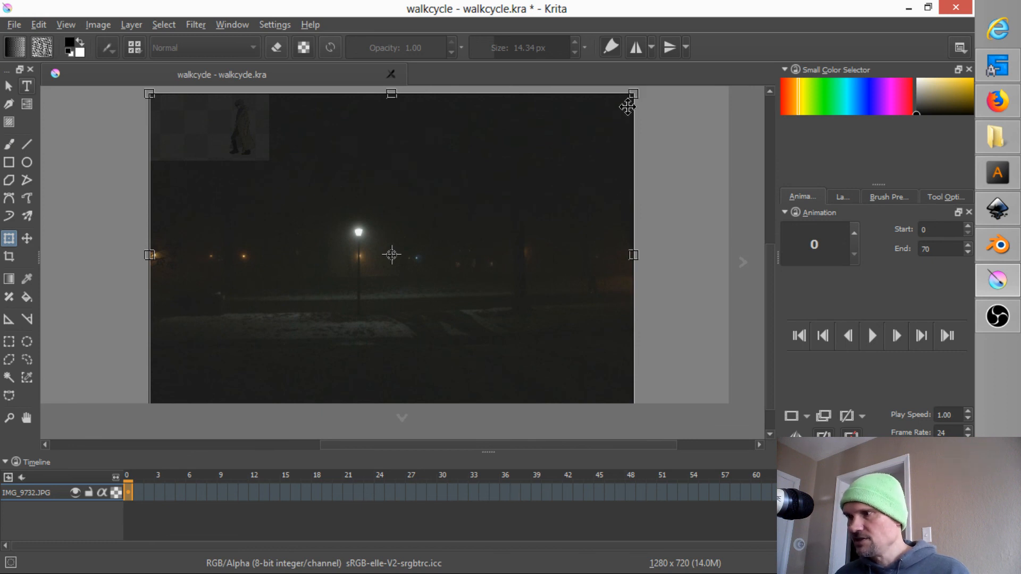
pyautogui.moveTo(632, 93); pyautogui.dragTo(362, 308)
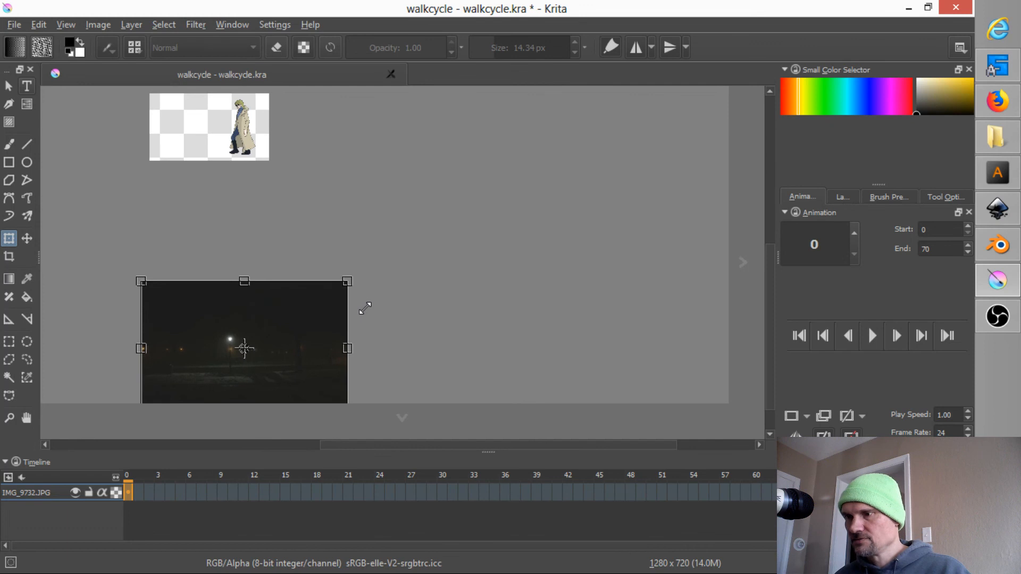
pyautogui.moveTo(298, 346); pyautogui.dragTo(284, 125)
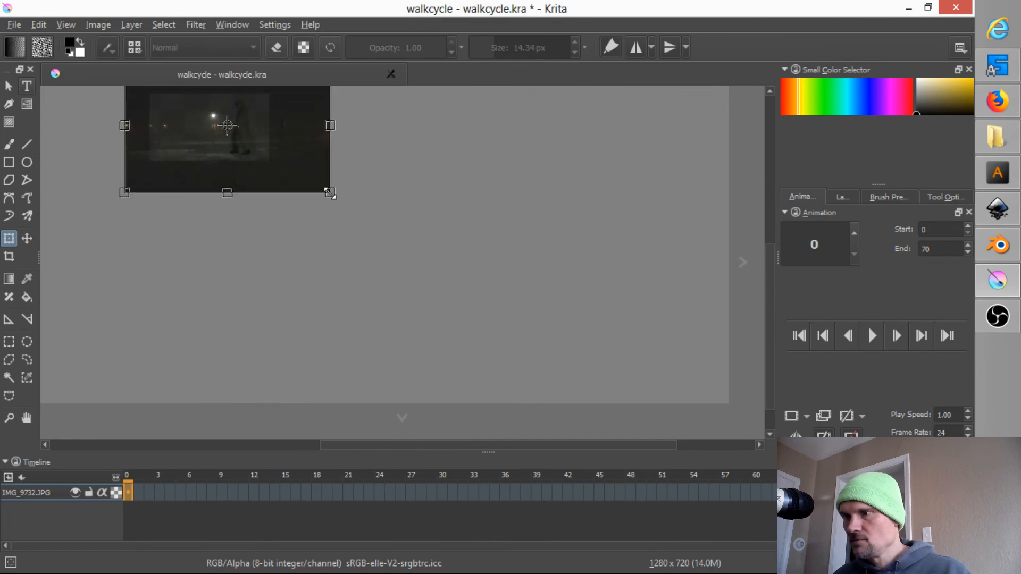
pyautogui.moveTo(330, 194); pyautogui.dragTo(295, 165)
# Step: Move the IMG_9732.JPG layer beneath all other layers and apply its transform
pyautogui.click(846, 197)
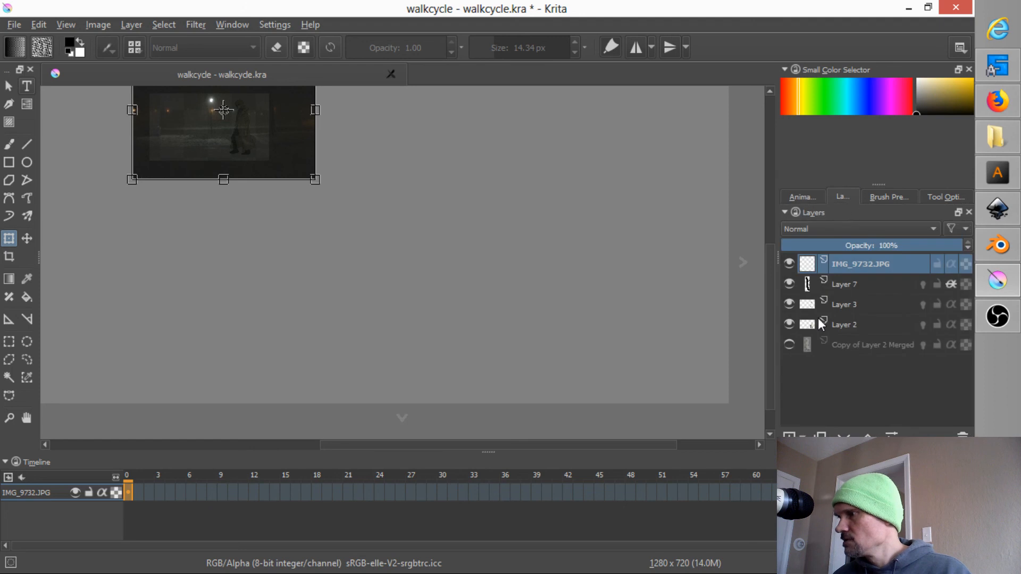
pyautogui.press('Return')
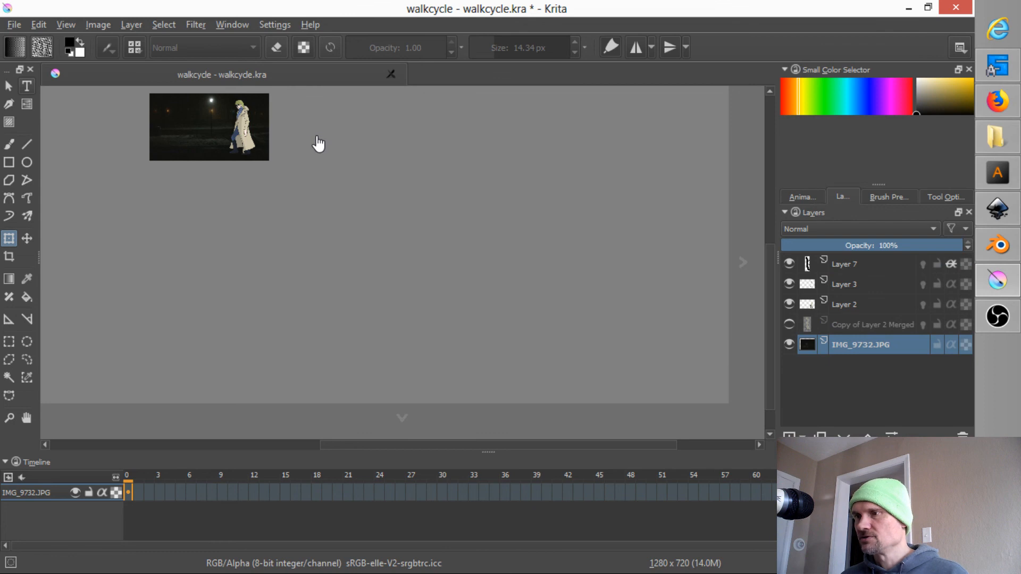
pyautogui.moveTo(318, 143); pyautogui.dragTo(474, 278)
pyautogui.scroll(3, 423, 264)
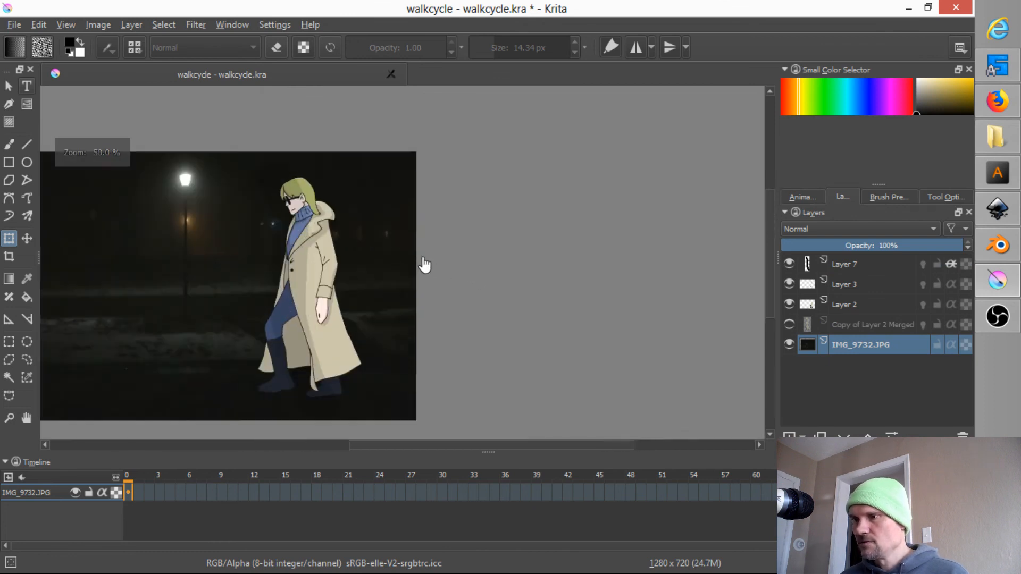
pyautogui.scroll(-1, 424, 264)
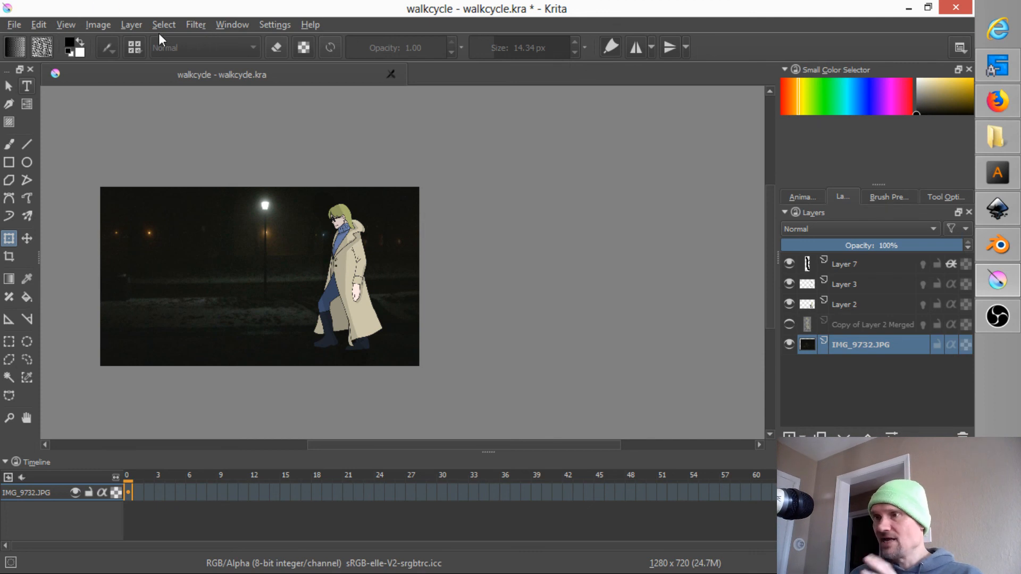
# Step: Brighten the background photo with a Color Adjustment curve on the RGBA channel, bending it at input 78 and output 158
pyautogui.click(191, 23)
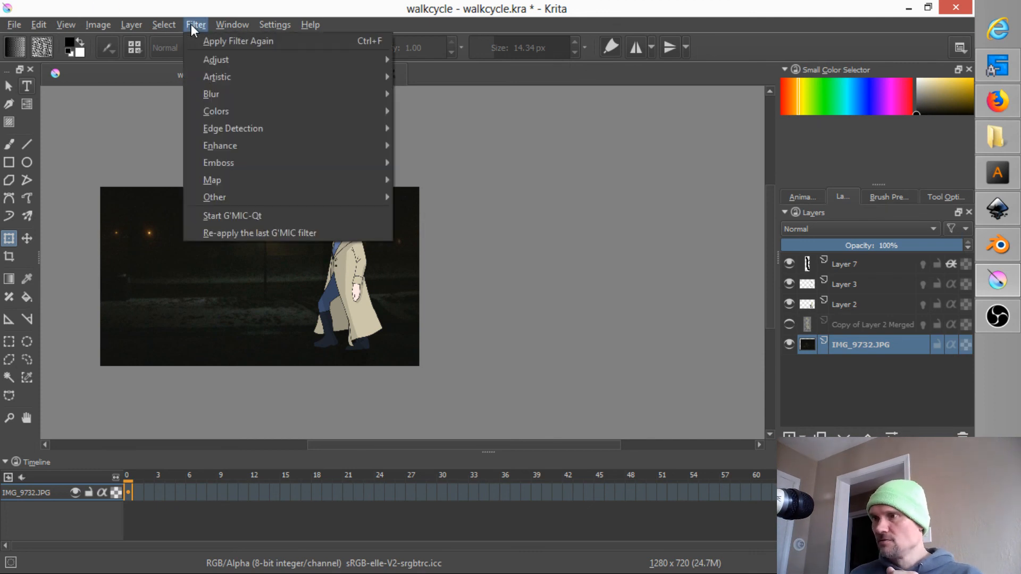
pyautogui.moveTo(214, 62)
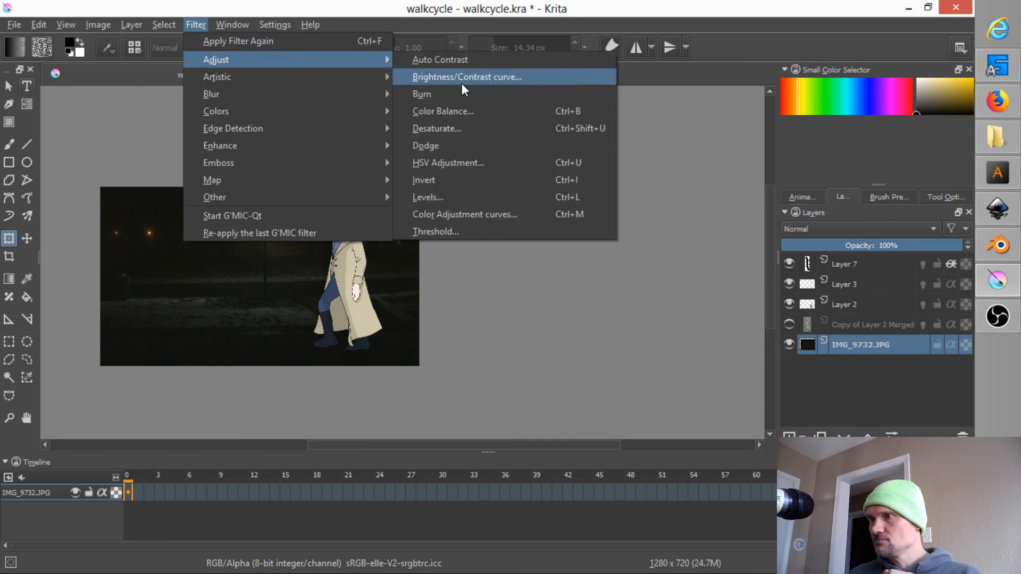
pyautogui.click(471, 215)
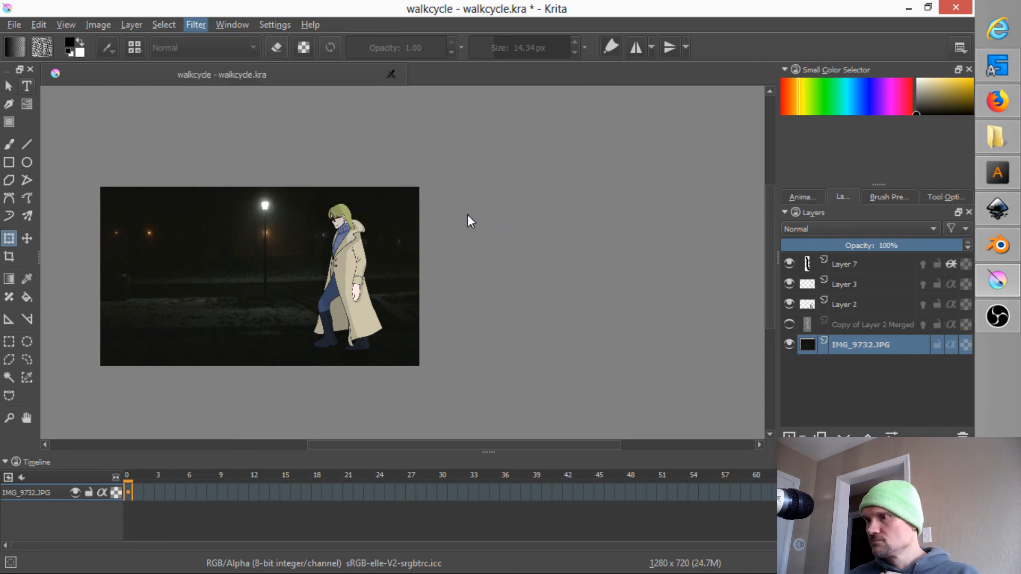
pyautogui.moveTo(392, 86); pyautogui.dragTo(700, 80)
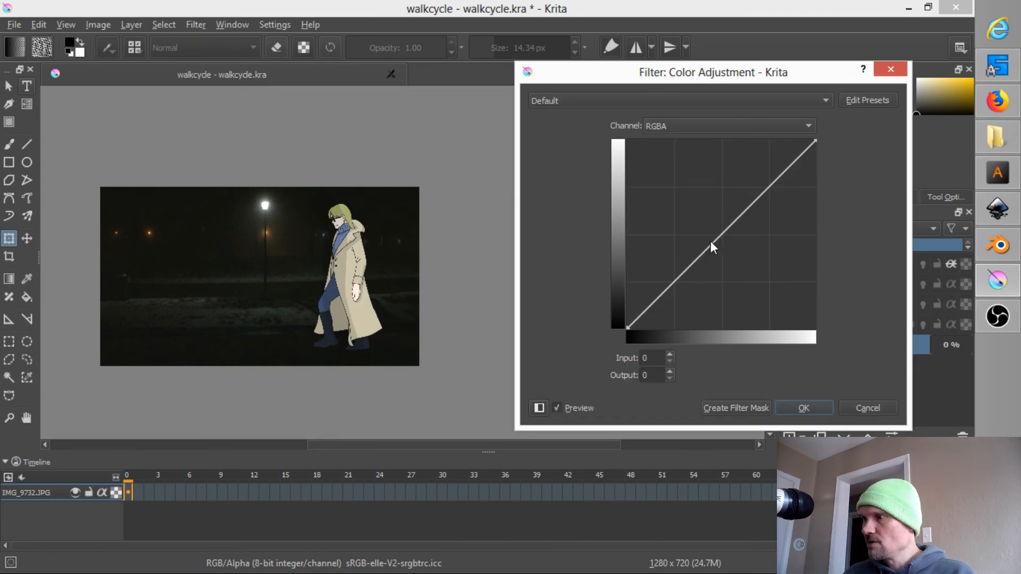
pyautogui.moveTo(711, 244); pyautogui.dragTo(694, 209)
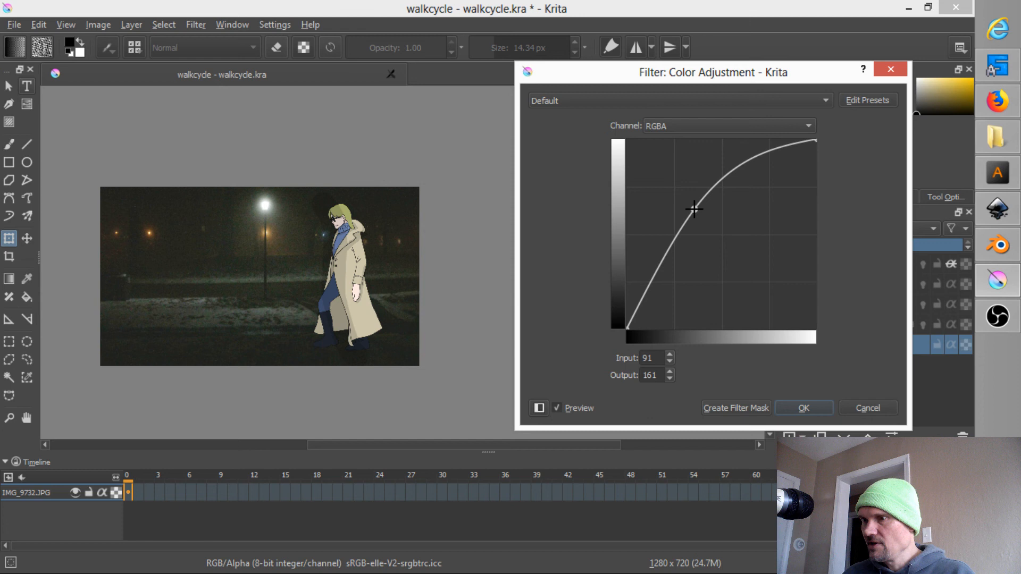
pyautogui.moveTo(693, 208); pyautogui.dragTo(684, 211)
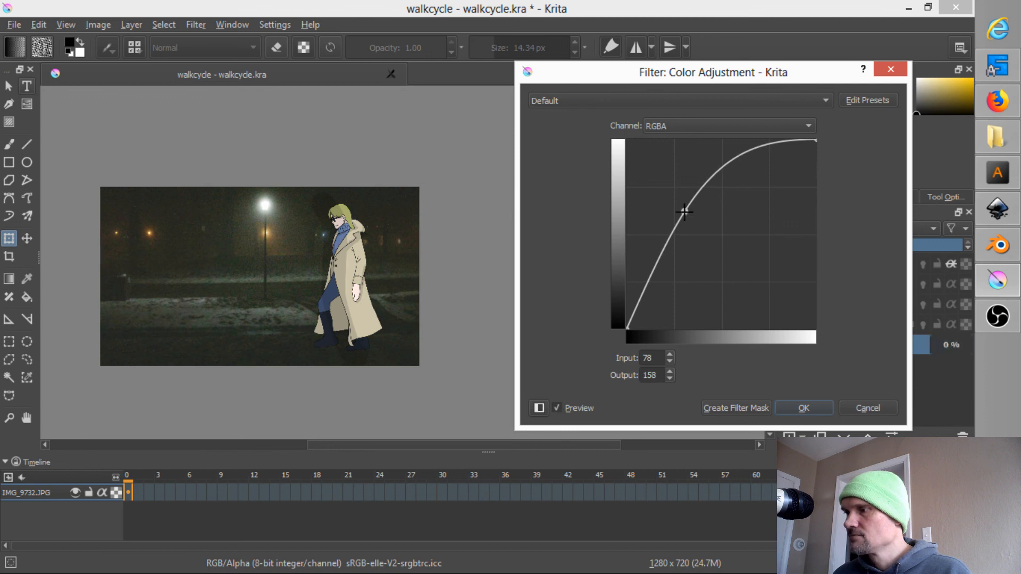
pyautogui.click(807, 407)
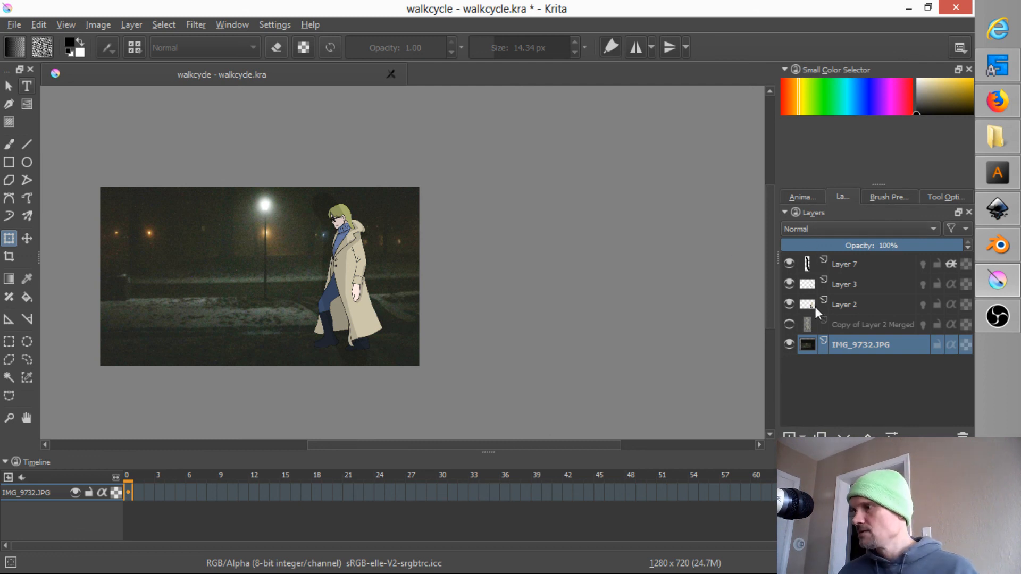
# Step: Enlarge the IMG_9732.JPG background photo with the Transform tool and reposition it behind the walking figure
pyautogui.click(837, 302)
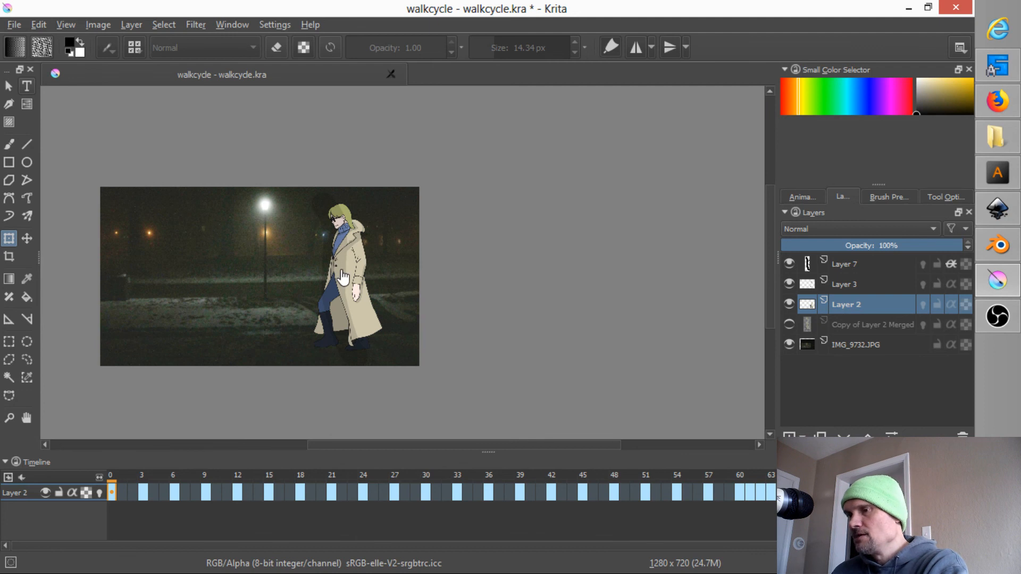
pyautogui.click(853, 347)
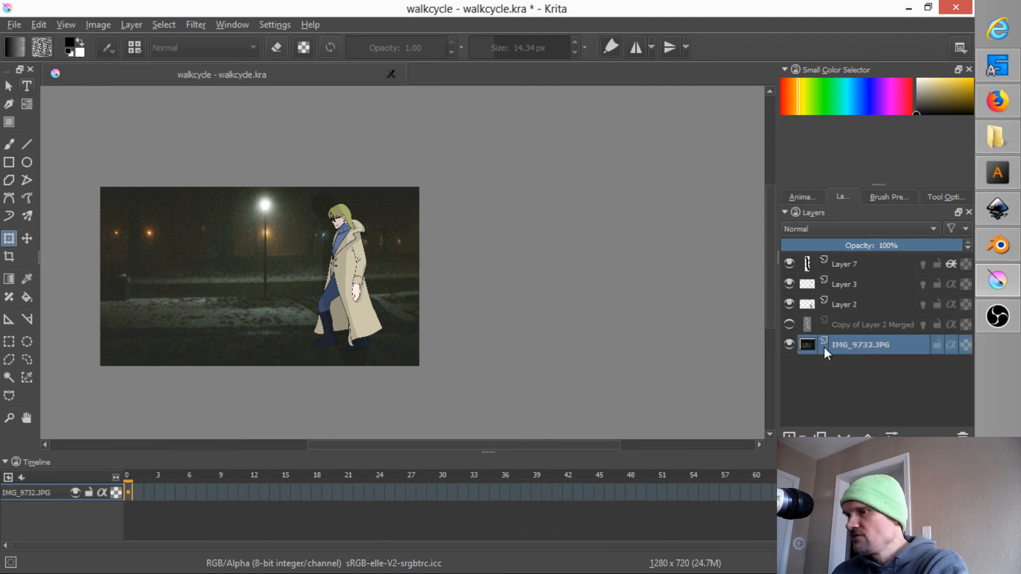
pyautogui.click(421, 329)
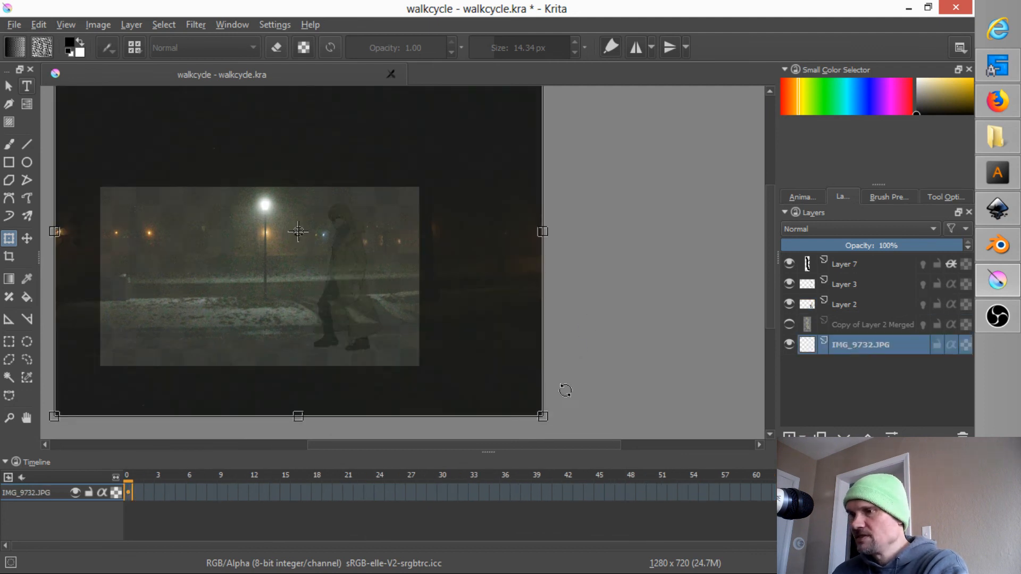
pyautogui.moveTo(543, 418); pyautogui.dragTo(699, 426)
pyautogui.moveTo(479, 191); pyautogui.dragTo(530, 258)
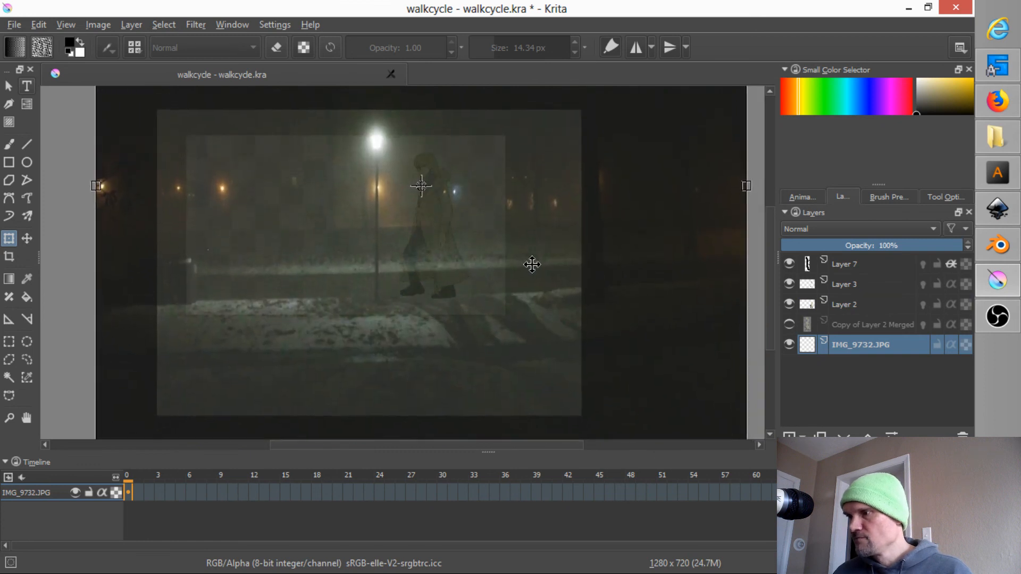
pyautogui.scroll(-3, 531, 264)
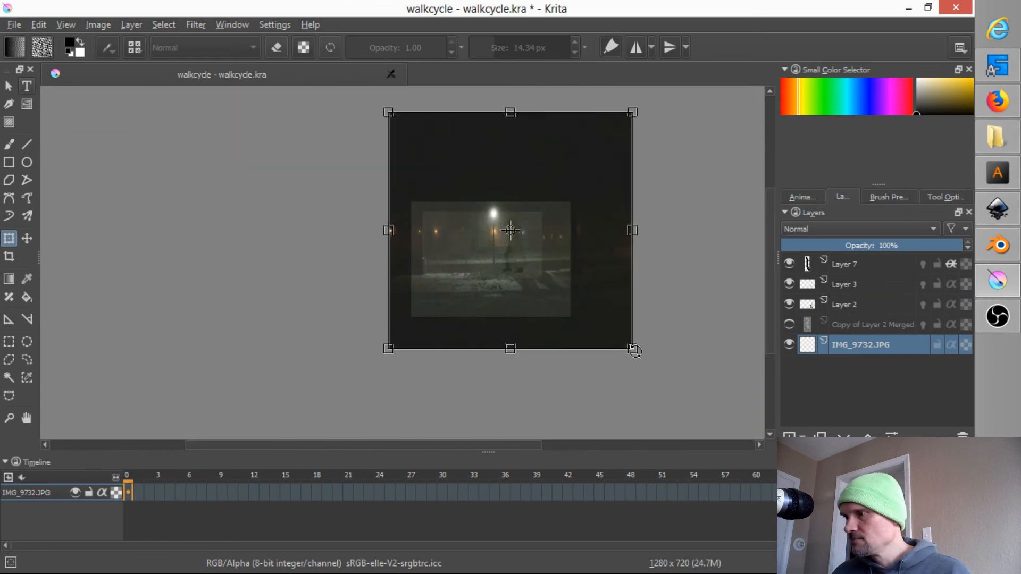
pyautogui.moveTo(633, 348); pyautogui.dragTo(743, 402)
pyautogui.moveTo(652, 351); pyautogui.dragTo(608, 317)
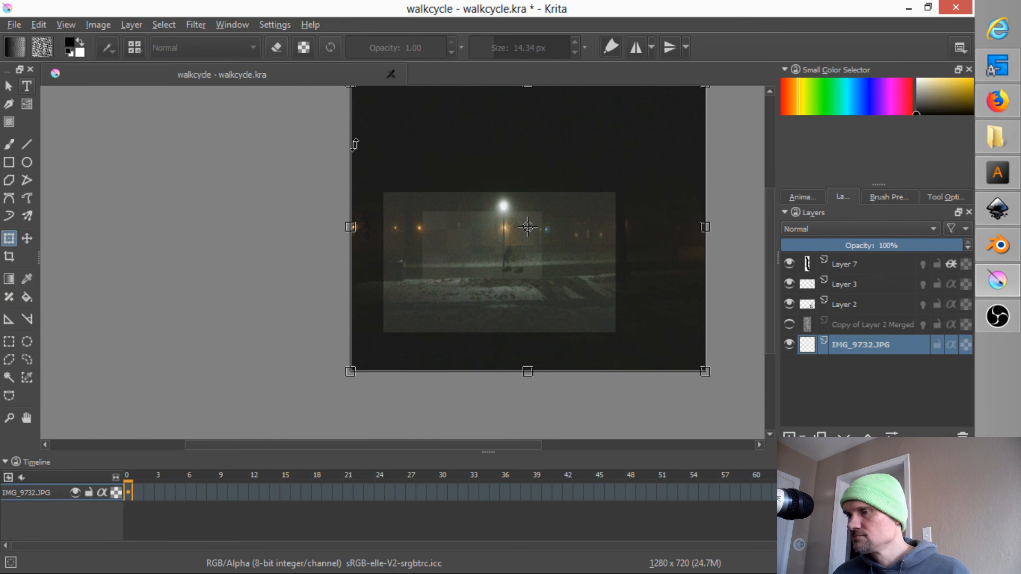
# Step: Reduce the background photo's height from its upper edge, shift it slightly up, and apply the transform
pyautogui.moveTo(337, 153); pyautogui.dragTo(268, 180)
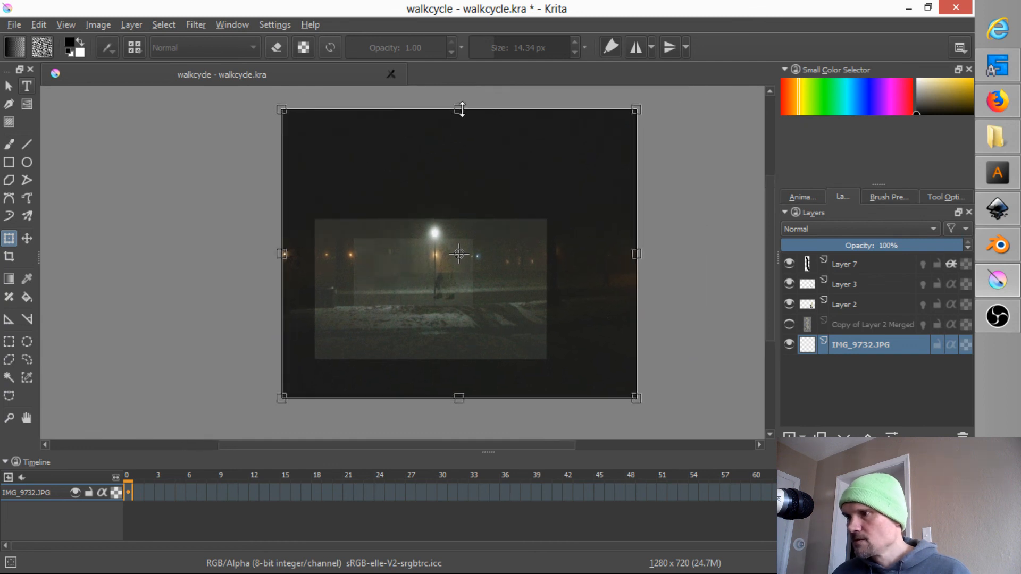
pyautogui.moveTo(460, 115); pyautogui.dragTo(460, 146)
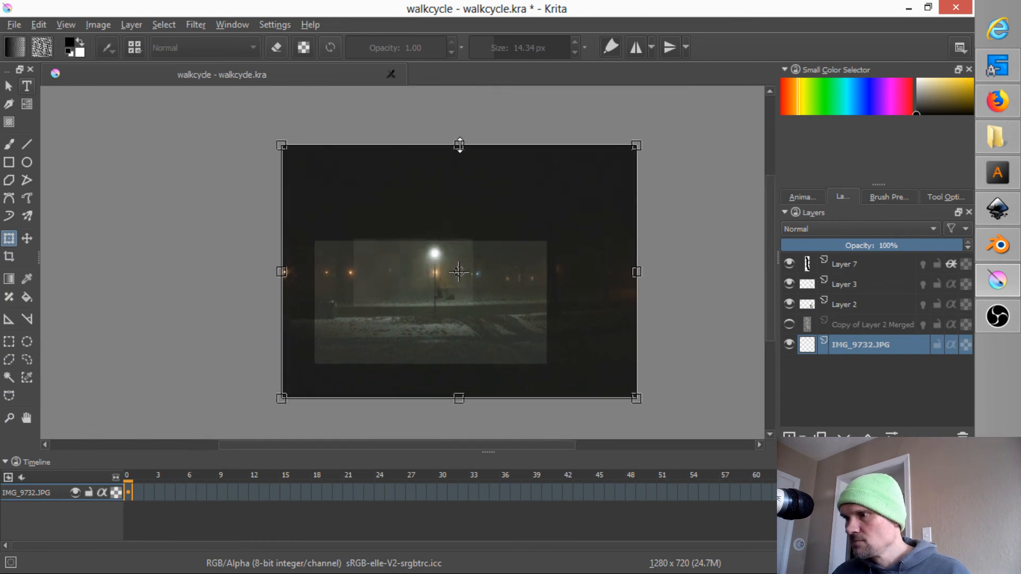
pyautogui.moveTo(512, 357); pyautogui.dragTo(508, 343)
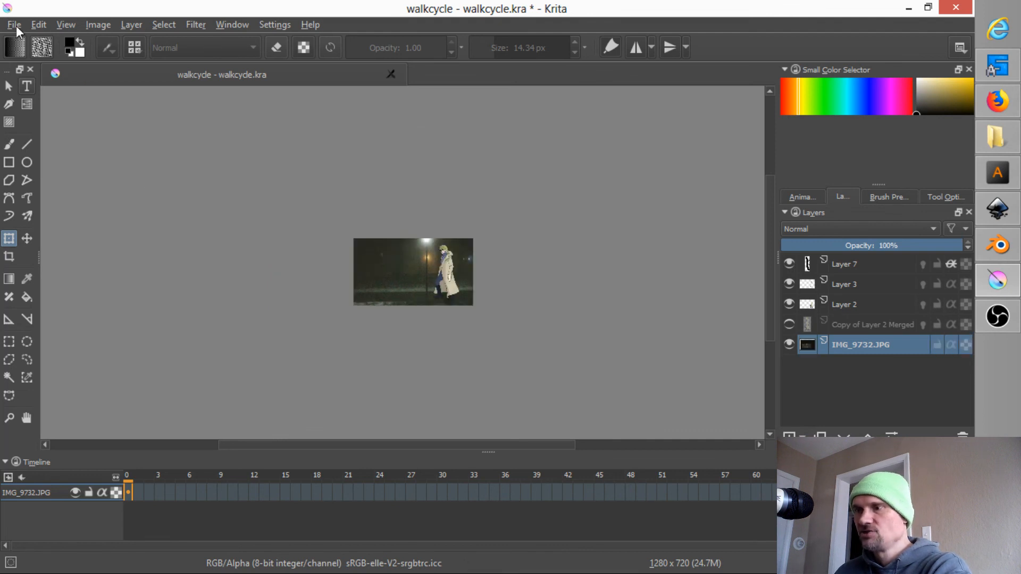
# Step: Save the walkcycle document and inspect the figure against the background photo up close
pyautogui.click(16, 25)
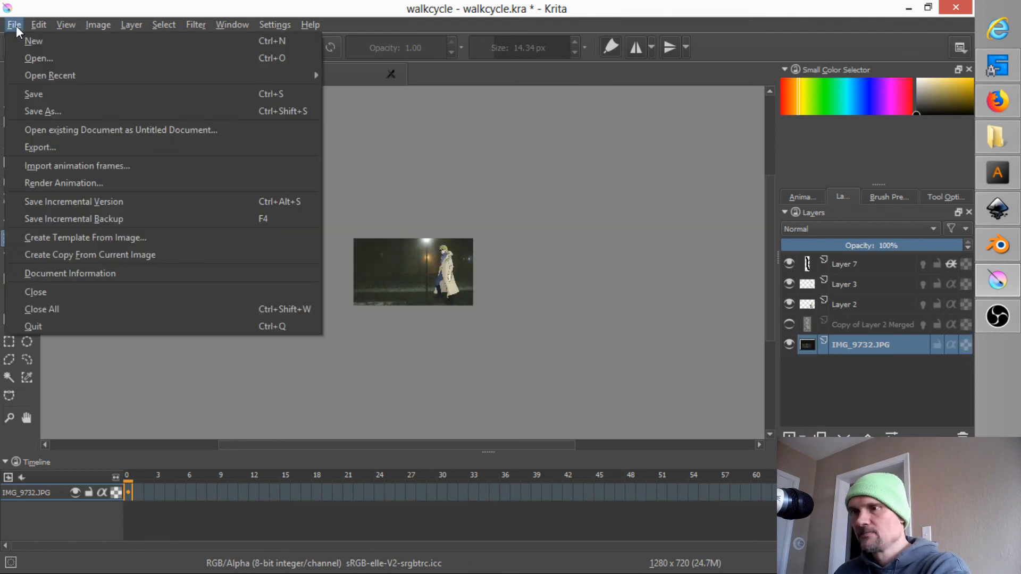
pyautogui.click(55, 94)
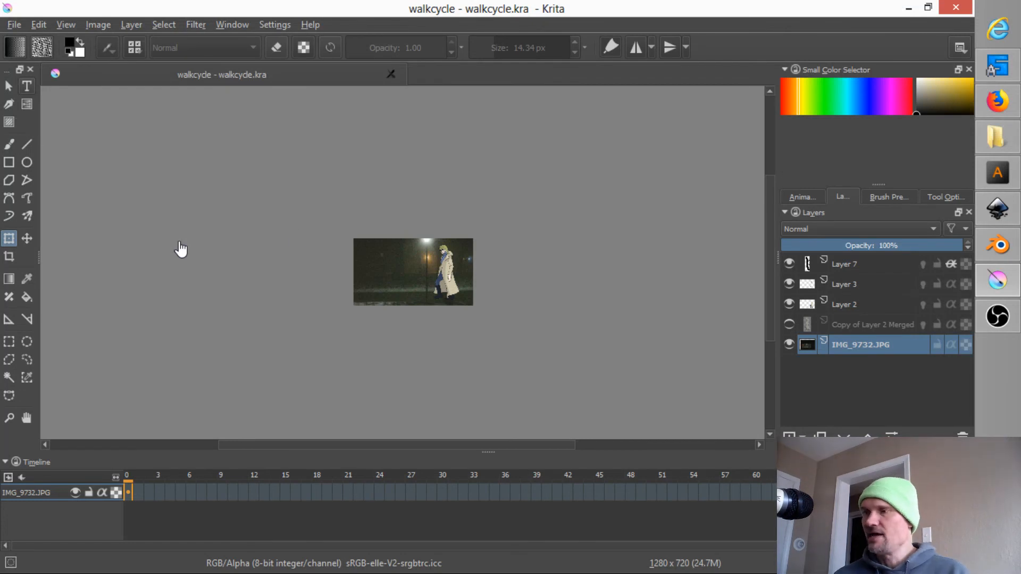
pyautogui.scroll(5, 565, 282)
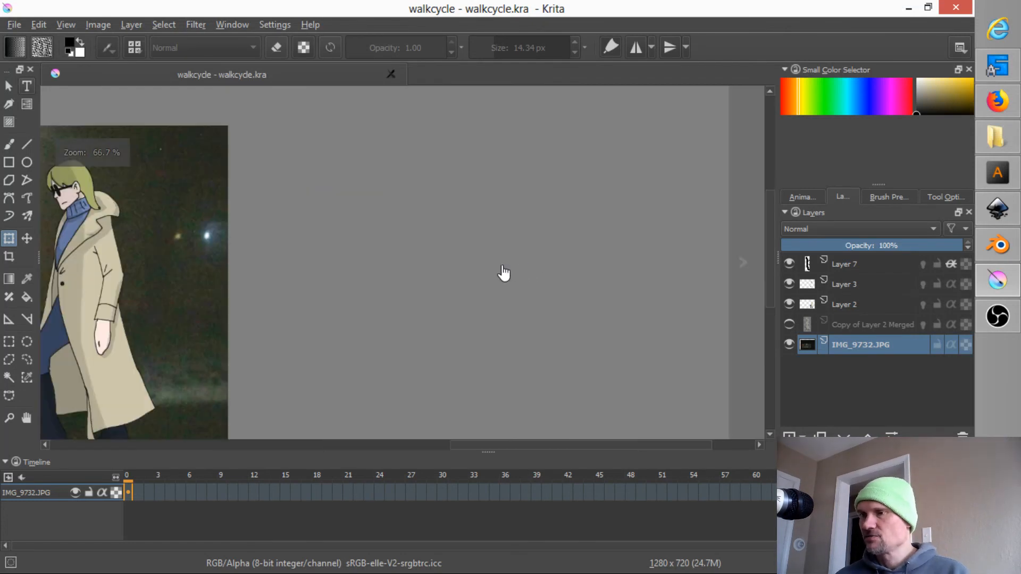
pyautogui.scroll(-6, 702, 234)
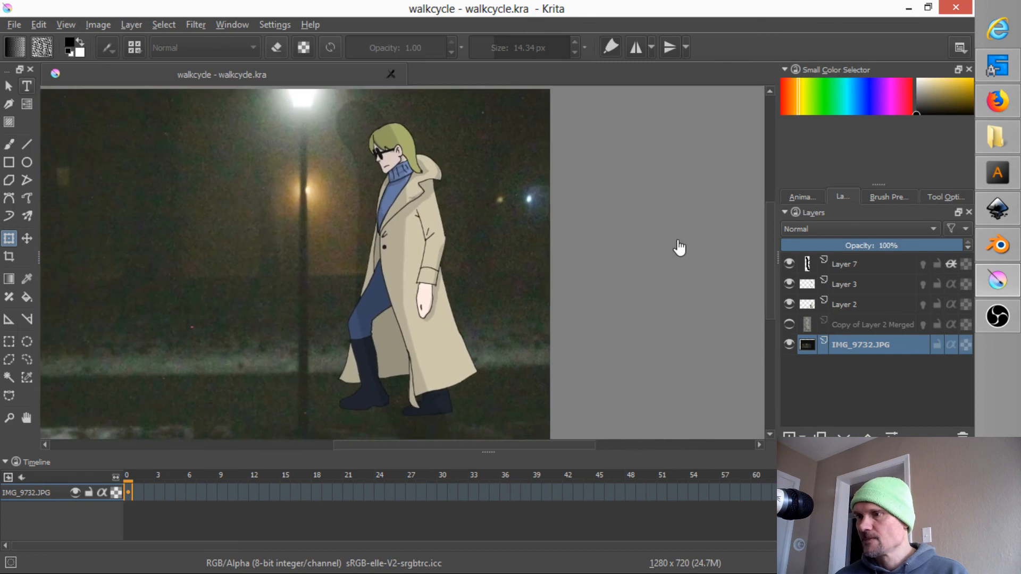
pyautogui.scroll(1, 707, 243)
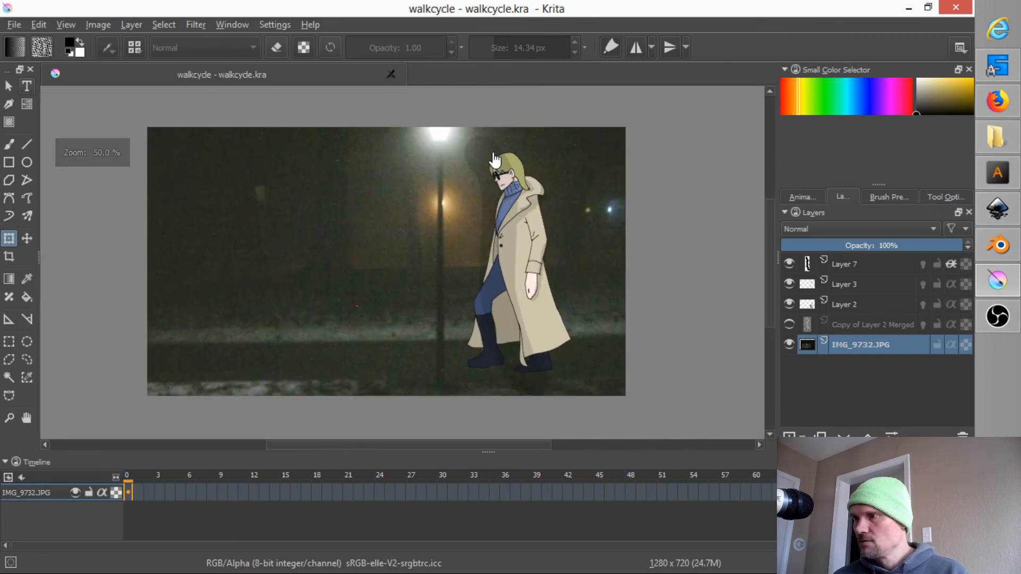
# Step: Hide the IMG_9732.JPG layer, try to merge Layer 7, Layer 3 and Layer 2 into one, and close the crashed program
pyautogui.click(790, 343)
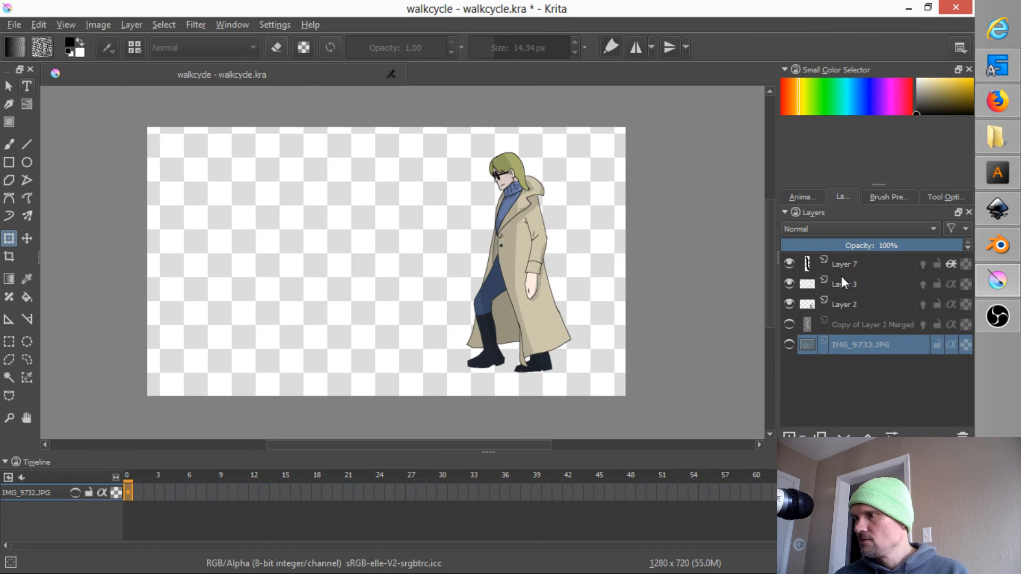
pyautogui.click(843, 263)
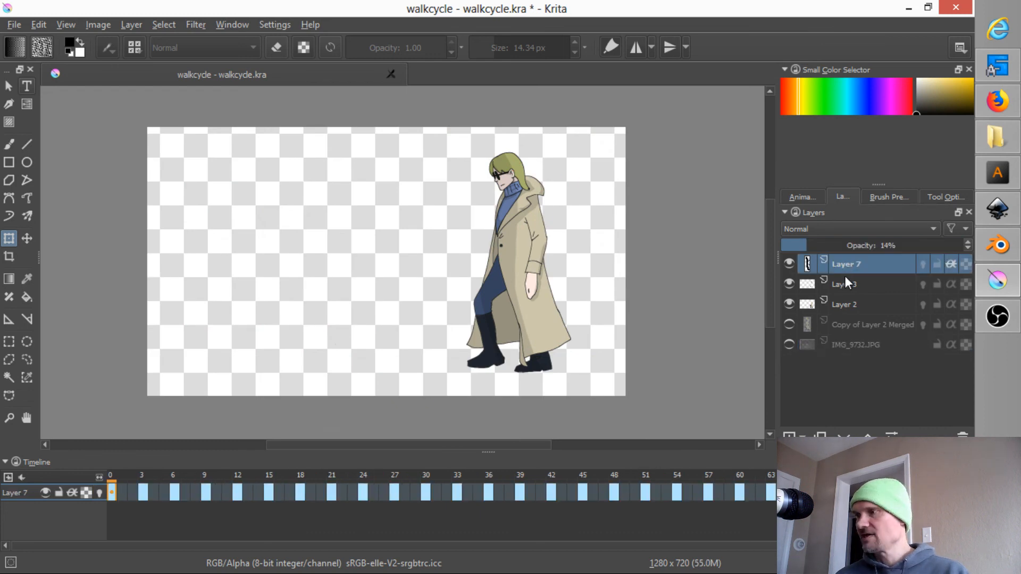
pyautogui.keyDown('ctrl'); pyautogui.click(842, 282); pyautogui.keyUp('ctrl')
pyautogui.keyDown('ctrl'); pyautogui.click(842, 299); pyautogui.keyUp('ctrl')
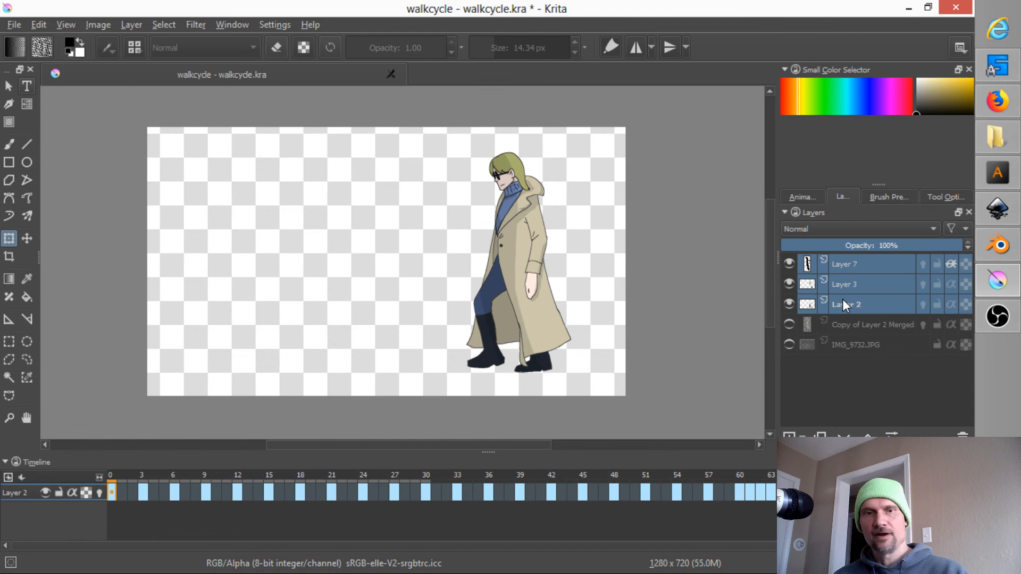
pyautogui.hotkey('ctrl', 'e')
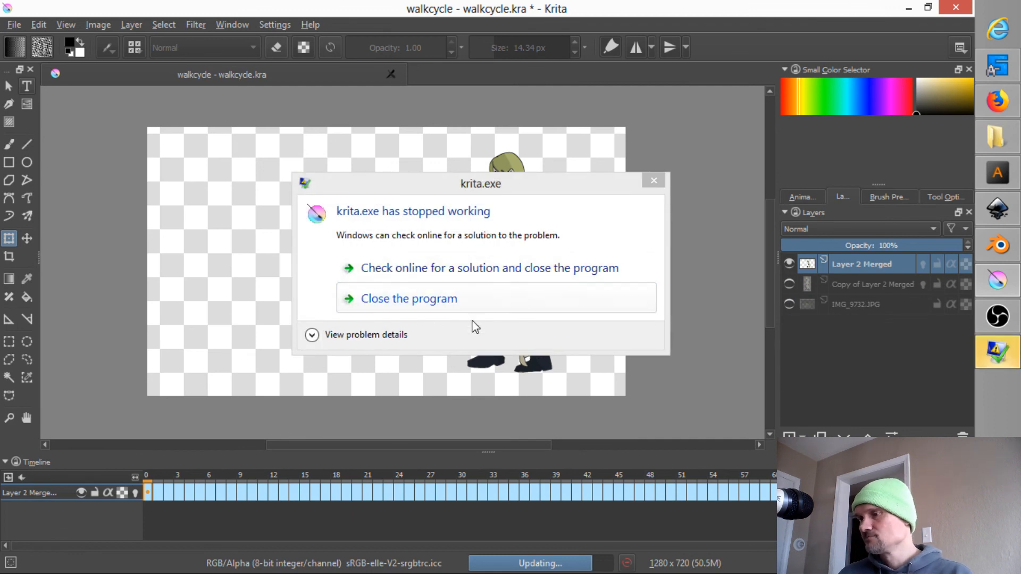
pyautogui.click(387, 300)
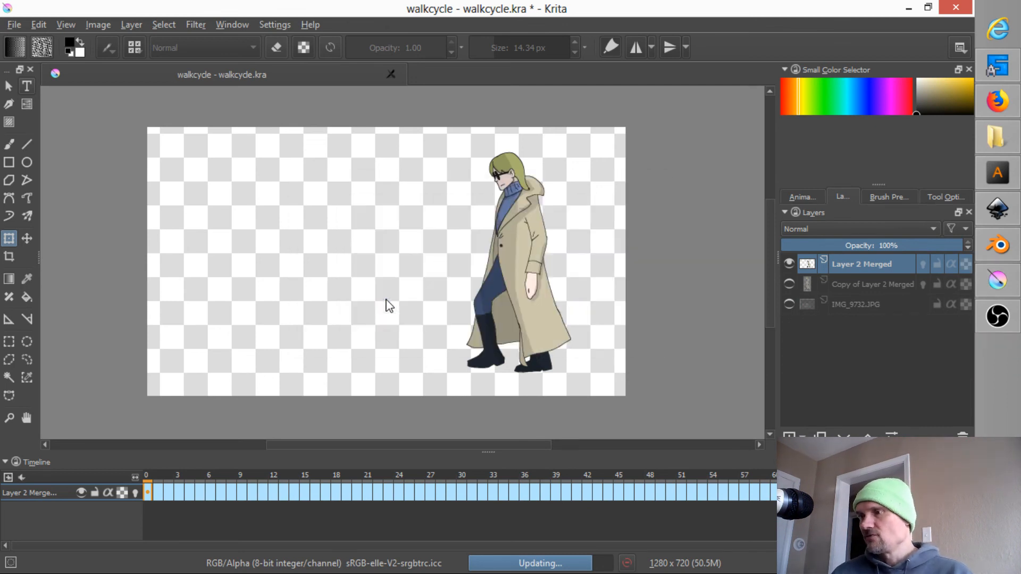
# Step: Switch to the ASuite launcher and use it to start Krita again
pyautogui.middleClick(238, 6)
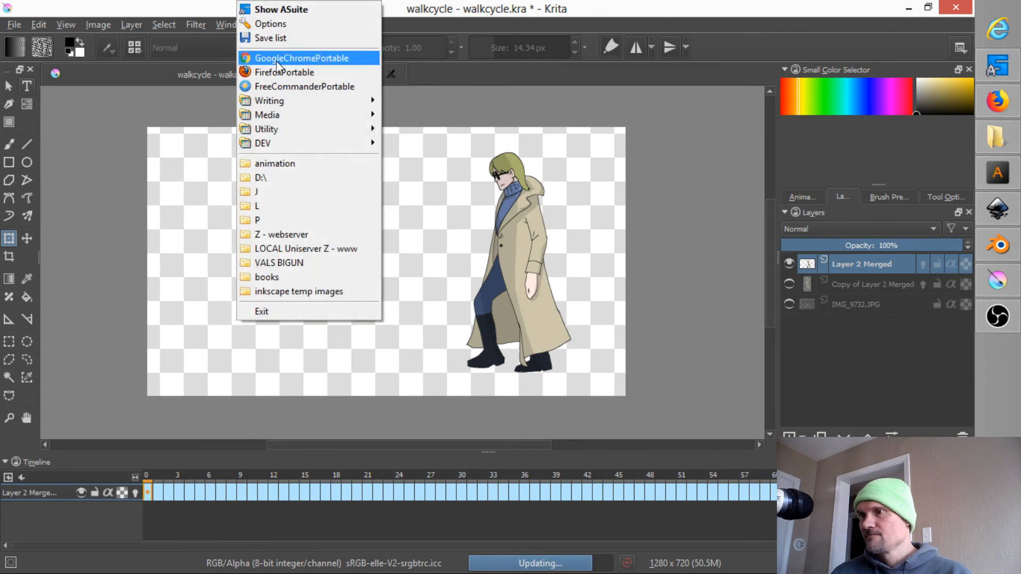
pyautogui.click(686, 186)
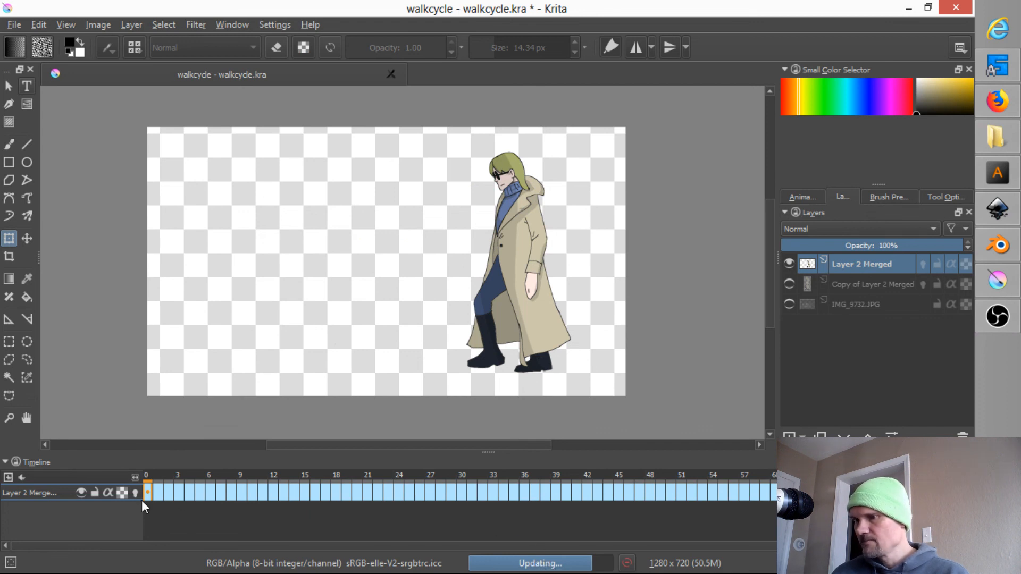
pyautogui.hotkey('alt', 'Tab')
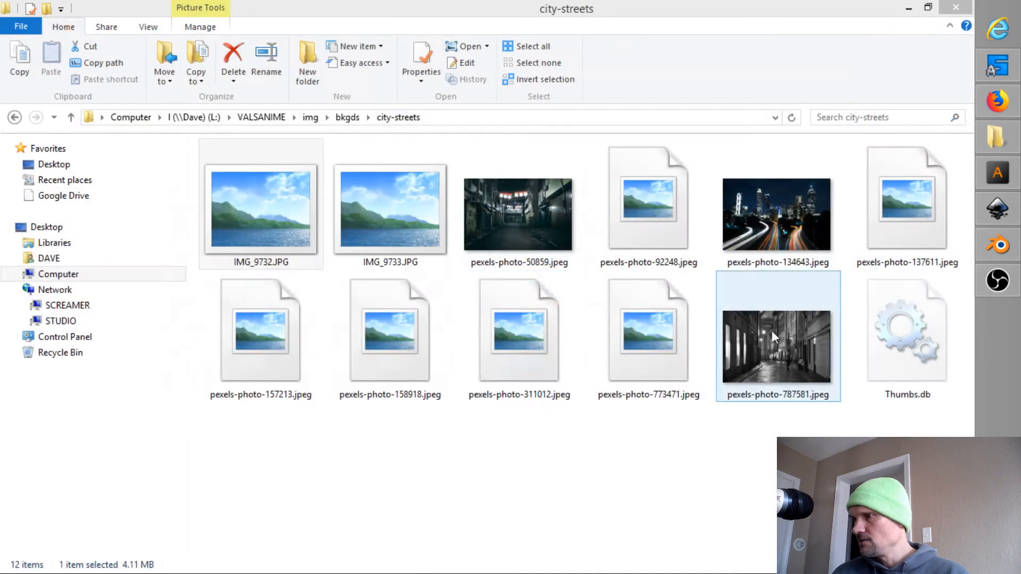
pyautogui.moveTo(333, 6)
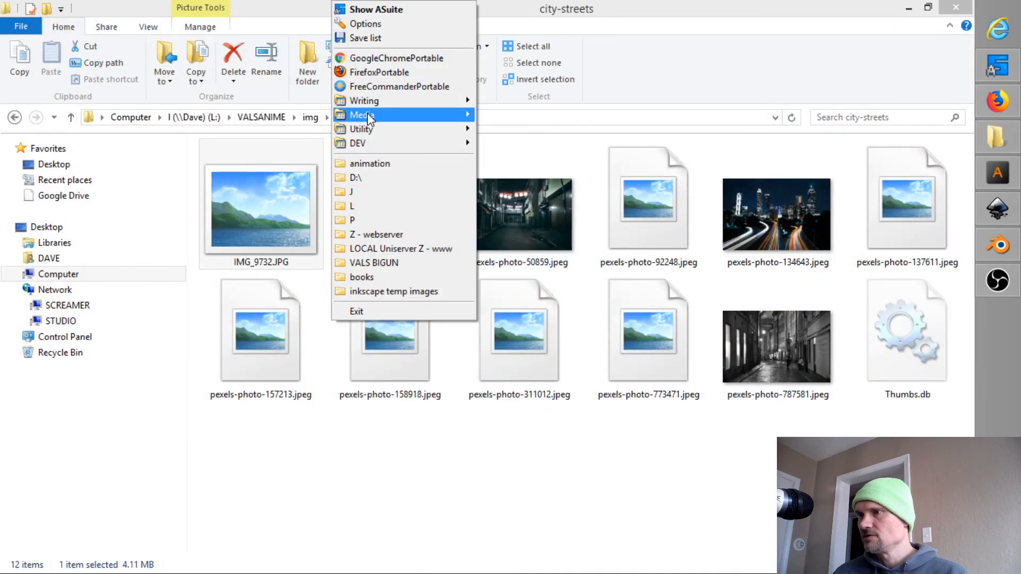
pyautogui.moveTo(372, 114)
pyautogui.click(556, 214)
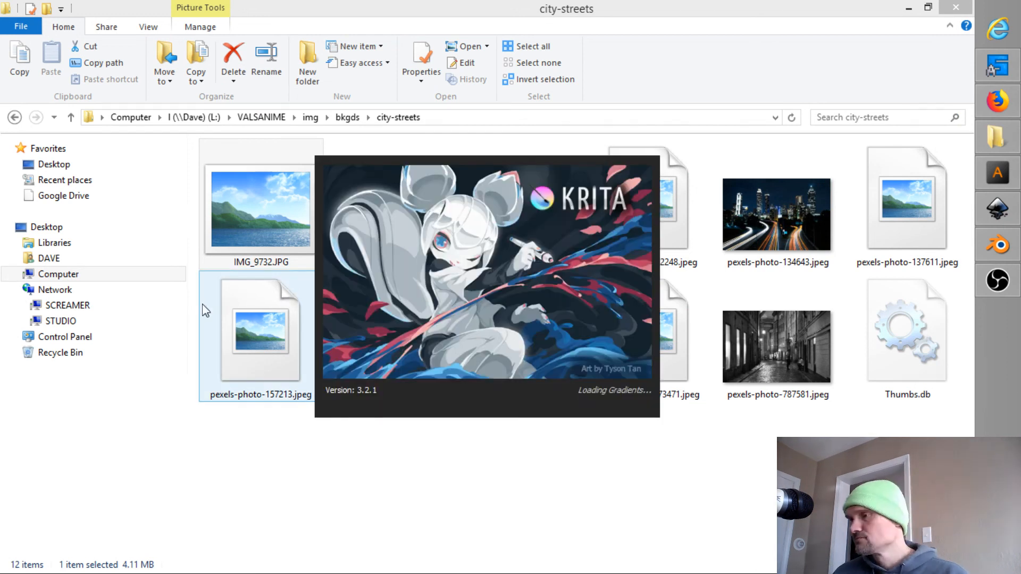
pyautogui.click(173, 291)
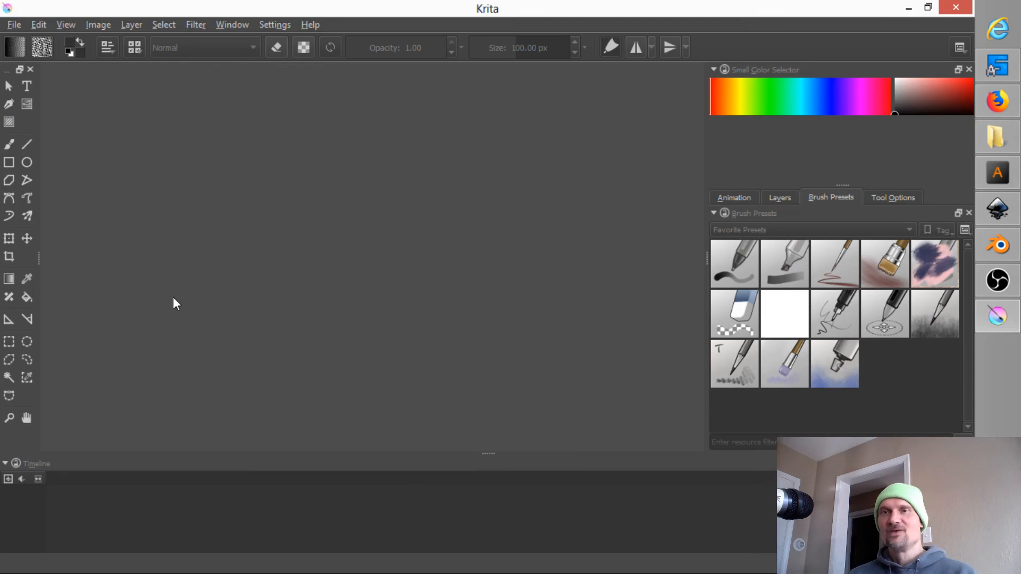
# Step: Reopen the recent document walkcycle.kra
pyautogui.click(14, 24)
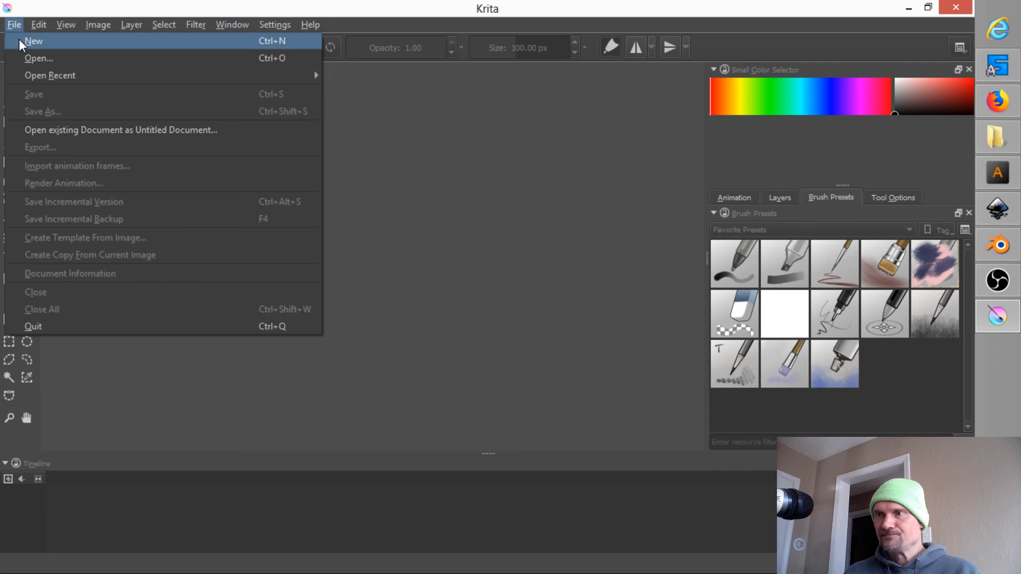
pyautogui.moveTo(32, 73)
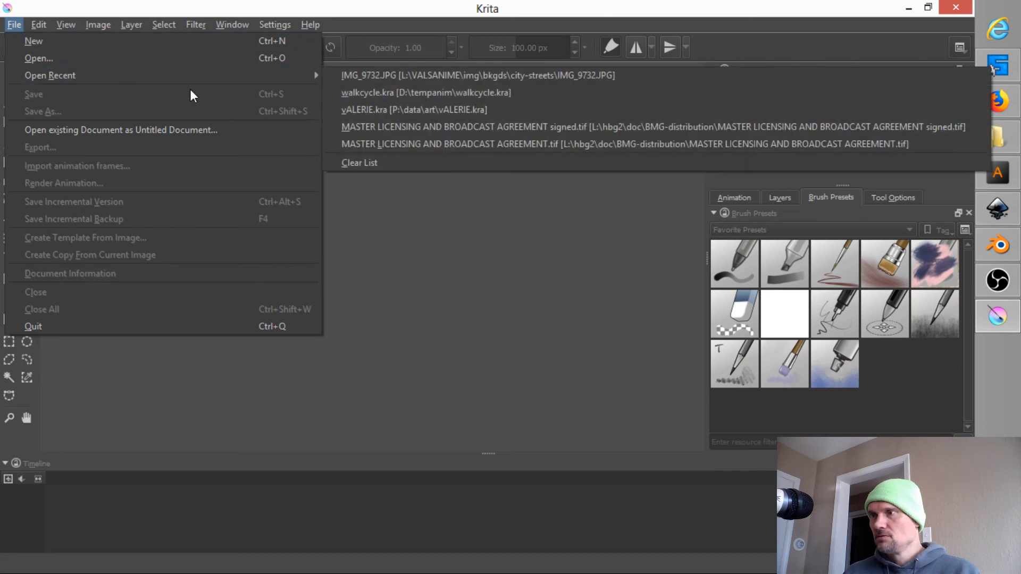
pyautogui.click(428, 93)
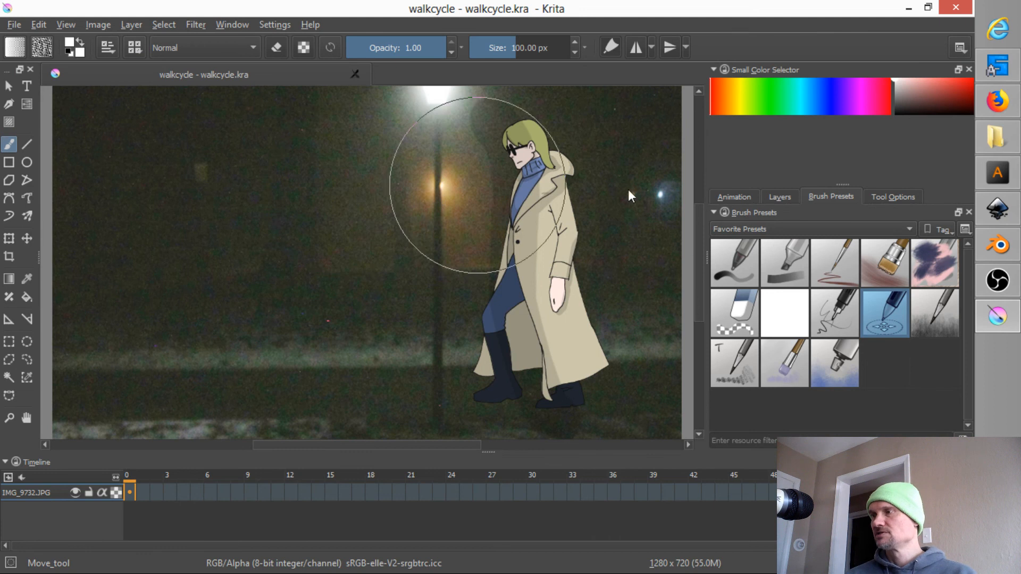
# Step: Hide the IMG_9732.JPG background layer and save the walkcycle document
pyautogui.click(779, 197)
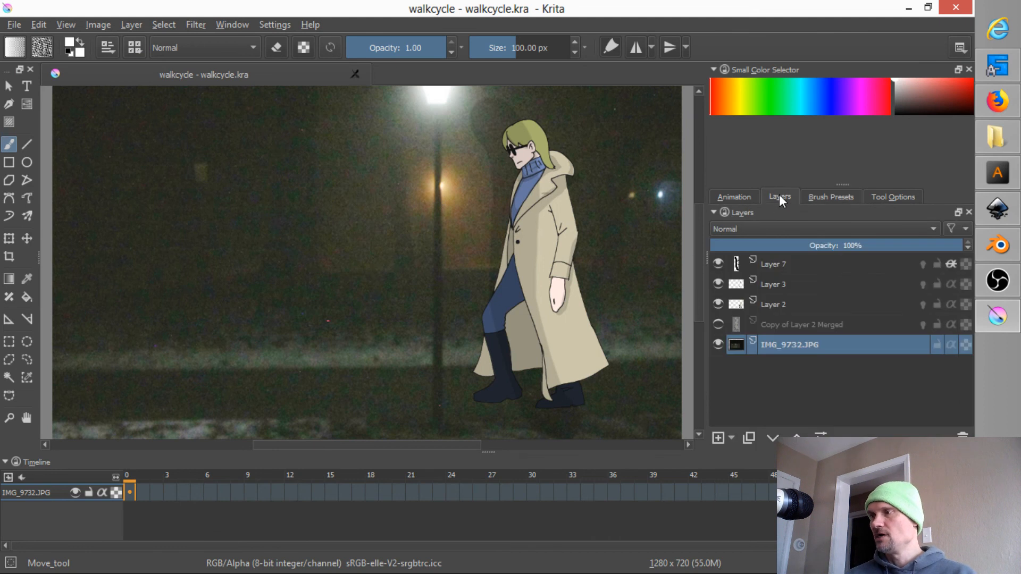
pyautogui.click(718, 344)
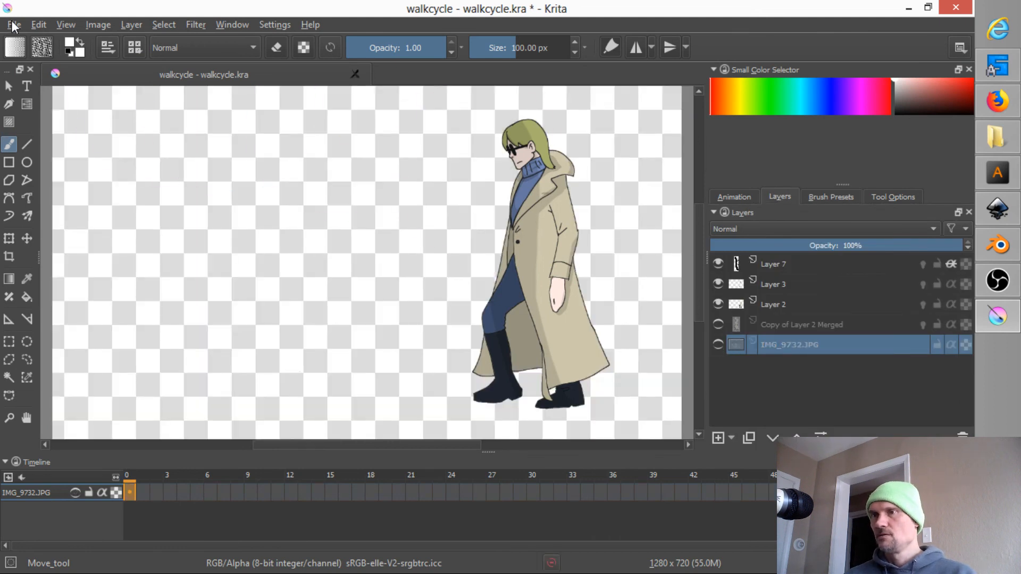
pyautogui.click(13, 26)
pyautogui.click(35, 94)
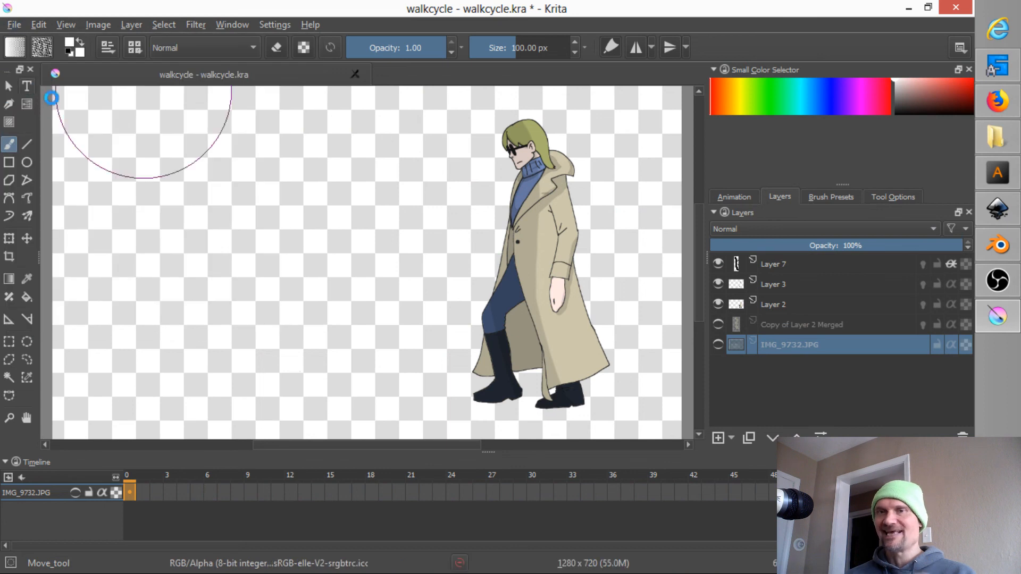
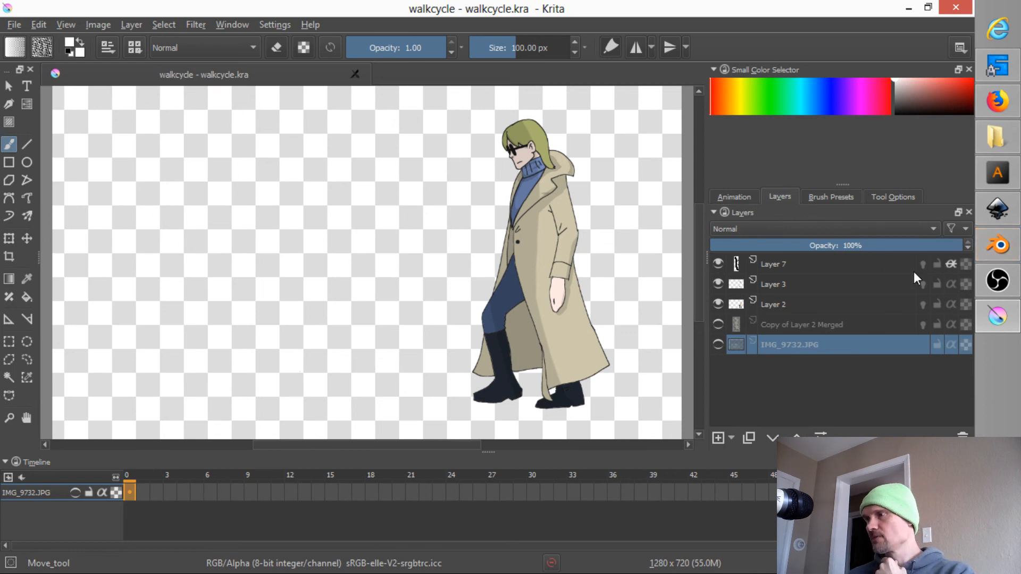
# Step: Select Layer 7, Layer 3 and Layer 2 together and merge them into one animated layer
pyautogui.moveTo(997, 247)
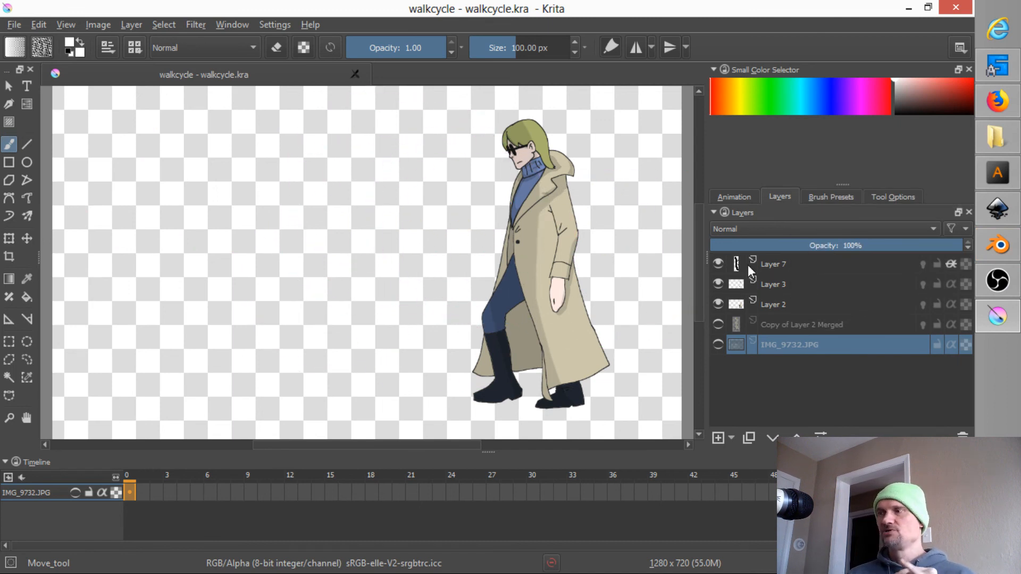
pyautogui.moveTo(747, 265)
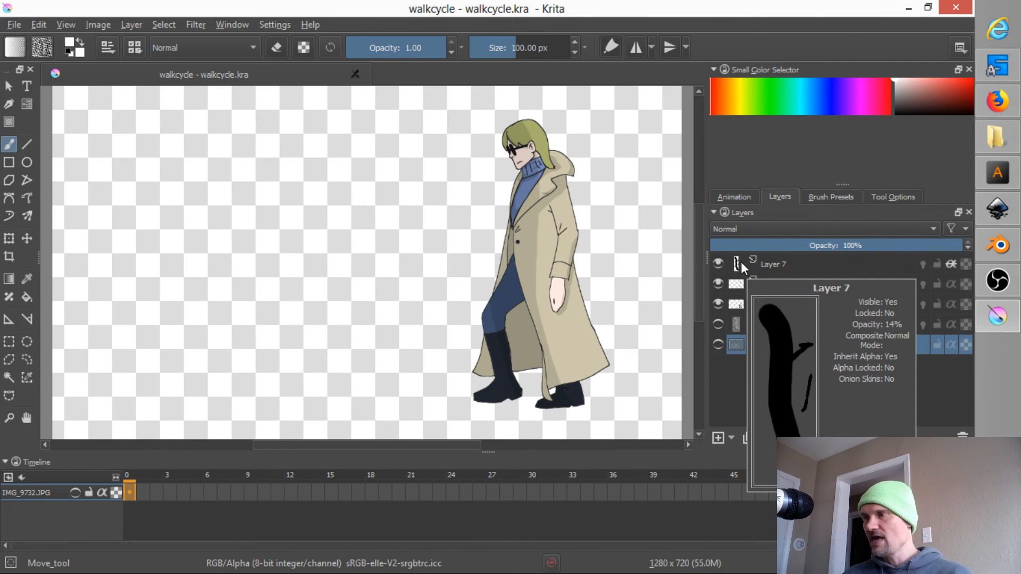
pyautogui.click(790, 266)
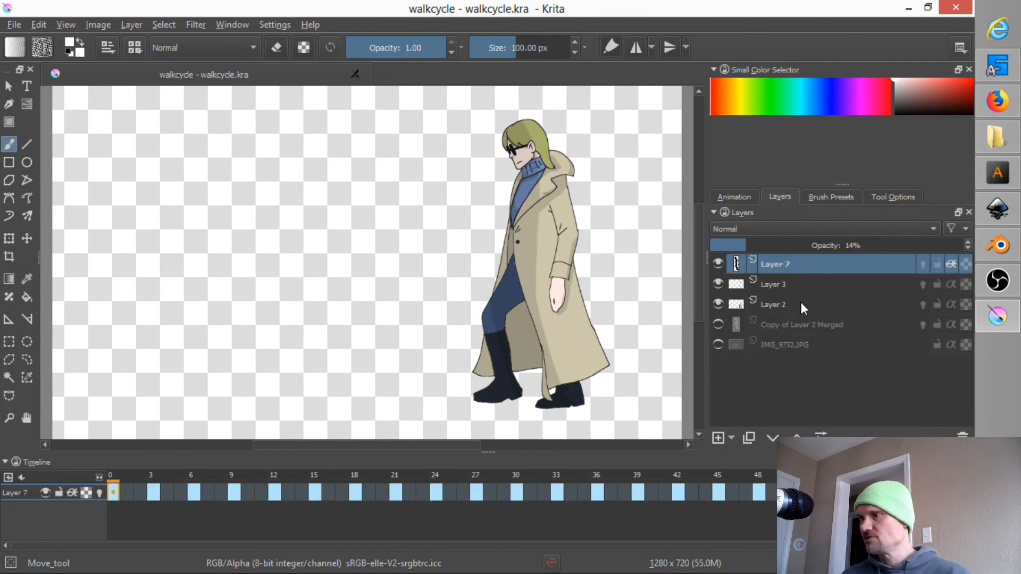
pyautogui.keyDown('shift'); pyautogui.click(794, 304); pyautogui.keyUp('shift')
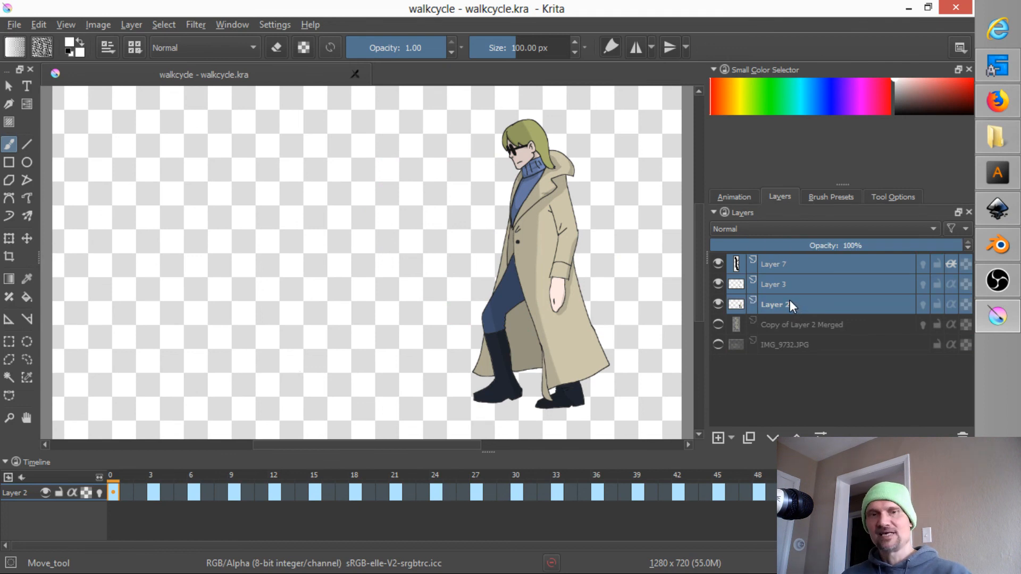
pyautogui.hotkey('ctrl', 'e')
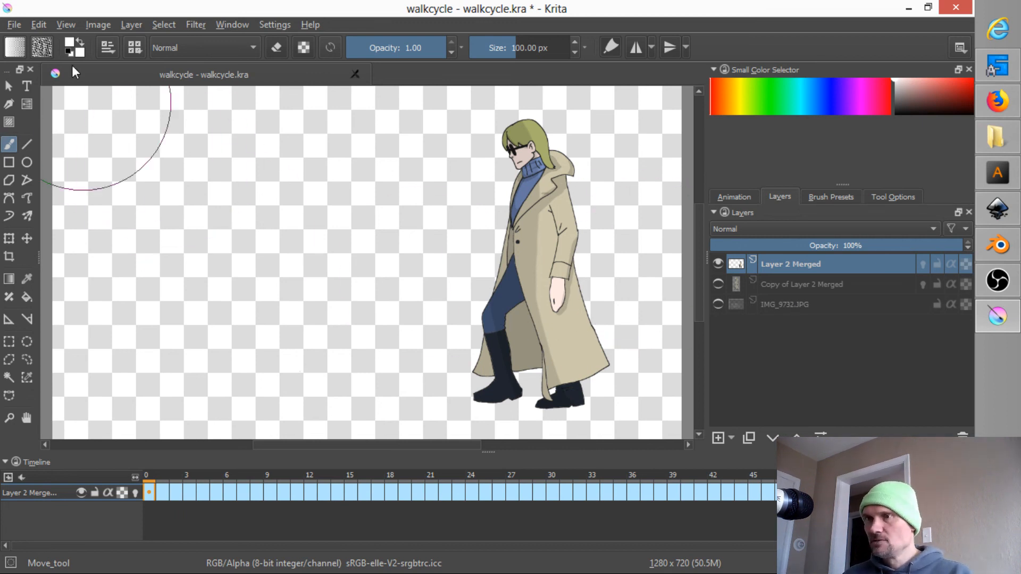
# Step: Save the merged document under the new name walkcycle collapsed.kra in D:\tempanim
pyautogui.click(12, 25)
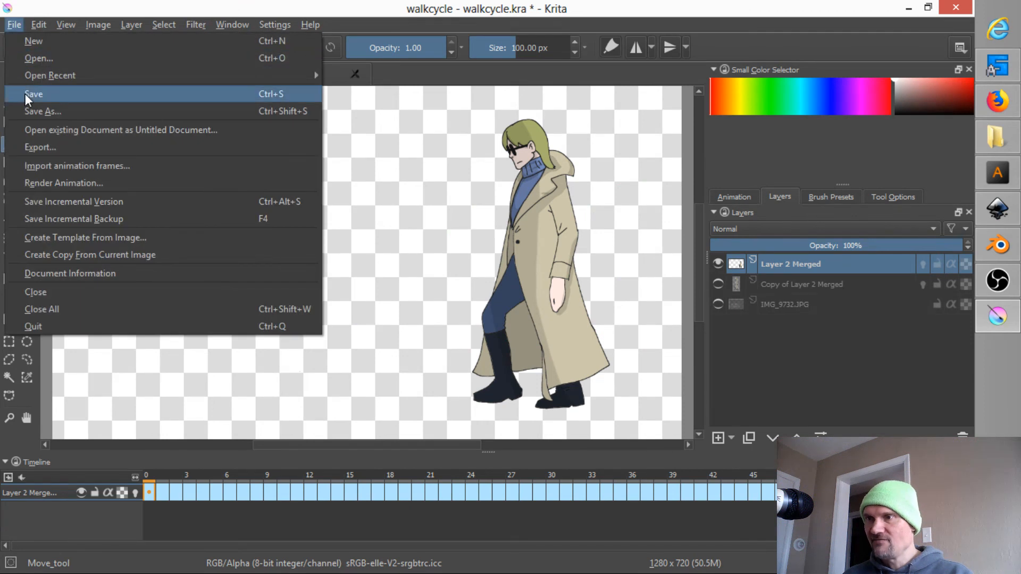
pyautogui.click(31, 110)
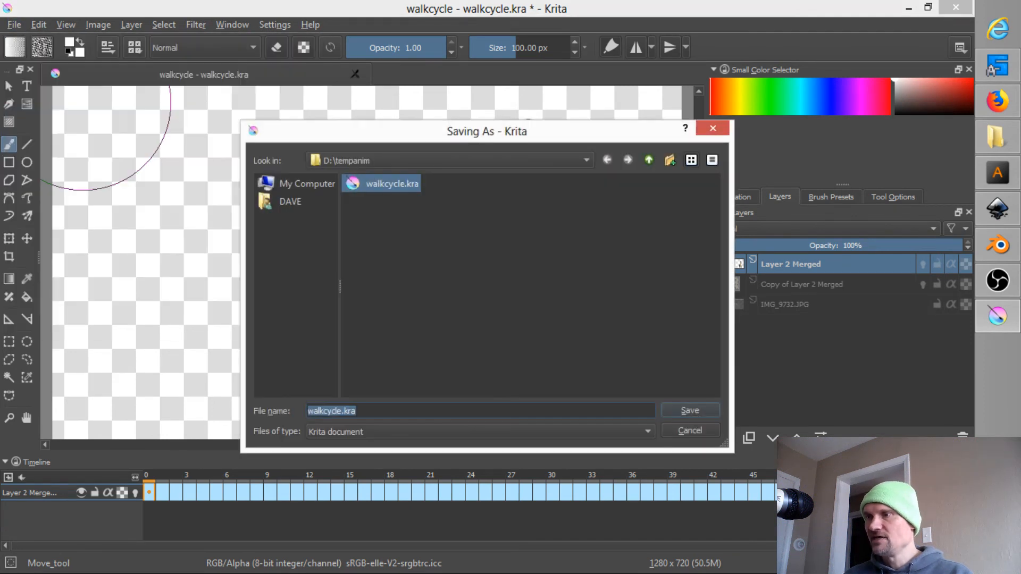
pyautogui.click(343, 411)
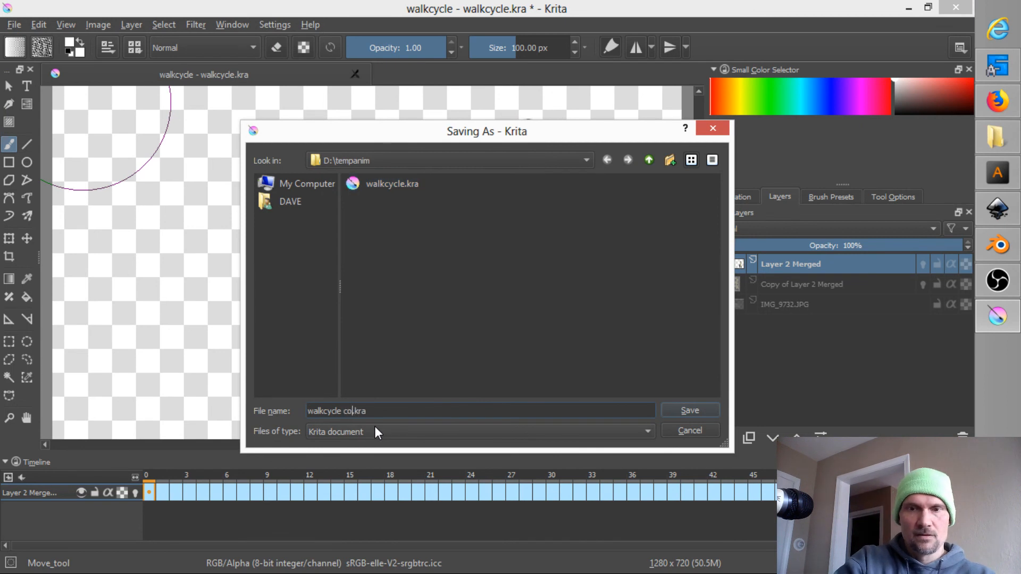
pyautogui.write('collapsed')
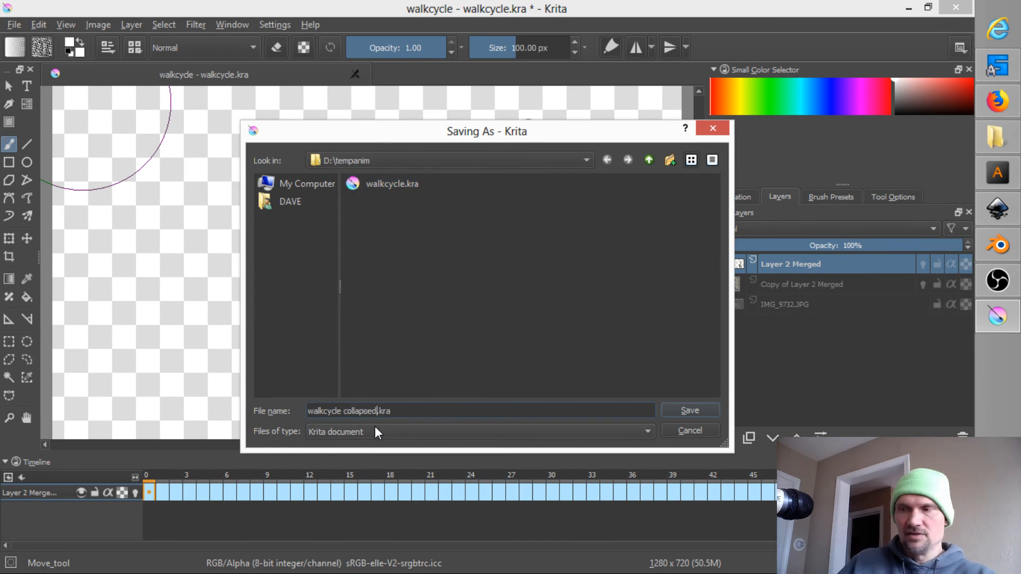
pyautogui.click(698, 415)
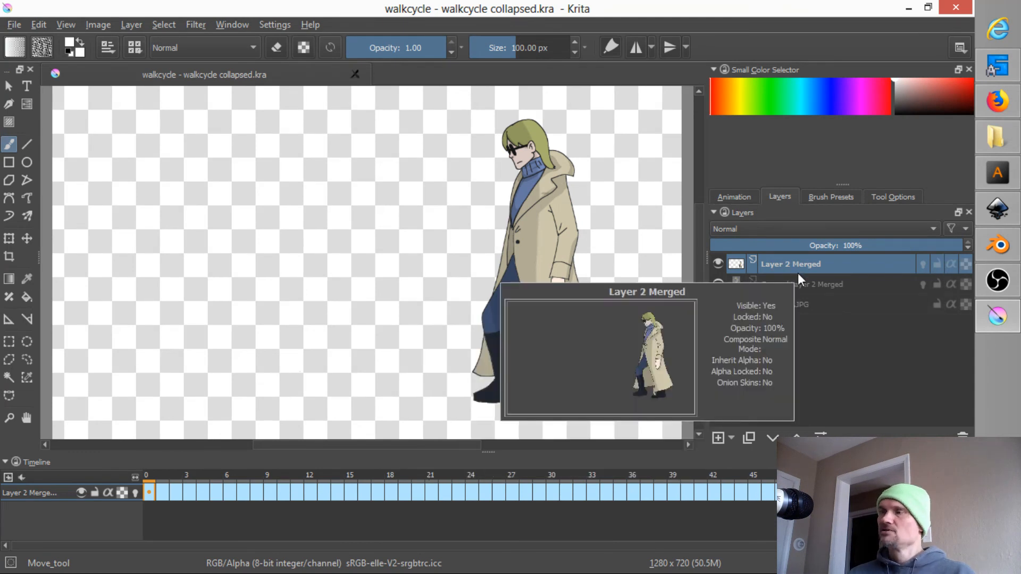
# Step: Show the IMG_9732.JPG background layer and check the merged figure's walk against it on several frames
pyautogui.click(717, 304)
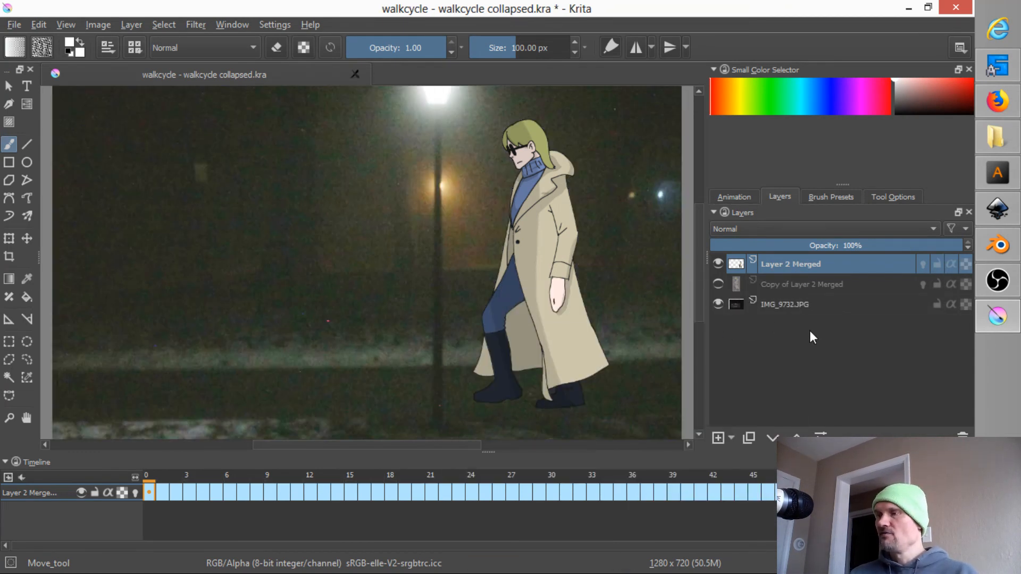
pyautogui.scroll(-2, 530, 298)
pyautogui.scroll(2, 530, 298)
pyautogui.scroll(-1, 524, 308)
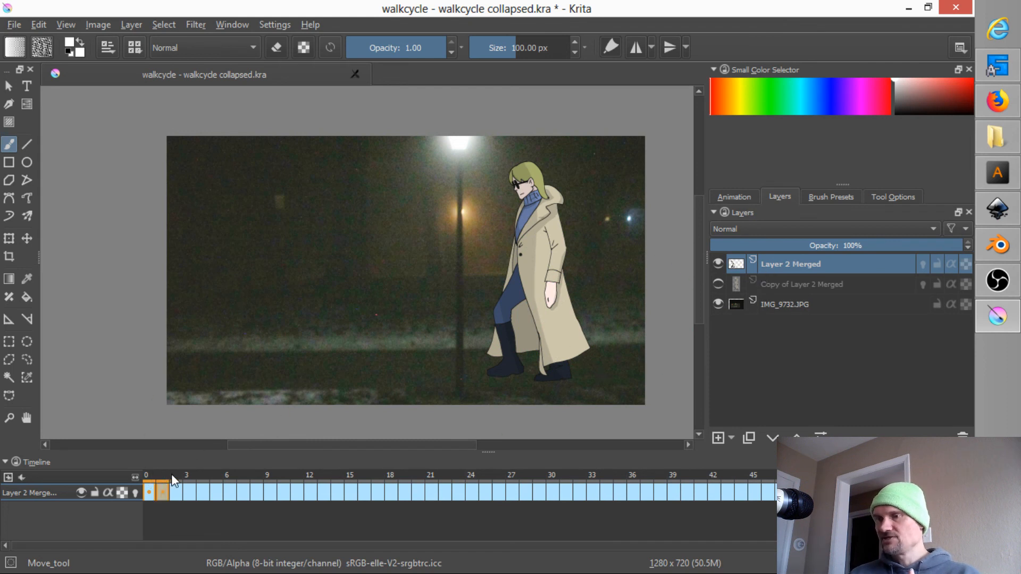
pyautogui.click(283, 490)
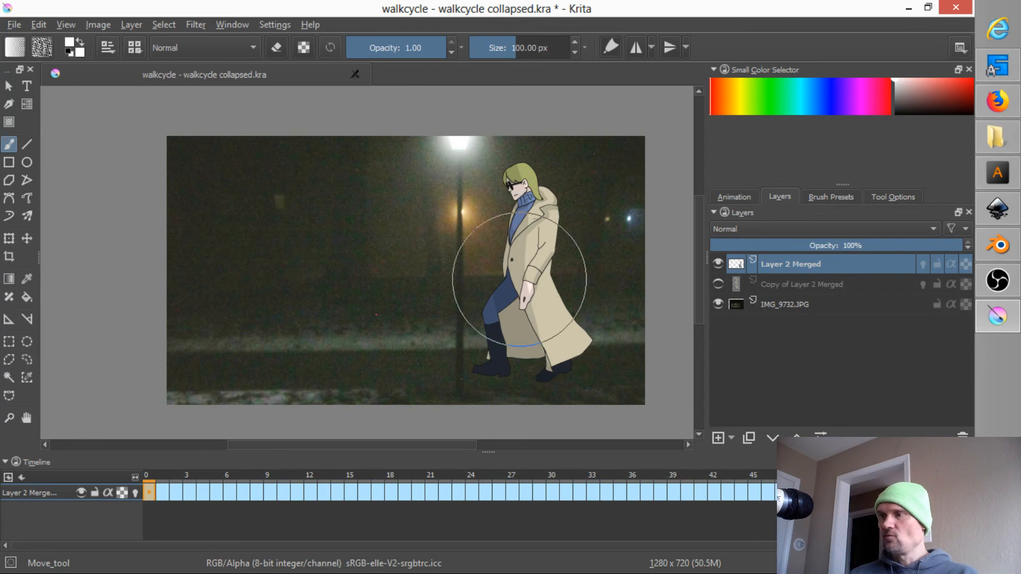
# Step: Delete the hidden Copy of Layer 2 Merged layer and check the animation frames in the timeline
pyautogui.click(777, 287)
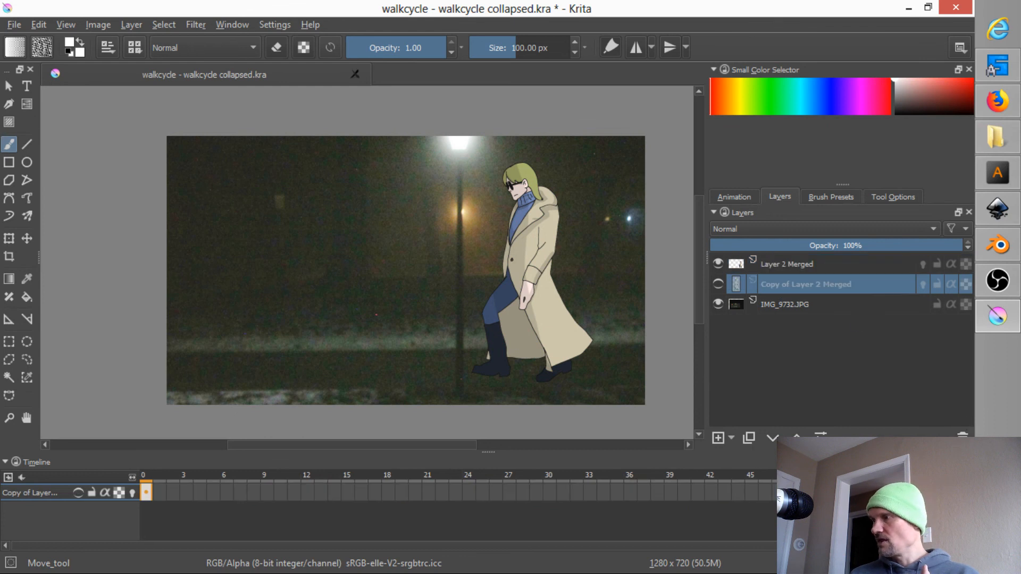
pyautogui.hotkey('shift', 'Delete')
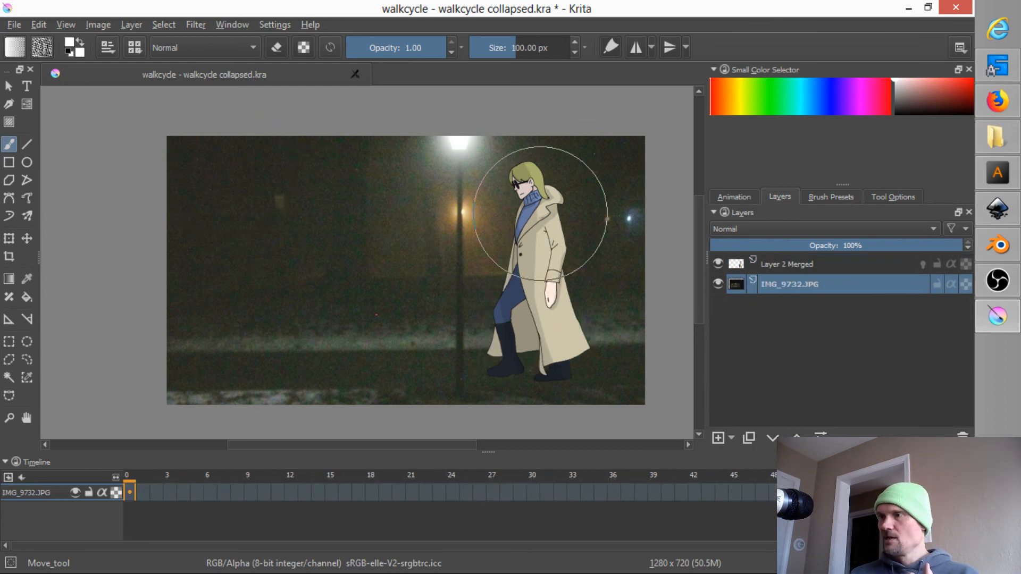
pyautogui.moveTo(136, 477); pyautogui.dragTo(54, 484)
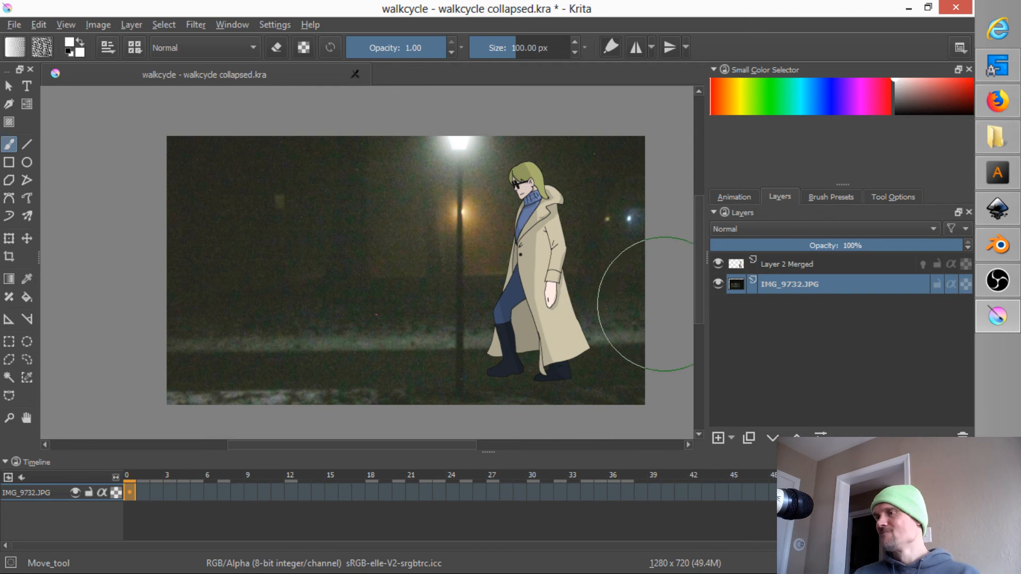
# Step: Add a group layer above Layer 2 Merged, move Layer 2 Merged into it, and select the group
pyautogui.click(792, 264)
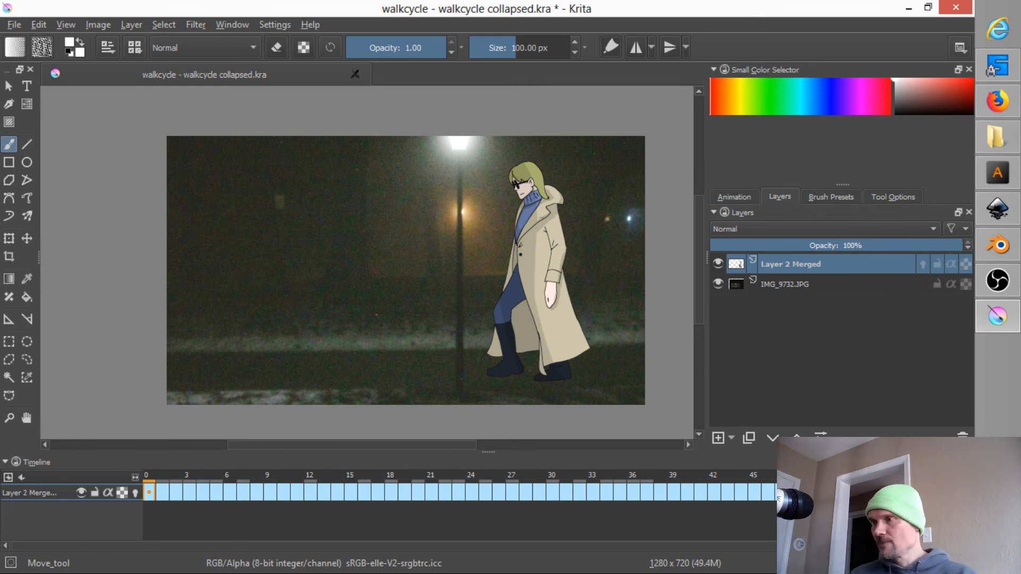
pyautogui.moveTo(767, 269)
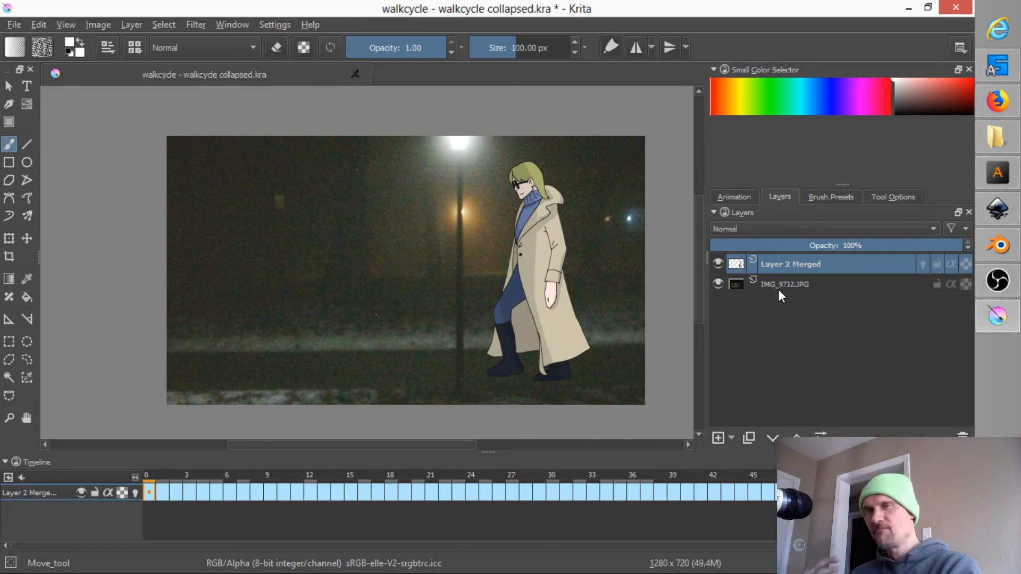
pyautogui.moveTo(778, 290)
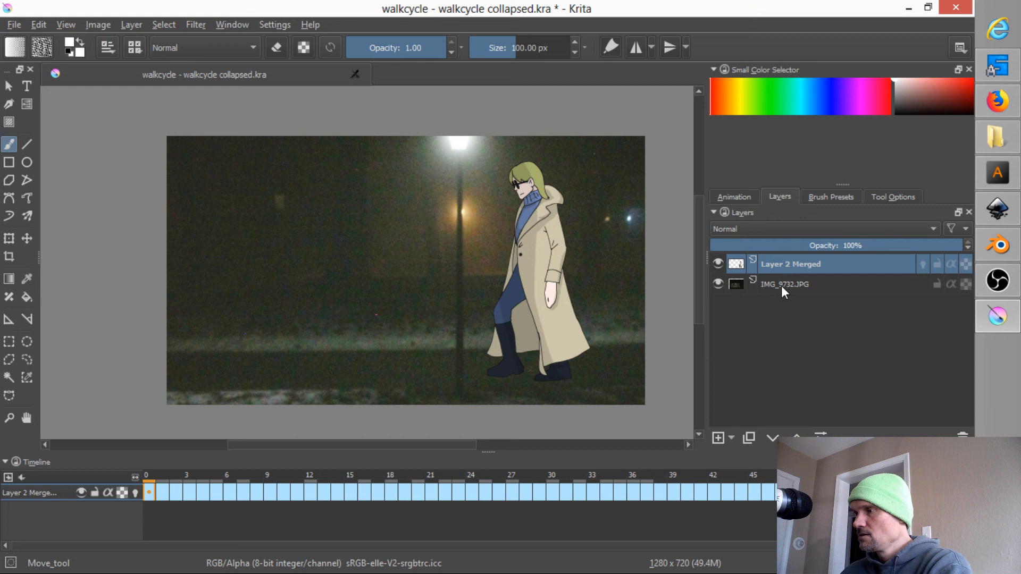
pyautogui.click(730, 438)
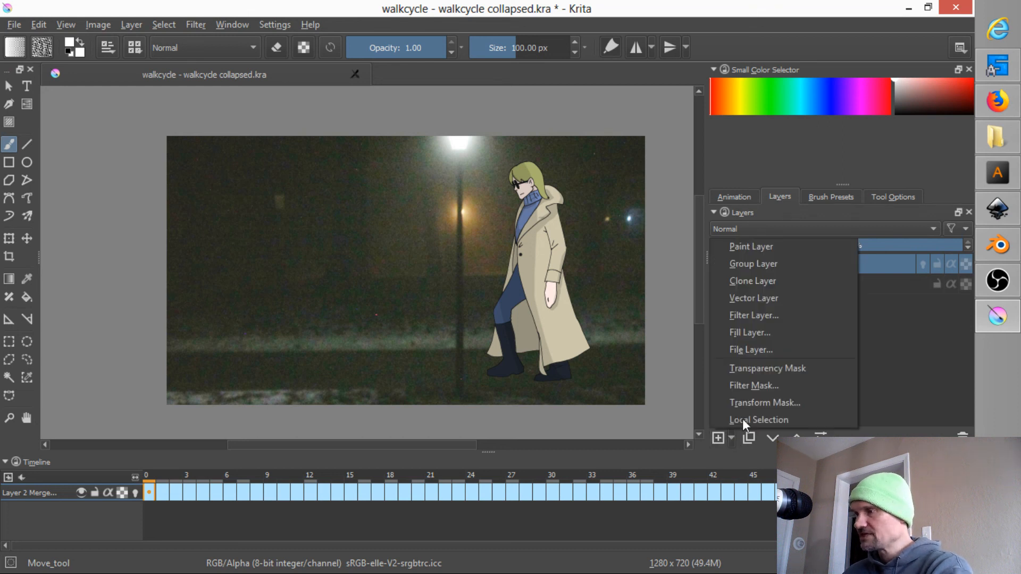
pyautogui.click(767, 266)
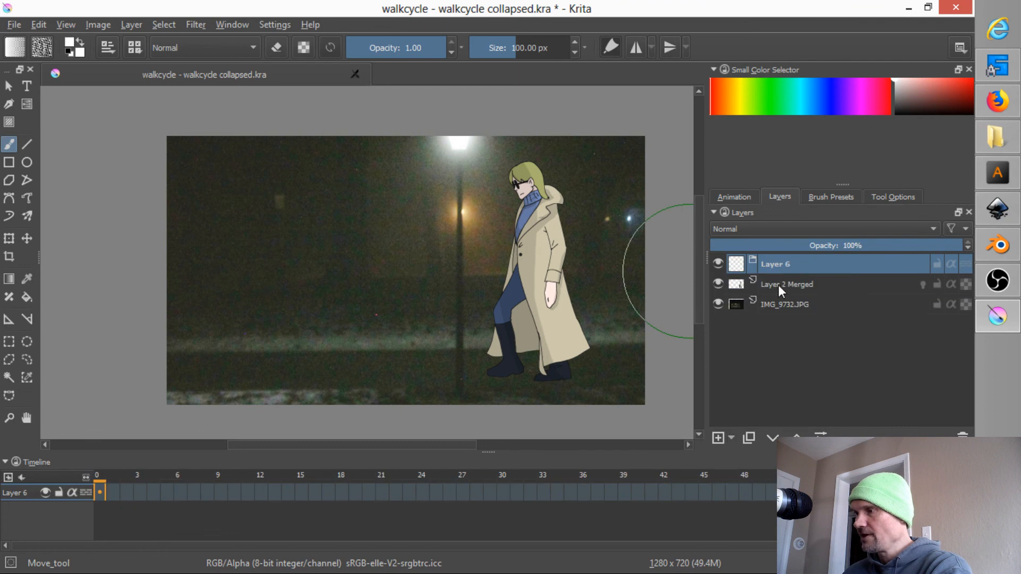
pyautogui.moveTo(768, 284); pyautogui.dragTo(782, 270)
pyautogui.click(780, 264)
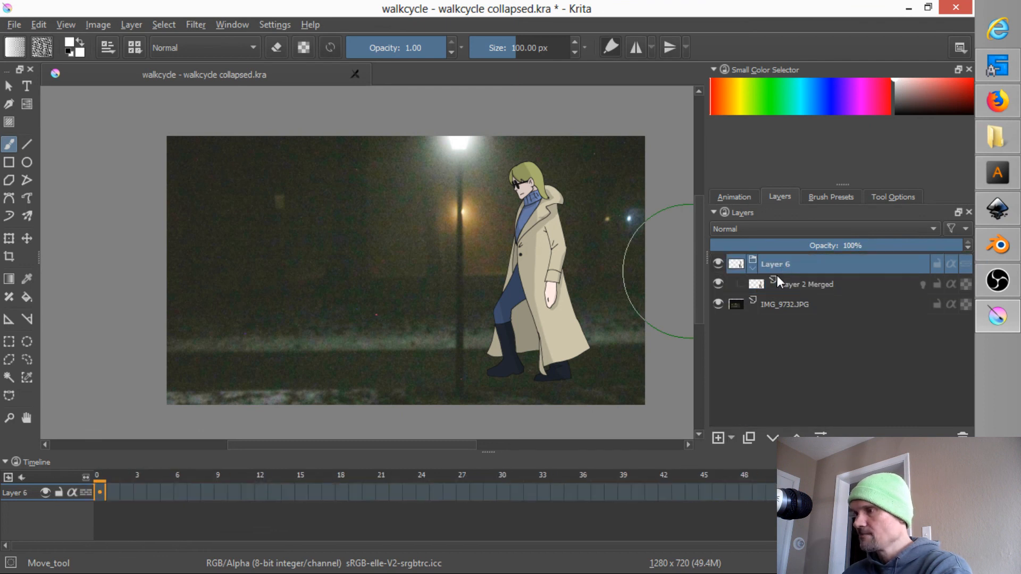
# Step: Add an HSV/HSL Adjustment filter layer above Layer 2 Merged inside the Layer 6 group
pyautogui.click(732, 436)
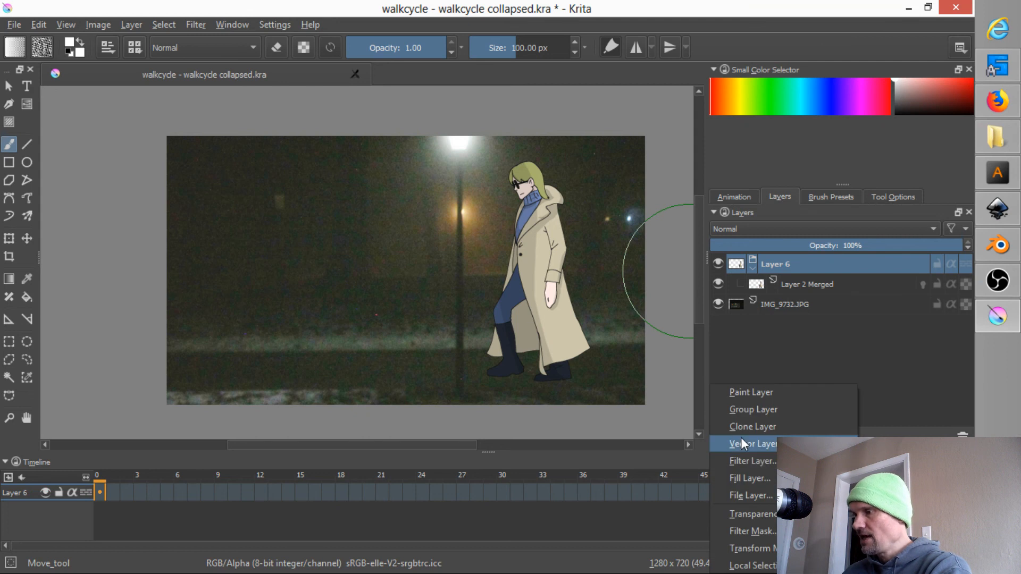
pyautogui.click(754, 462)
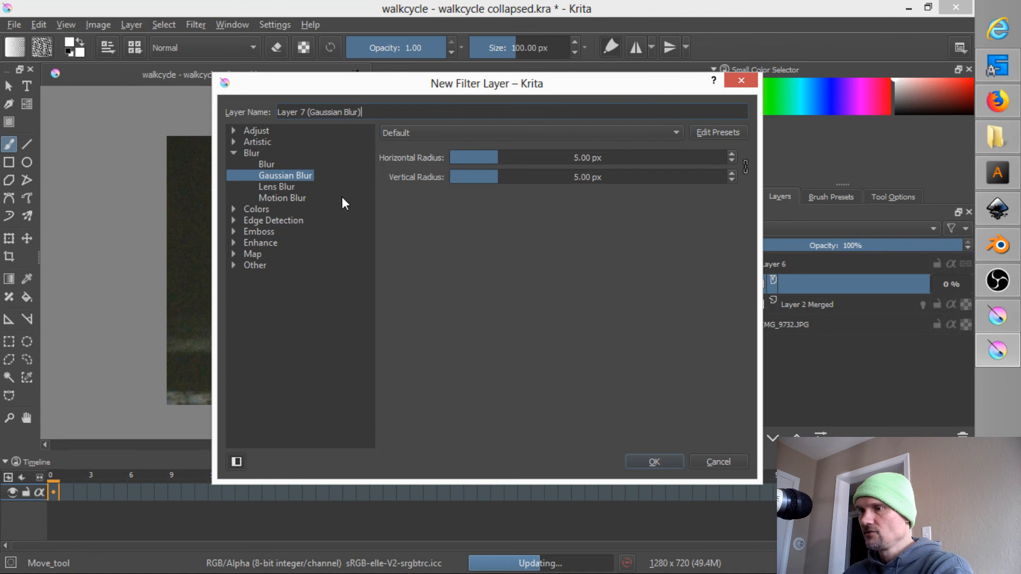
pyautogui.click(233, 131)
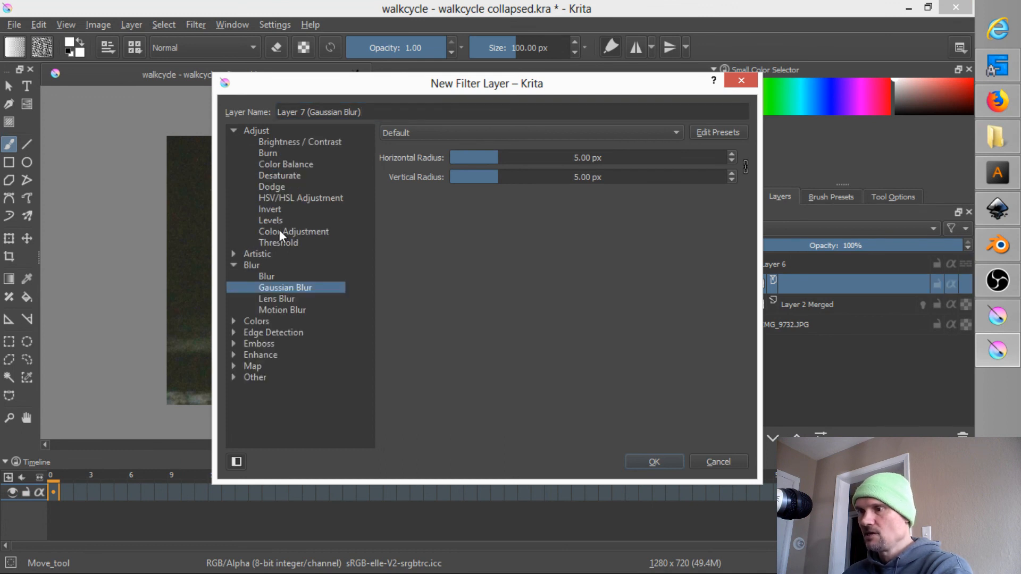
pyautogui.click(283, 198)
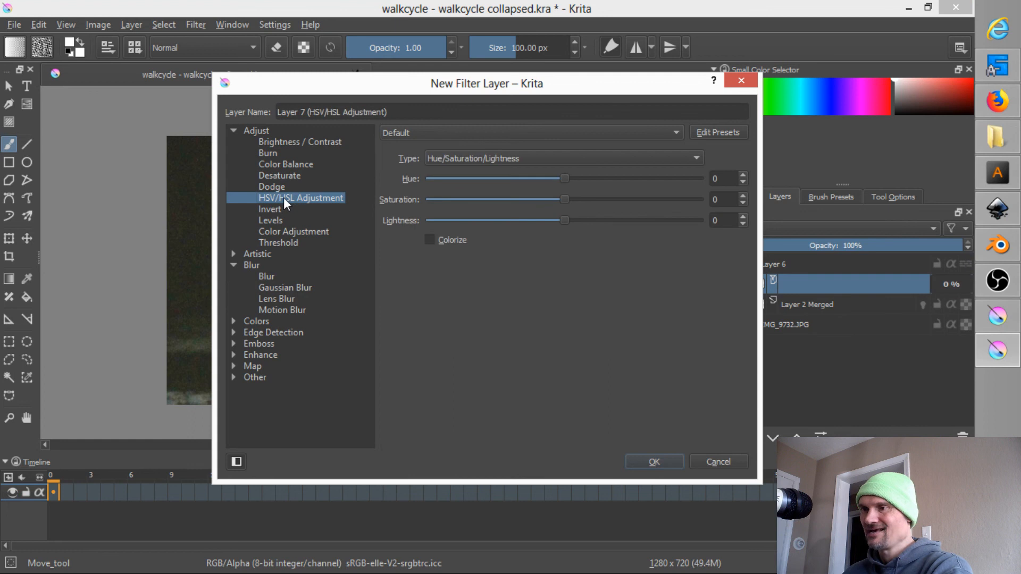
pyautogui.click(663, 460)
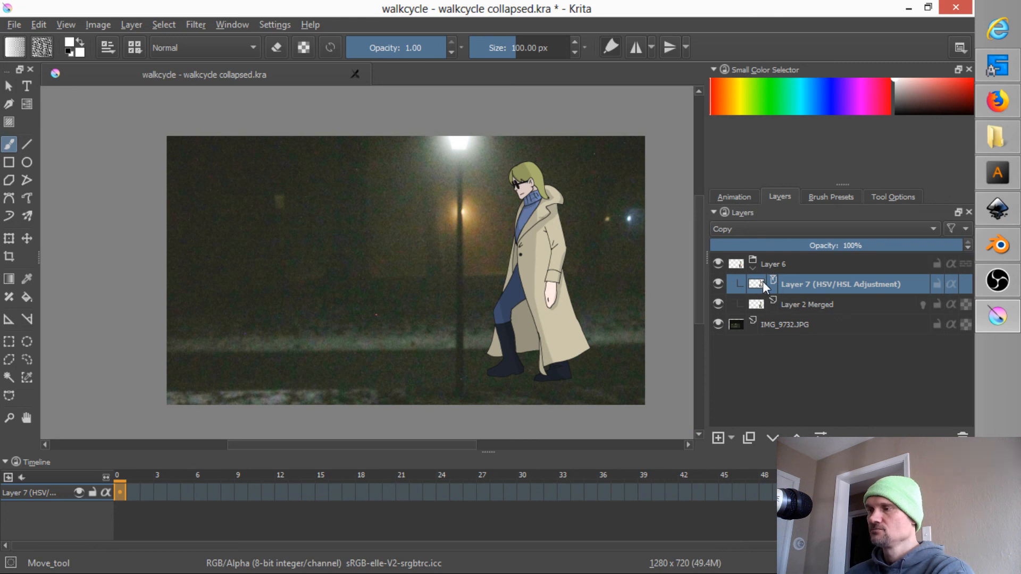
# Step: Set the HSV/HSL Adjustment layer's lightness to -39, saturation to -69 and hue to 11
pyautogui.moveTo(762, 282)
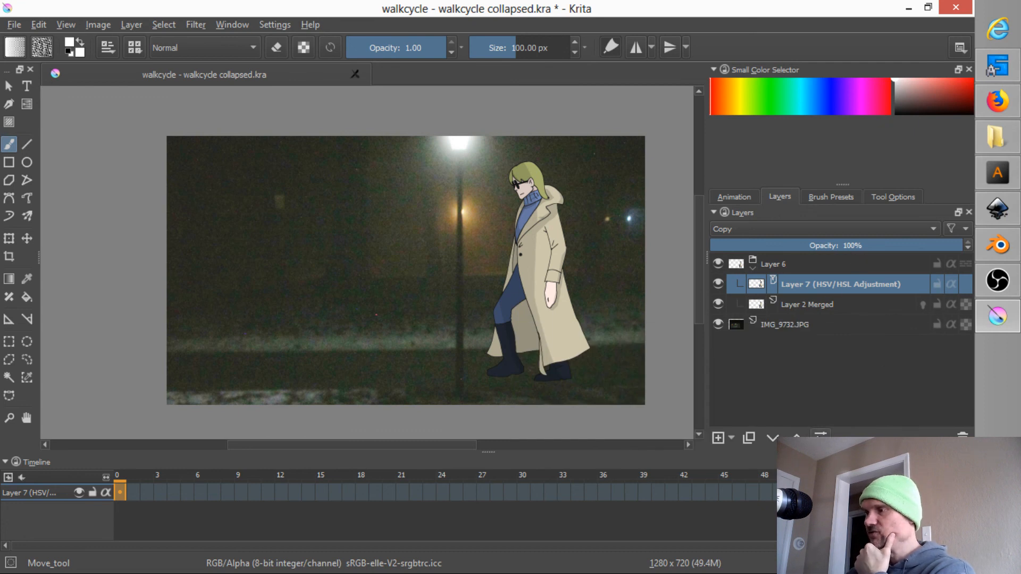
pyautogui.press('F3')
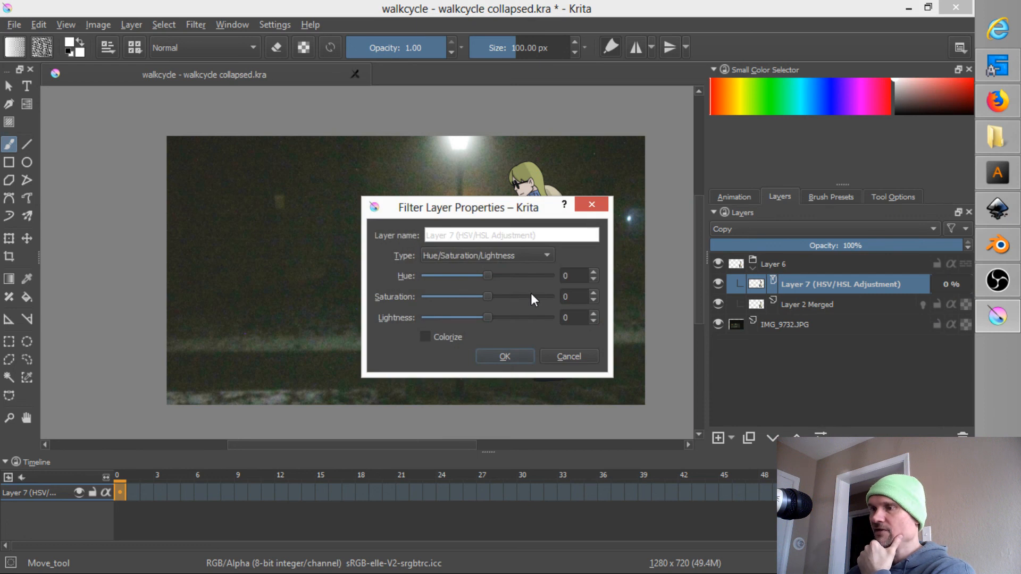
pyautogui.moveTo(487, 315); pyautogui.dragTo(453, 315)
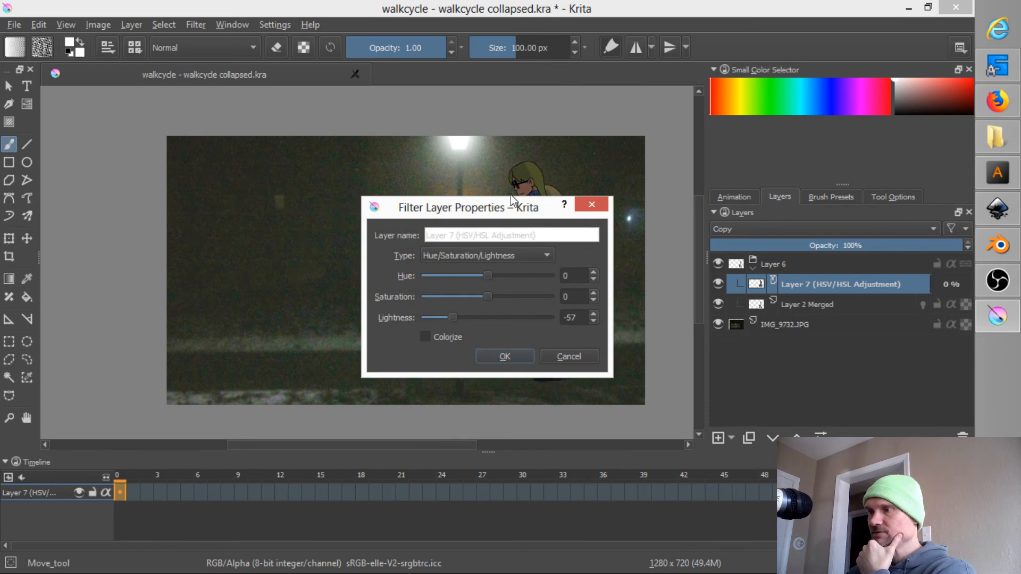
pyautogui.moveTo(510, 211); pyautogui.dragTo(249, 191)
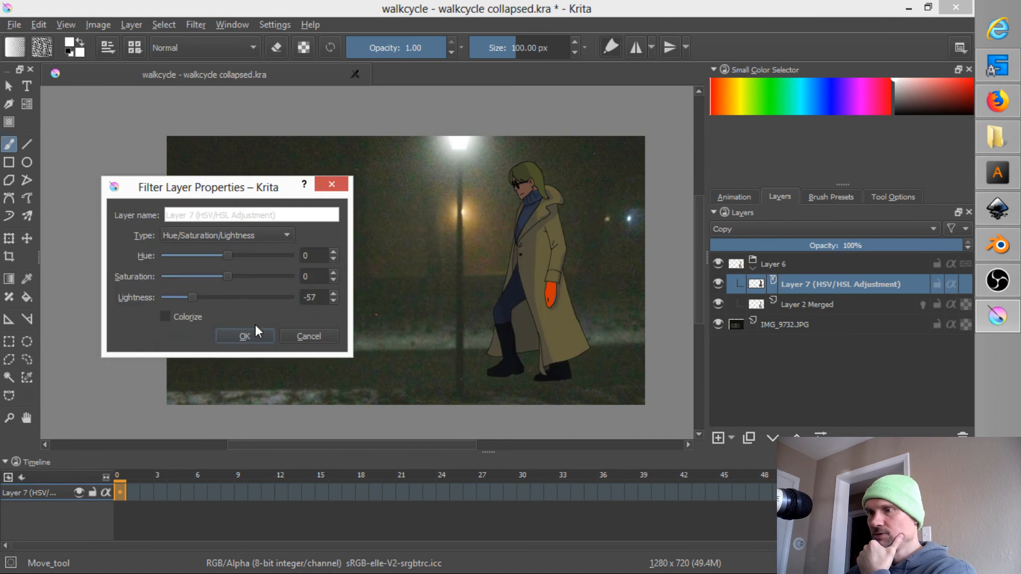
pyautogui.moveTo(193, 296)
pyautogui.mouseDown()
pyautogui.moveTo(222, 297)
pyautogui.moveTo(204, 298)
pyautogui.mouseUp()
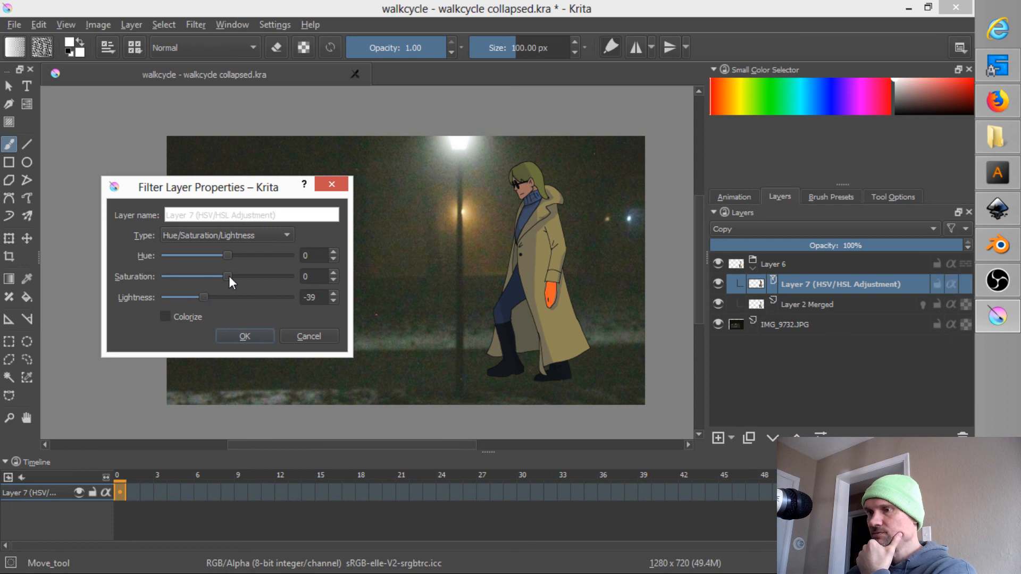
pyautogui.moveTo(228, 275)
pyautogui.mouseDown()
pyautogui.moveTo(177, 272)
pyautogui.moveTo(232, 258)
pyautogui.mouseUp()
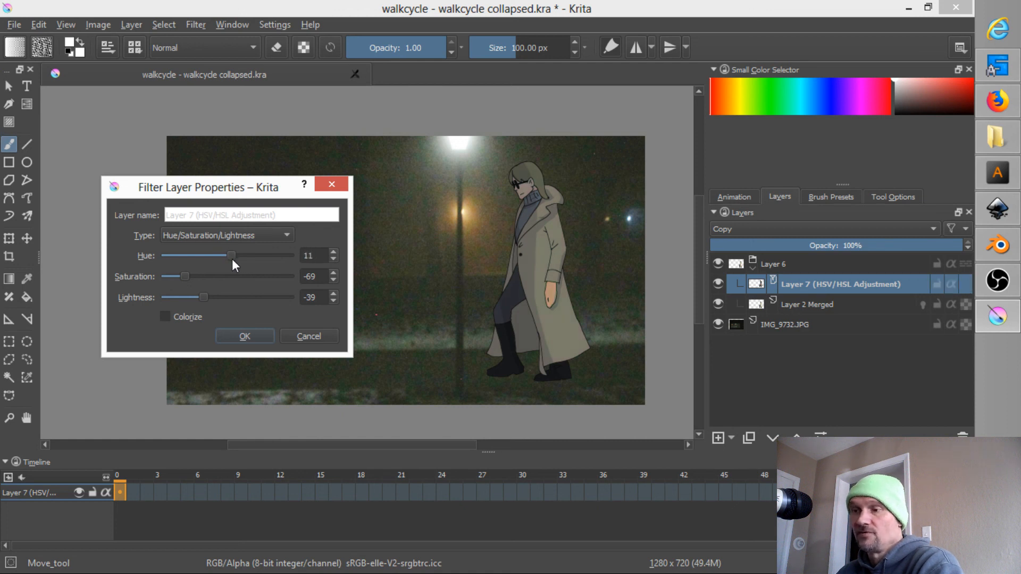
# Step: Try the Colorize option, turn it off again, and apply the adjustment with saturation set to about -75
pyautogui.click(168, 314)
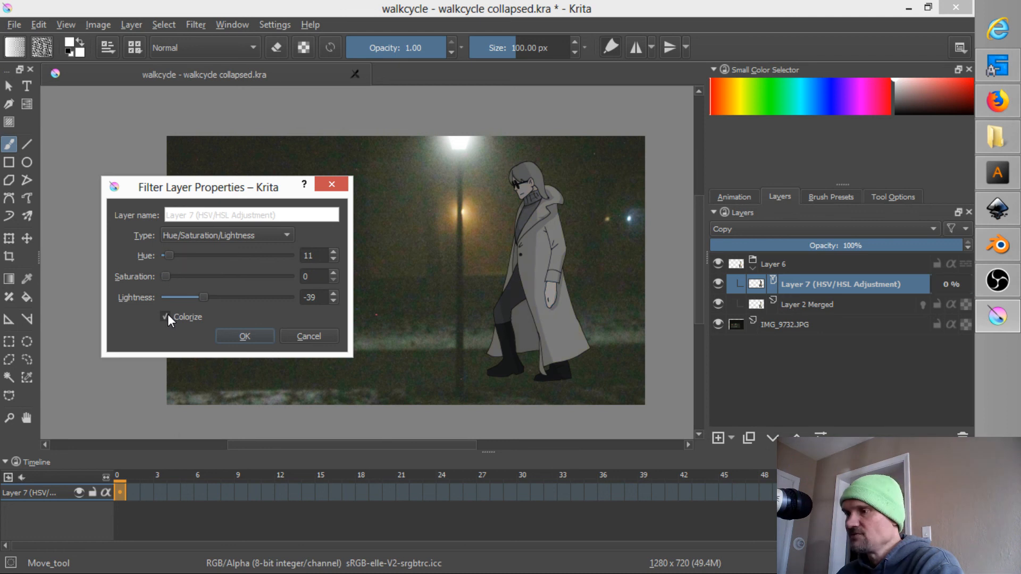
pyautogui.click(167, 314)
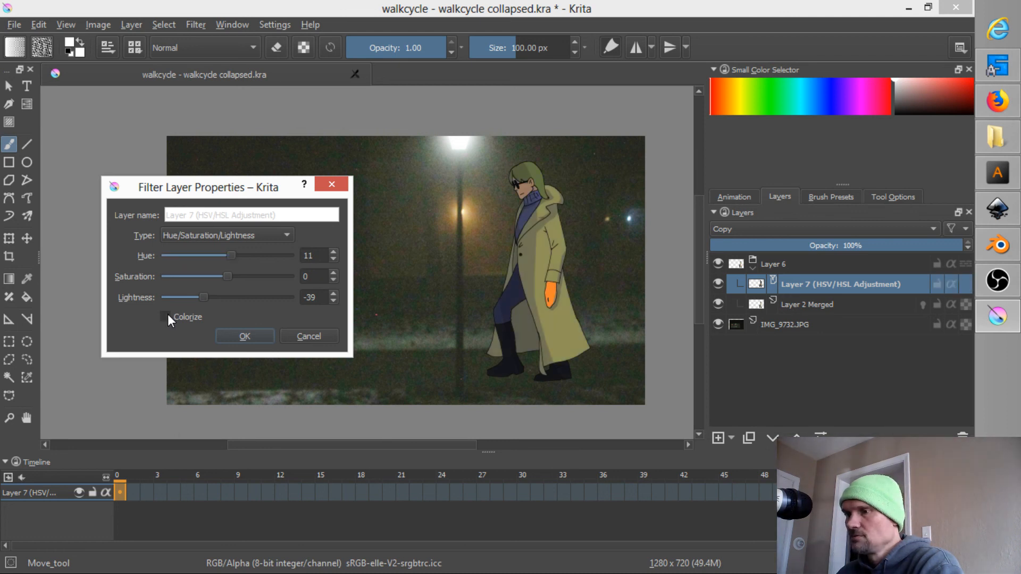
pyautogui.click(167, 315)
pyautogui.click(168, 315)
pyautogui.moveTo(228, 276); pyautogui.dragTo(194, 275)
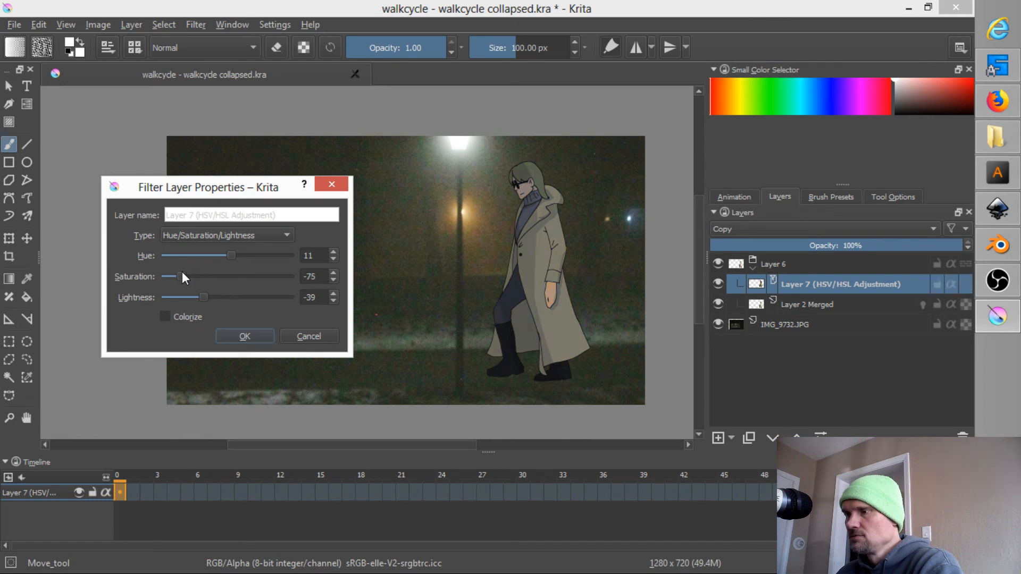
pyautogui.click(246, 336)
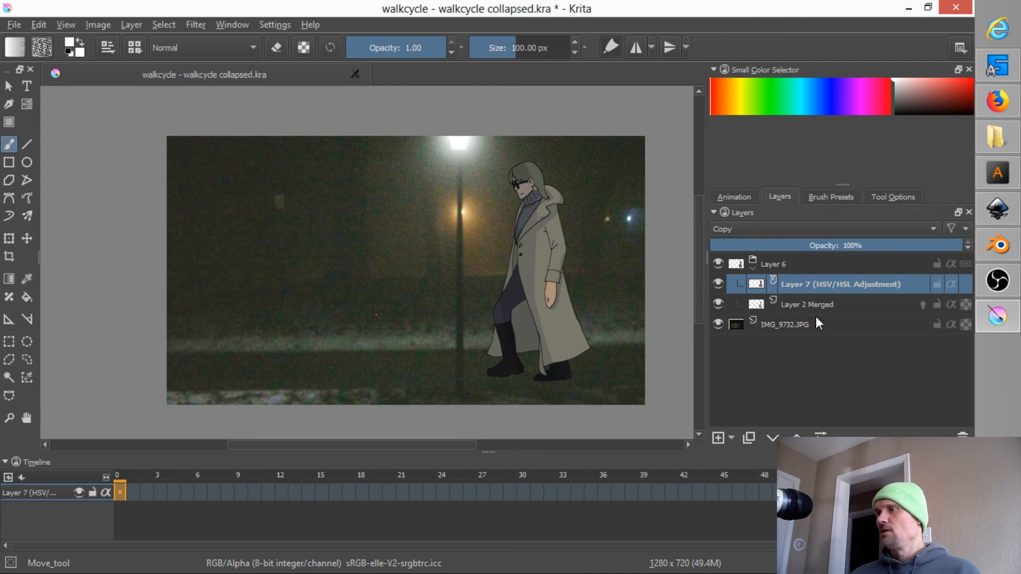
# Step: Check the adjusted figure on a few frames and merge the HSV/HSL Adjustment layer with Layer 2 Merged
pyautogui.click(133, 491)
pyautogui.moveTo(157, 476); pyautogui.dragTo(98, 470)
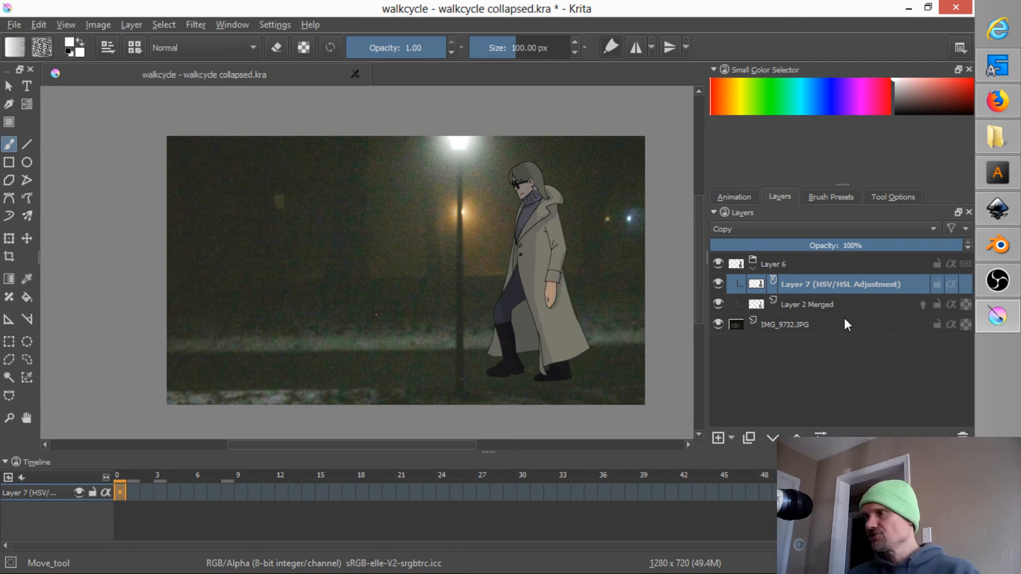
pyautogui.keyDown('ctrl'); pyautogui.click(801, 302); pyautogui.keyUp('ctrl')
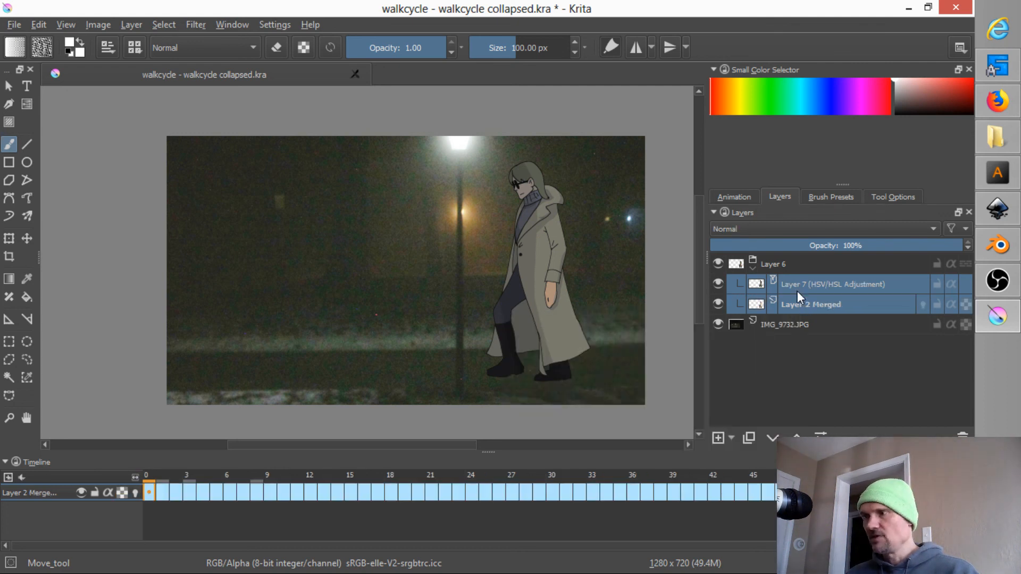
pyautogui.hotkey('ctrl', 'e')
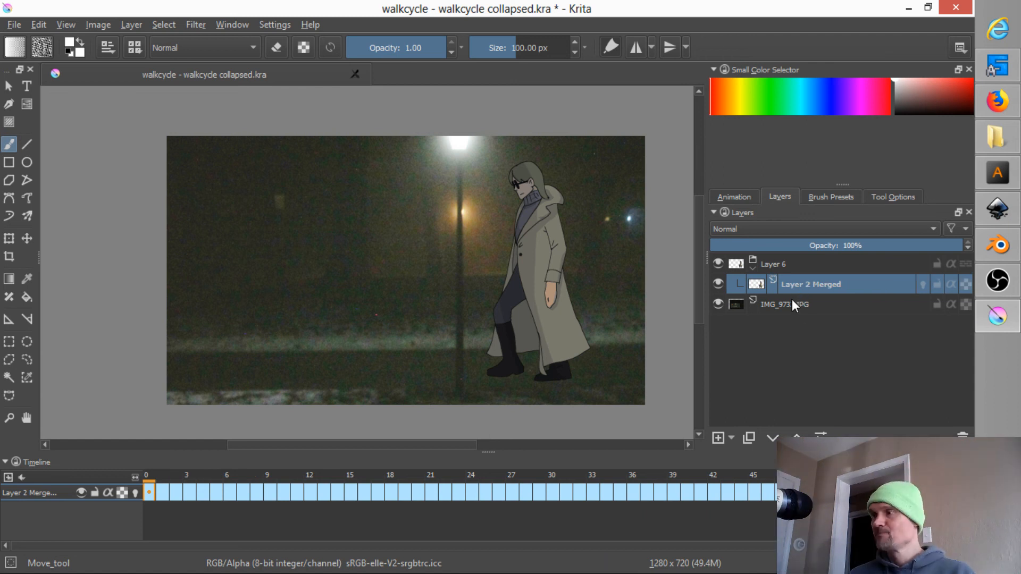
# Step: Check the darkened figure with the IMG_9732.JPG layer hidden, show that layer again, and save the document
pyautogui.click(802, 302)
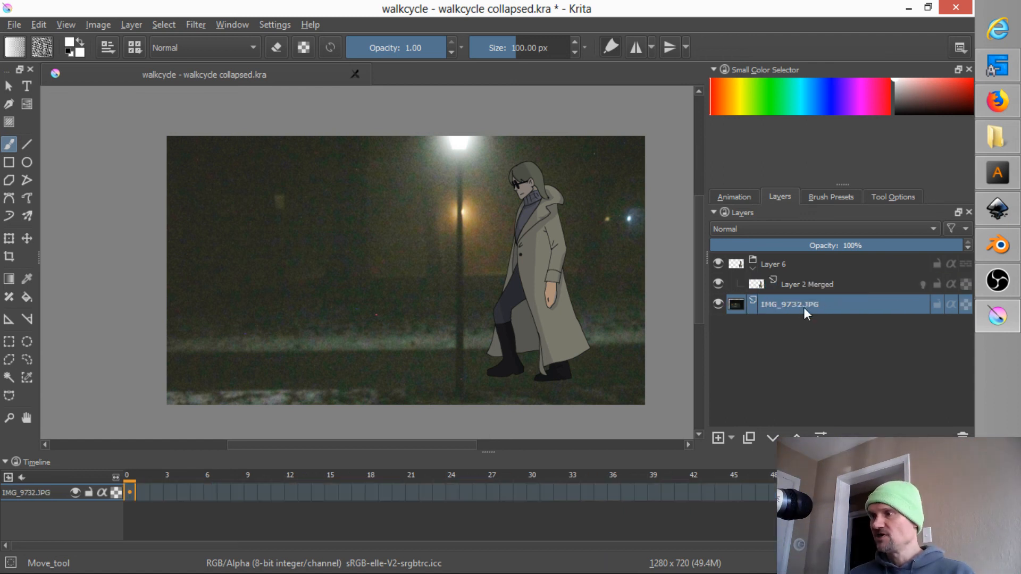
pyautogui.click(719, 302)
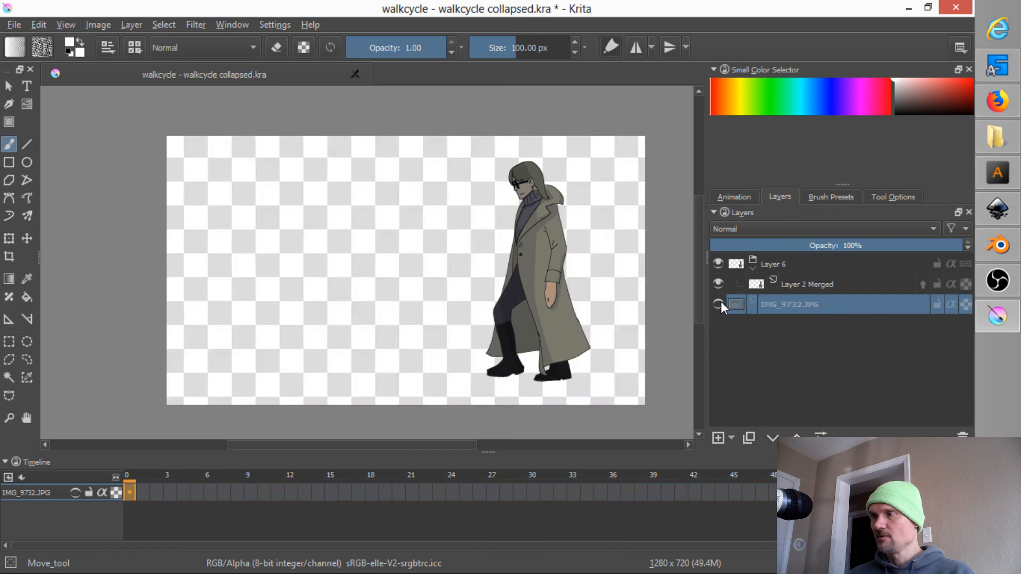
pyautogui.click(718, 302)
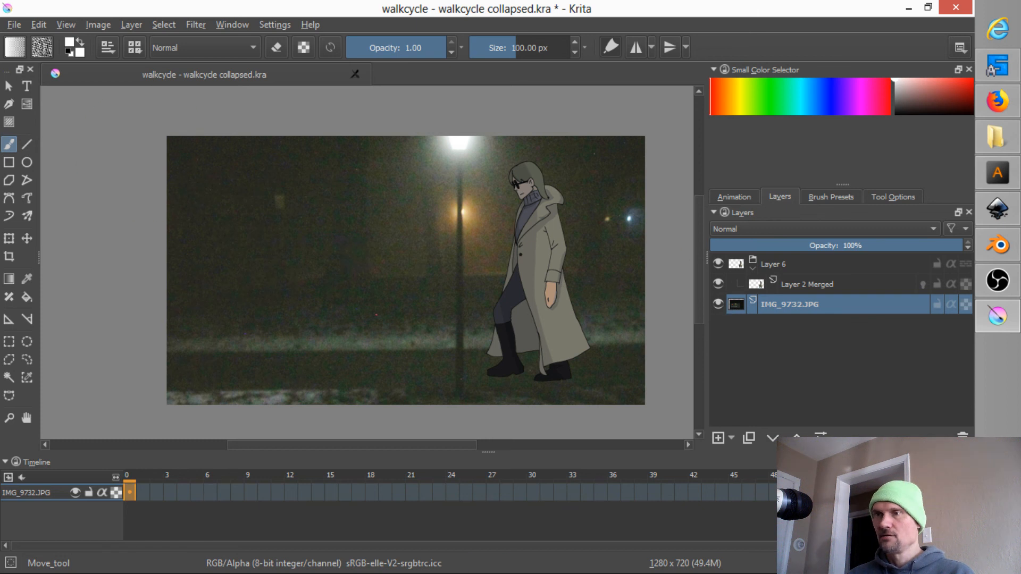
pyautogui.click(15, 24)
pyautogui.click(35, 94)
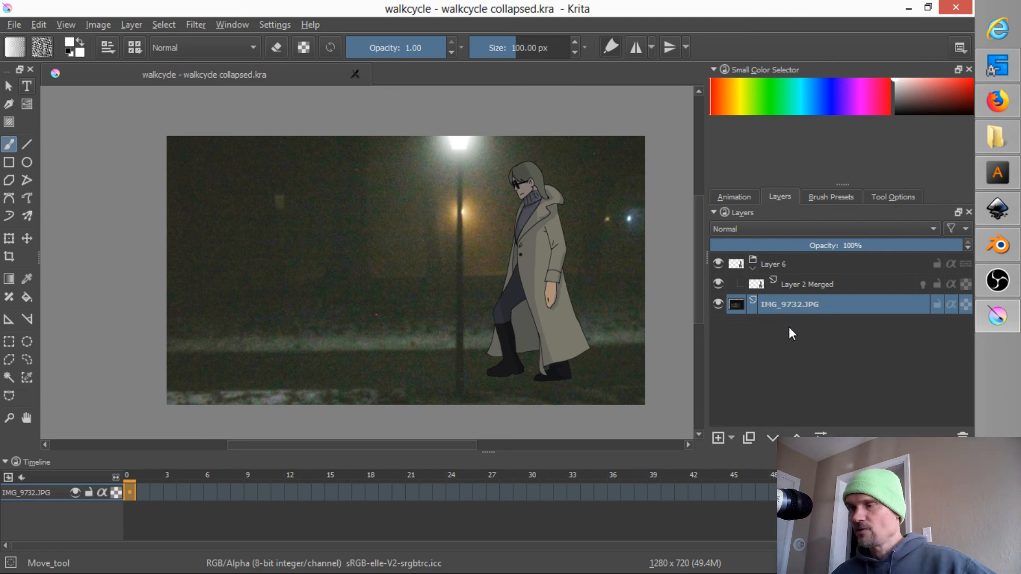
# Step: Hide the IMG_9732.JPG background layer and save the document
pyautogui.moveTo(788, 286)
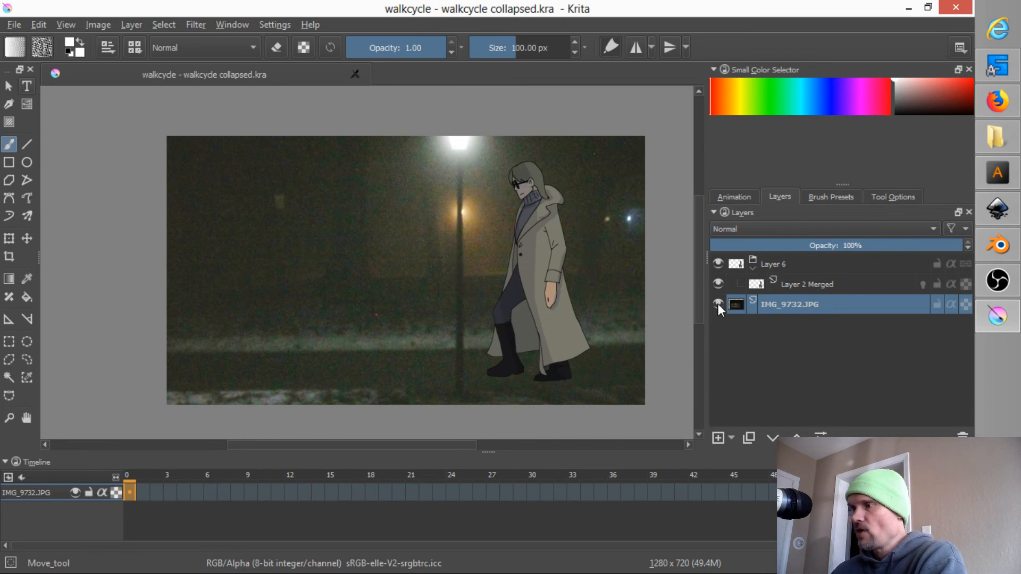
pyautogui.moveTo(717, 304)
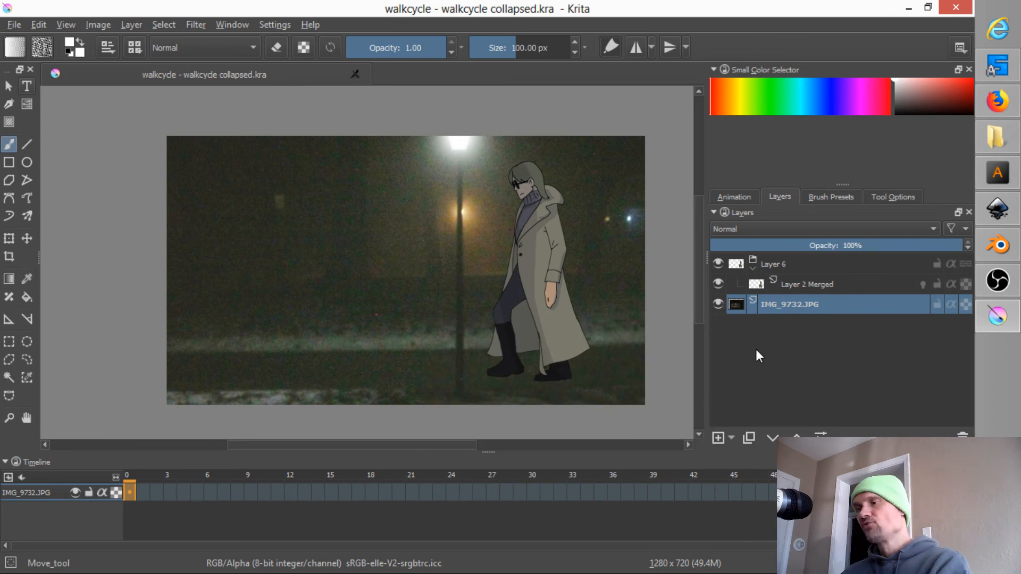
pyautogui.click(717, 304)
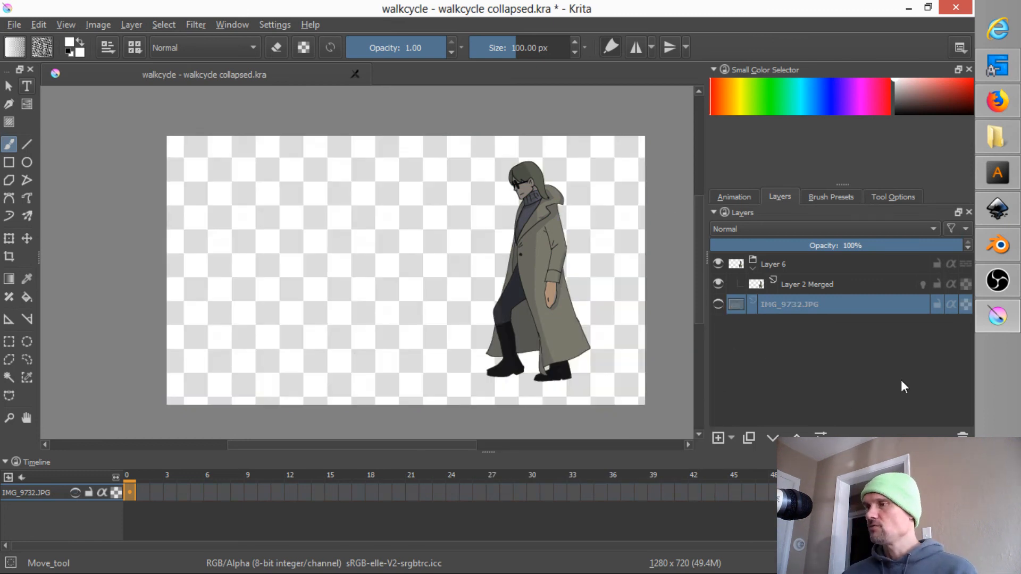
pyautogui.click(19, 21)
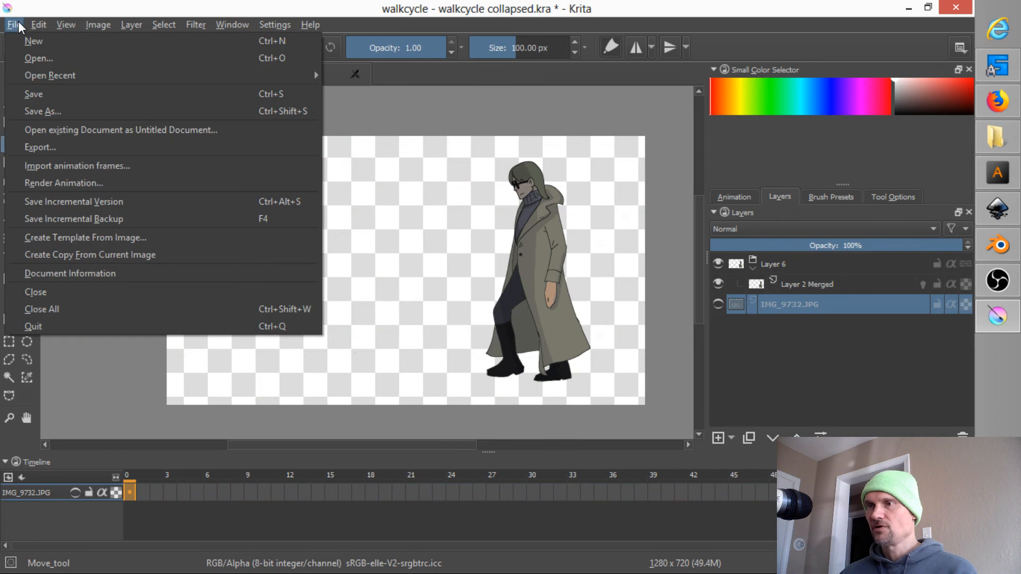
pyautogui.press('Escape')
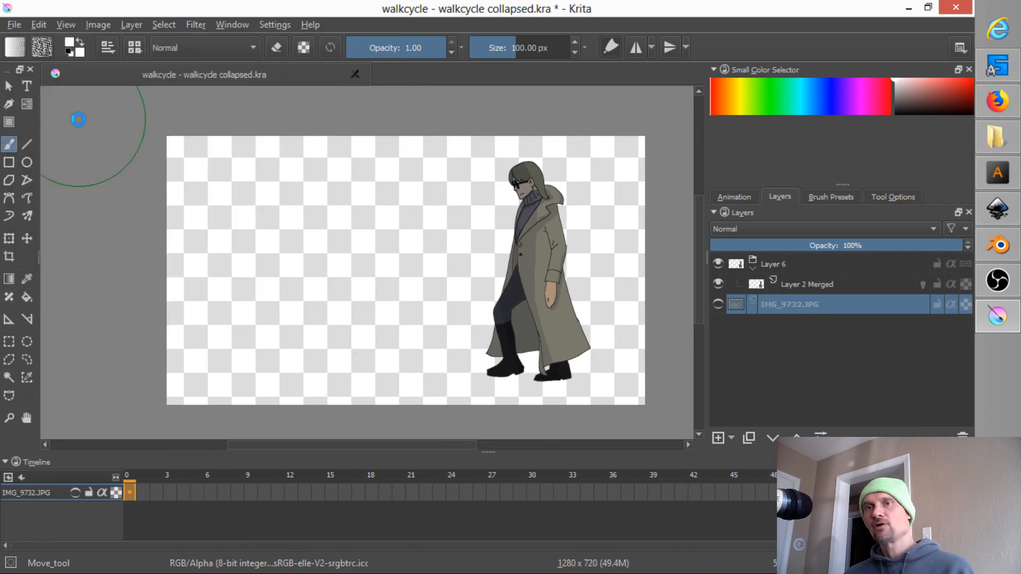
pyautogui.hotkey('ctrl', 's')
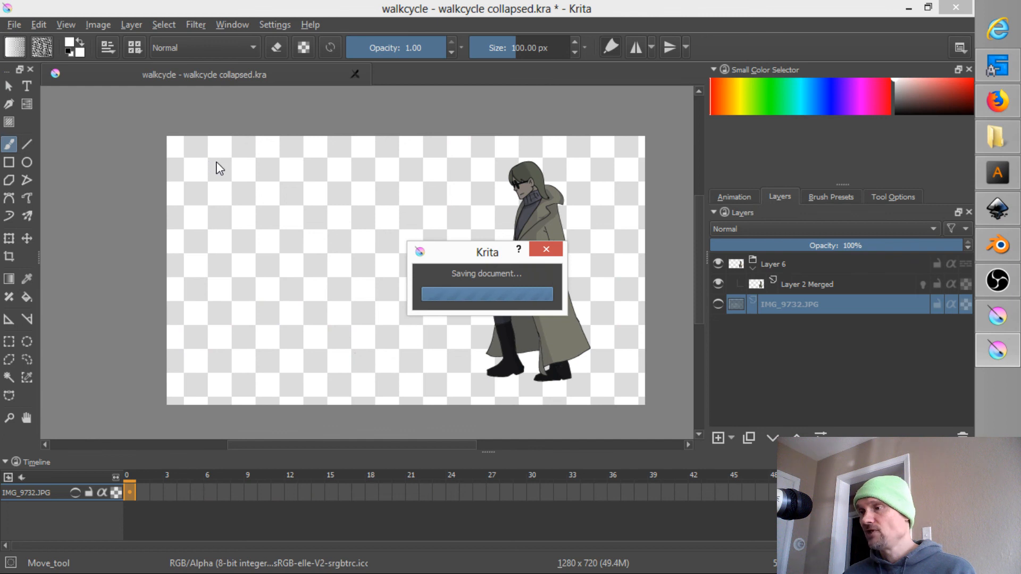
# Step: Set up an image-sequence-only animation render to D:/tempanim with base name walkcycle-colorized and video rendering turned off
pyautogui.click(15, 24)
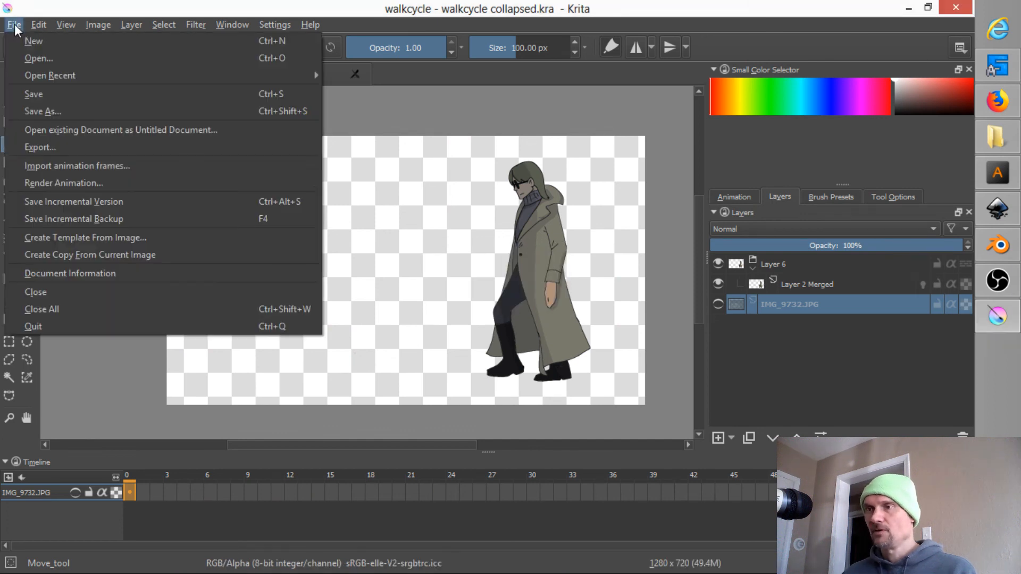
pyautogui.click(48, 181)
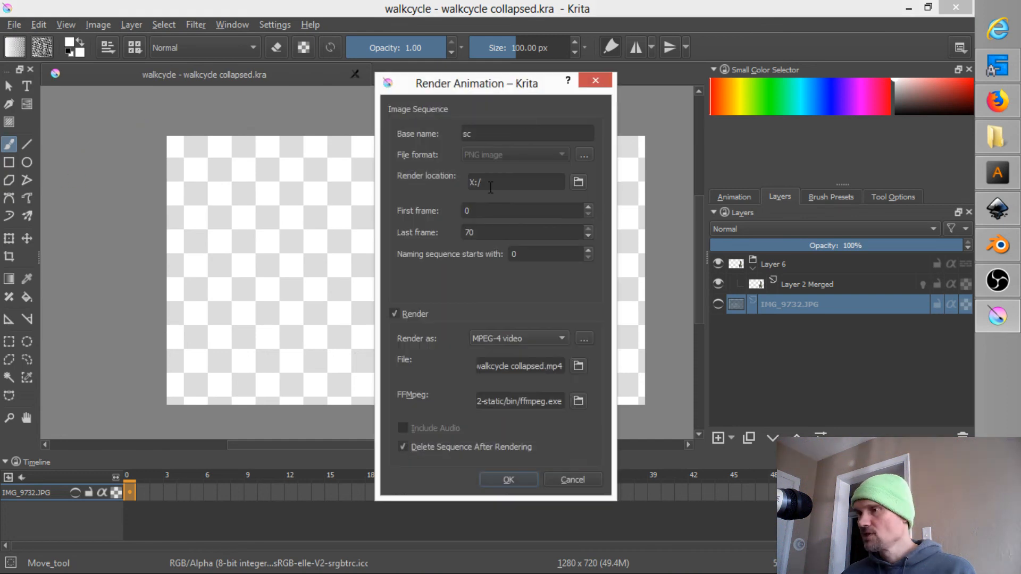
pyautogui.click(580, 182)
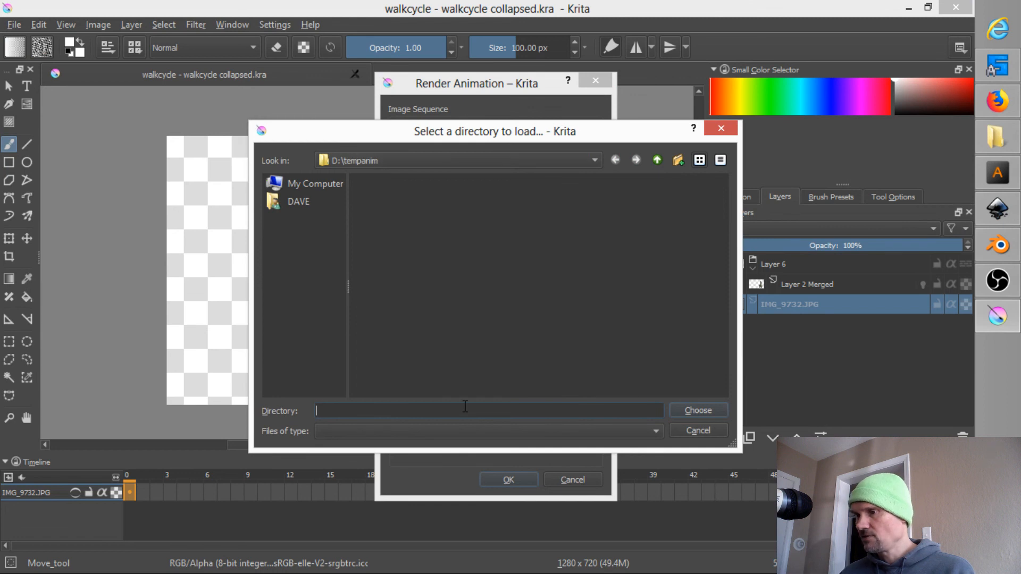
pyautogui.click(691, 409)
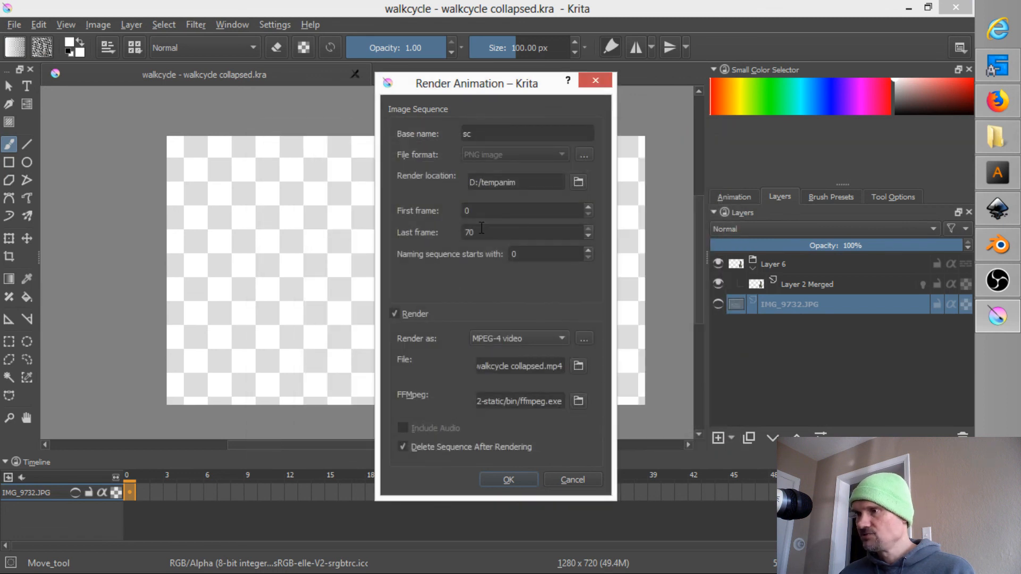
pyautogui.moveTo(488, 133); pyautogui.dragTo(444, 128)
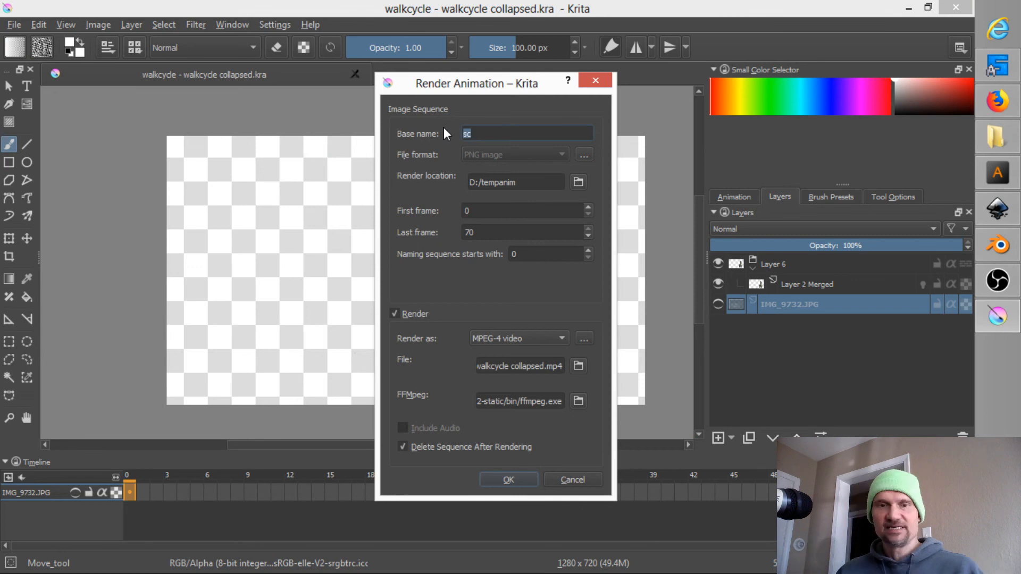
pyautogui.write('walk')
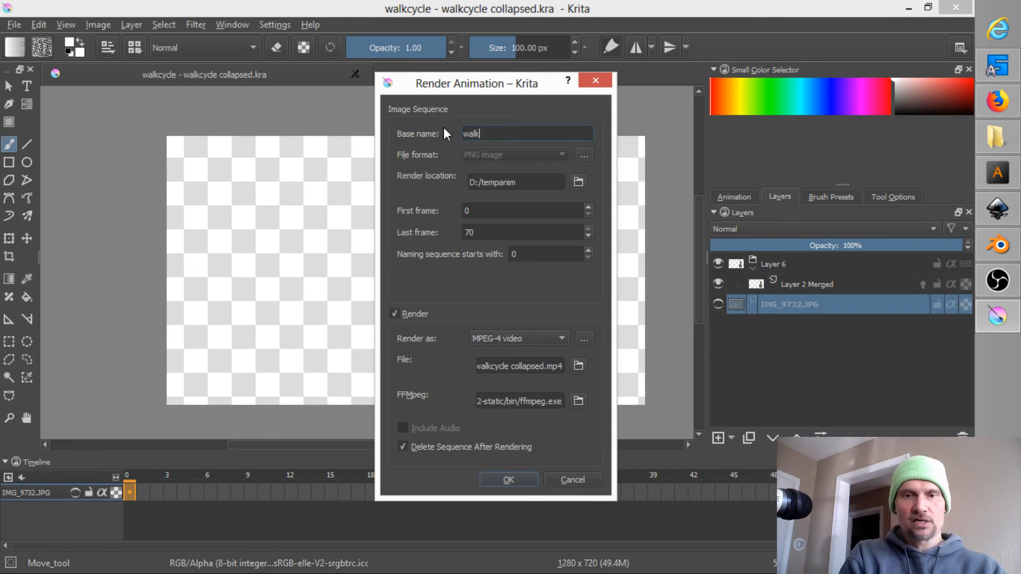
pyautogui.write('cycle-co')
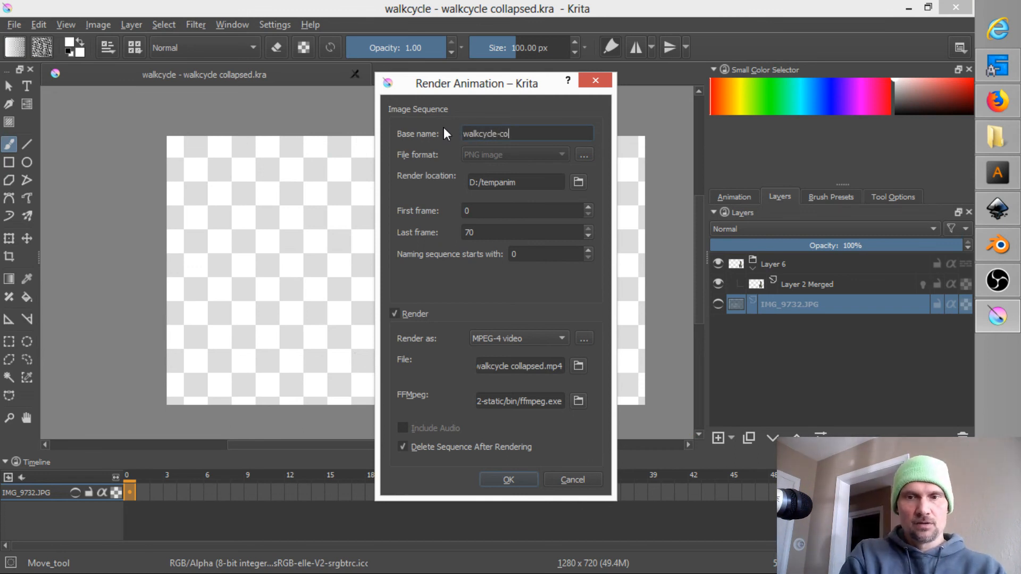
pyautogui.write('lorized')
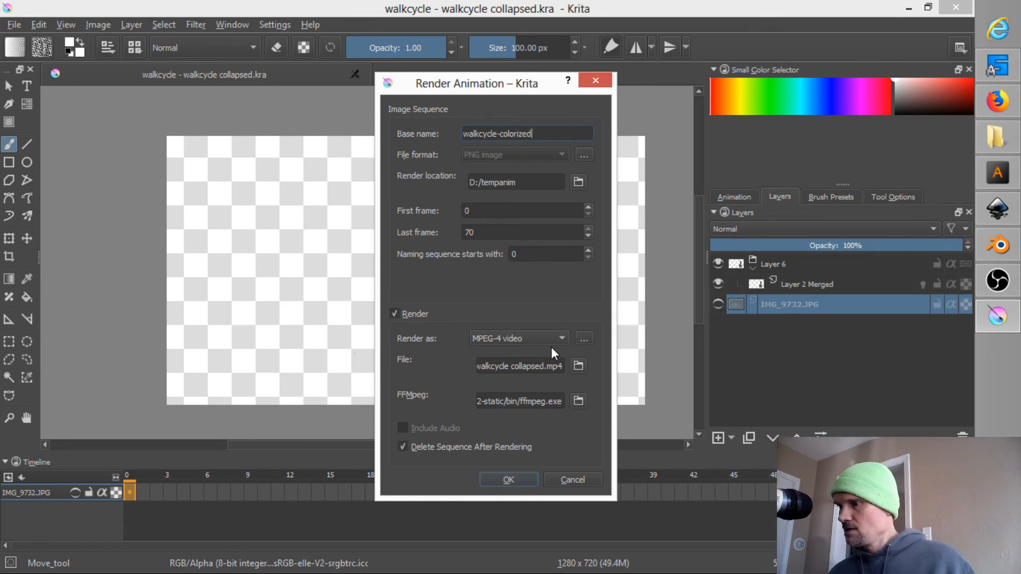
pyautogui.click(393, 313)
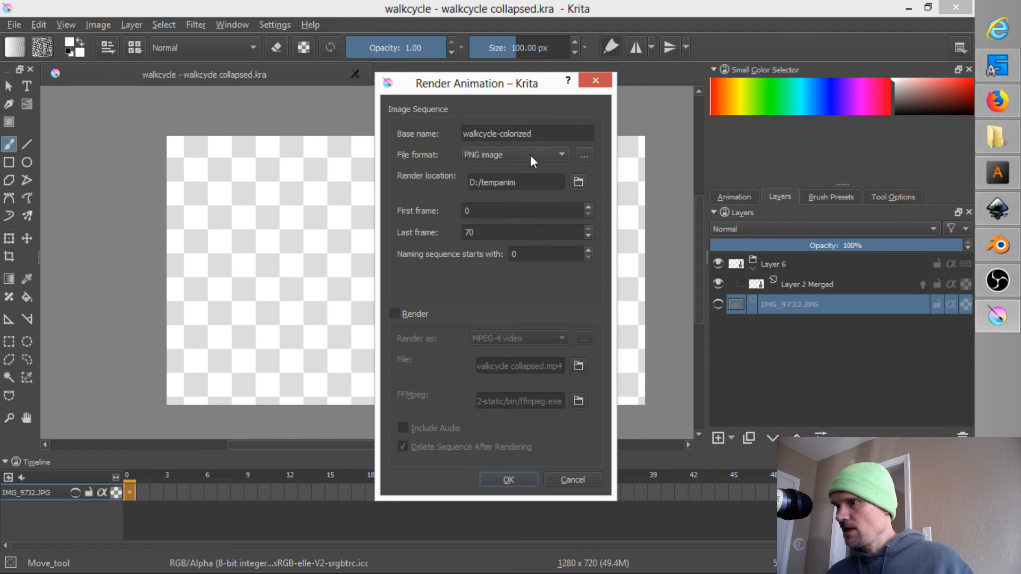
# Step: Set the PNG export compression to 1 for the image sequence and accept the options
pyautogui.click(583, 155)
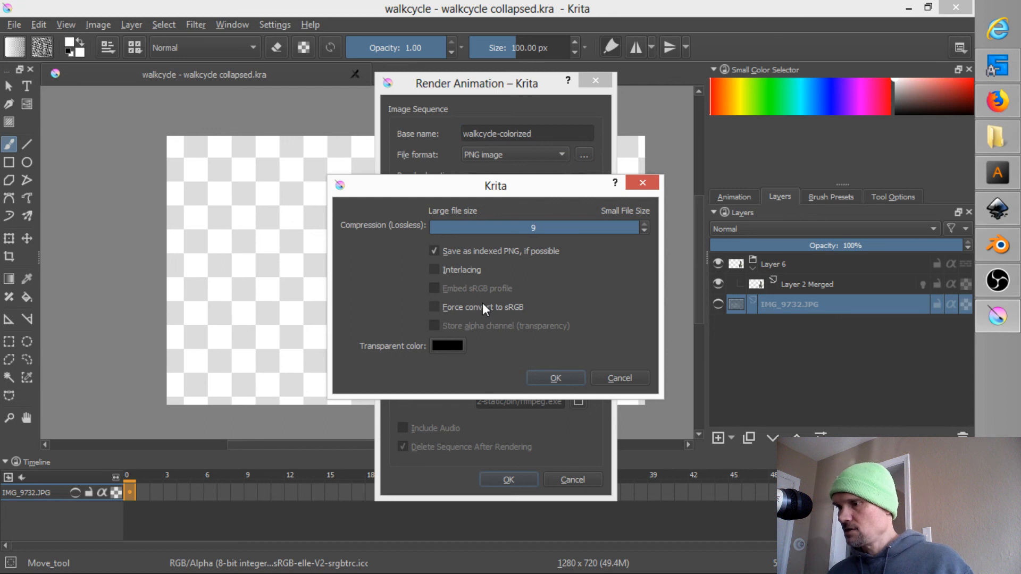
pyautogui.click(528, 227)
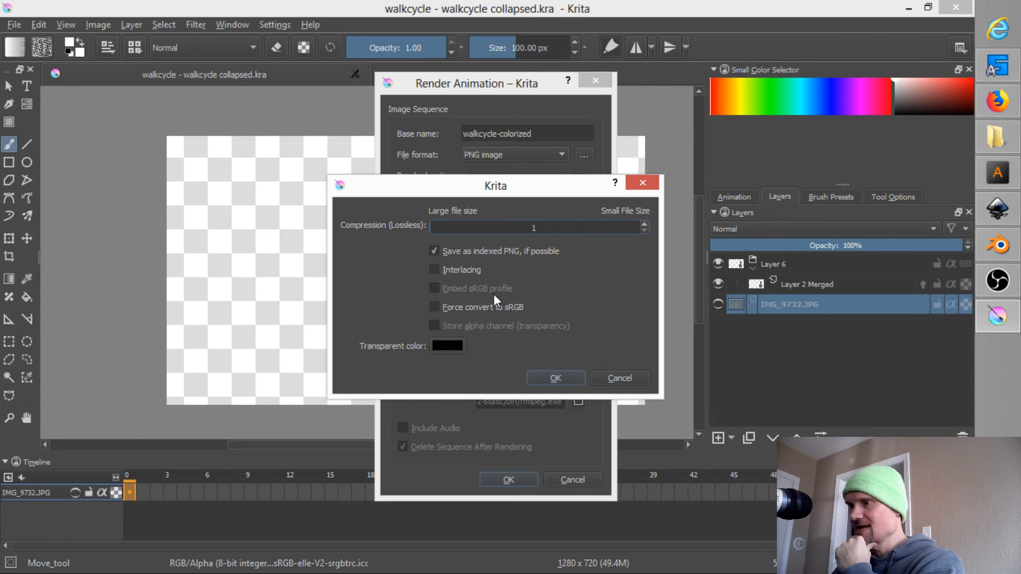
pyautogui.click(434, 252)
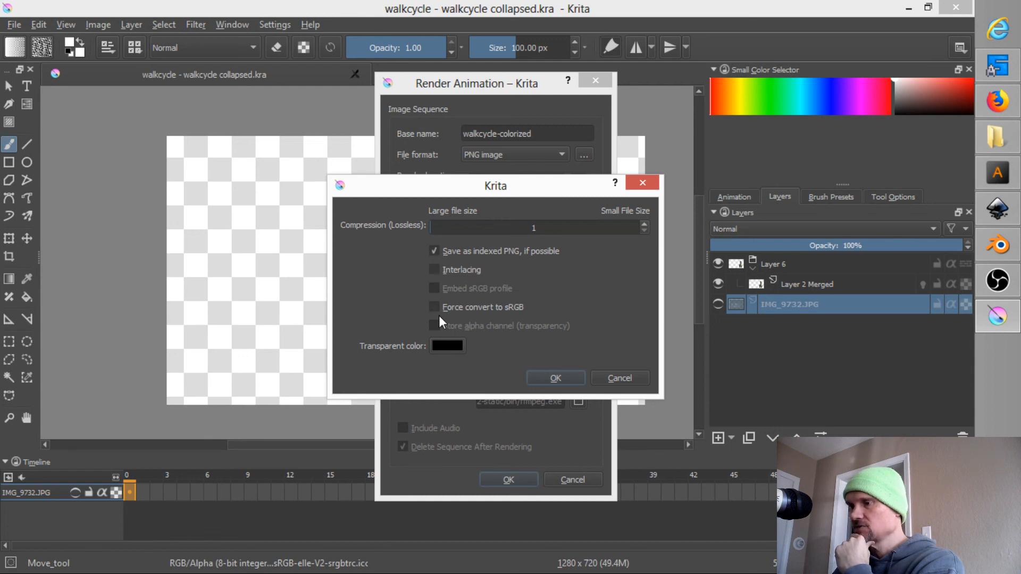
pyautogui.click(554, 373)
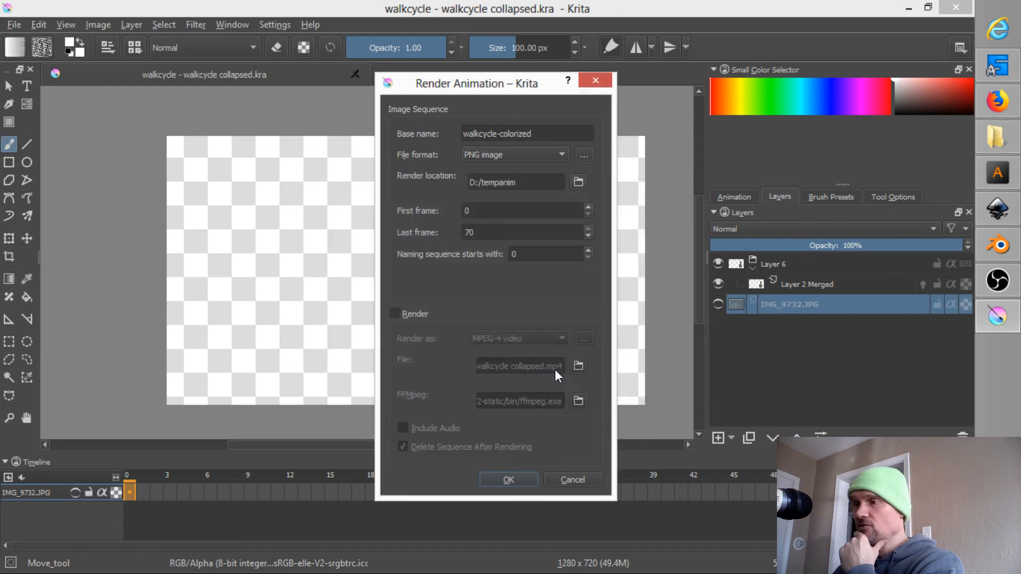
# Step: Change the sequence's file format to TIFF, accept the options with compression type None, and export the frames
pyautogui.click(508, 161)
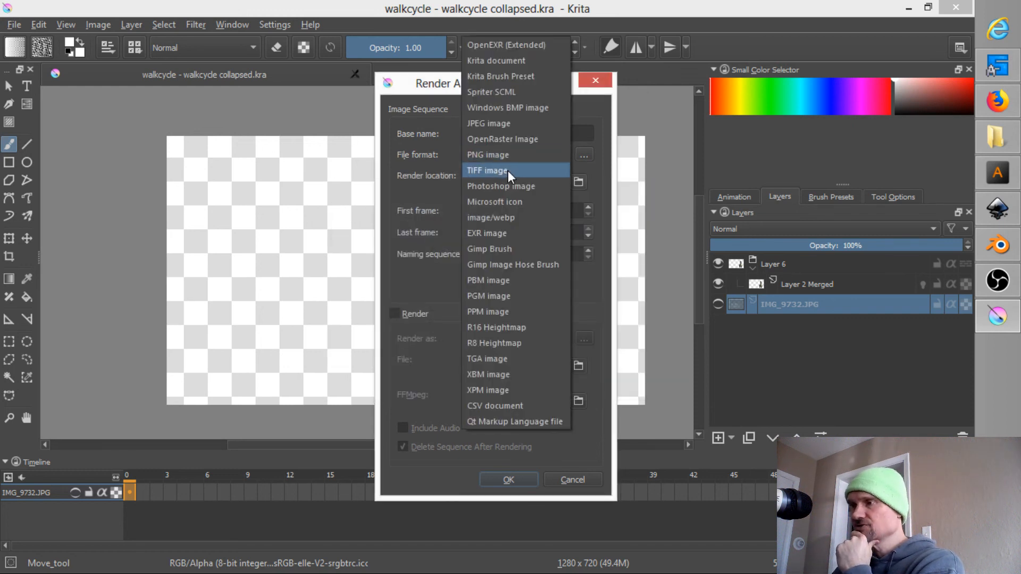
pyautogui.click(509, 171)
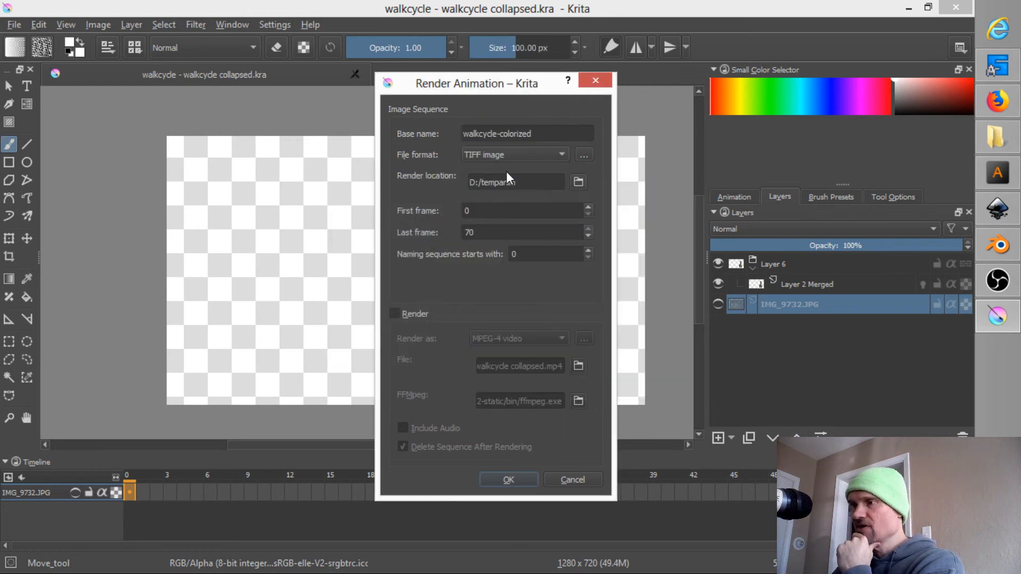
pyautogui.click(583, 155)
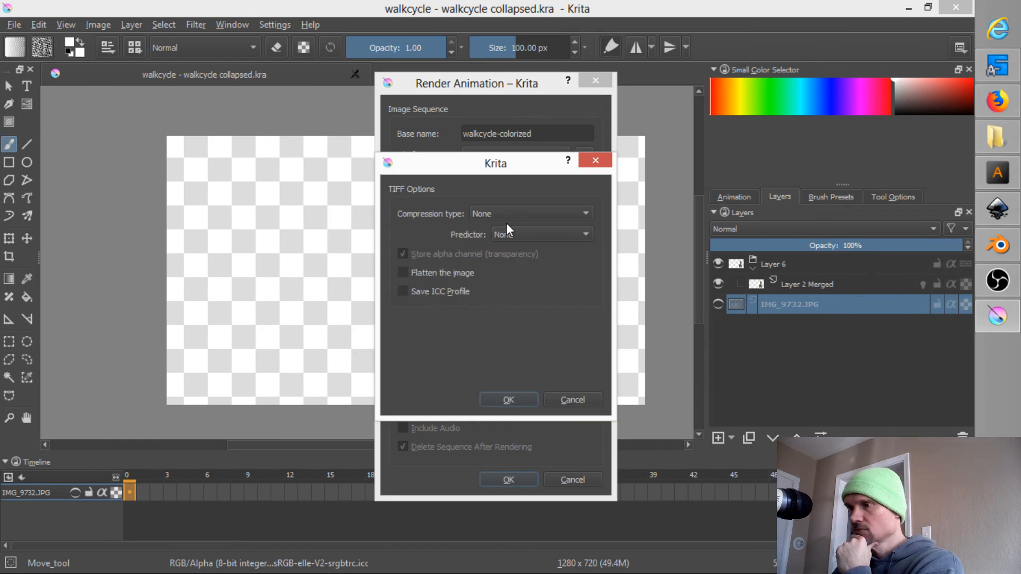
pyautogui.click(520, 402)
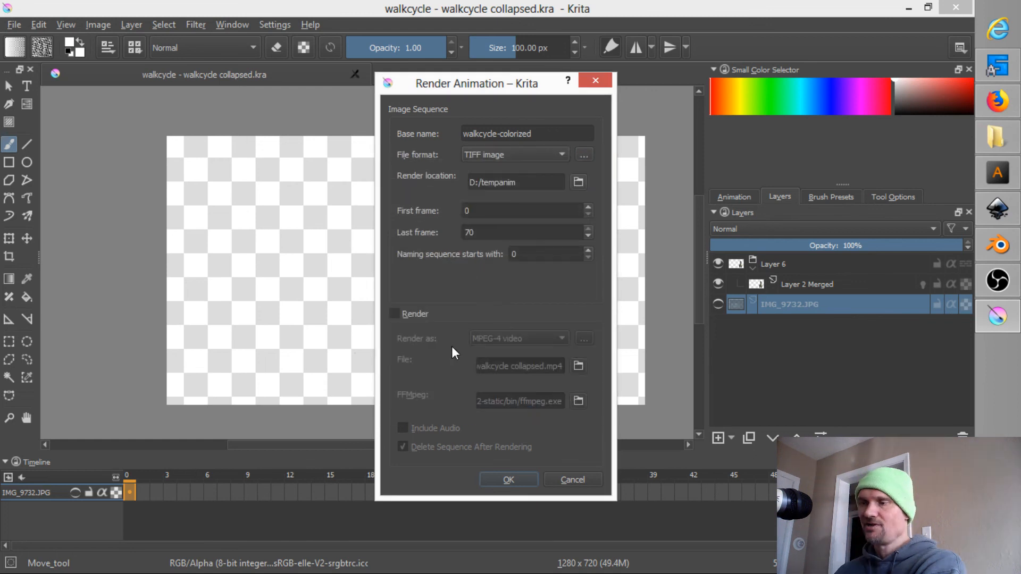
pyautogui.click(499, 477)
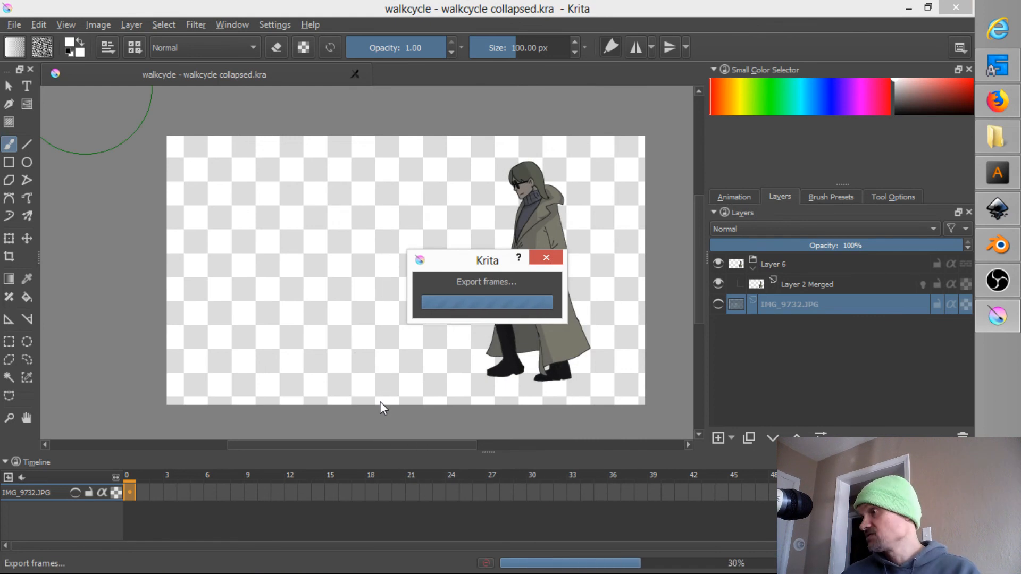
# Step: Switch to Blender, leave the render result, look through the camera in the Grease layout, and hide the Grease Pencil layers
pyautogui.click(997, 245)
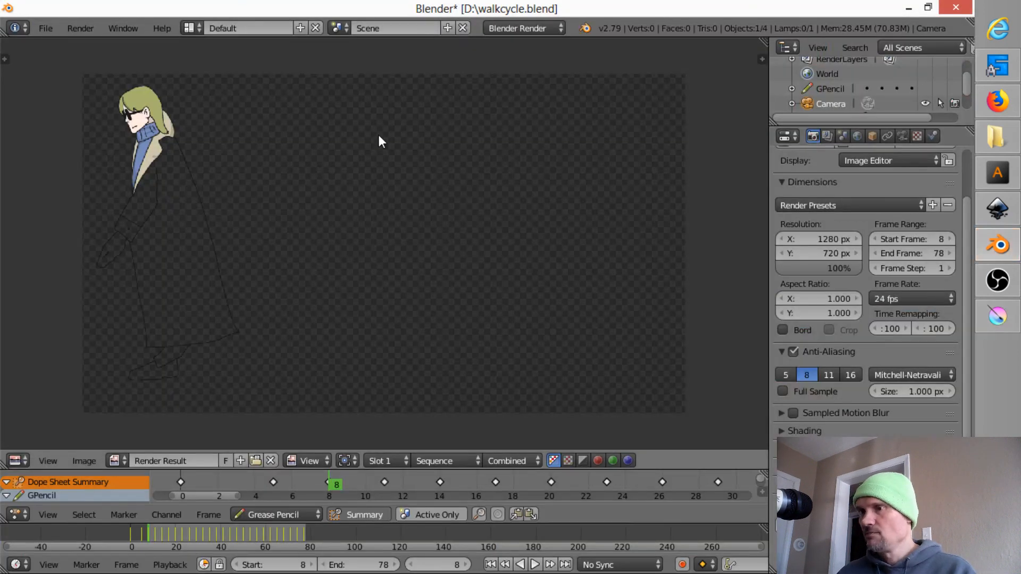
pyautogui.press('Escape')
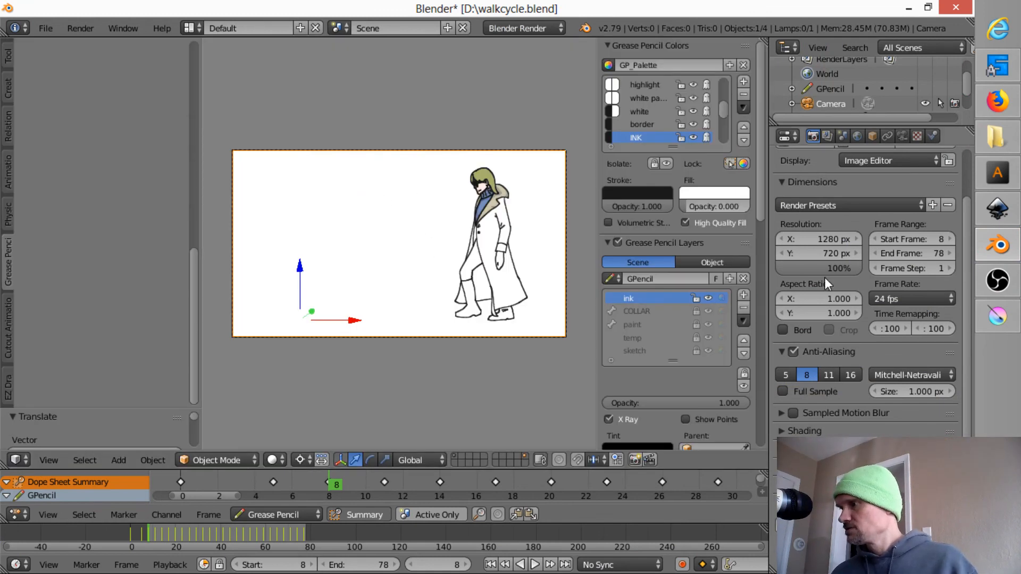
pyautogui.hotkey('ctrl', 'Right')
pyautogui.hotkey('ctrl', 'Right')
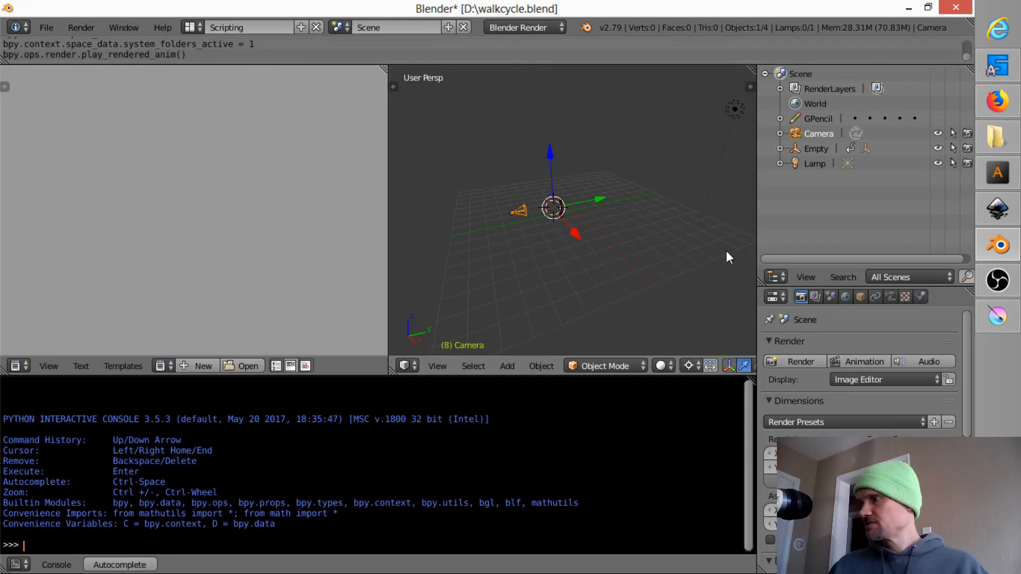
pyautogui.hotkey('ctrl', 'Left')
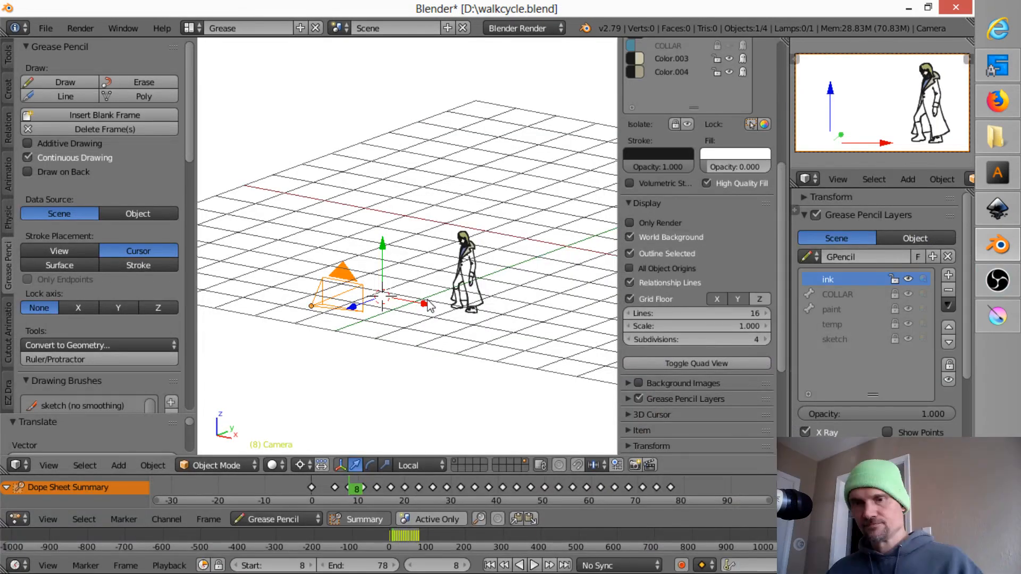
pyautogui.press('KP_0')
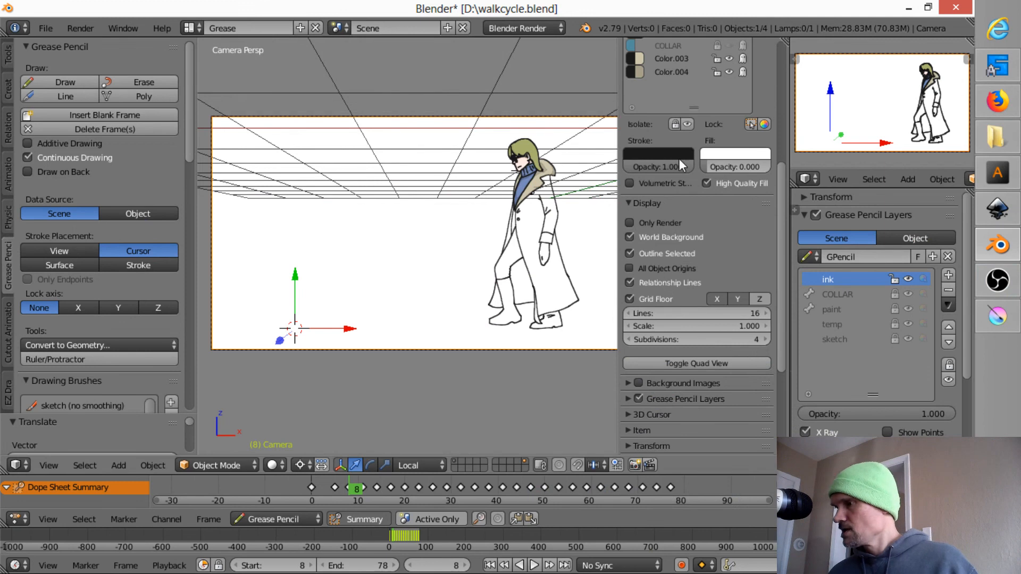
pyautogui.moveTo(908, 279); pyautogui.dragTo(911, 330)
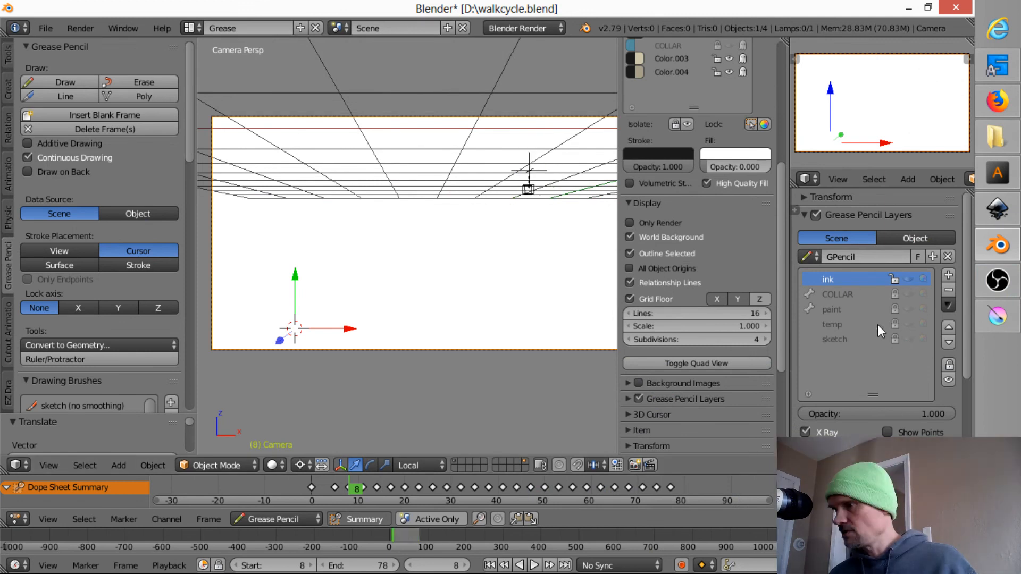
# Step: Place the 3D cursor near the centre of the camera frame and enable Only Render for the viewport display
pyautogui.scroll(-2, 486, 245)
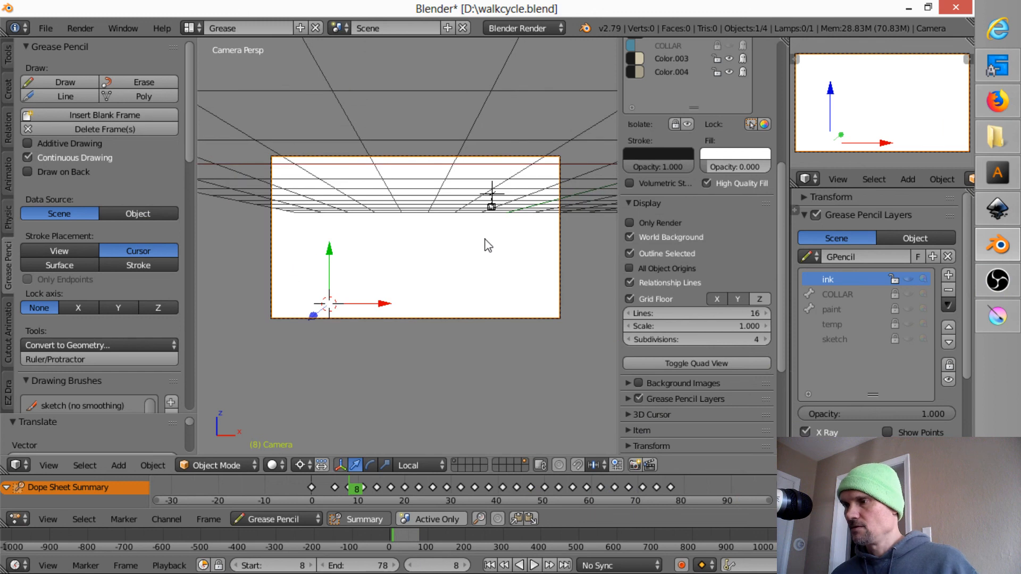
pyautogui.click(420, 244)
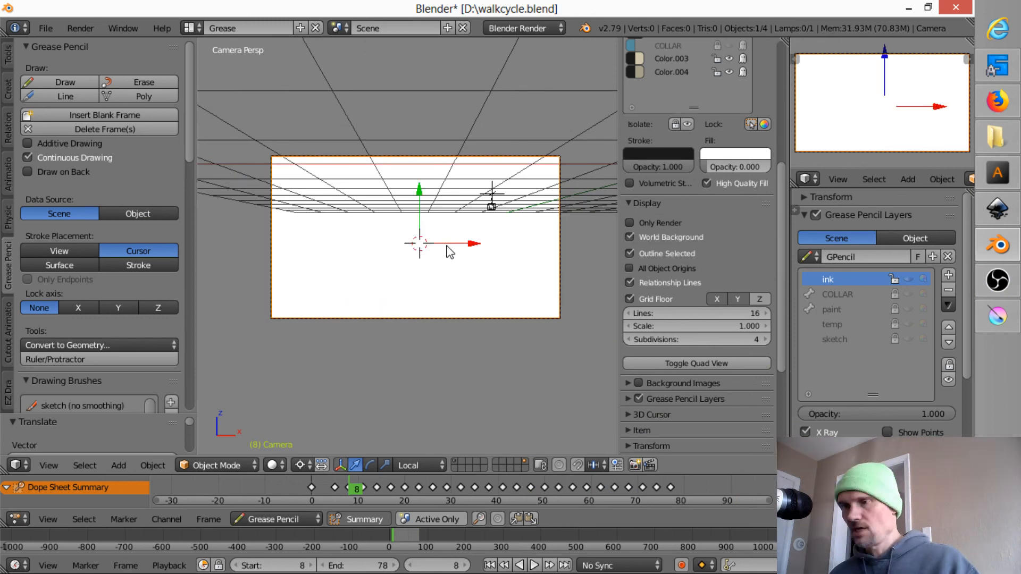
pyautogui.click(630, 223)
# Step: Start adding a mesh with Images as Planes and select walkcycle-colorized0000.tif in D:\tempanim
pyautogui.hotkey('shift', 'a')
pyautogui.moveTo(405, 244)
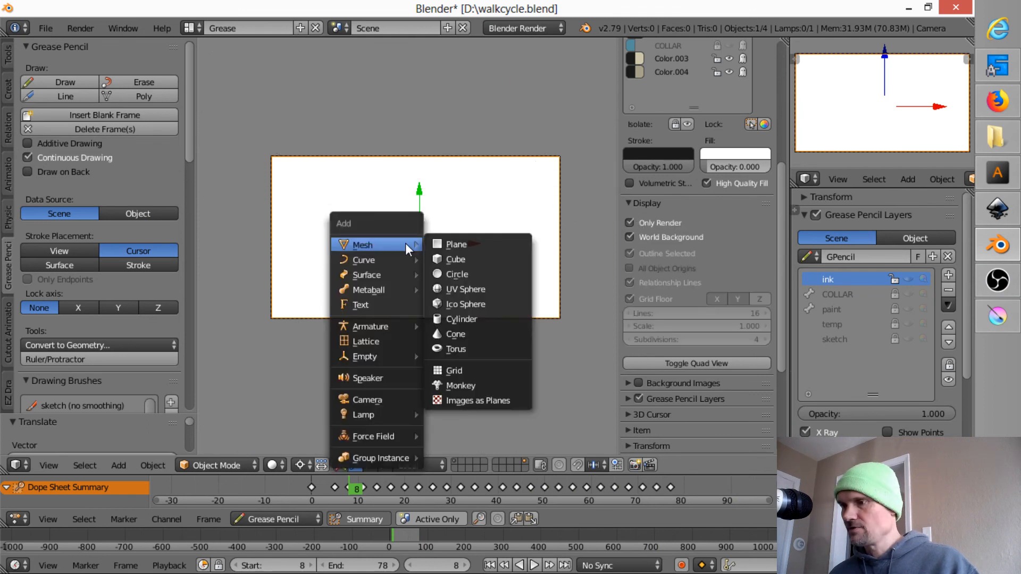
pyautogui.click(477, 399)
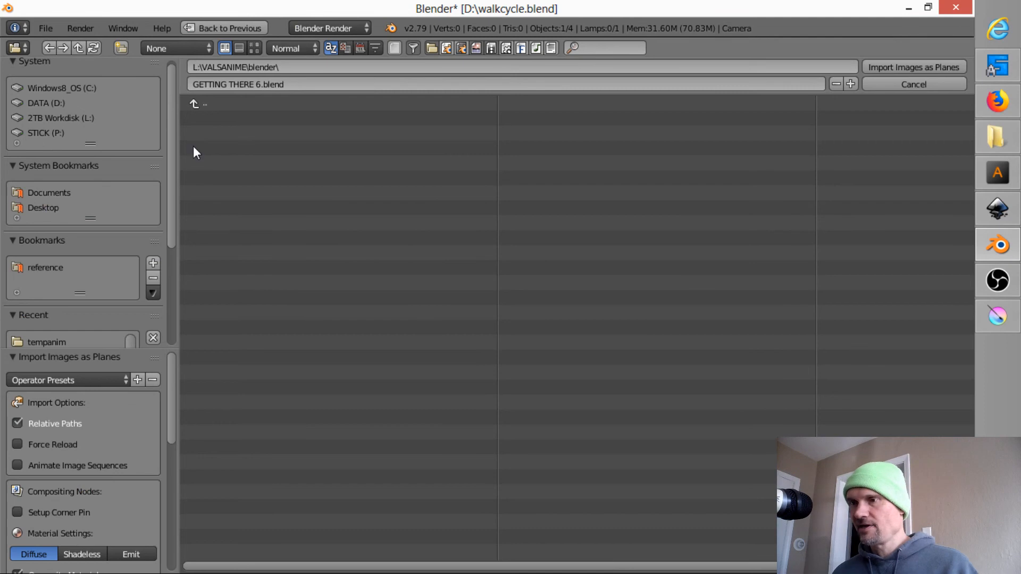
pyautogui.click(48, 102)
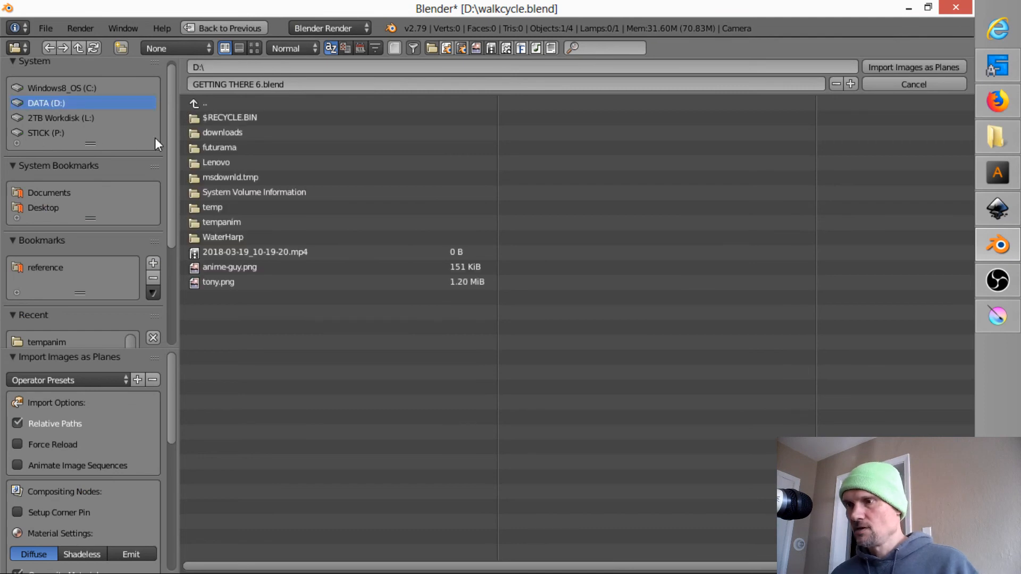
pyautogui.click(228, 219)
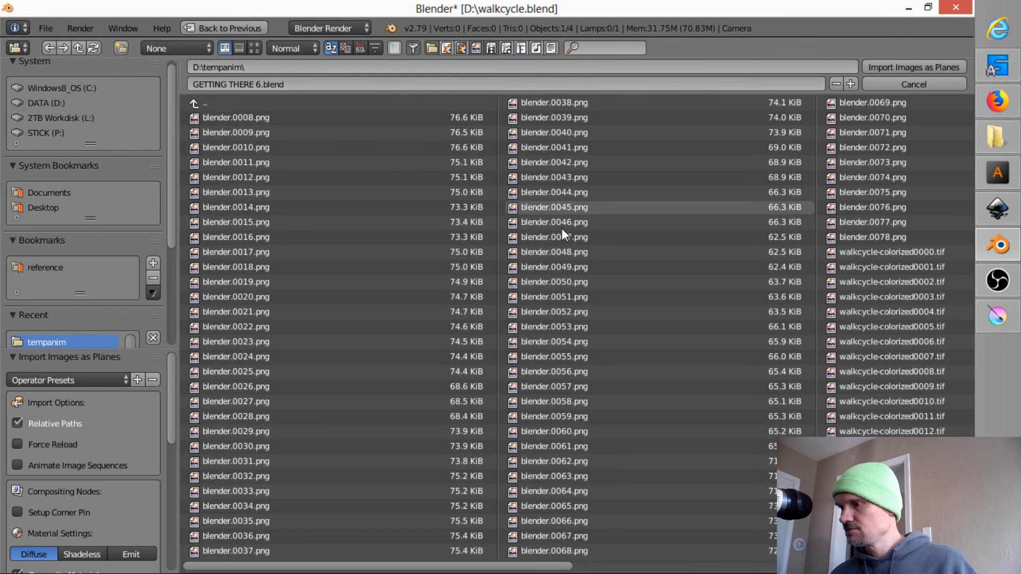
pyautogui.scroll(-2, 561, 228)
pyautogui.click(723, 250)
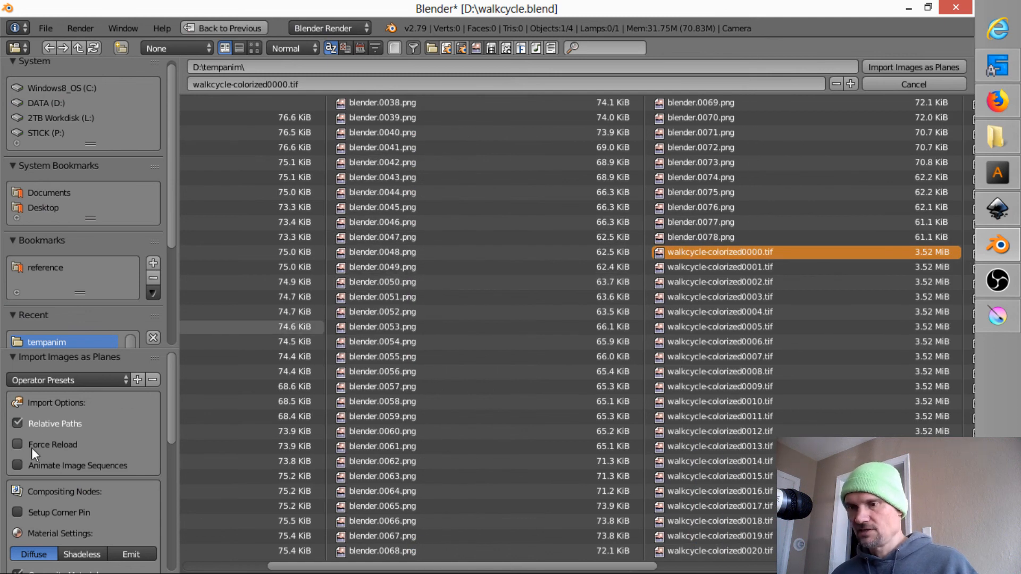
# Step: Enable Animate Image Sequences, set the material to Shadeless, and review the remaining texture, position and dimension options for the import
pyautogui.click(21, 466)
pyautogui.click(83, 551)
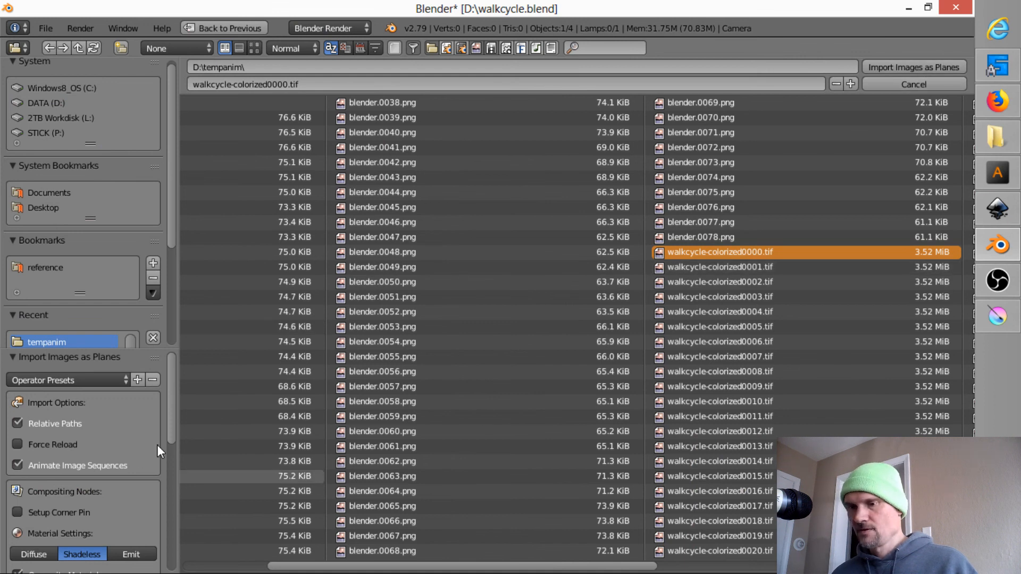
pyautogui.moveTo(173, 420); pyautogui.dragTo(179, 523)
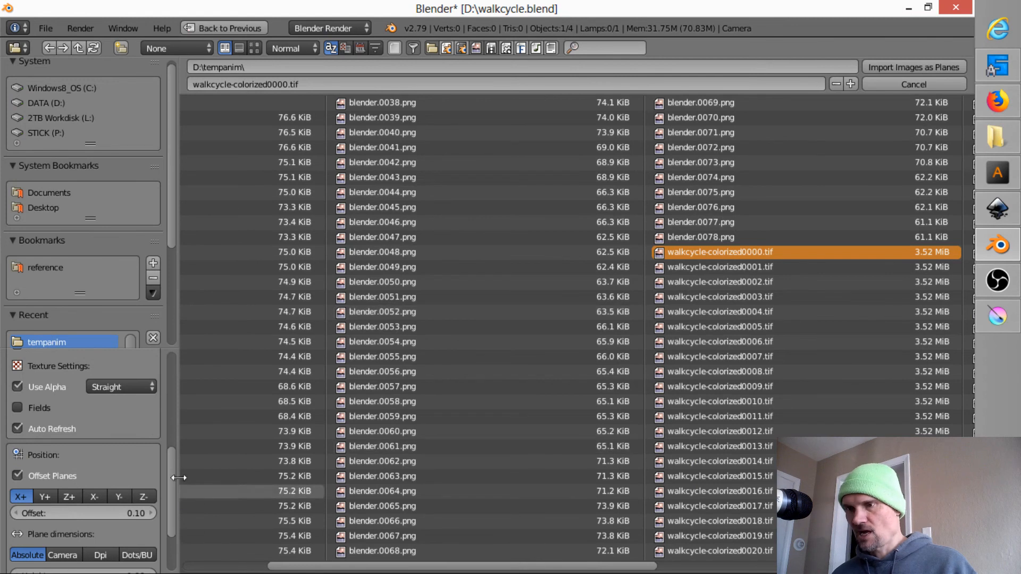
pyautogui.moveTo(168, 480); pyautogui.dragTo(170, 529)
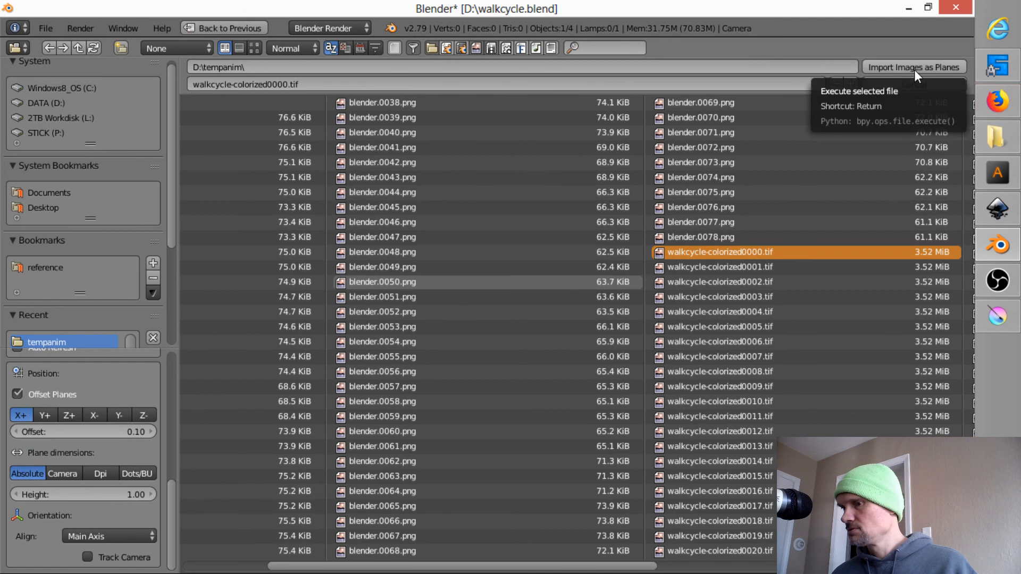
pyautogui.moveTo(170, 517); pyautogui.dragTo(195, 388)
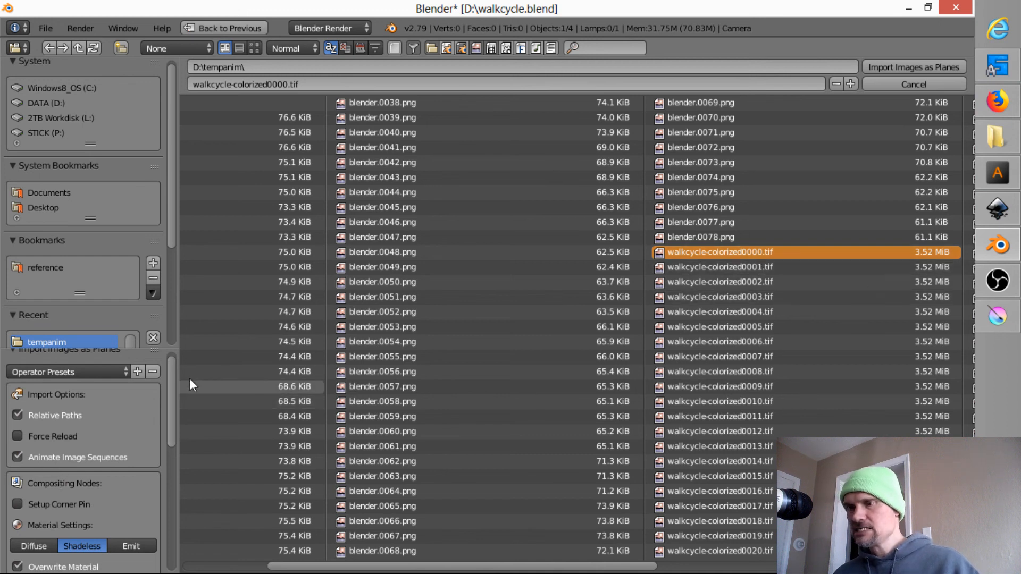
# Step: Select the whole sequence from walkcycle-colorized0000.tif to walkcycle-colorized0070.tif and import it as an image plane
pyautogui.scroll(-5, 796, 389)
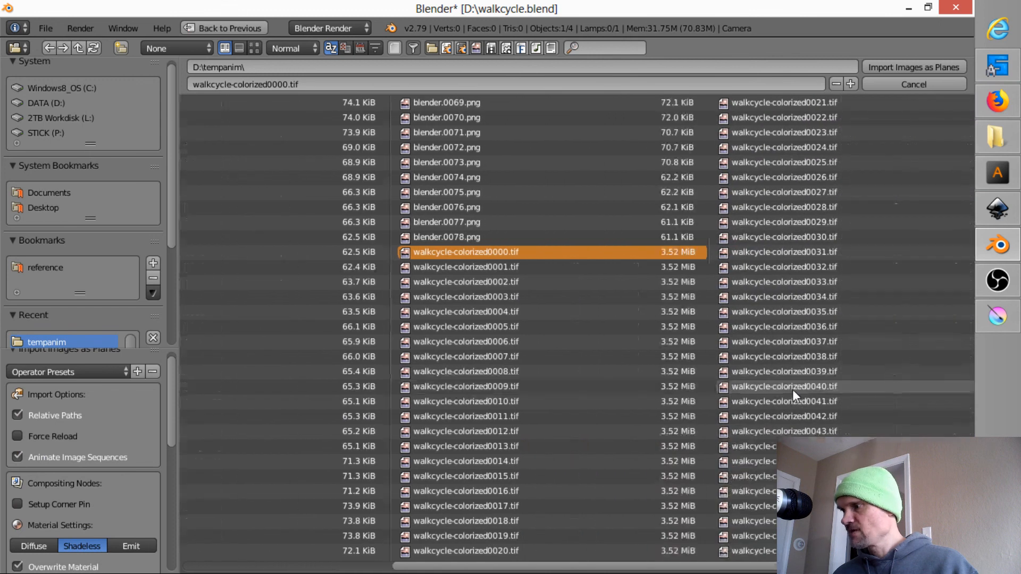
pyautogui.scroll(-4, 796, 389)
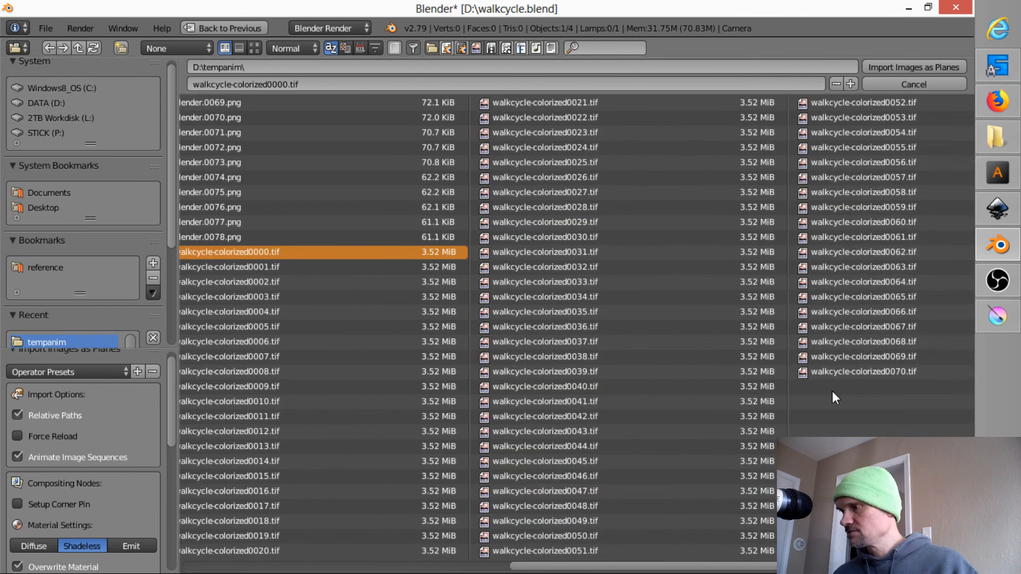
pyautogui.keyDown('shift'); pyautogui.click(835, 371); pyautogui.keyUp('shift')
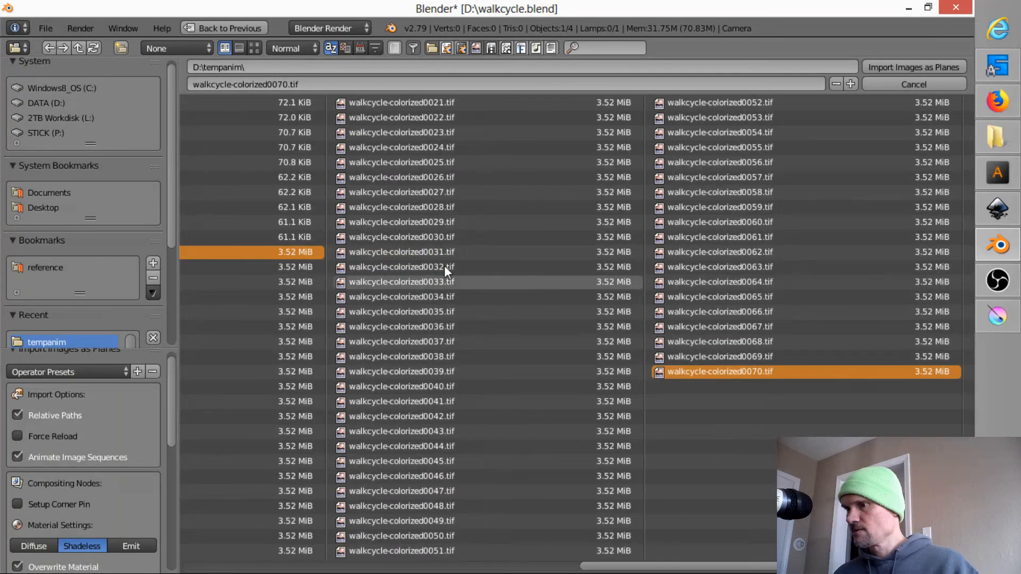
pyautogui.moveTo(301, 251); pyautogui.dragTo(783, 375)
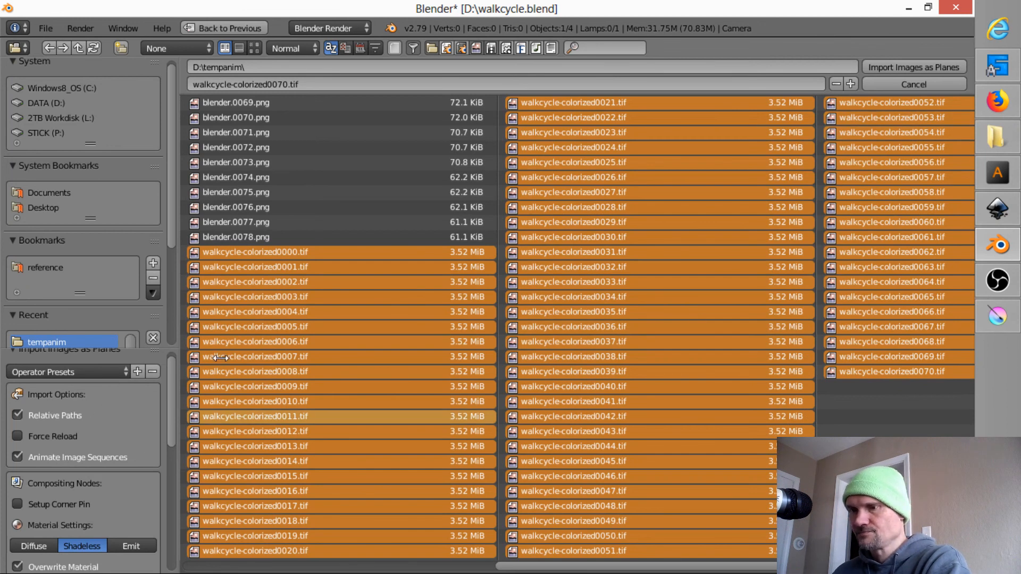
pyautogui.click(923, 66)
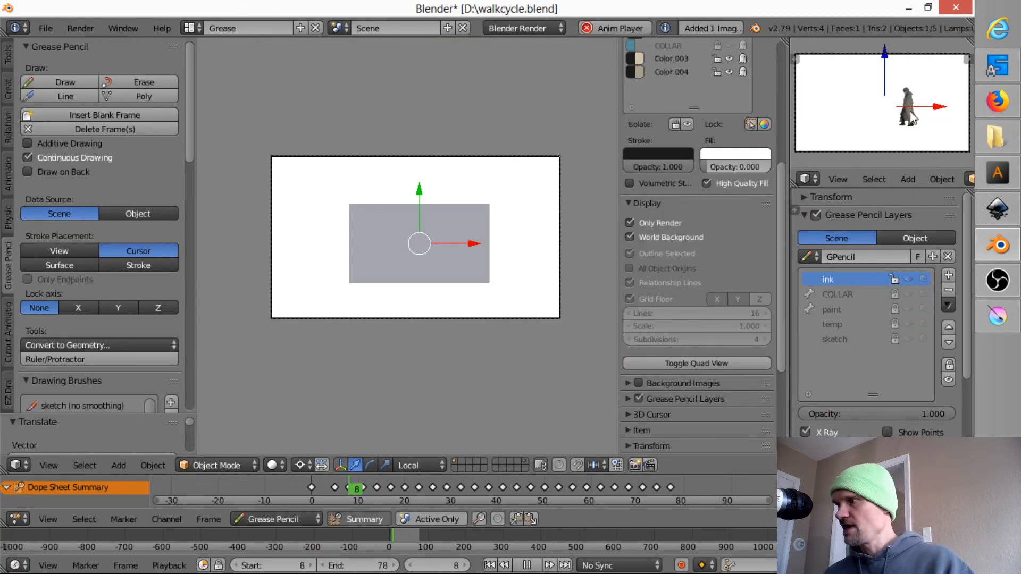
# Step: Set the viewport shading to Material and play back the imported walk cycle
pyautogui.click(273, 465)
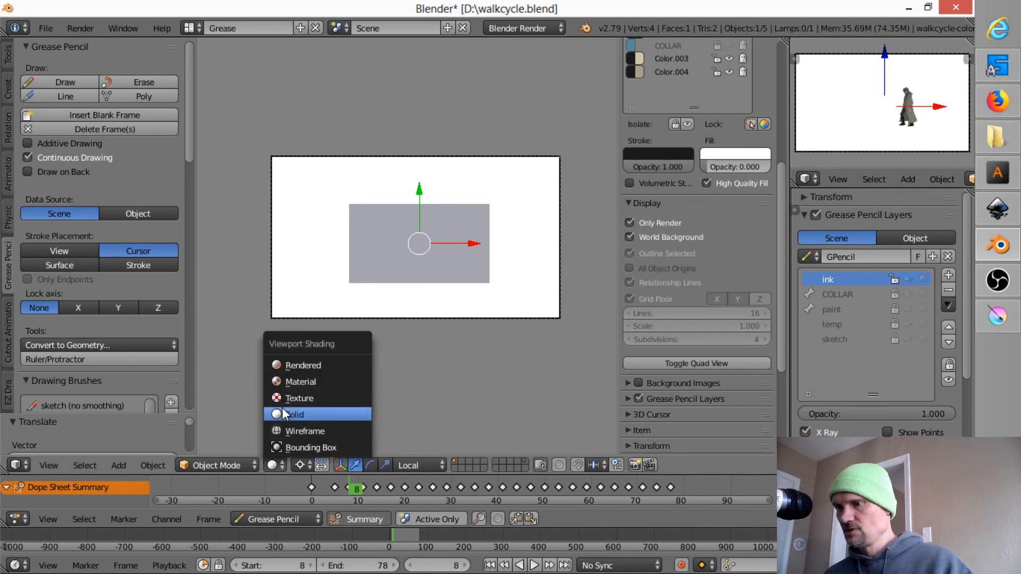
pyautogui.click(286, 383)
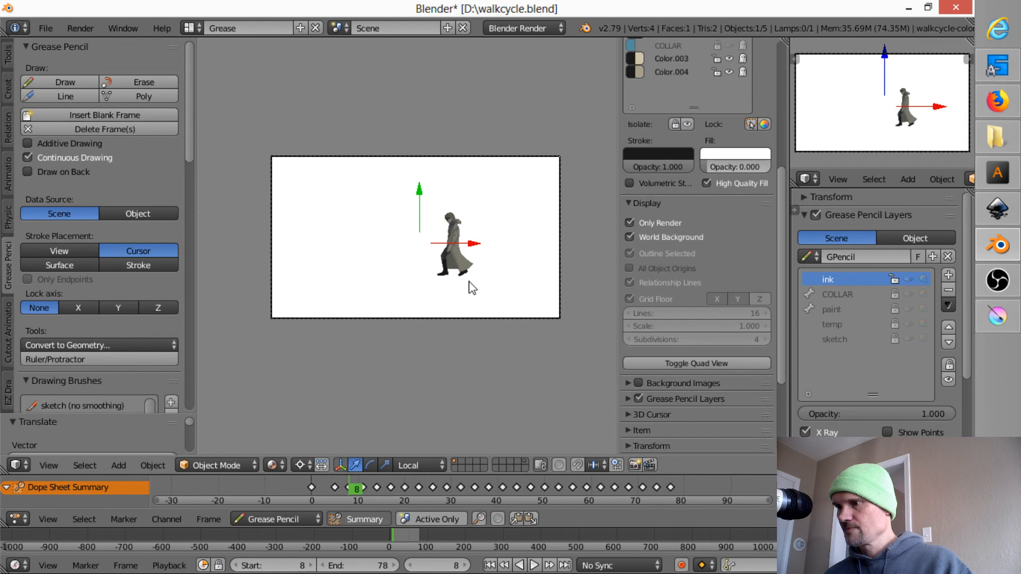
pyautogui.scroll(6, 505, 260)
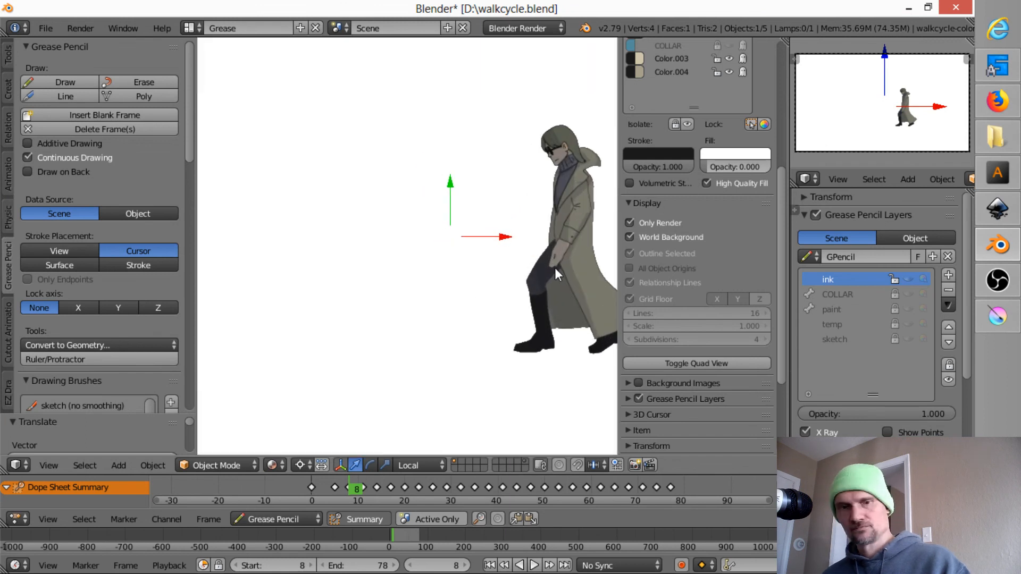
pyautogui.hotkey('alt', 'a')
pyautogui.scroll(-5, 552, 273)
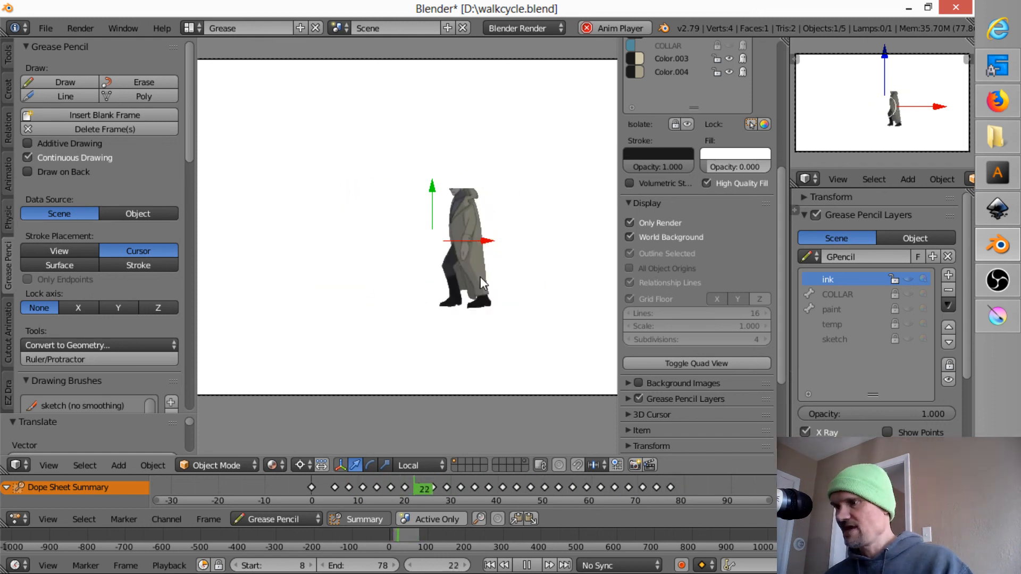
pyautogui.press('Escape')
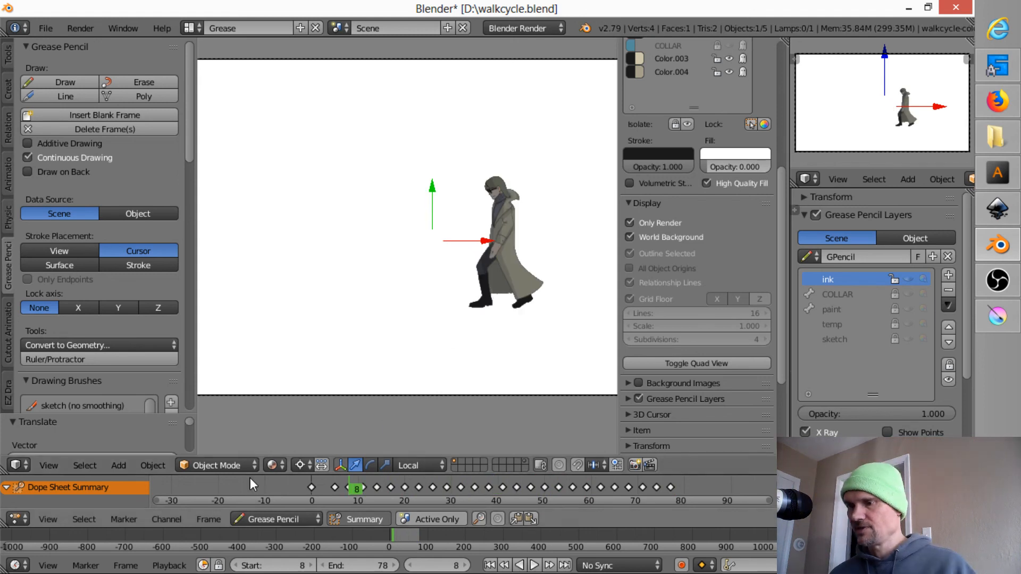
# Step: Test playback of the walk cycle with Texture viewport shading, then return the shading to Material
pyautogui.click(271, 468)
pyautogui.click(292, 393)
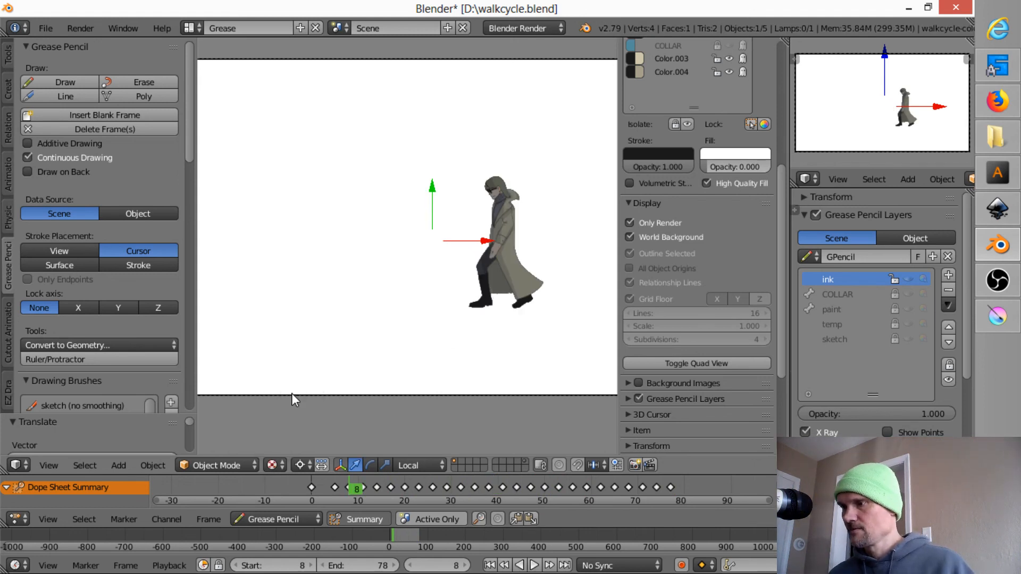
pyautogui.hotkey('alt', 'a')
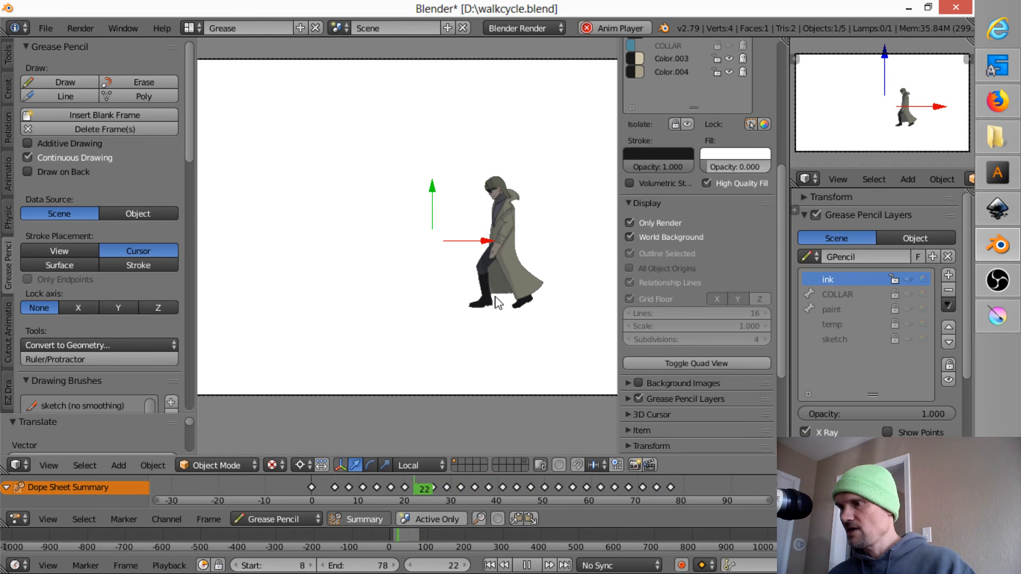
pyautogui.press('Escape')
pyautogui.click(276, 465)
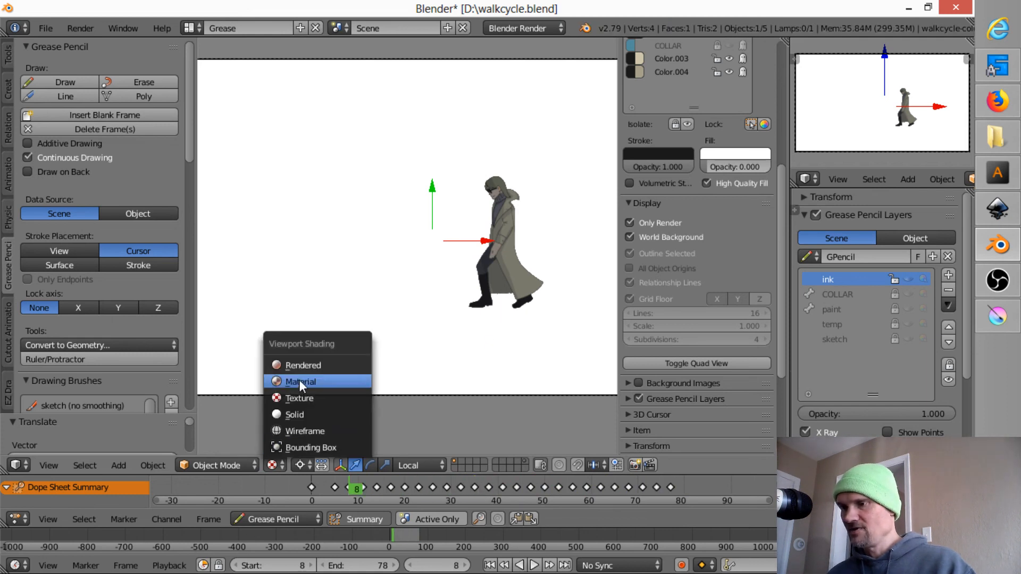
pyautogui.click(299, 379)
pyautogui.scroll(3, 505, 279)
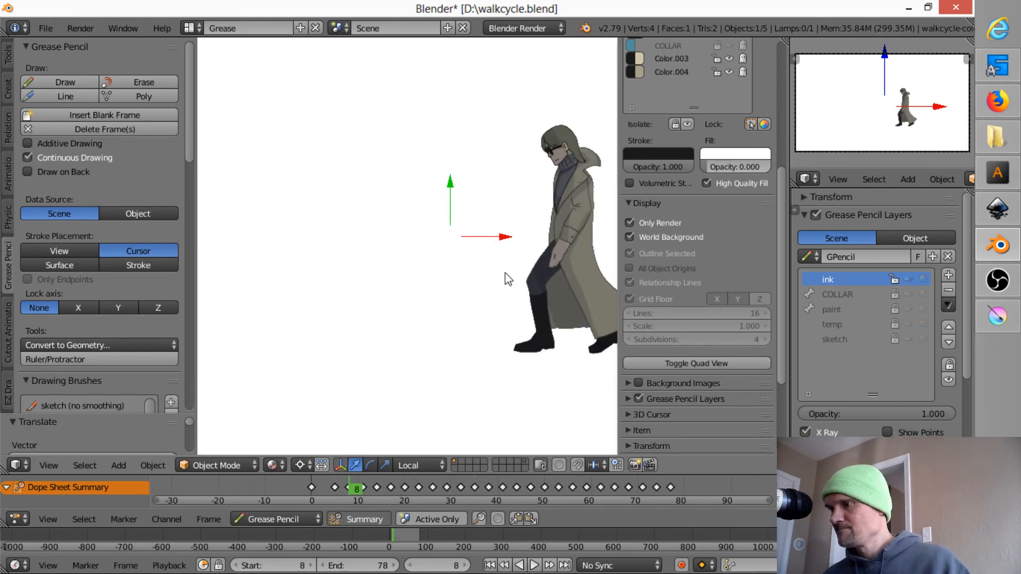
pyautogui.scroll(-3, 524, 265)
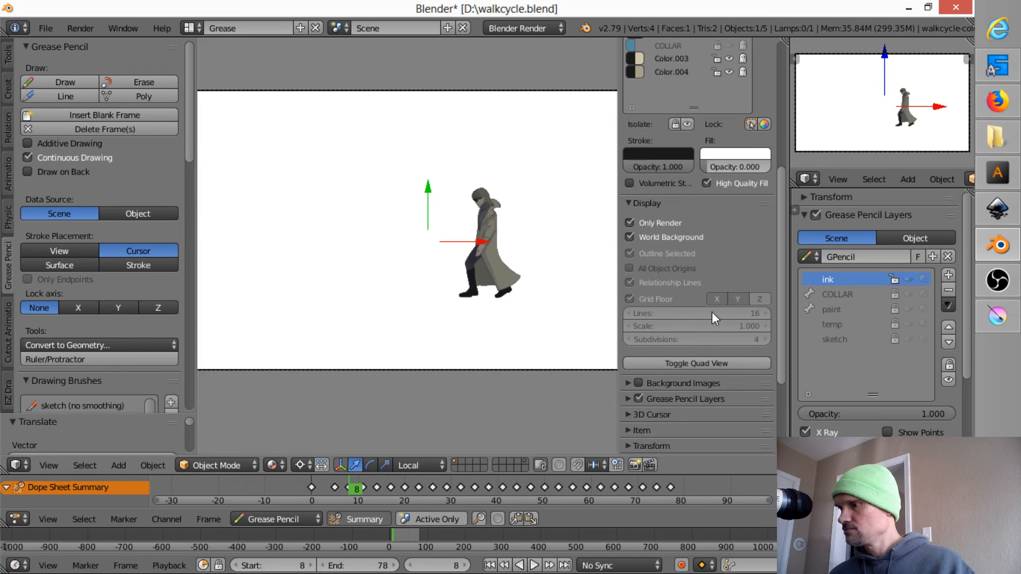
# Step: Disable Only Render, move the walk cycle plane forward along its local Z axis towards the camera, and return to the camera view
pyautogui.click(636, 222)
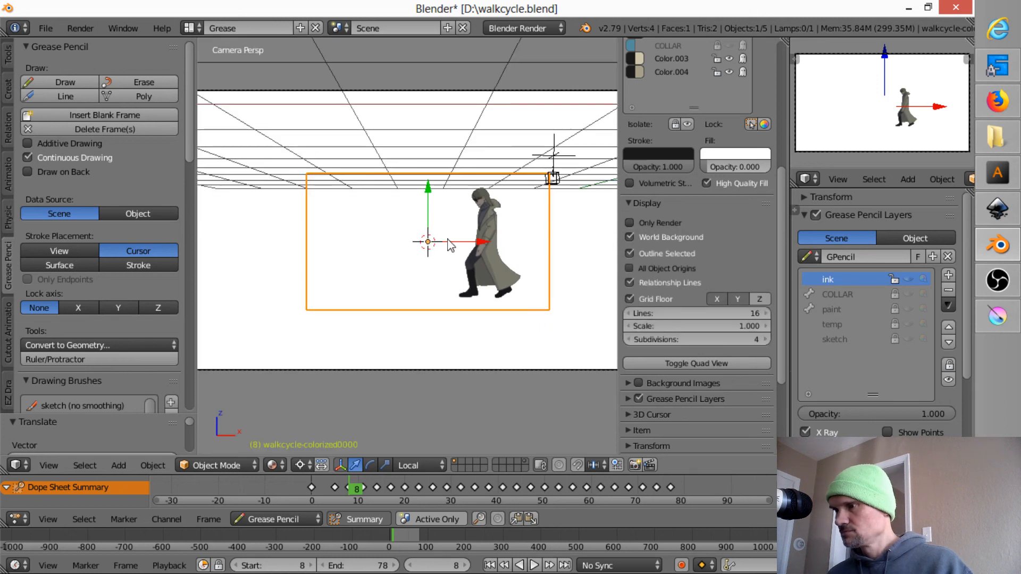
pyautogui.moveTo(453, 246); pyautogui.dragTo(437, 285)
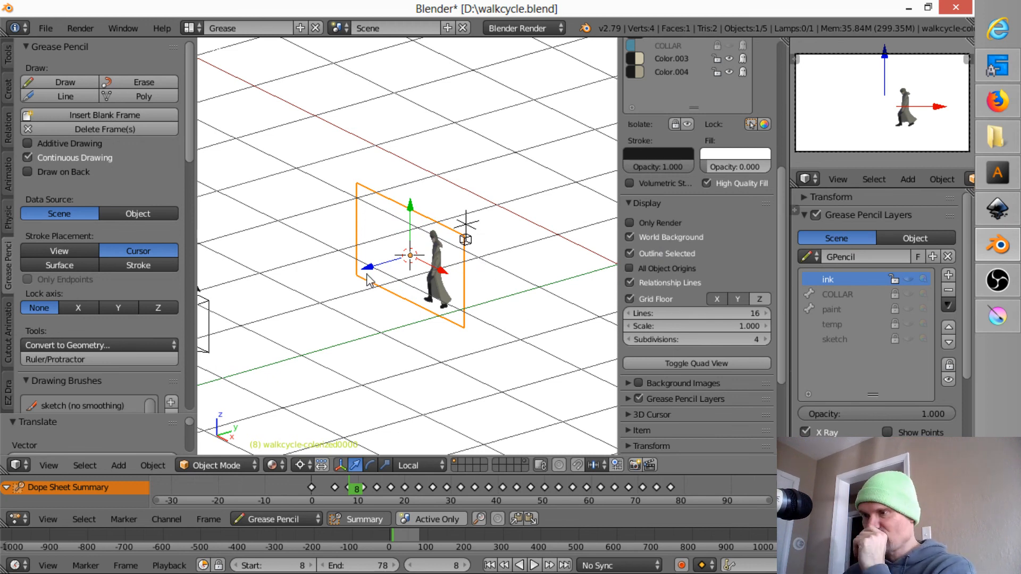
pyautogui.moveTo(370, 274); pyautogui.dragTo(341, 286)
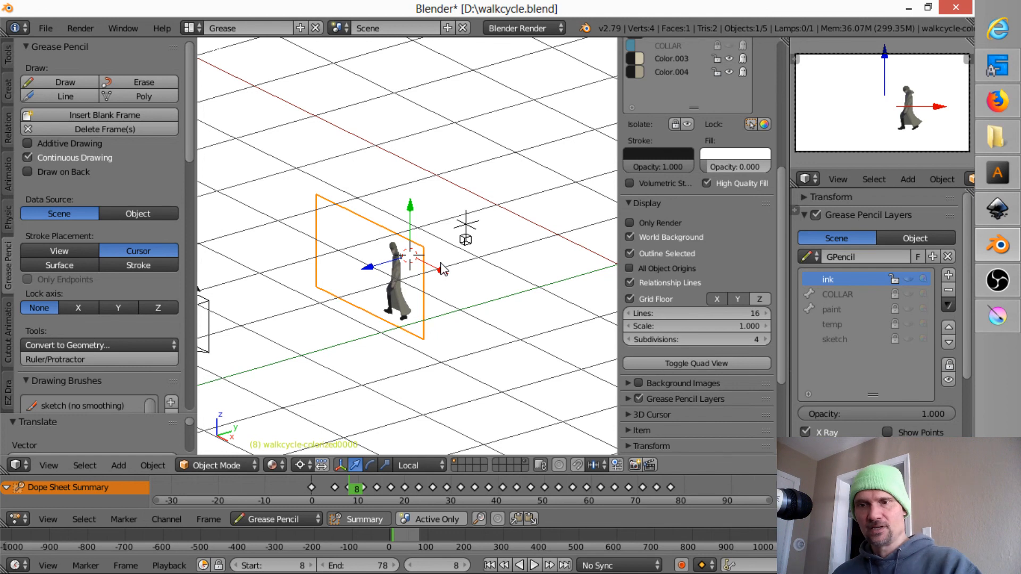
pyautogui.press('KP_0')
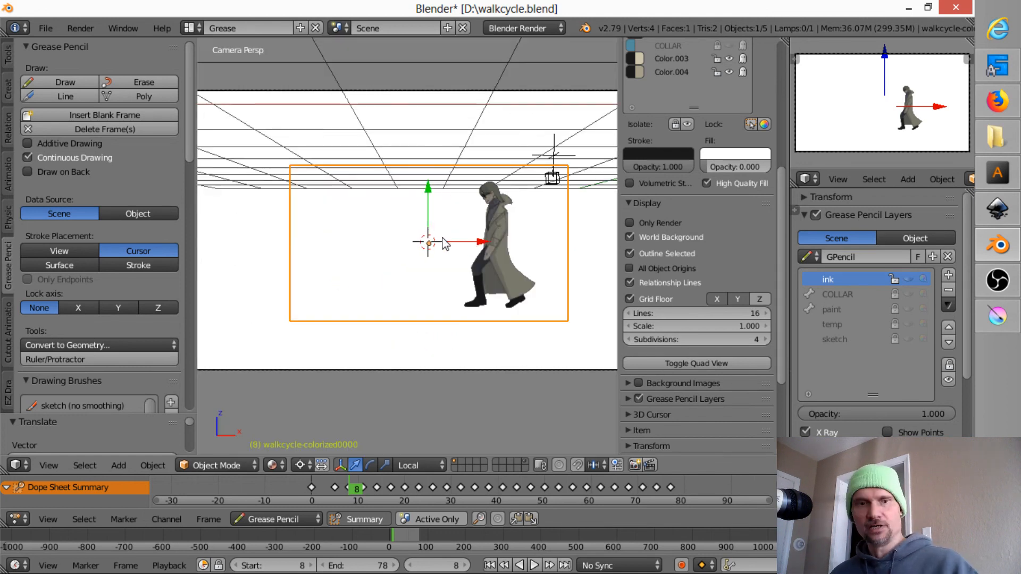
# Step: Add the night street photo IMG_9732 as an image plane, browsing to it through L:\VALSANIME\img\bkgds\city-streets
pyautogui.hotkey('shift', 'a')
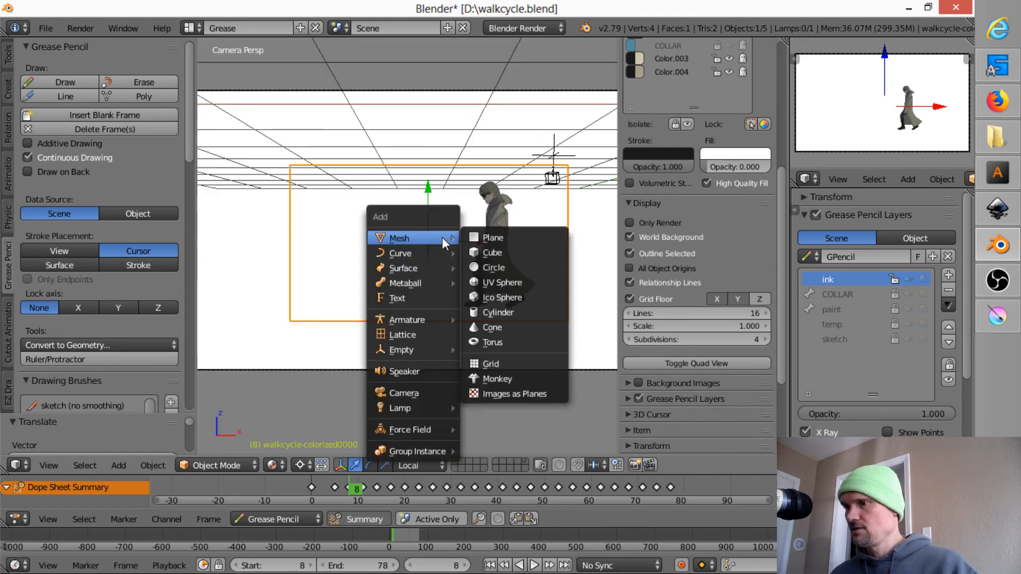
pyautogui.click(514, 394)
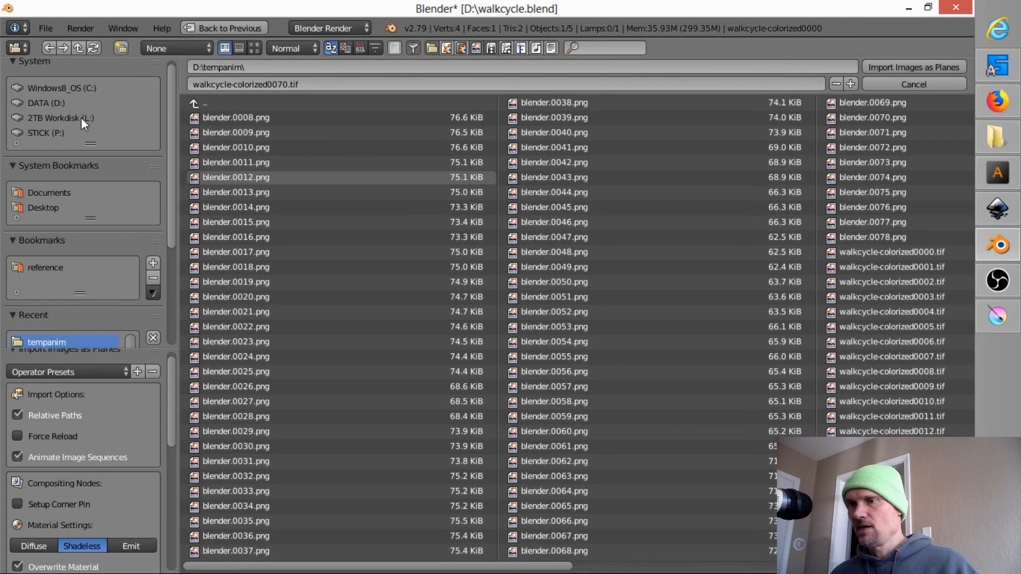
pyautogui.click(81, 117)
pyautogui.click(228, 232)
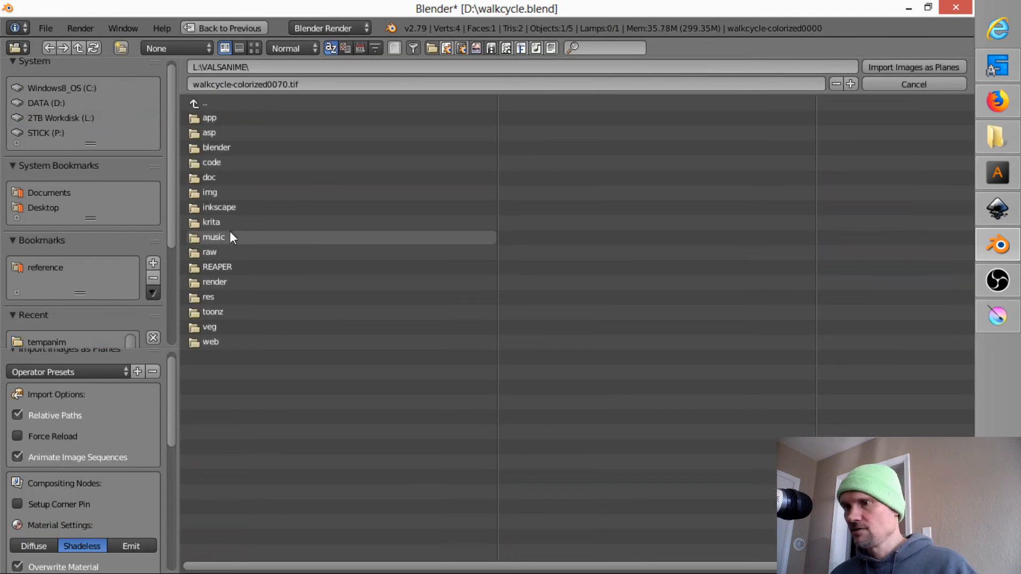
pyautogui.click(219, 193)
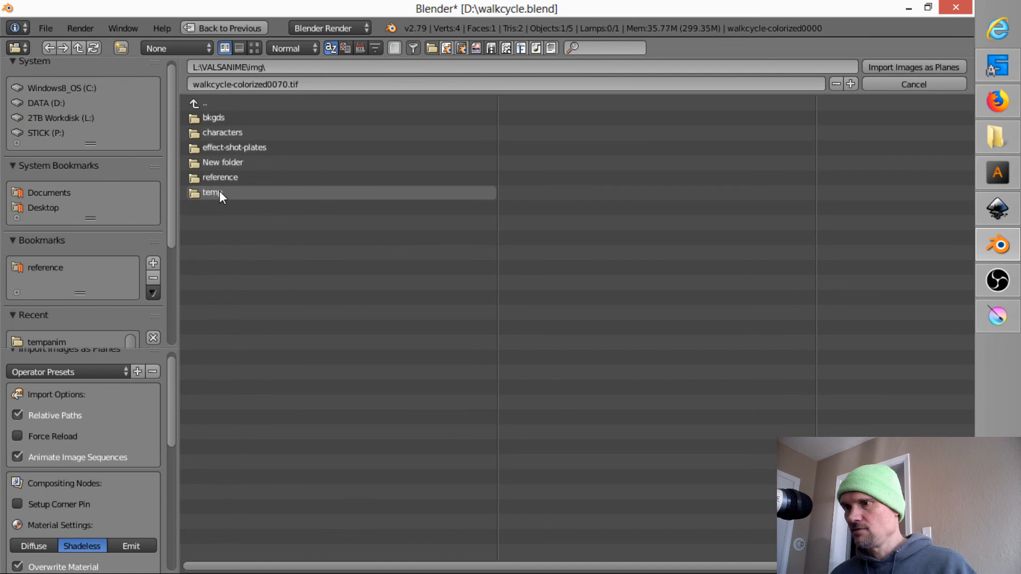
pyautogui.click(224, 118)
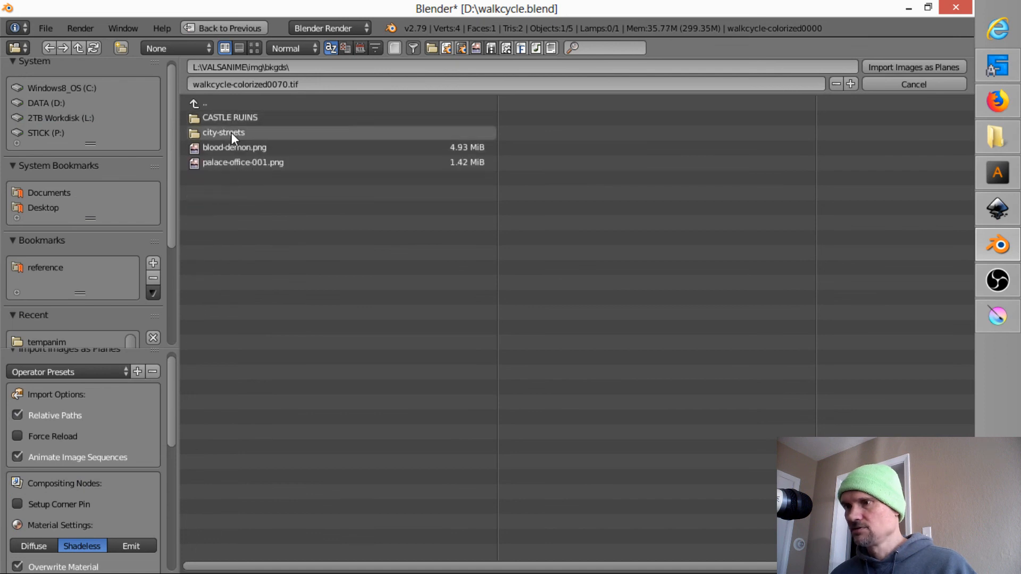
pyautogui.click(231, 133)
pyautogui.click(239, 118)
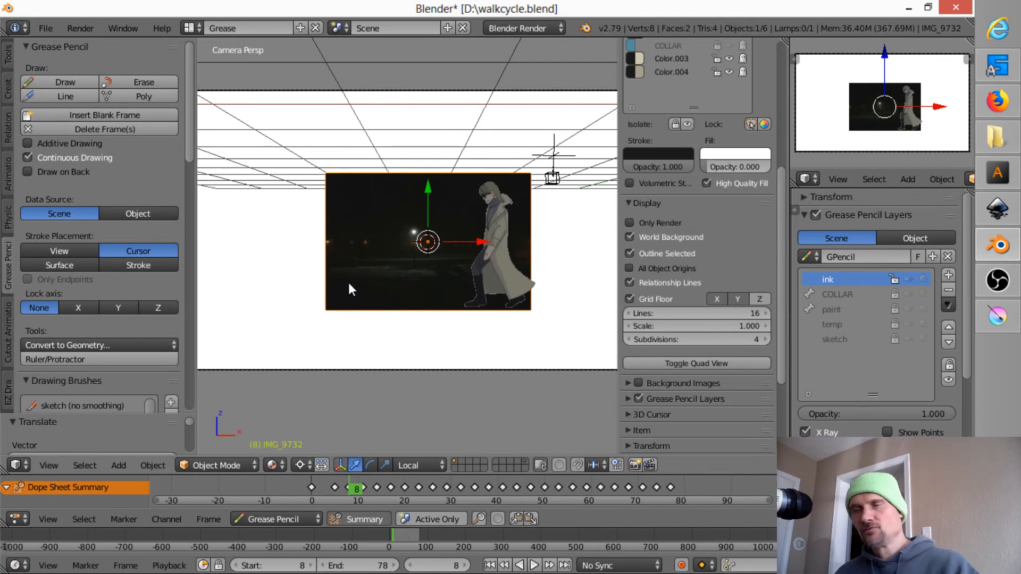
# Step: Scale up the night street image plane until it overfills the camera frame and the street lamp appears large behind the walking figure
pyautogui.press('s')
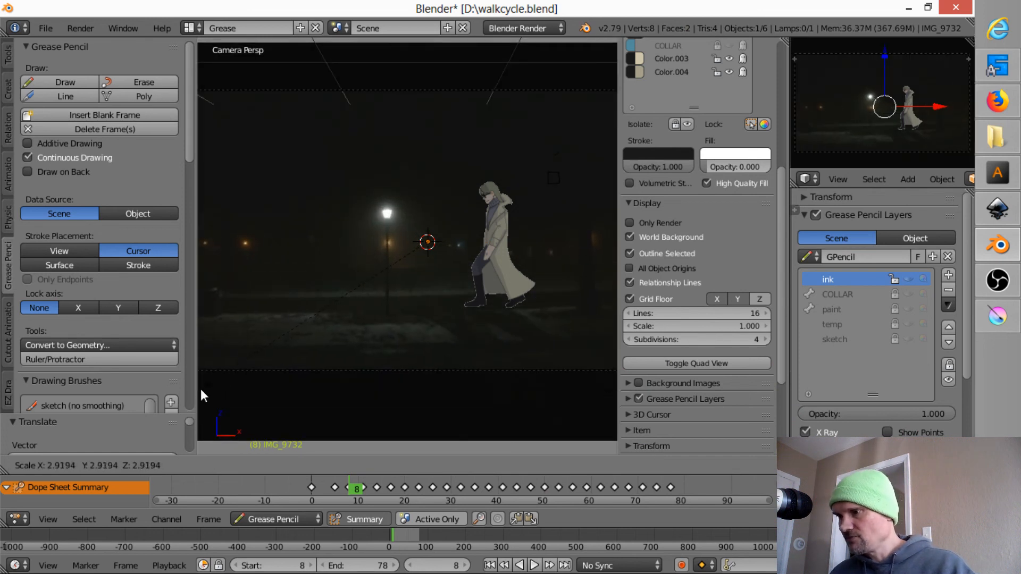
pyautogui.click(204, 394)
pyautogui.press('s')
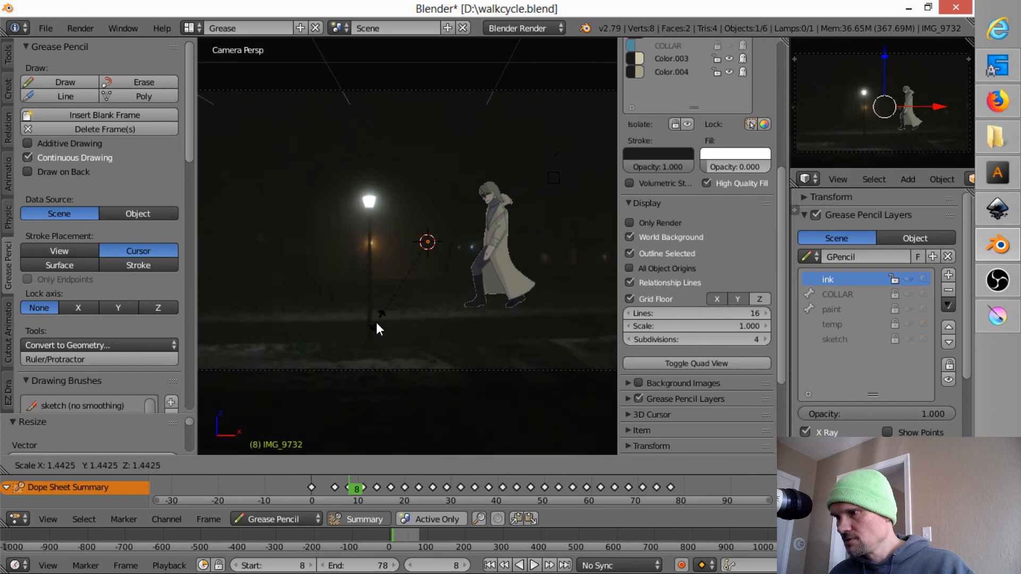
pyautogui.click(379, 328)
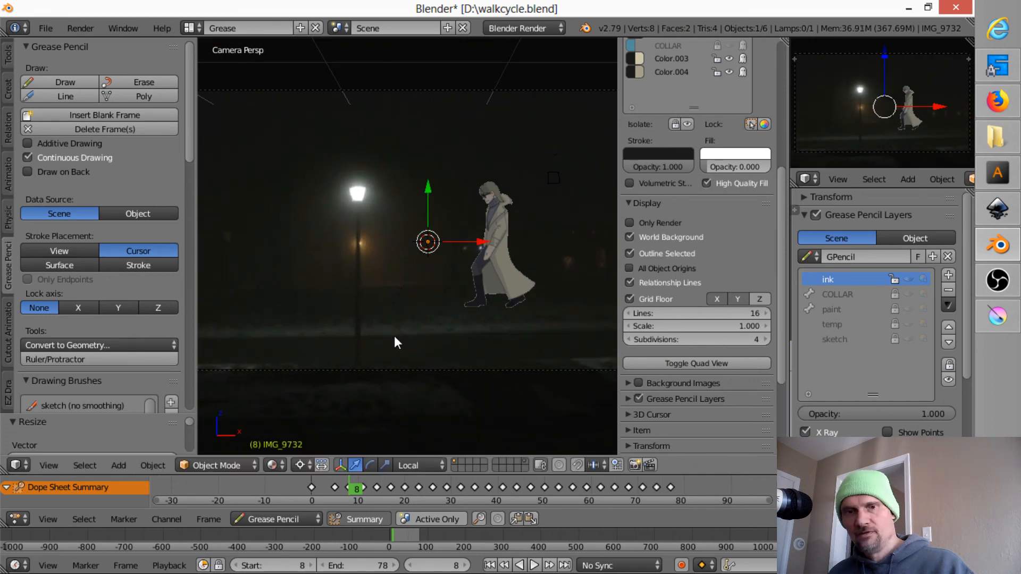
# Step: Raise the street image plane and enlarge it slightly so the lamp post and ground line up behind the walking figure
pyautogui.press('g')
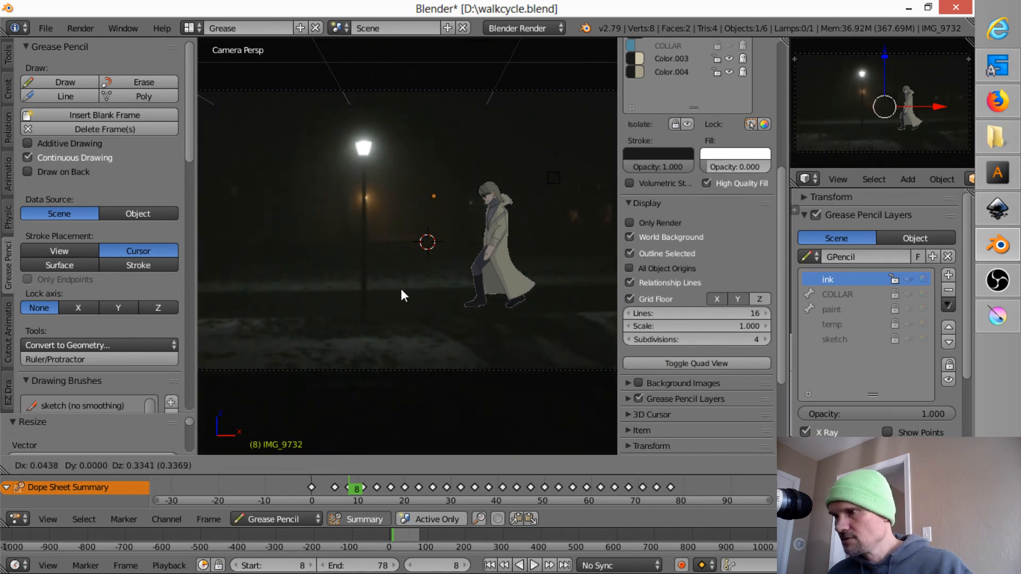
pyautogui.click(409, 290)
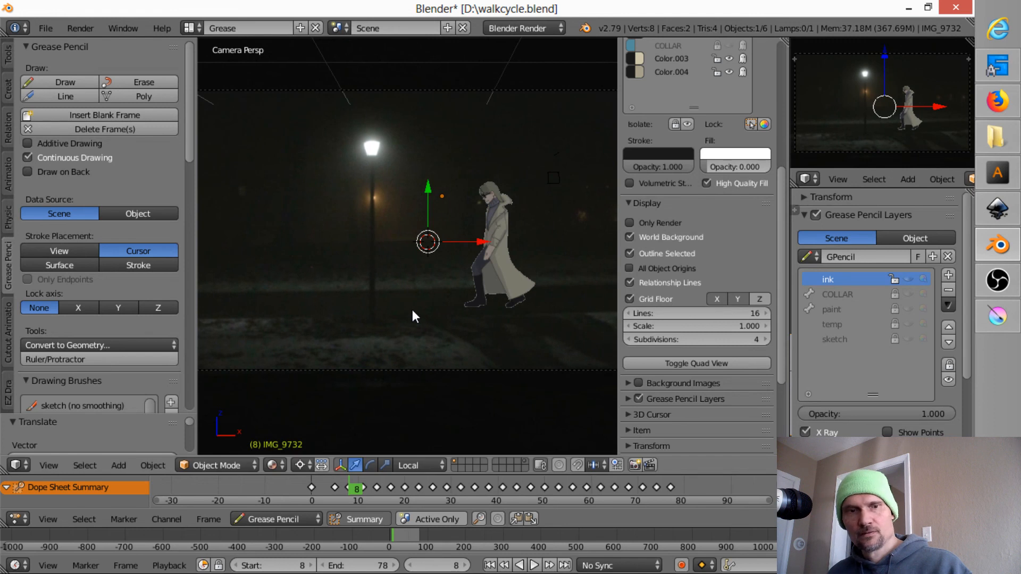
pyautogui.press('s')
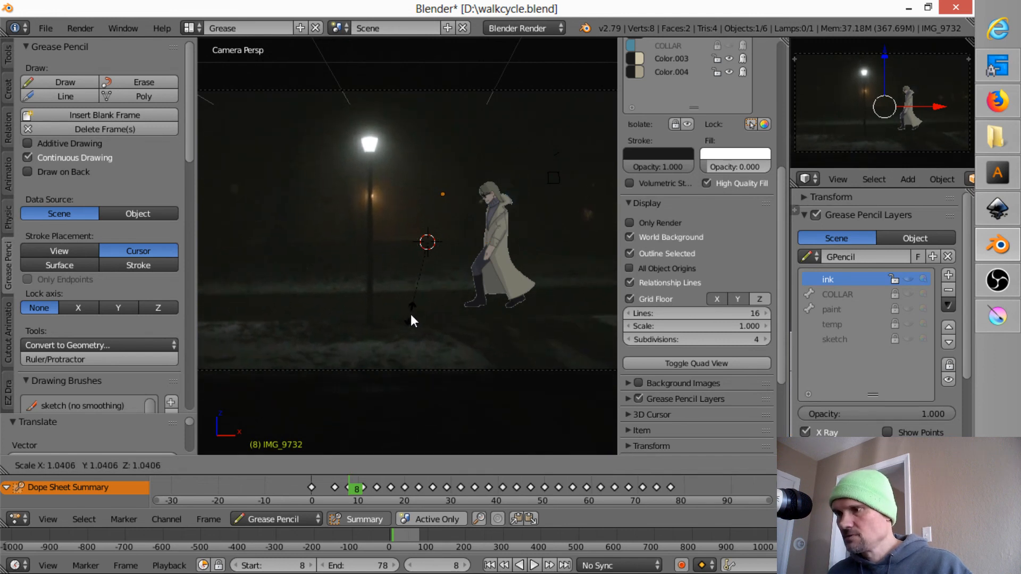
pyautogui.click(409, 313)
pyautogui.press('s')
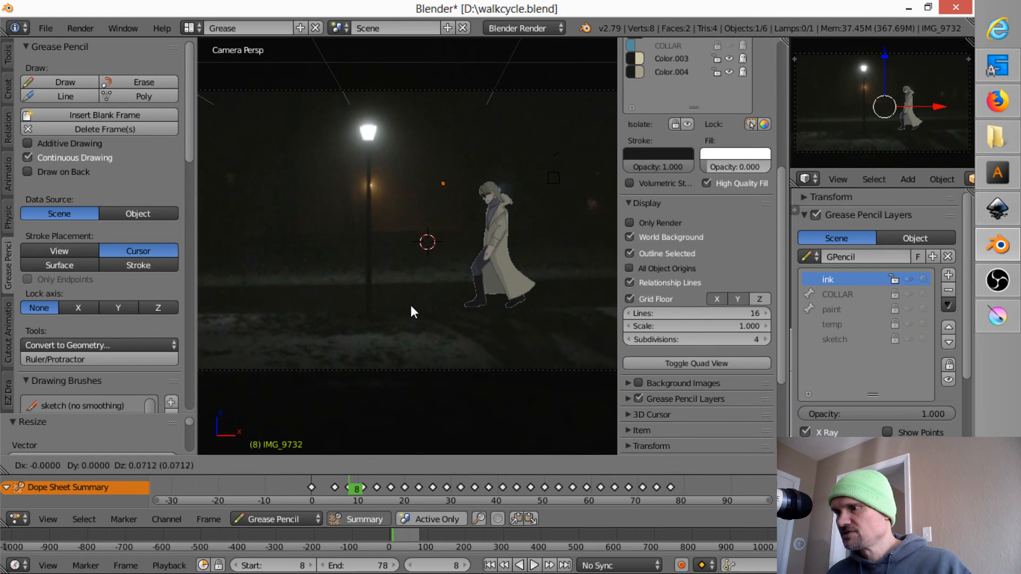
pyautogui.click(411, 304)
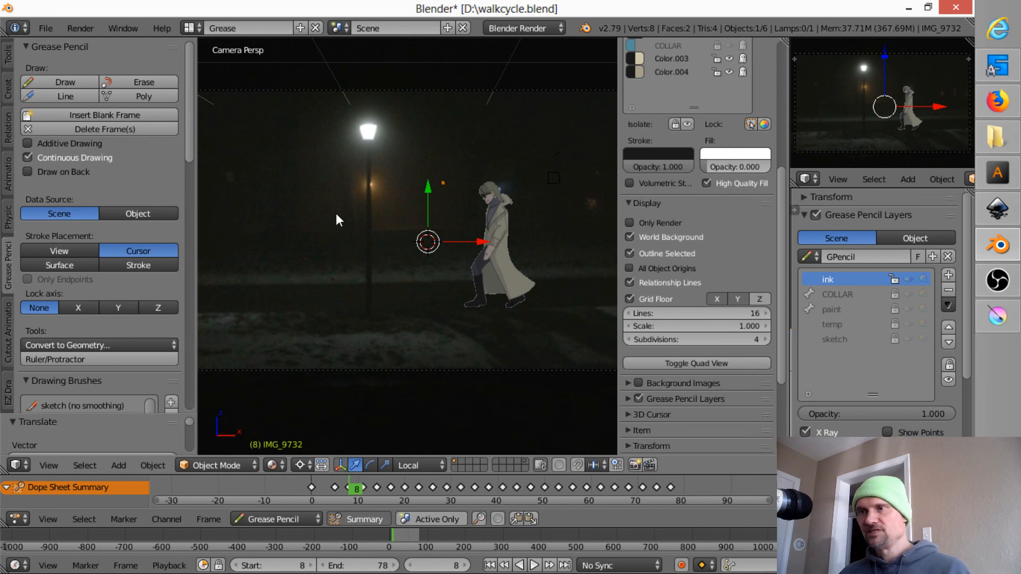
# Step: Save the project on drive D: as a new file named walkcycle-comp.blend
pyautogui.click(44, 30)
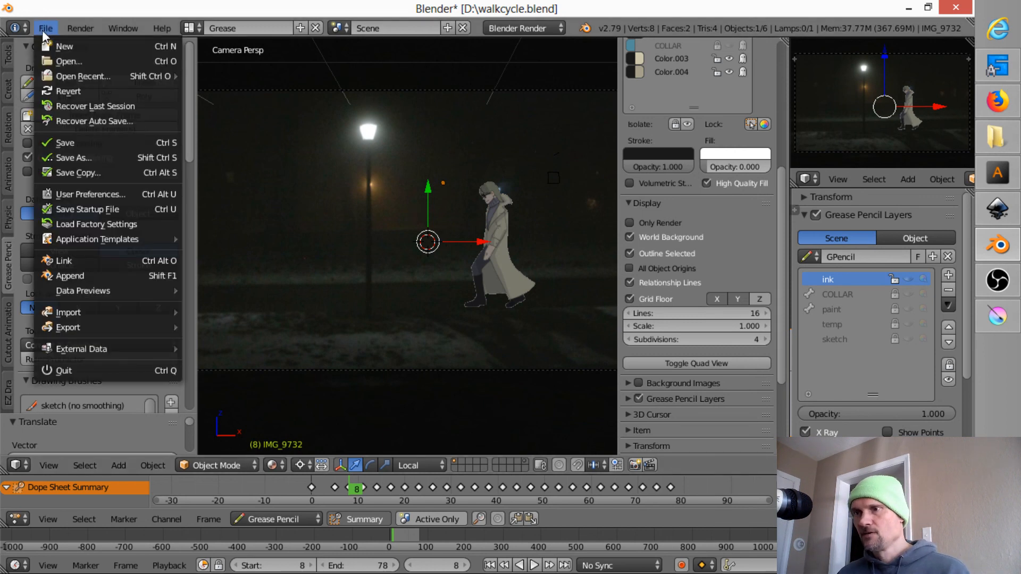
pyautogui.click(62, 156)
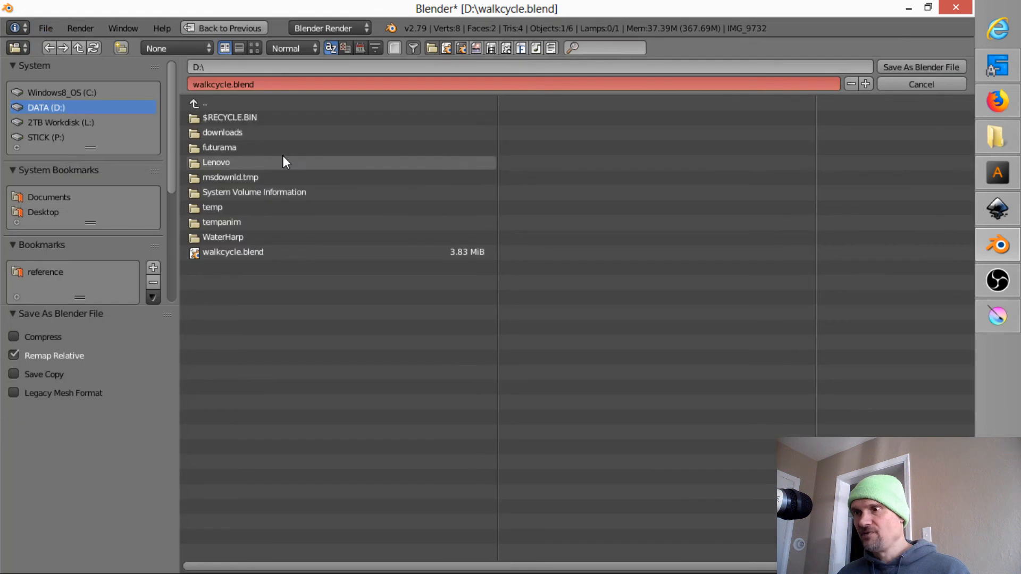
pyautogui.click(266, 83)
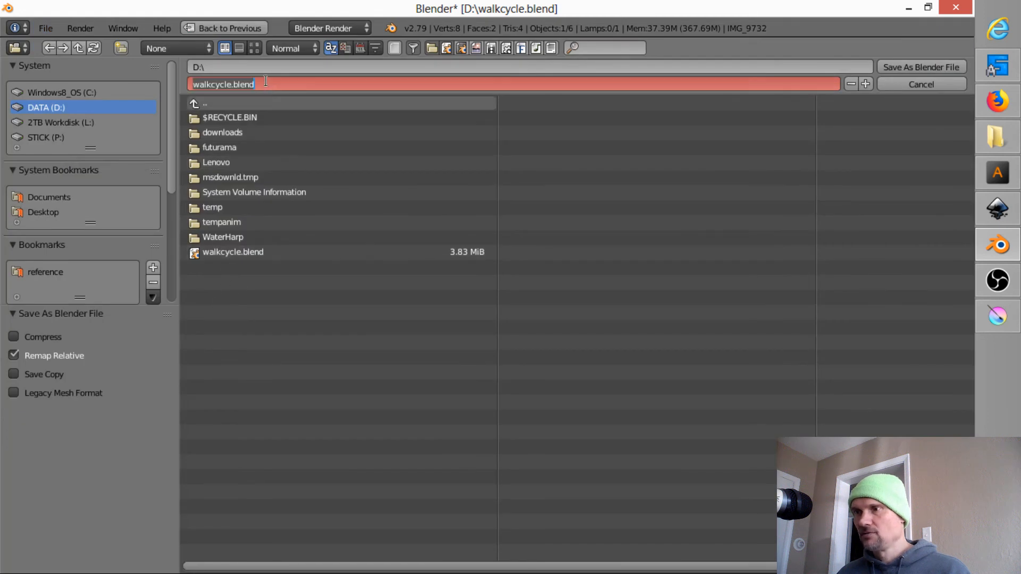
pyautogui.click(266, 83)
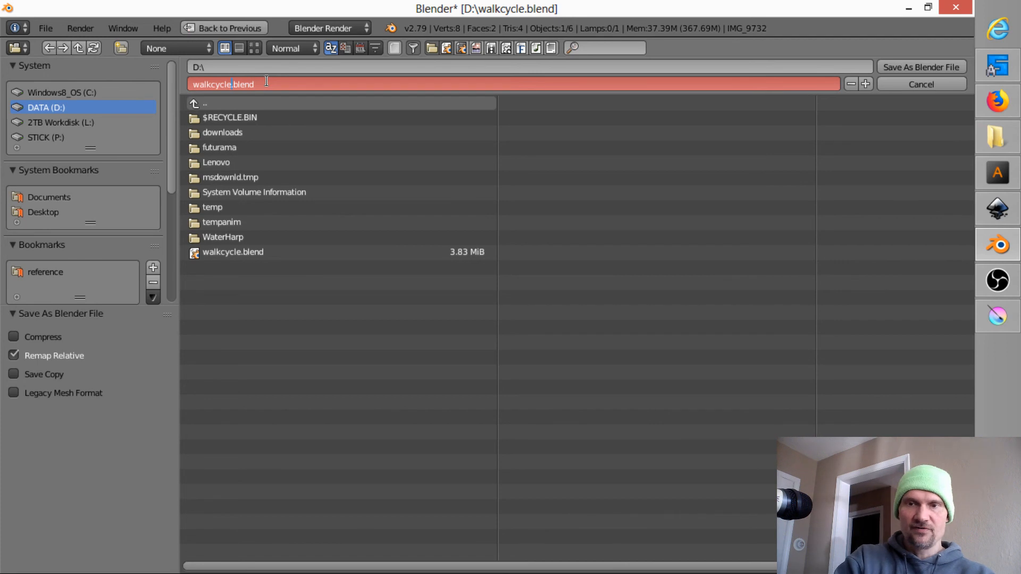
pyautogui.write('-comp')
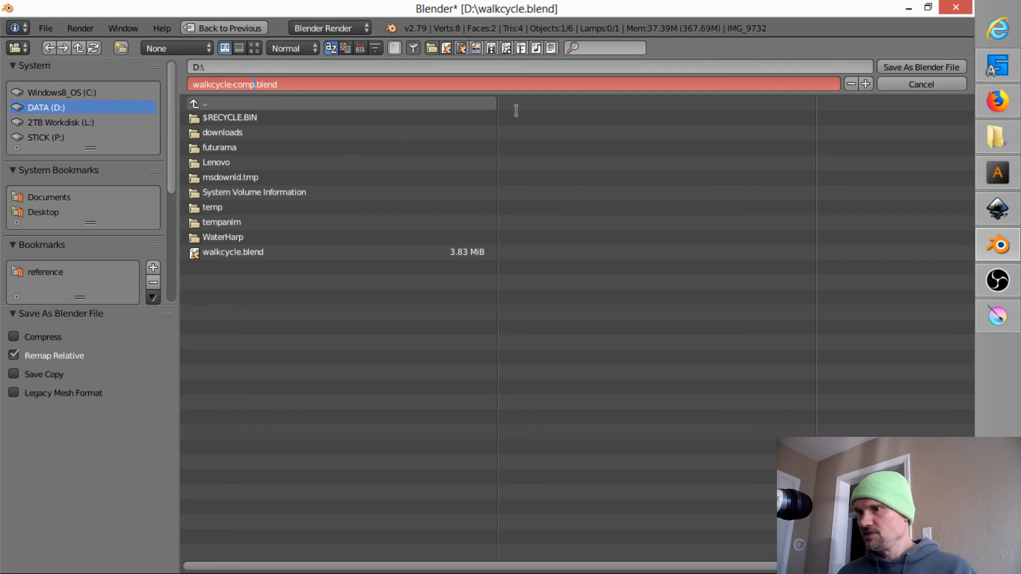
pyautogui.click(927, 67)
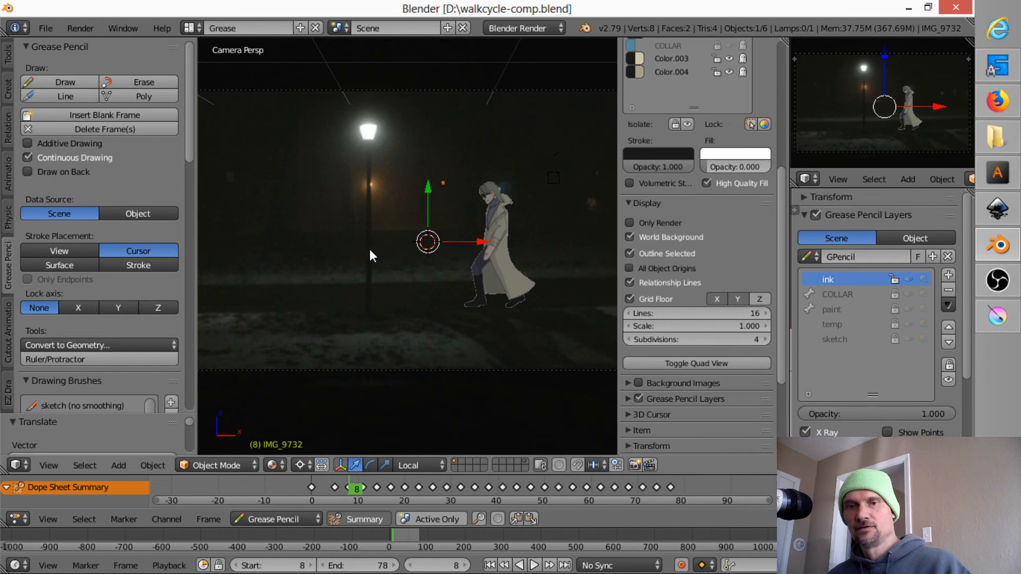
# Step: Play back the walk cycle against the street background and examine how far the background plane extends beyond the camera frame
pyautogui.hotkey('alt', 'a')
pyautogui.scroll(-1, 420, 241)
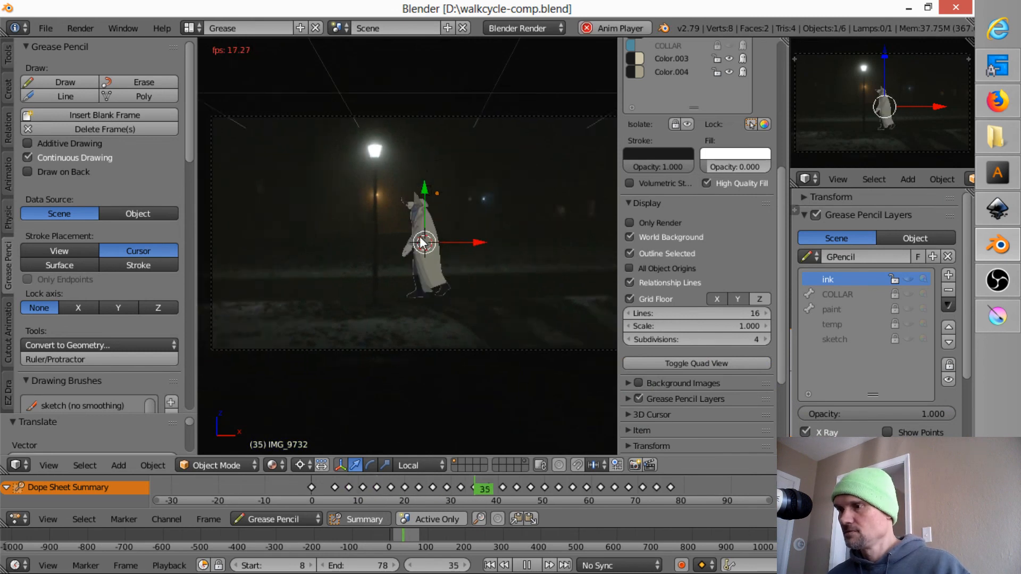
pyautogui.scroll(-4, 420, 241)
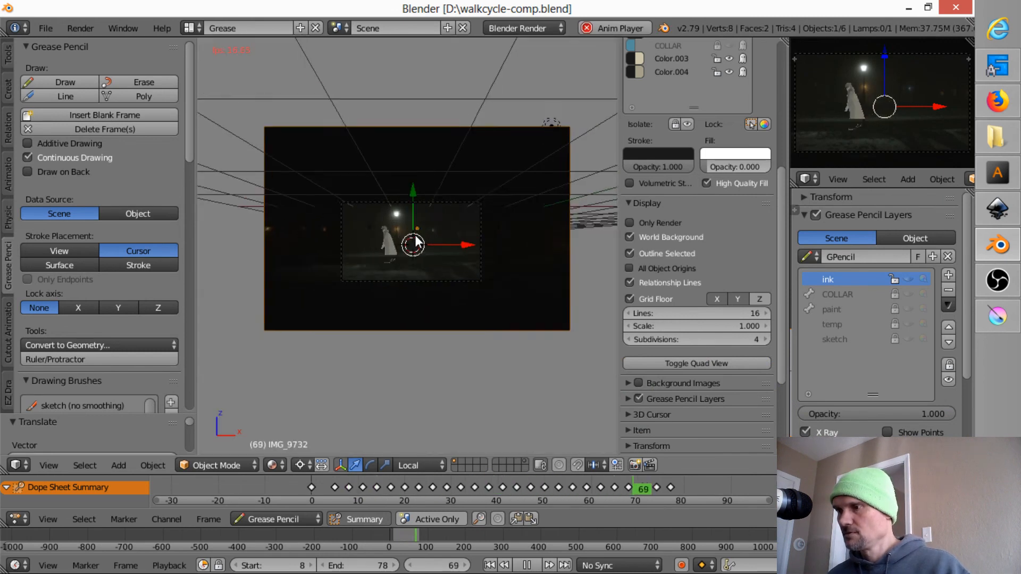
pyautogui.scroll(2, 417, 243)
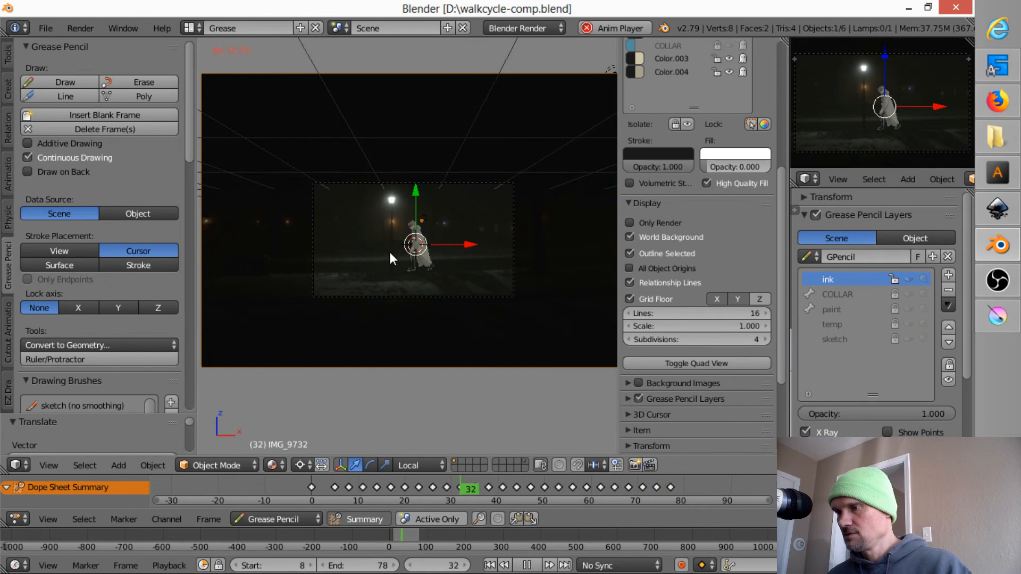
pyautogui.press('Escape')
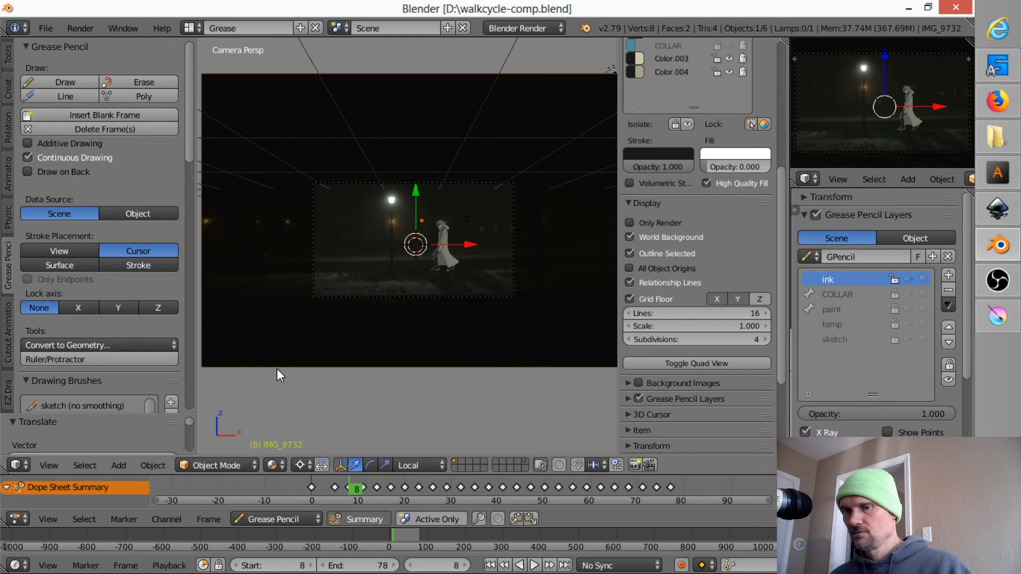
# Step: Select the camera and move it forward along its local Z axis, closer to the walking figure
pyautogui.press('1')
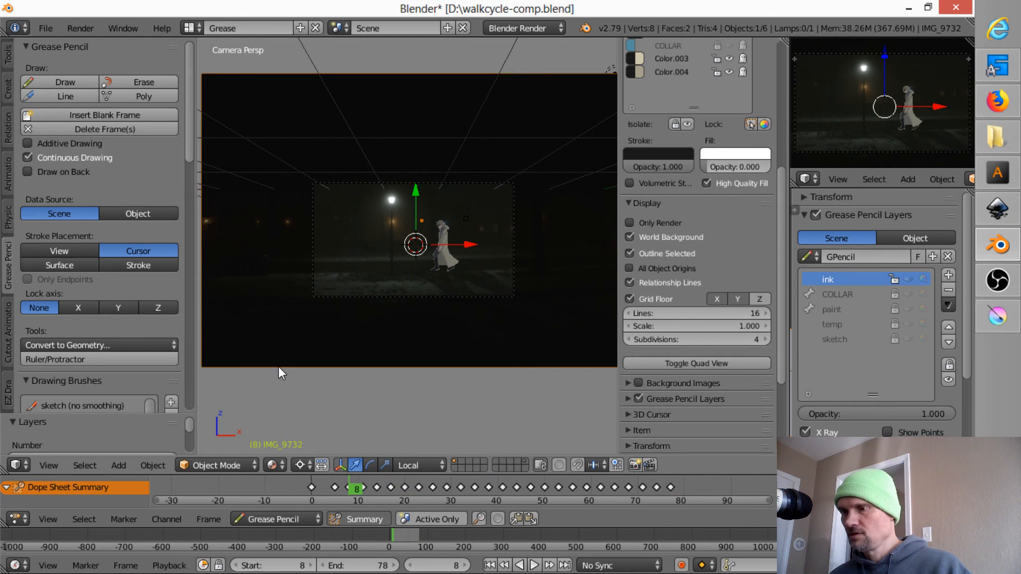
pyautogui.moveTo(389, 294); pyautogui.dragTo(264, 321)
pyautogui.rightClick(259, 315)
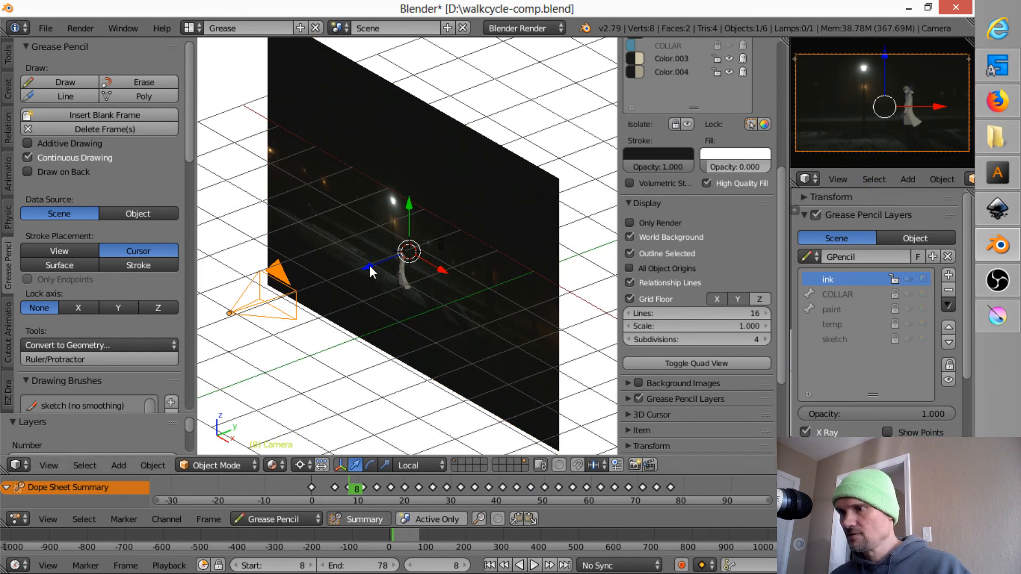
pyautogui.press('g')
pyautogui.press('z')
pyautogui.press('z')
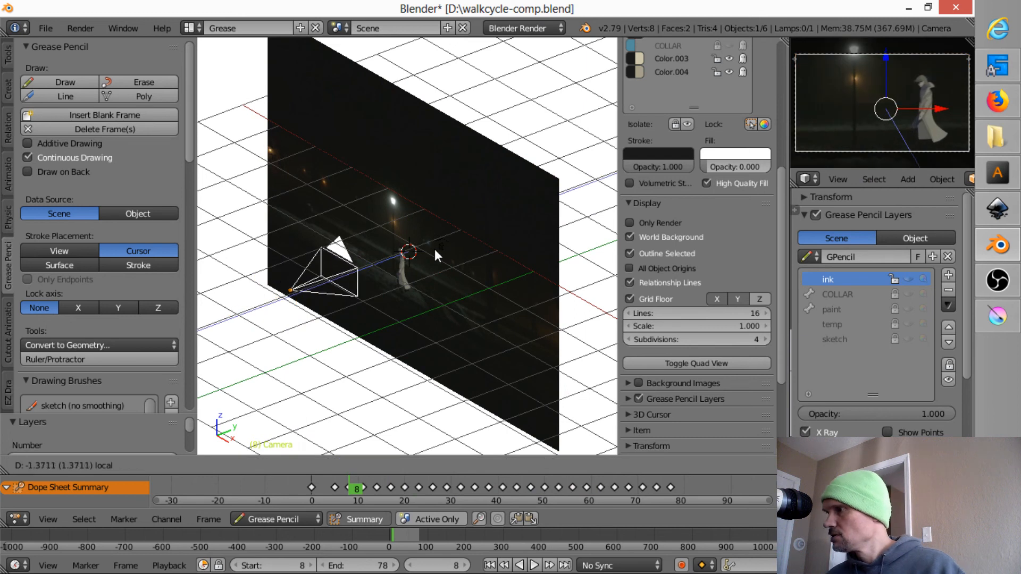
pyautogui.click(404, 260)
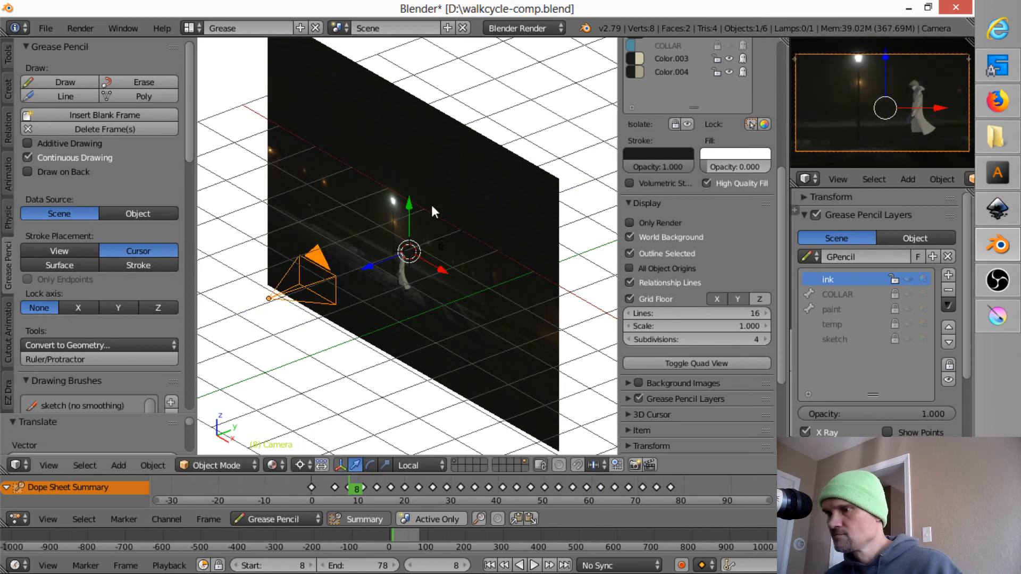
# Step: Reframe the shot by moving the camera up about 0.1 along its local Y axis and shifting it left along its local X axis
pyautogui.press('g')
pyautogui.press('y')
pyautogui.press('y')
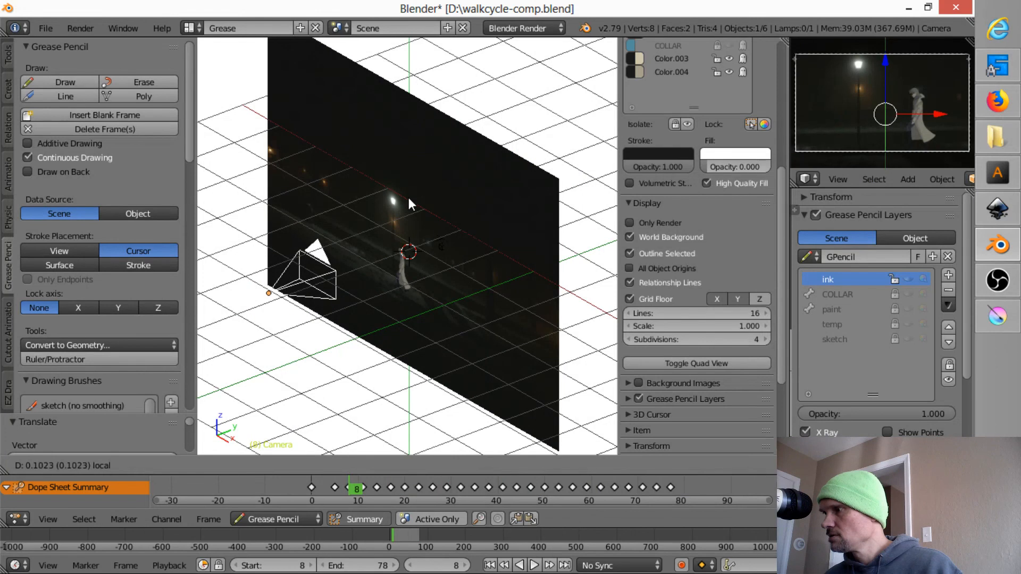
pyautogui.click(408, 197)
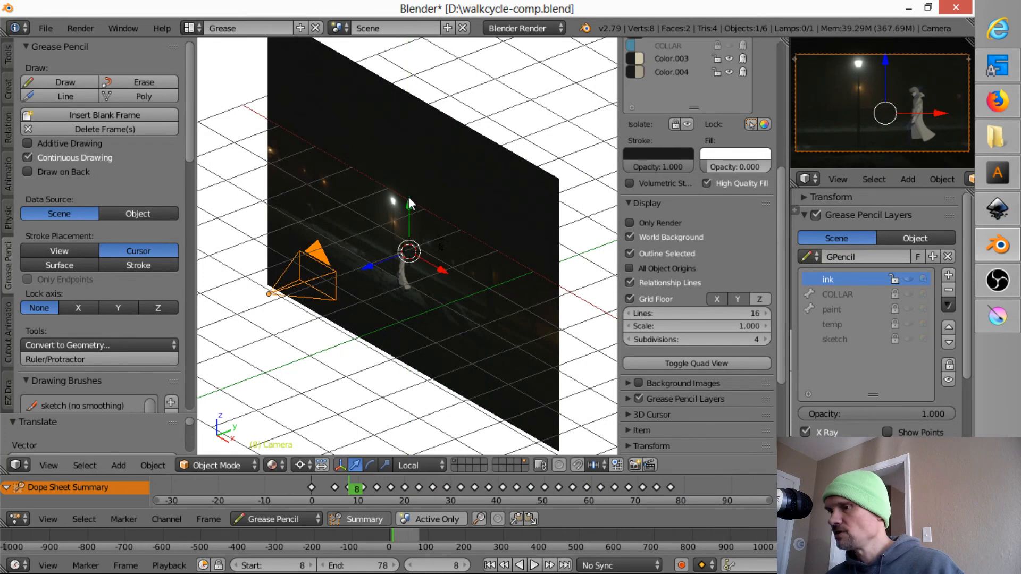
pyautogui.press('g')
pyautogui.press('x')
pyautogui.press('x')
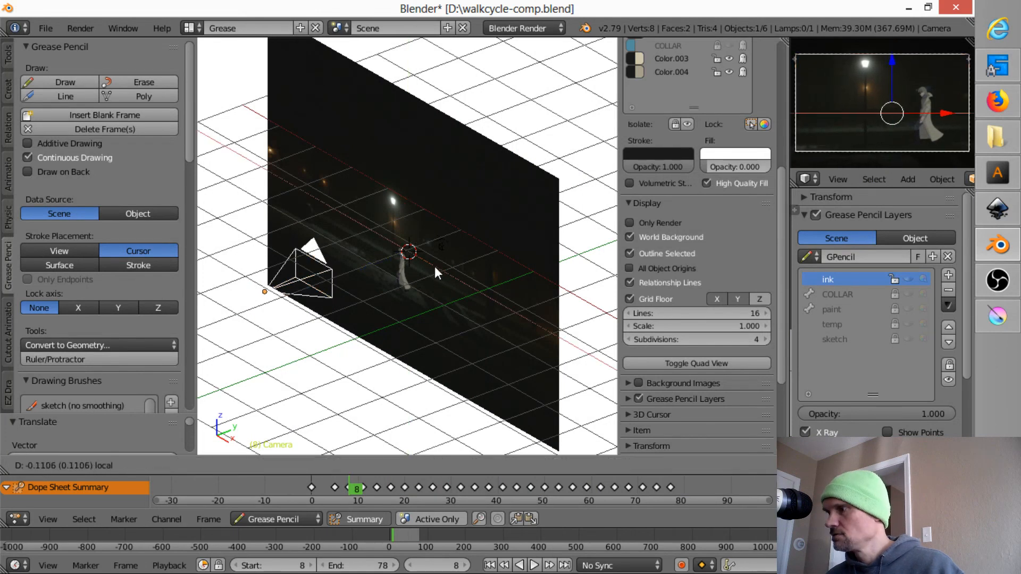
pyautogui.click(431, 265)
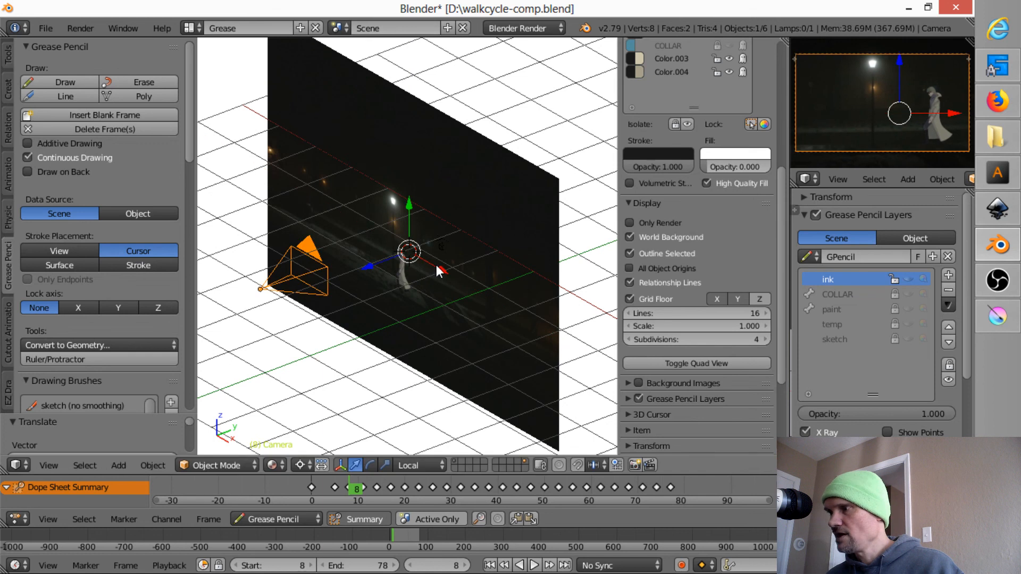
# Step: Play back the reframed shot in the camera preview, then save the changes to walkcycle-comp.blend
pyautogui.hotkey('alt', 'a')
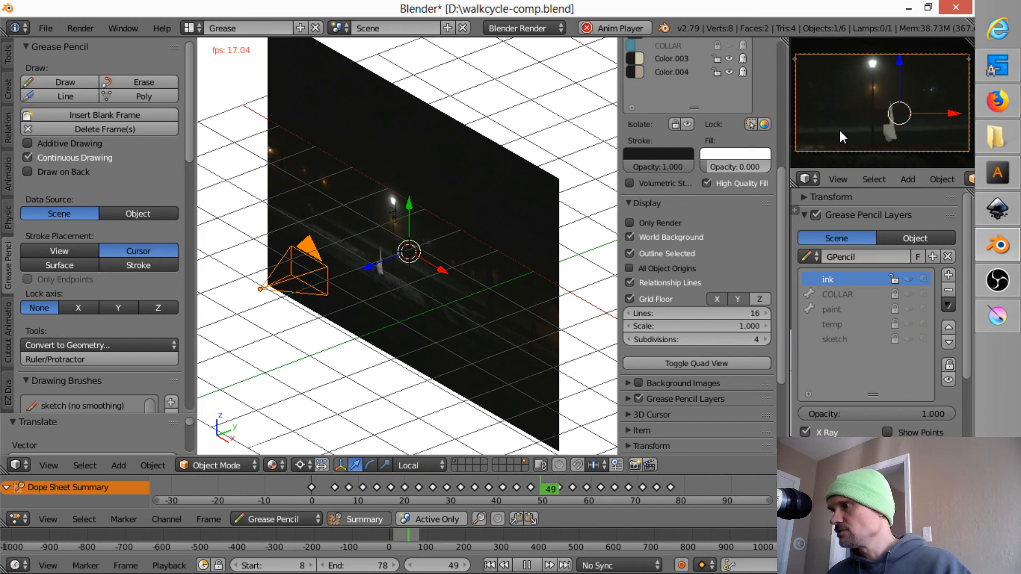
pyautogui.press('Escape')
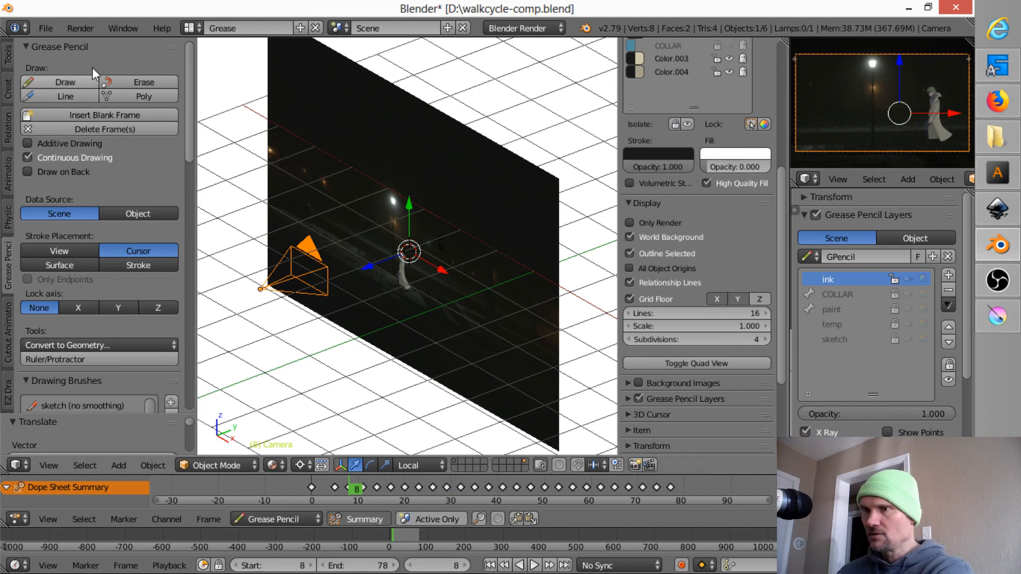
pyautogui.click(46, 30)
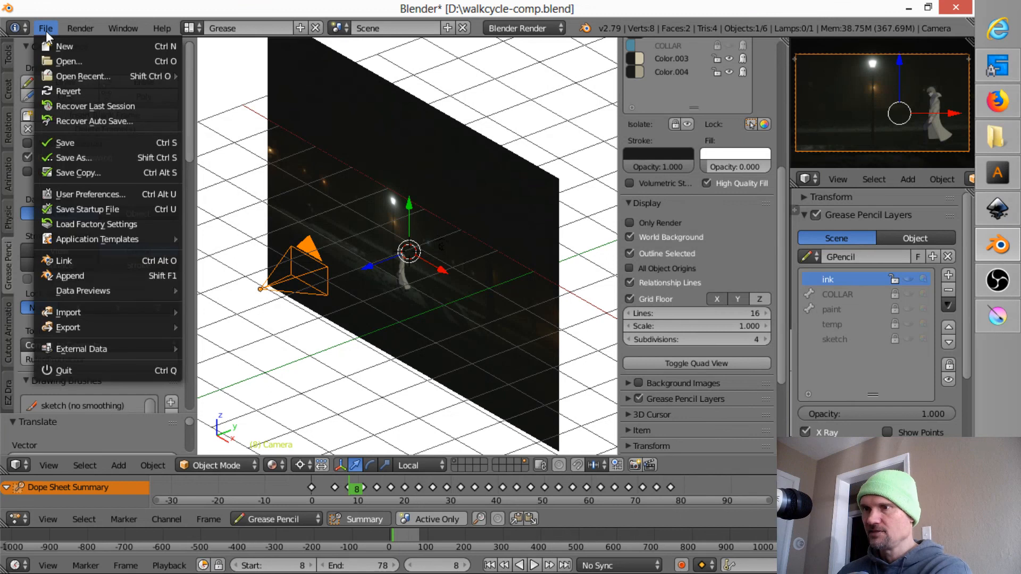
pyautogui.click(69, 143)
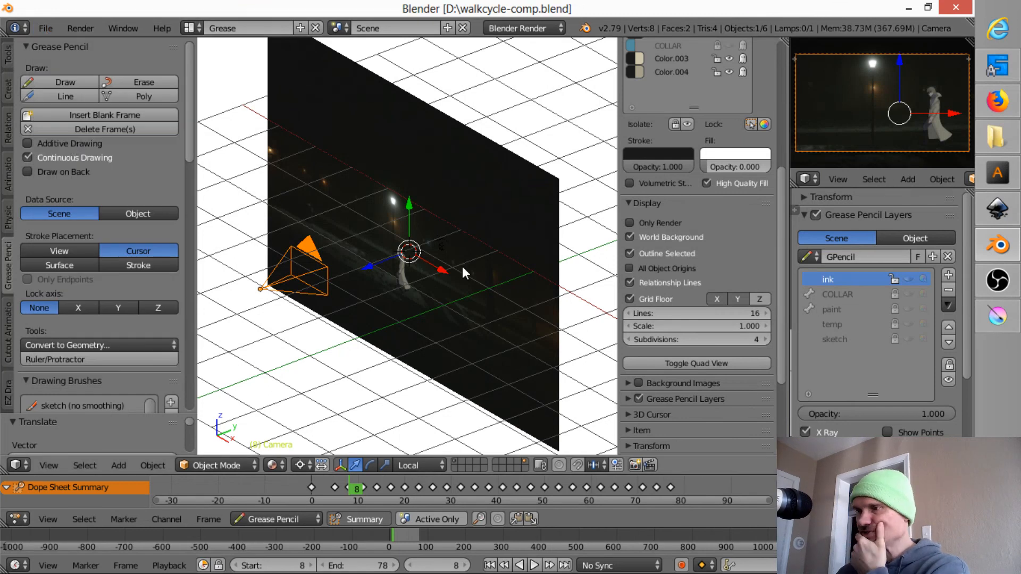
# Step: Return to the camera view and play back the composite with Only Render enabled, then stop the playback
pyautogui.press('KP_0')
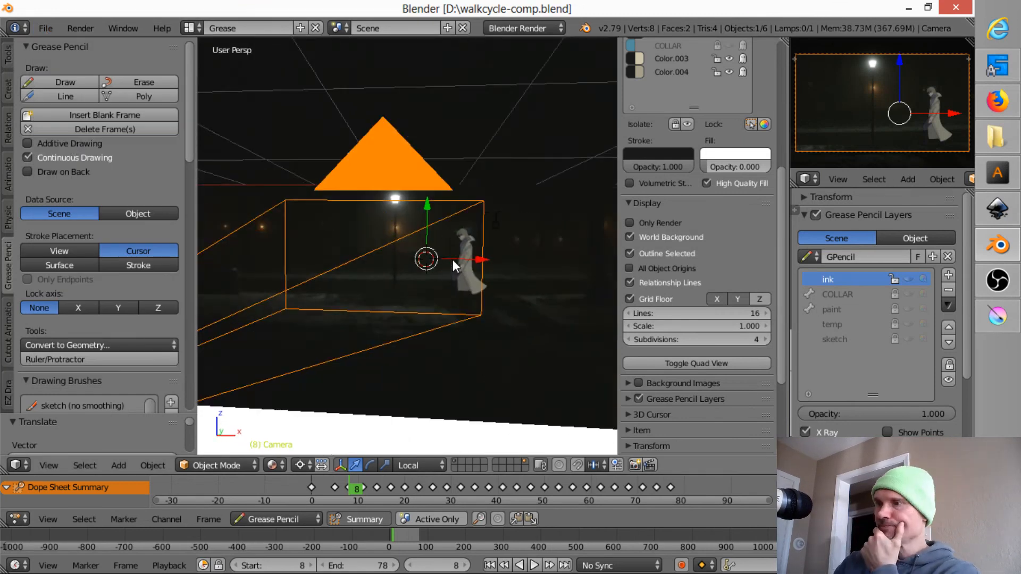
pyautogui.scroll(3, 519, 191)
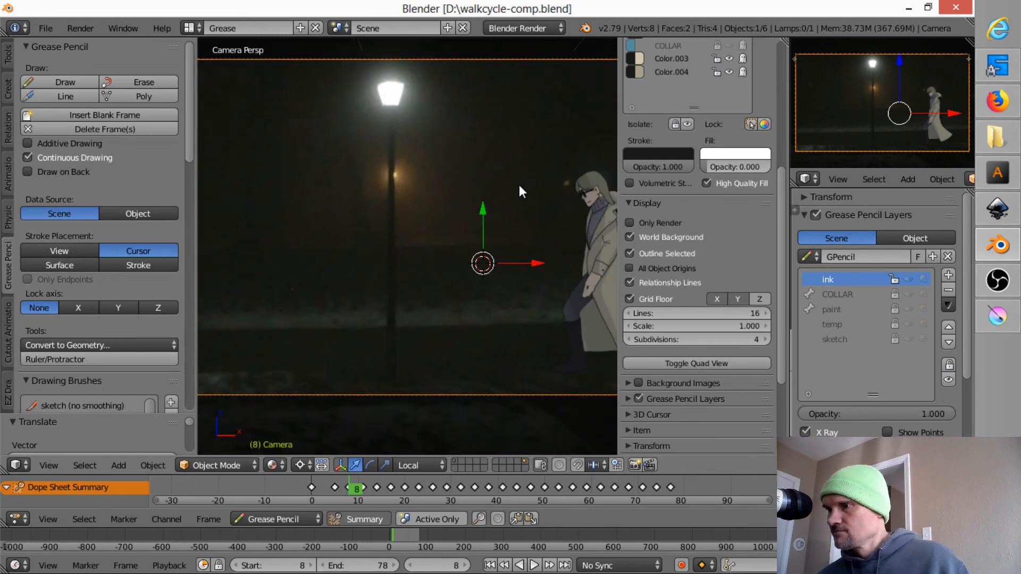
pyautogui.hotkey('alt', 'a')
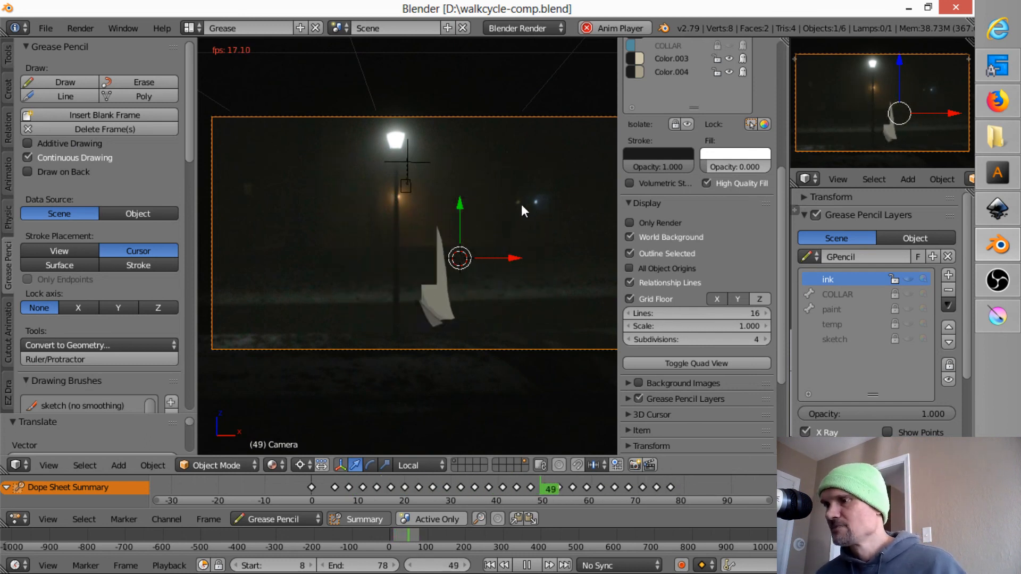
pyautogui.click(633, 224)
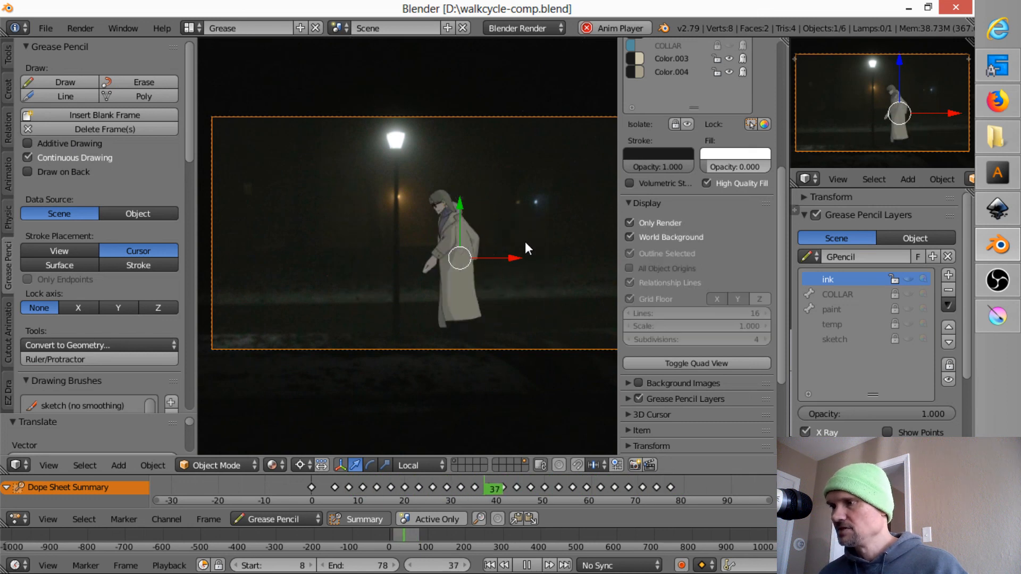
pyautogui.scroll(-1, 525, 241)
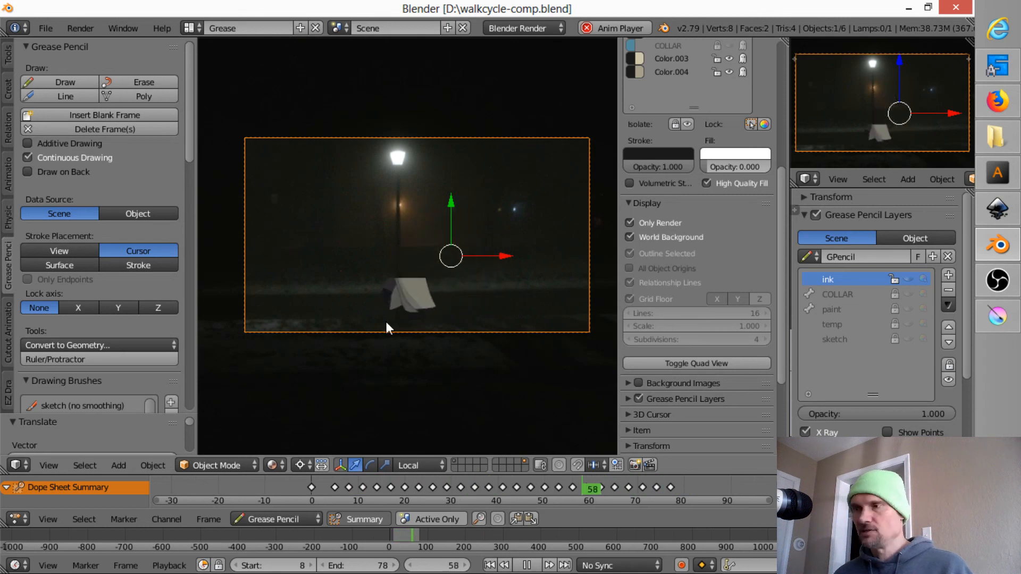
pyautogui.hotkey('alt', 'a')
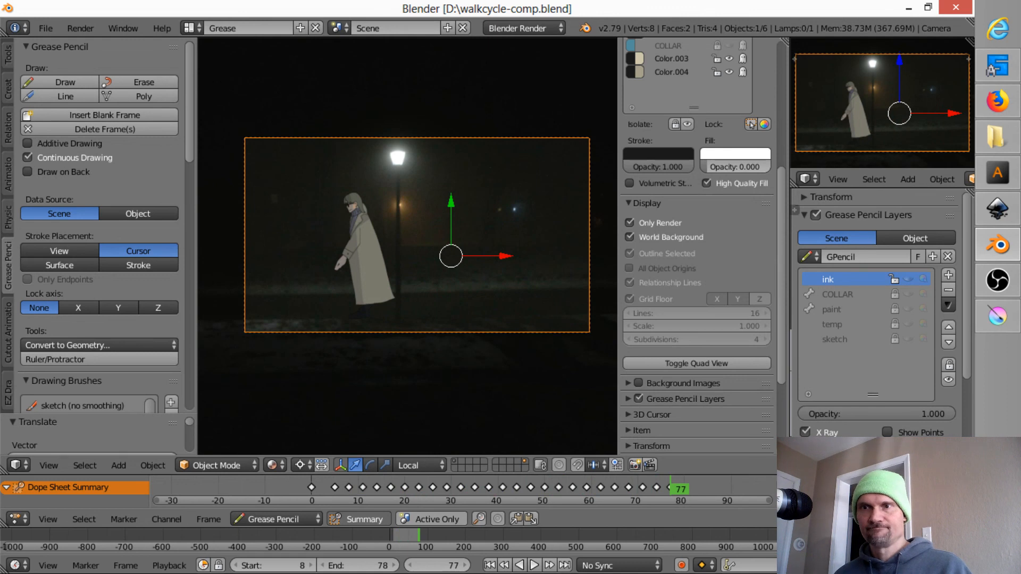
pyautogui.hotkey('alt', 'Tab')
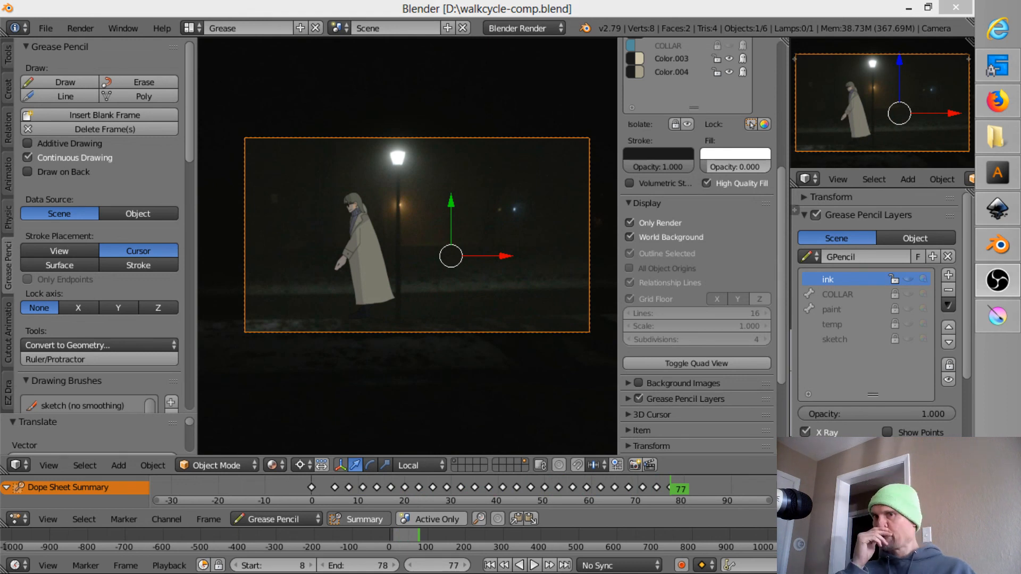